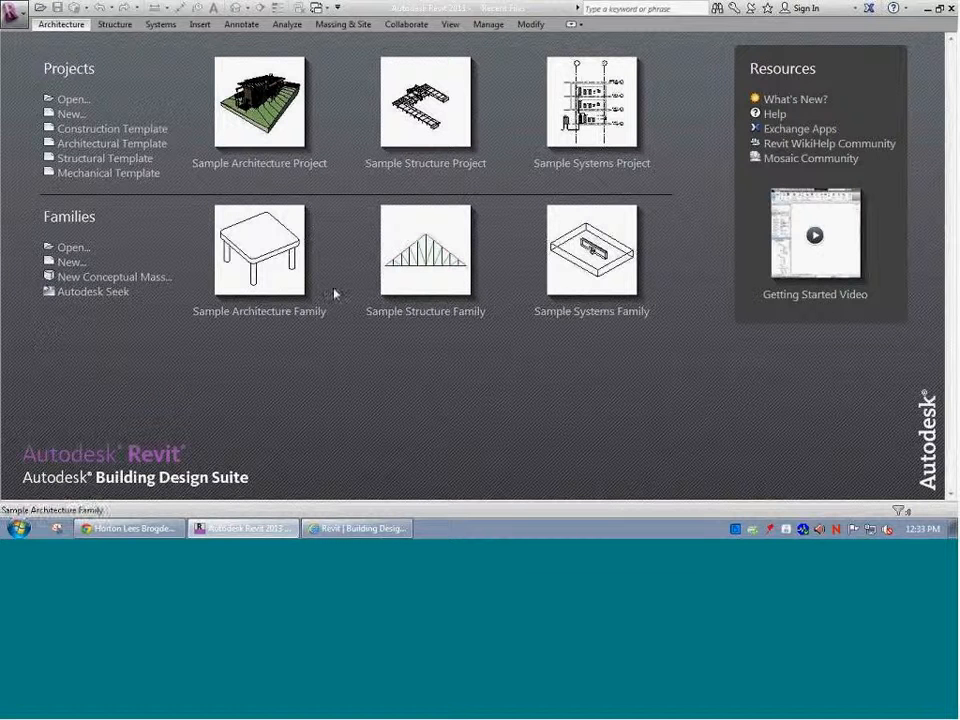
click(69, 118)
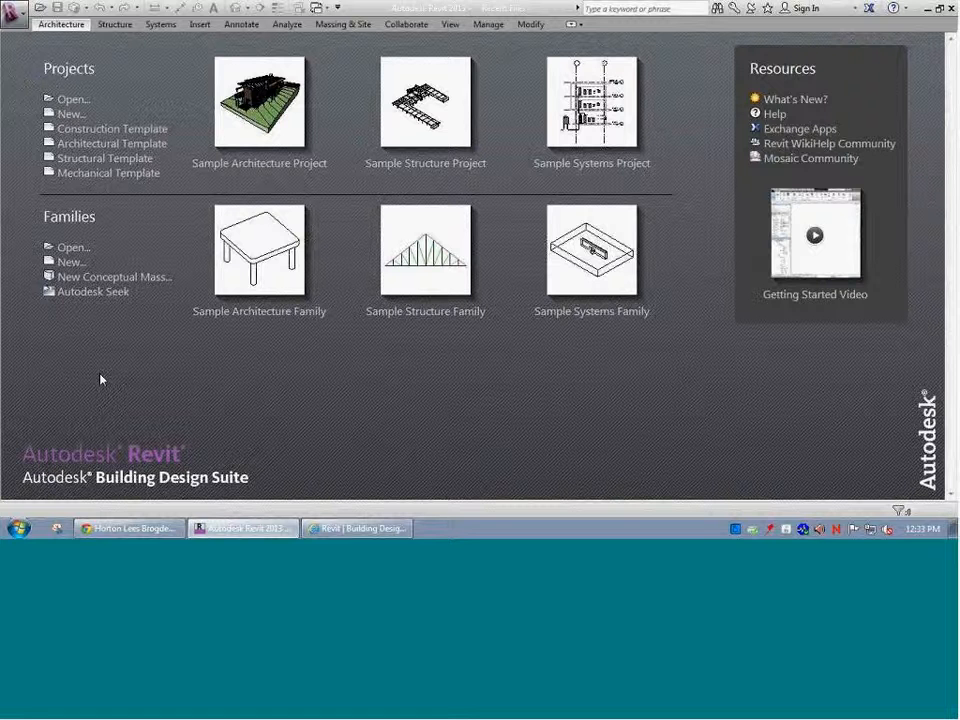
click(72, 116)
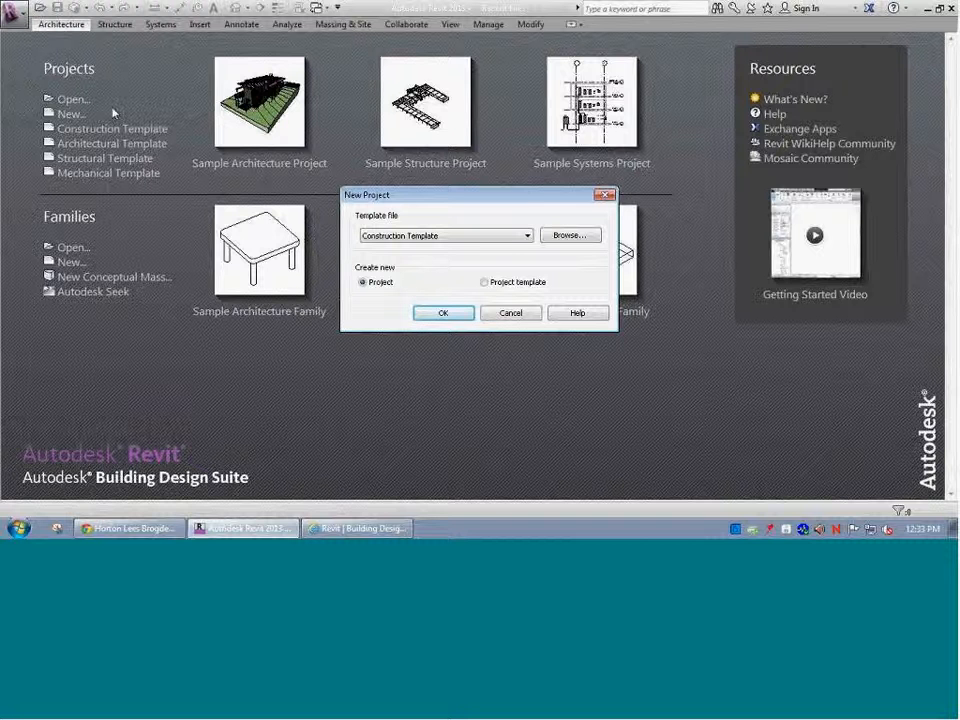
click(523, 237)
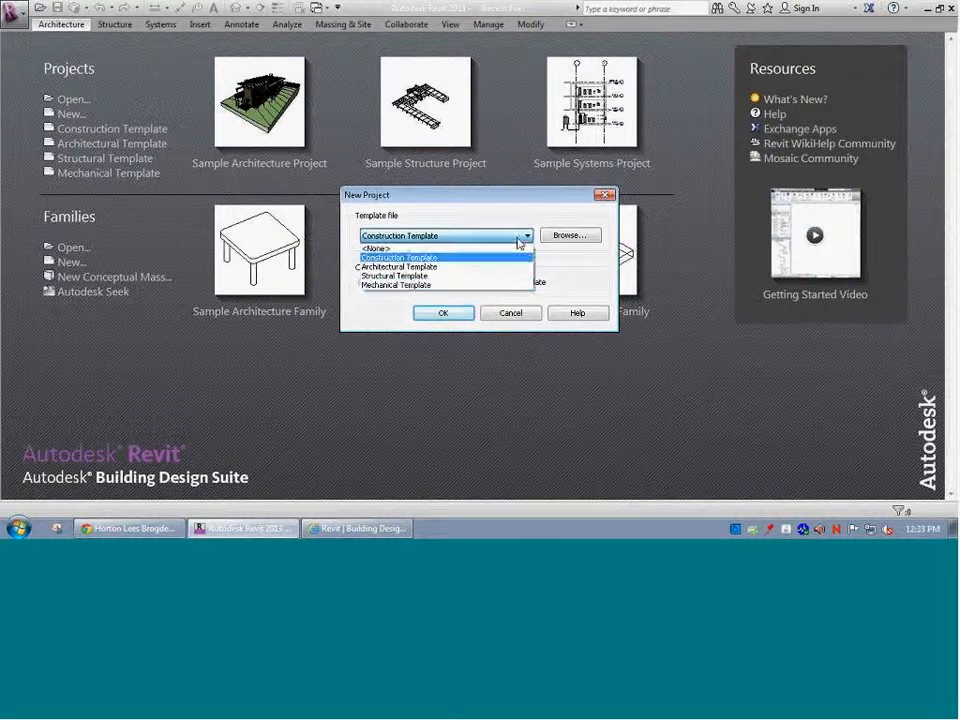
click(368, 317)
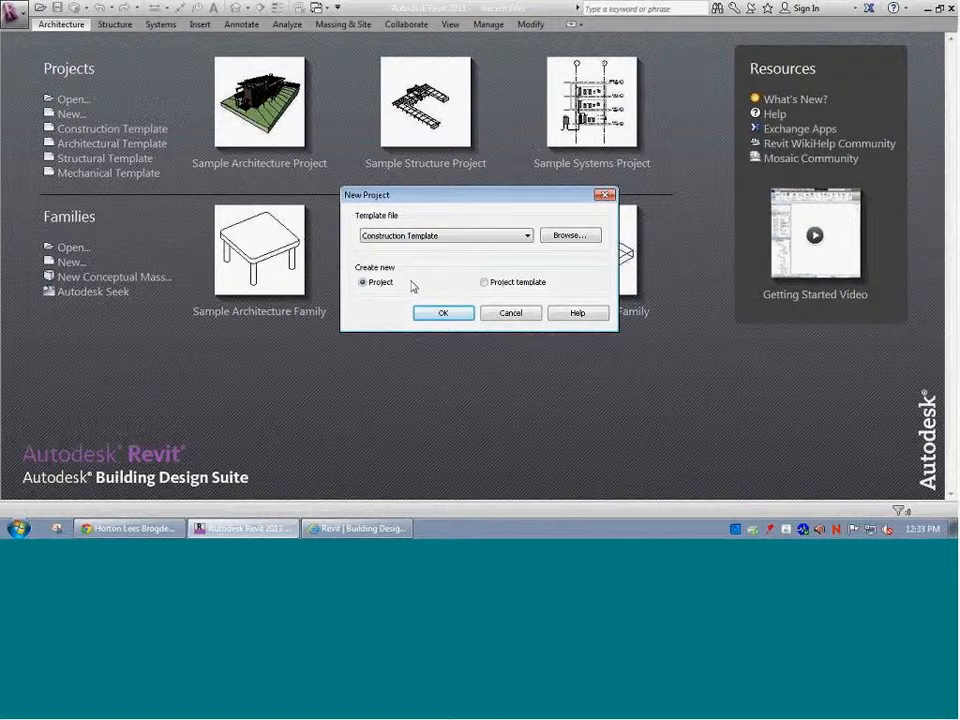
click(508, 313)
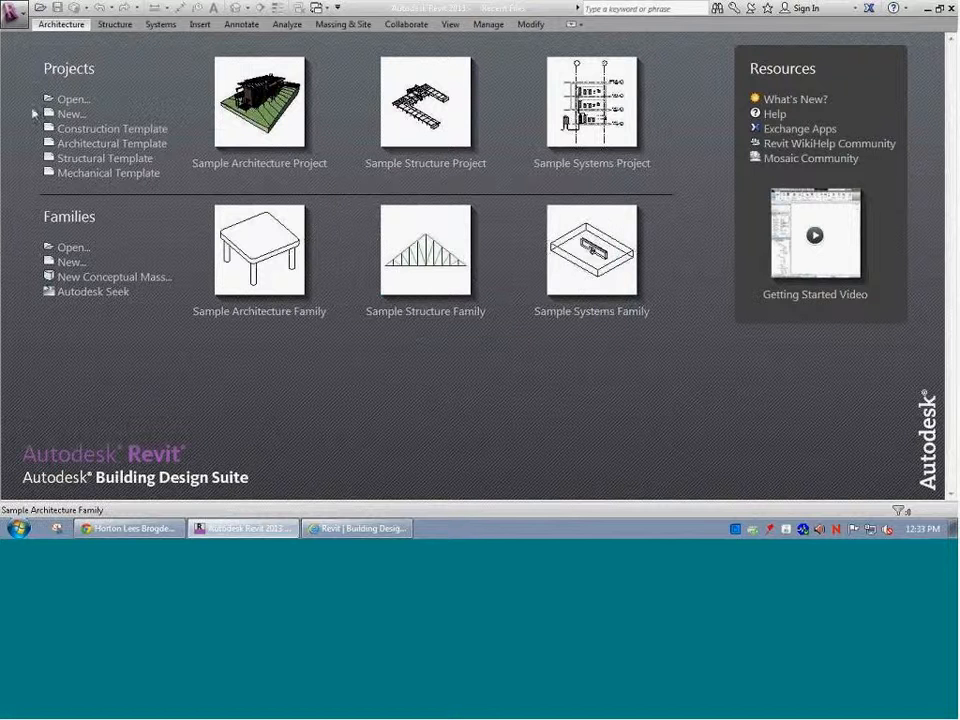
Create a new family from the New Size.rft template in the Titleblocks folder
click(16, 15)
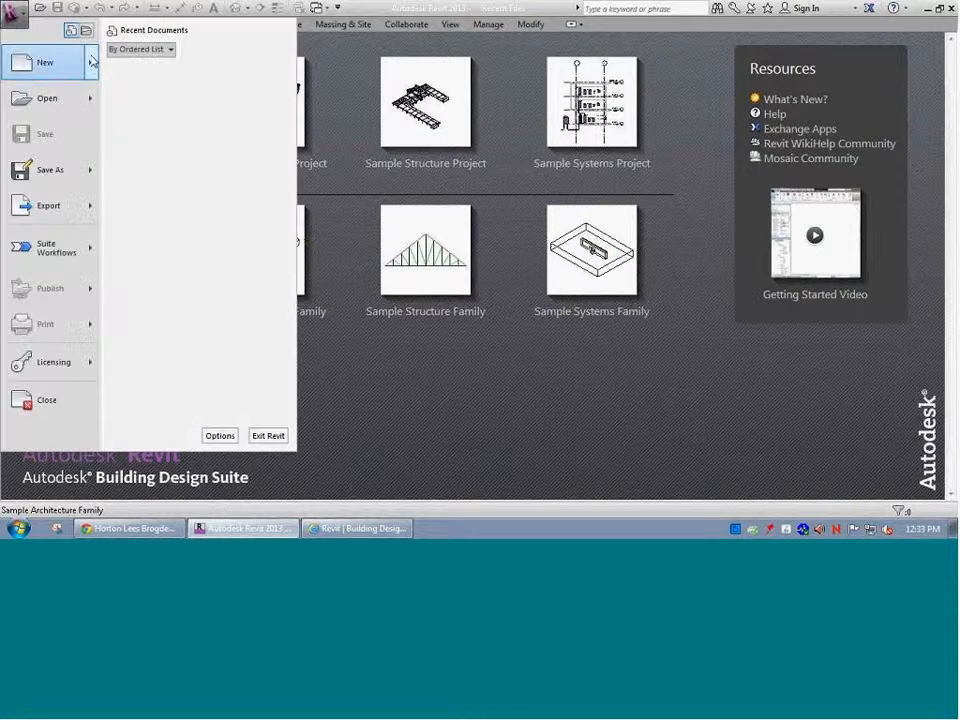
mouse_move(92, 62)
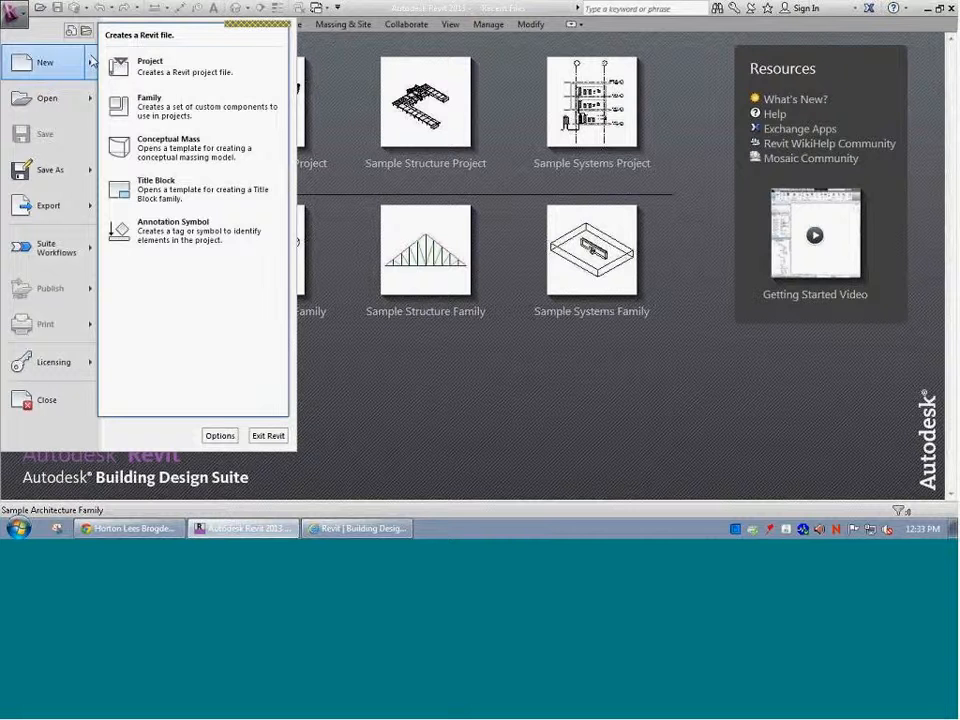
click(172, 118)
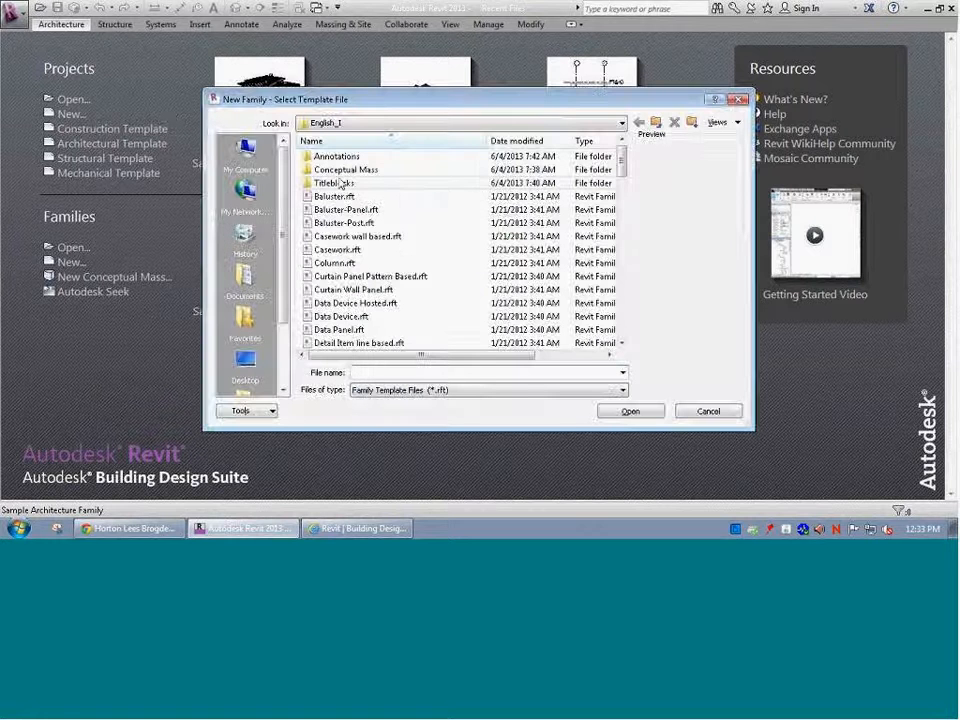
double_click(336, 184)
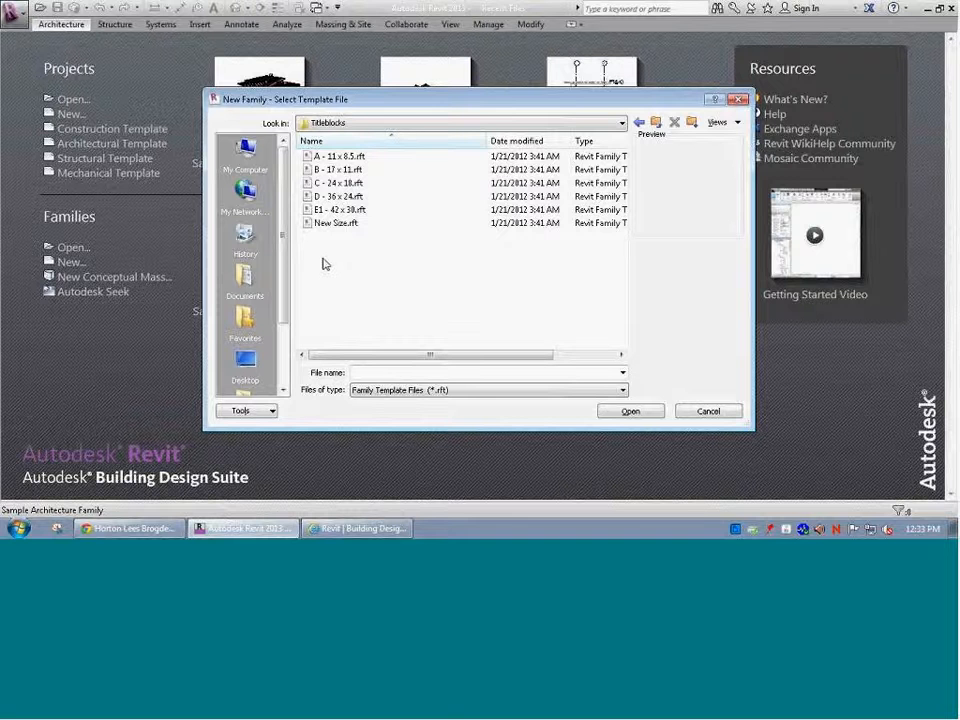
click(335, 222)
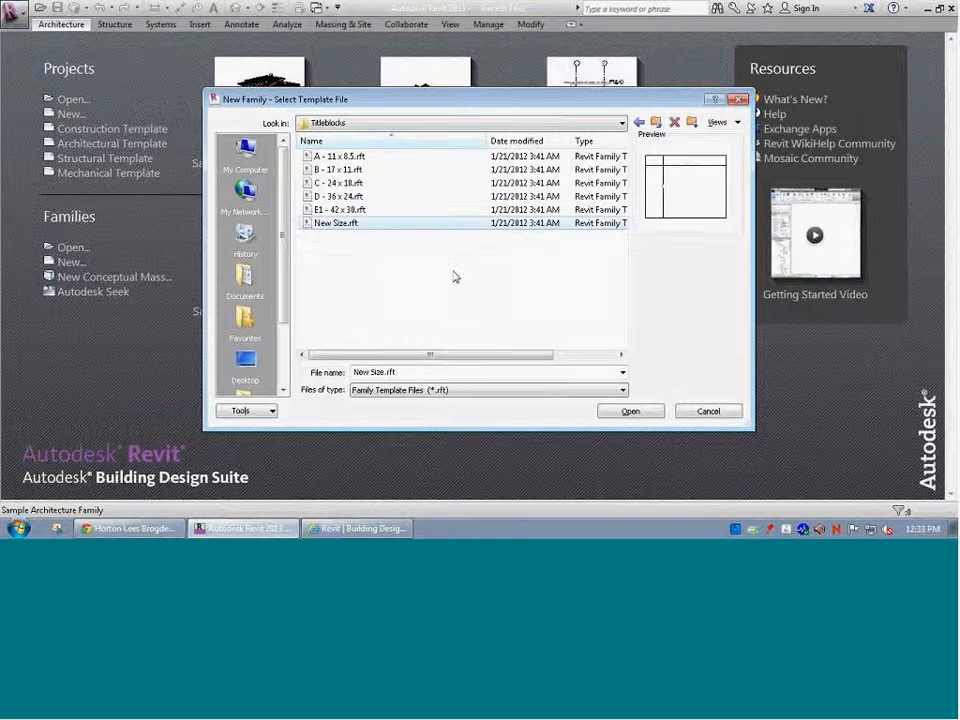
click(632, 412)
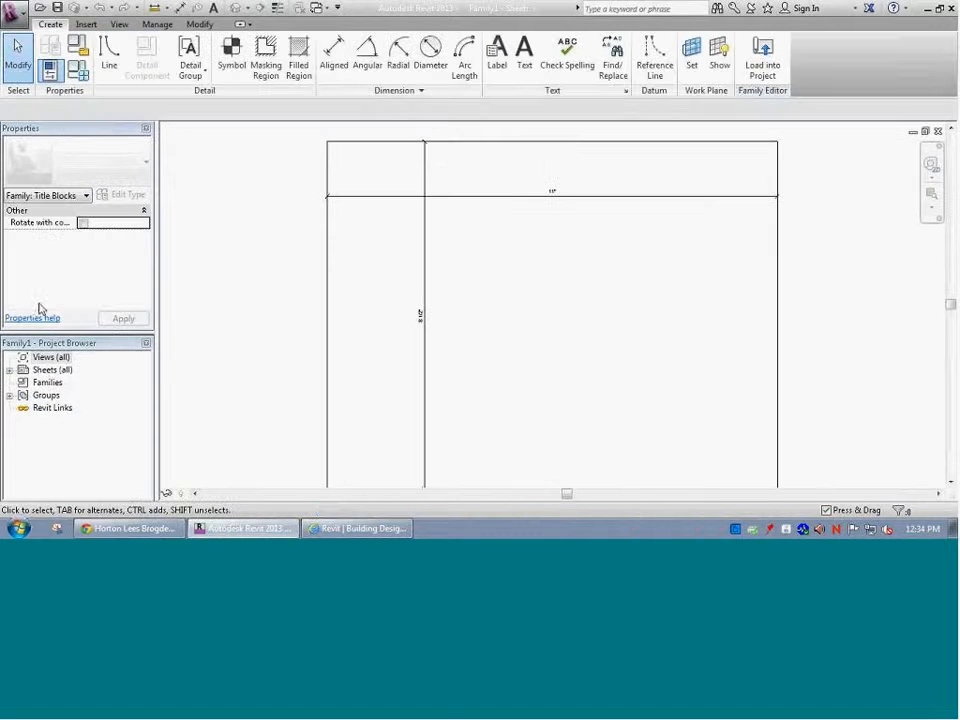
Dock the Properties palette on the opposite side of the drawing area from the Project Browser
drag(64, 137, 895, 177)
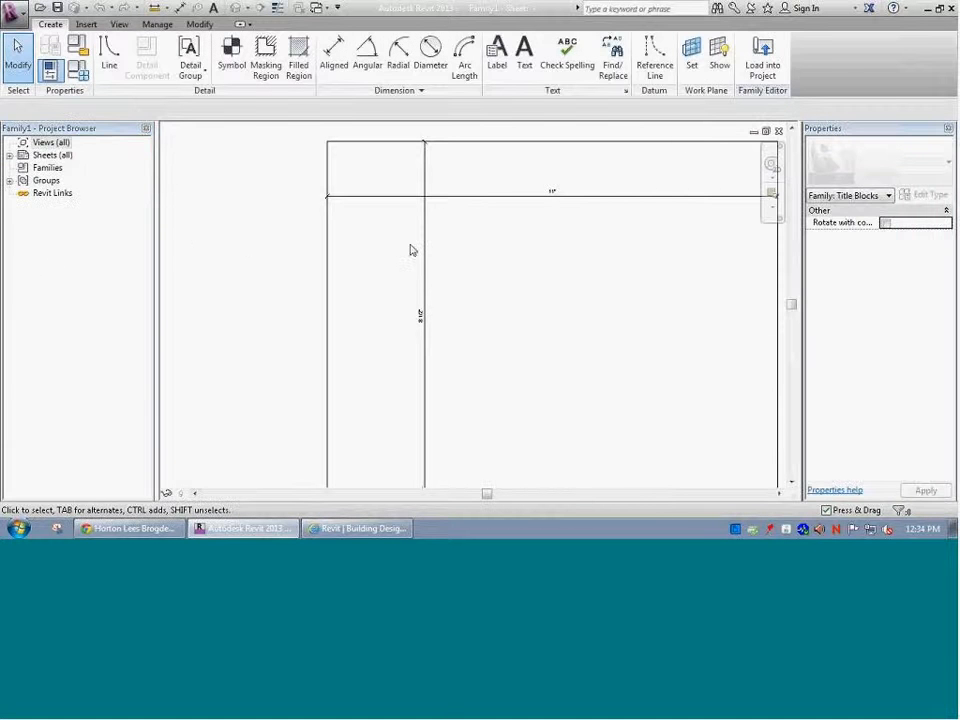
scroll(508, 242, down, 1)
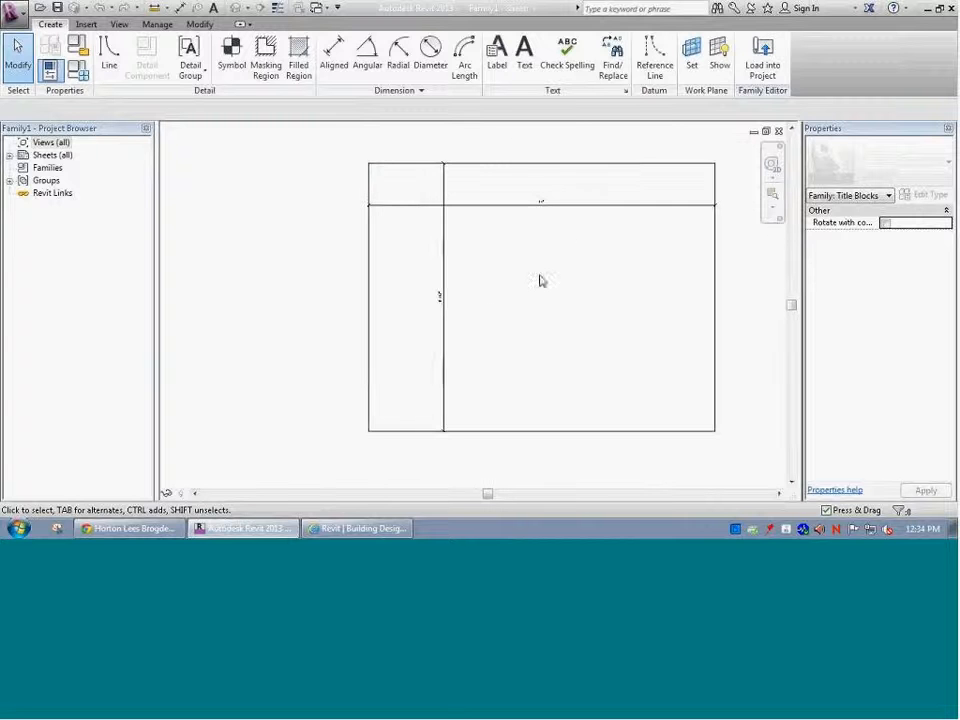
Inspect the sheet border's upper and left lines to see which dimension controls each of them
click(510, 167)
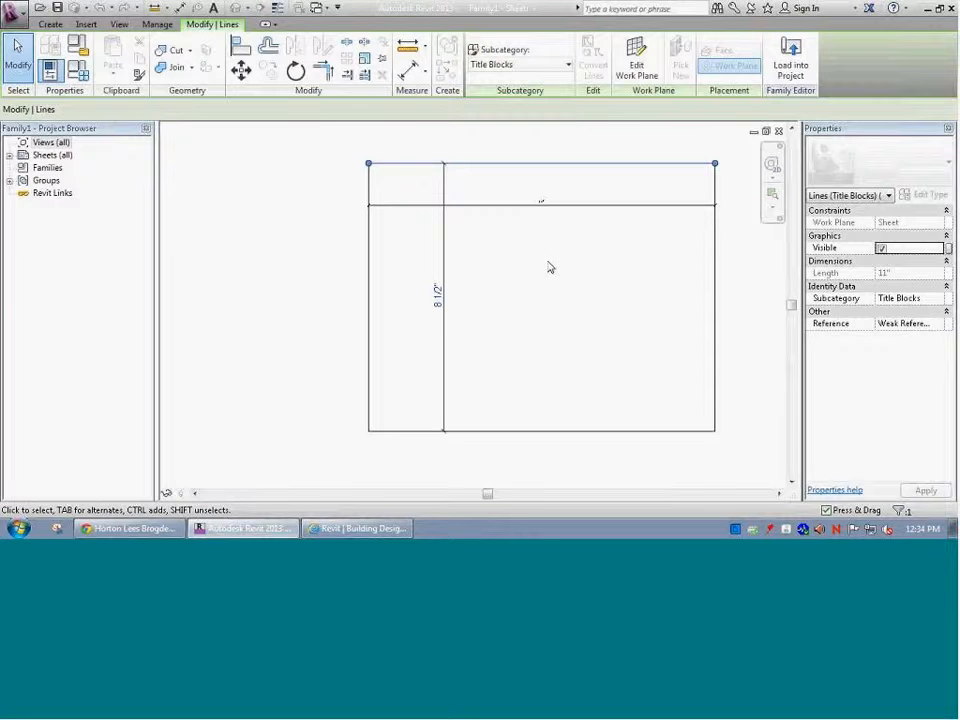
click(557, 343)
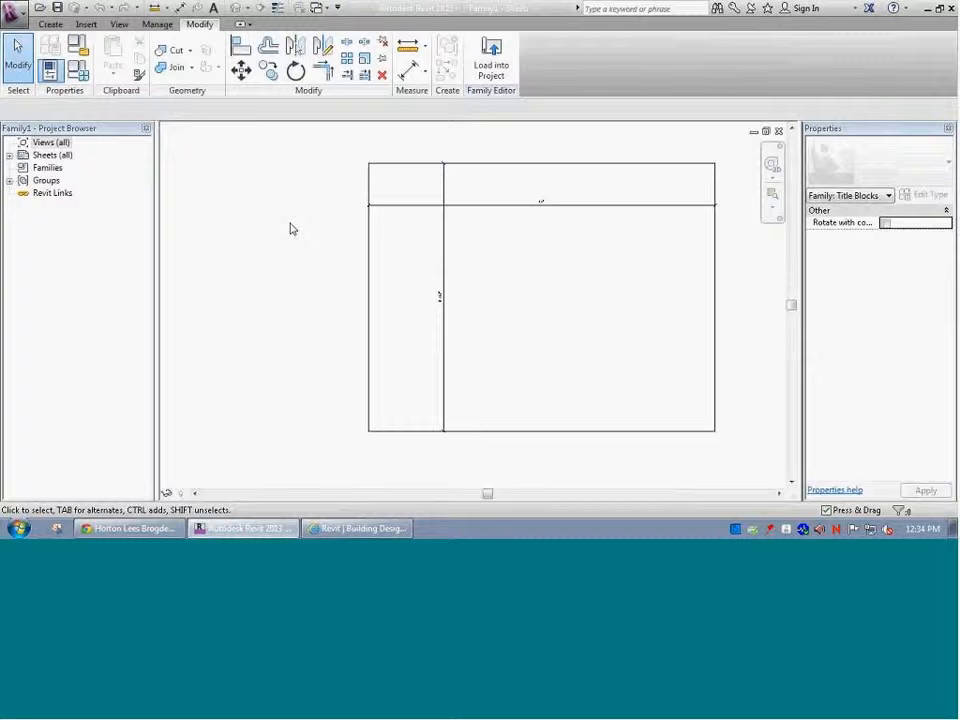
click(371, 257)
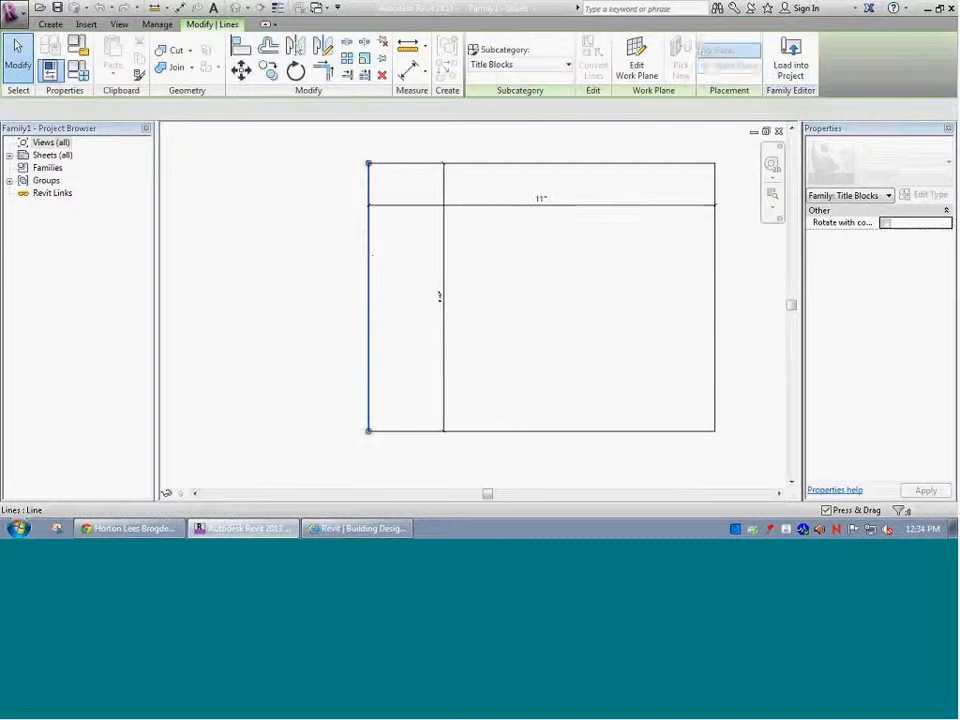
click(370, 266)
click(377, 266)
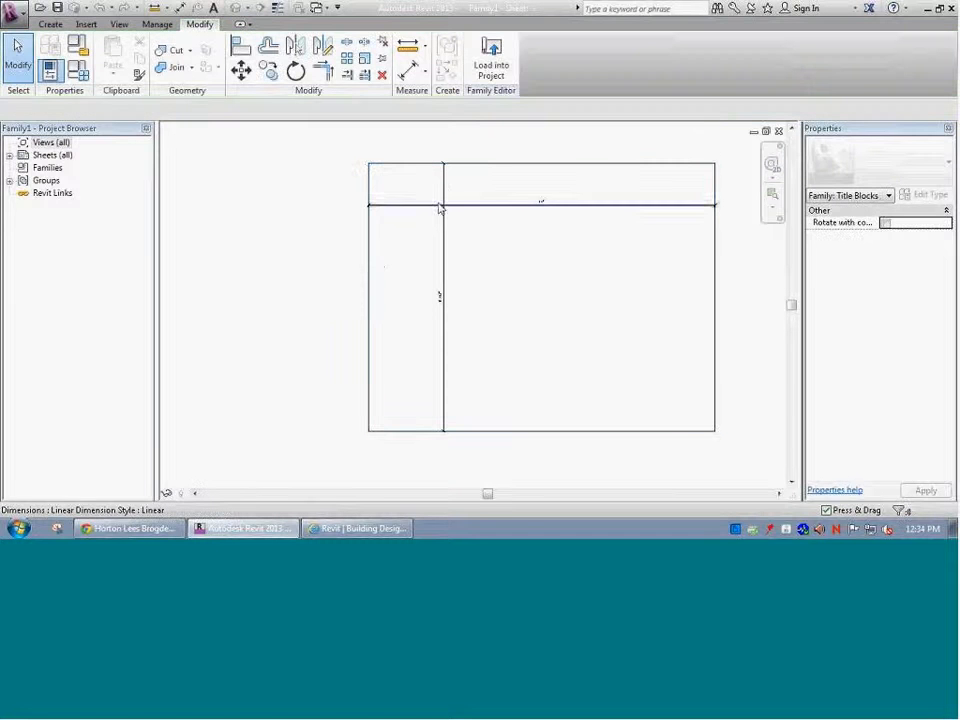
click(461, 165)
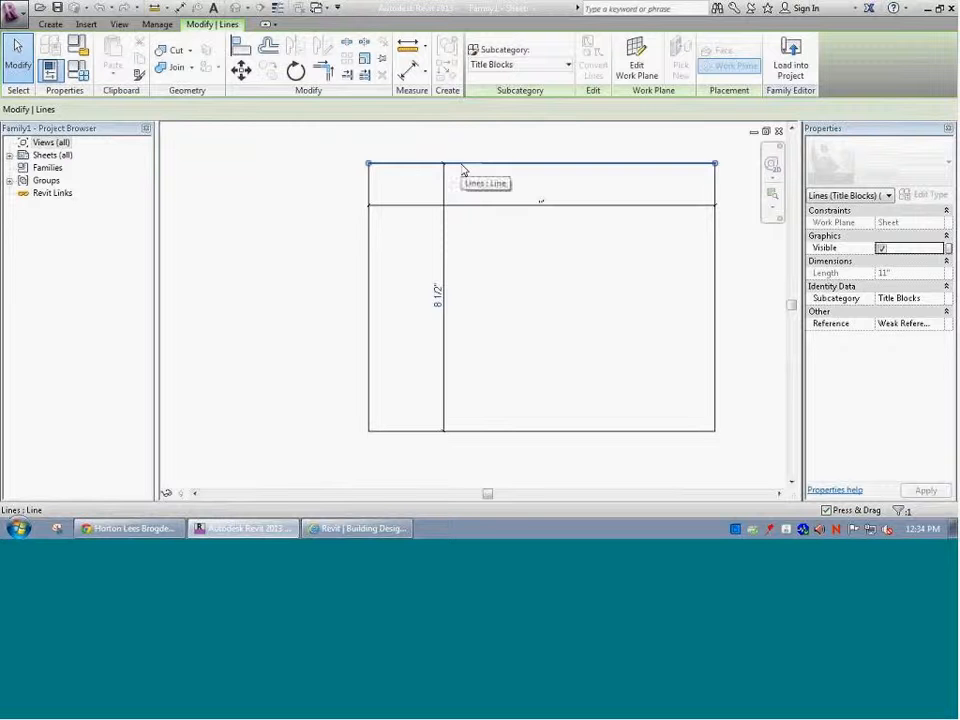
click(564, 347)
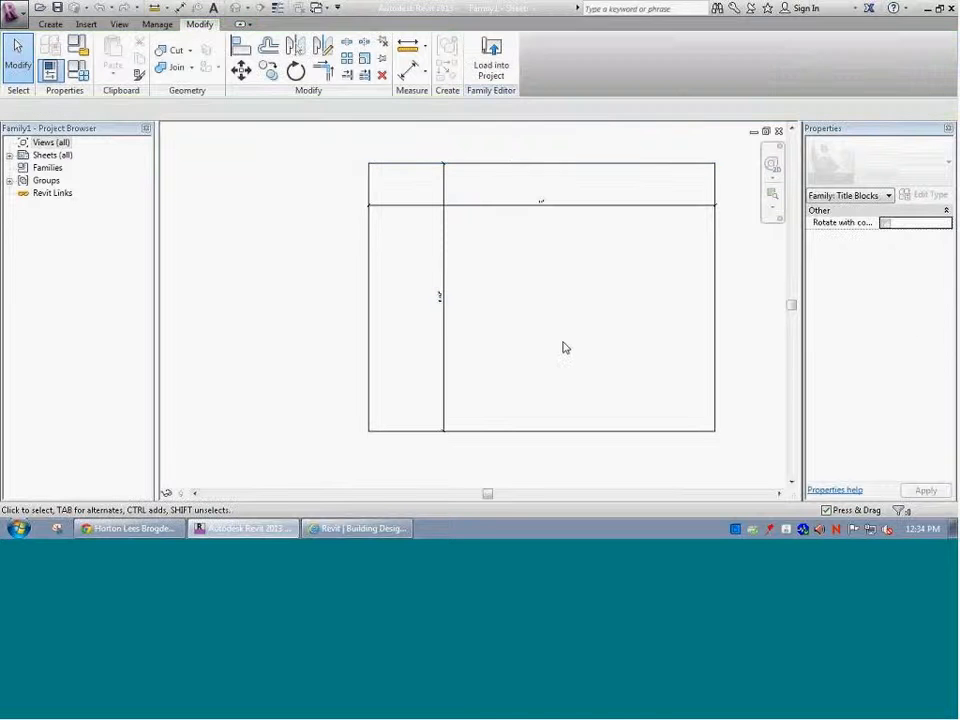
Select the whole chain of four sheet border lines and set its subcategory to <Invisible lines>
click(509, 166)
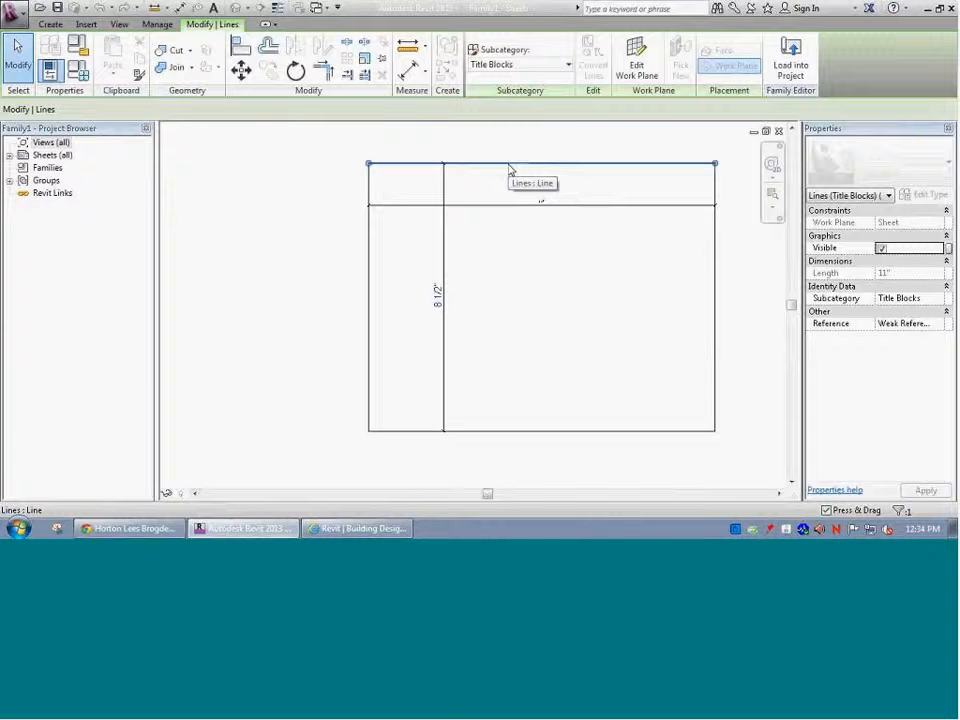
click(533, 73)
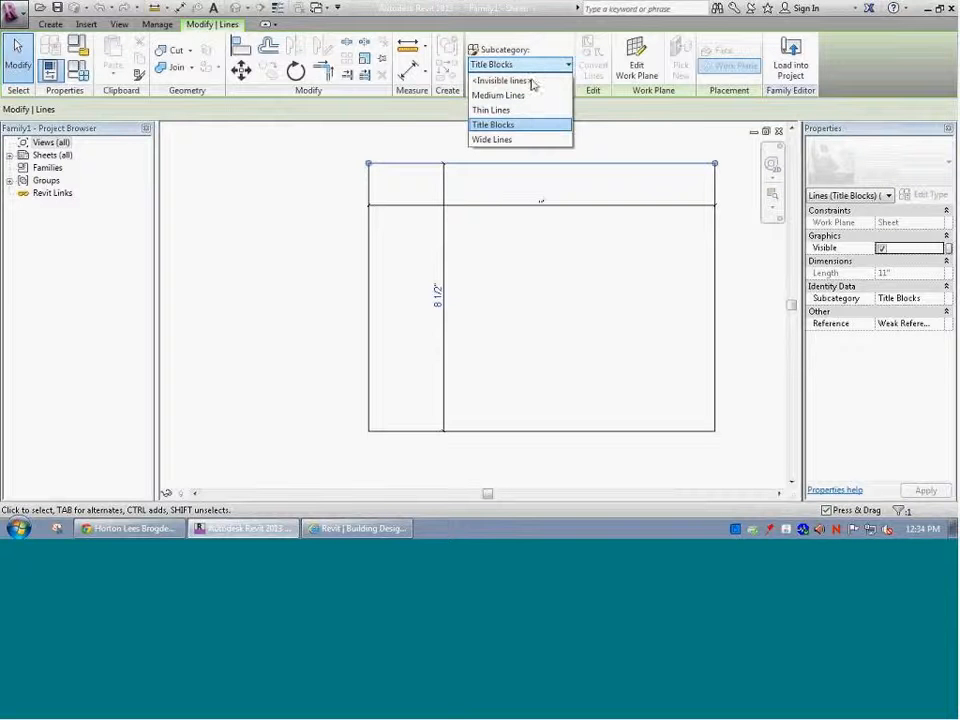
click(530, 284)
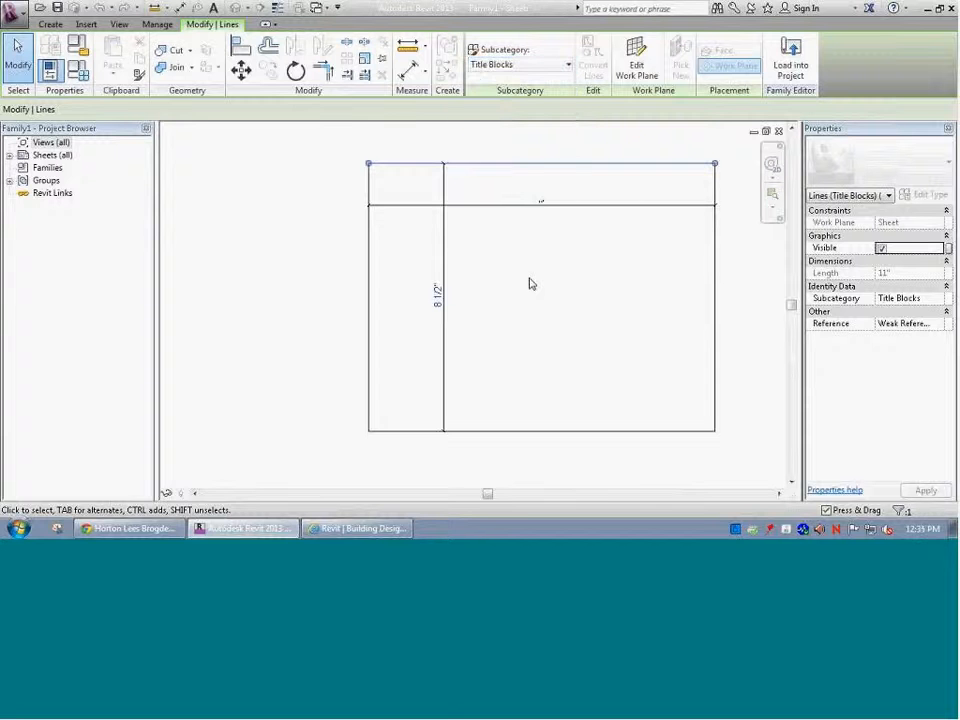
key(Tab)
click(536, 160)
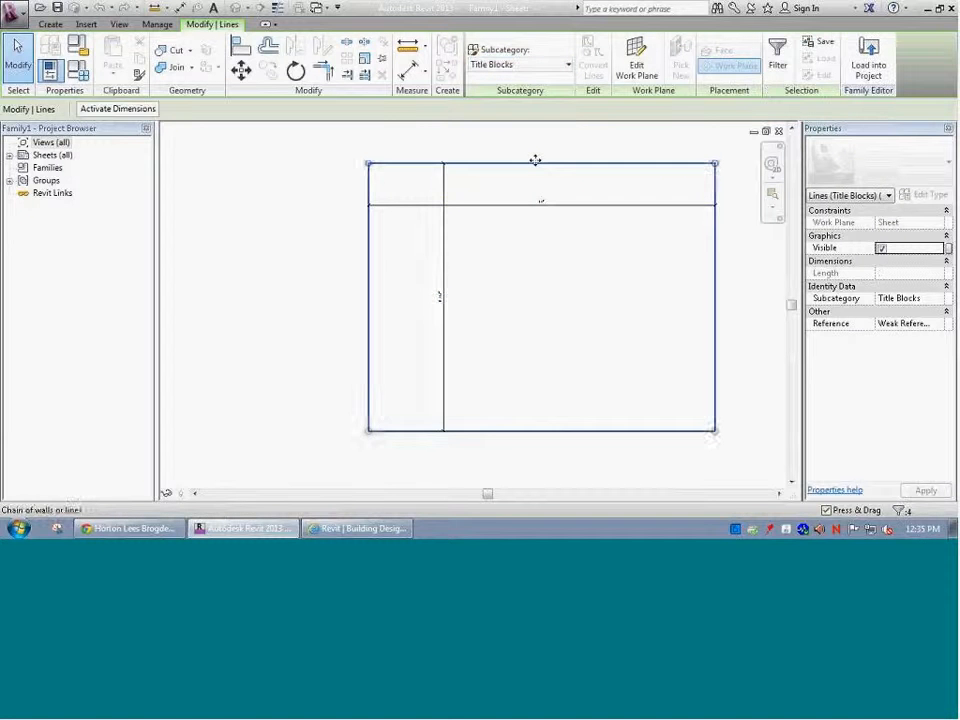
click(525, 65)
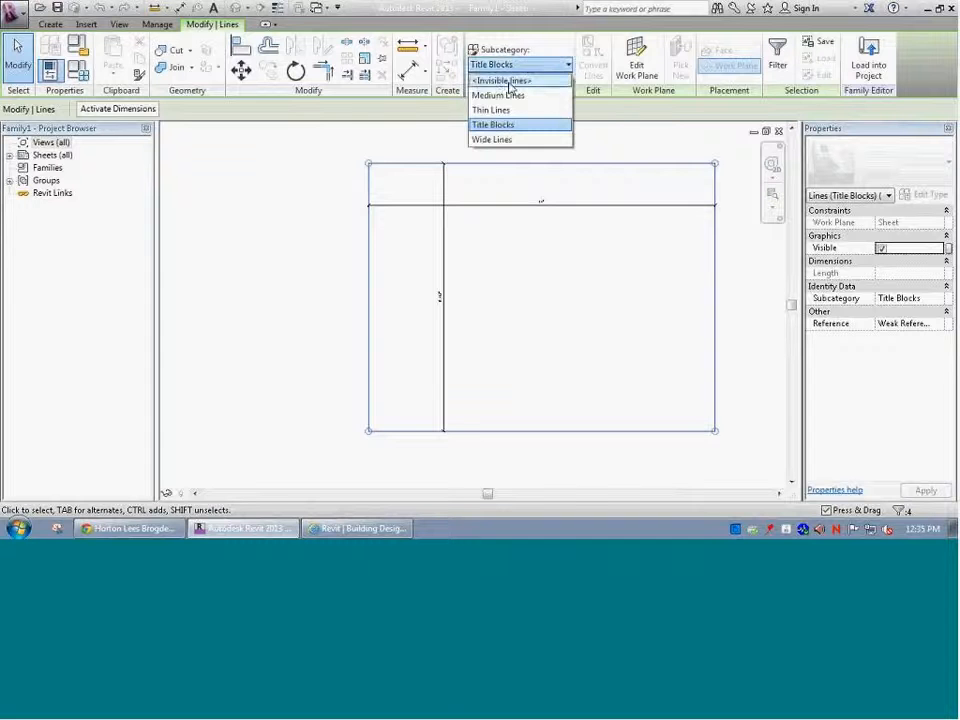
click(510, 79)
click(501, 291)
scroll(501, 291, down, 3)
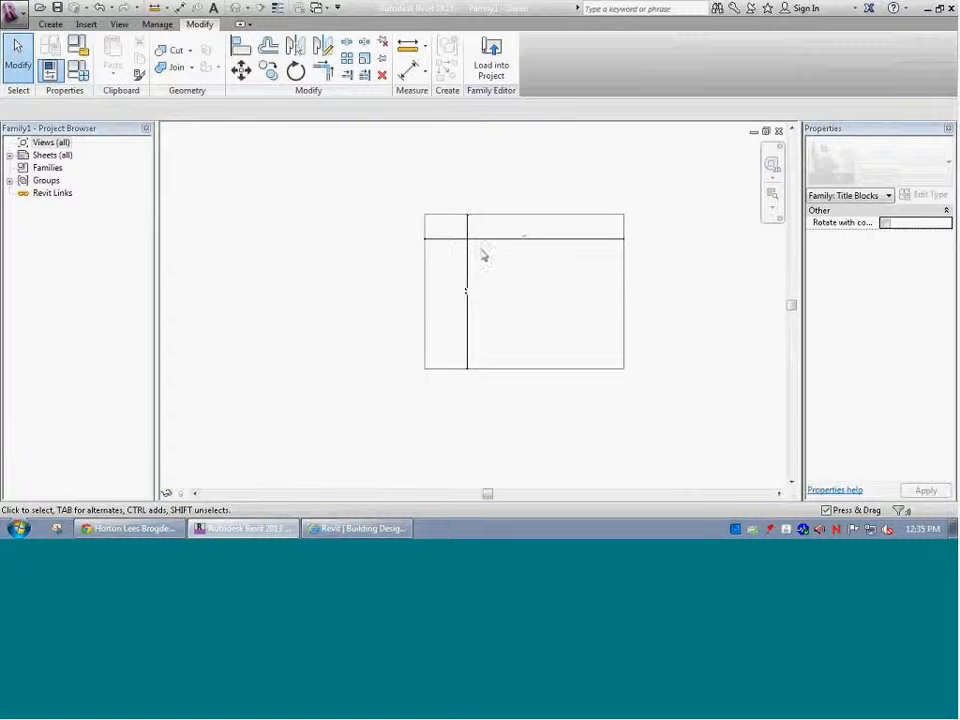
click(14, 14)
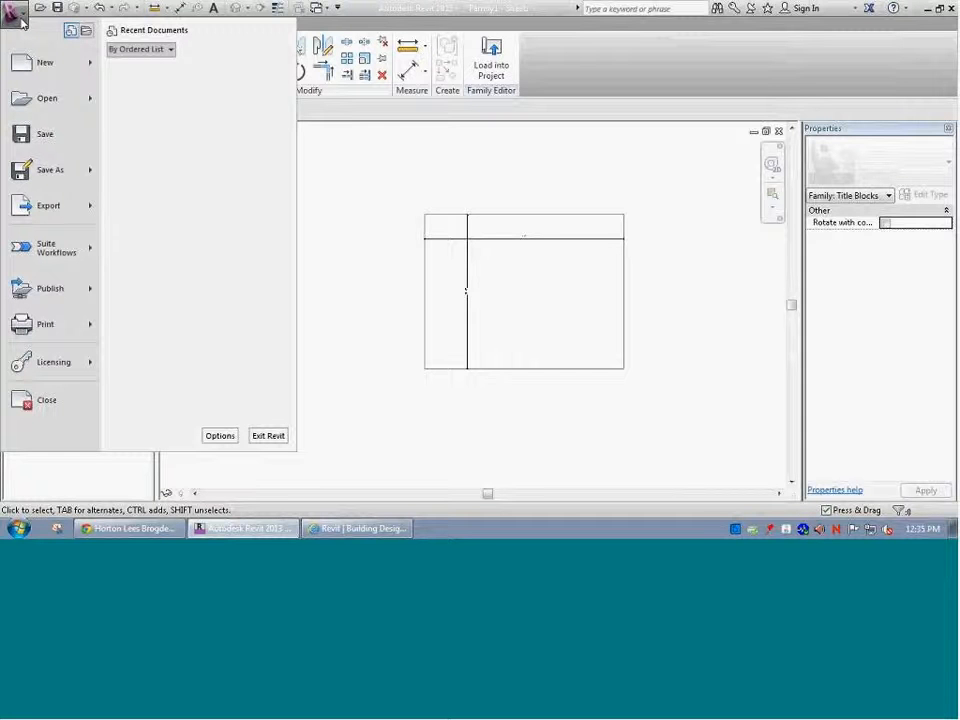
click(300, 128)
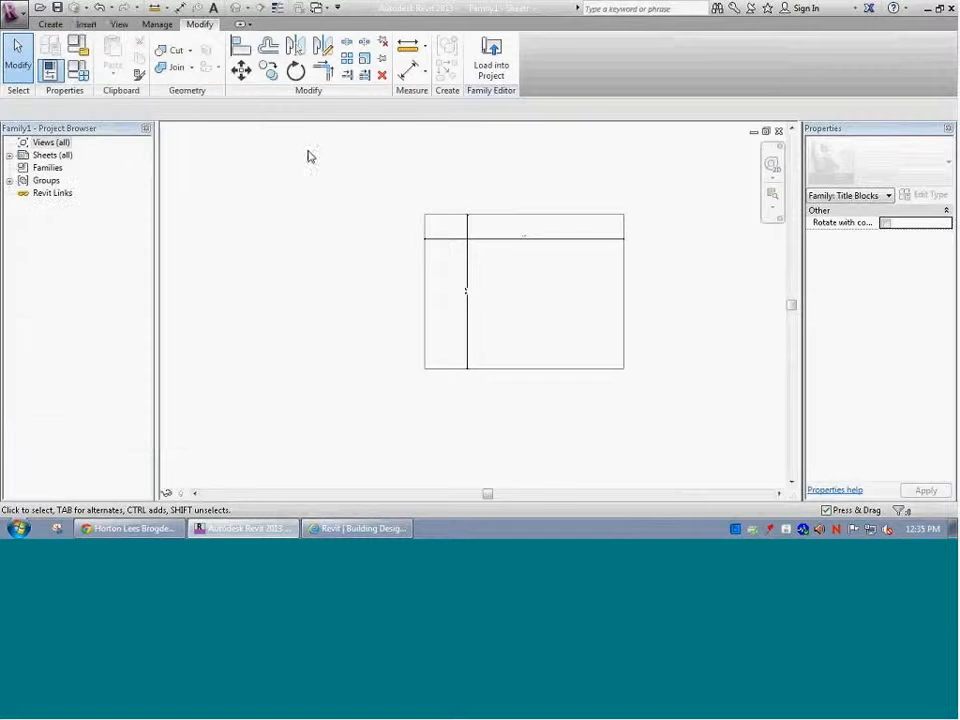
Start a CAD import and browse the PROJ (R:) drive to the _HLB Templates > DWGS > Lighting folder
click(86, 25)
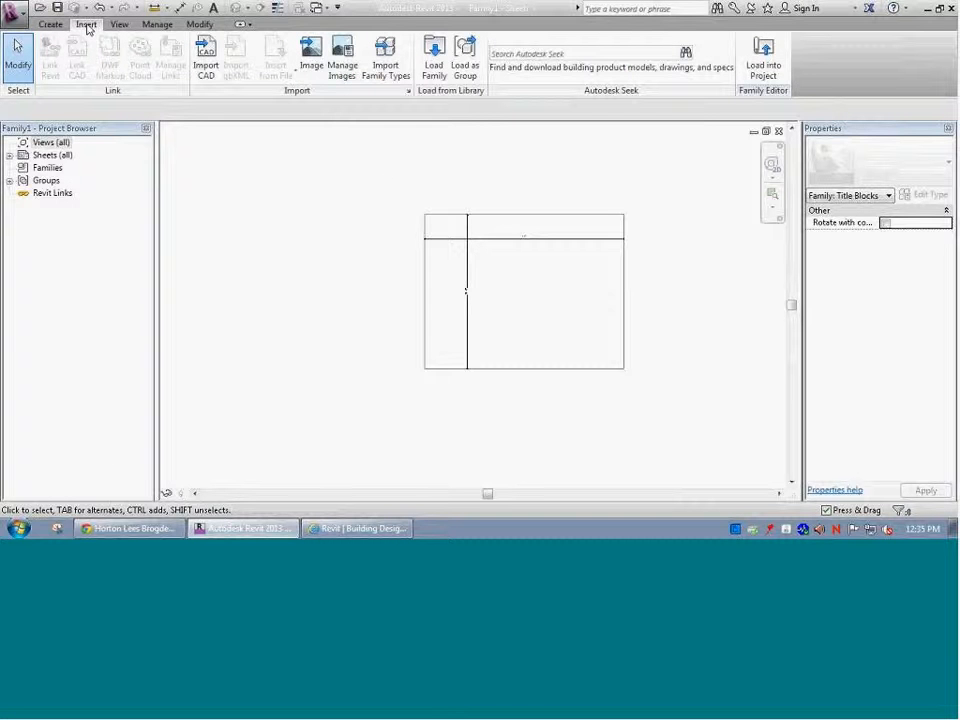
click(206, 58)
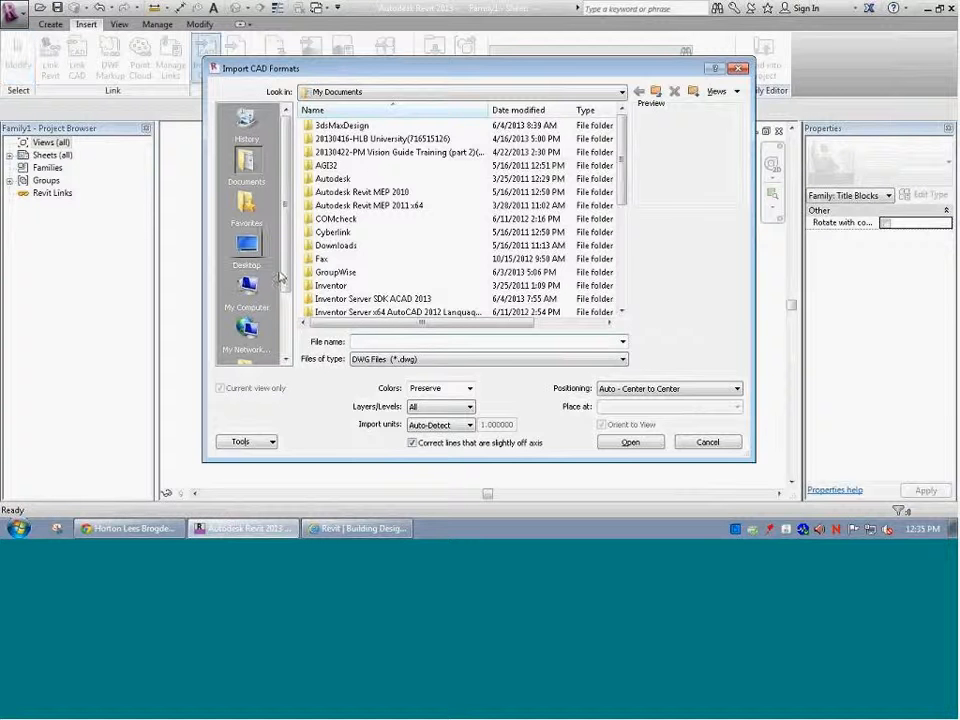
click(409, 91)
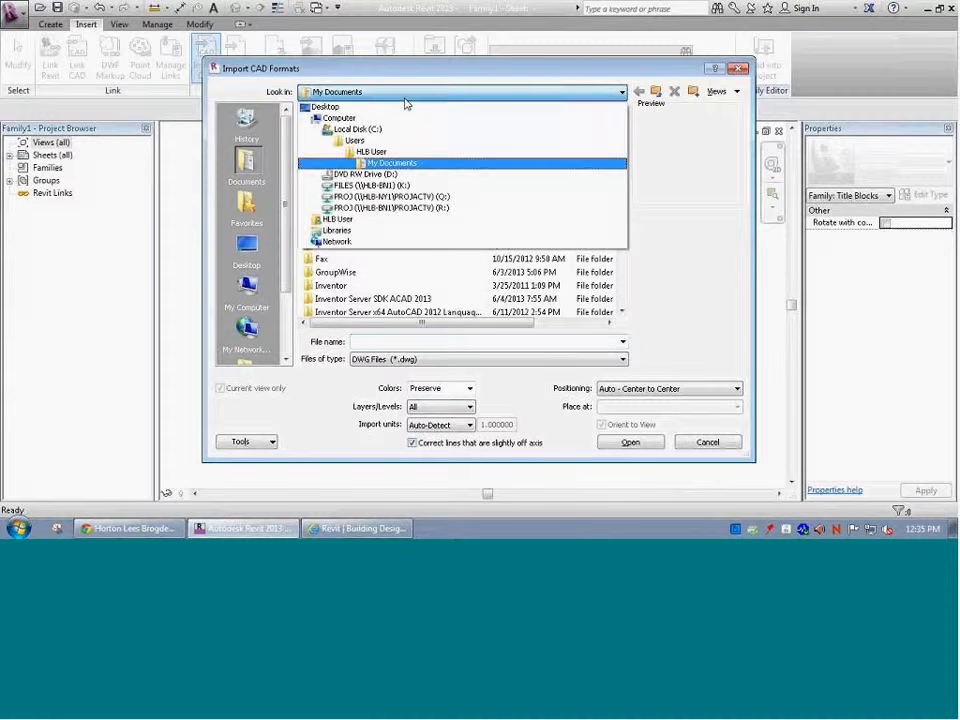
click(376, 209)
click(376, 212)
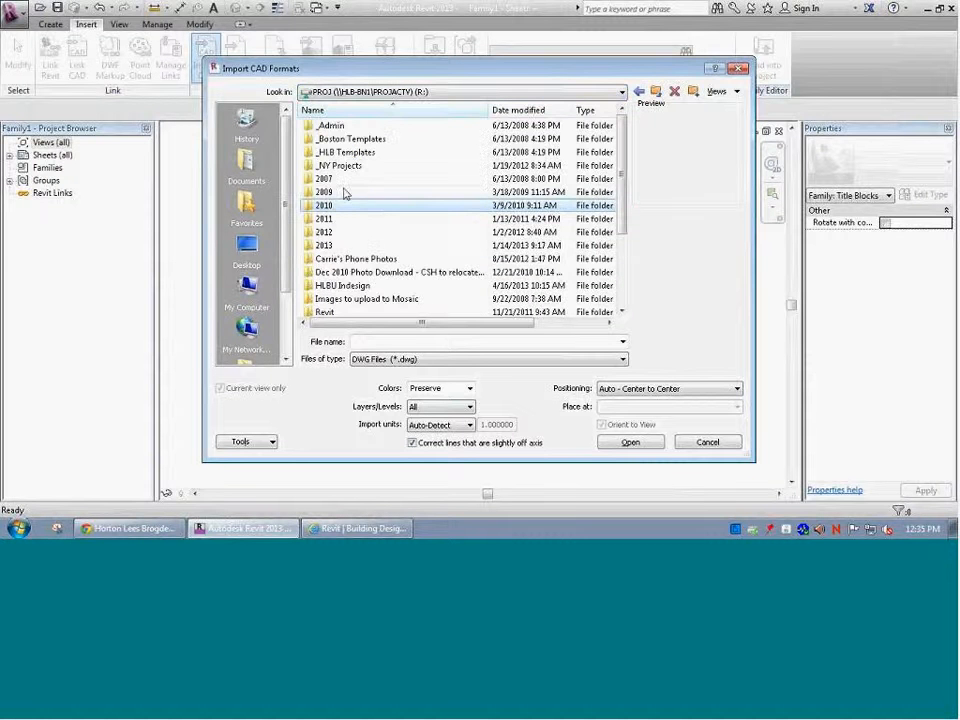
click(344, 192)
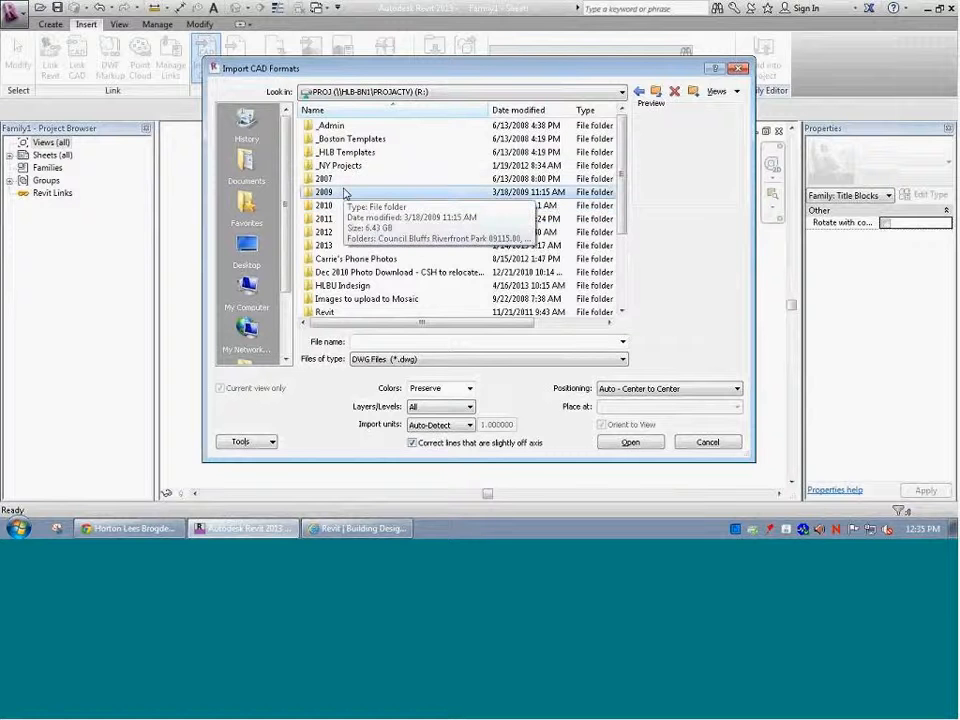
key(h)
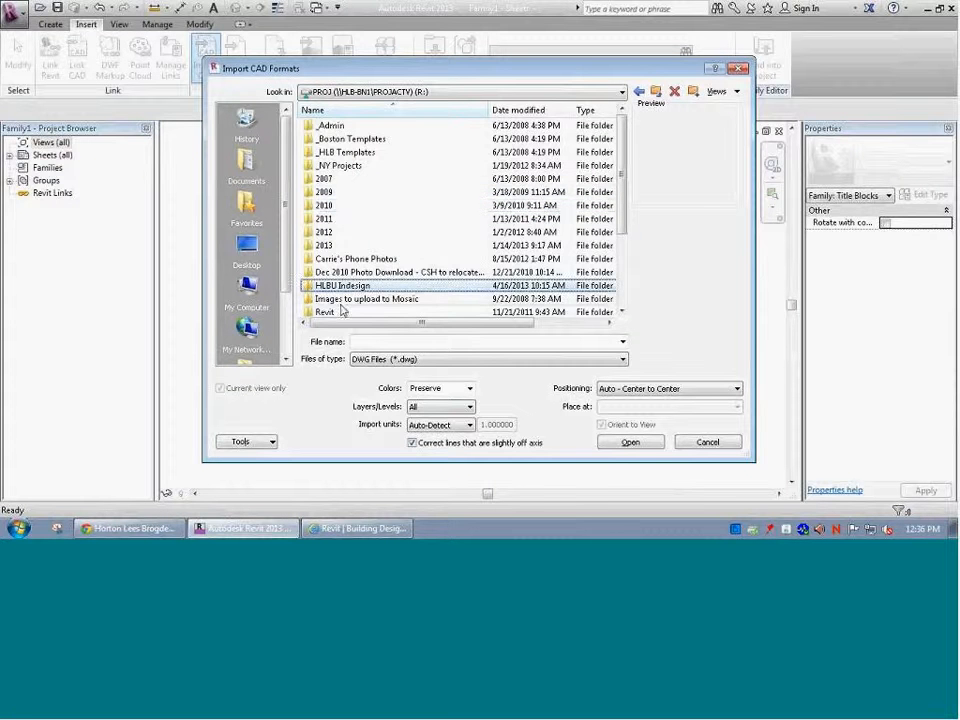
scroll(342, 309, down, 1)
scroll(342, 305, up, 1)
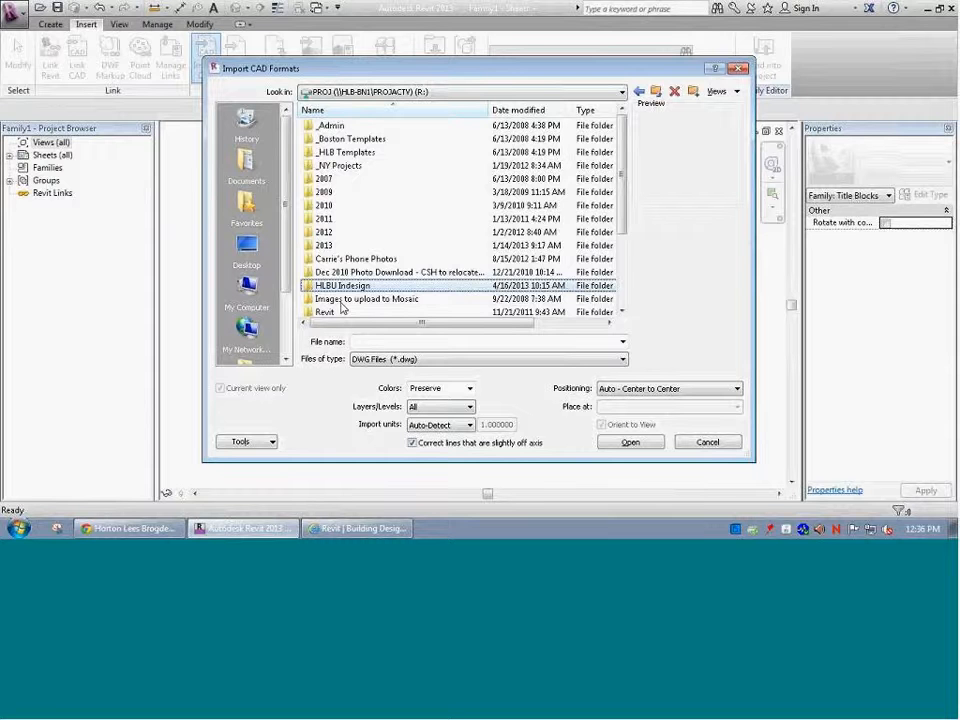
double_click(343, 152)
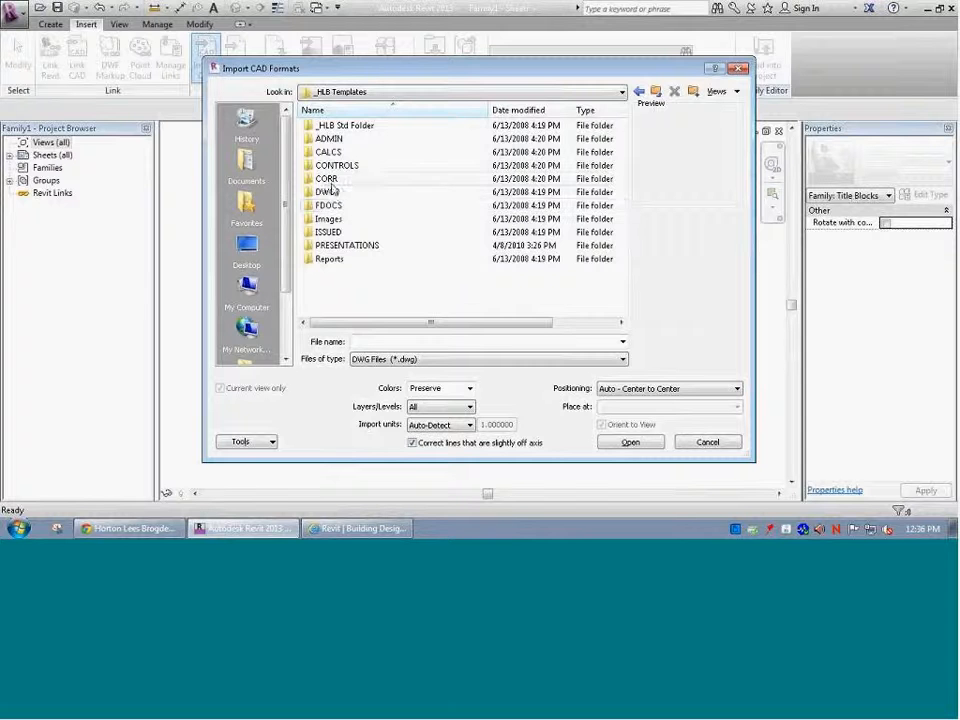
double_click(329, 191)
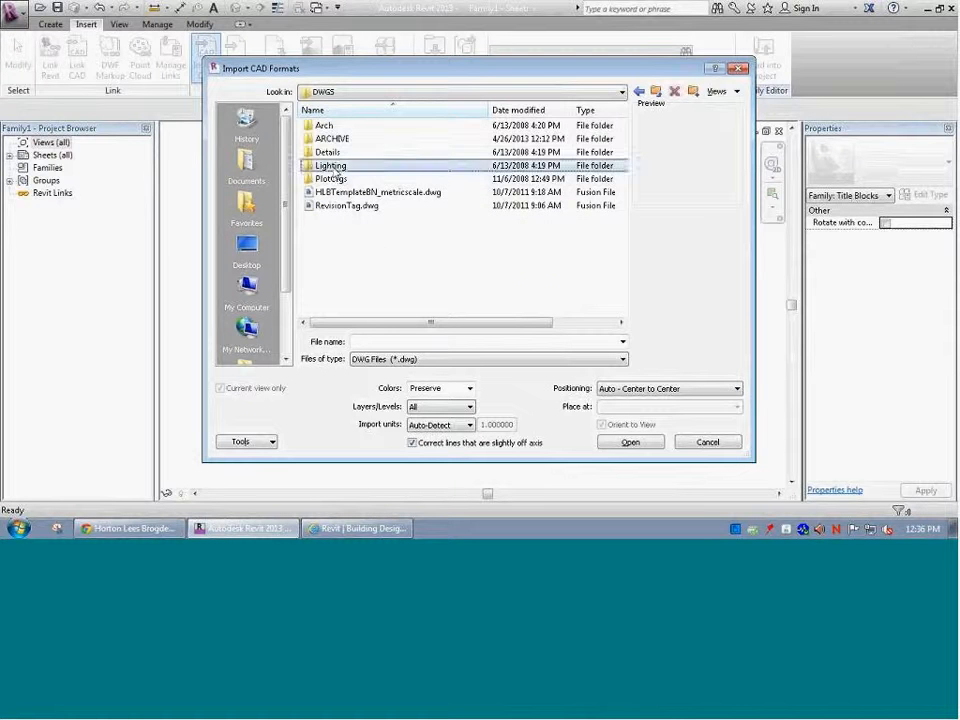
double_click(333, 166)
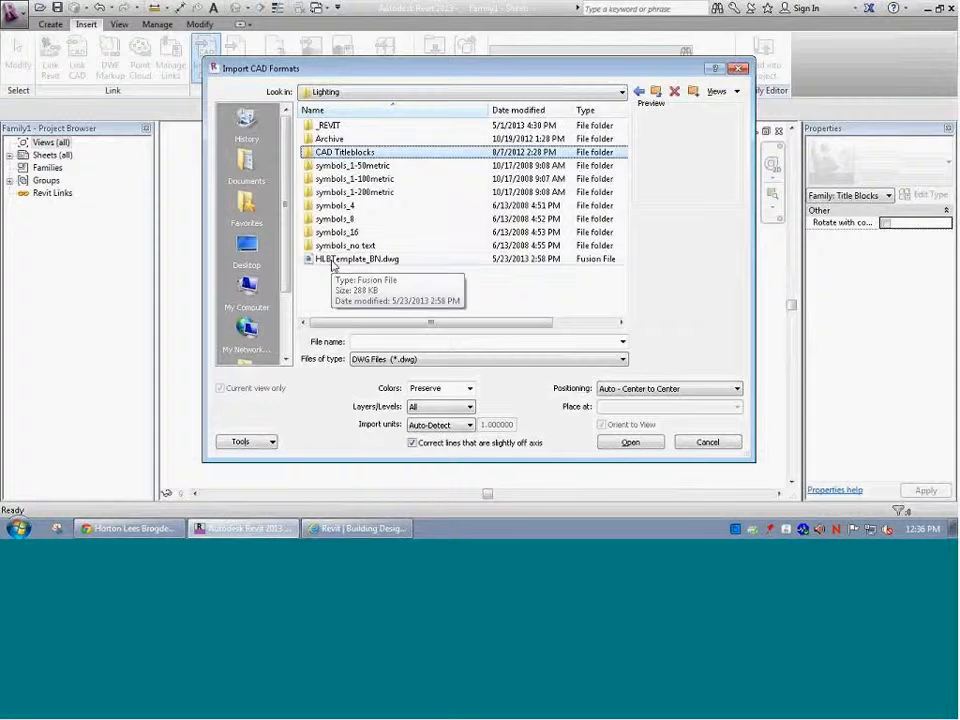
Preview HLBTemplate_BN.dwg in the Lighting folder and BN_36x48 Titleblock.dwg in CAD Titleblocks to compare their contents
click(333, 262)
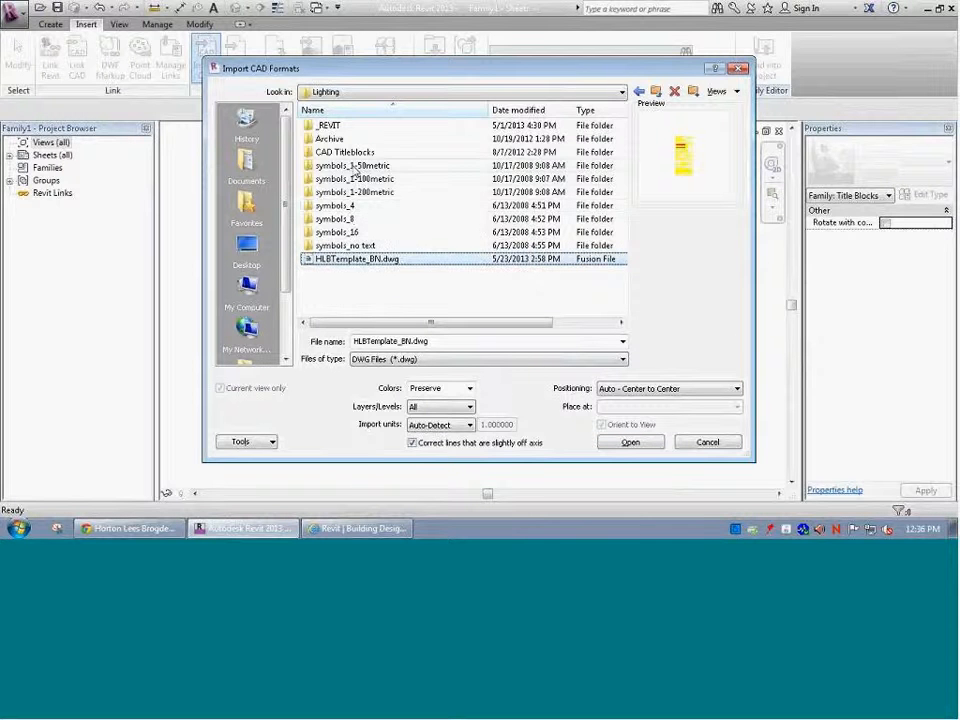
double_click(350, 152)
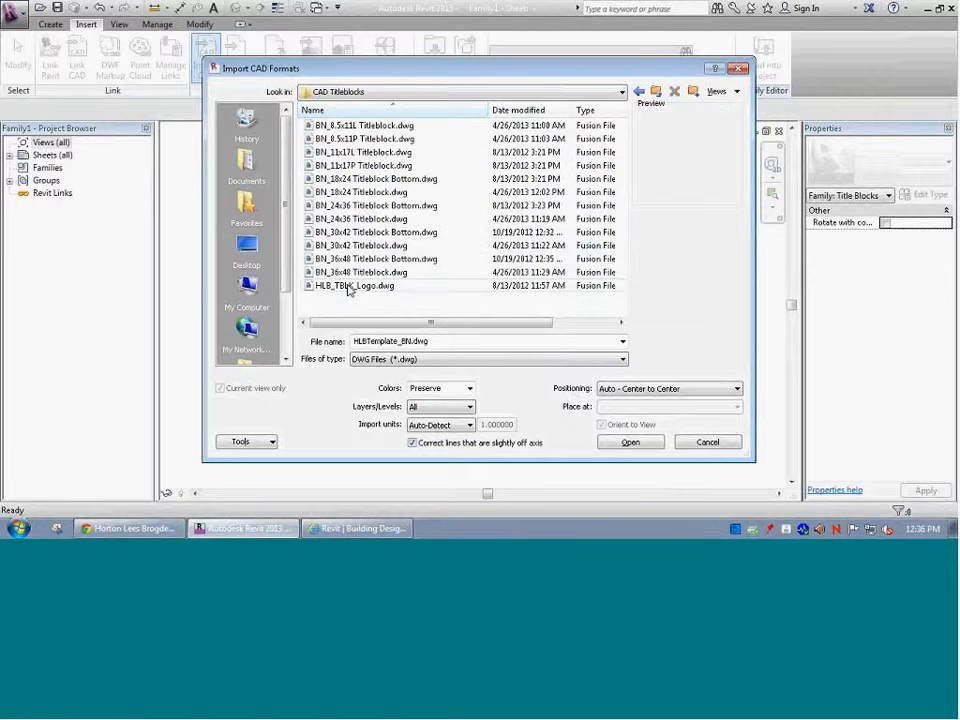
click(355, 272)
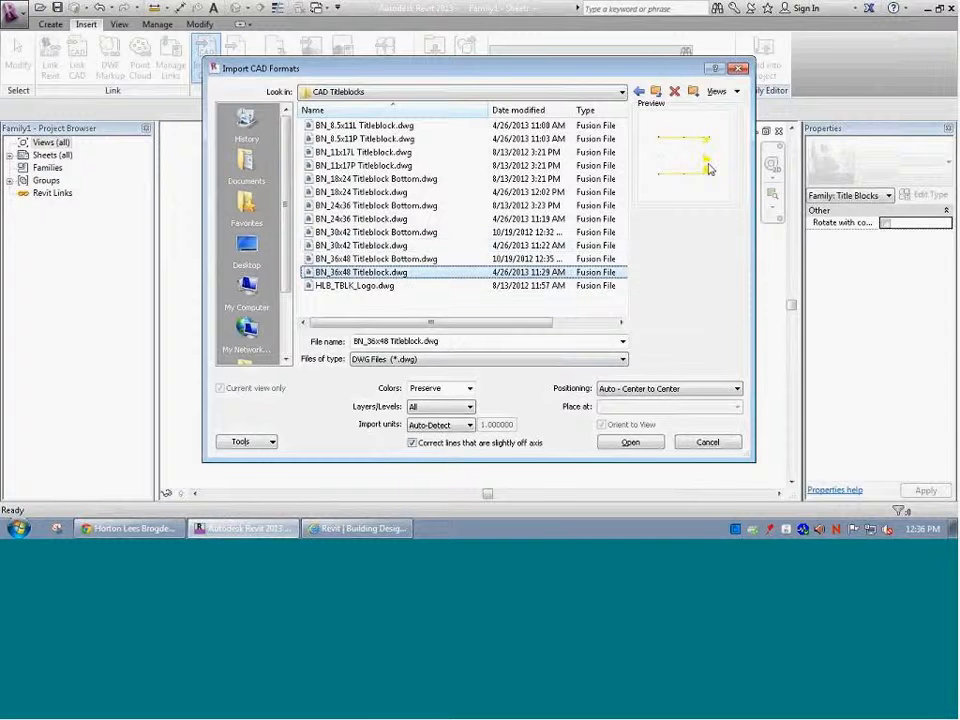
click(655, 92)
click(349, 260)
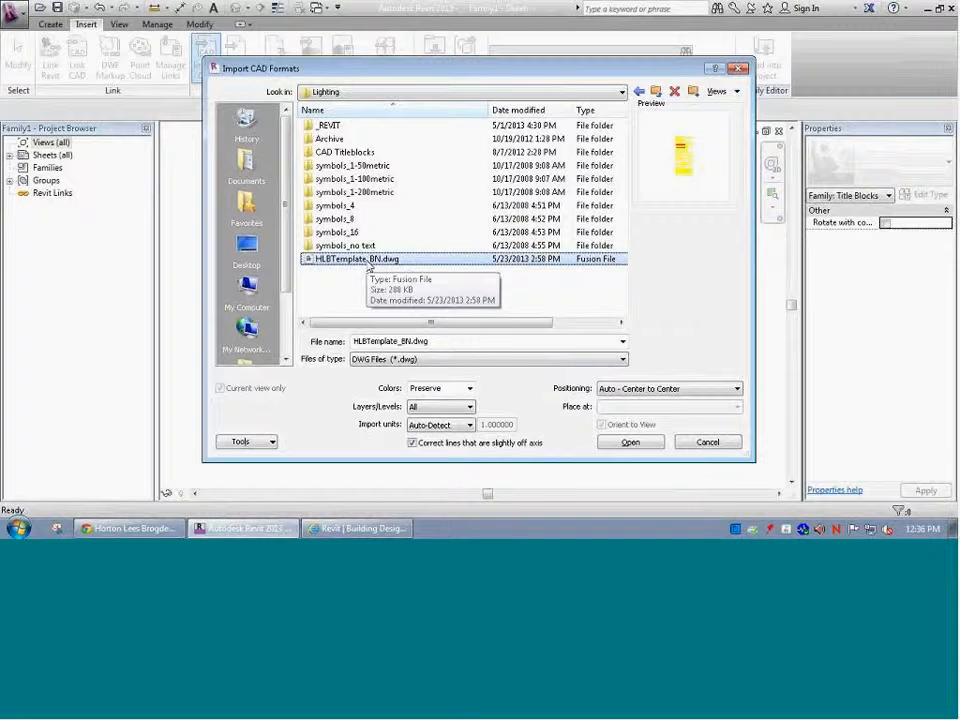
Import BN_24x36 Titleblock.dwg from the CAD Titleblocks folder using its Model space, and check its extents against the sheet border
double_click(345, 155)
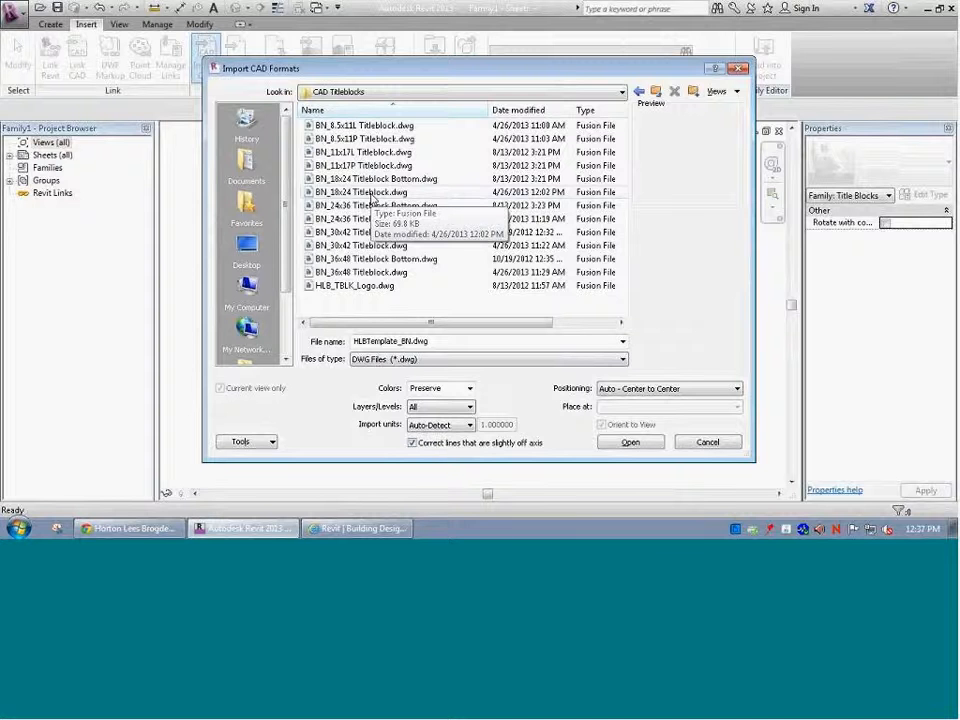
click(368, 219)
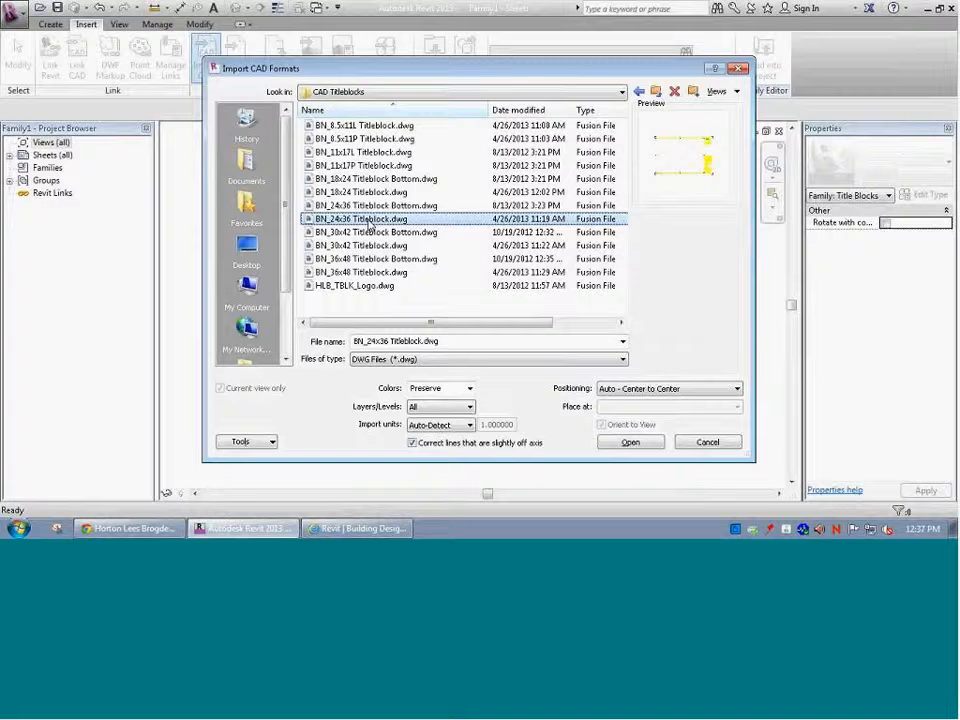
click(625, 444)
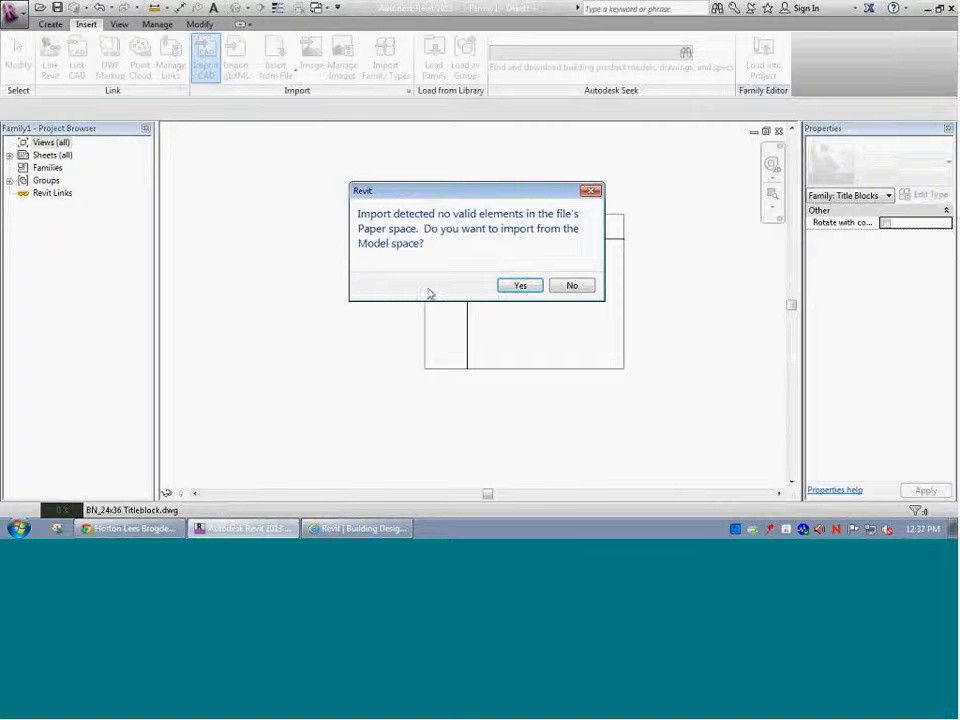
click(529, 289)
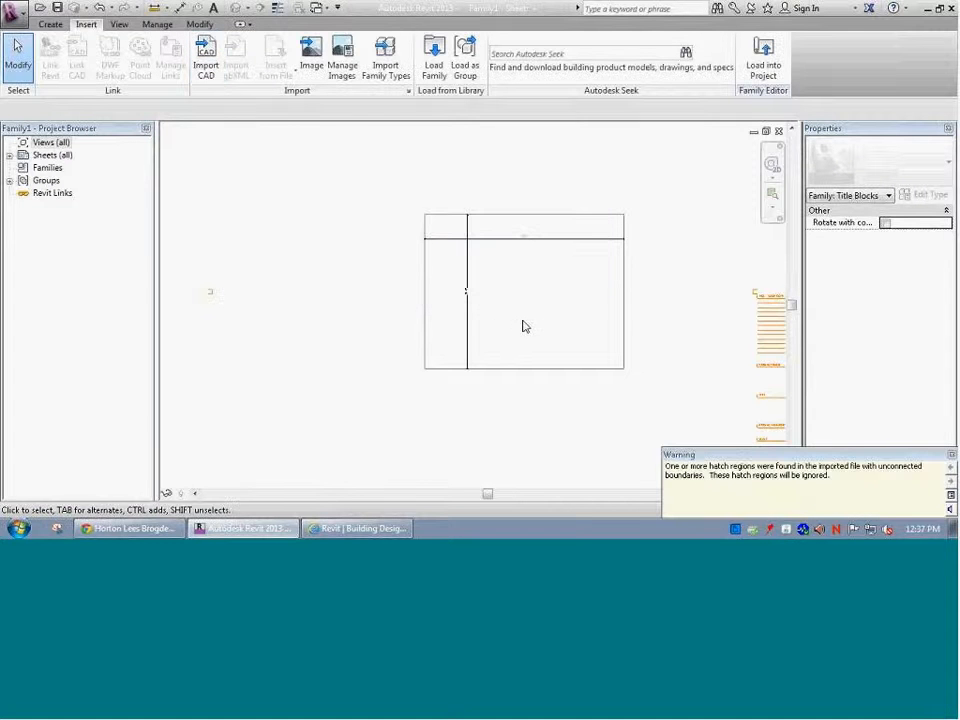
click(525, 326)
key(z)
key(a)
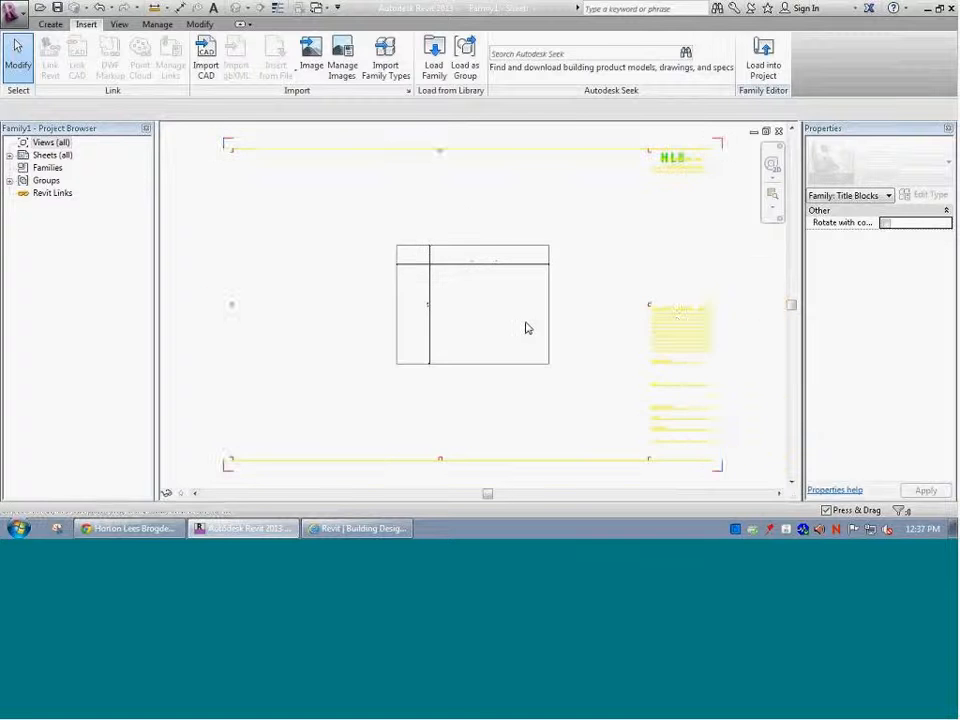
click(642, 327)
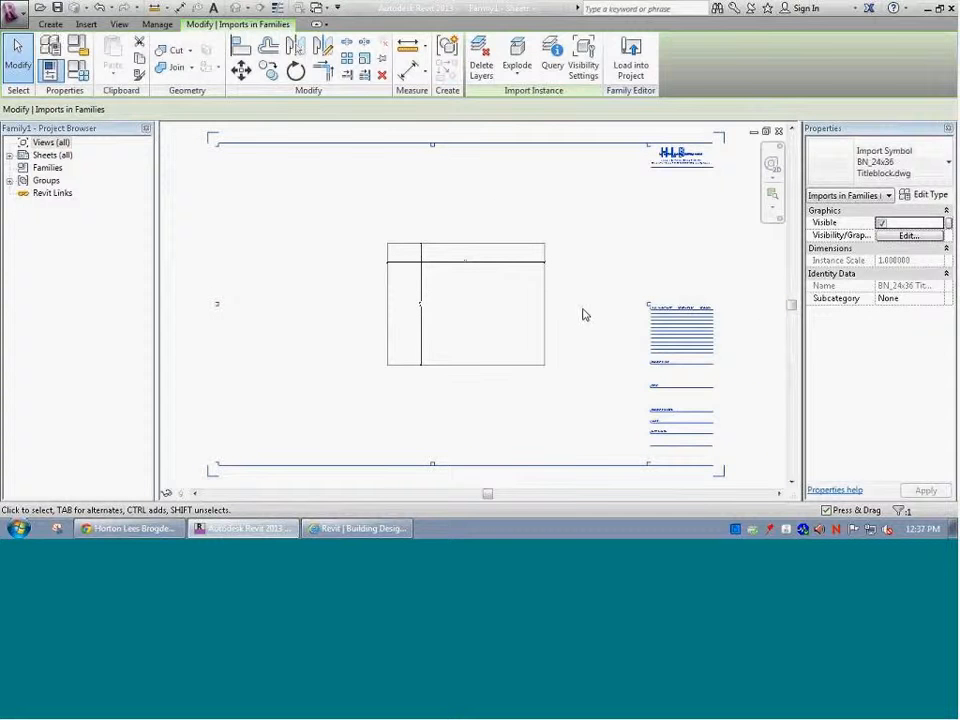
click(581, 317)
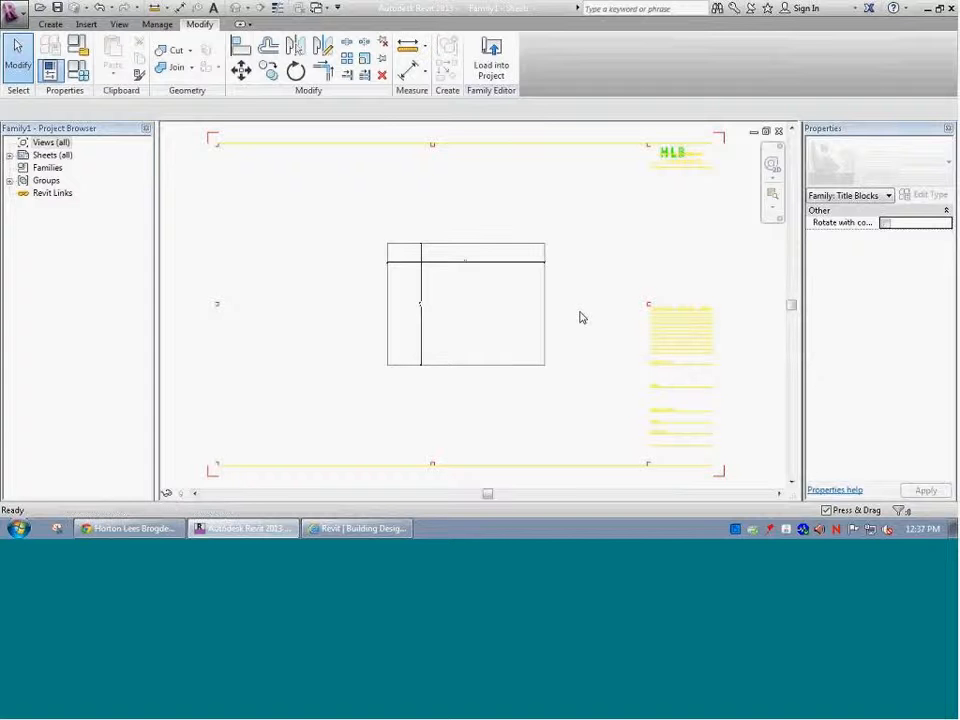
Align the sheet border's right and upper lines to the outer corner marks of the imported title block
key(a)
key(l)
click(723, 143)
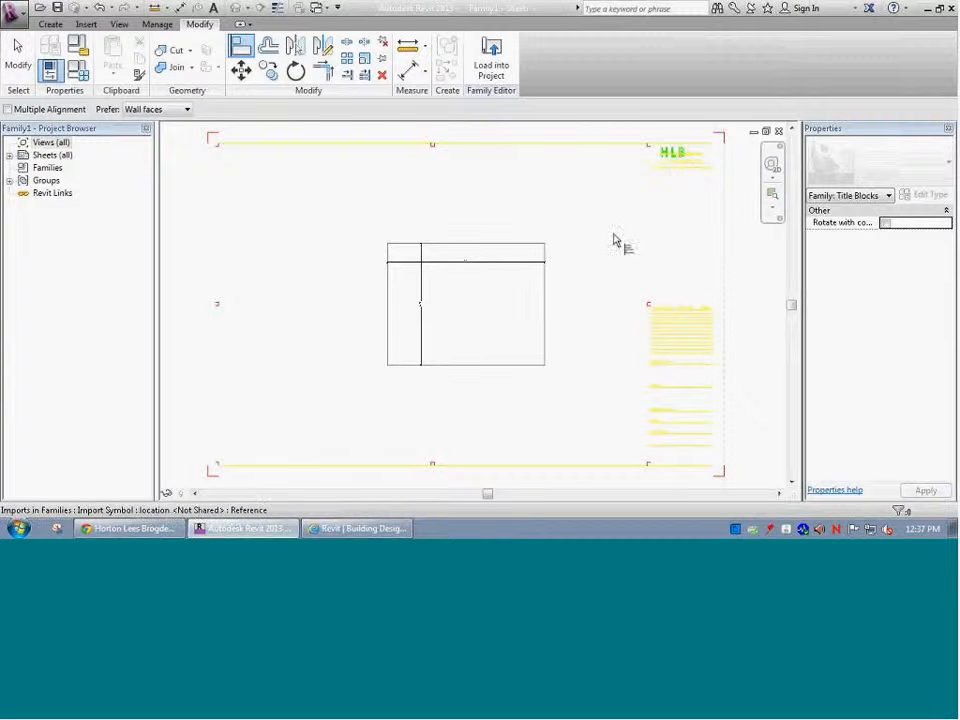
click(545, 313)
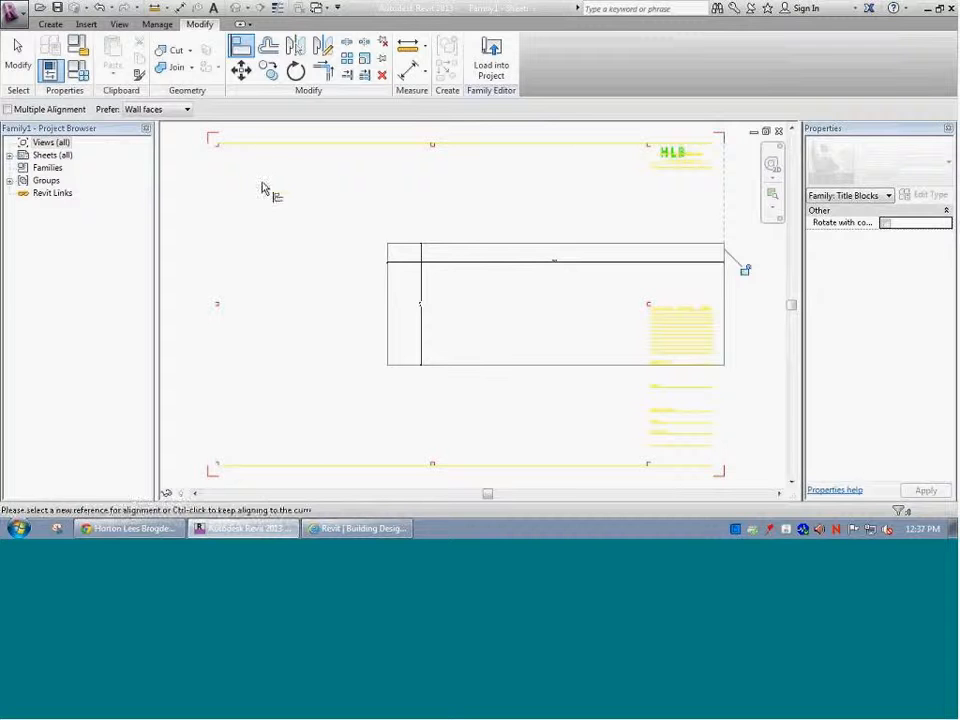
click(213, 138)
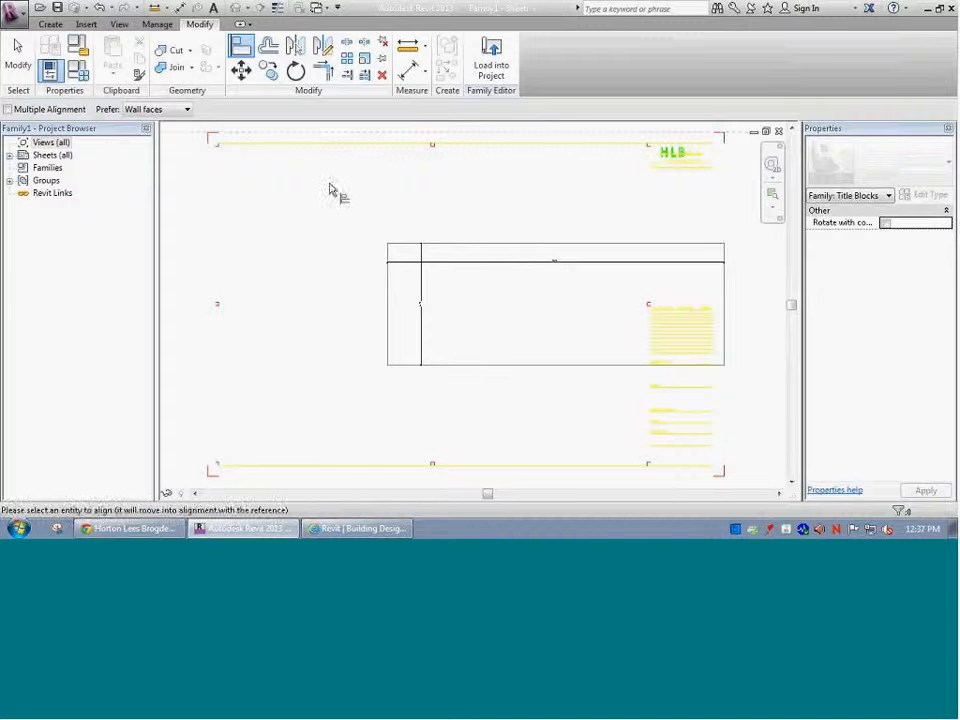
click(393, 250)
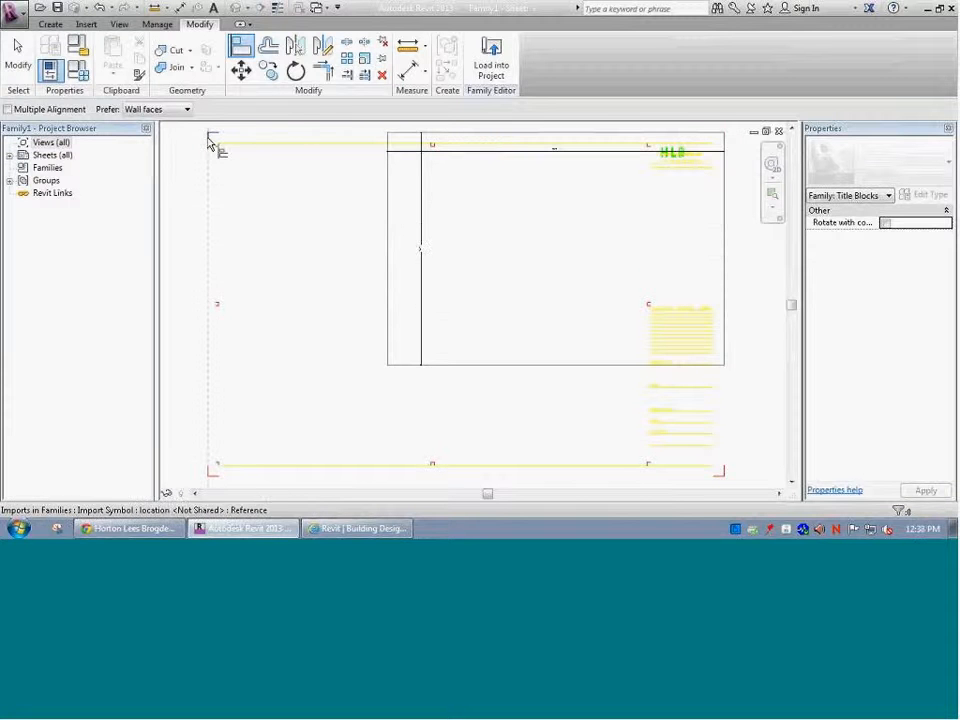
Align the sheet border's left and lower lines to the imported title block's corner marks and end the Align command
click(213, 143)
click(389, 210)
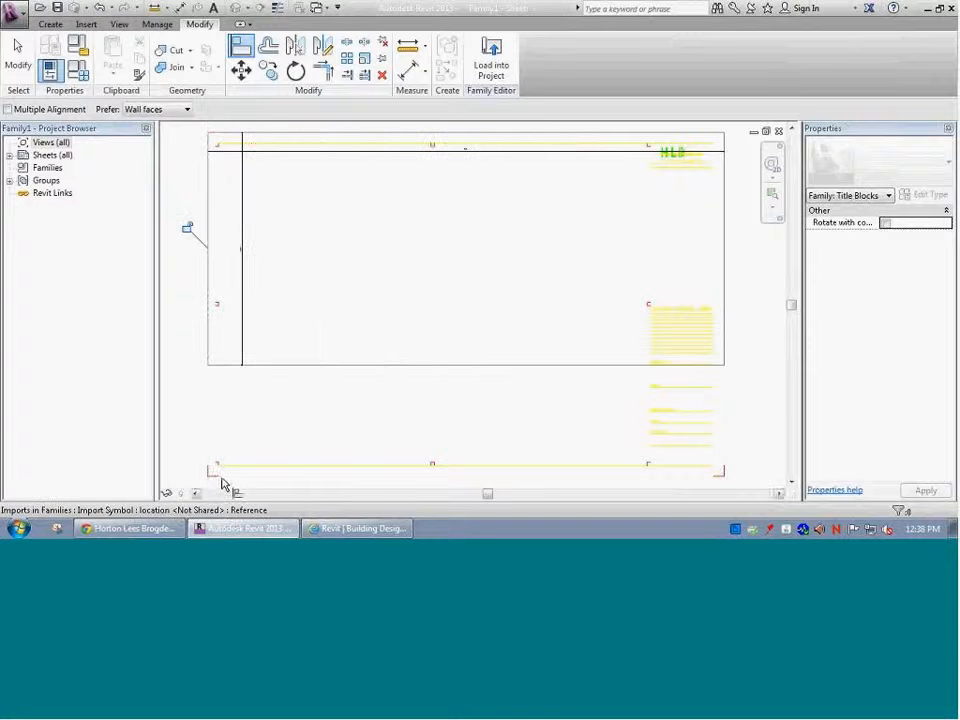
click(221, 479)
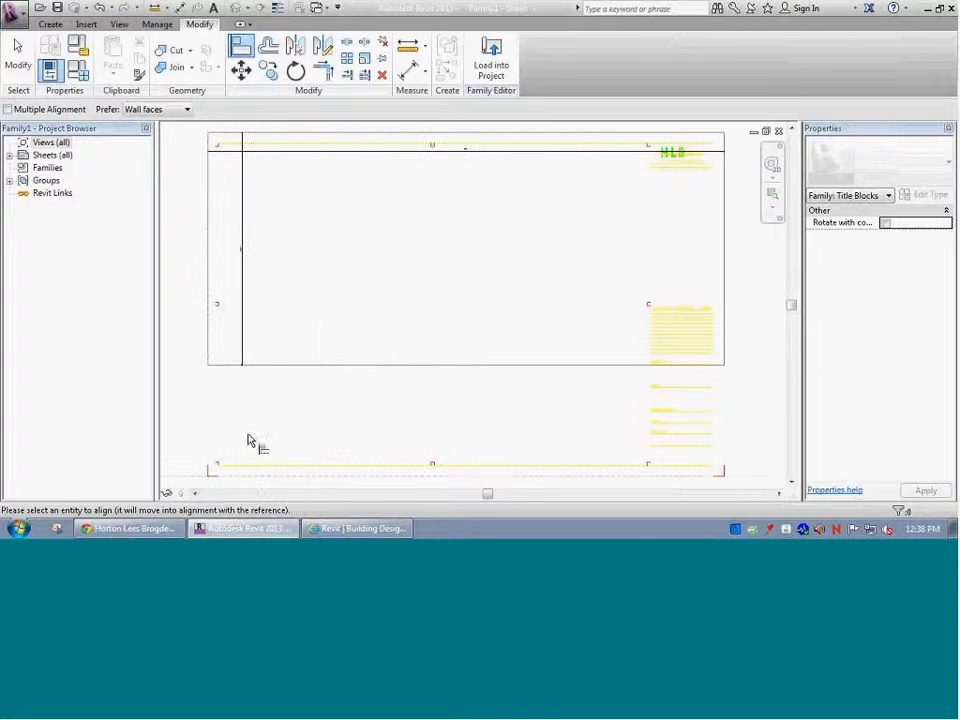
click(283, 368)
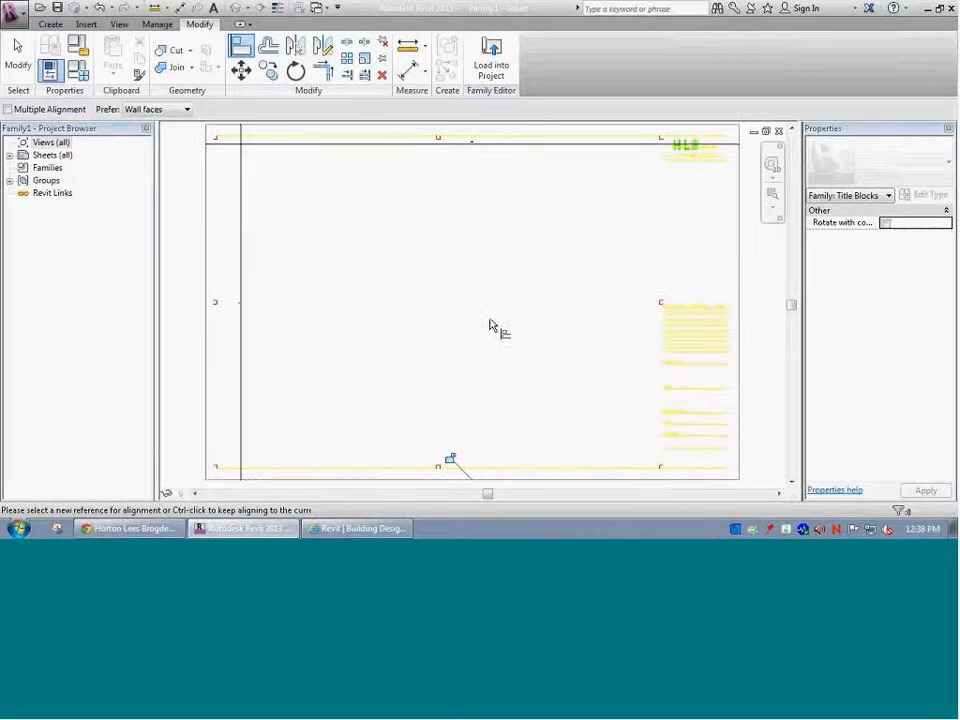
key(Escape)
key(Escape)
Move the sheet's horizontal dimension line off the HLB logo to just above the upper border line
scroll(548, 280, down, 1)
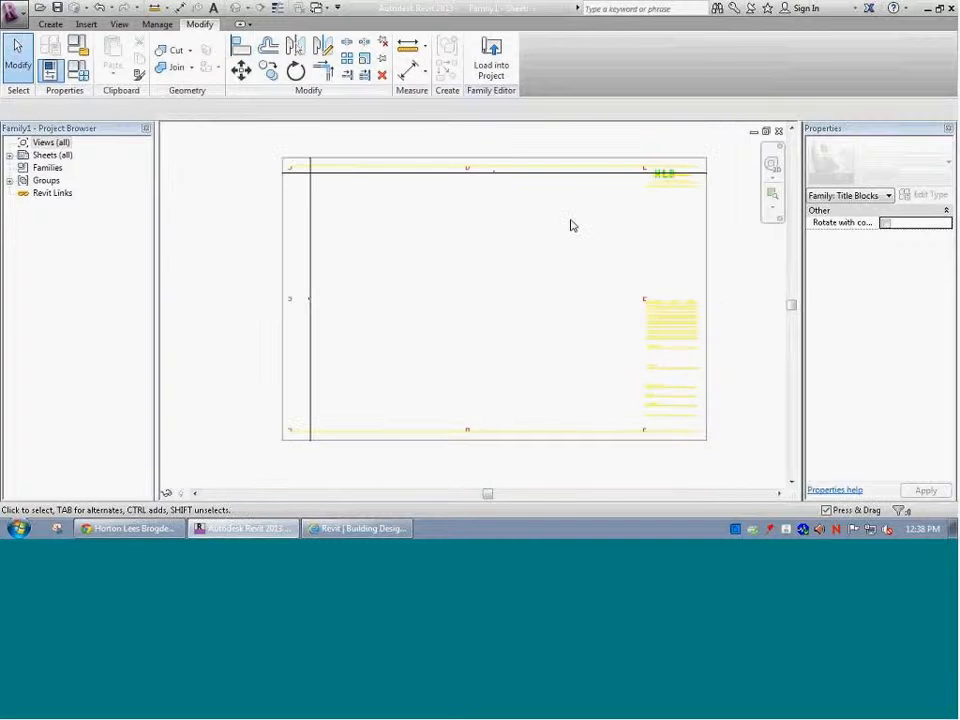
scroll(665, 203, up, 2)
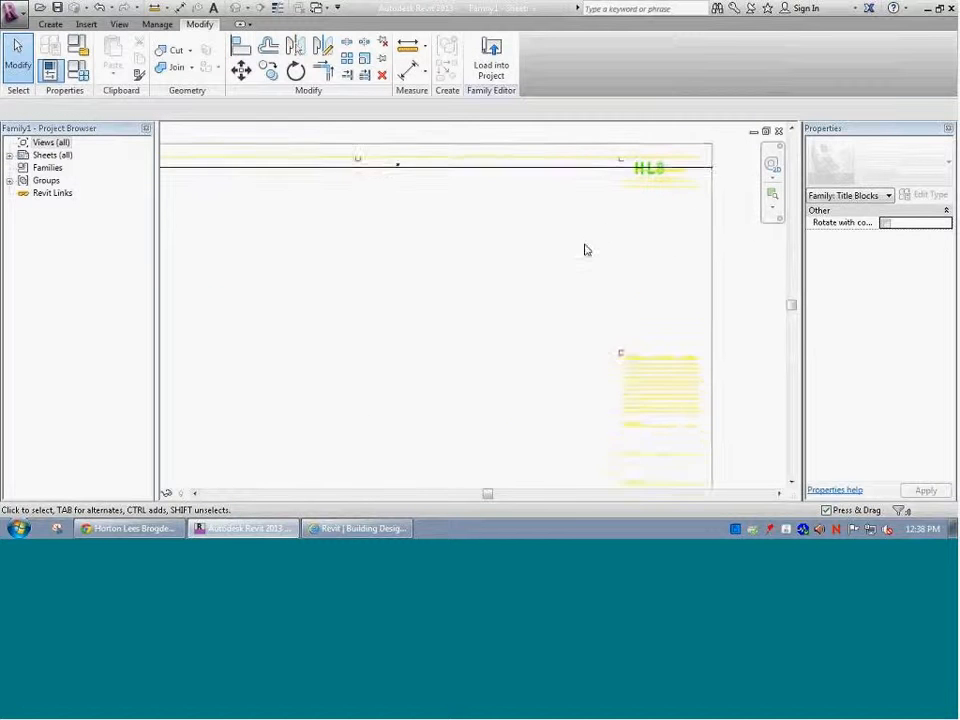
middle_drag(585, 249, 420, 321)
scroll(480, 253, up, 2)
scroll(406, 245, up, 2)
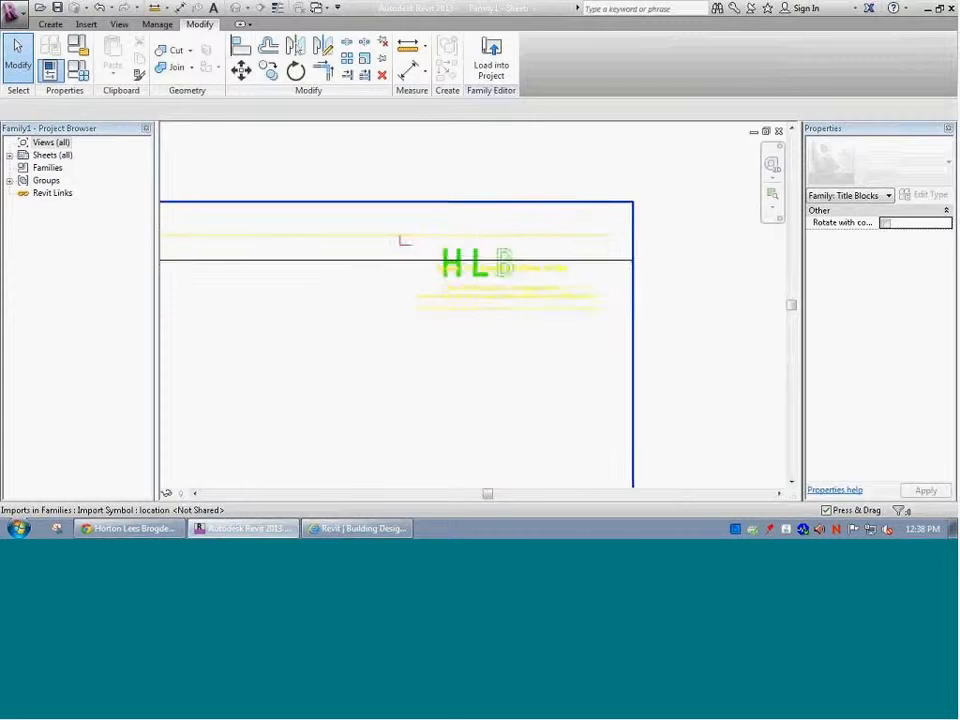
click(409, 254)
scroll(409, 250, down, 5)
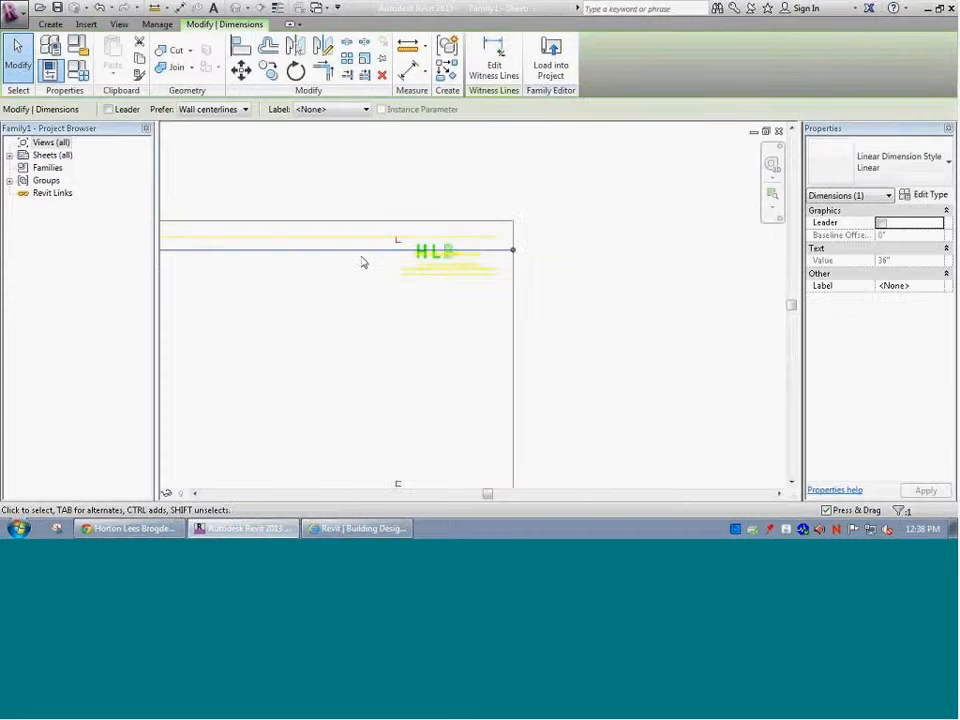
drag(347, 254, 355, 196)
scroll(328, 284, down, 2)
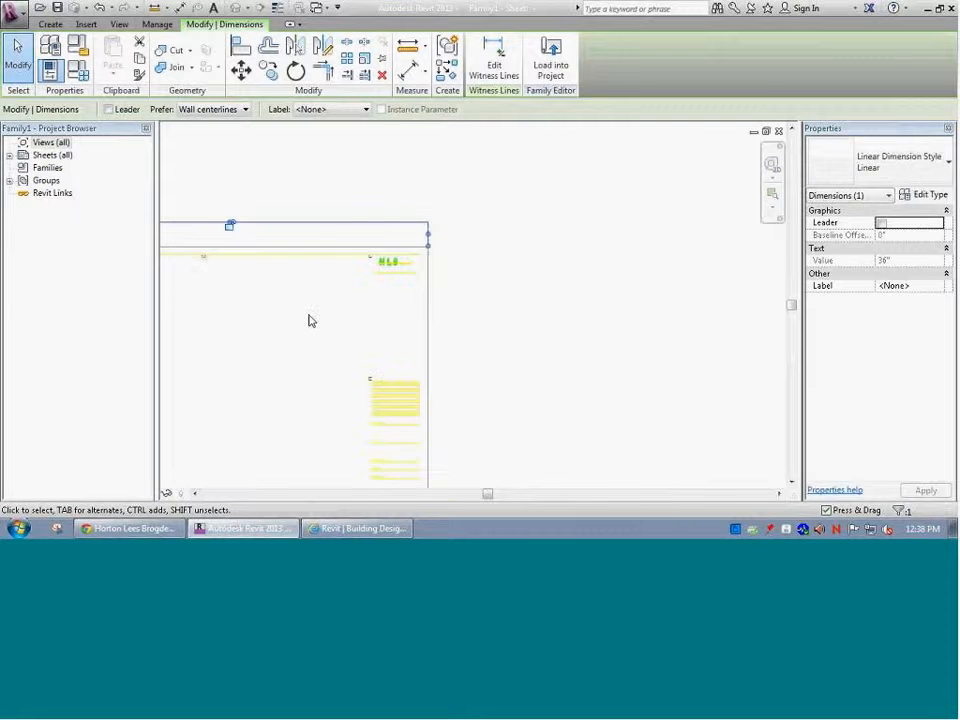
Move the sheet's vertical dimension line outside the title block, just beyond the left border line
middle_drag(489, 294, 554, 273)
middle_drag(537, 333, 819, 251)
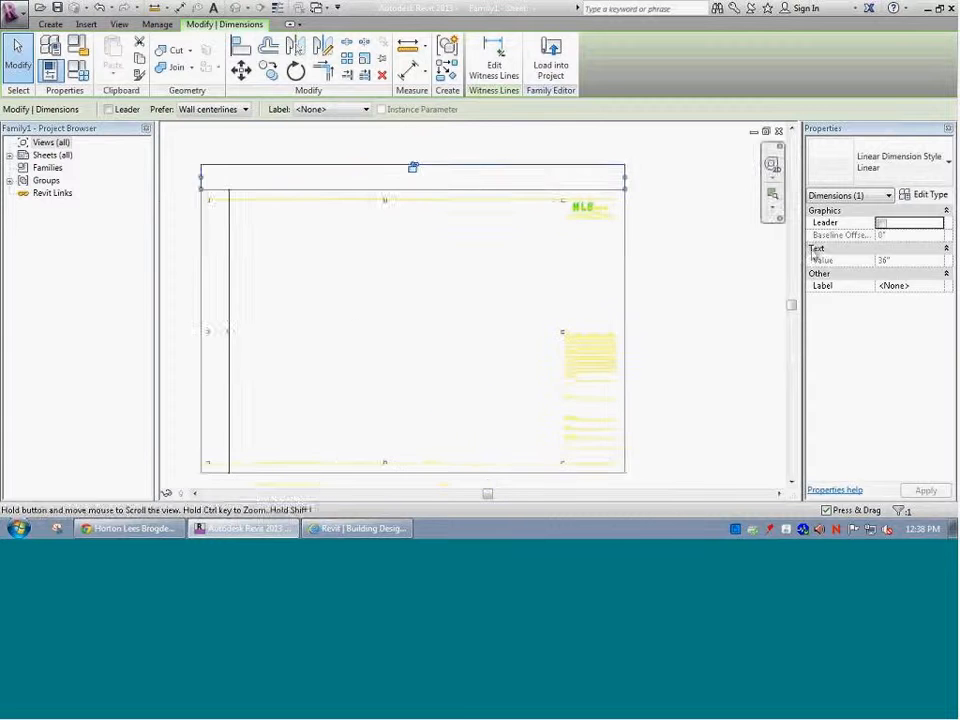
scroll(242, 364, down, 3)
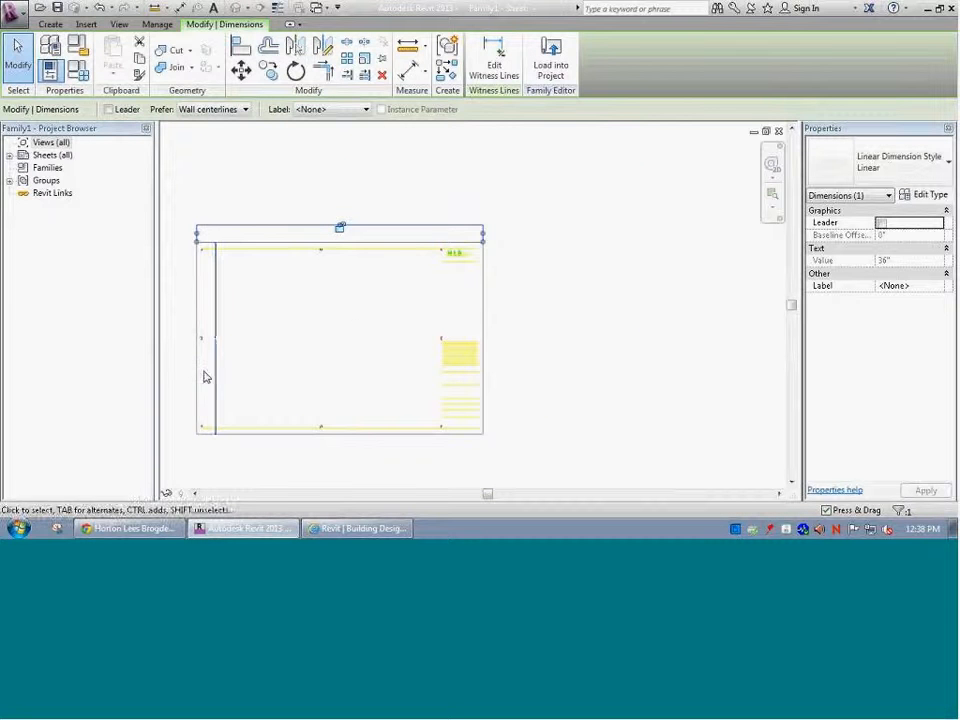
click(214, 366)
drag(214, 368, 175, 383)
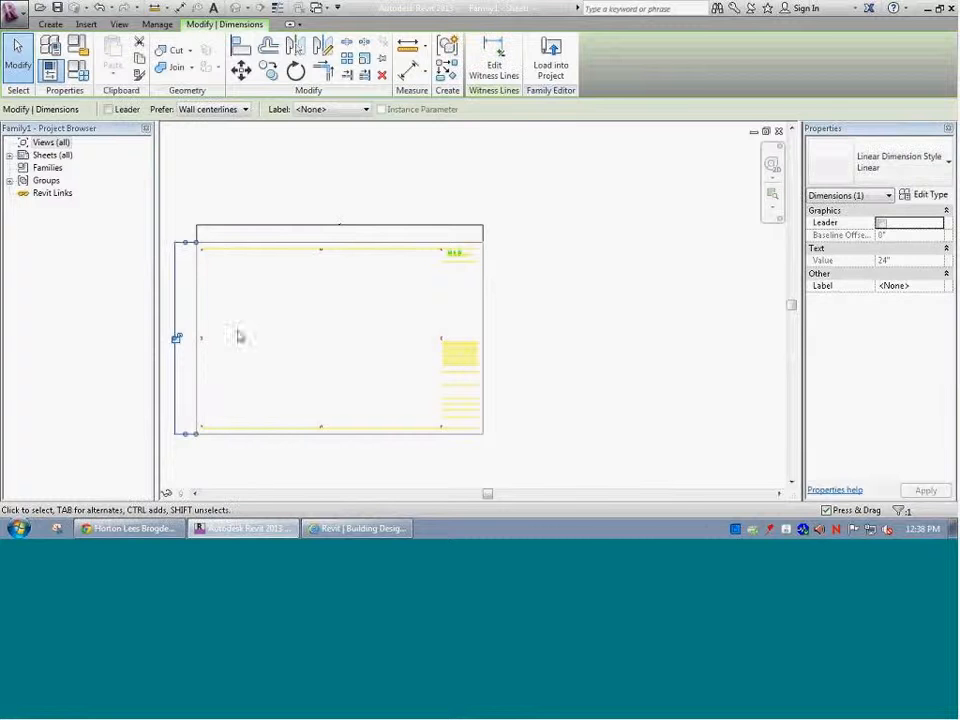
click(307, 340)
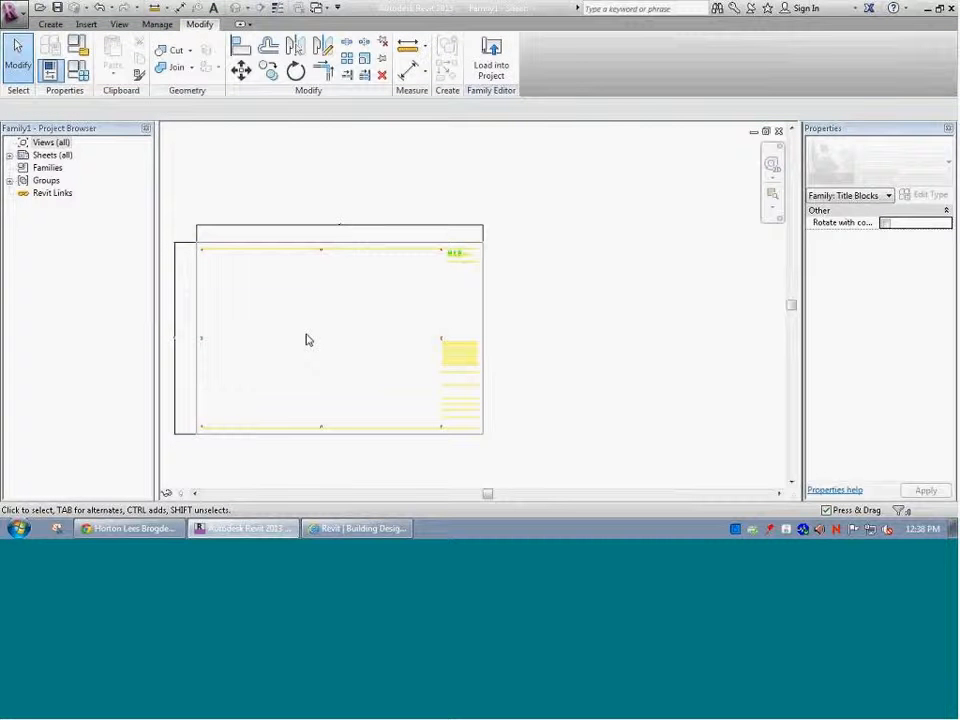
Examine the imported title block's HLB logo, company address lines and revision table against the sheet border
click(456, 266)
scroll(455, 268, up, 1)
scroll(456, 268, up, 5)
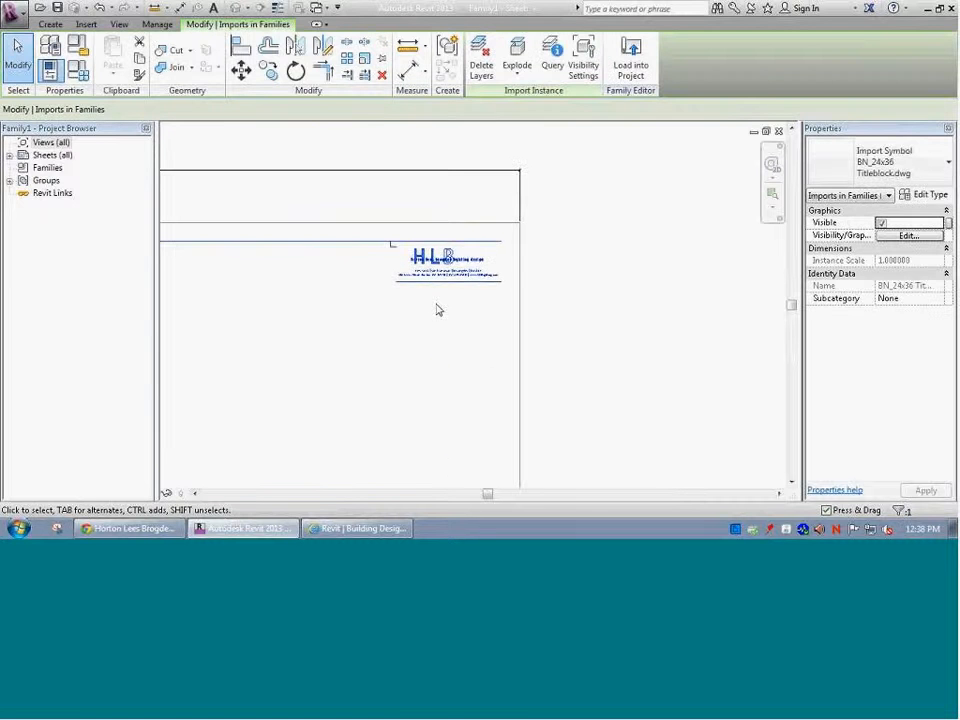
scroll(430, 254, down, 5)
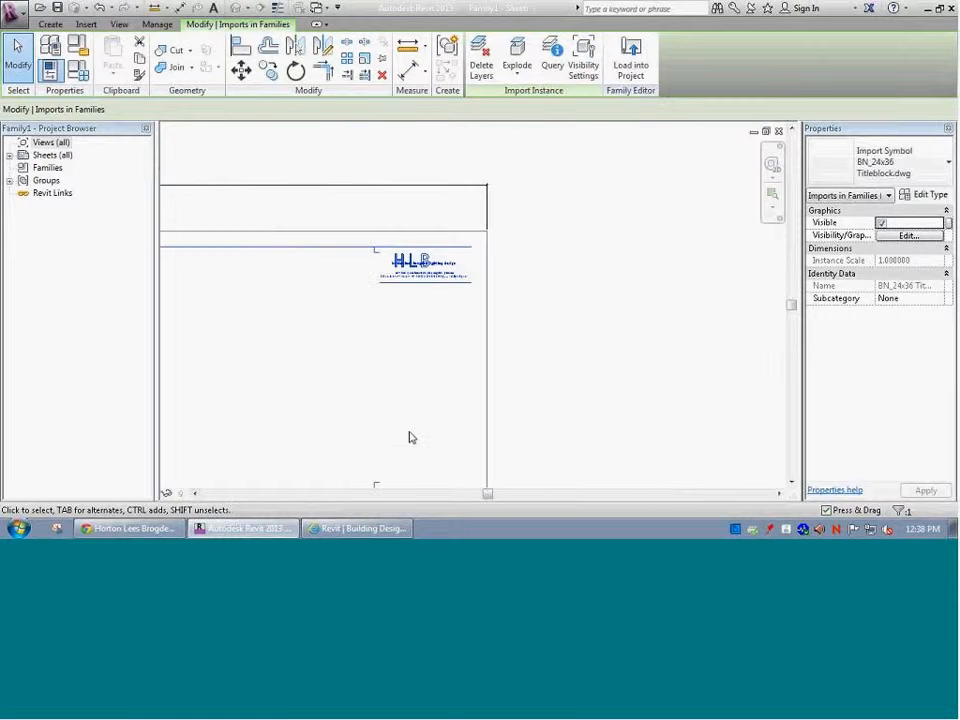
scroll(434, 388, down, 1)
middle_drag(405, 320, 394, 284)
scroll(410, 360, up, 1)
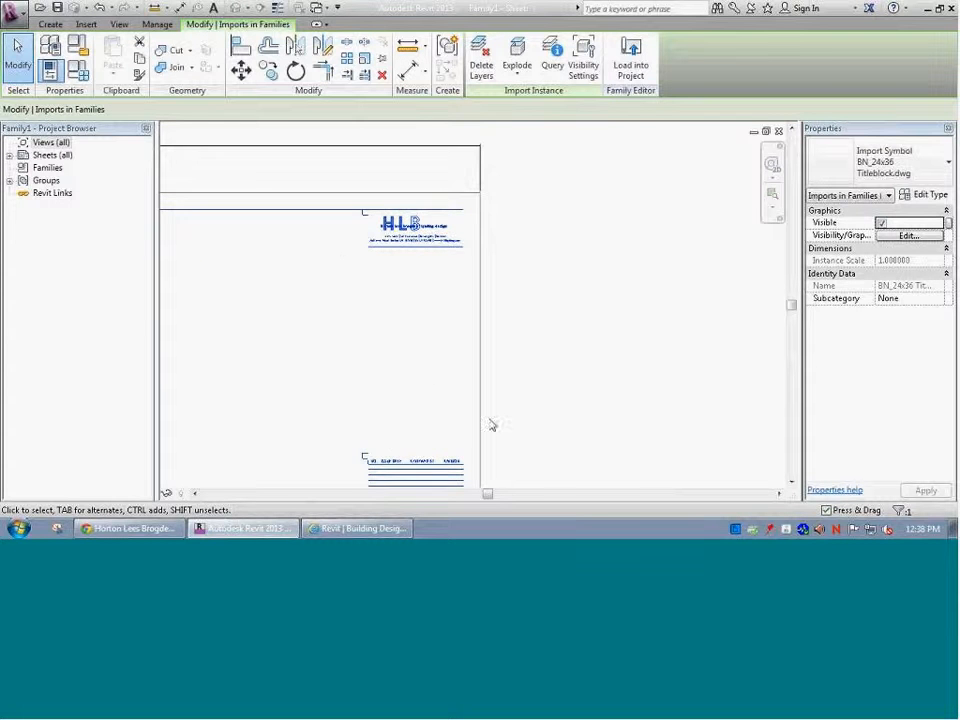
scroll(470, 432, down, 3)
scroll(455, 445, down, 2)
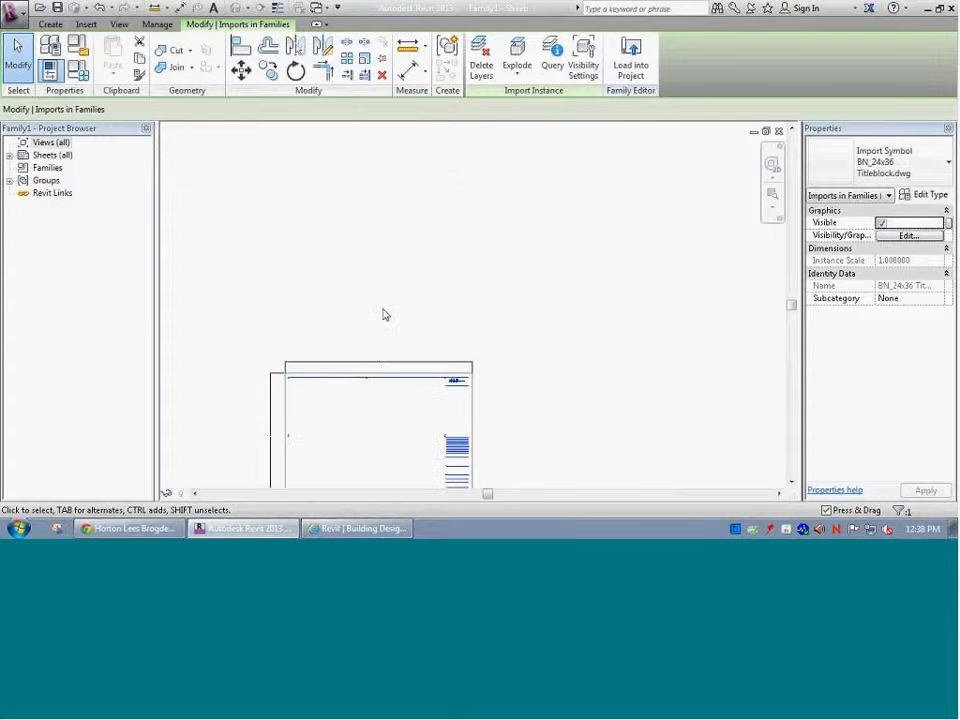
scroll(426, 400, up, 1)
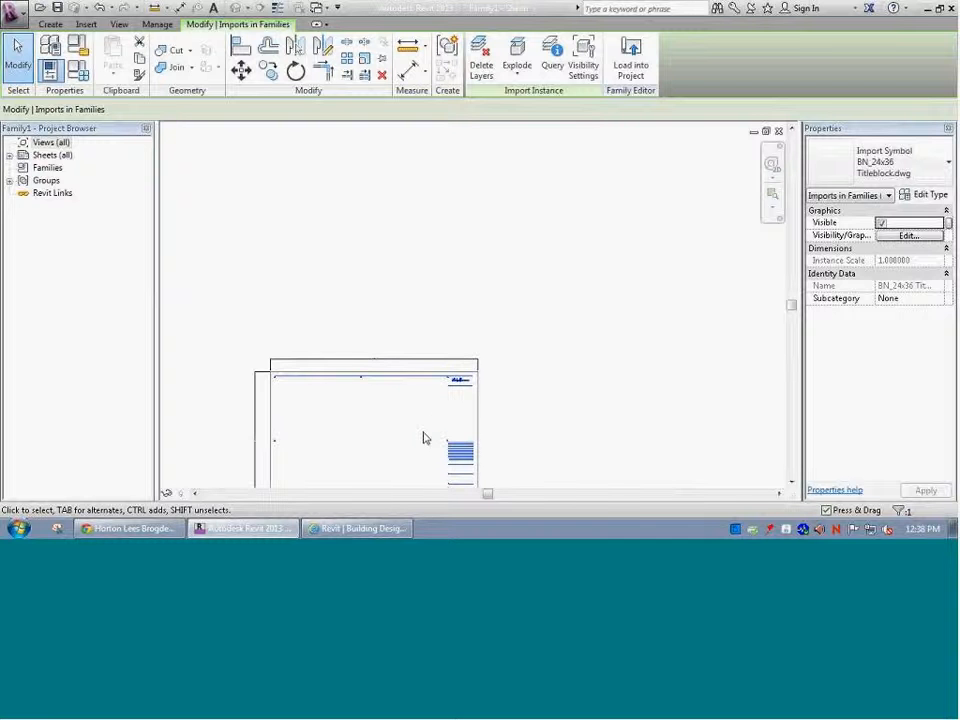
scroll(455, 410, up, 1)
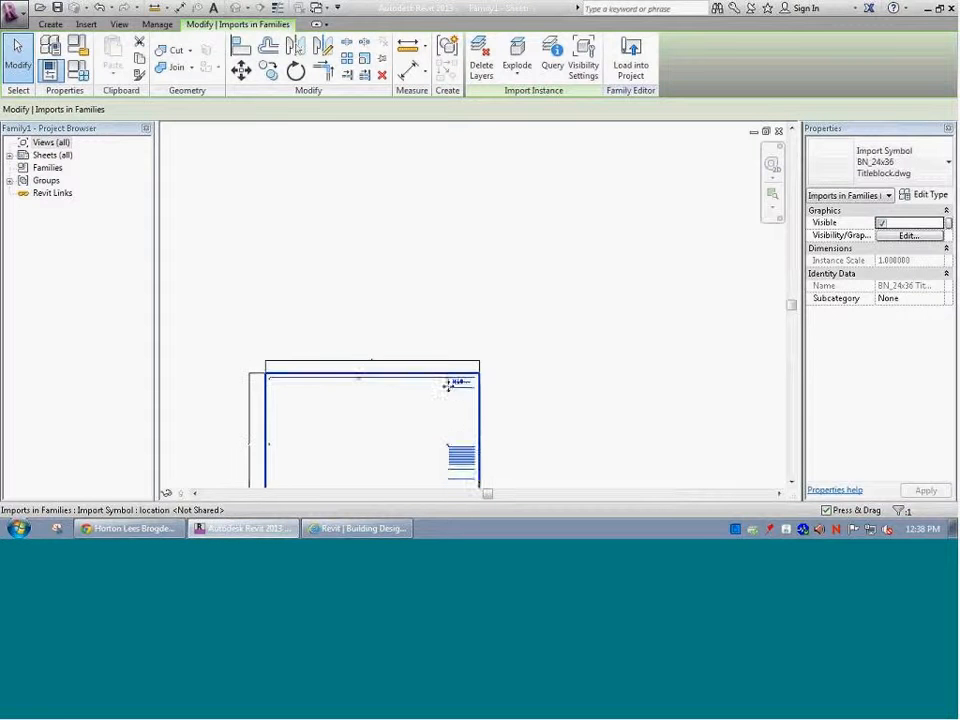
click(576, 443)
scroll(550, 376, up, 1)
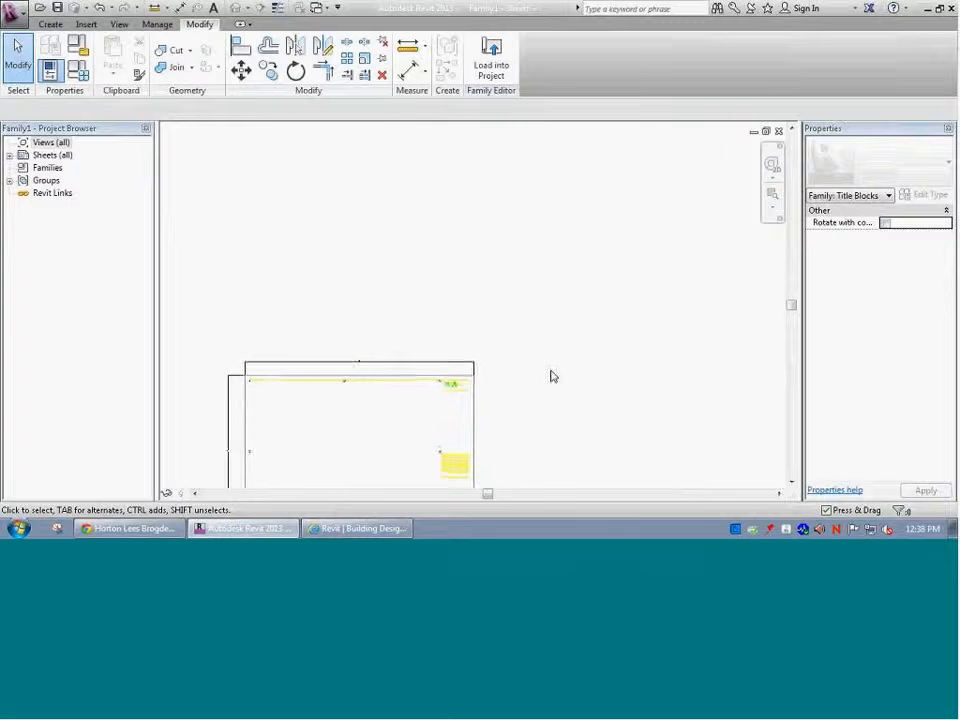
Inspect the field lines in the lower right strip of the imported title block at close range
scroll(592, 290, down, 5)
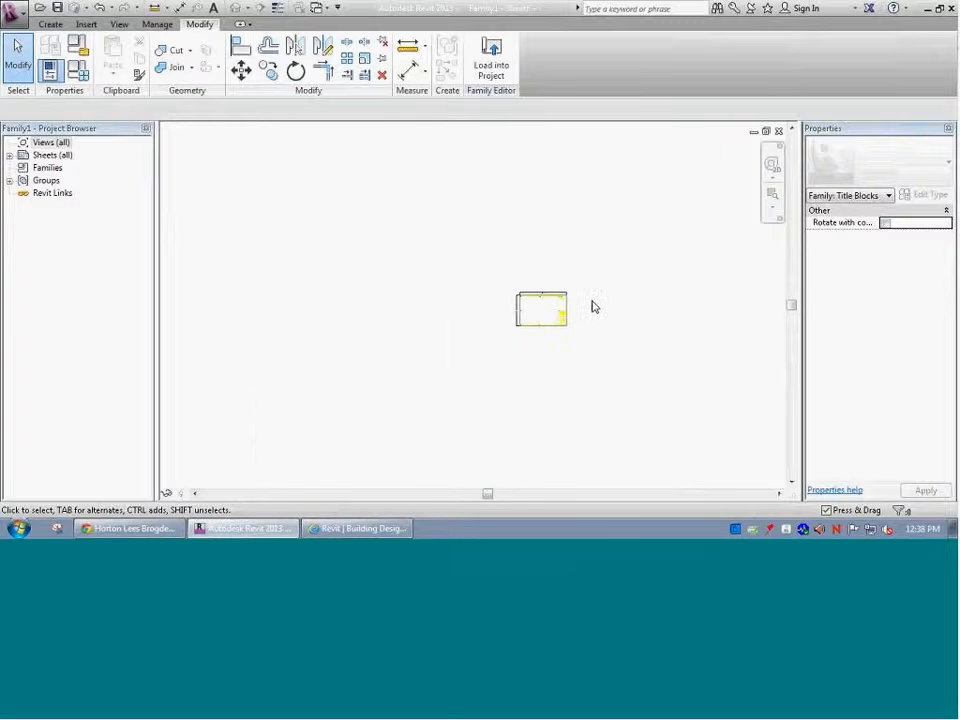
key(z)
key(r)
drag(545, 289, 581, 354)
scroll(450, 320, up, 4)
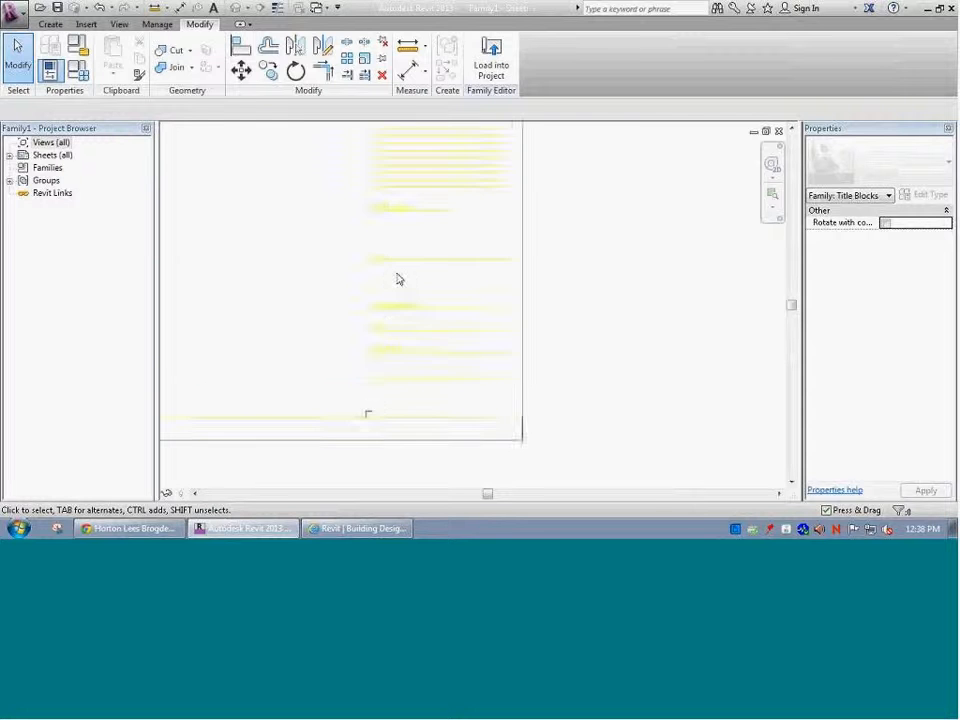
scroll(369, 325, up, 2)
scroll(380, 310, down, 4)
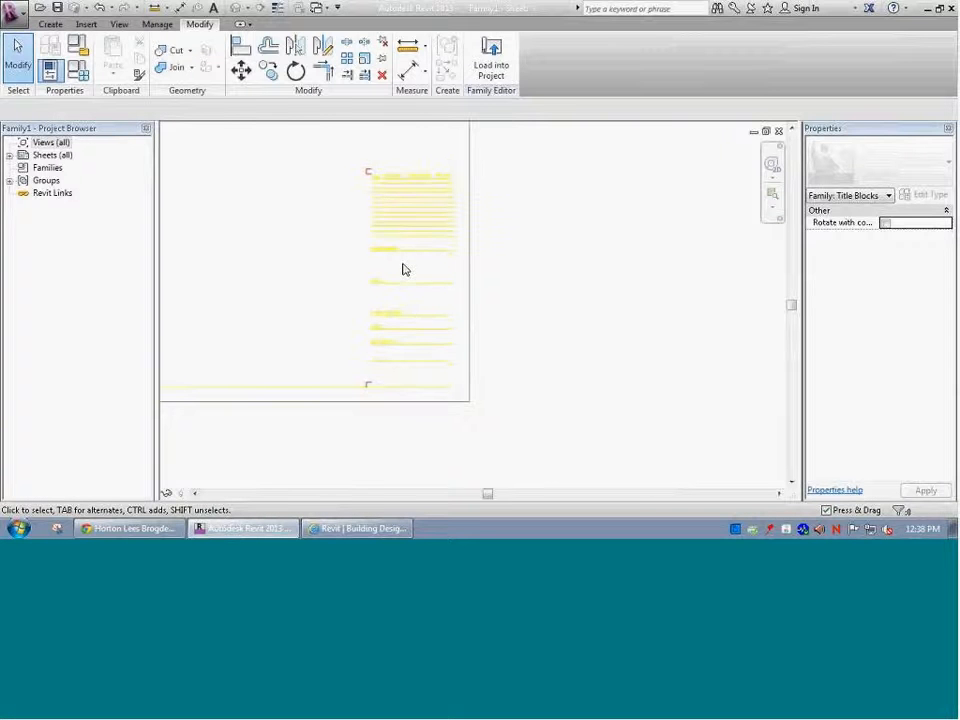
scroll(403, 268, down, 3)
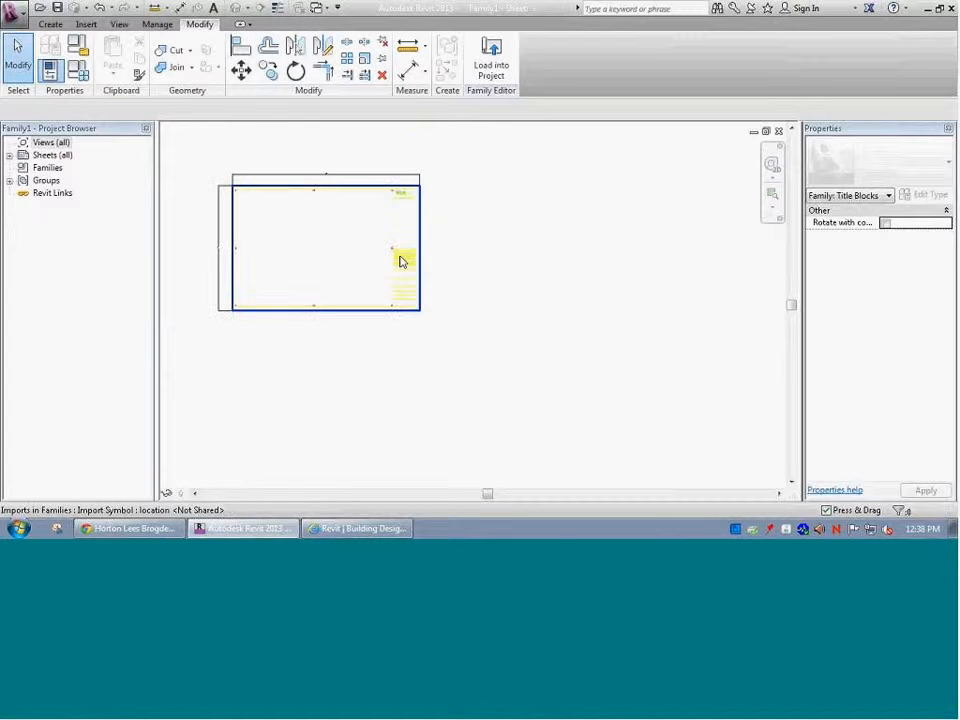
Select the imported title block and inspect its HLB logo text and the title, project number, scale and date issued fields
click(401, 262)
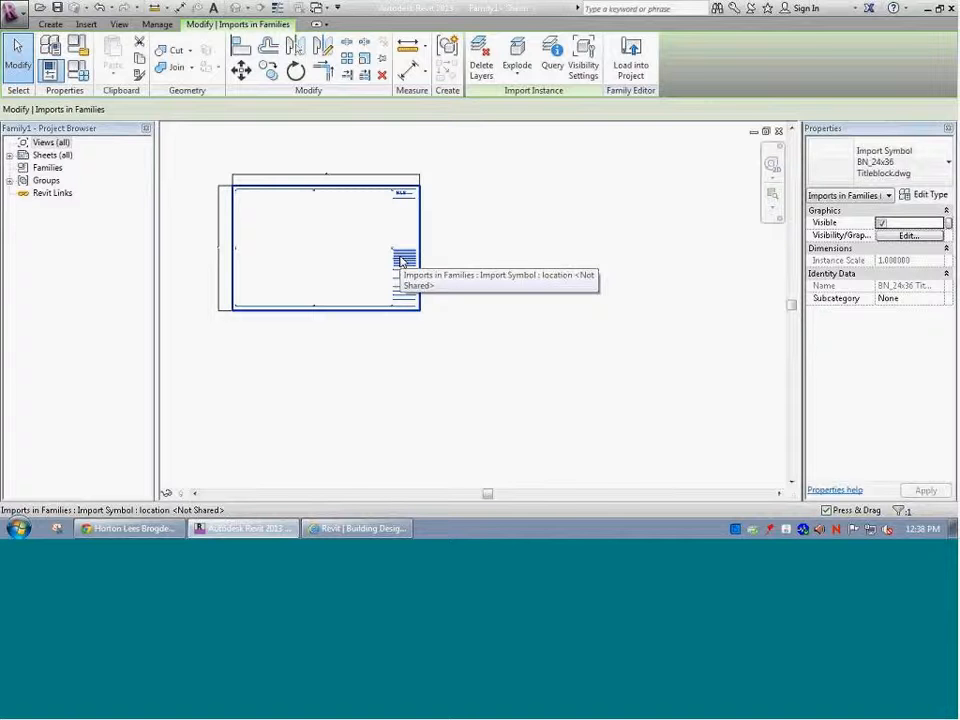
scroll(400, 208, up, 5)
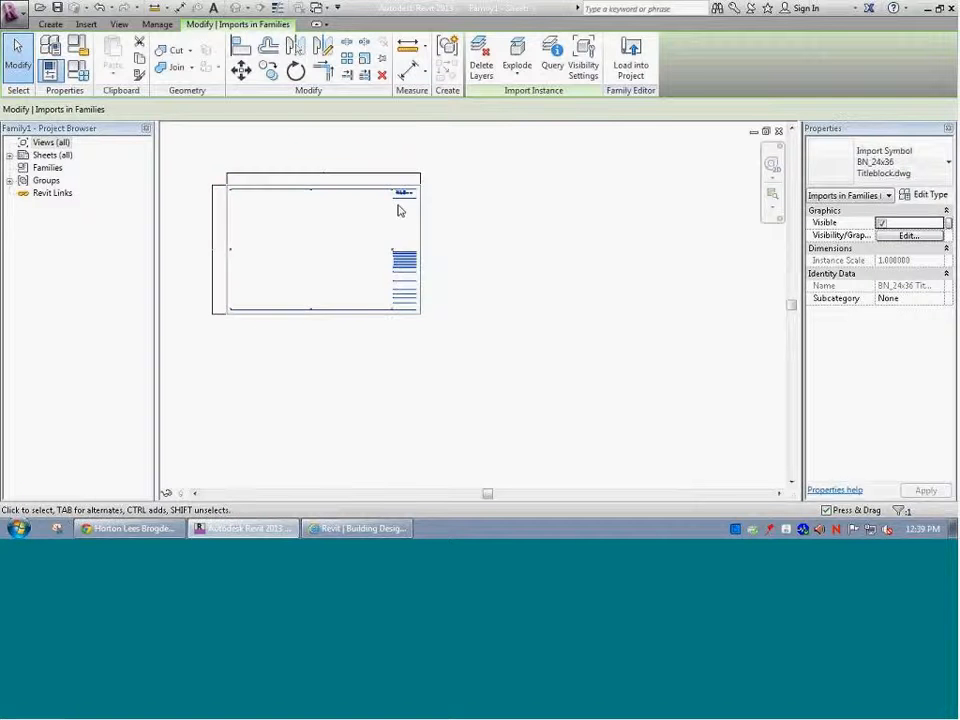
scroll(418, 166, up, 3)
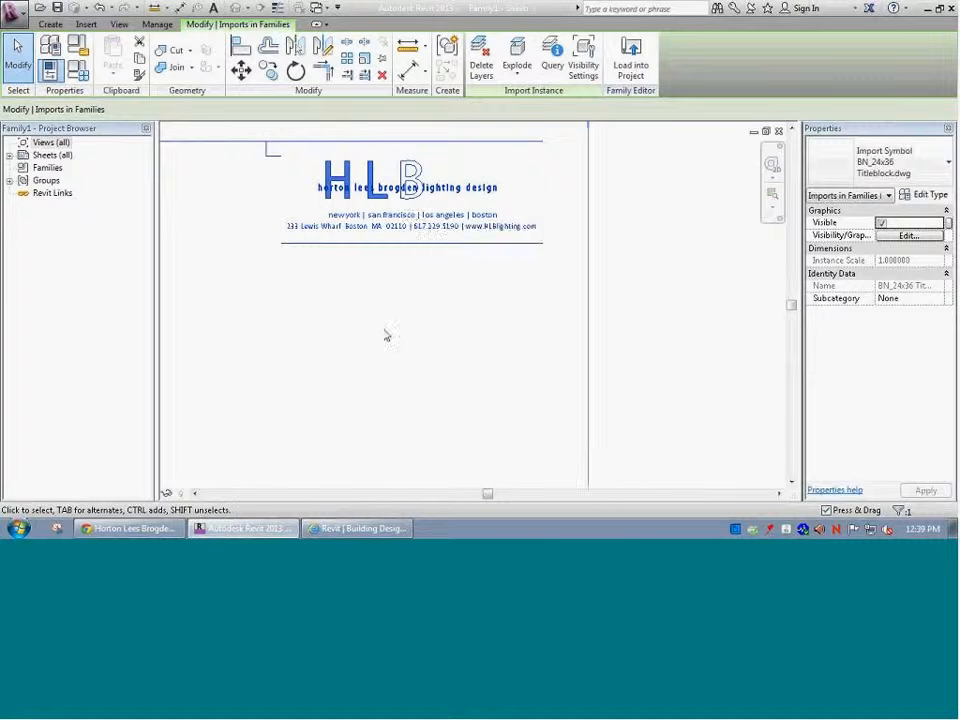
scroll(392, 349, down, 6)
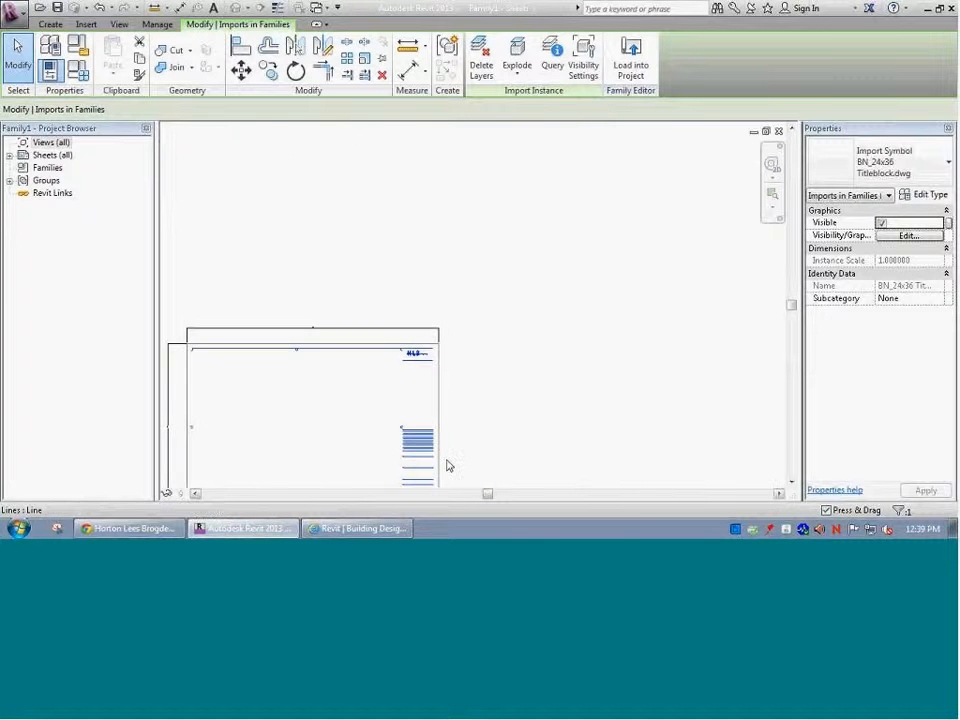
scroll(487, 380, down, 2)
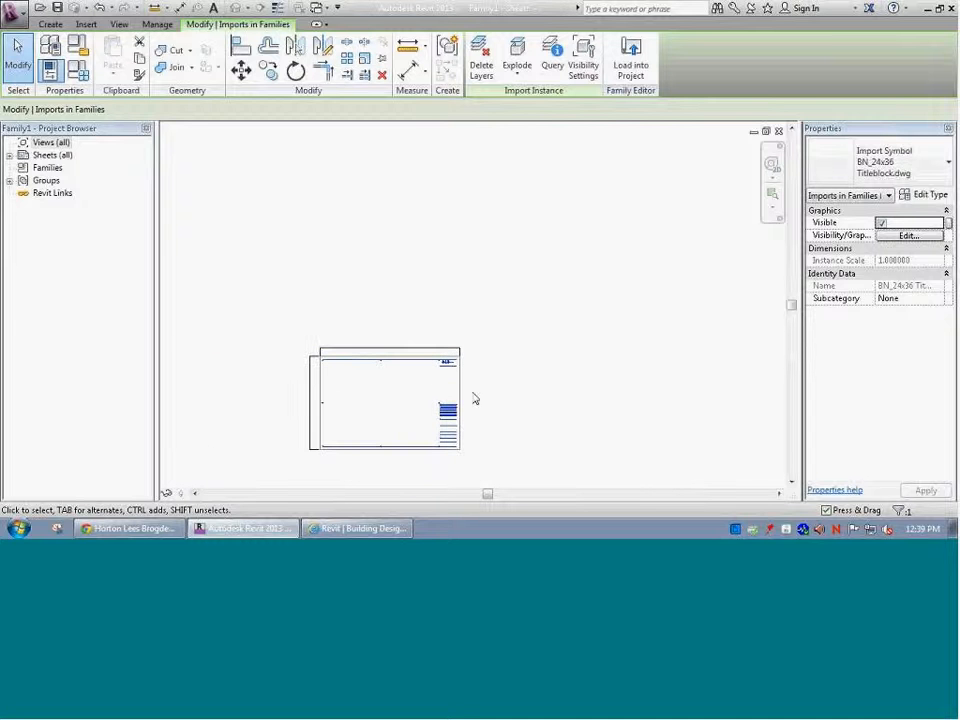
key(z)
key(r)
drag(437, 392, 468, 446)
scroll(432, 392, up, 3)
scroll(435, 366, up, 3)
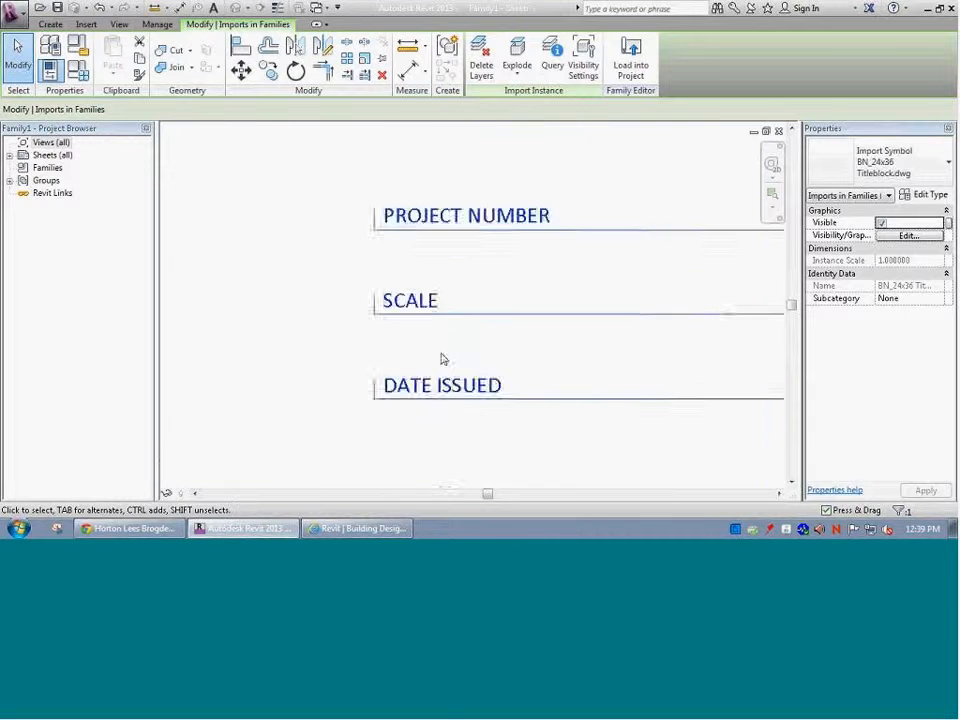
scroll(536, 340, down, 2)
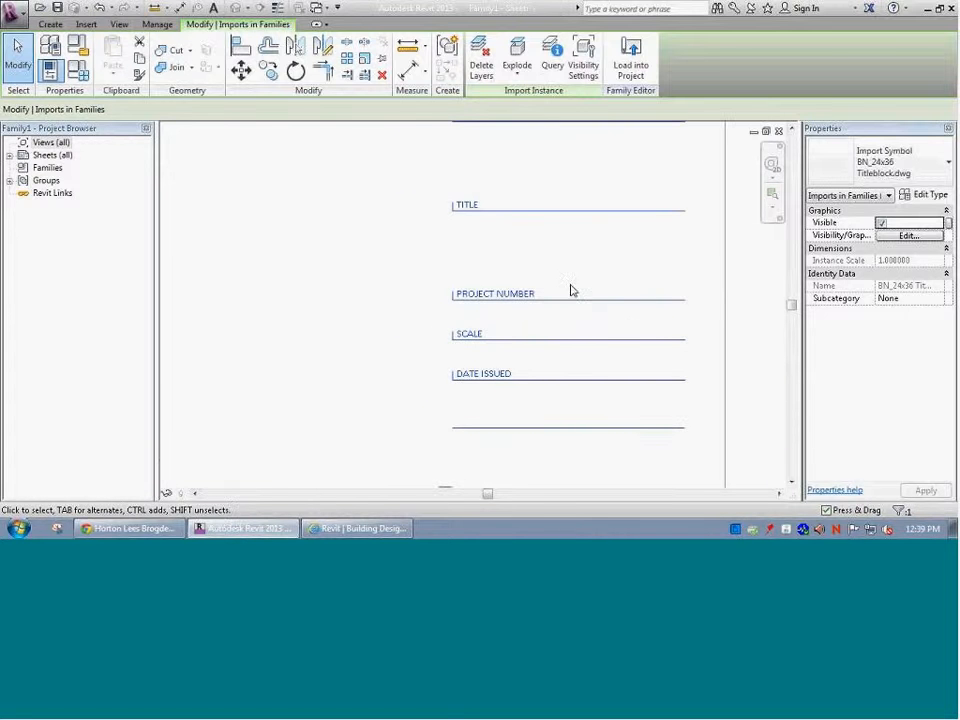
scroll(540, 345, down, 4)
scroll(541, 360, down, 3)
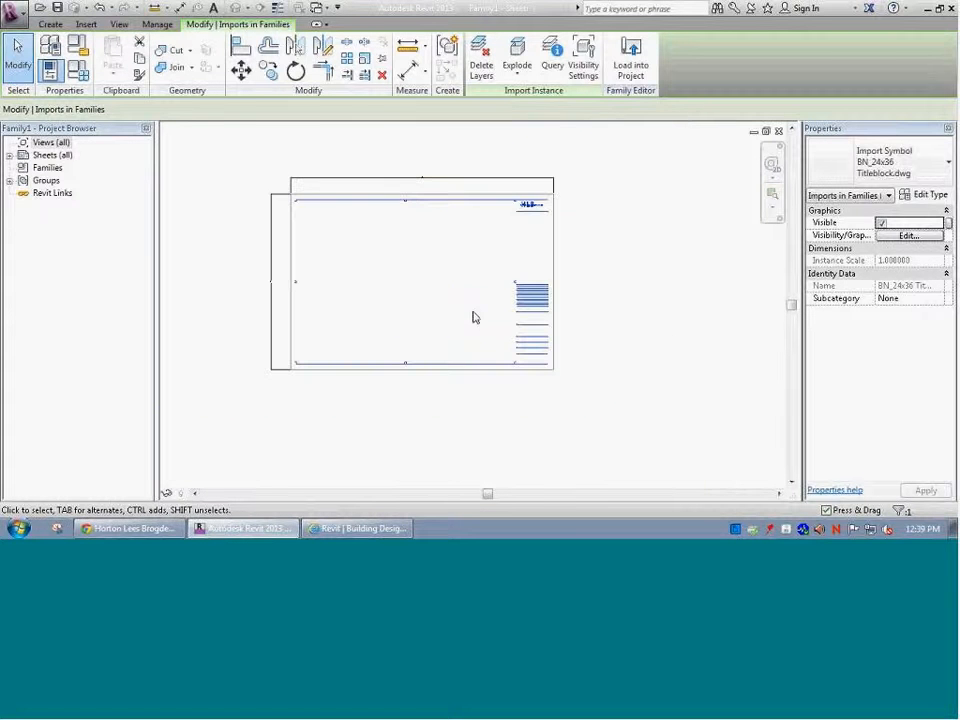
Review the family's Object Styles for line weights, colors and patterns of the annotation and title block categories
click(271, 186)
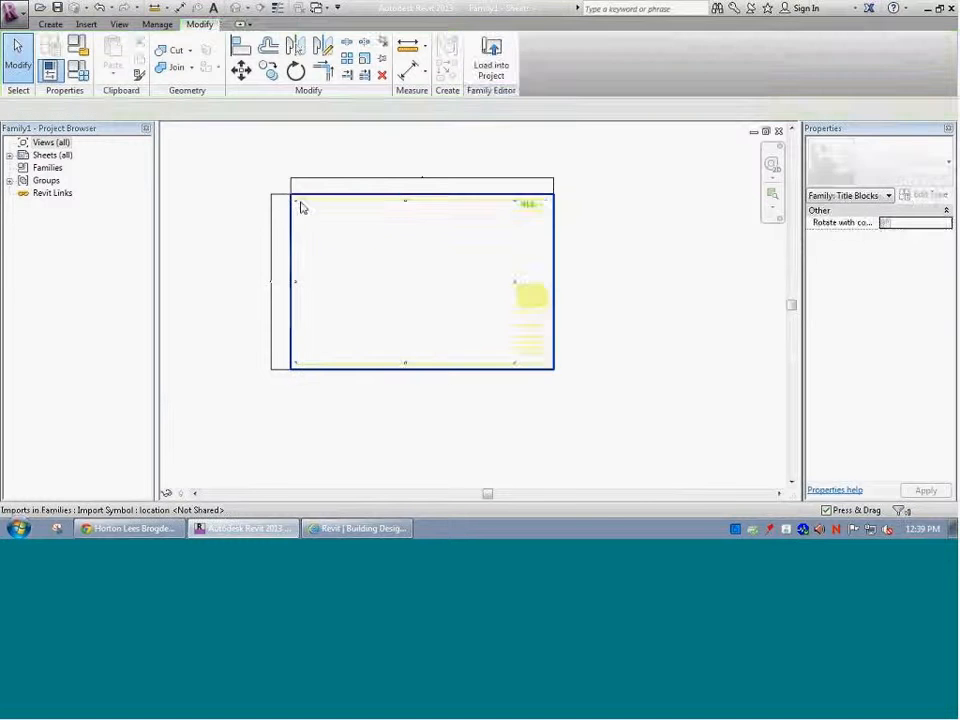
click(296, 199)
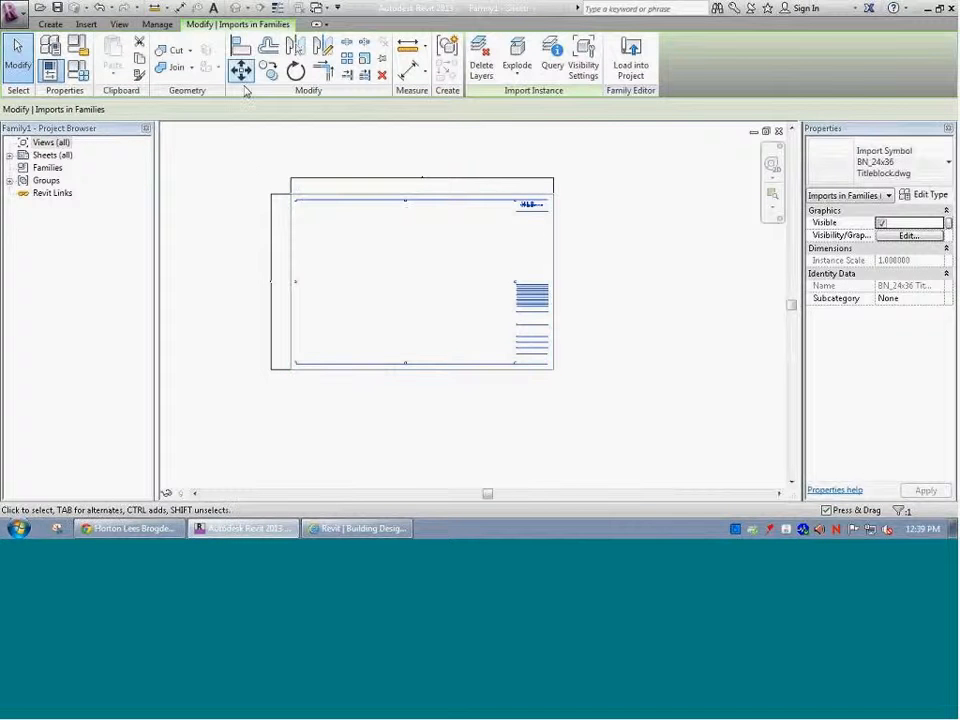
click(157, 26)
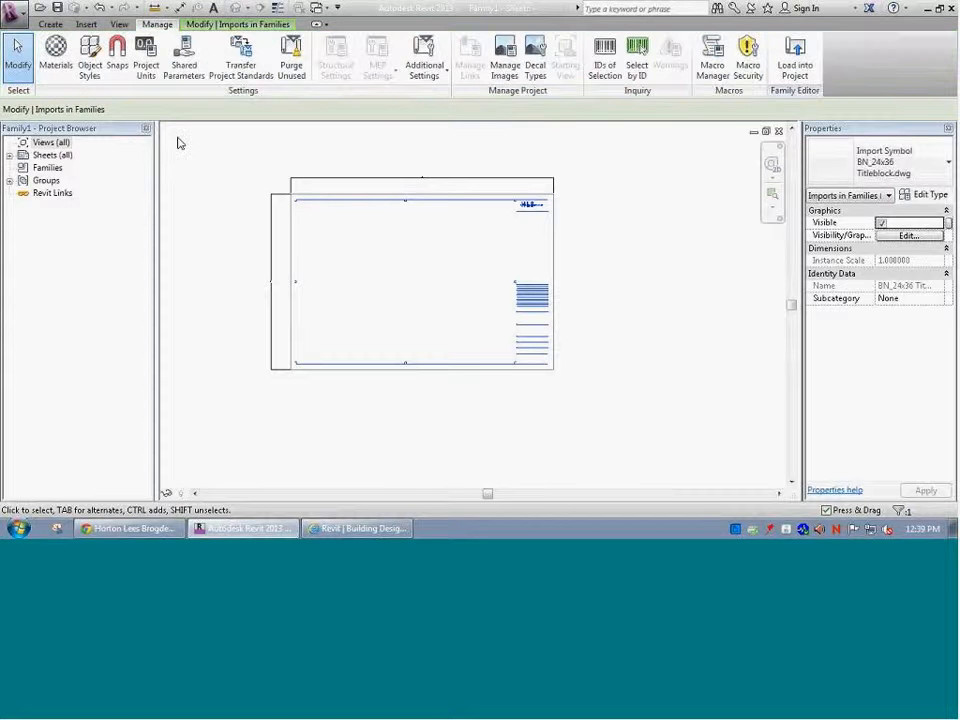
click(90, 55)
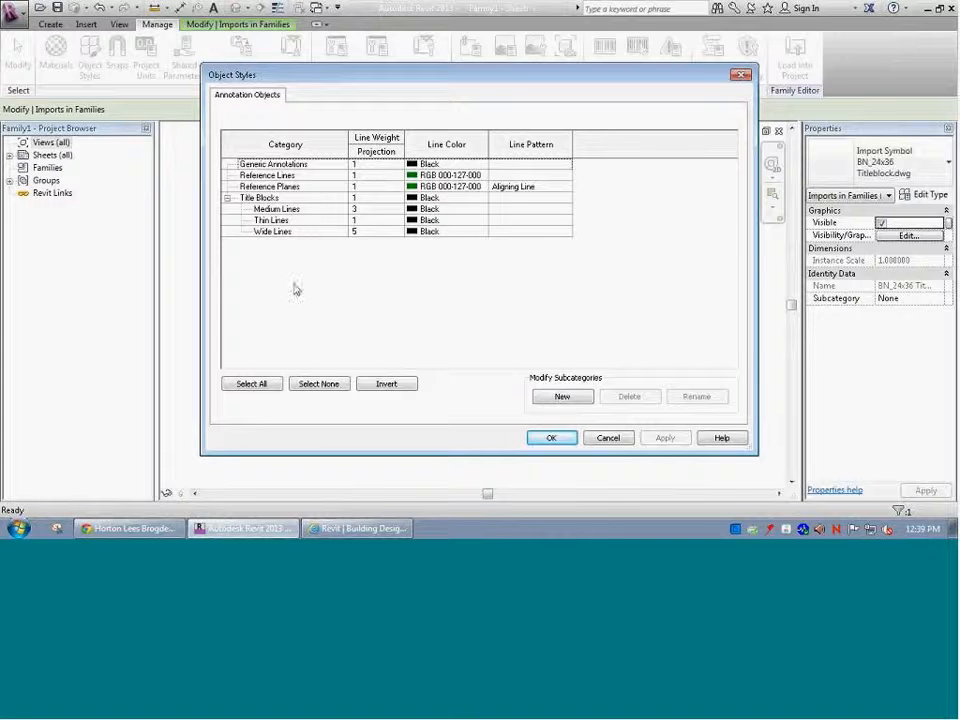
click(559, 438)
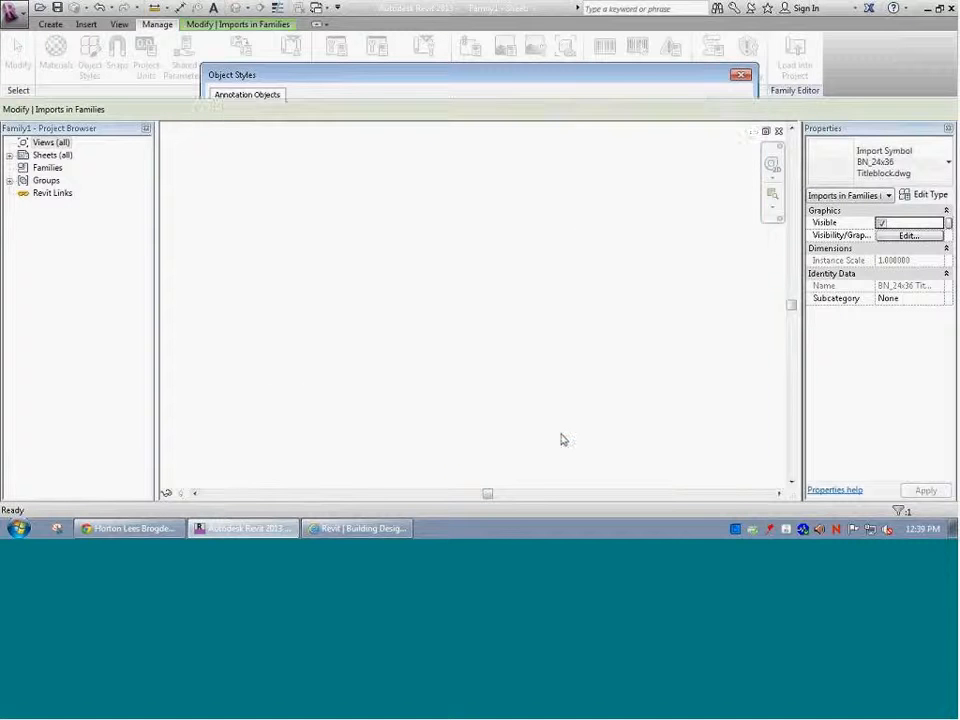
click(92, 60)
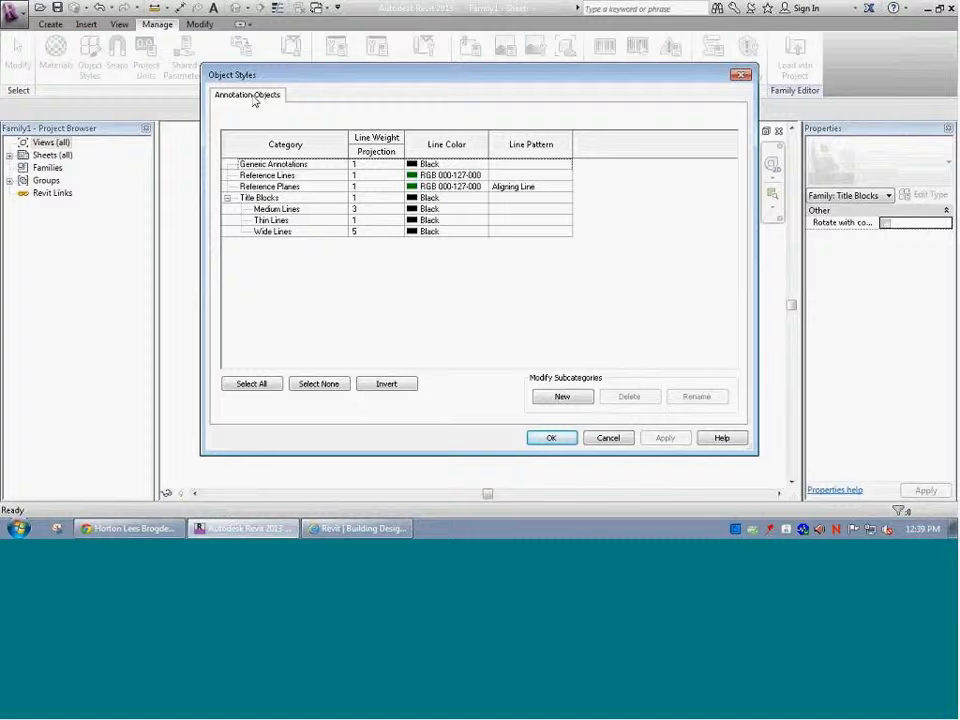
click(262, 164)
click(267, 175)
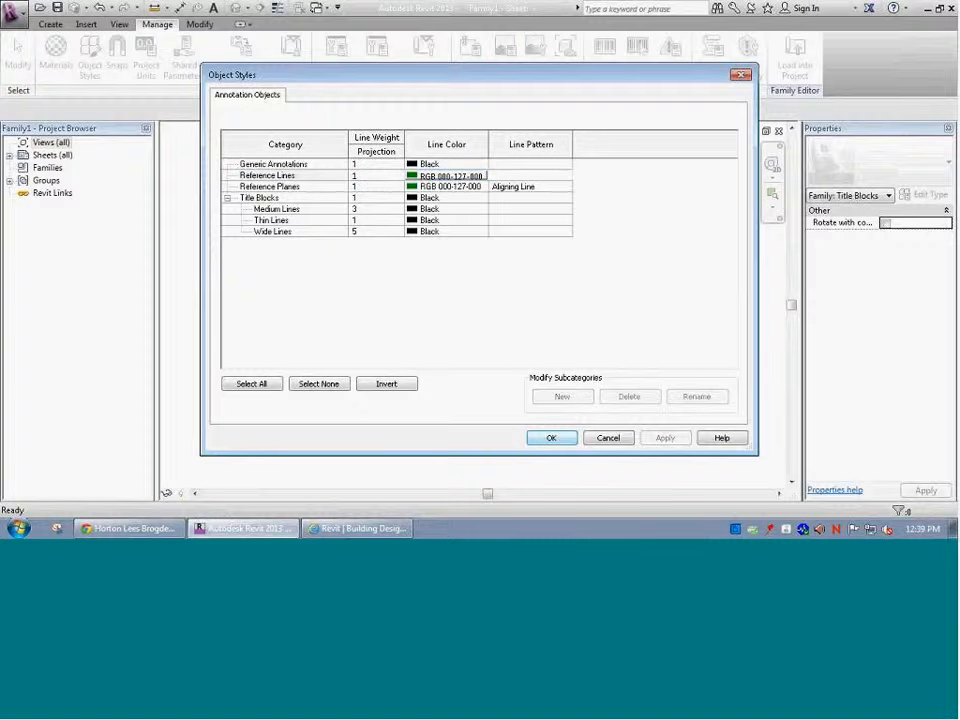
click(551, 437)
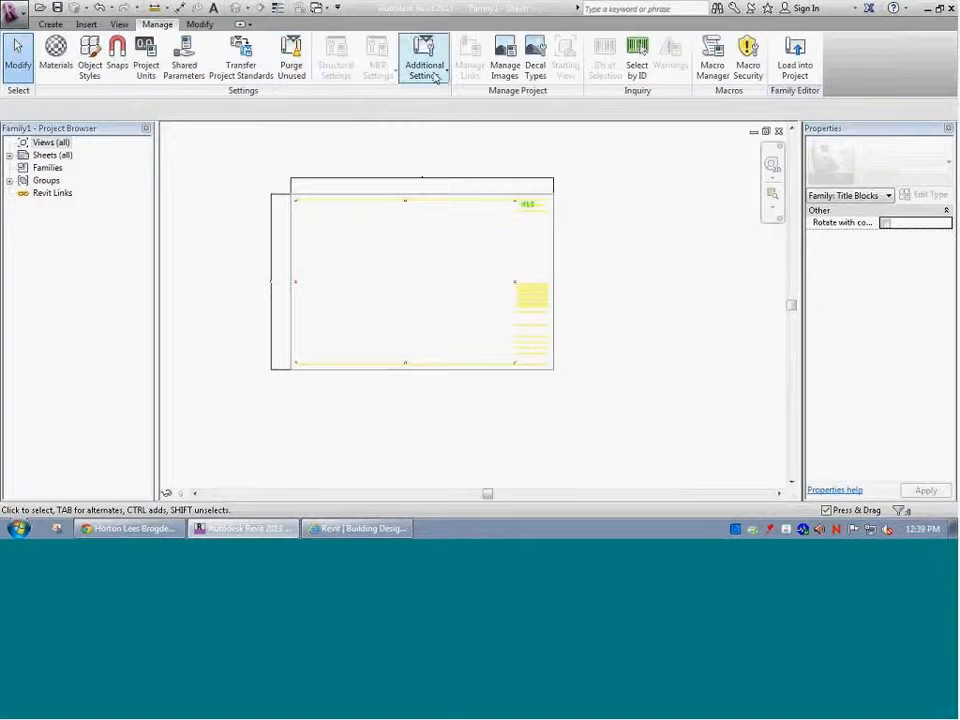
Review the import units and scale factor in the type properties of the imported BN_24x36 title block
click(335, 208)
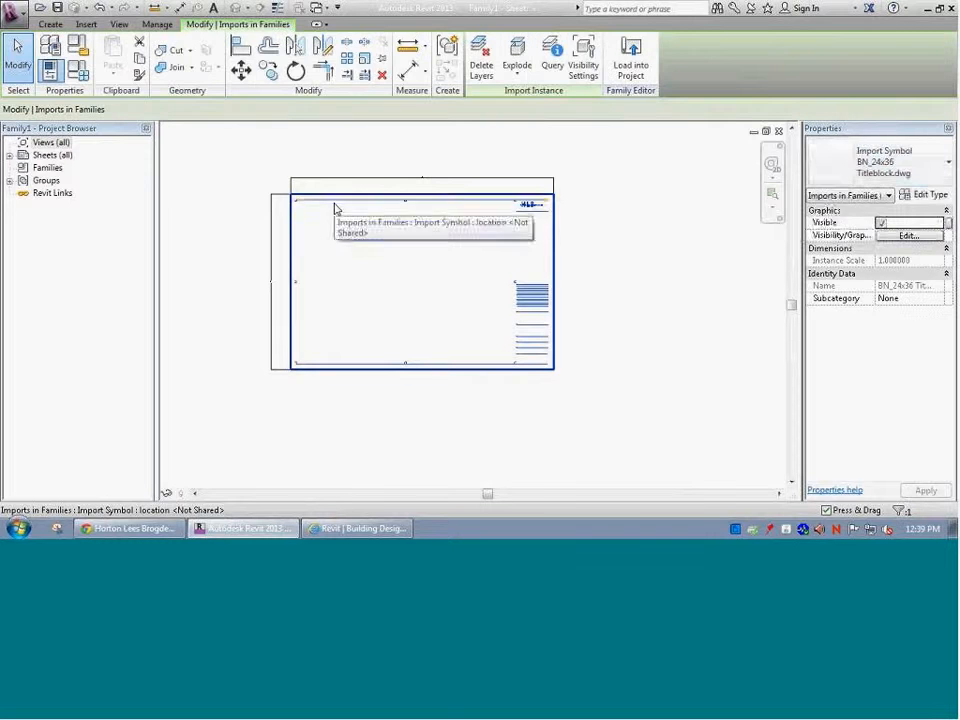
click(922, 197)
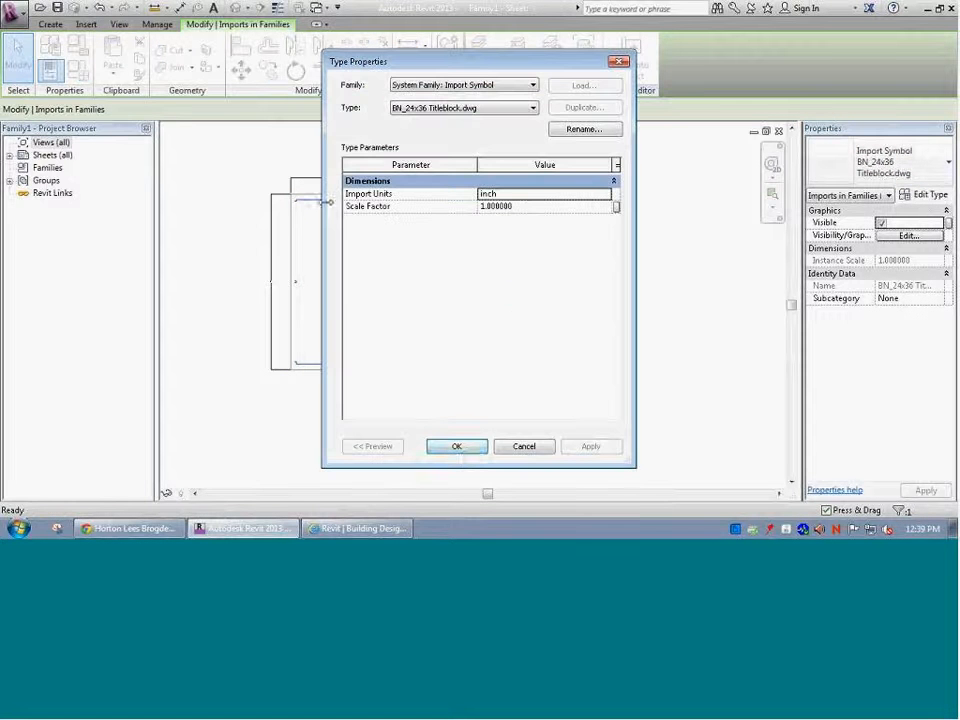
click(458, 447)
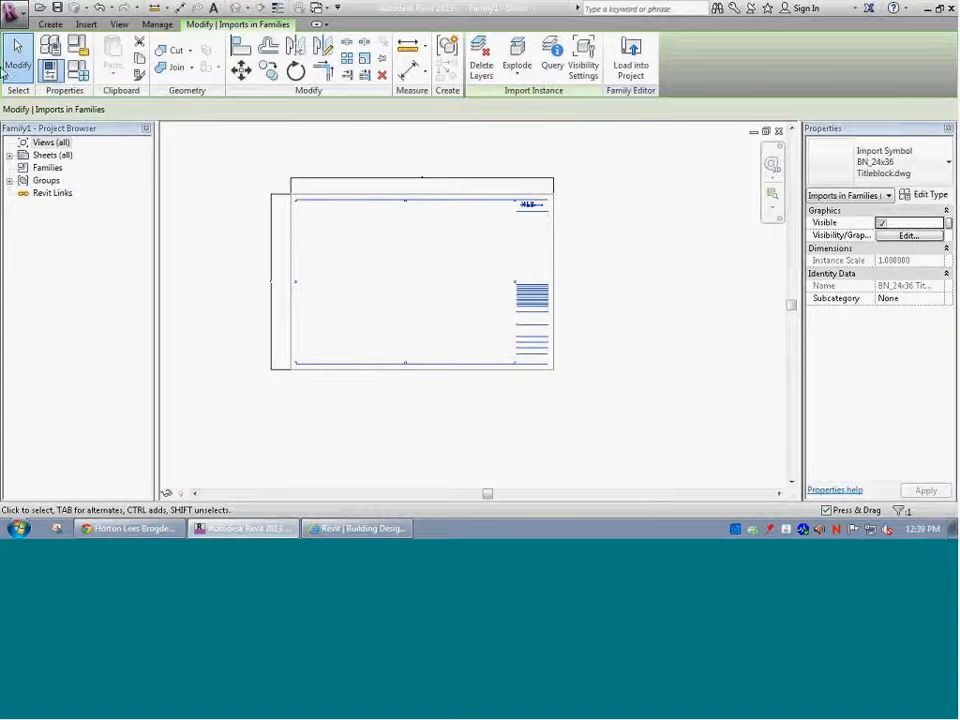
click(152, 24)
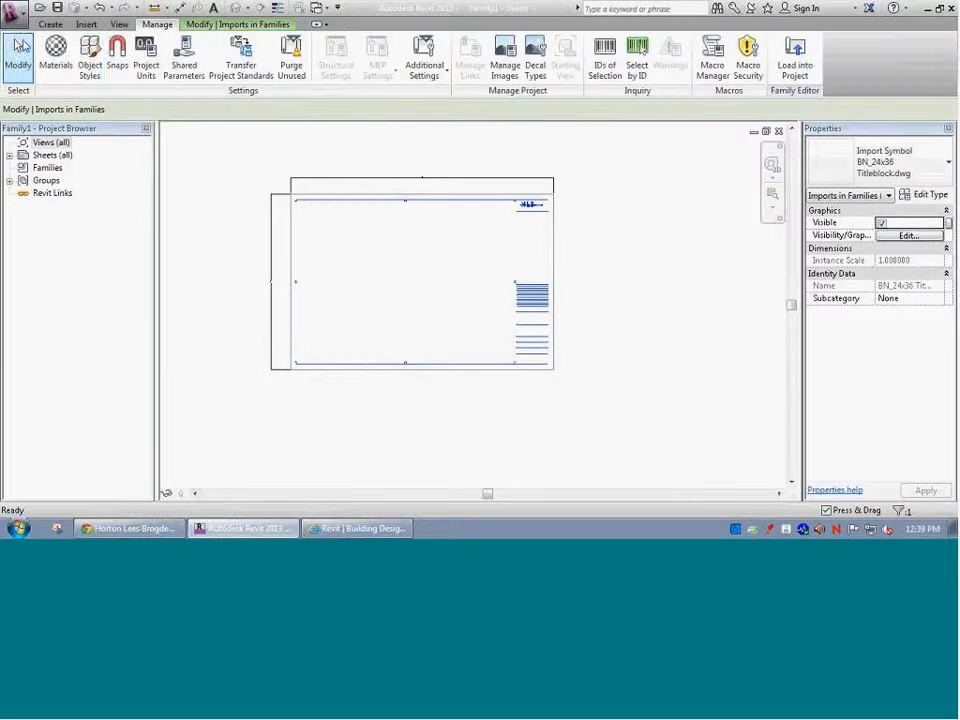
Review the Object Styles for the reference planes and the title block line subcategories
click(89, 55)
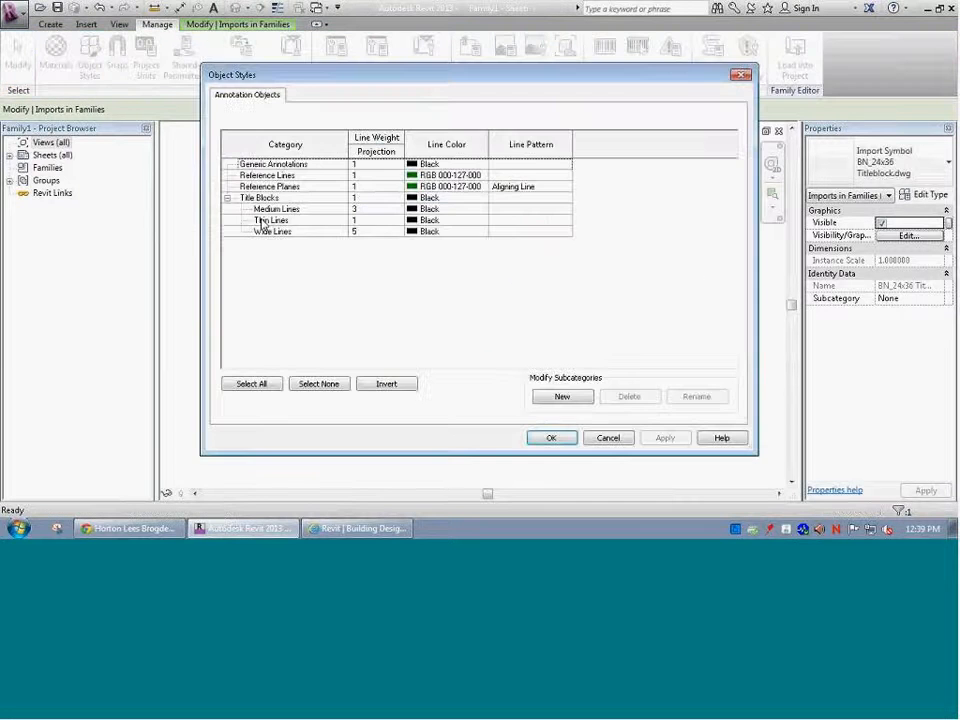
click(270, 187)
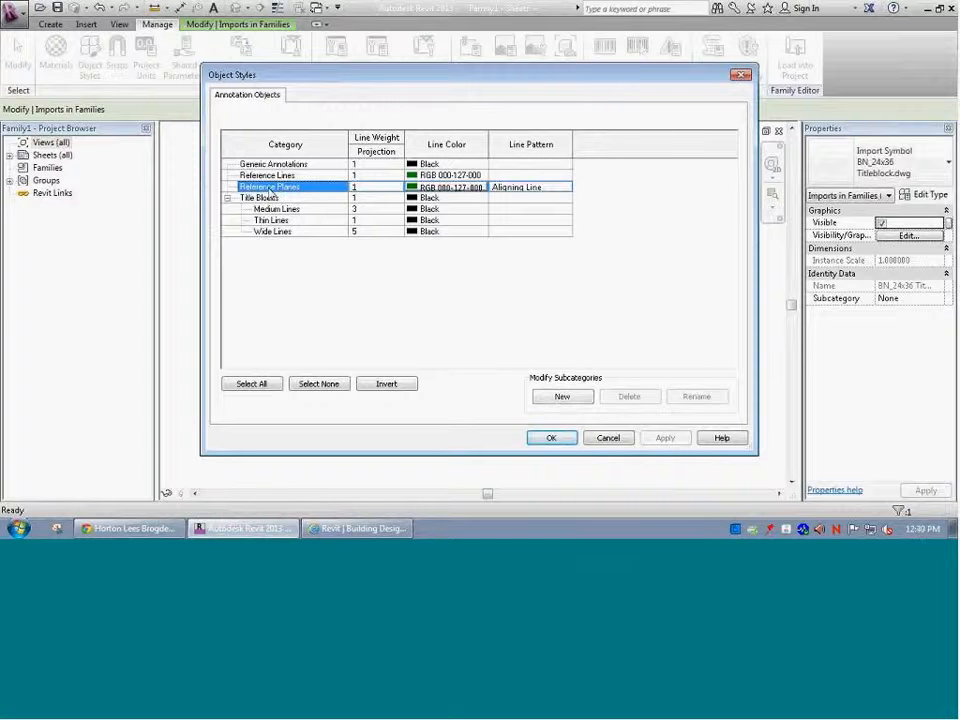
click(547, 437)
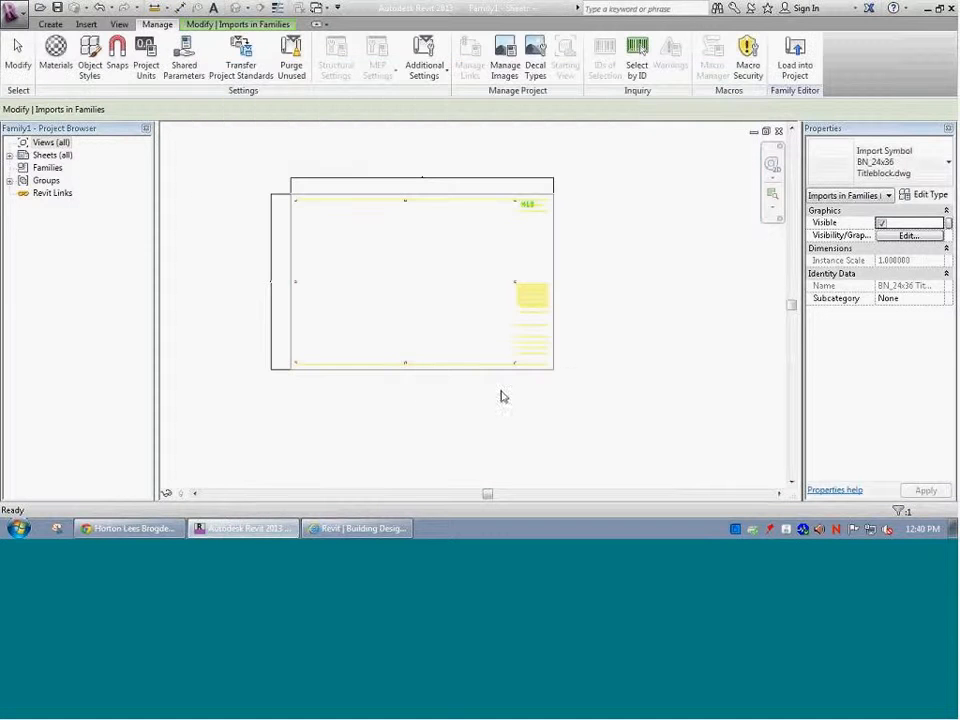
Try a full explode of the imported title block, deleting the too-short line elements, and examine the HLB logo lettering
click(527, 300)
scroll(505, 118, up, 1)
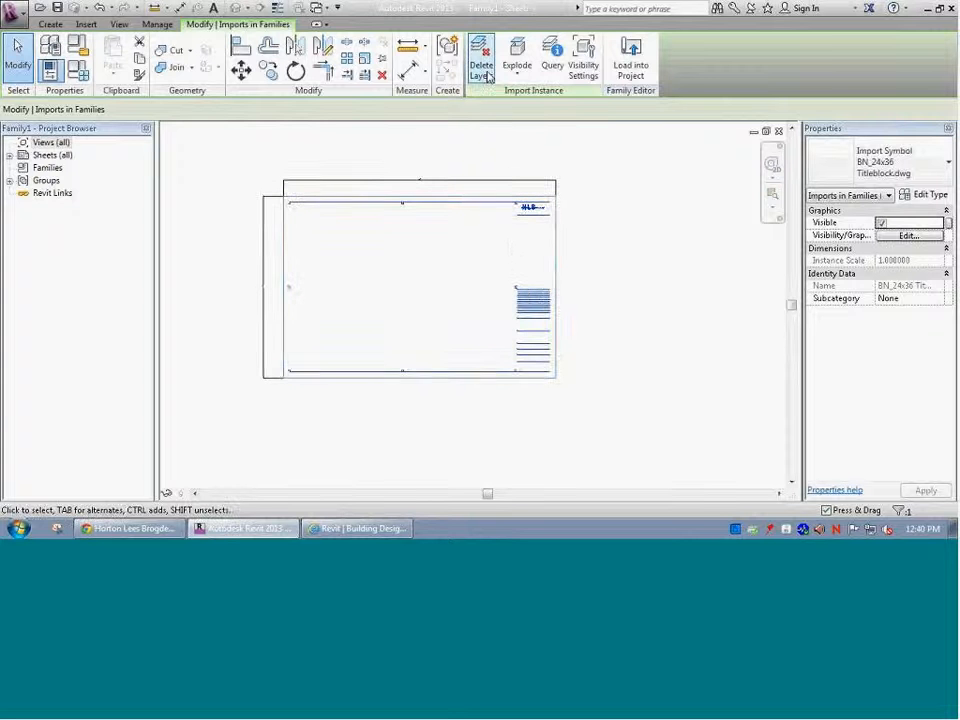
click(517, 80)
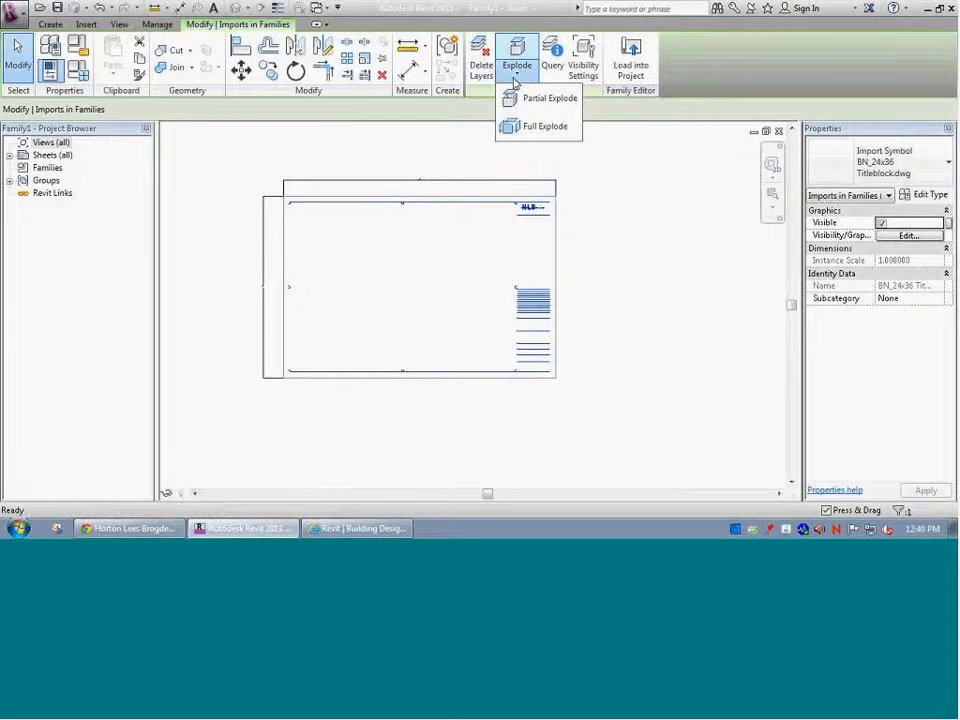
click(543, 127)
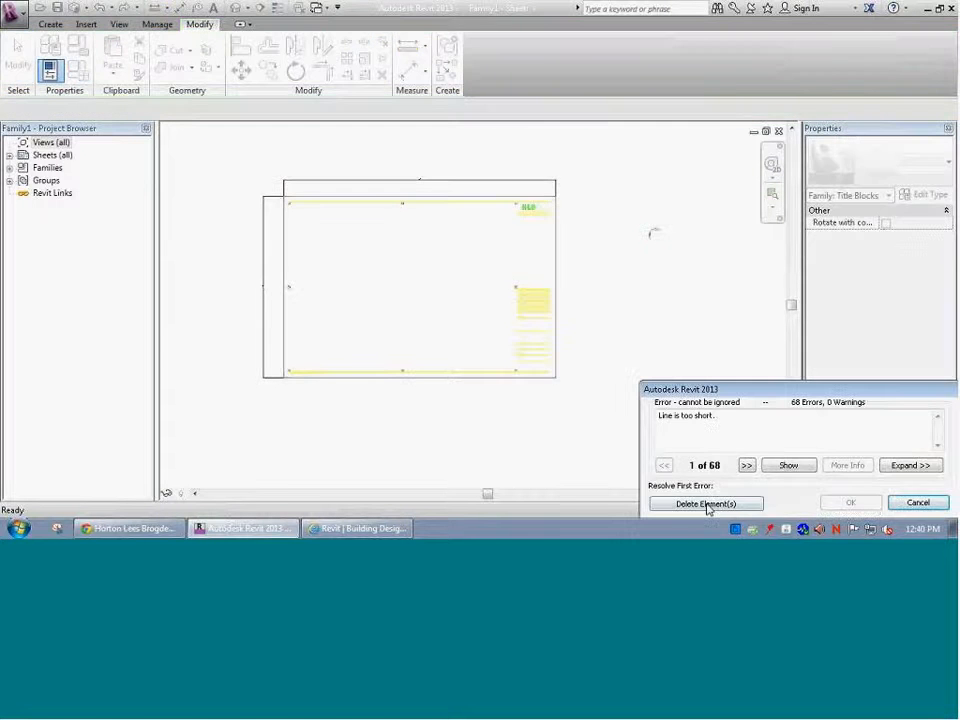
click(705, 504)
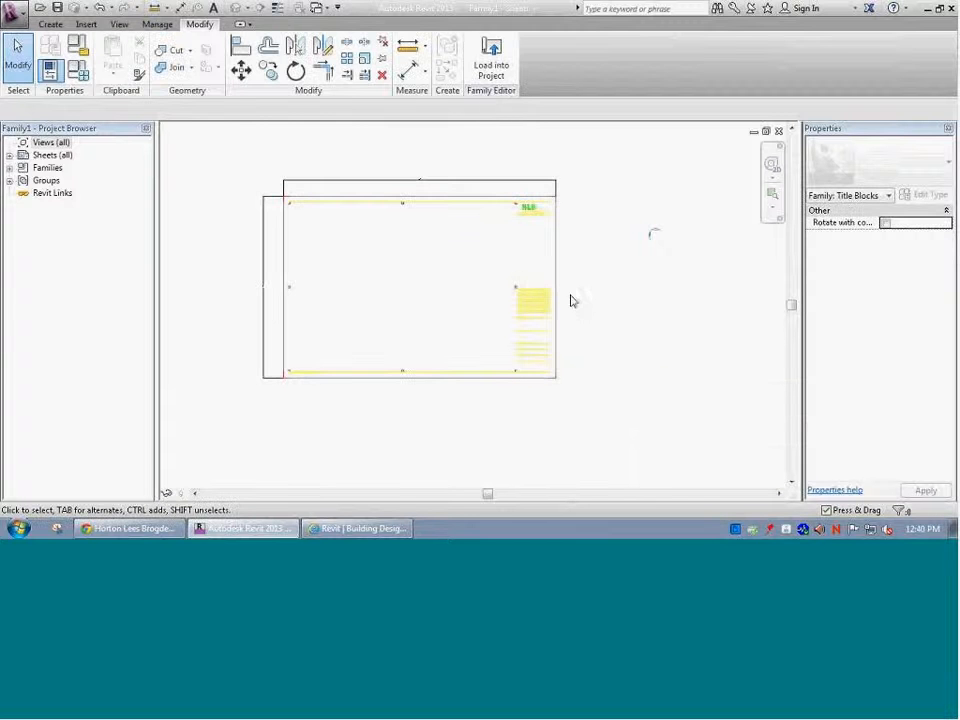
scroll(533, 219, up, 10)
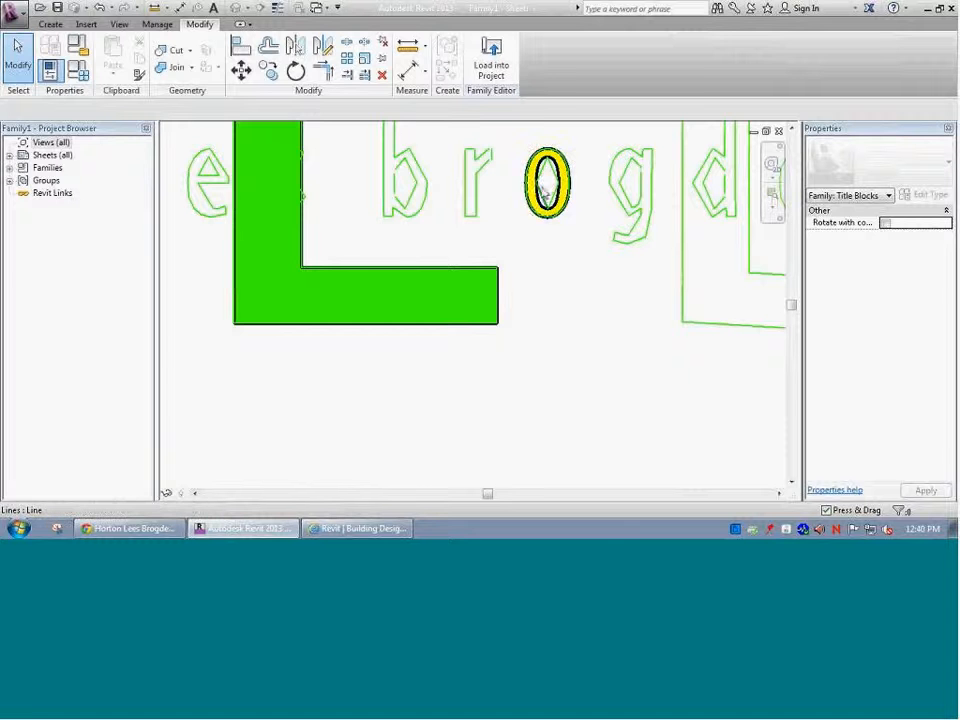
scroll(515, 229, down, 2)
scroll(515, 229, down, 3)
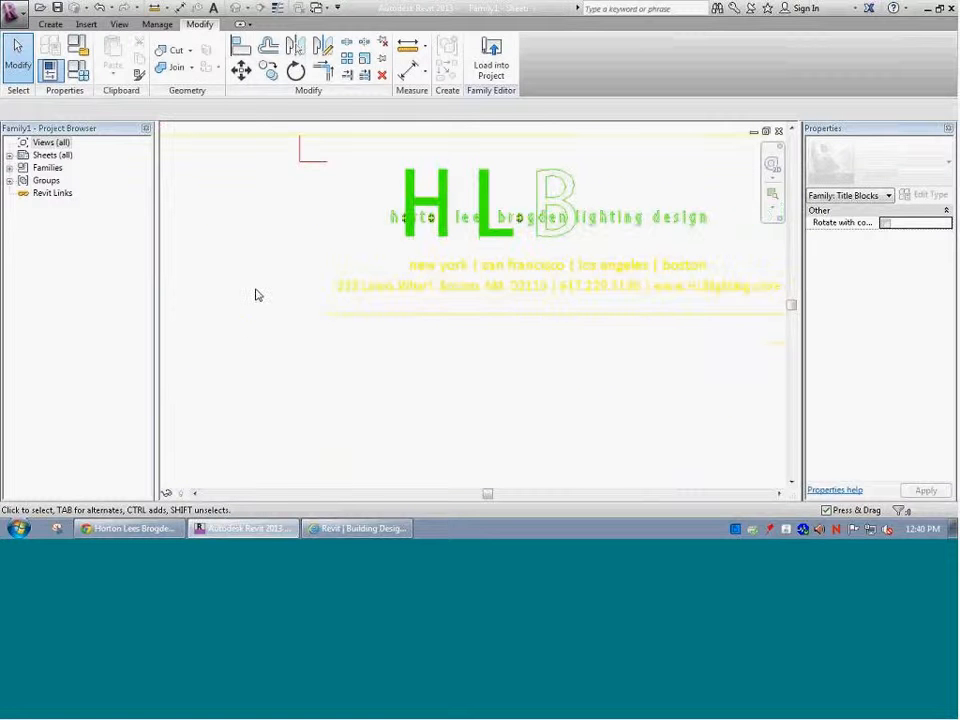
scroll(437, 300, down, 5)
Undo the full explode and try a partial explode of the imported BN_24x36 title block
scroll(550, 235, up, 2)
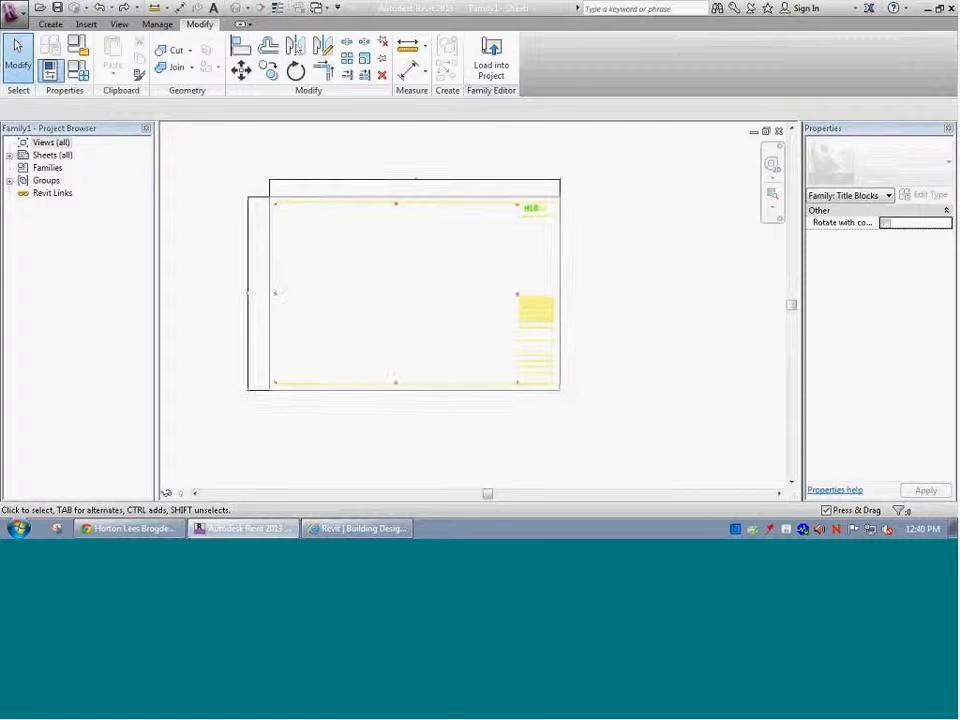
scroll(535, 227, up, 5)
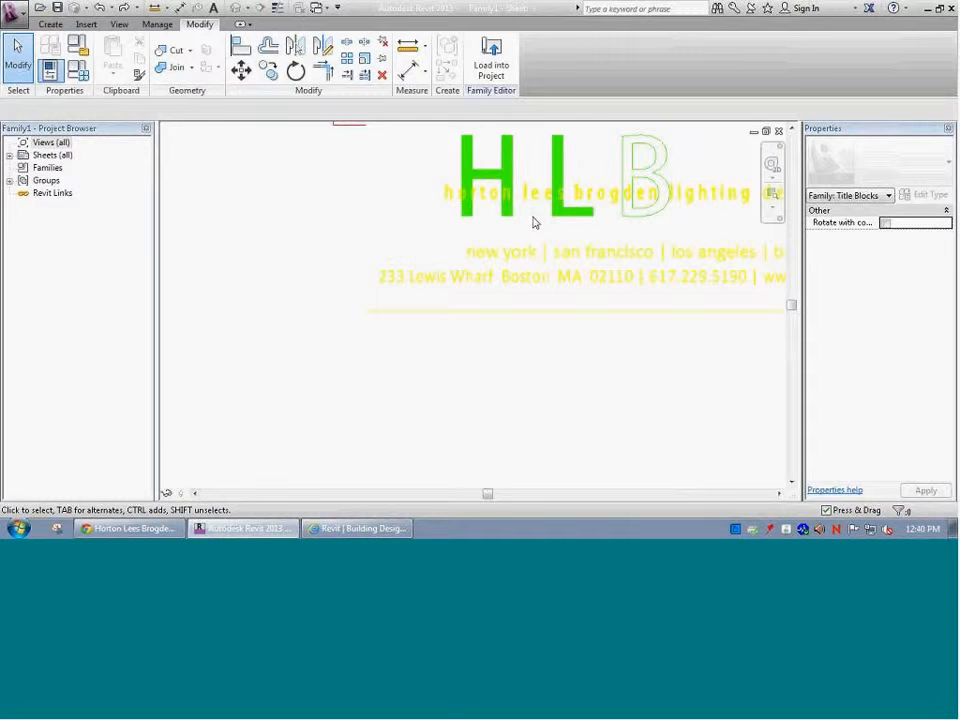
click(535, 223)
scroll(438, 251, down, 6)
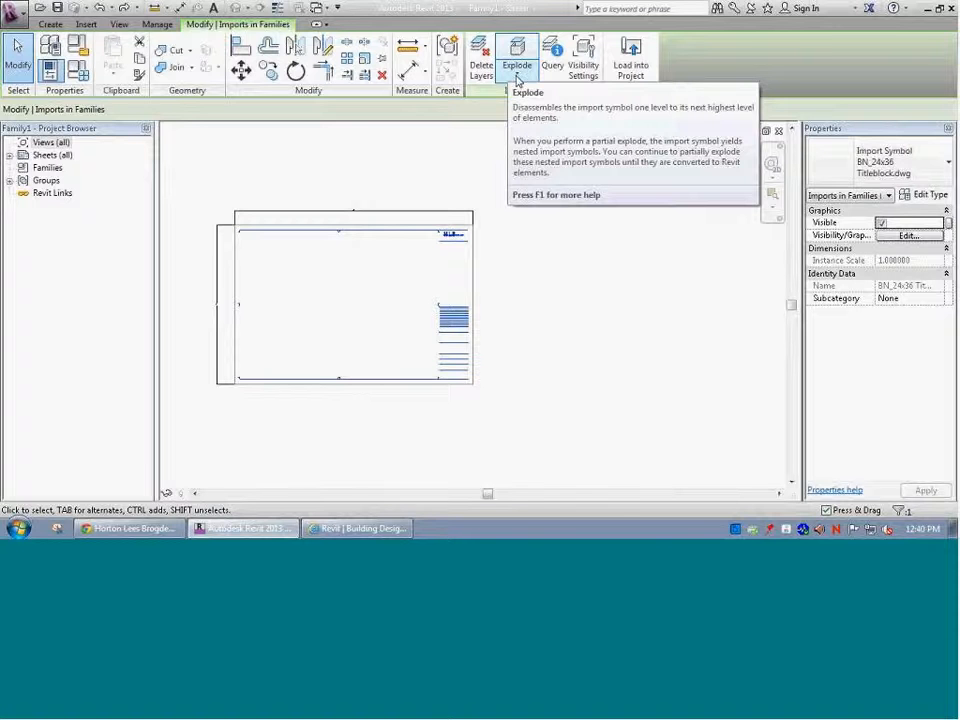
click(517, 78)
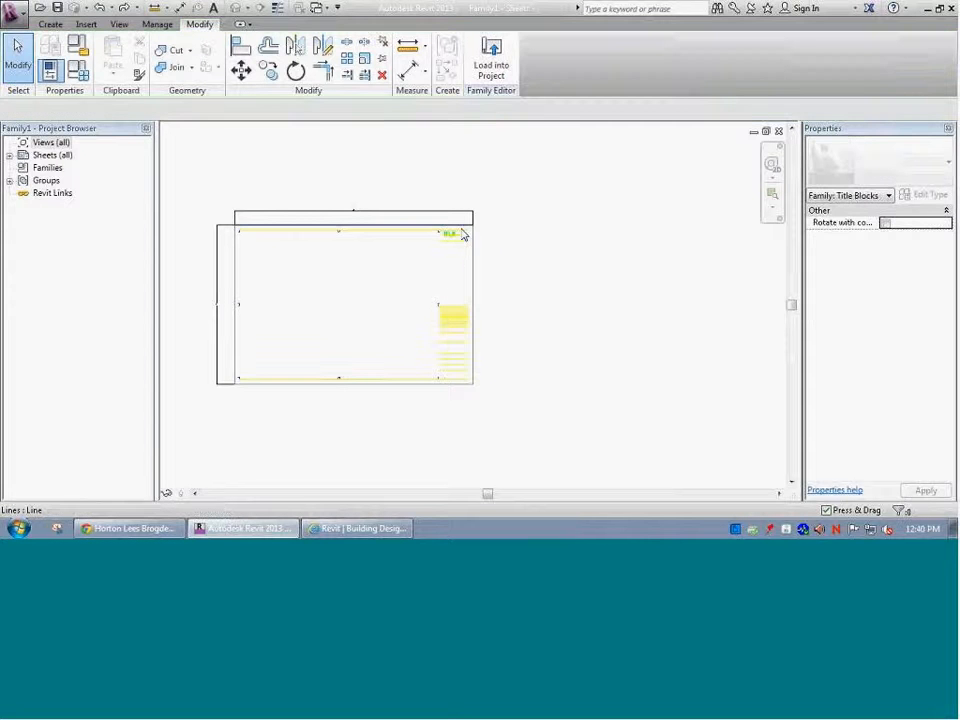
click(461, 236)
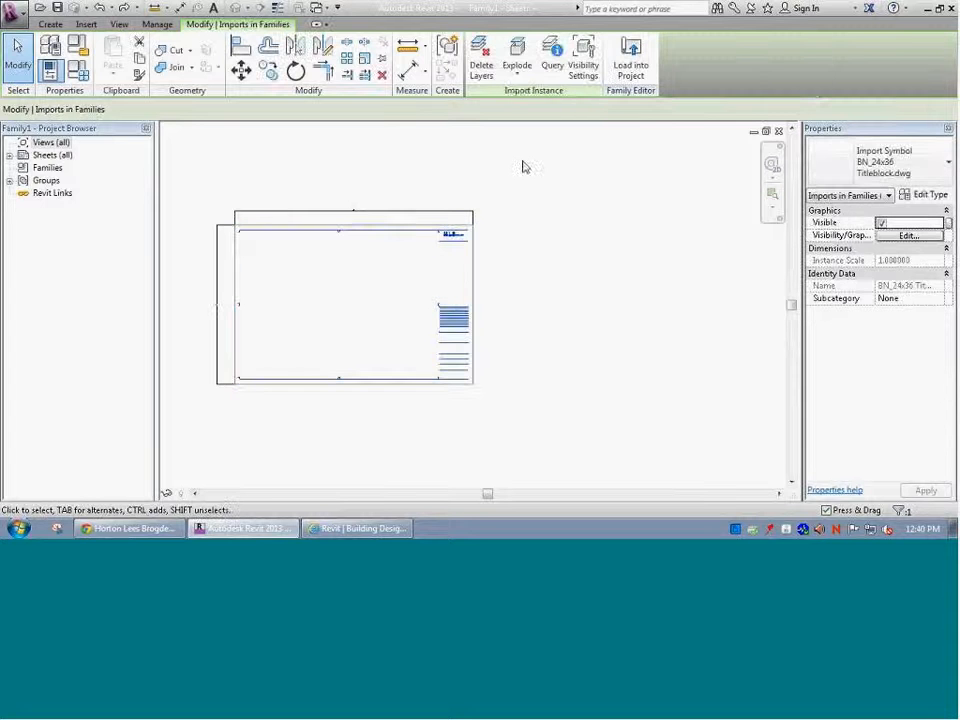
click(518, 80)
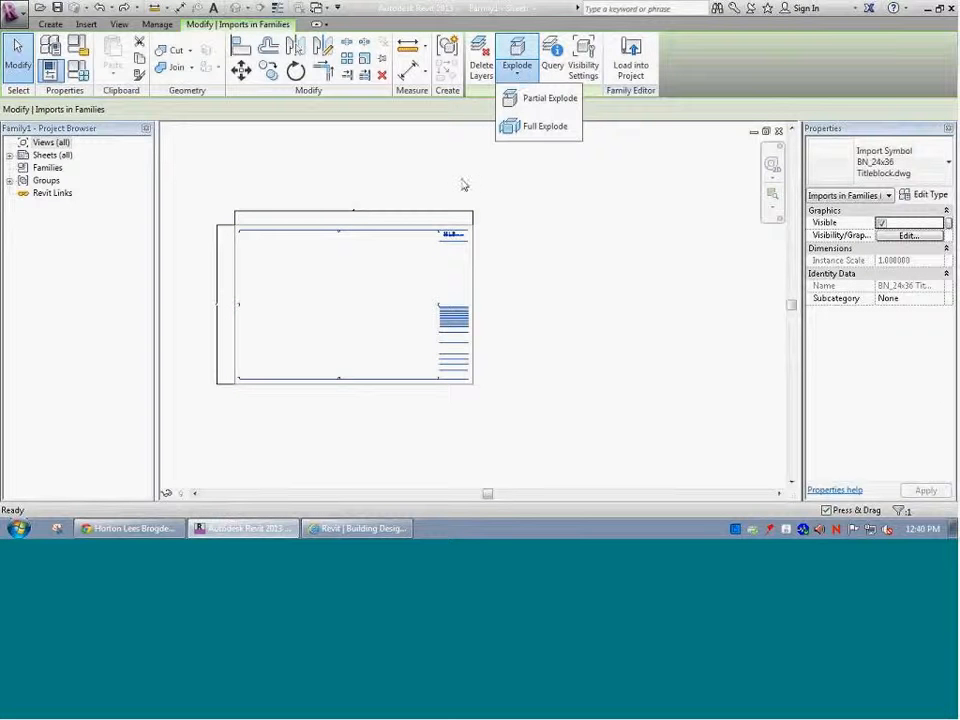
click(536, 98)
Inspect the separated HLB logo symbol and the subcategory of the title block's upper border line
scroll(457, 253, up, 5)
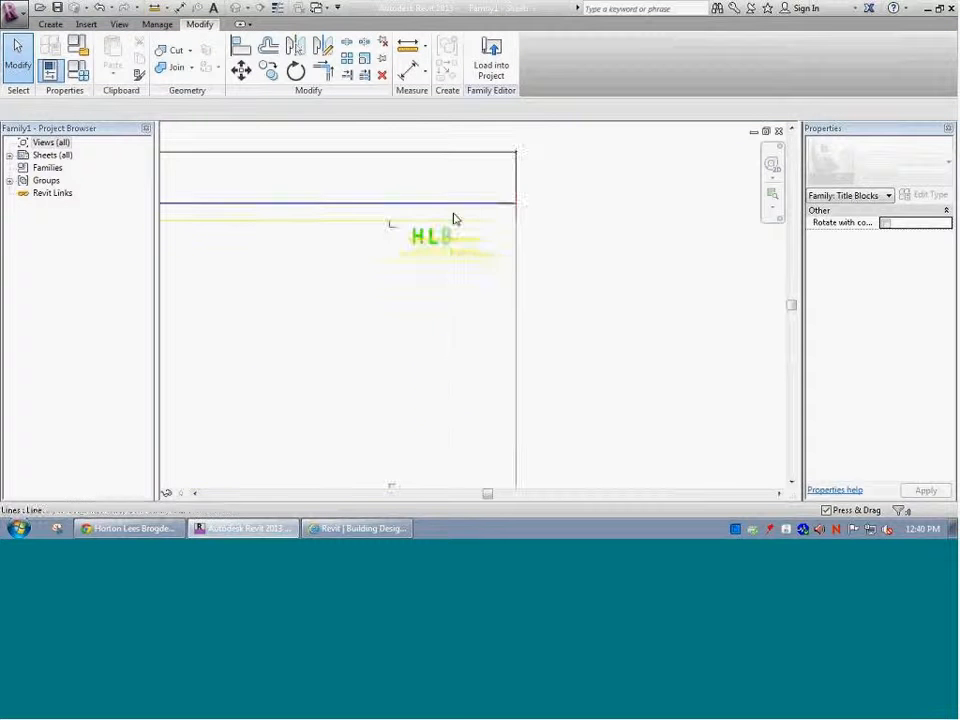
scroll(445, 240, up, 6)
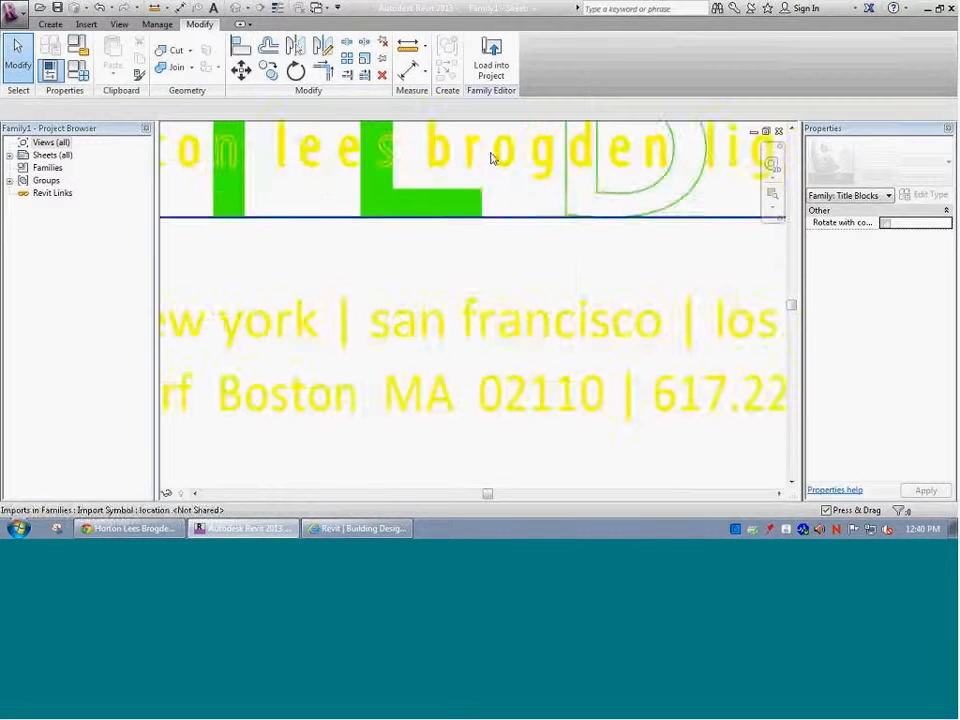
click(483, 181)
scroll(483, 181, down, 1)
scroll(483, 181, down, 5)
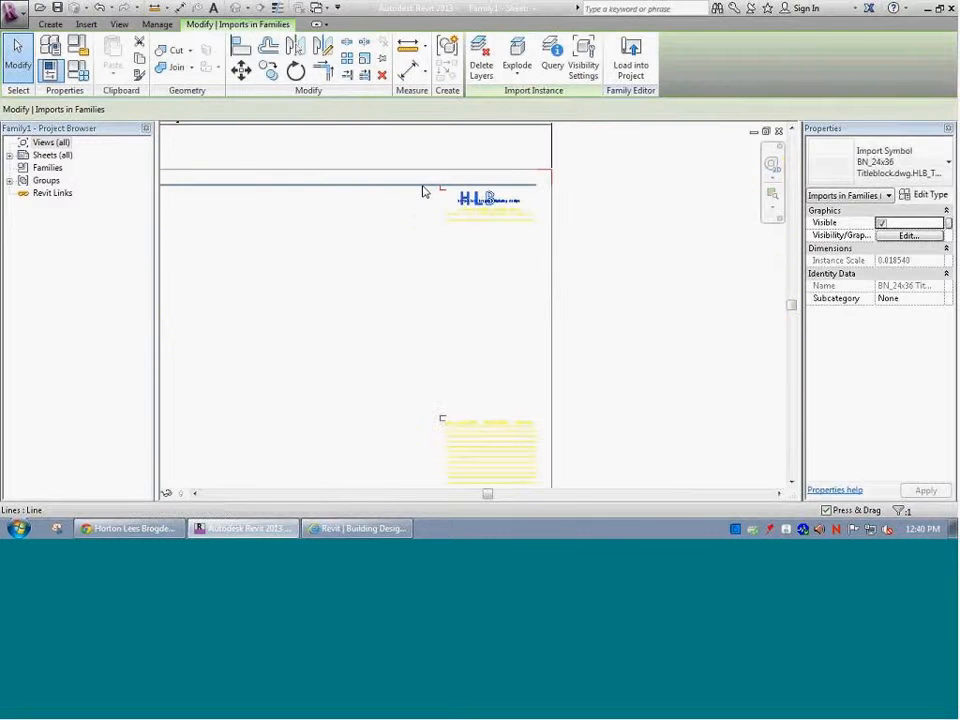
click(423, 189)
scroll(508, 191, up, 4)
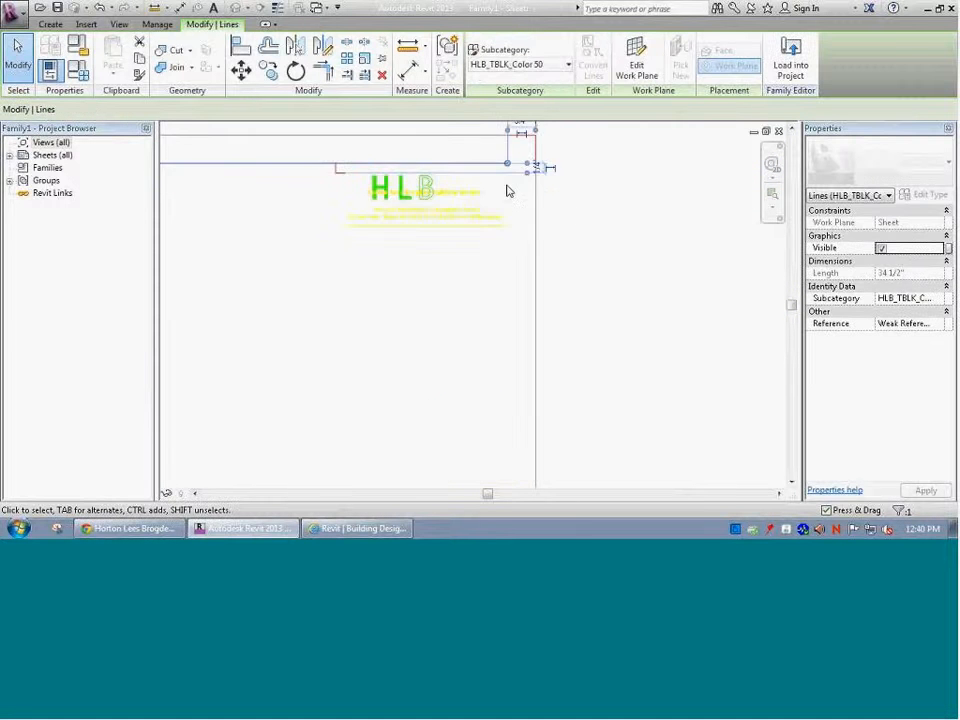
scroll(518, 189, down, 3)
click(618, 232)
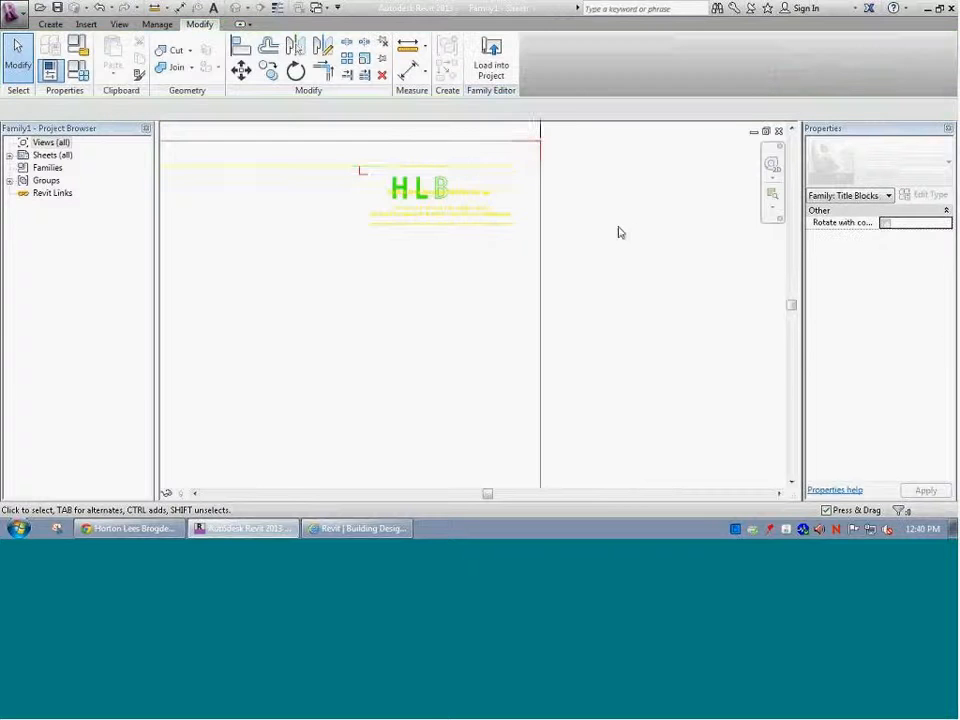
Undo the partial explode and review the reselected BN_24x36 title block and its import options
scroll(480, 200, down, 5)
click(456, 248)
scroll(474, 241, up, 4)
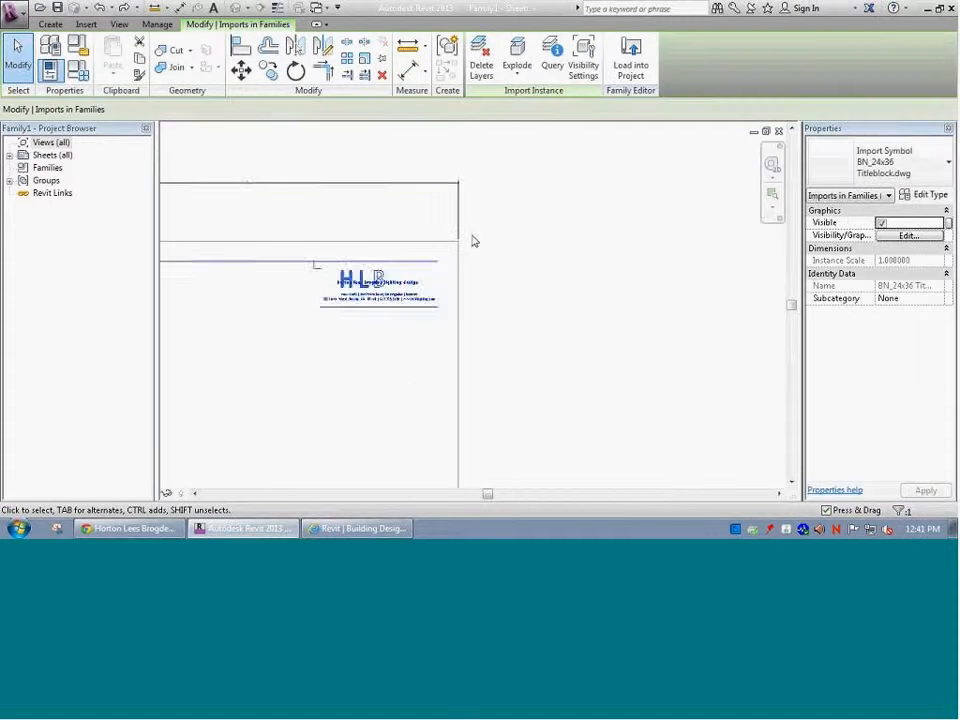
scroll(364, 321, up, 2)
scroll(380, 244, down, 3)
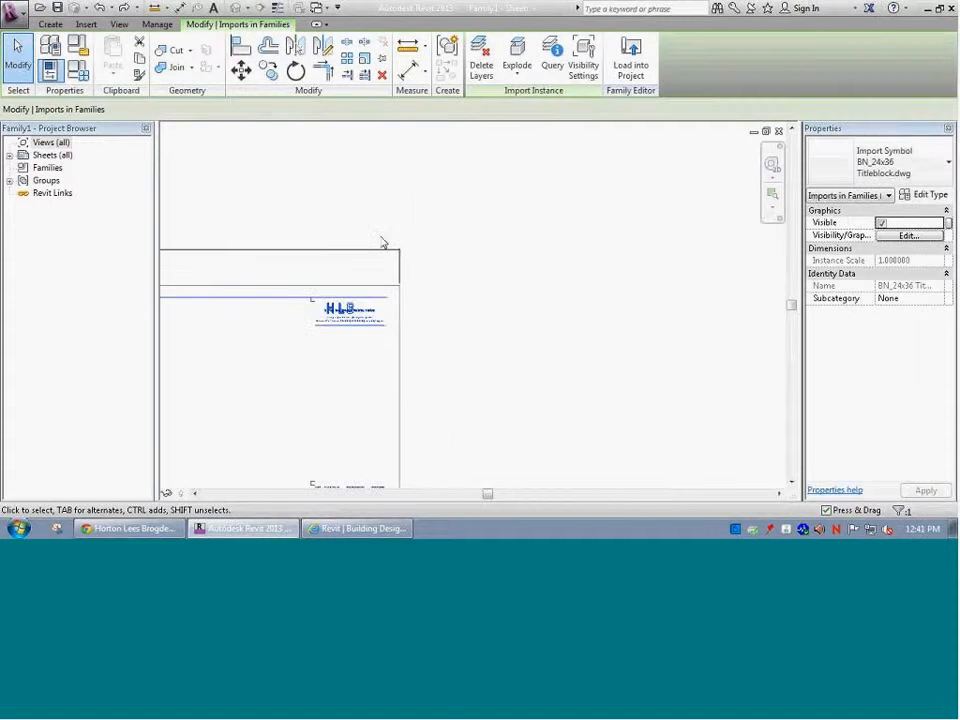
click(231, 144)
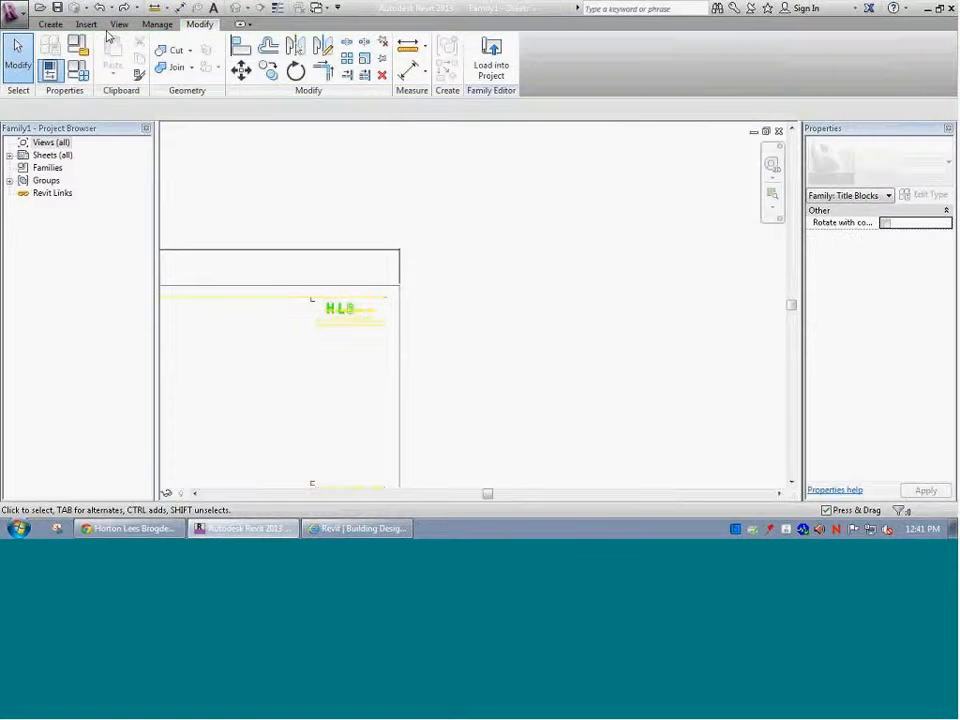
click(86, 24)
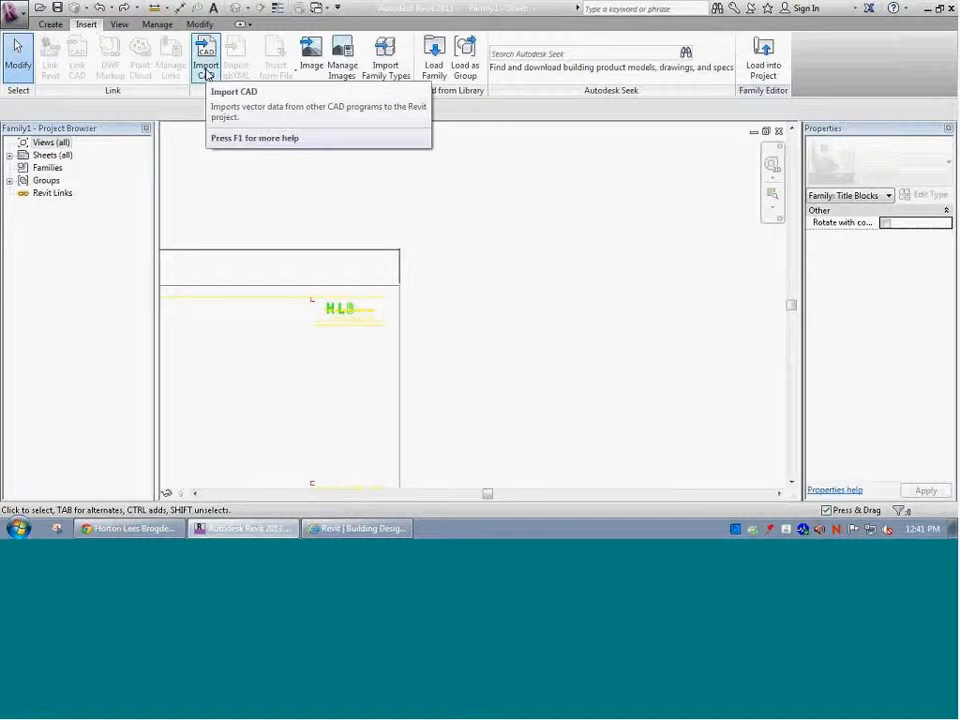
click(342, 328)
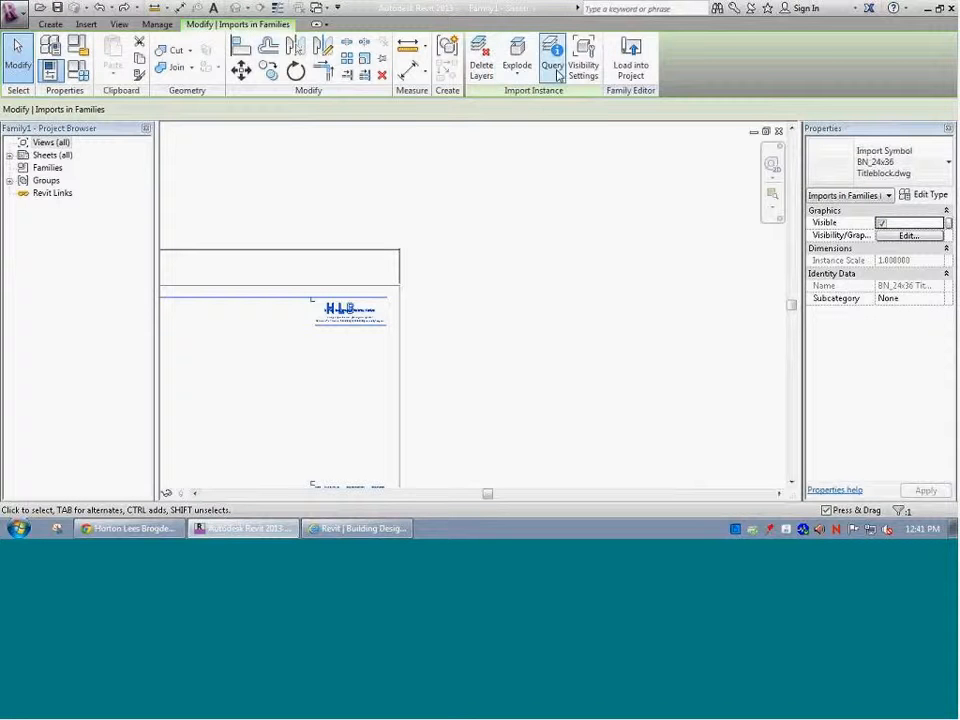
click(502, 150)
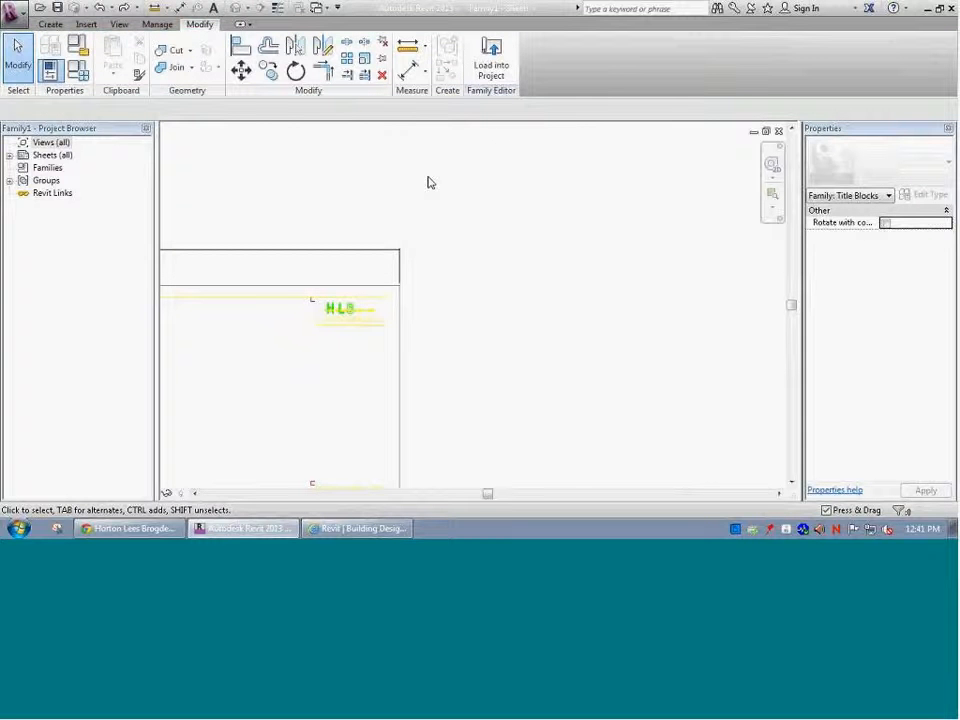
Partially explode the imported BN_24x36 title block into editable lines and nested import symbols
click(332, 313)
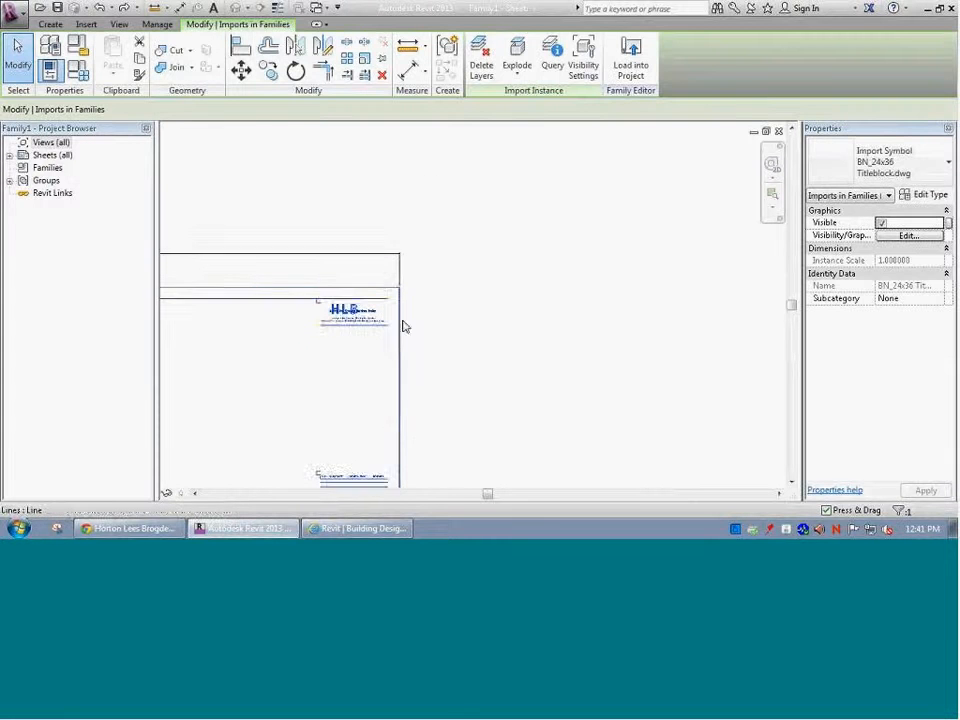
click(516, 78)
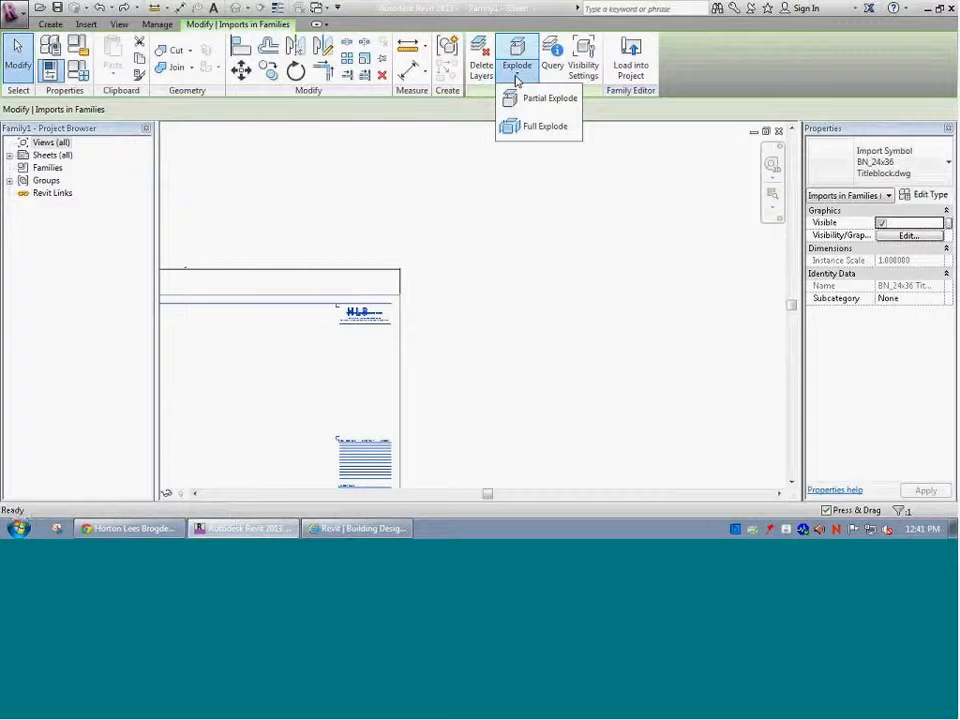
click(531, 100)
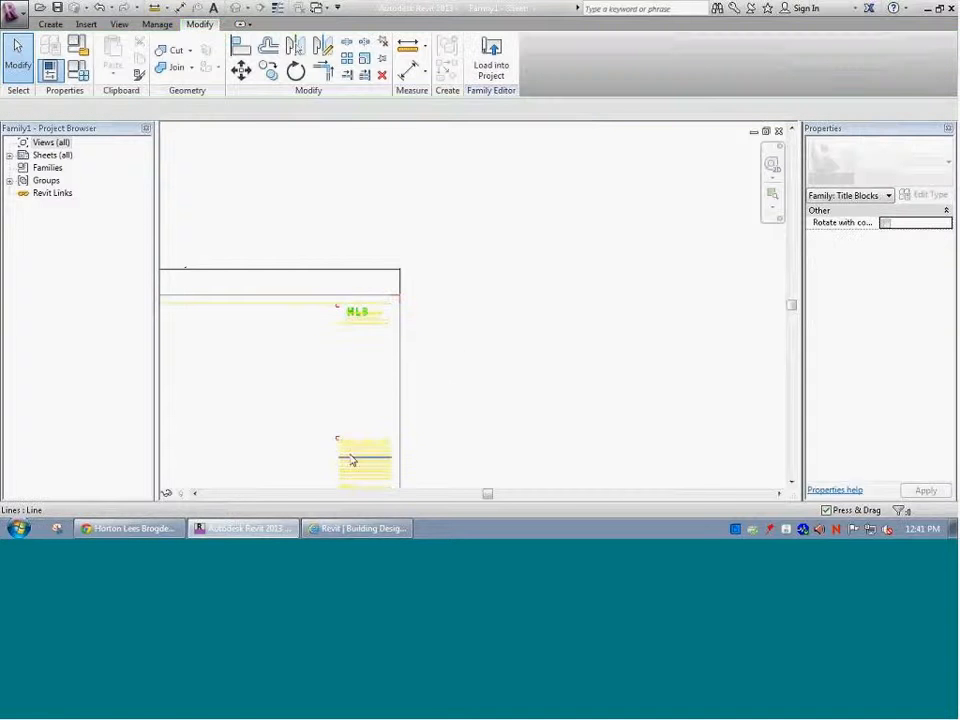
scroll(301, 310, up, 1)
scroll(301, 310, down, 4)
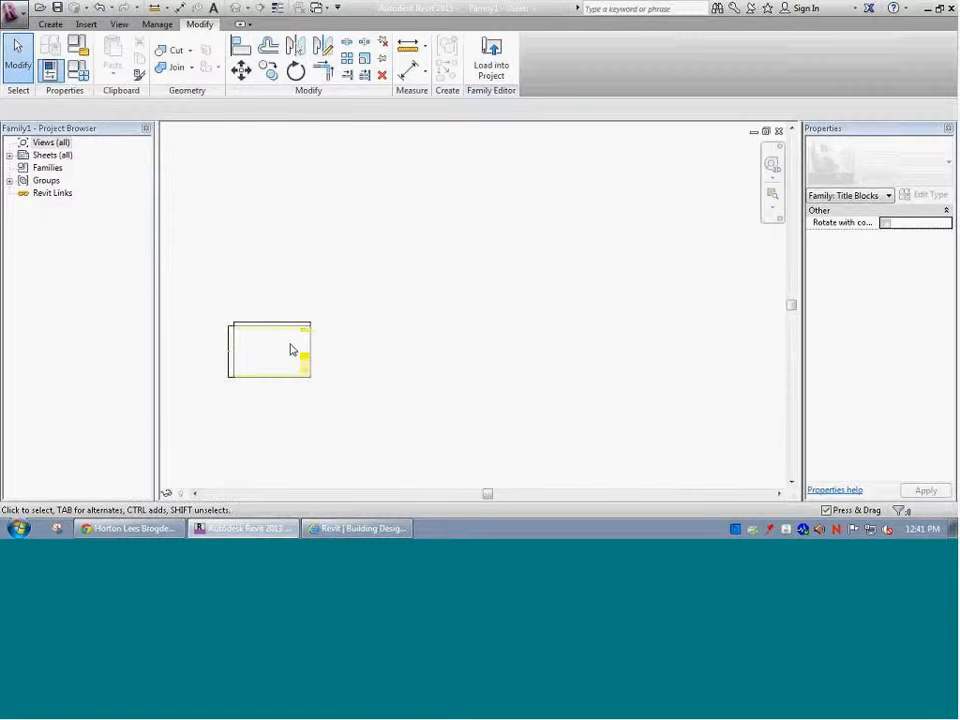
scroll(220, 355, up, 1)
scroll(246, 335, up, 2)
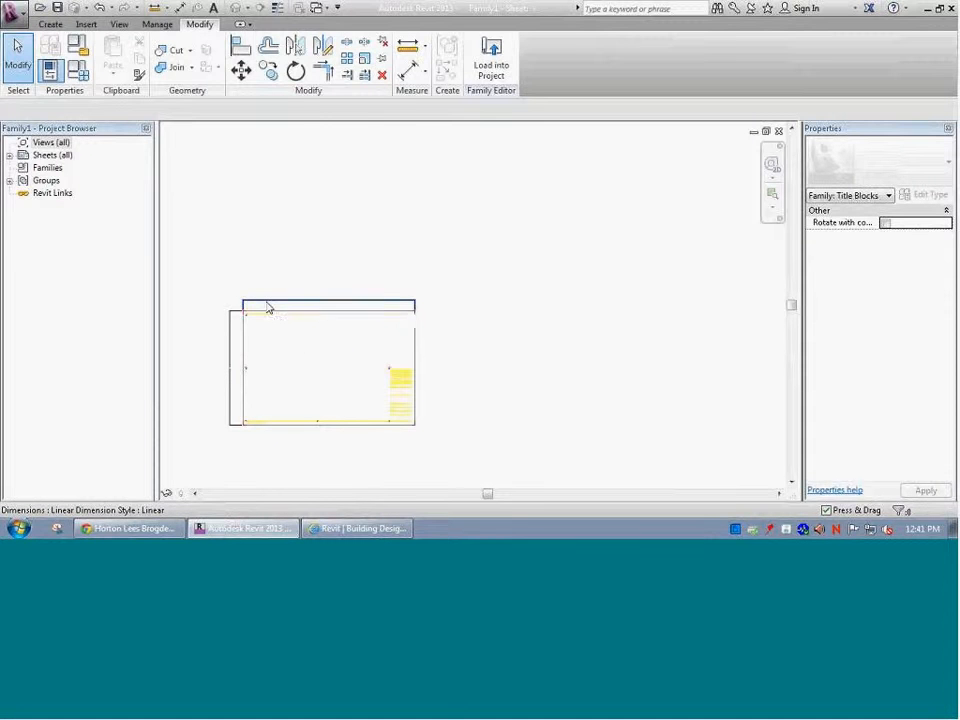
Temporarily hide the width and height dimensions of the sheet border
click(268, 306)
ctrl+click(230, 358)
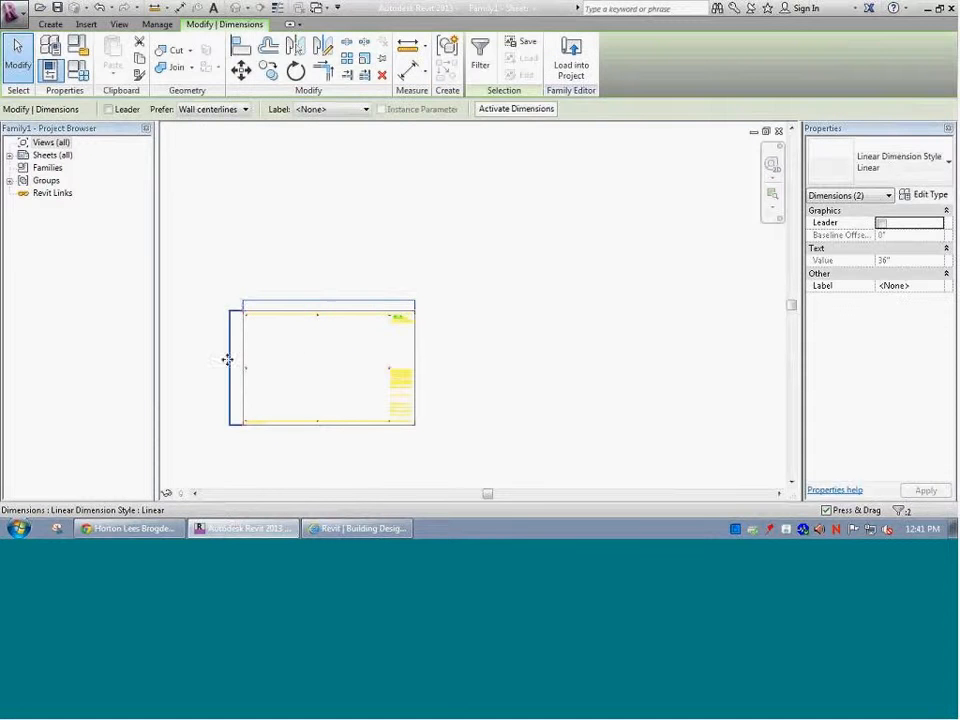
click(168, 494)
click(190, 457)
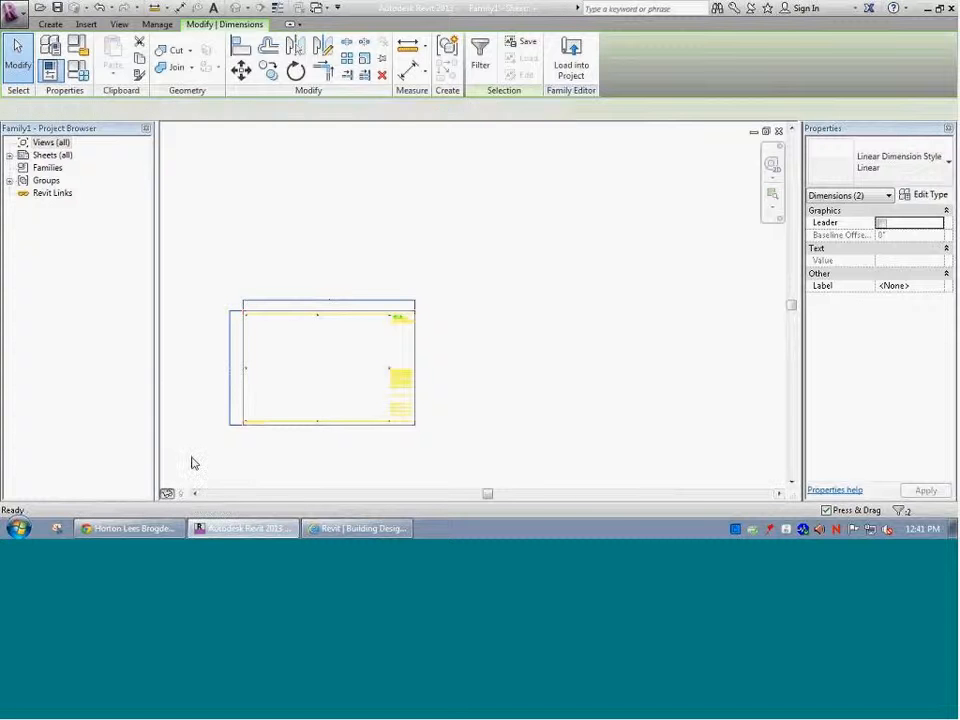
Temporarily hide the four lines forming the outer sheet border
key(Tab)
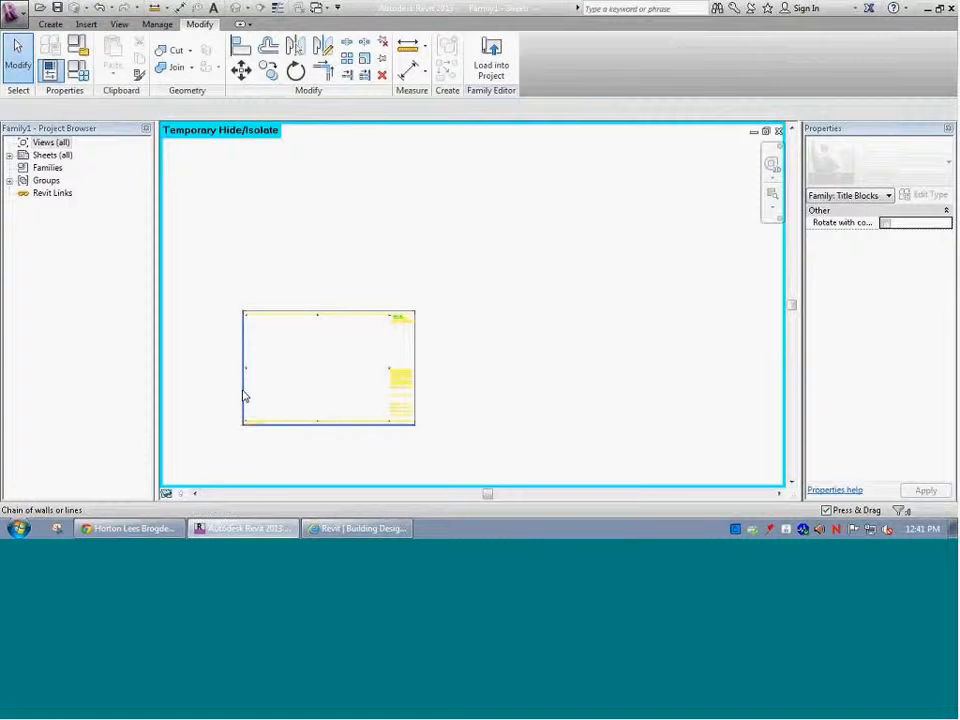
click(244, 397)
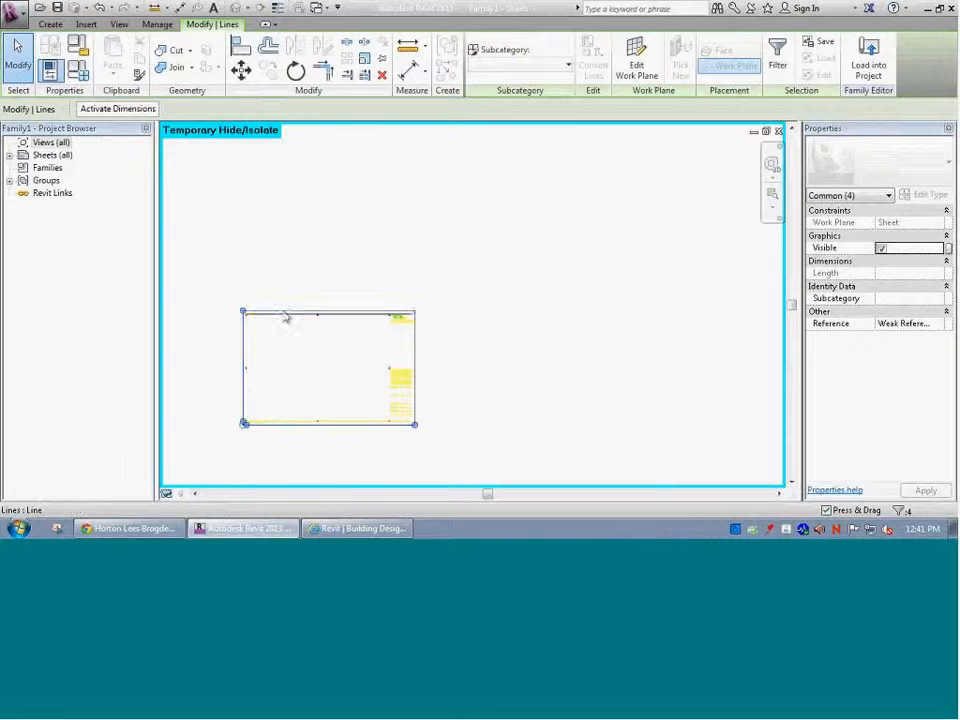
click(425, 351)
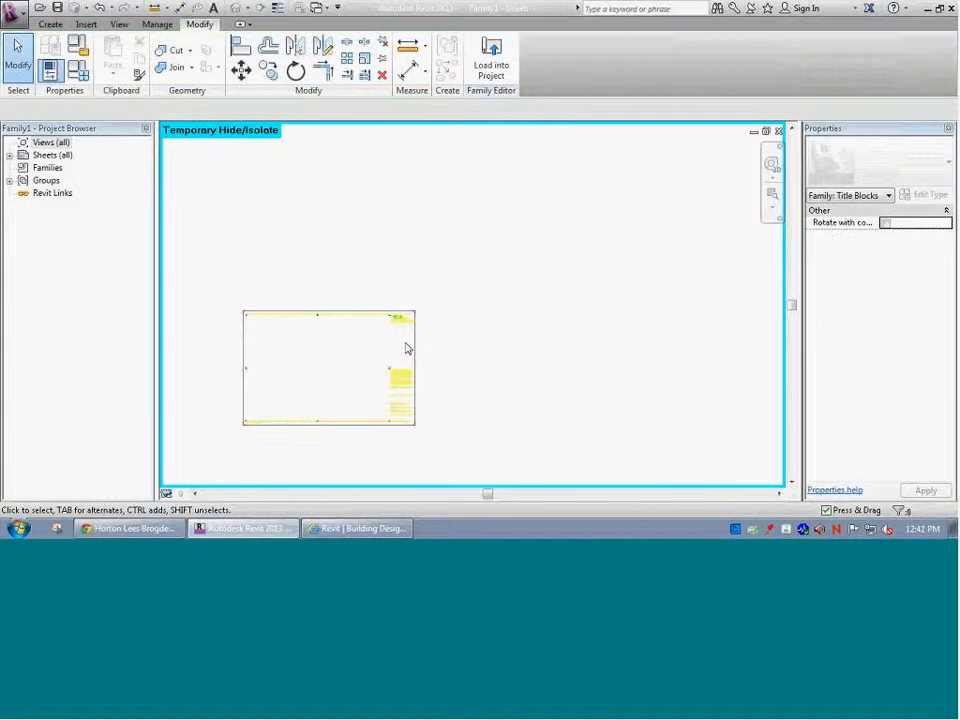
click(415, 349)
ctrl+click(370, 311)
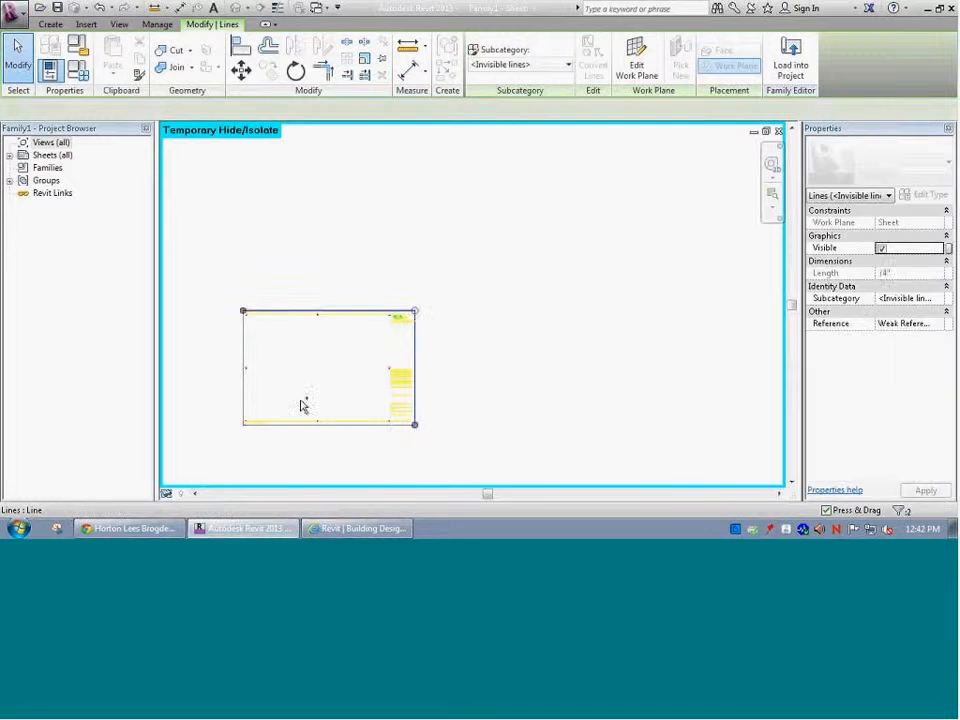
ctrl+click(297, 425)
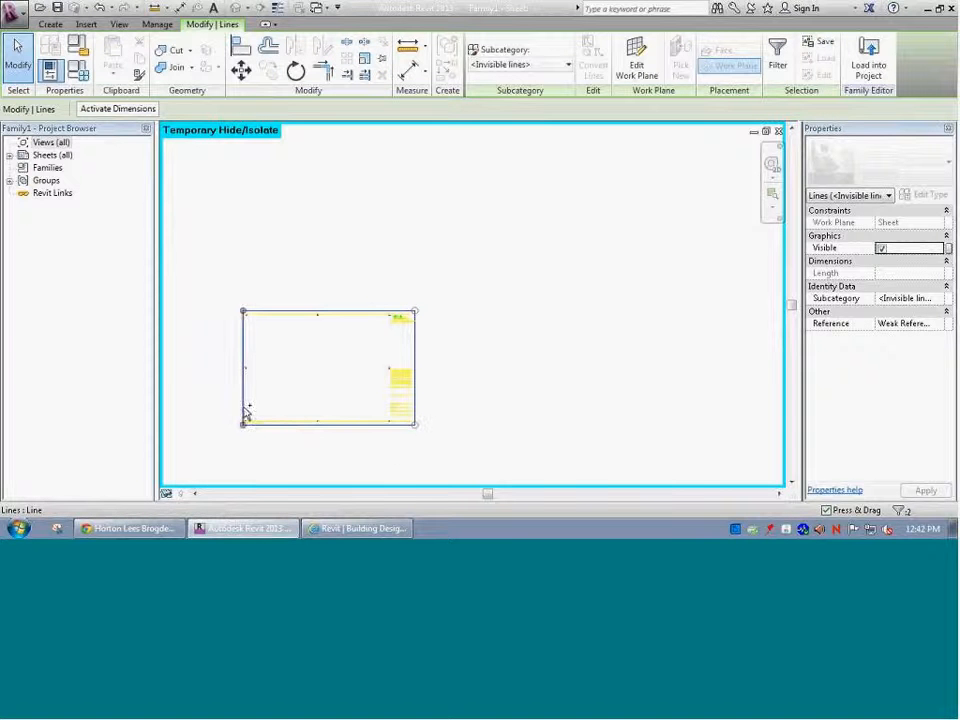
ctrl+click(243, 408)
click(168, 493)
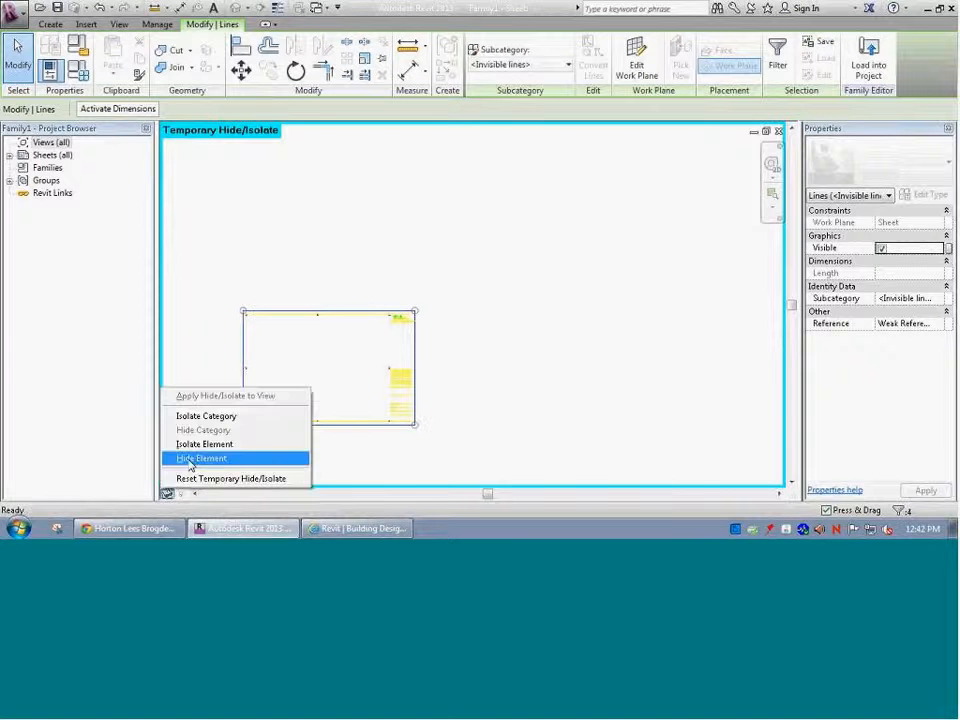
click(190, 458)
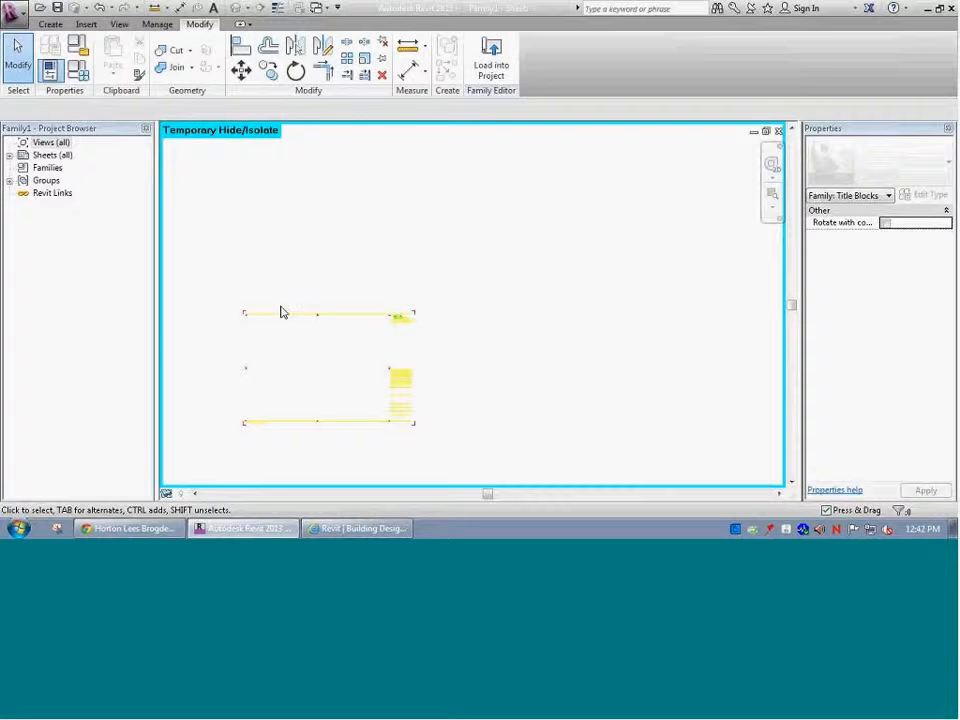
Undo the partial explode and reset the temporary hide so the sheet border and its dimensions are restored
key(ctrl+z)
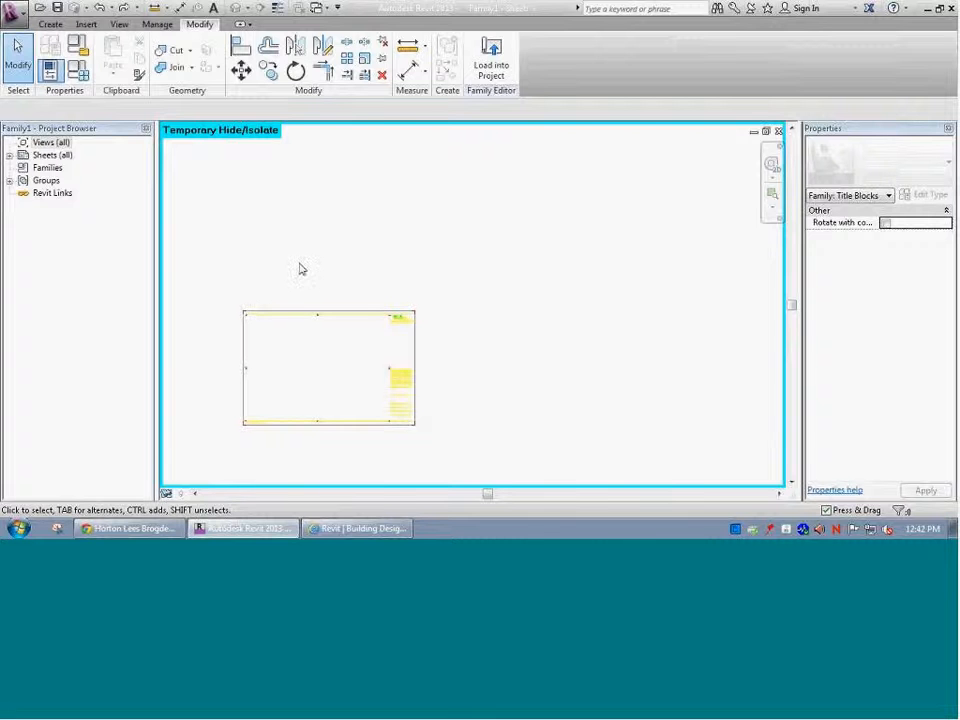
key(h)
key(r)
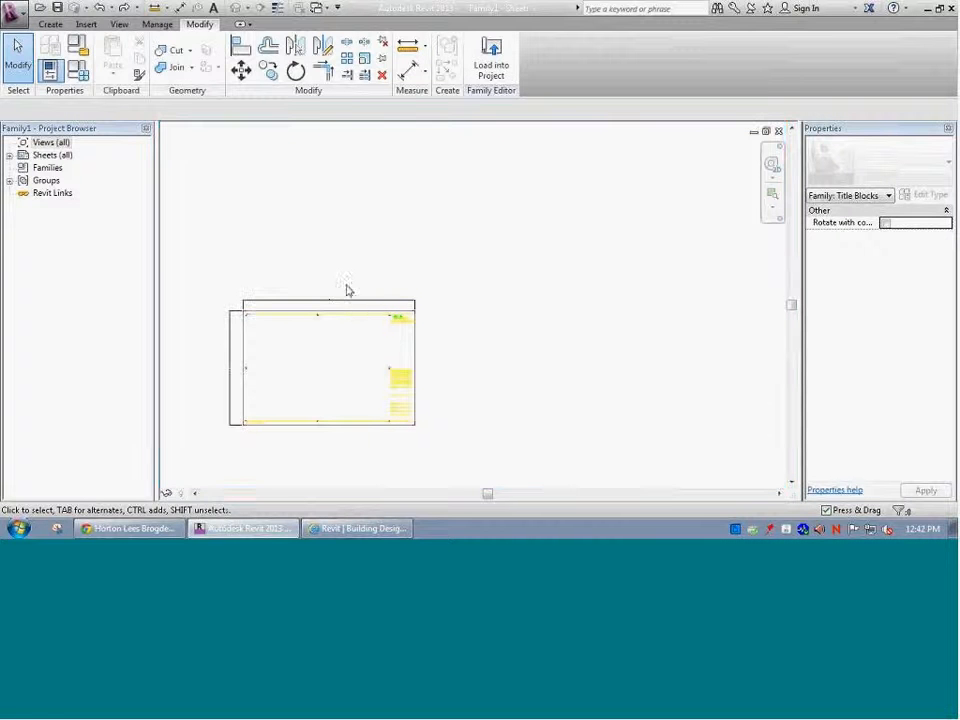
Delete the imported BN_24x36 title block from the sheet
scroll(366, 317, up, 3)
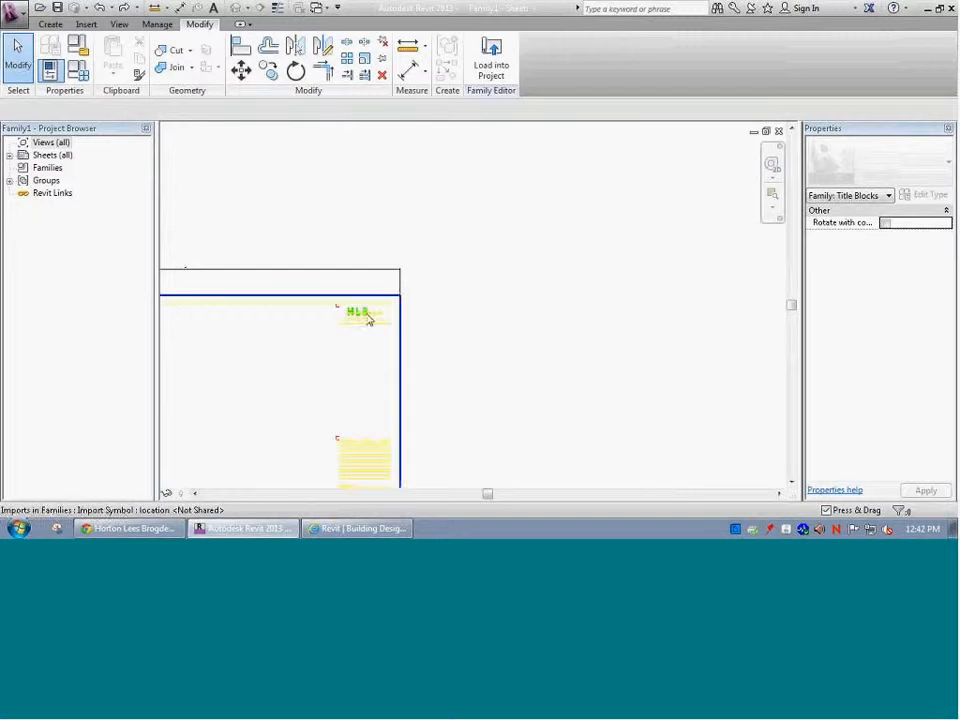
click(366, 317)
scroll(531, 304, down, 4)
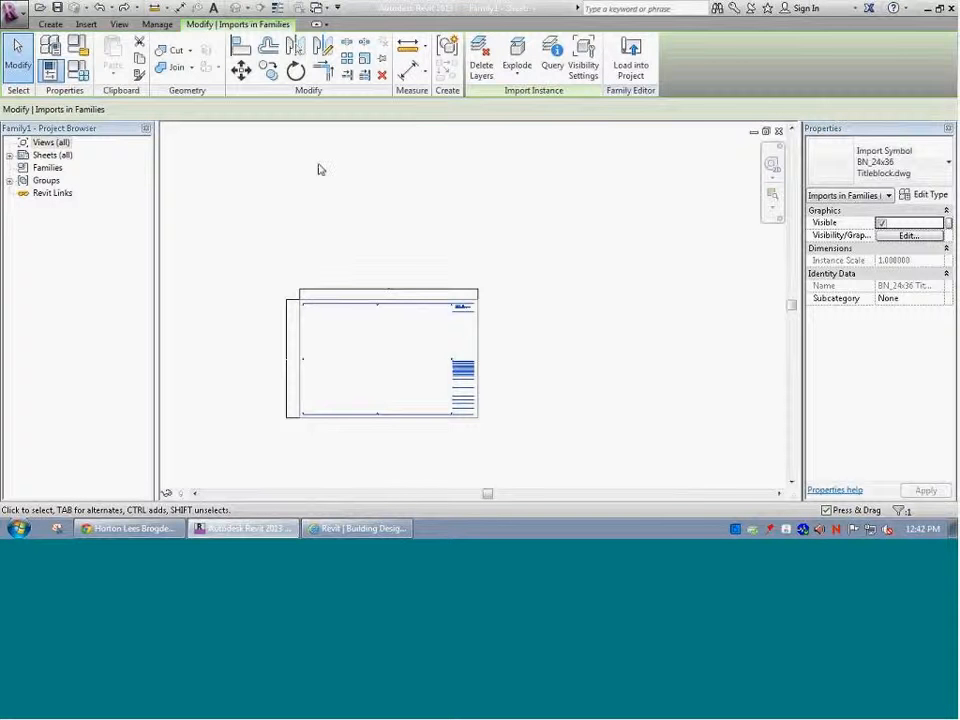
key(Delete)
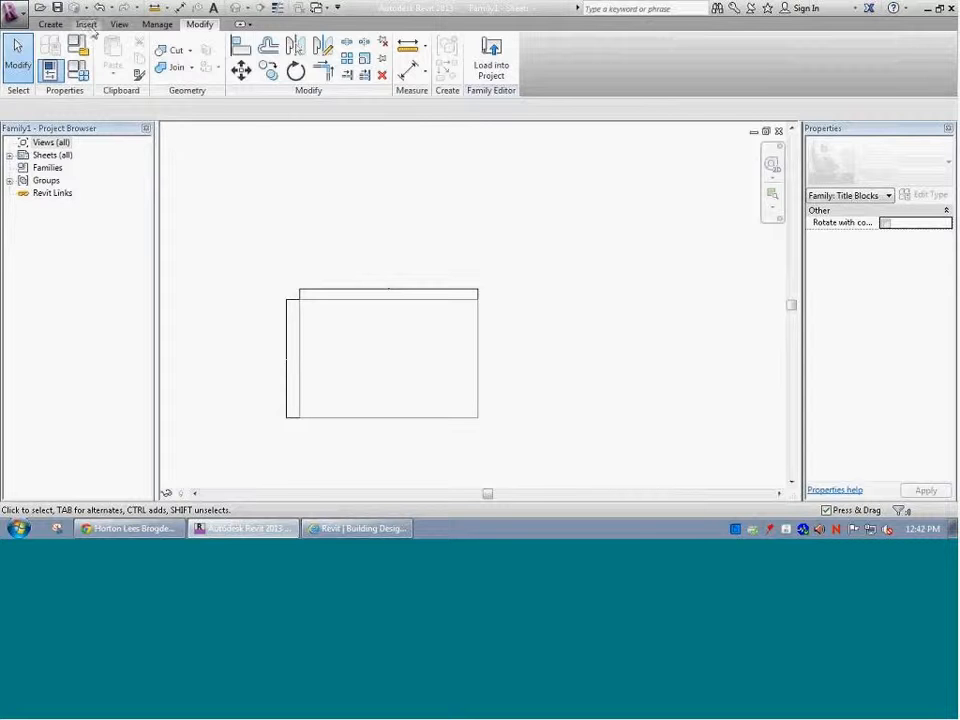
Import BN_24x36 Titleblock.dwg from its model space with preserved colors, auto-detected units and Auto - Center to Center positioning
click(87, 25)
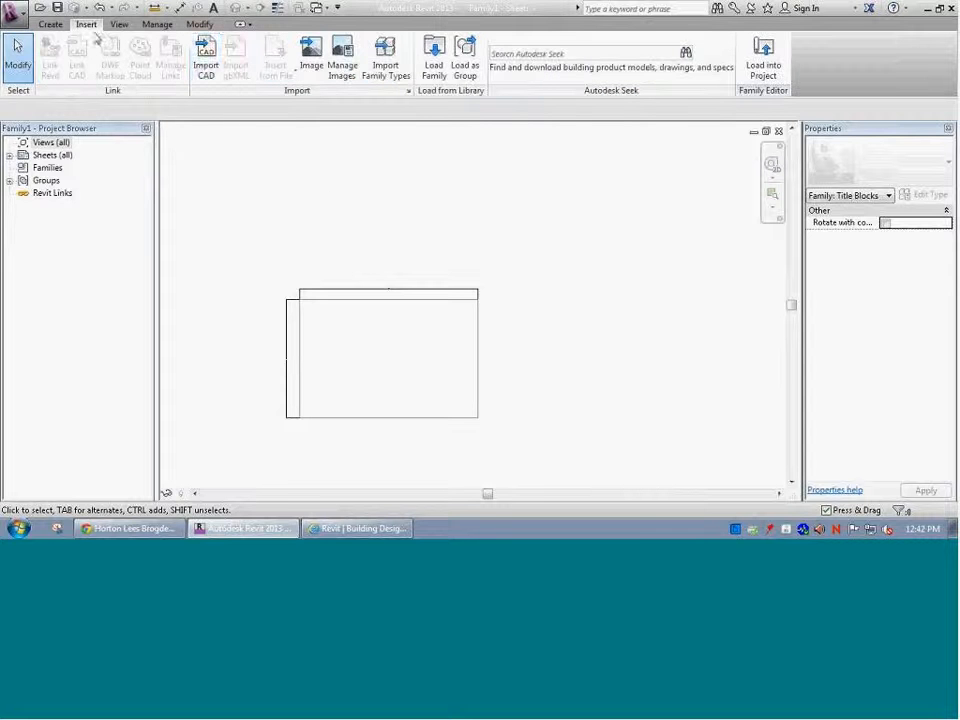
click(205, 70)
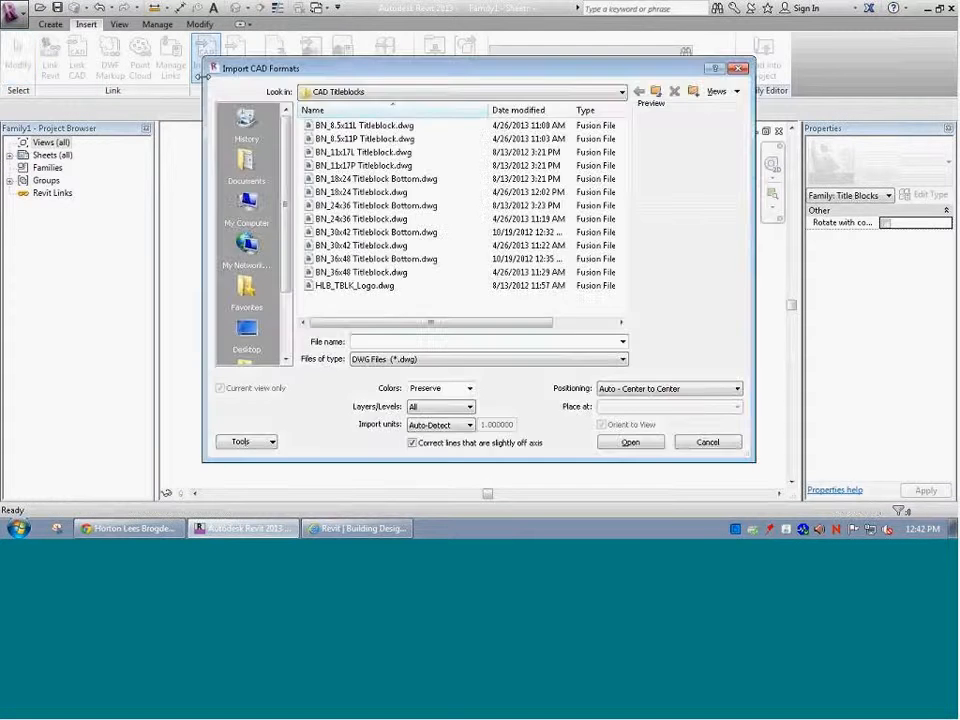
click(355, 218)
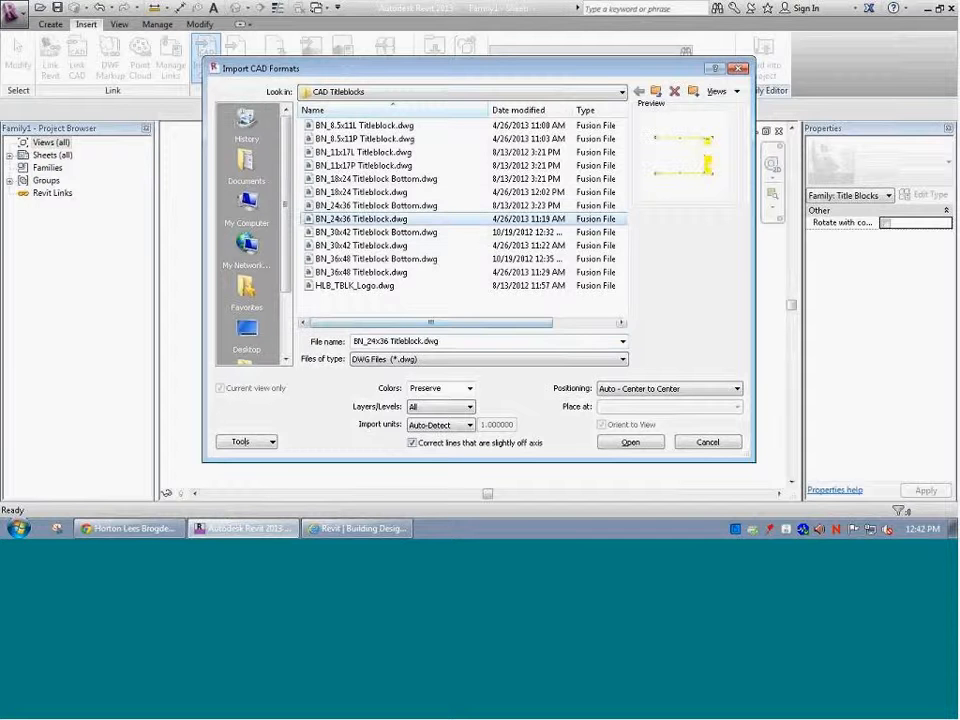
click(628, 442)
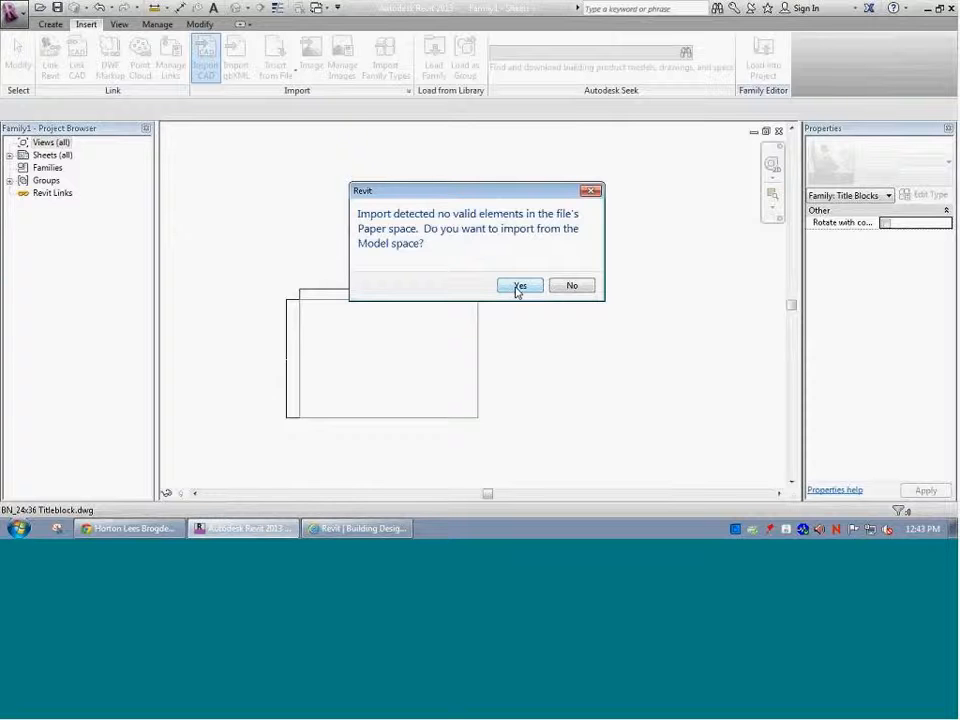
click(519, 287)
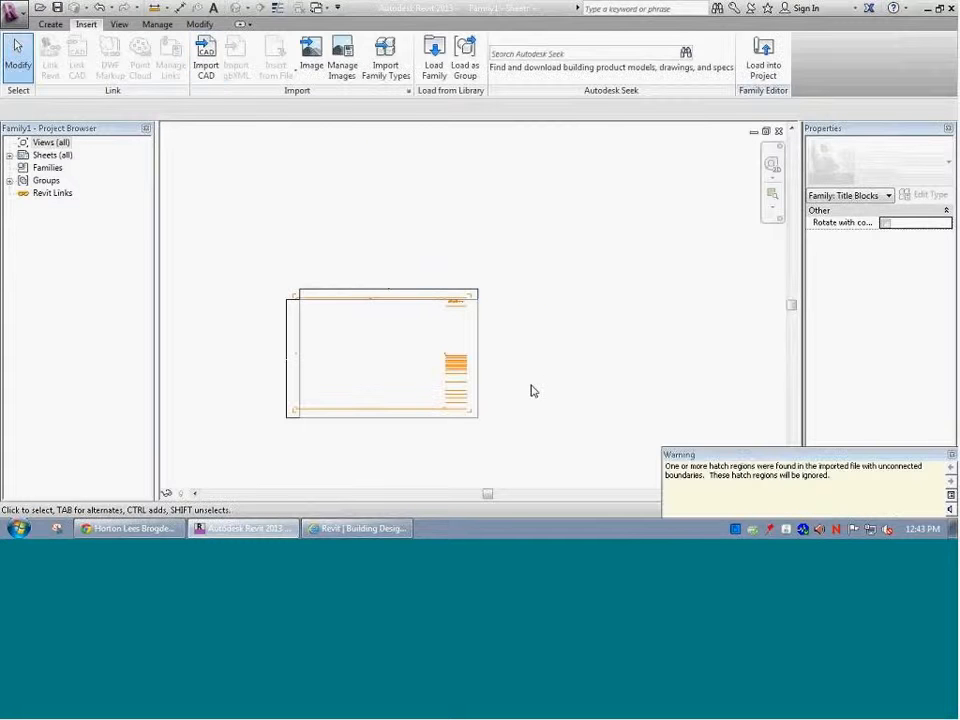
click(538, 350)
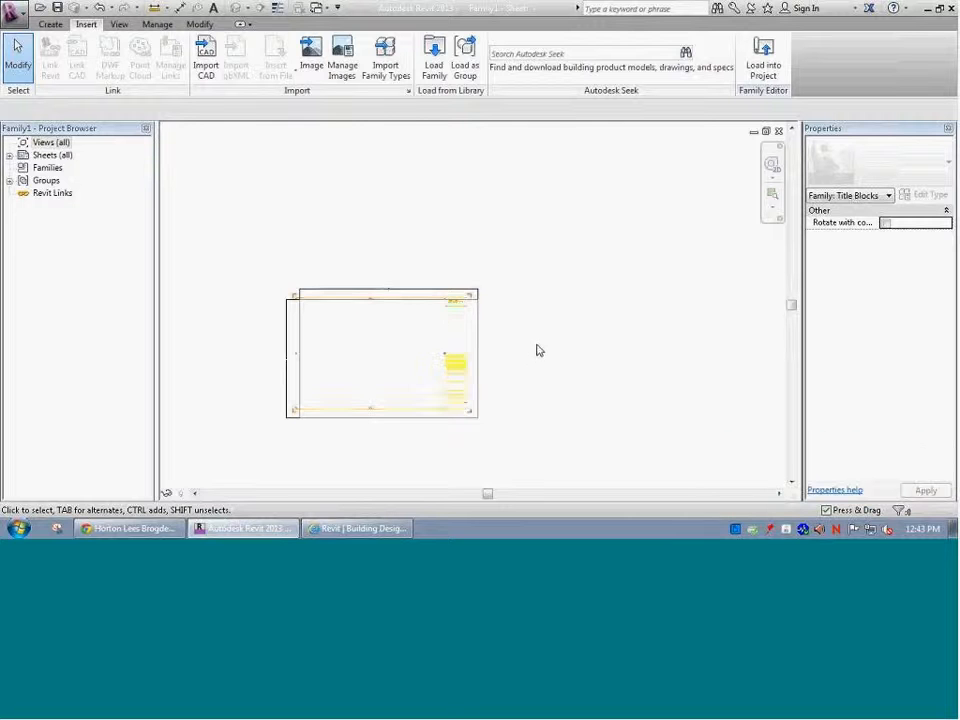
Align the imported title block's upper-right corner mark with the top and right edges of the sheet border
click(447, 311)
scroll(396, 312, up, 2)
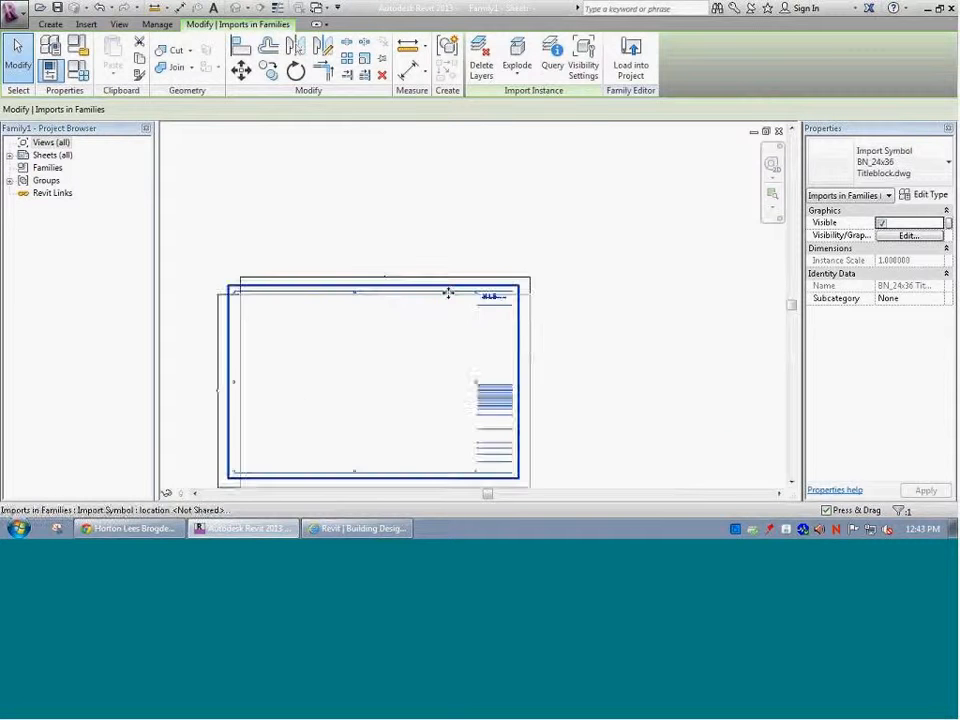
scroll(560, 312, up, 6)
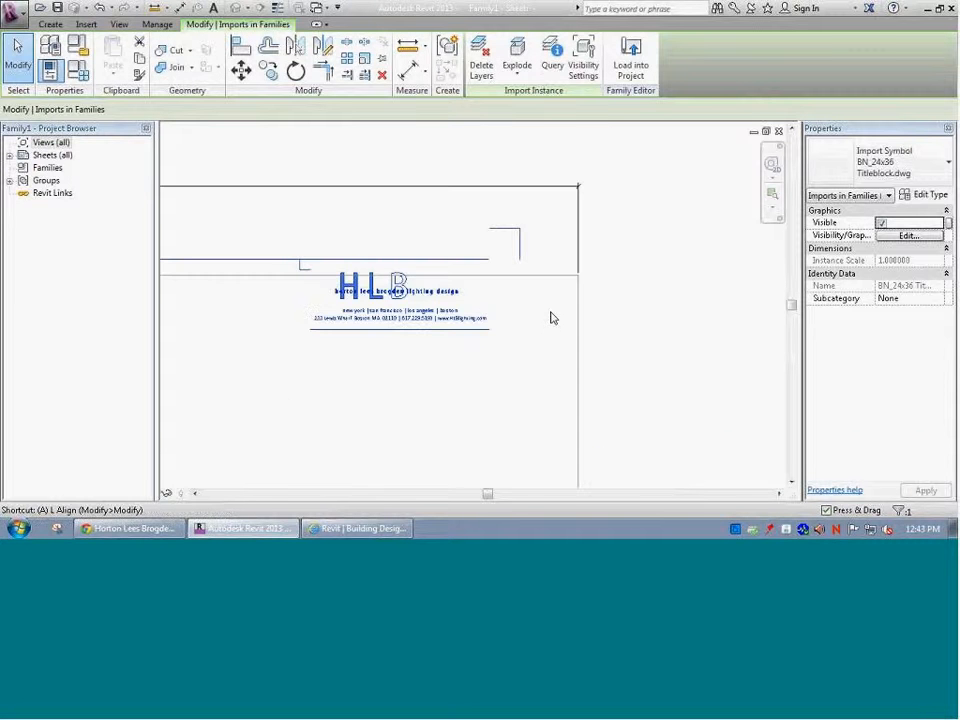
key(l)
click(525, 277)
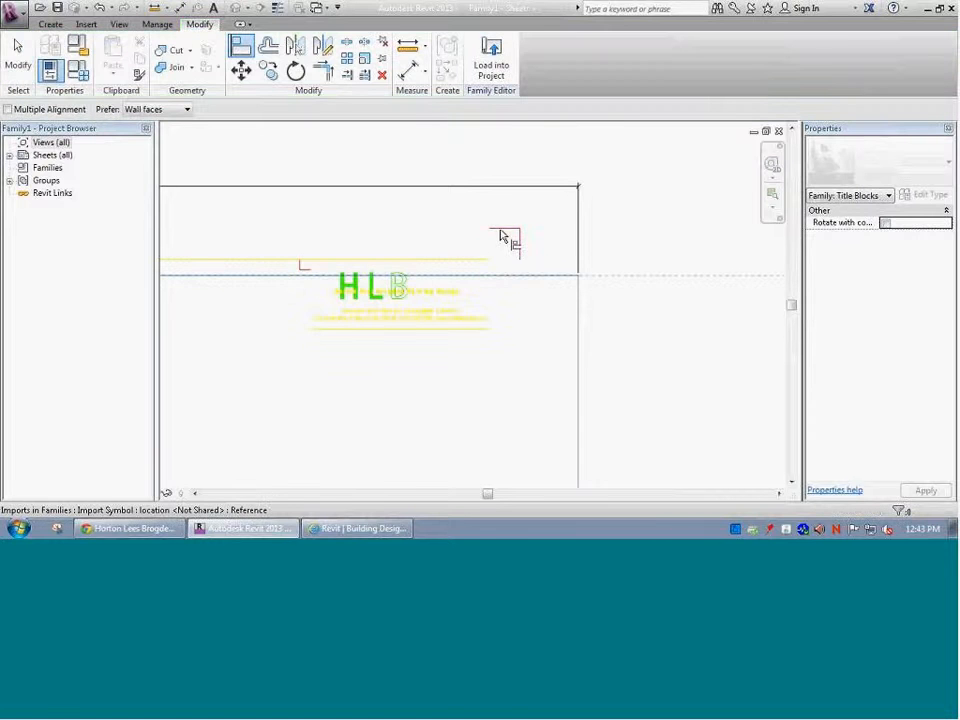
click(503, 234)
click(579, 302)
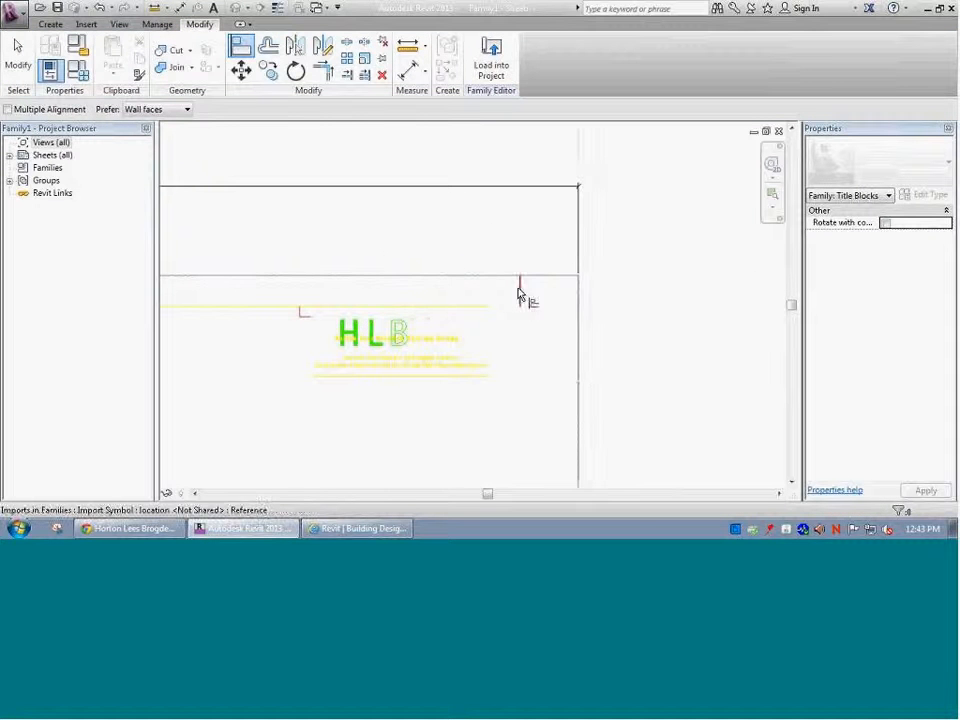
click(519, 287)
scroll(527, 371, down, 2)
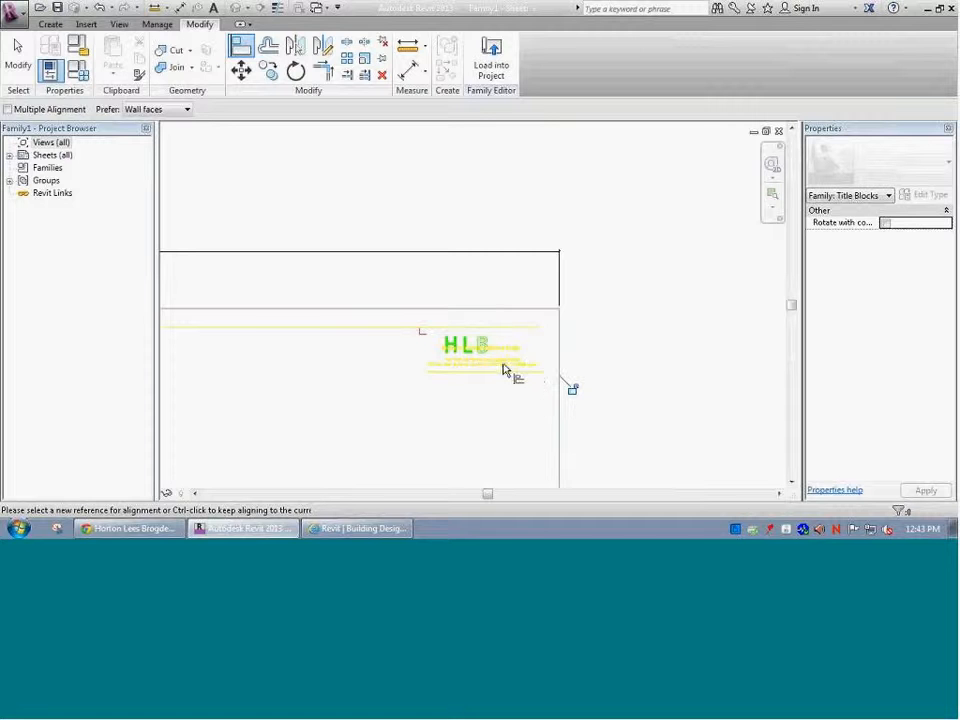
key(Escape)
key(Escape)
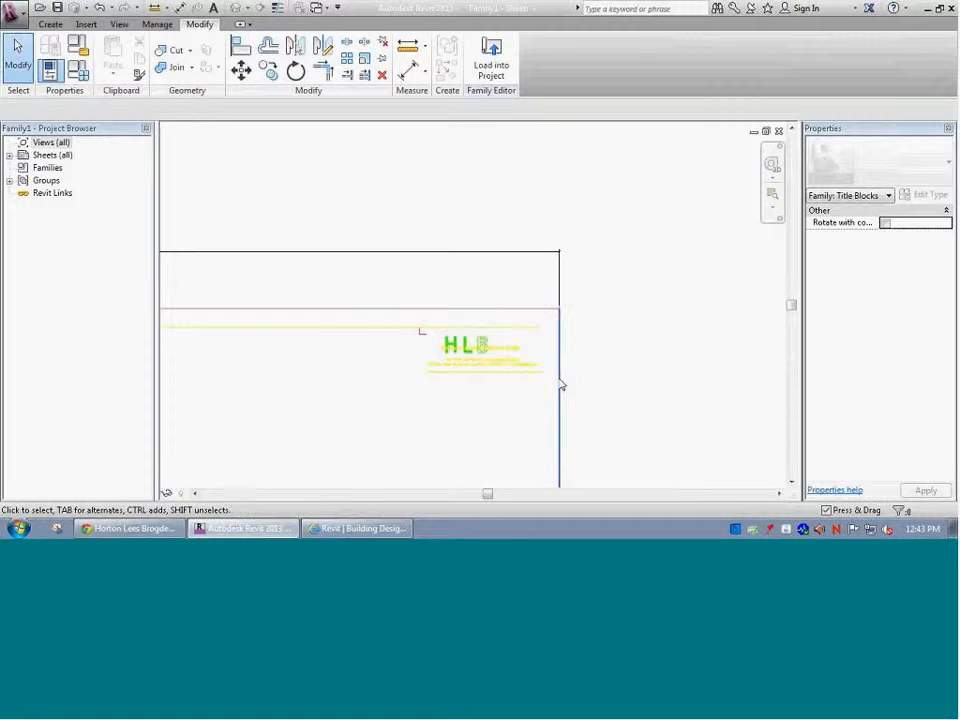
Review the explode options available for the aligned title block import
click(491, 357)
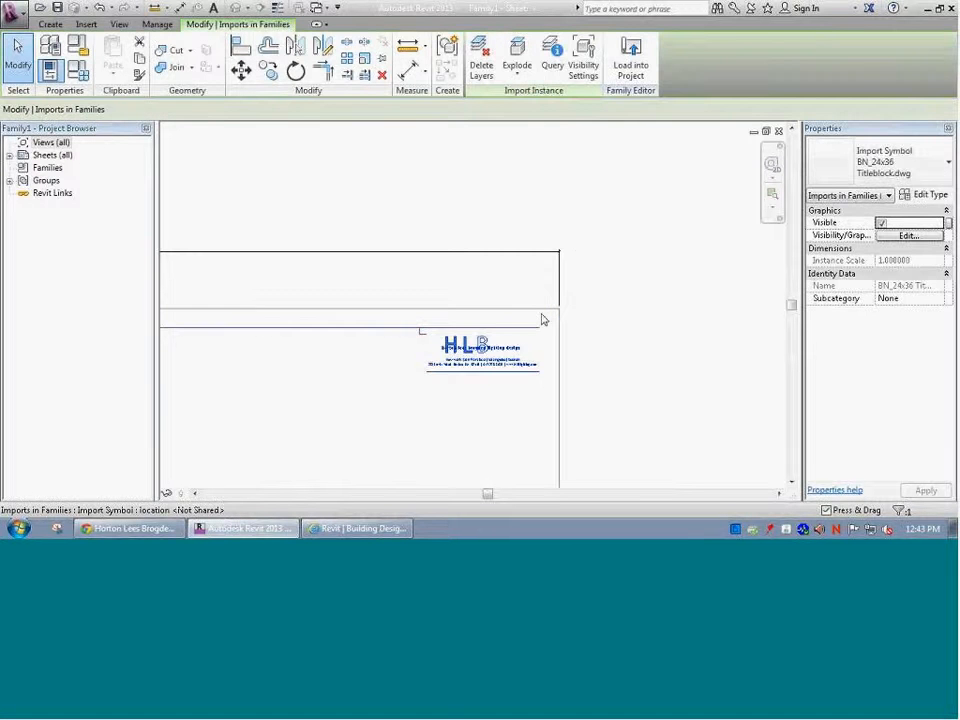
scroll(525, 260, down, 3)
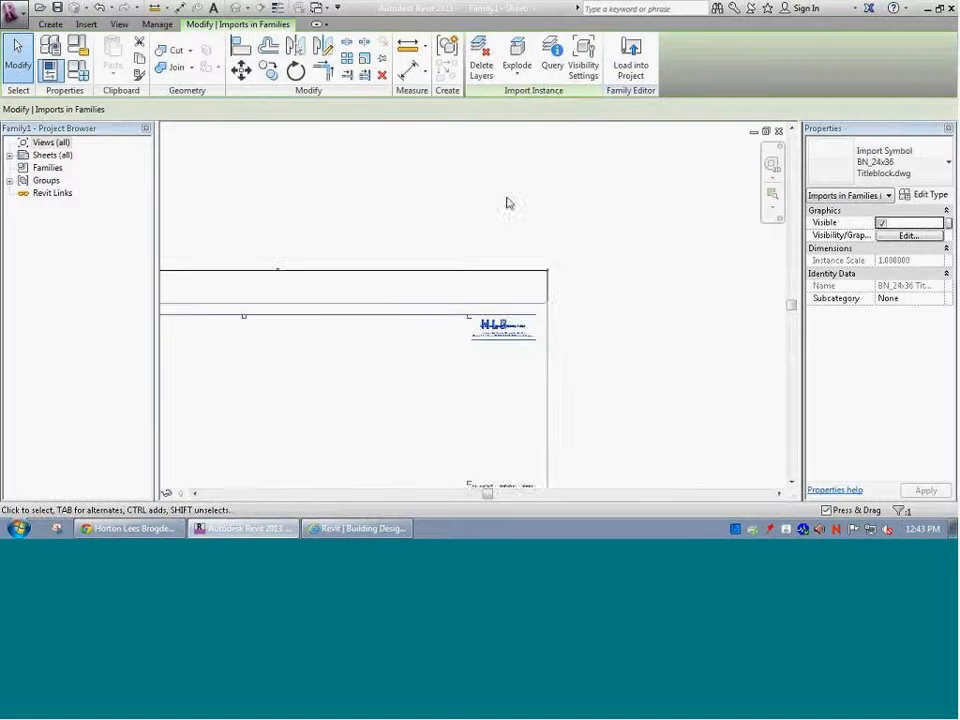
click(517, 78)
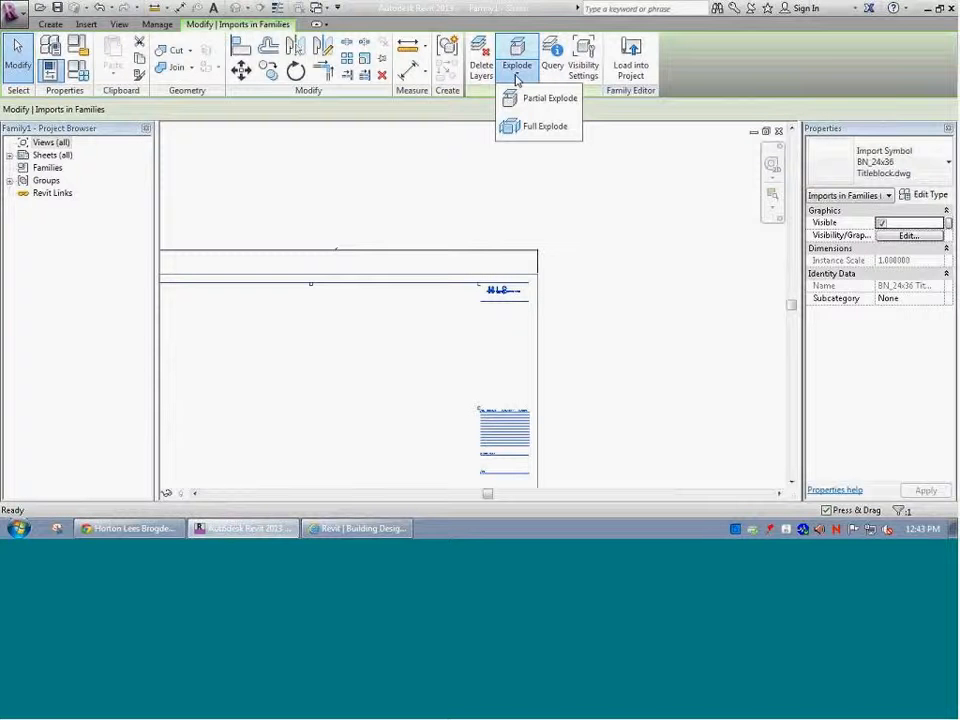
click(433, 181)
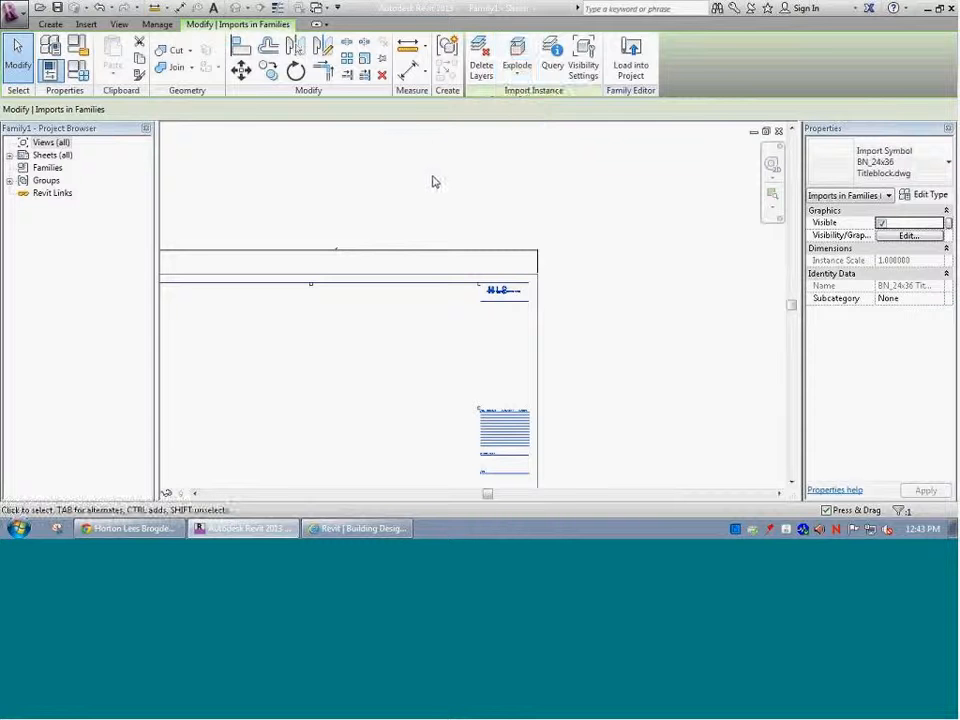
click(426, 186)
scroll(359, 232, down, 4)
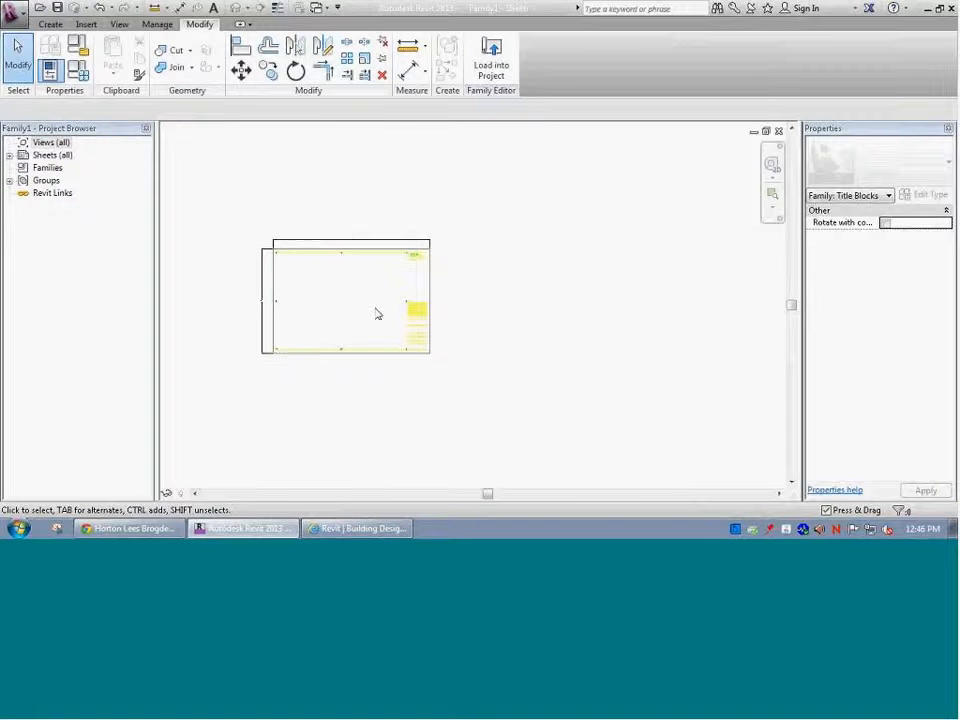
Partially explode the aligned BN_24x36 title block import
click(422, 317)
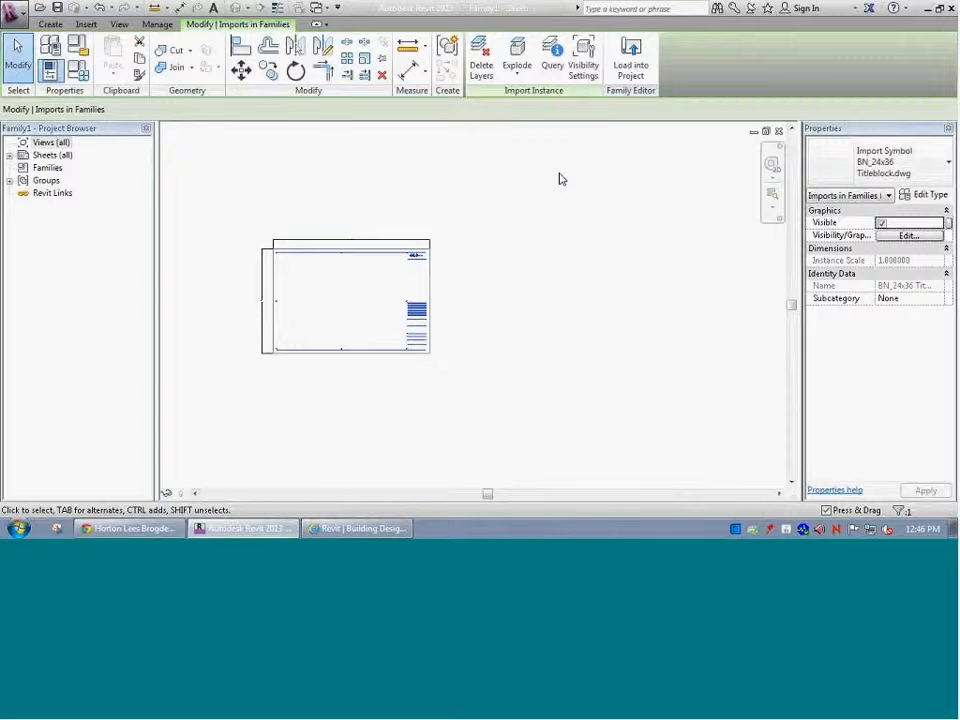
click(518, 79)
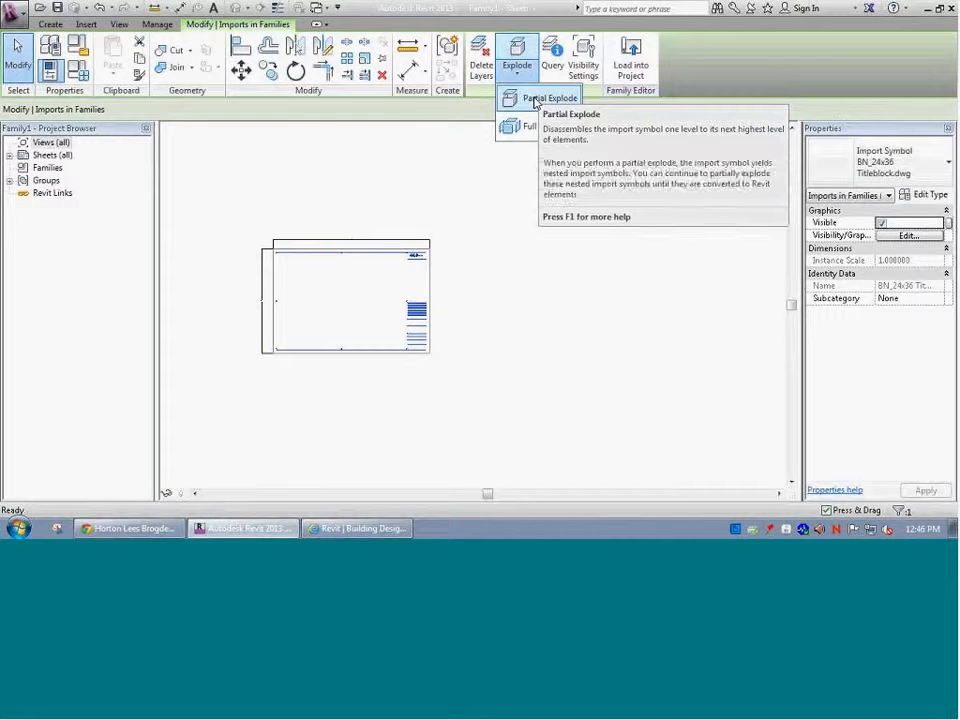
click(537, 102)
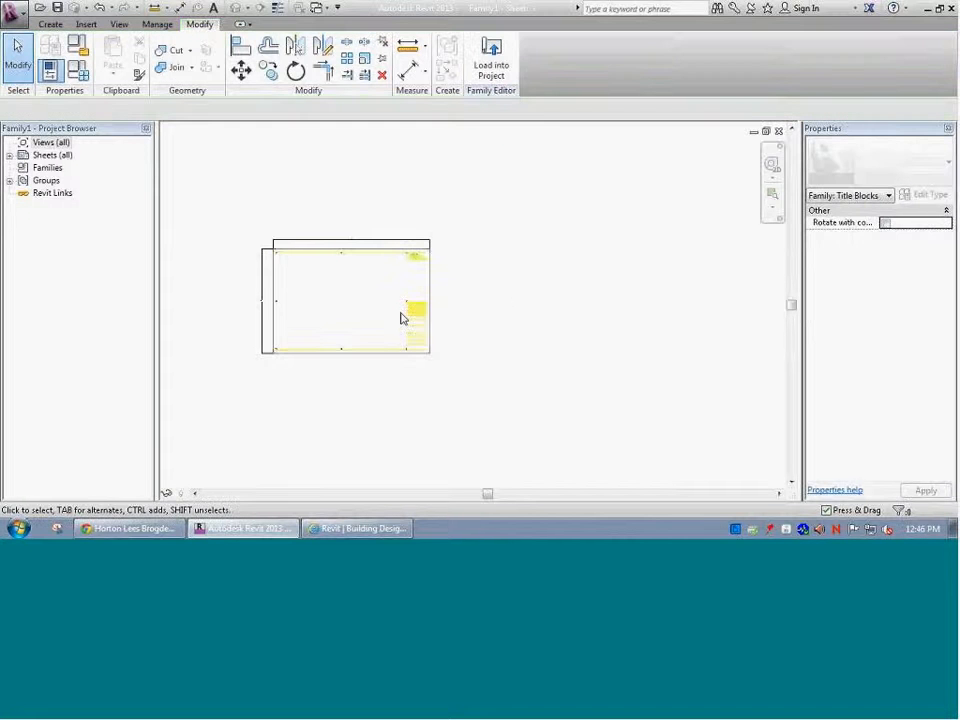
Inspect the HLB logo symbol and the text note listing the office cities beneath it
scroll(410, 270, up, 2)
scroll(420, 268, up, 5)
click(397, 273)
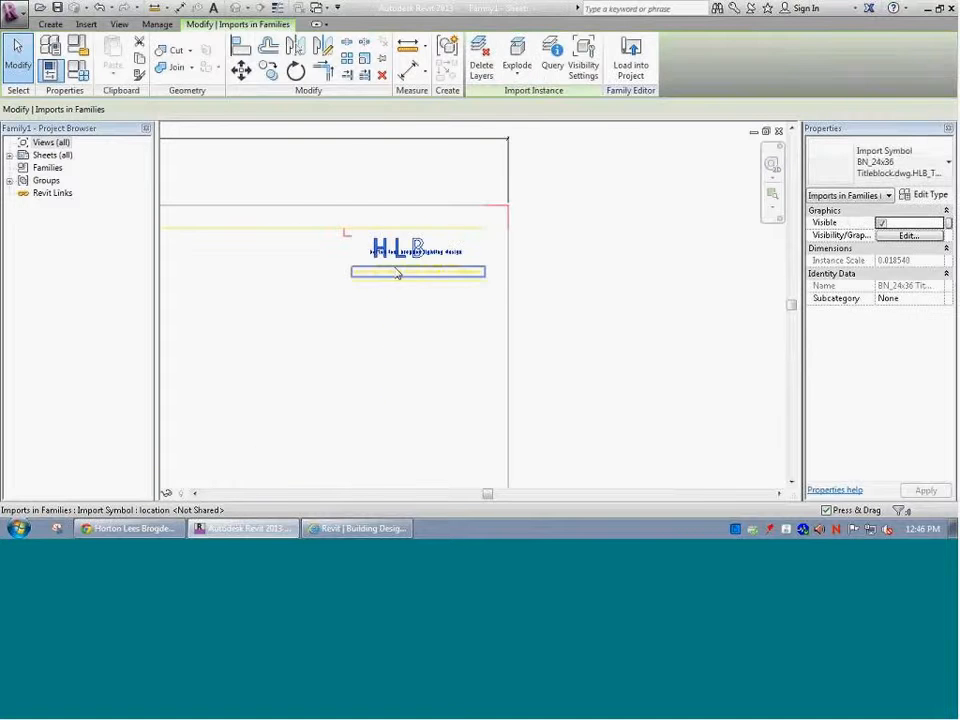
scroll(397, 272, up, 3)
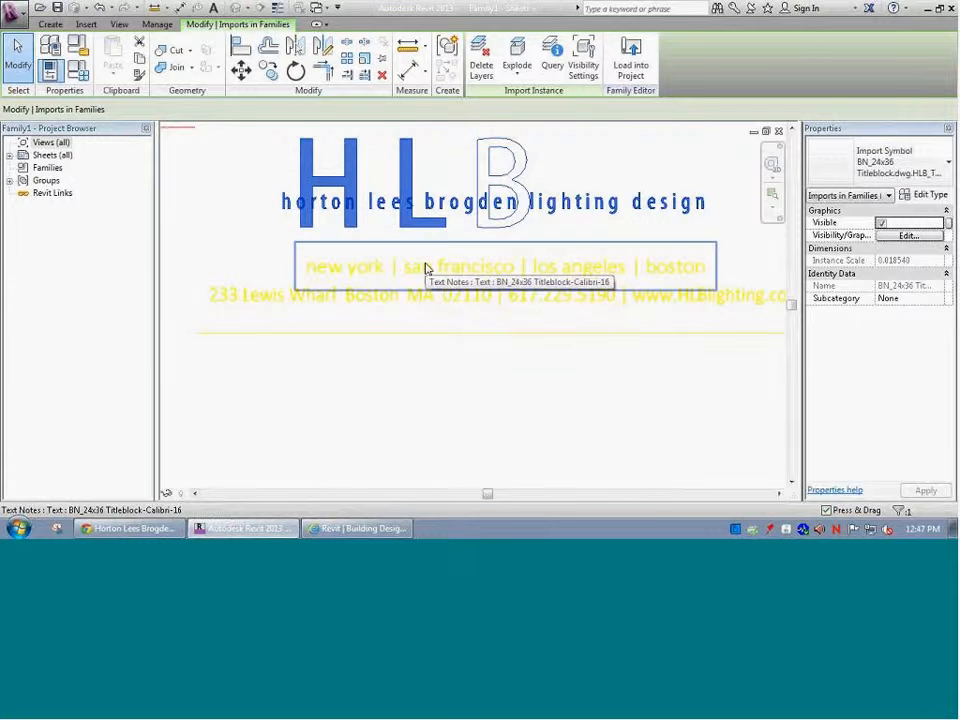
click(426, 268)
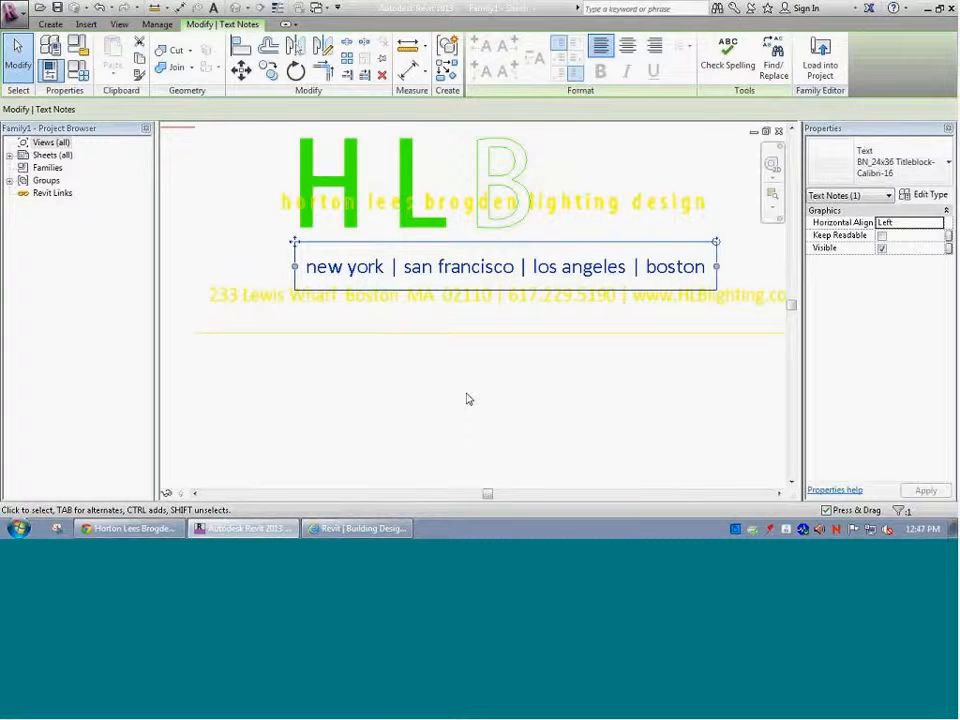
Temporarily hide the four sheet border lines together with their two linear dimensions in the title block view
scroll(466, 399, down, 1)
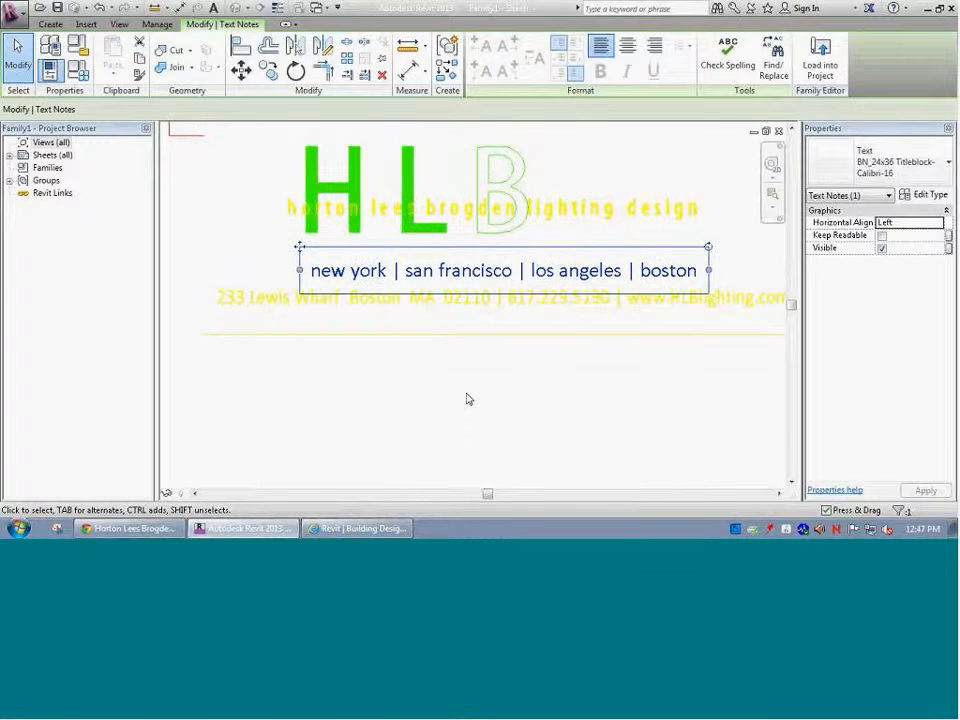
scroll(466, 399, down, 8)
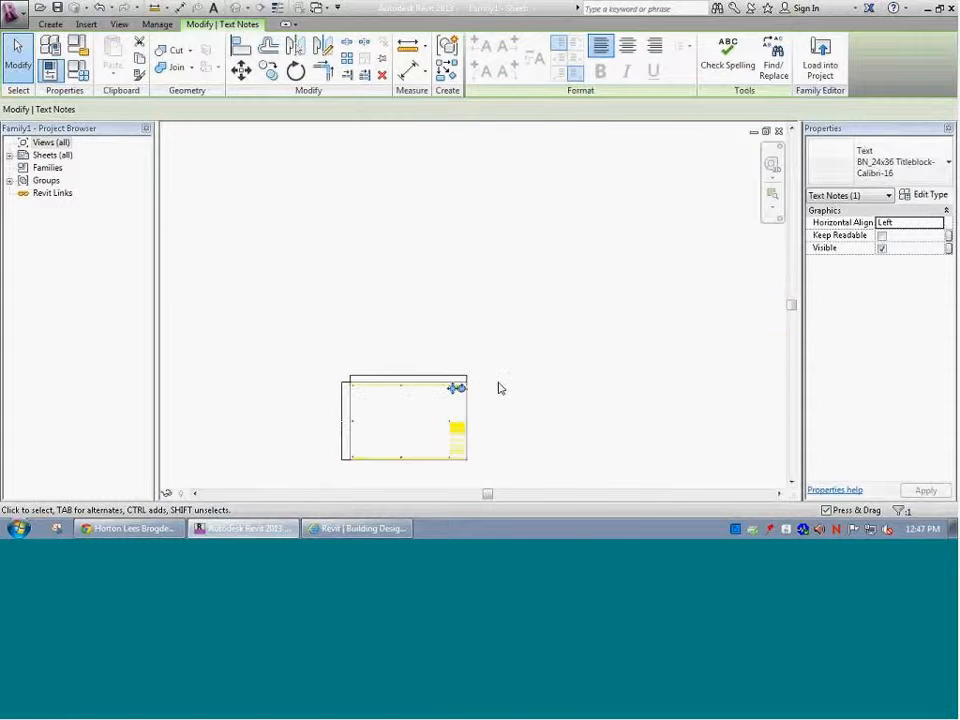
click(500, 389)
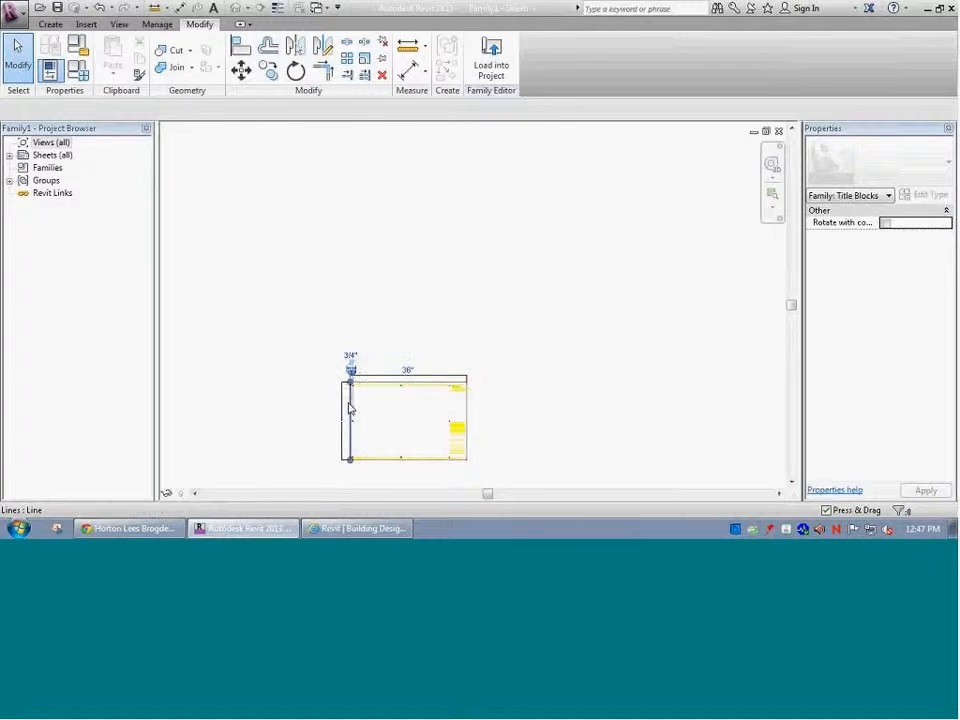
click(352, 381)
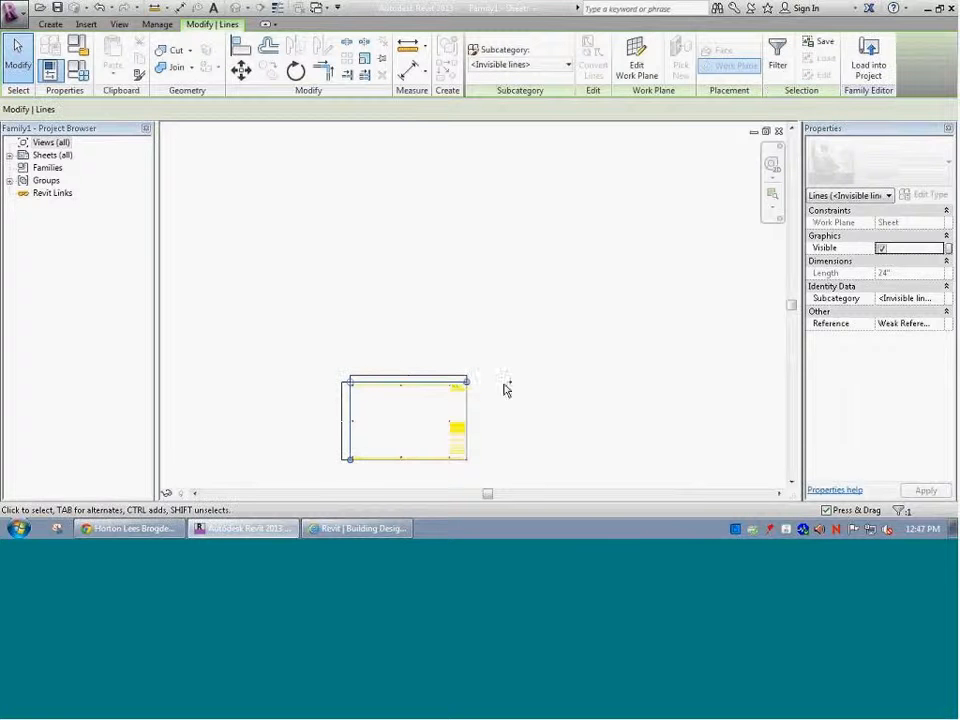
ctrl+click(467, 402)
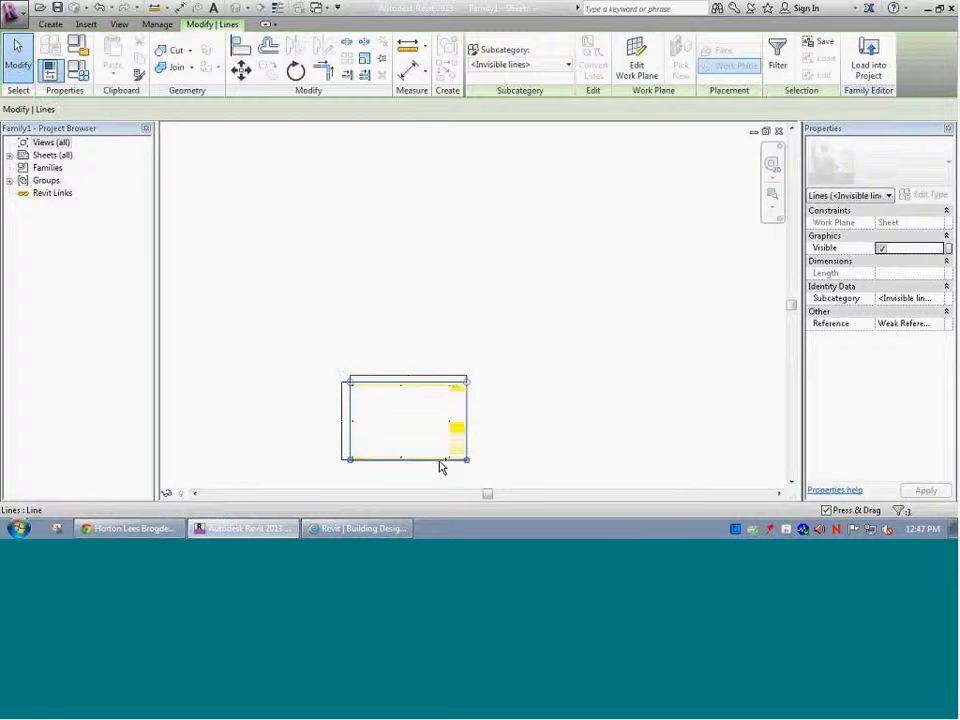
ctrl+click(345, 425)
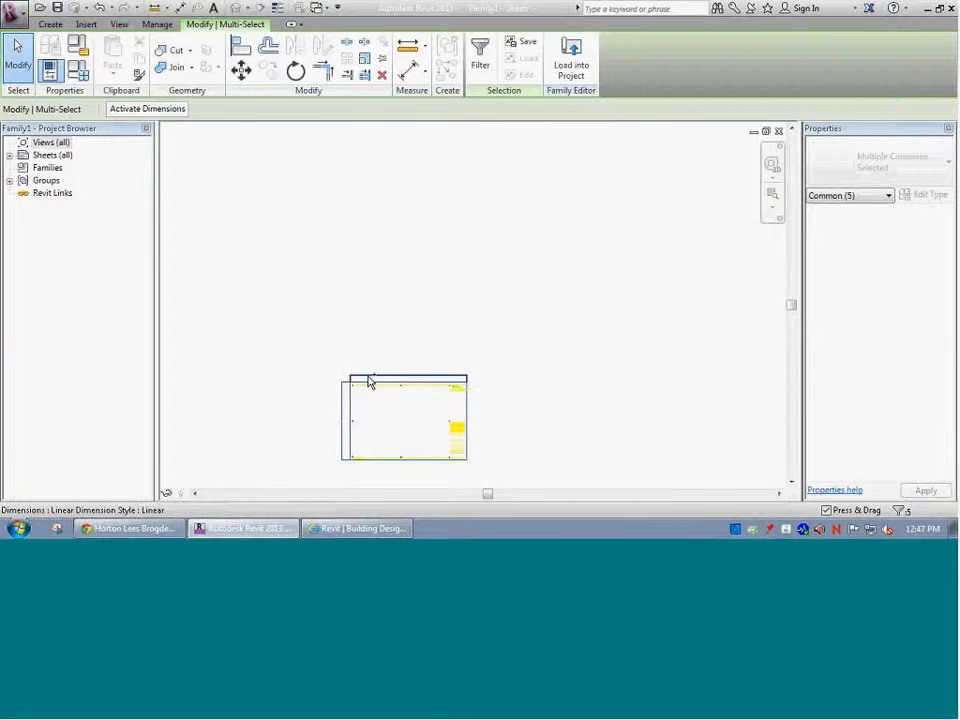
click(168, 493)
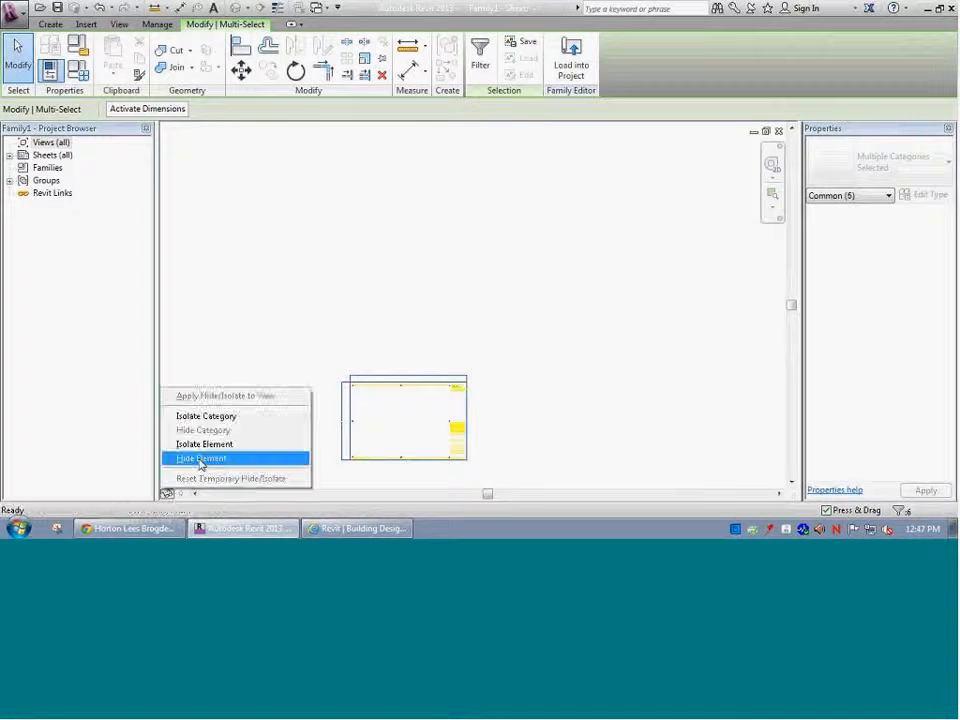
click(203, 459)
Select the HLB TBLK Non-Plot corner marks around the sheet and try to delete them
scroll(486, 389, up, 5)
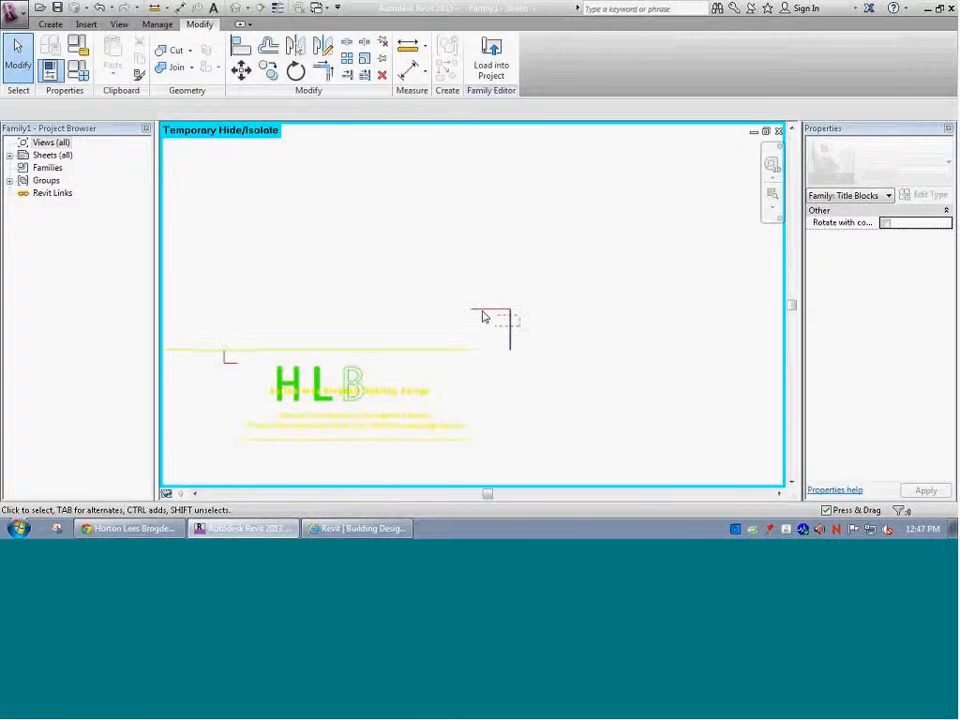
click(474, 311)
scroll(472, 312, up, 4)
scroll(461, 347, down, 2)
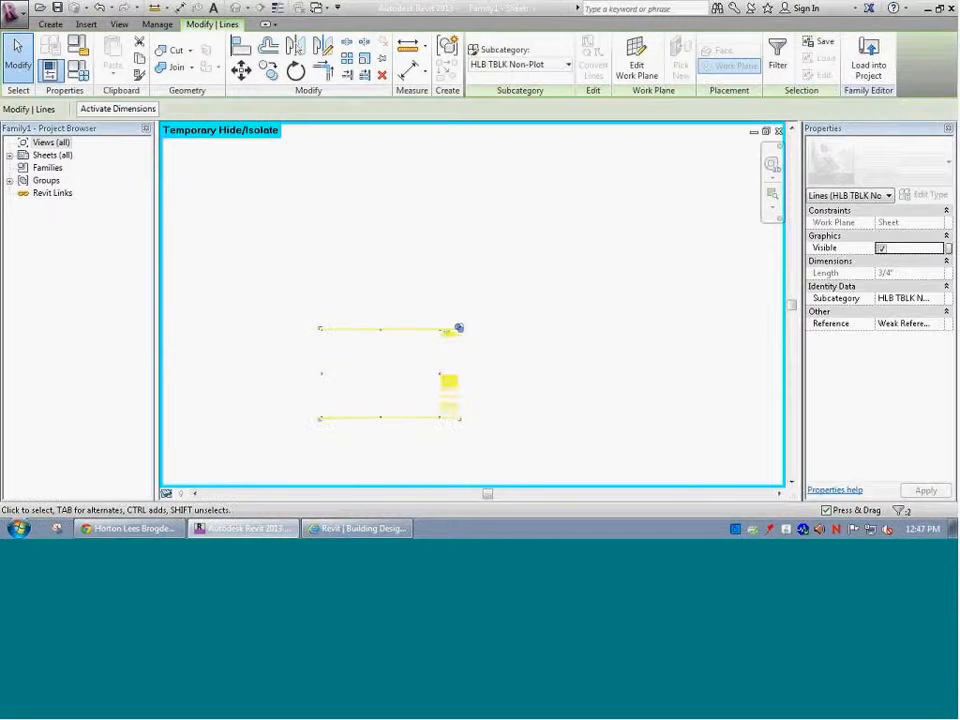
scroll(325, 335, up, 5)
click(334, 345)
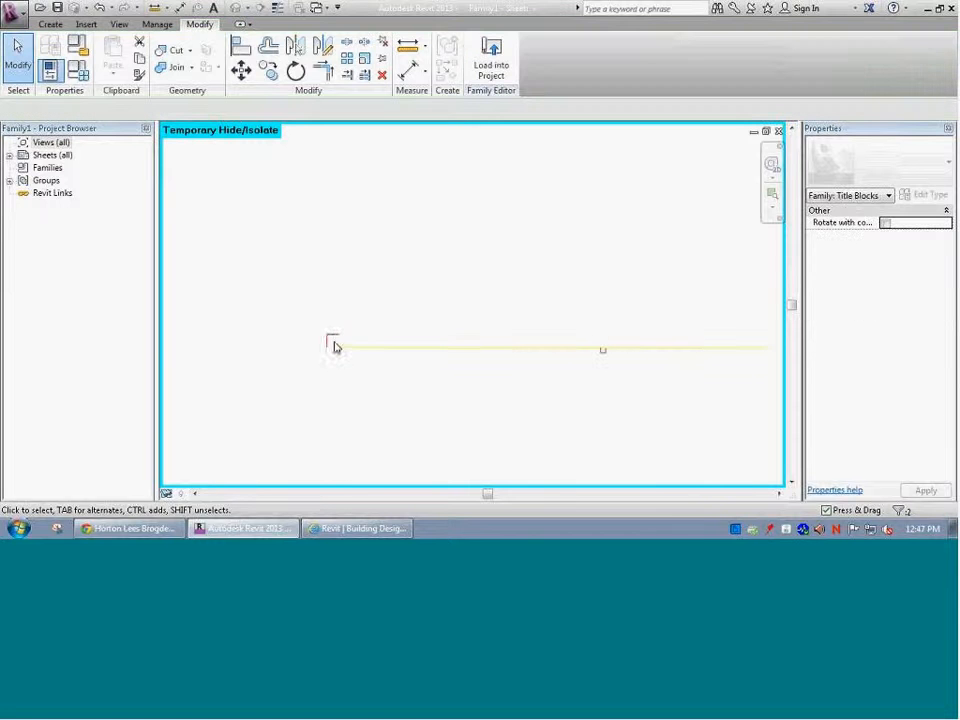
drag(336, 347, 316, 328)
scroll(306, 391, down, 5)
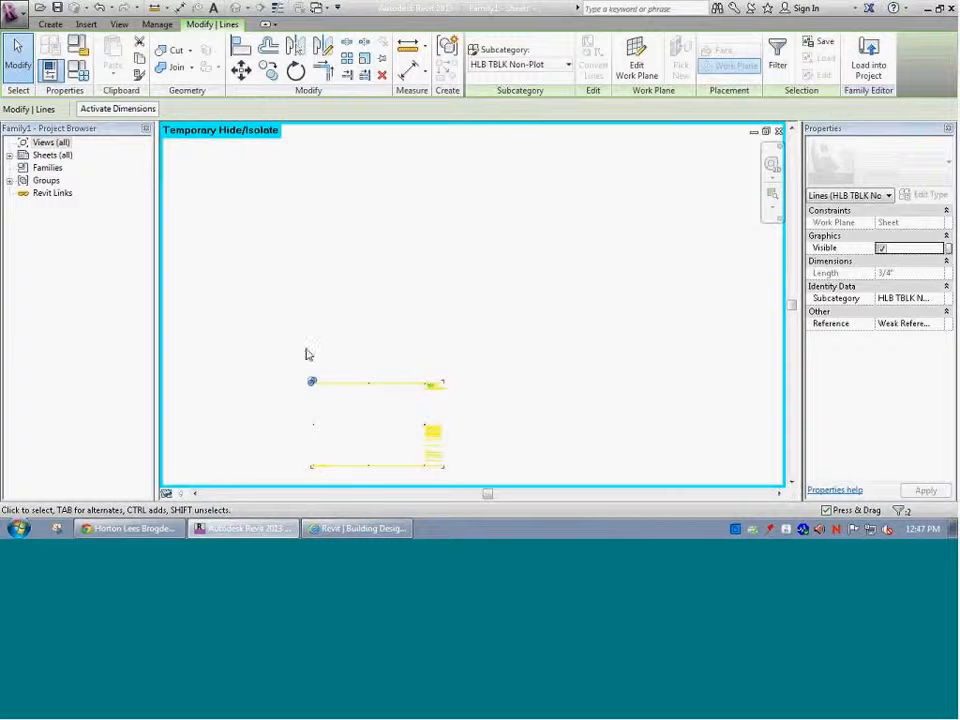
scroll(316, 462, up, 4)
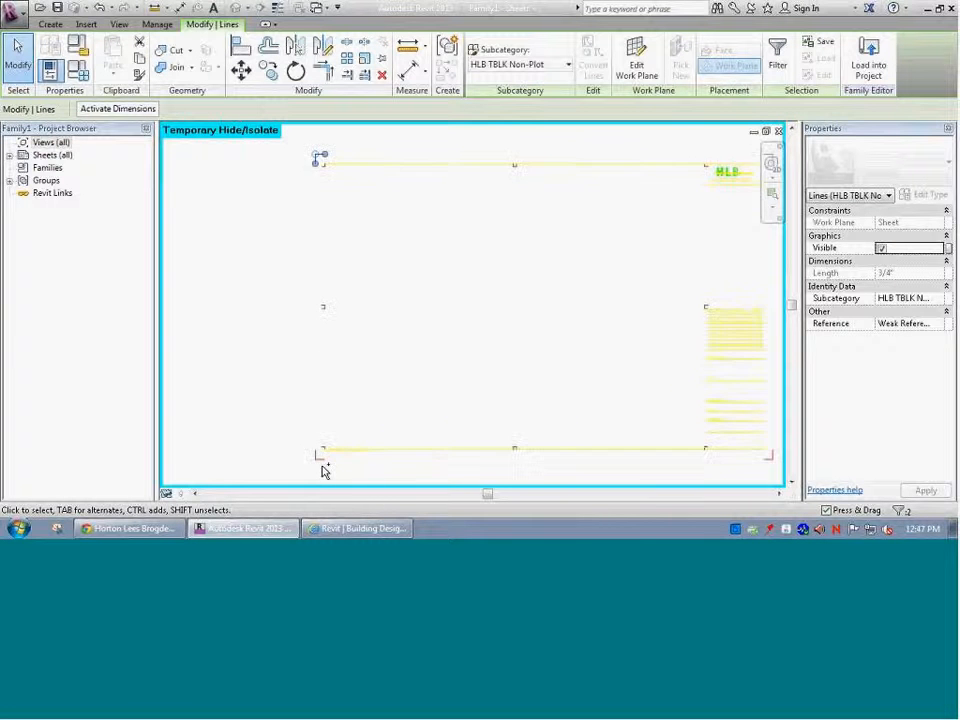
scroll(390, 428, down, 3)
scroll(396, 424, down, 1)
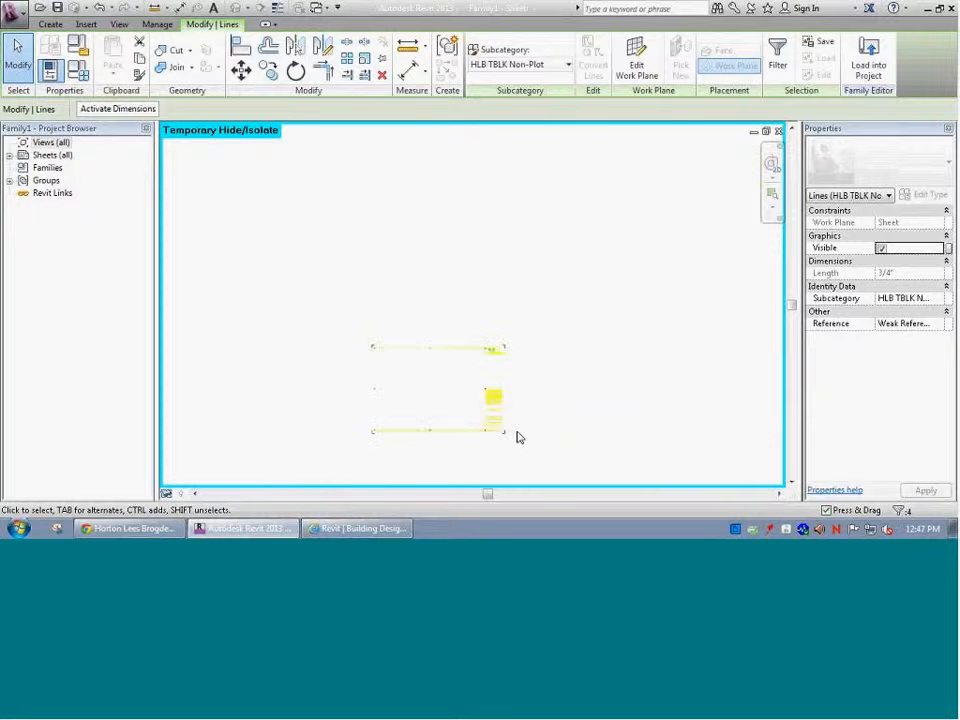
scroll(516, 437, up, 5)
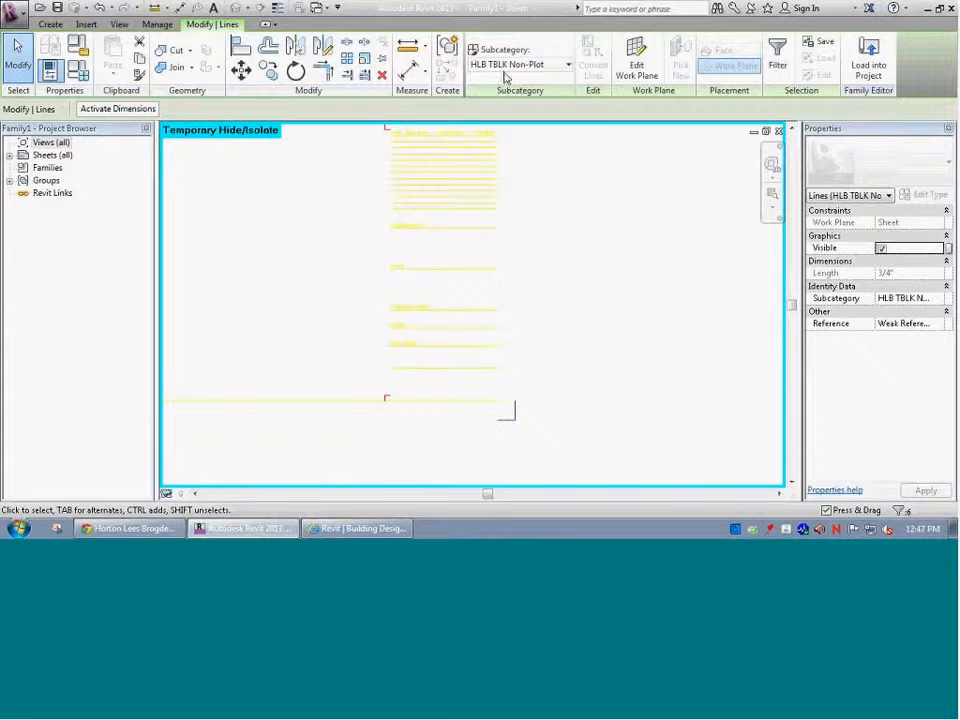
click(558, 257)
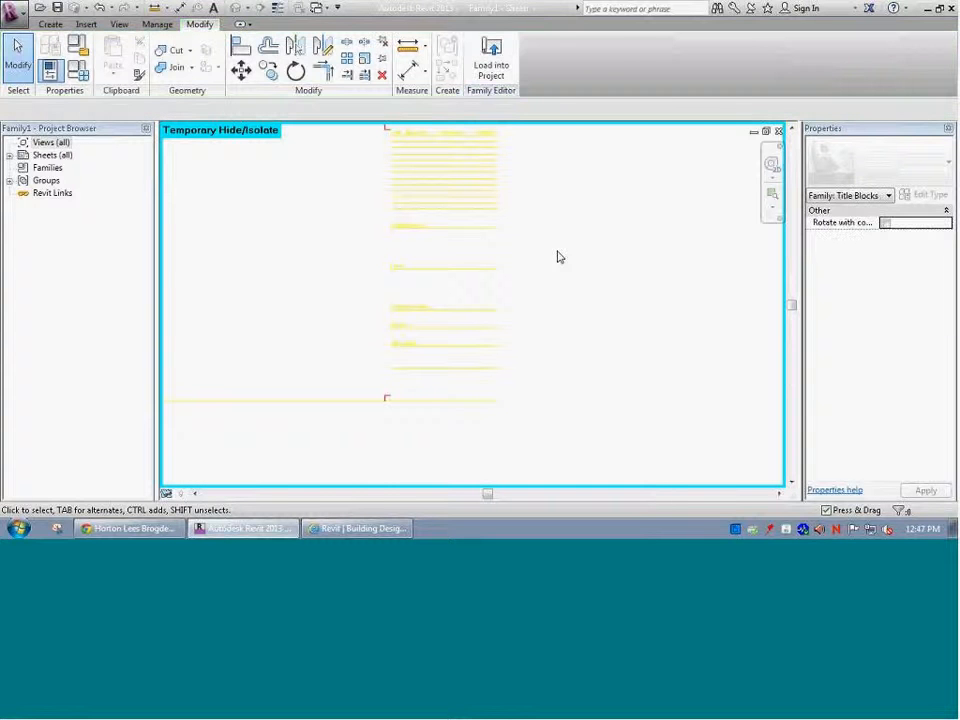
Reselect the previously selected corner mark lines, assign them to the <Invisible lines> subcategory, and temporarily hide them
right_click(573, 273)
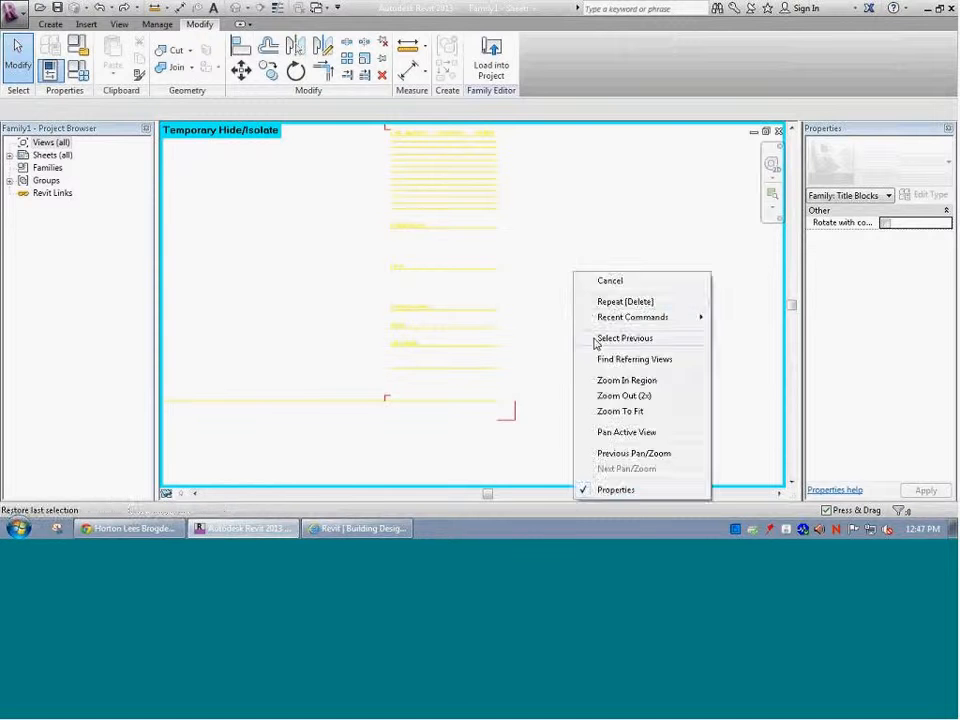
click(612, 338)
click(525, 67)
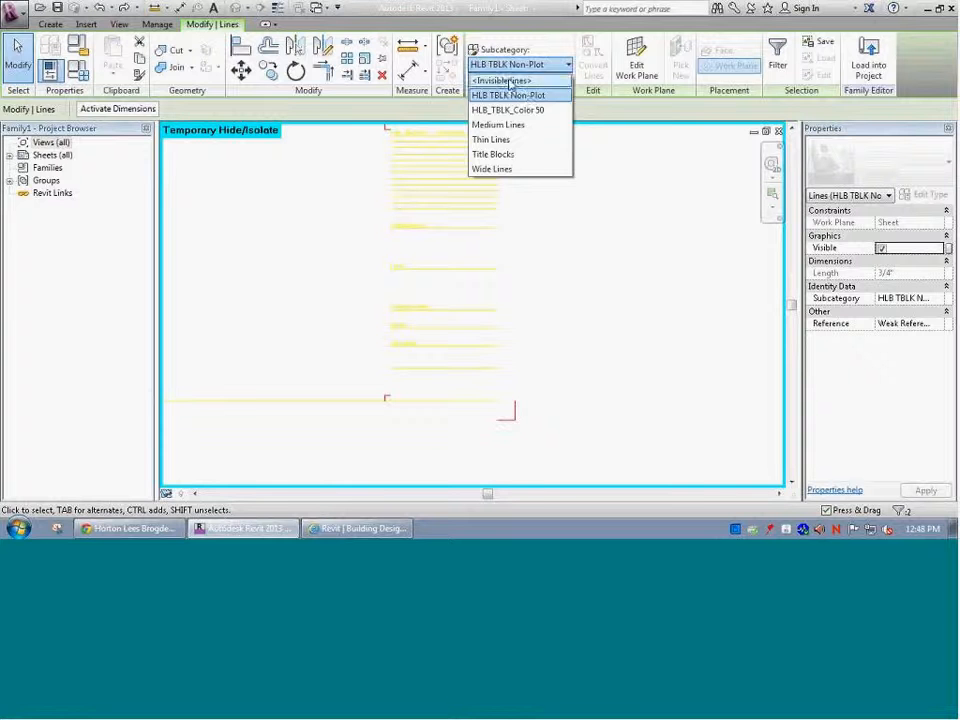
click(505, 80)
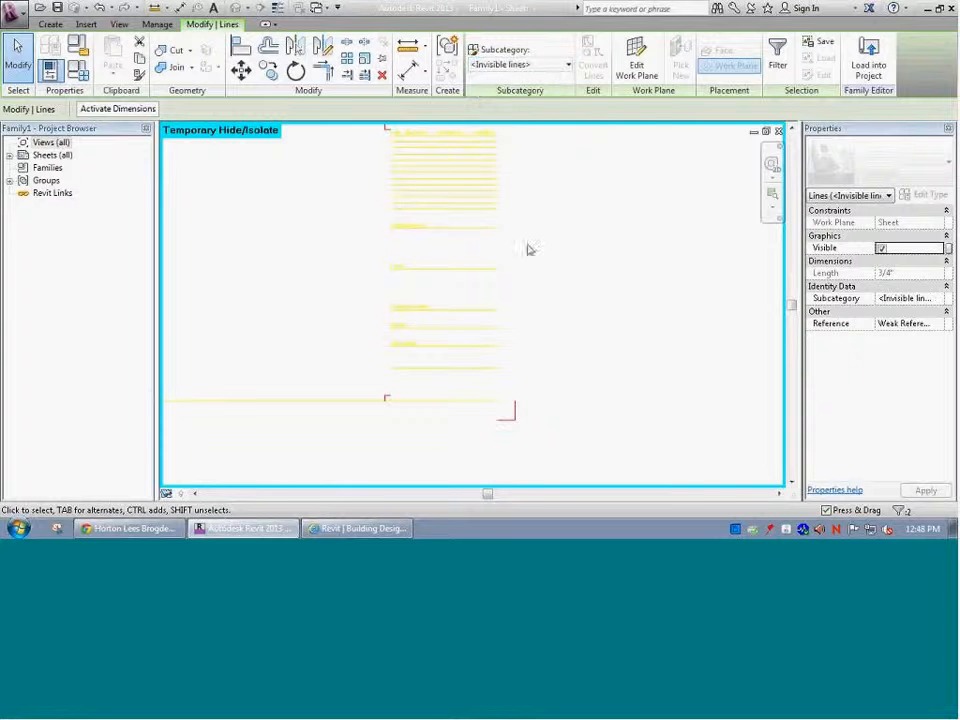
click(181, 493)
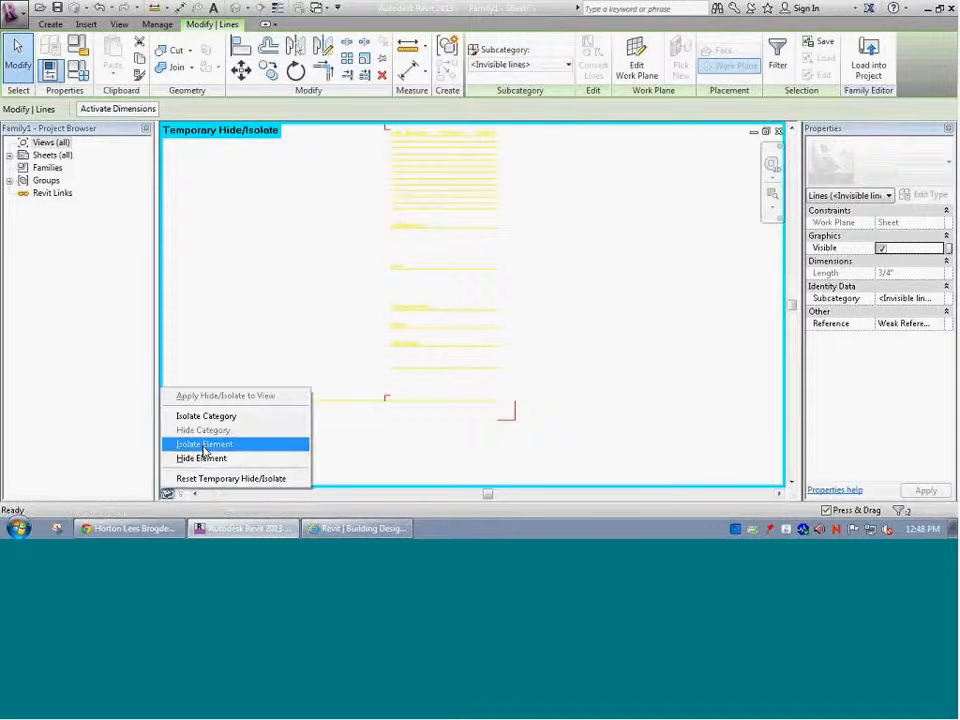
click(203, 458)
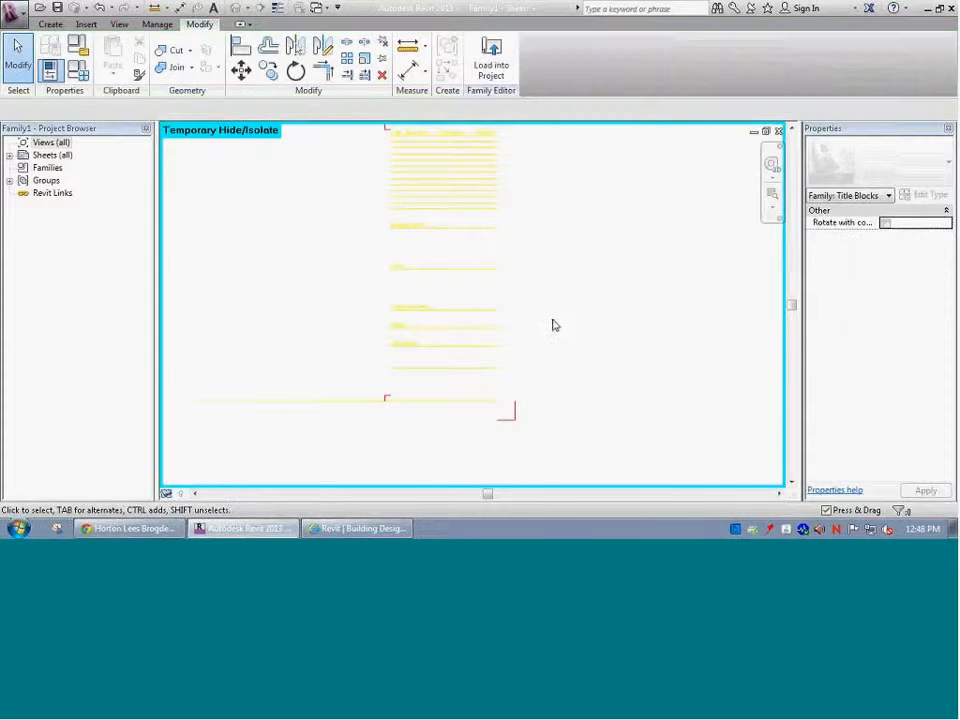
Change the lower-right corner mark's two lines to the <Invisible lines> subcategory
scroll(549, 358, down, 2)
drag(555, 424, 534, 377)
click(514, 65)
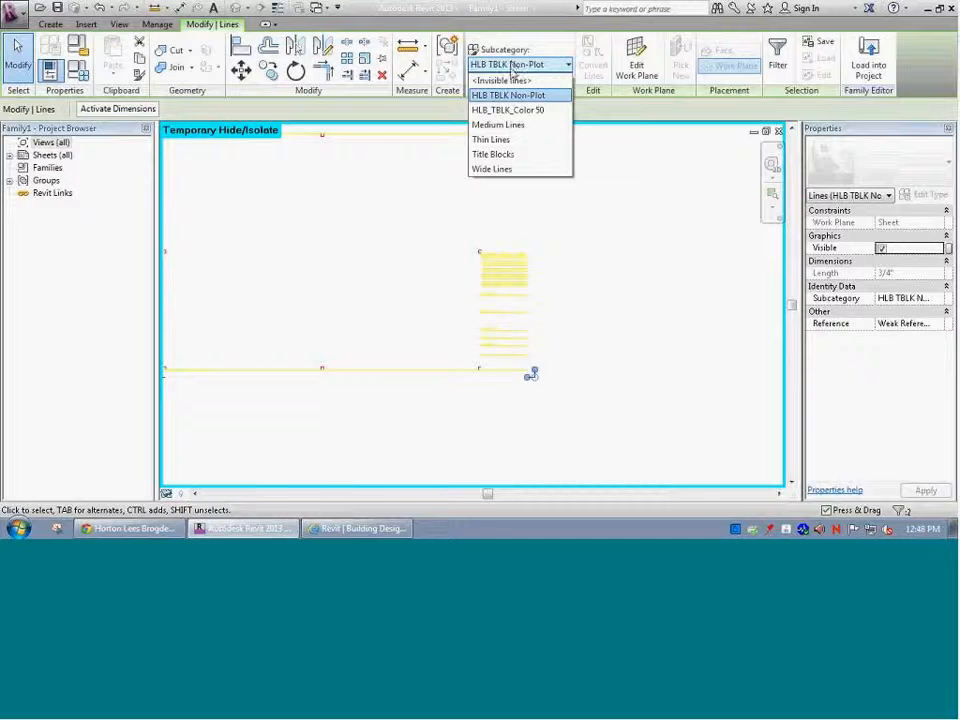
click(507, 80)
click(557, 319)
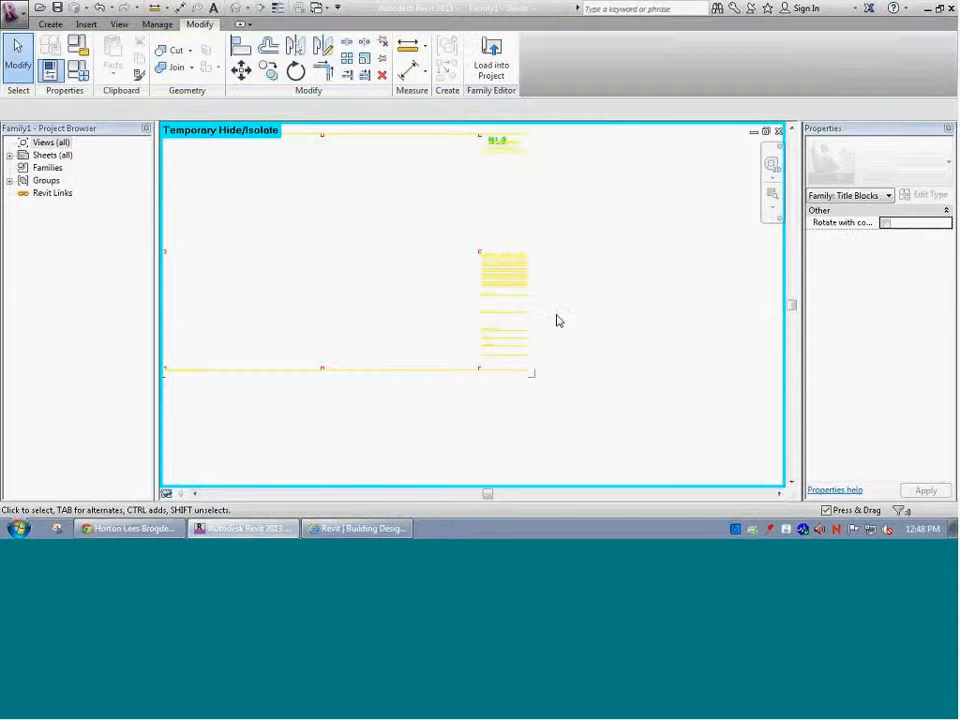
Assign the lower-left corner mark's lines to the <Invisible lines> subcategory and temporarily hide them
scroll(557, 319, down, 3)
scroll(376, 370, up, 4)
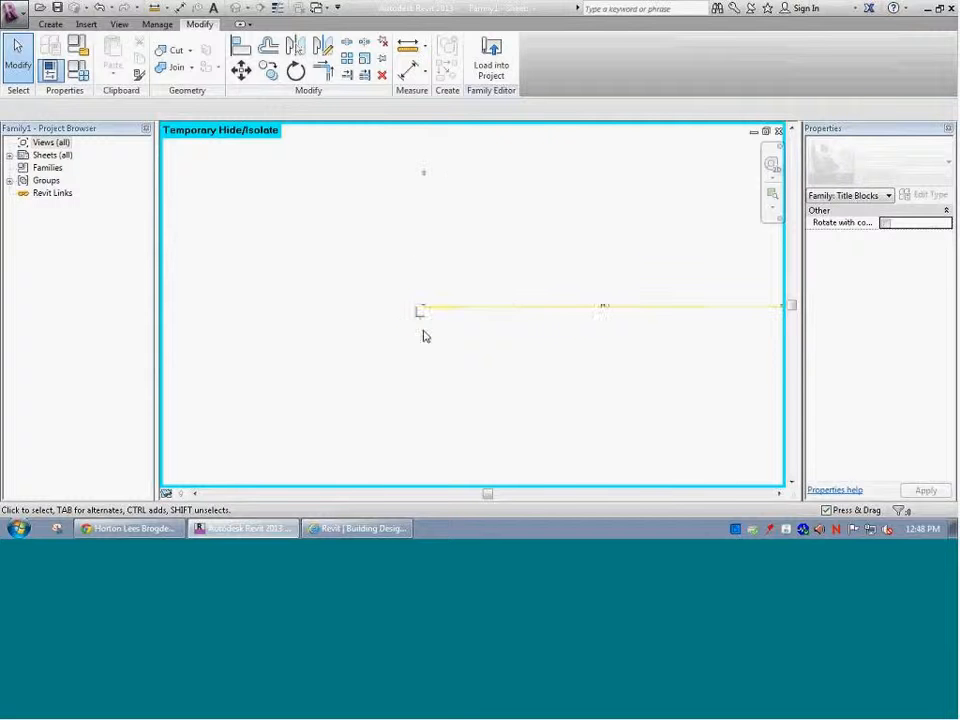
click(419, 309)
click(518, 63)
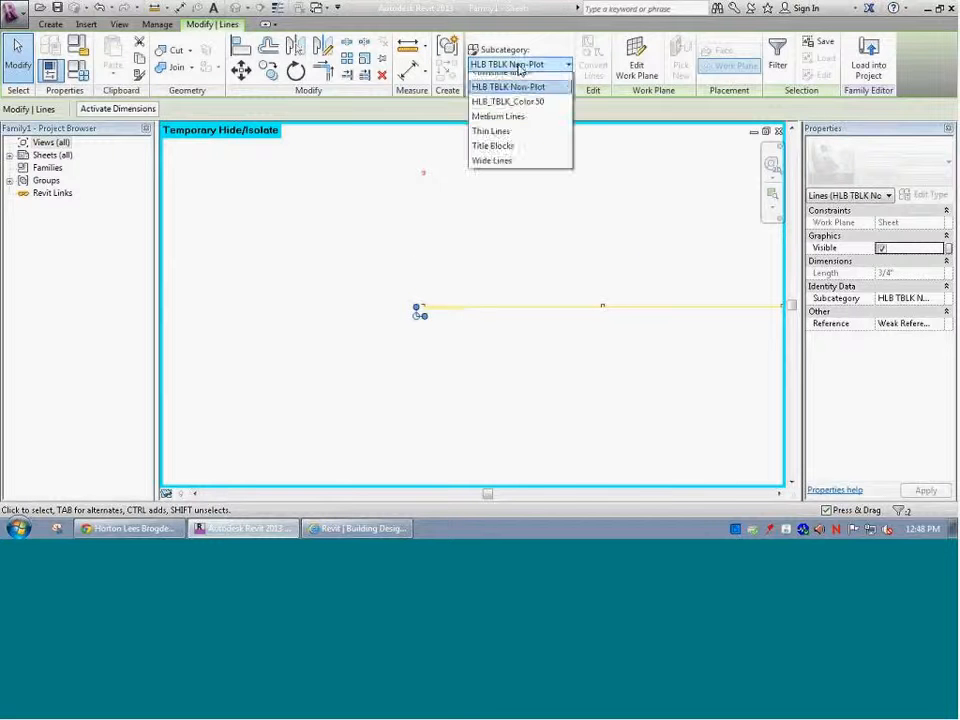
click(521, 80)
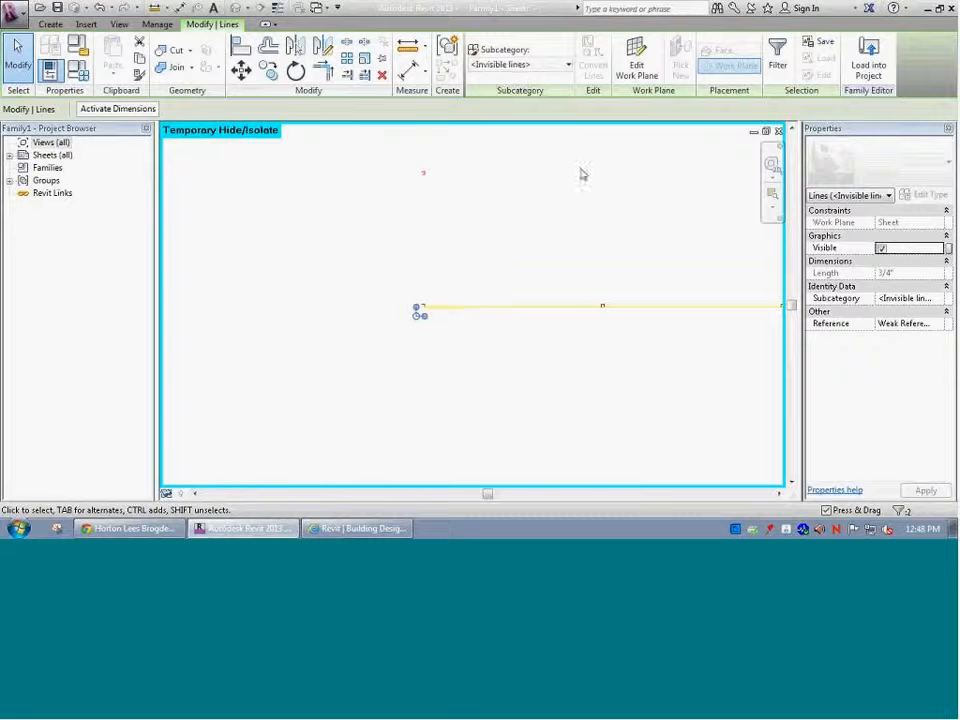
click(167, 493)
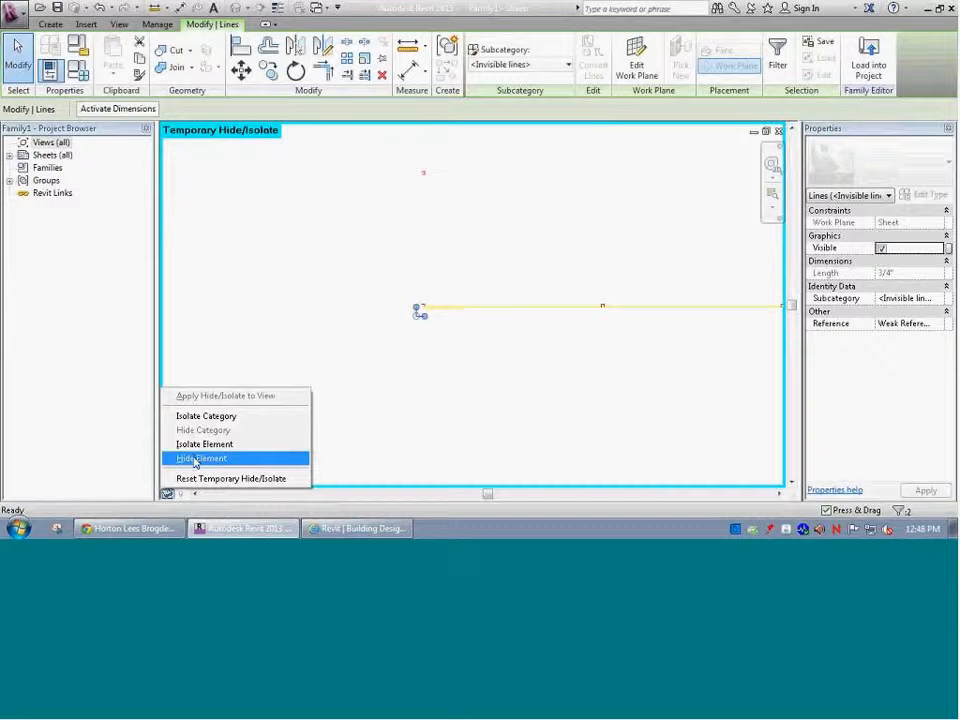
click(195, 459)
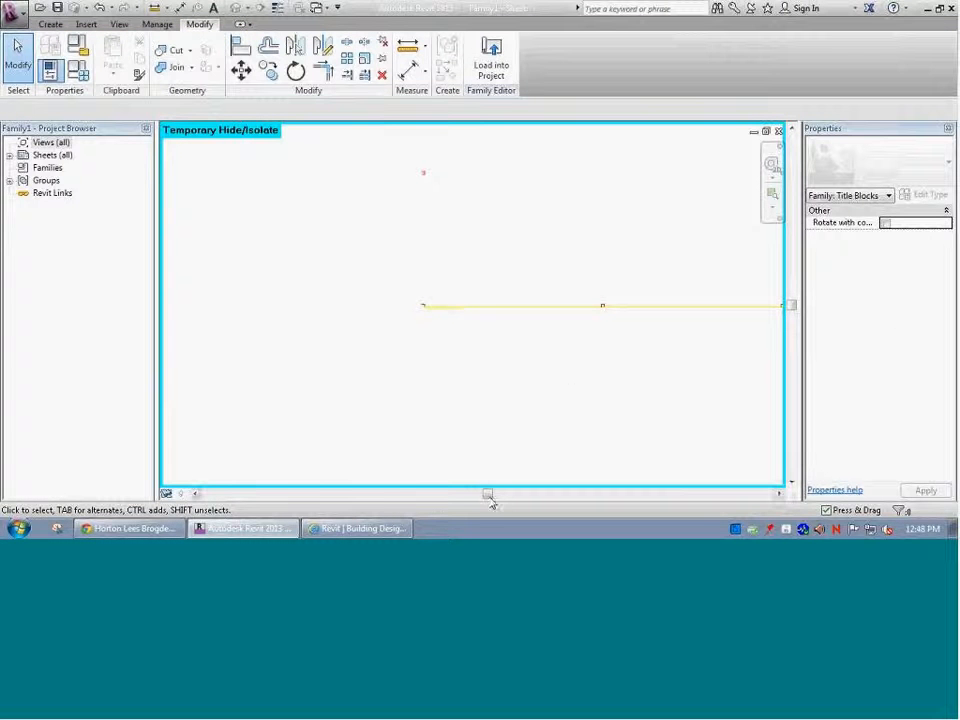
Temporarily hide the lower-right corner mark's lines in the view
drag(490, 496, 566, 494)
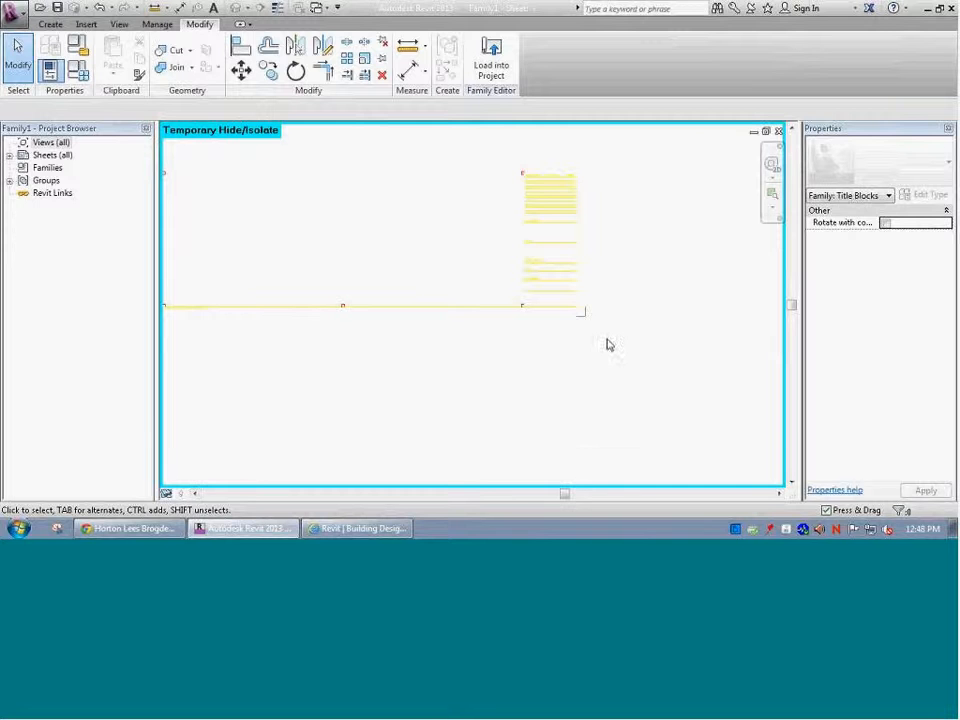
click(581, 314)
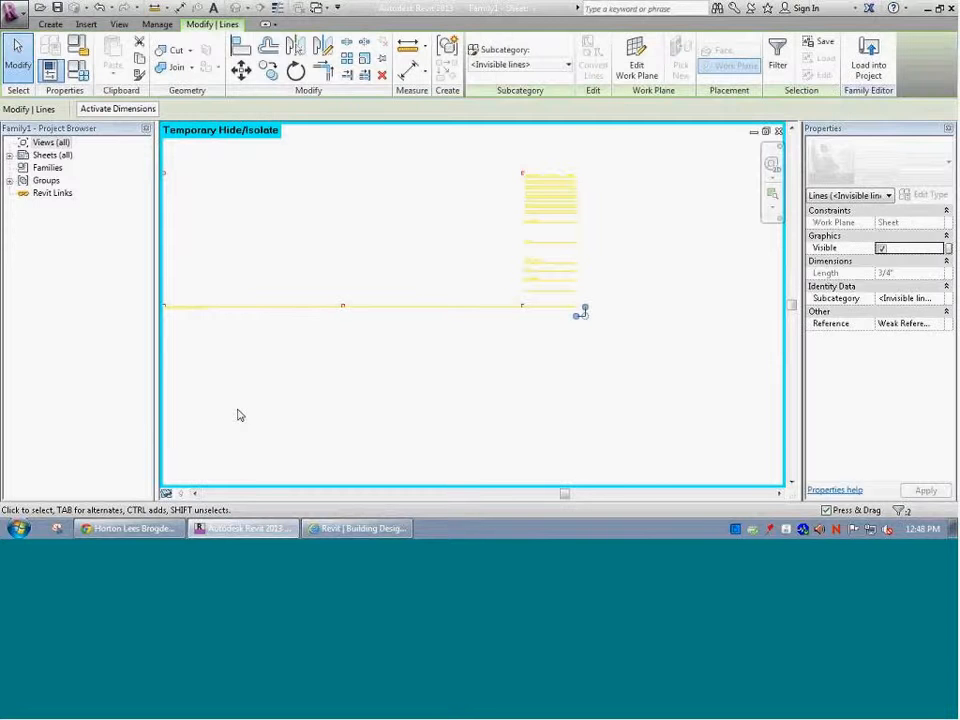
click(167, 494)
click(201, 458)
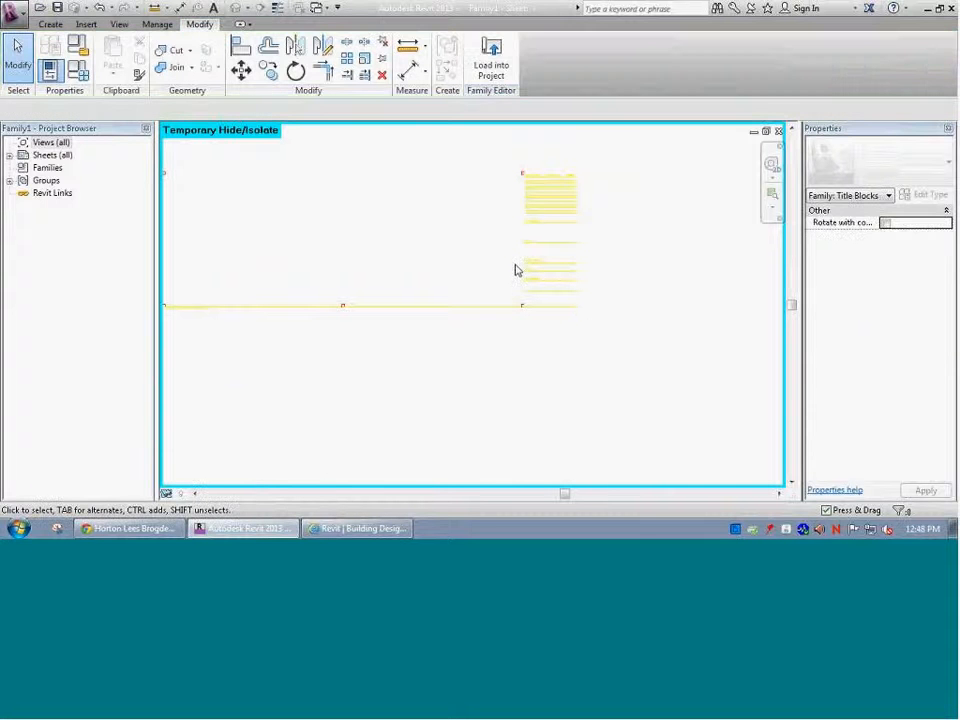
Set the upper-left corner mark's lines to the <Invisible lines> subcategory
scroll(454, 300, up, 10)
scroll(504, 283, down, 14)
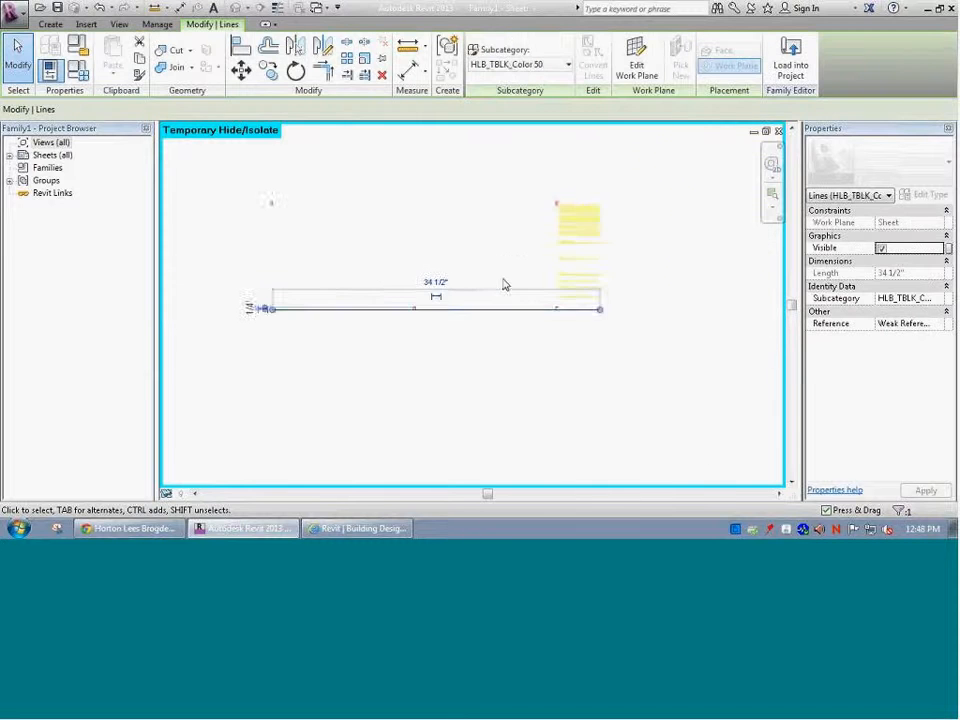
click(407, 197)
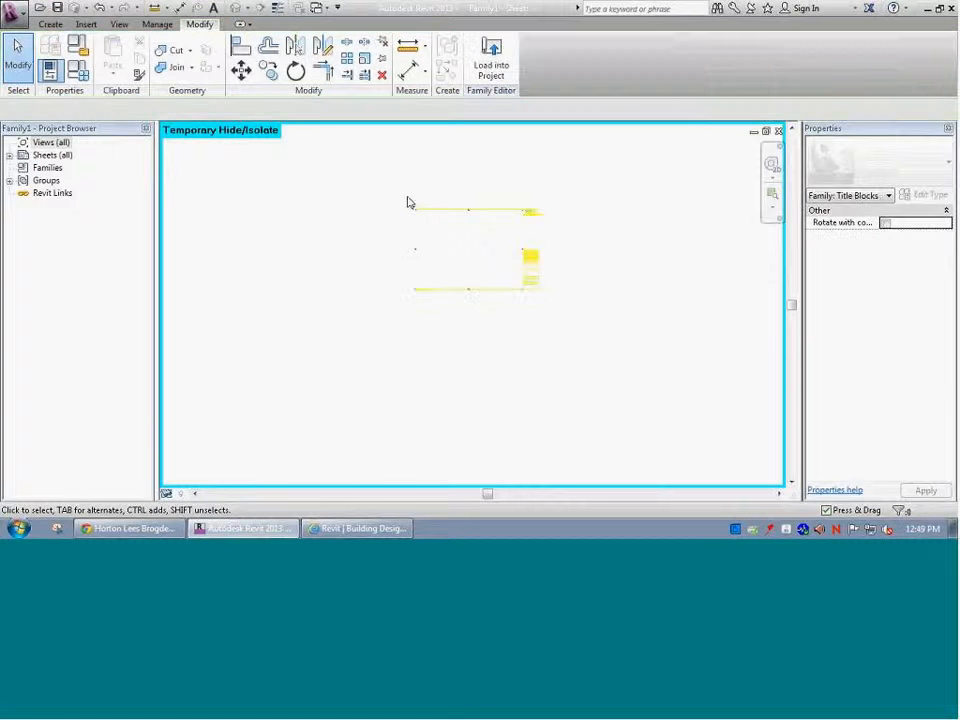
key(z)
key(r)
drag(404, 198, 426, 214)
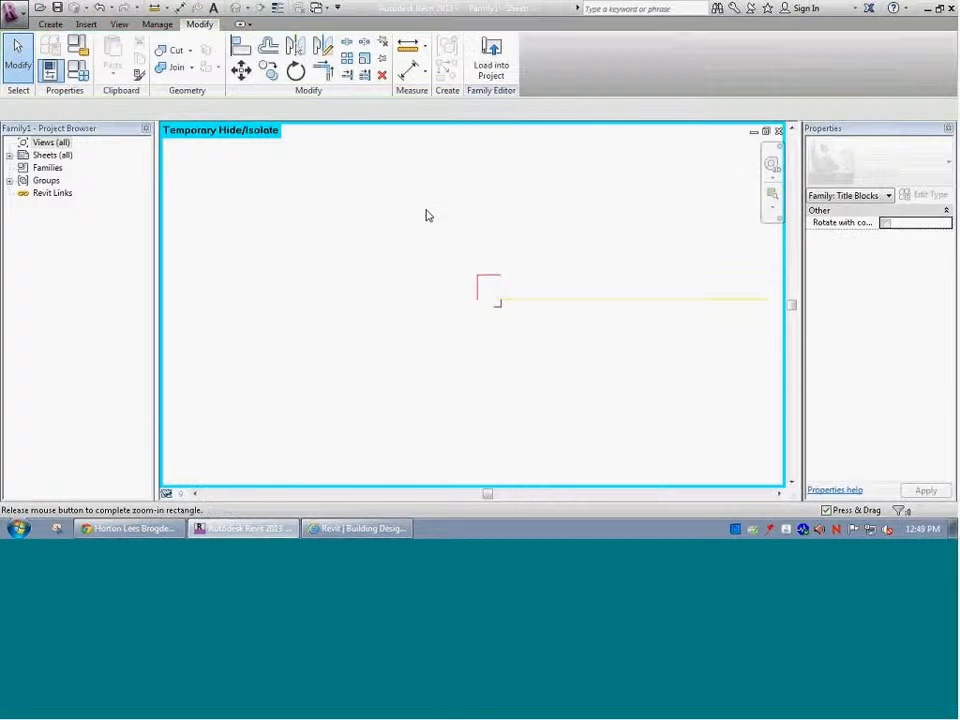
drag(504, 281, 476, 264)
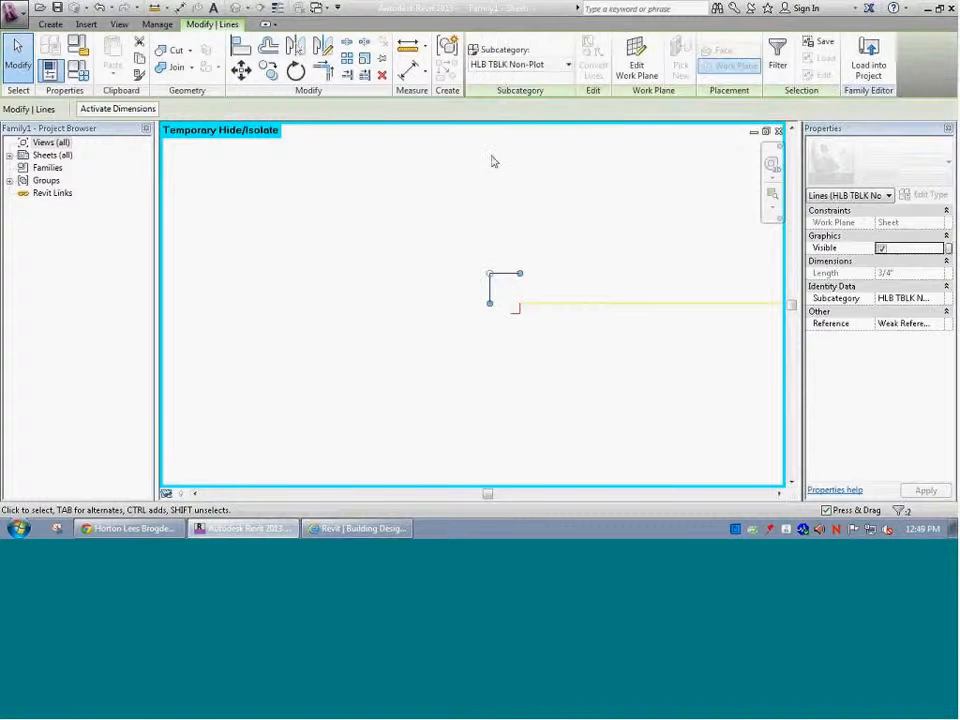
click(505, 68)
click(497, 79)
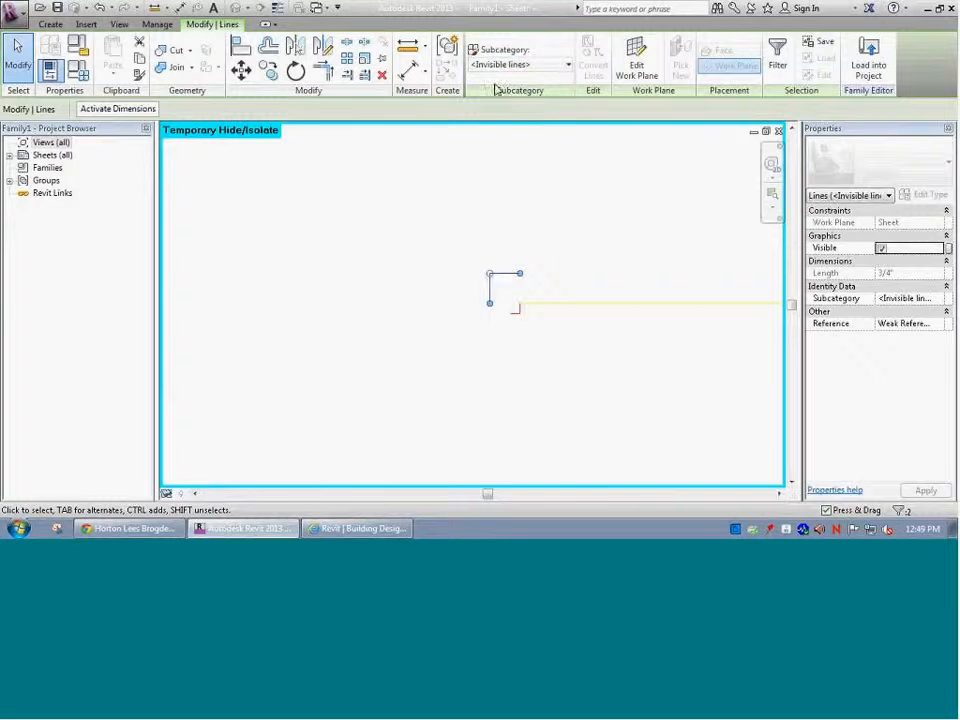
Temporarily hide the upper-left corner mark's lines in the view
click(167, 494)
click(191, 457)
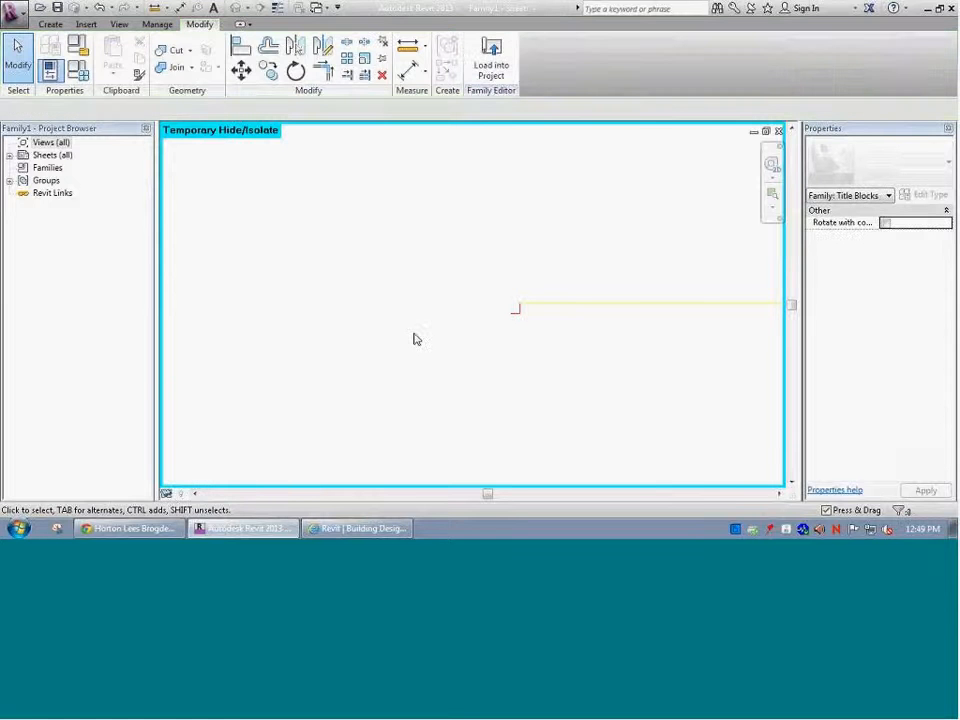
Assign the remaining alignment marks' lines to the <Invisible lines> subcategory, excluding the file-path text note, and temporarily hide them
key(z)
key(a)
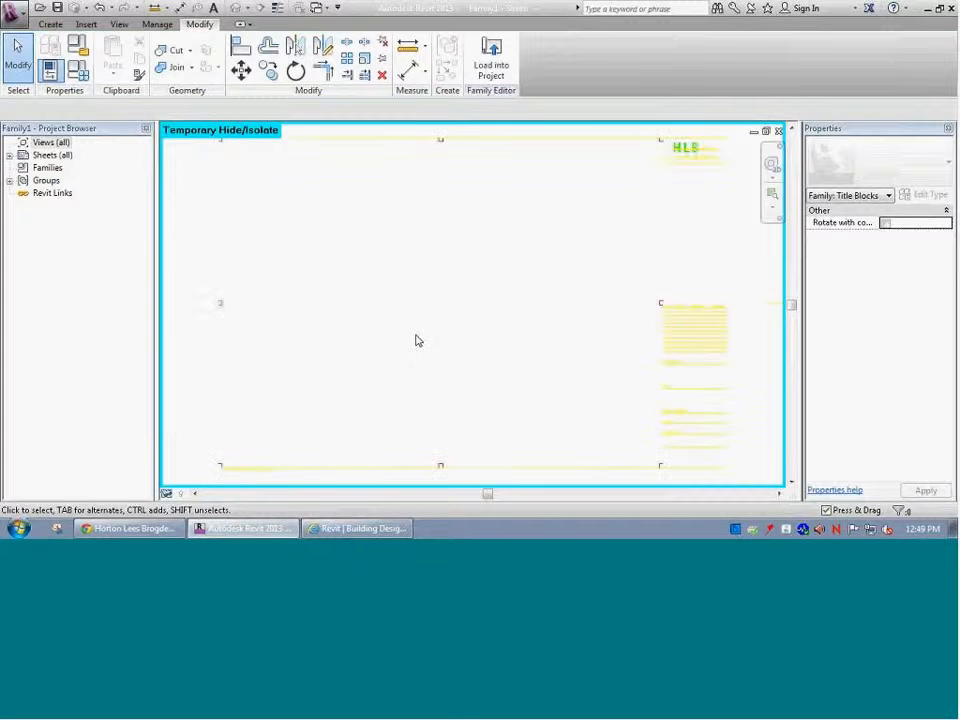
scroll(315, 320, down, 2)
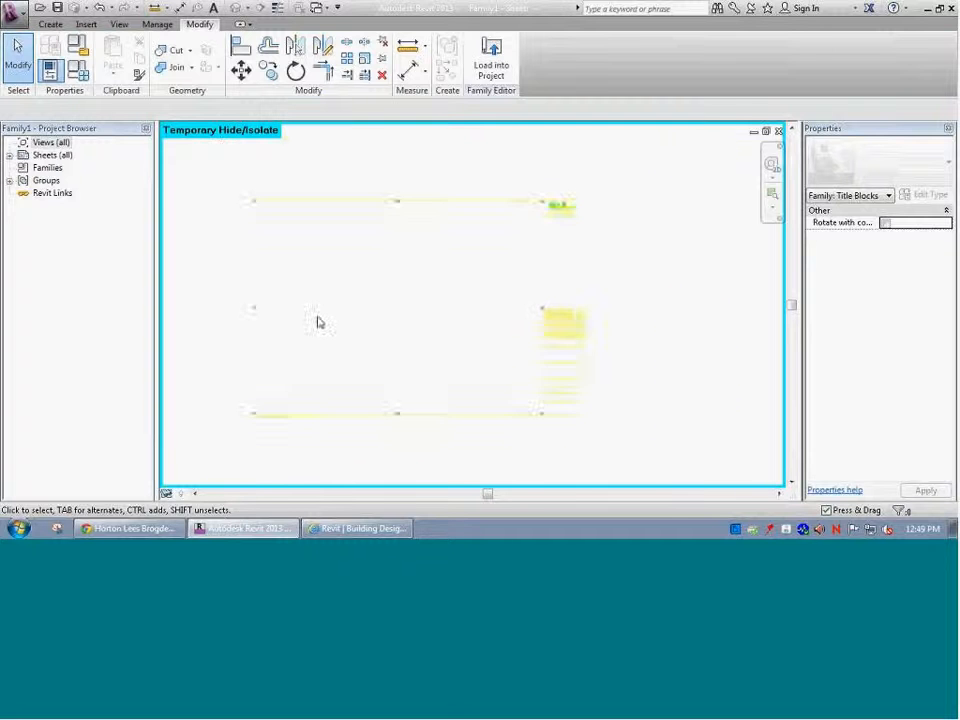
scroll(318, 322, down, 2)
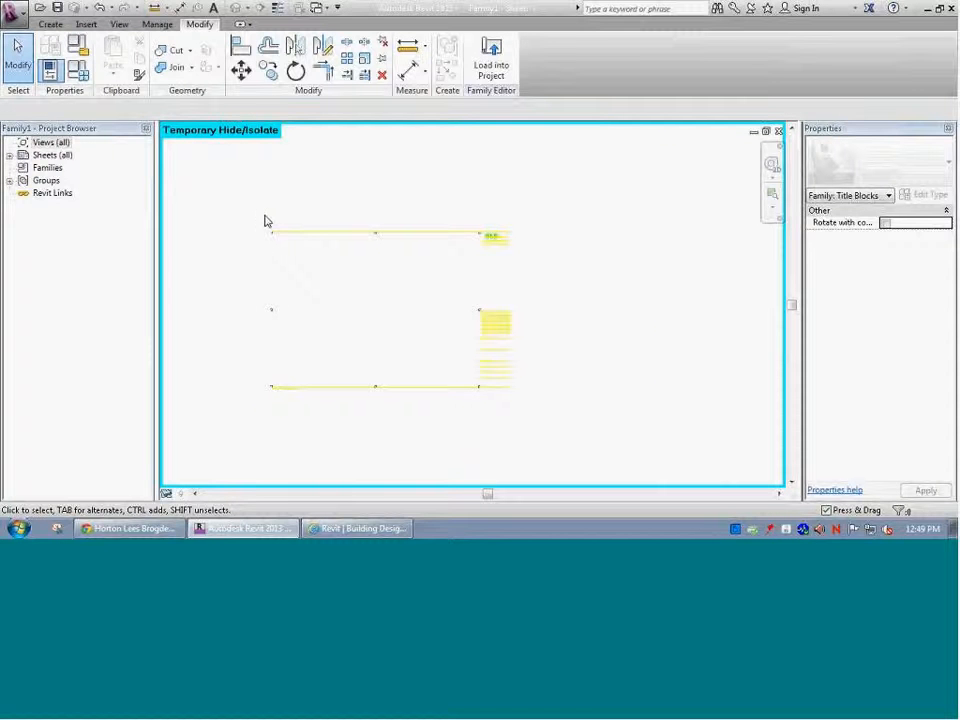
drag(264, 215, 394, 412)
scroll(294, 388, up, 6)
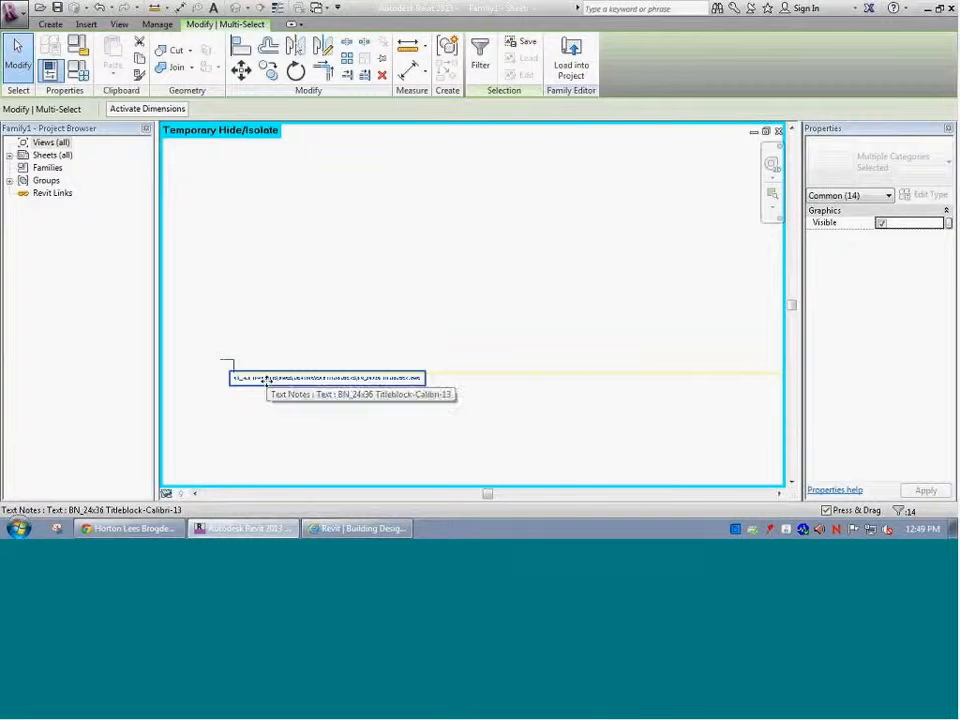
shift+click(276, 386)
scroll(353, 420, down, 5)
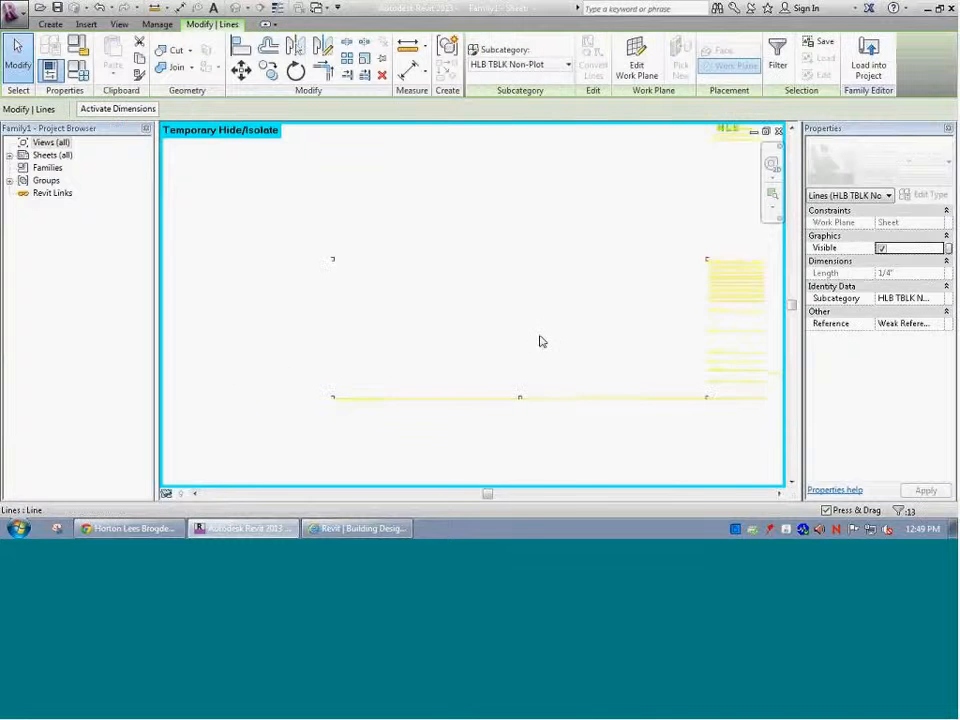
drag(651, 323, 667, 394)
scroll(680, 287, up, 3)
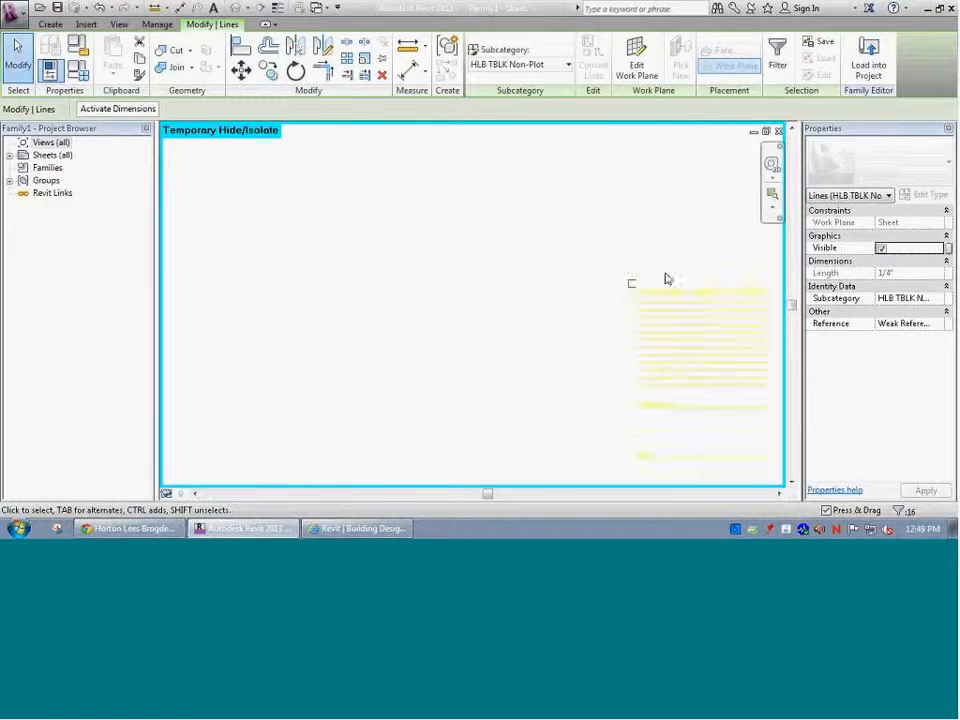
click(517, 67)
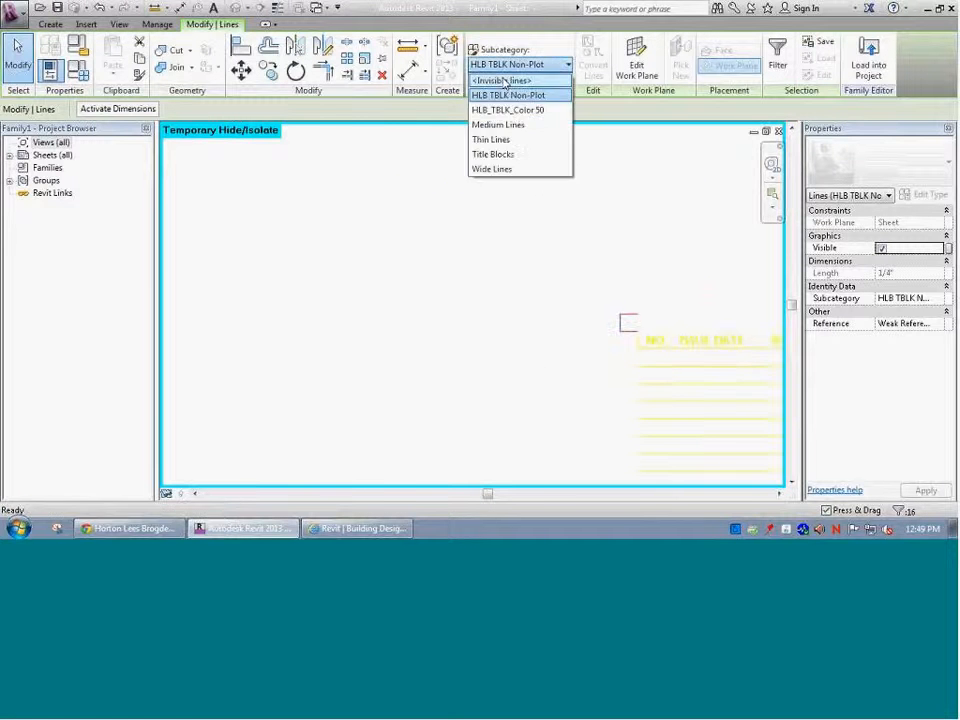
click(503, 81)
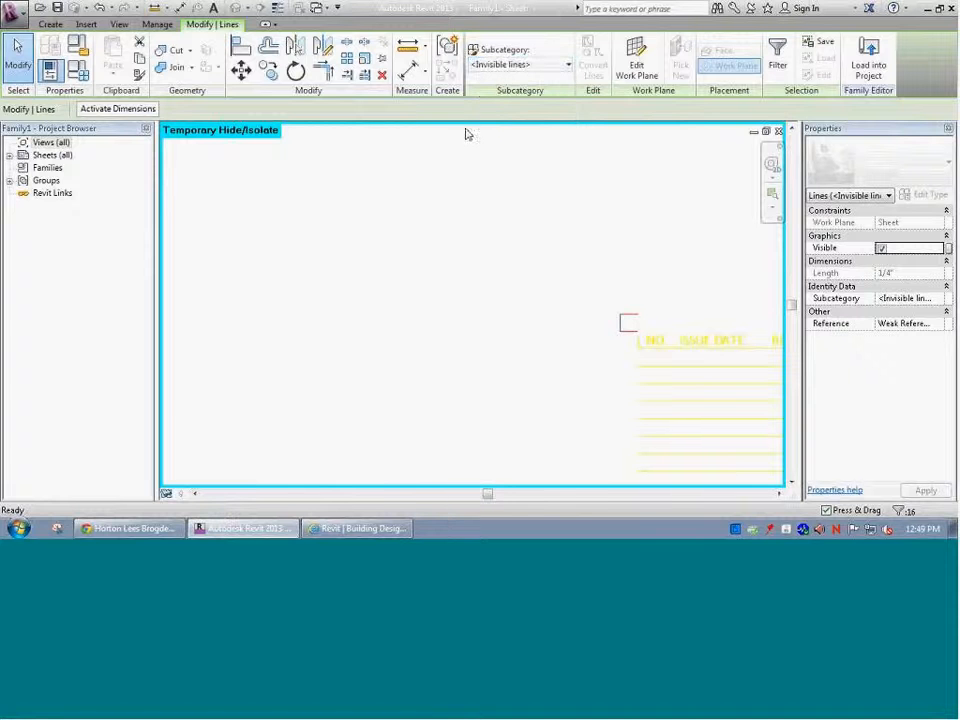
click(167, 495)
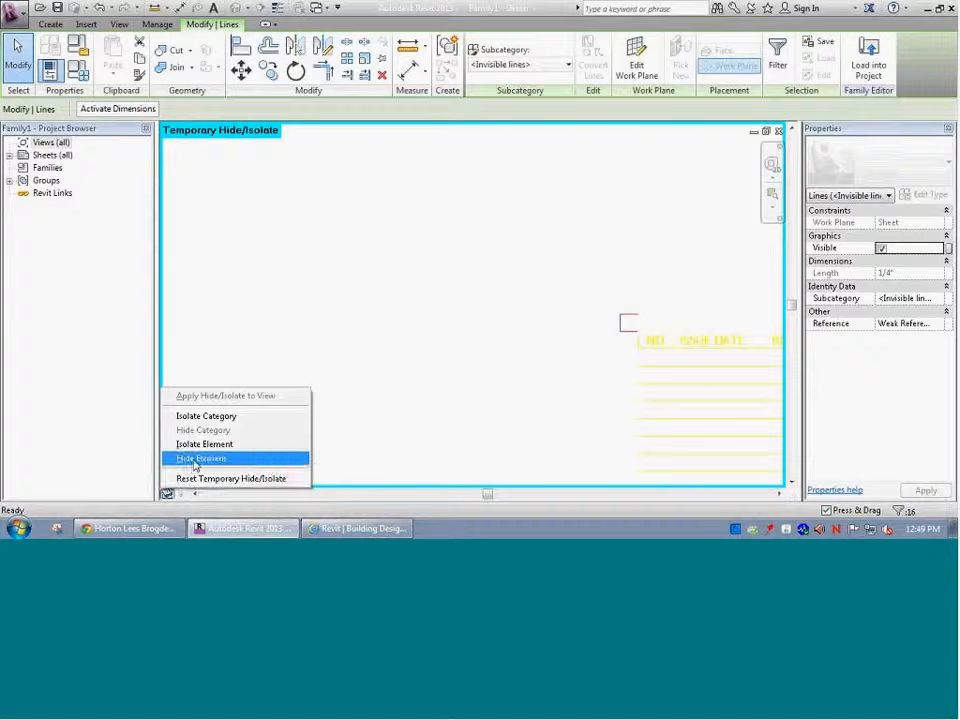
click(200, 458)
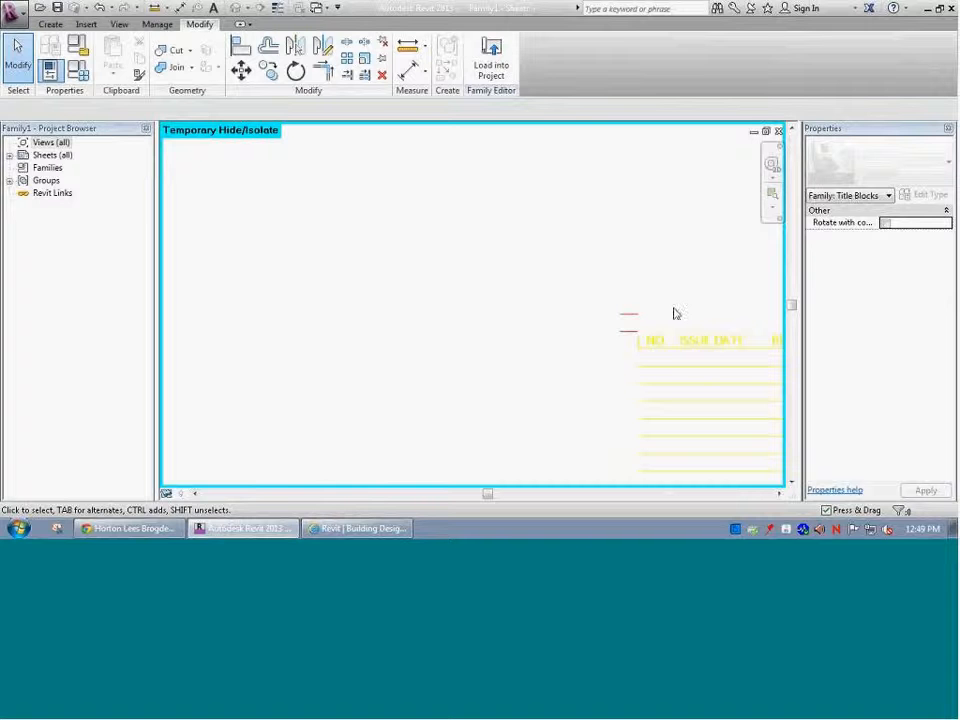
Set the two short horizontal mark lines above the issue table to <Invisible lines> and temporarily hide them
click(626, 316)
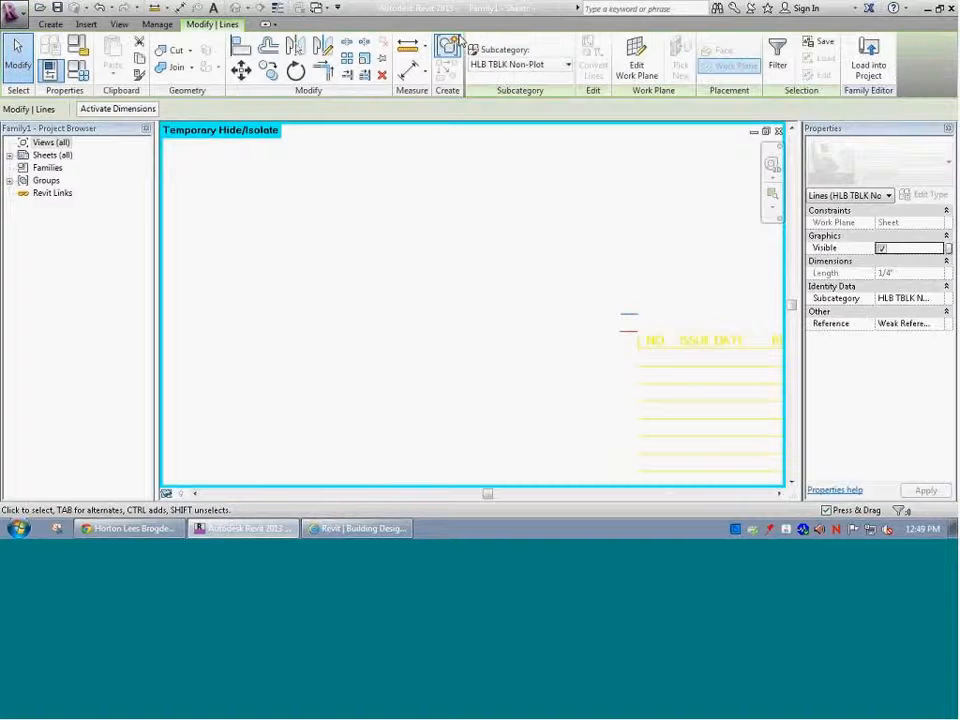
click(520, 64)
click(495, 80)
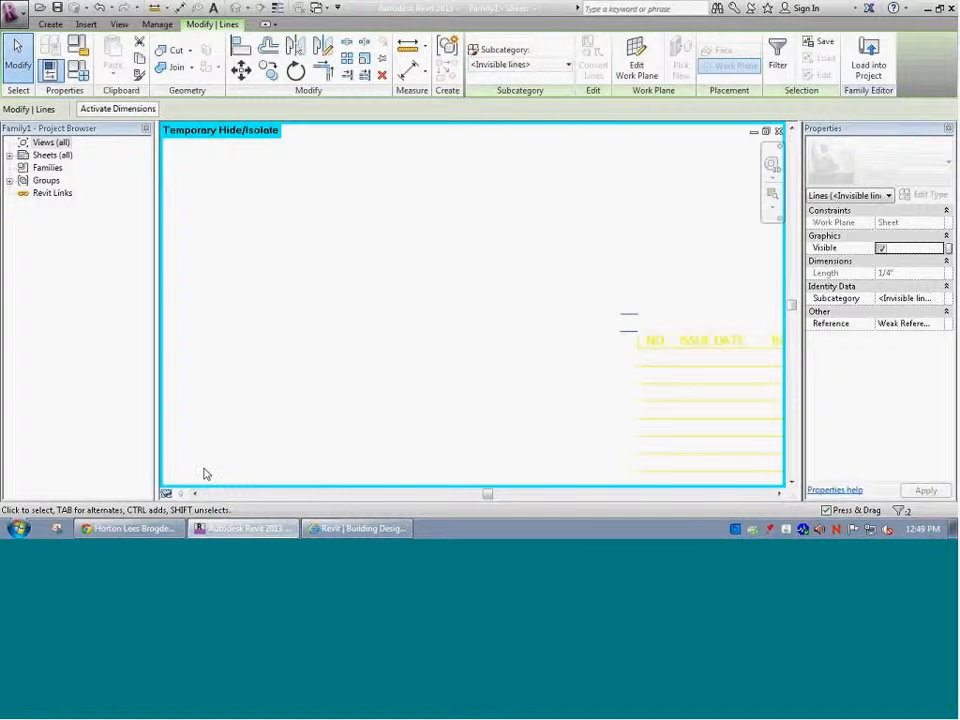
click(168, 494)
click(193, 459)
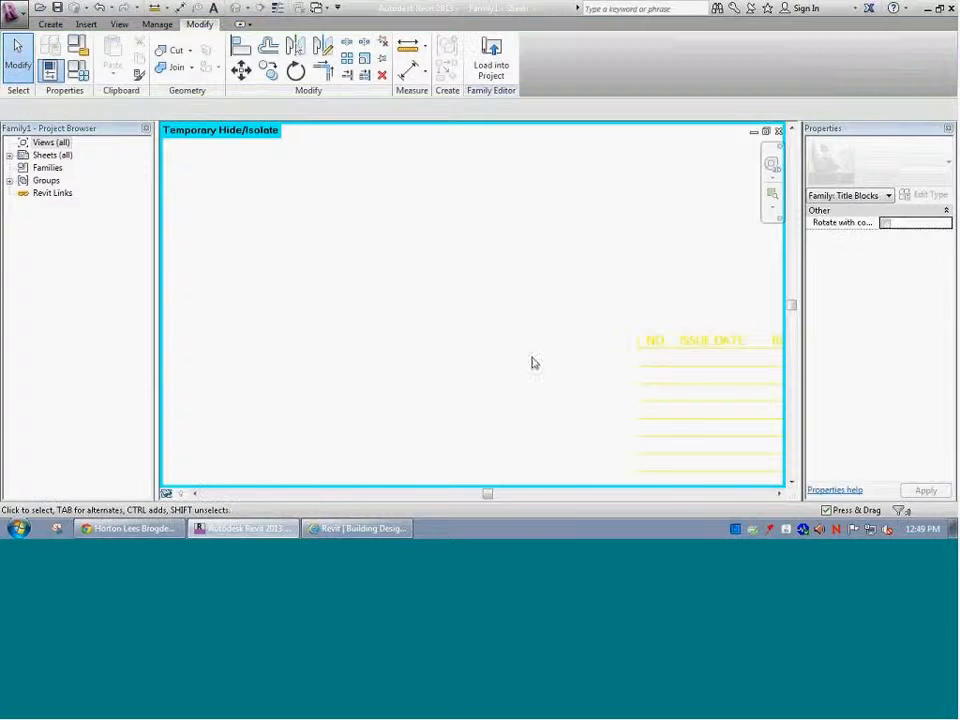
Assign the two leftover short lines at the title strip's upper and lower ends to <Invisible lines> and temporarily hide them
key(z)
key(a)
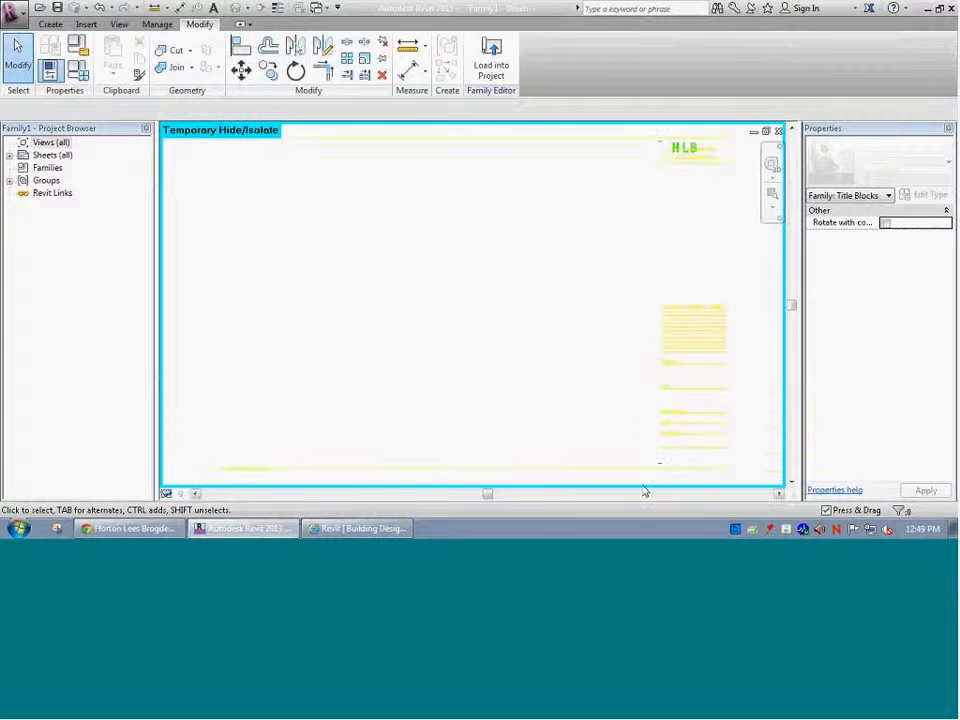
drag(669, 478, 673, 484)
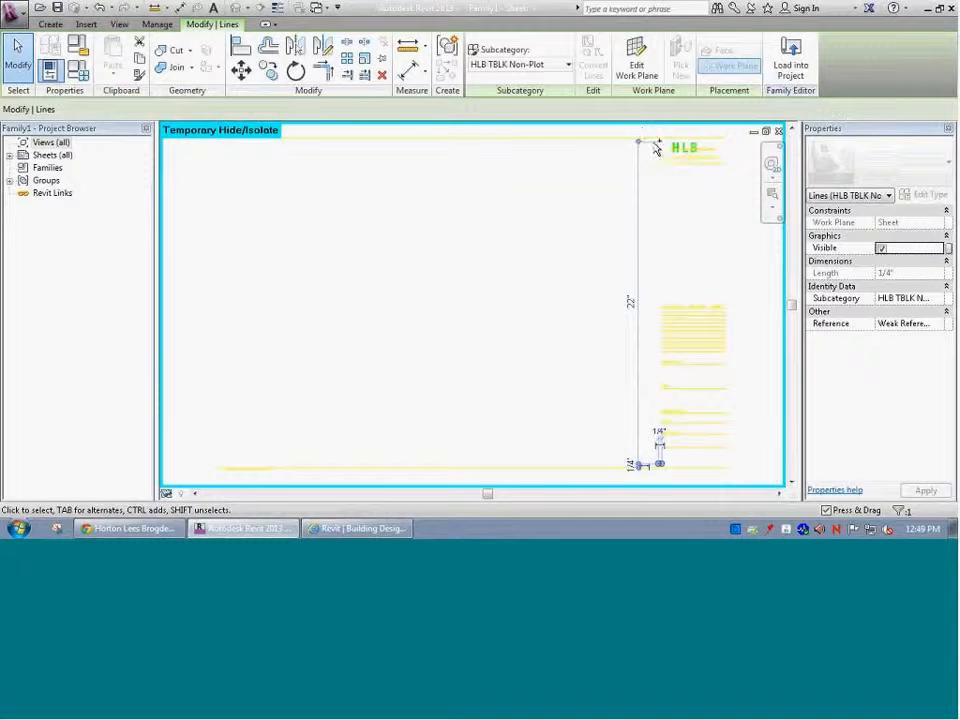
drag(646, 137, 675, 150)
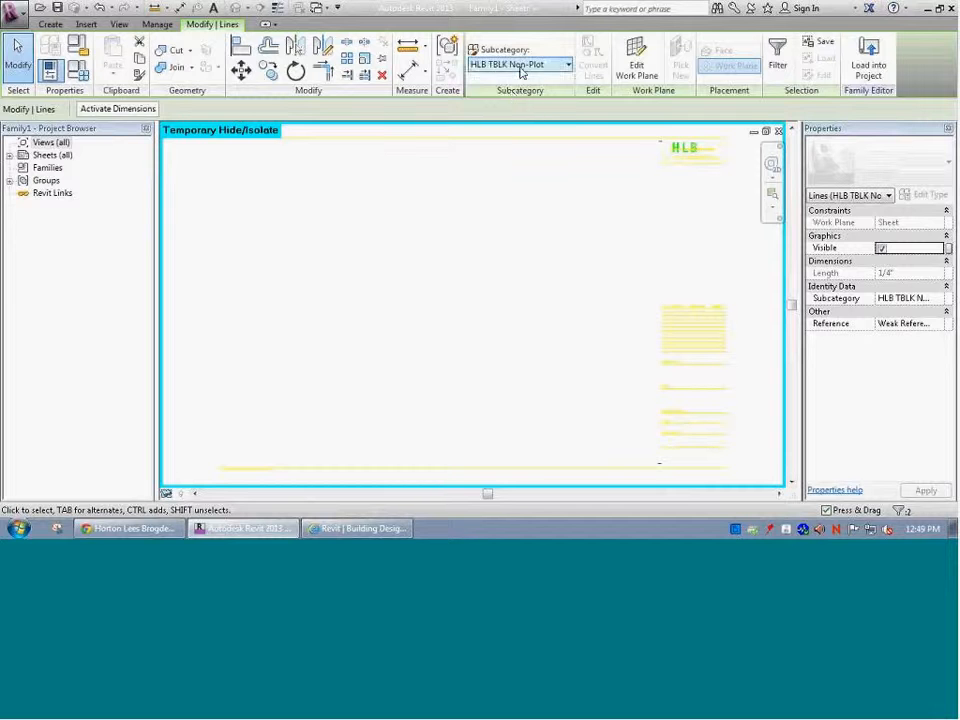
click(519, 65)
click(500, 80)
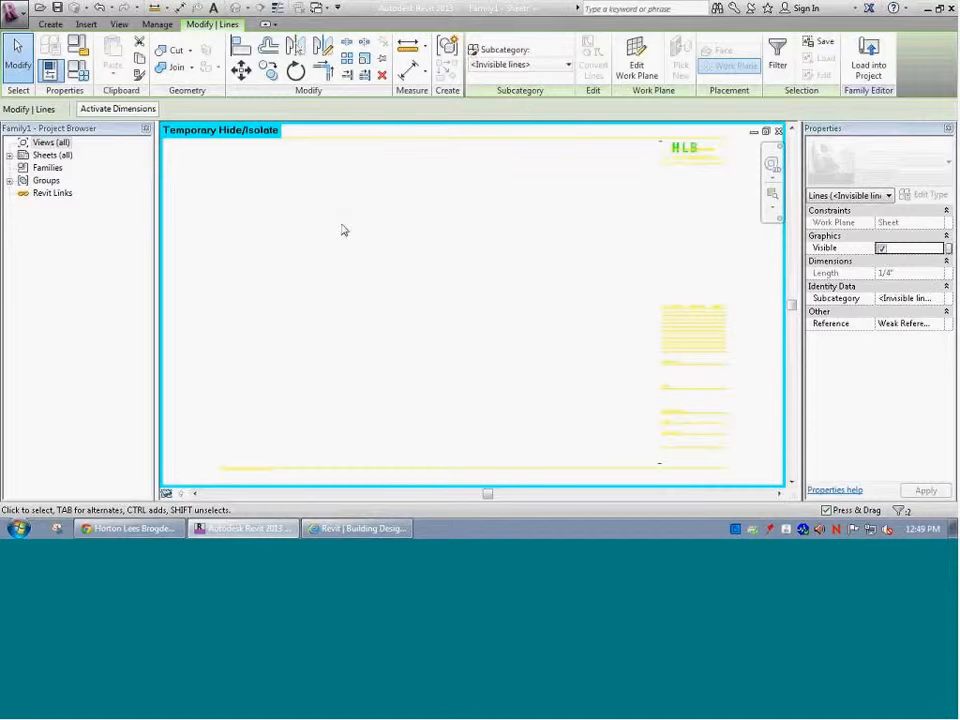
click(170, 494)
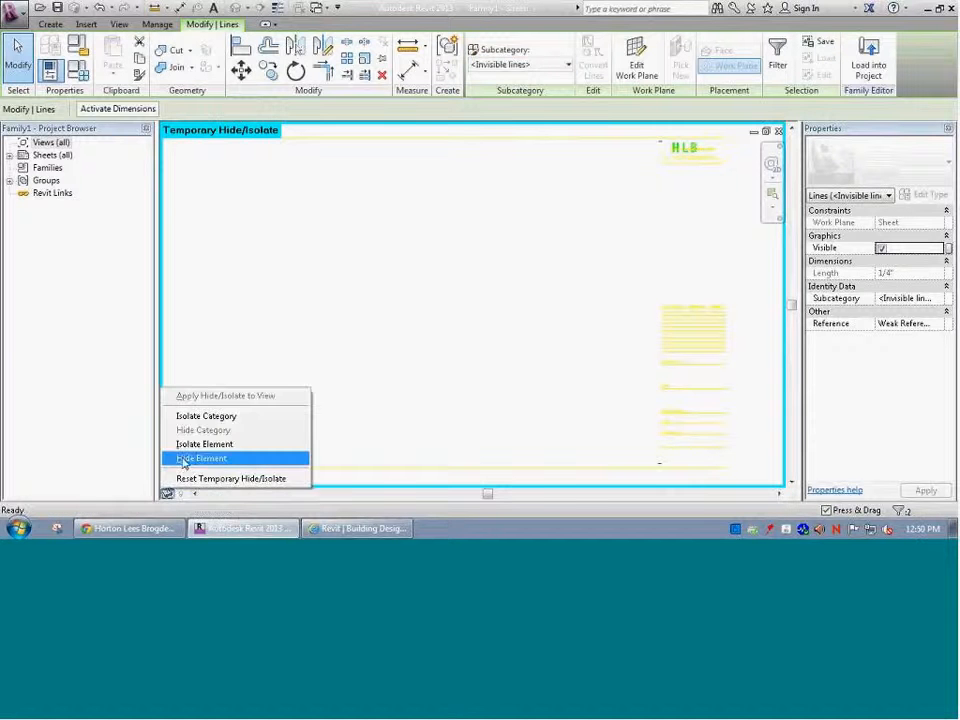
click(180, 458)
Filter the whole title block selection to only the HLB_TBLK_Color 50 lines and assign them to the Title Blocks subcategory
scroll(428, 349, down, 4)
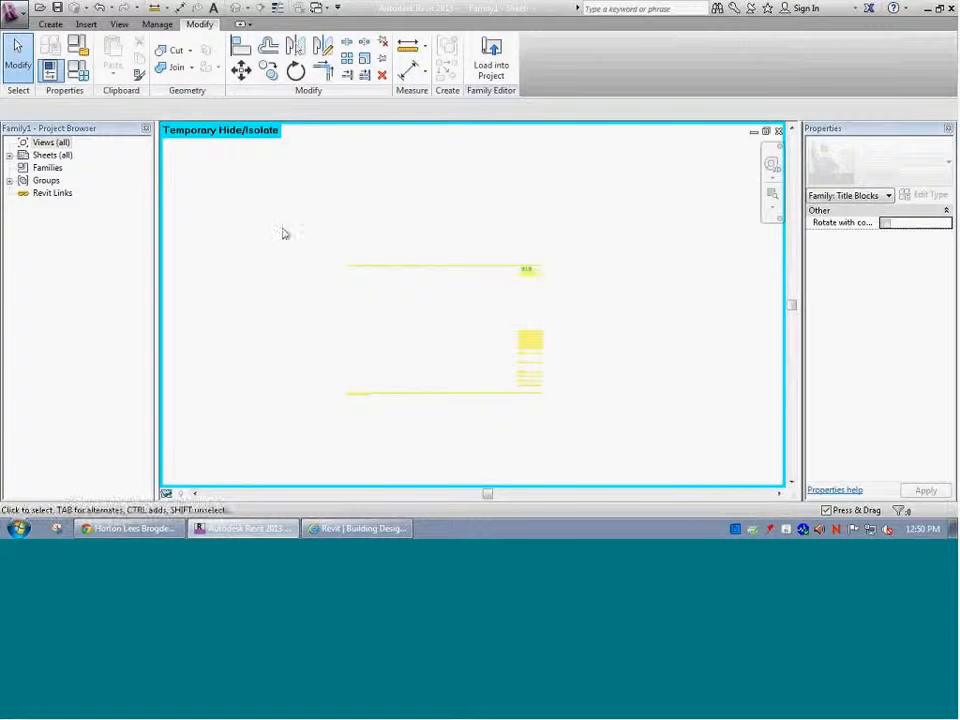
drag(282, 233, 561, 442)
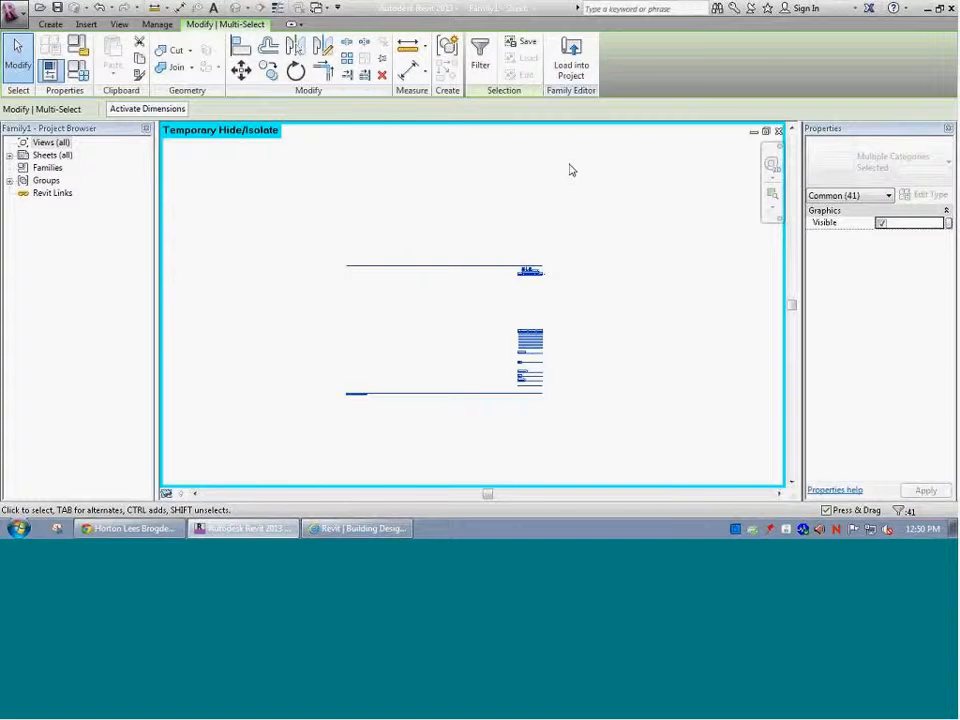
click(480, 57)
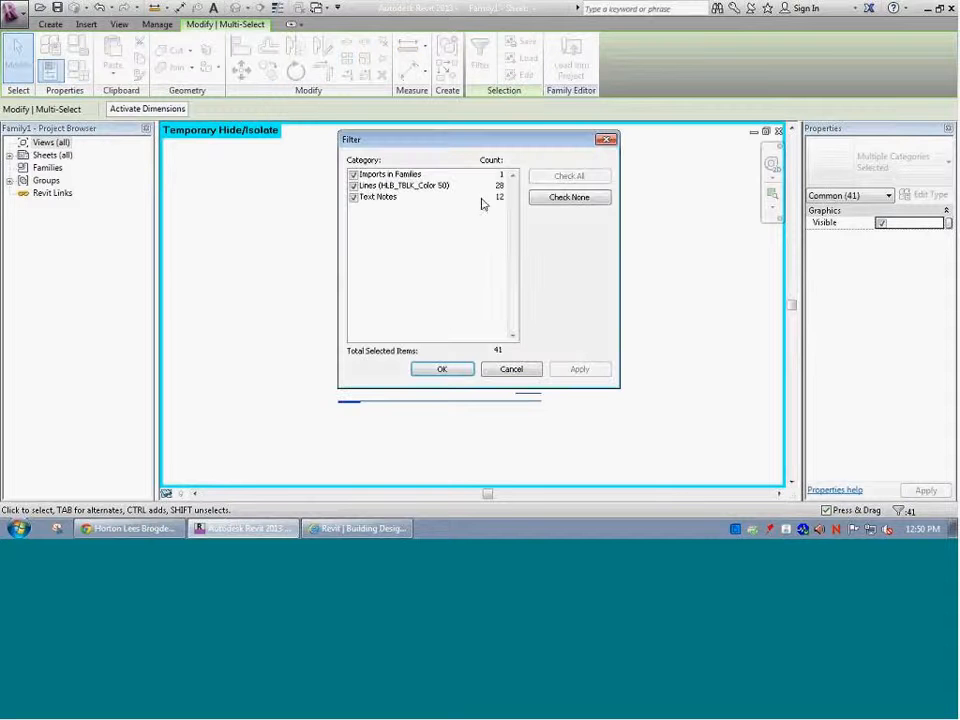
click(354, 197)
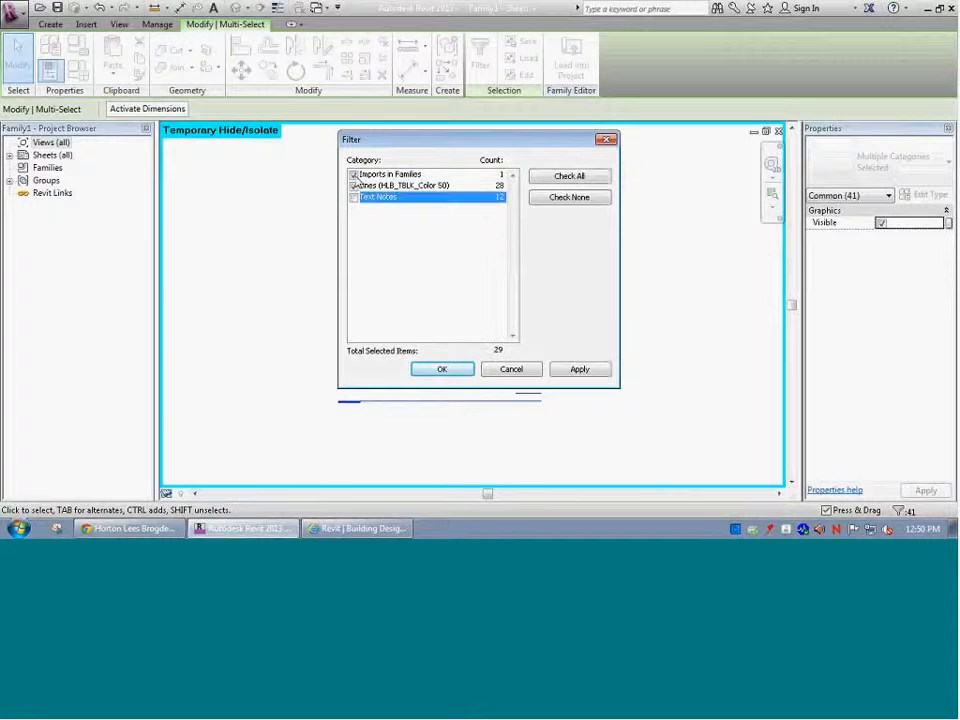
click(354, 174)
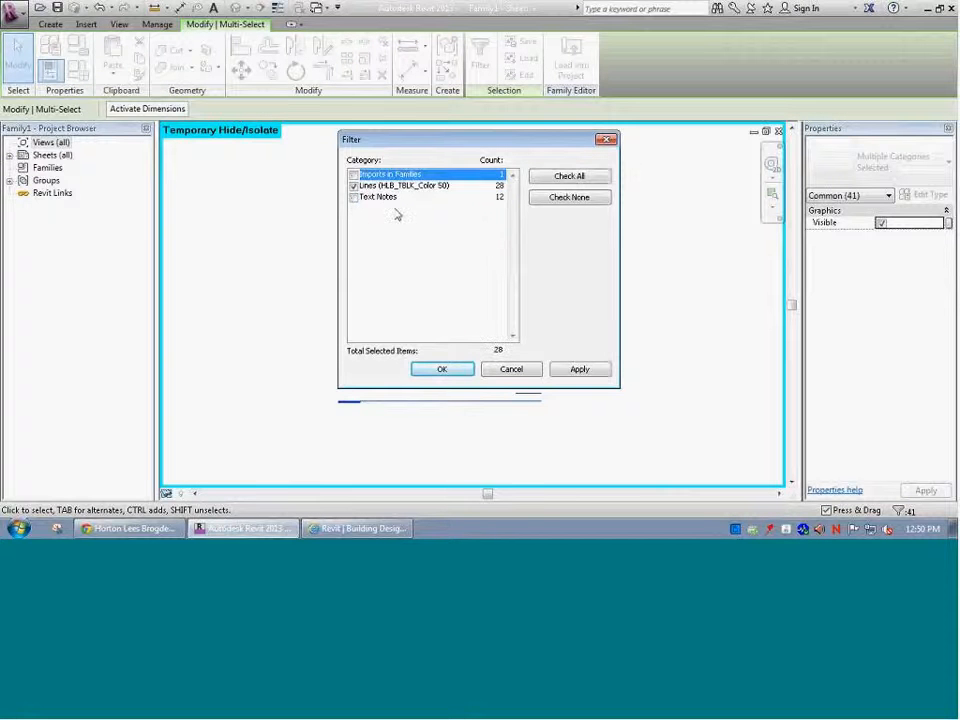
click(442, 369)
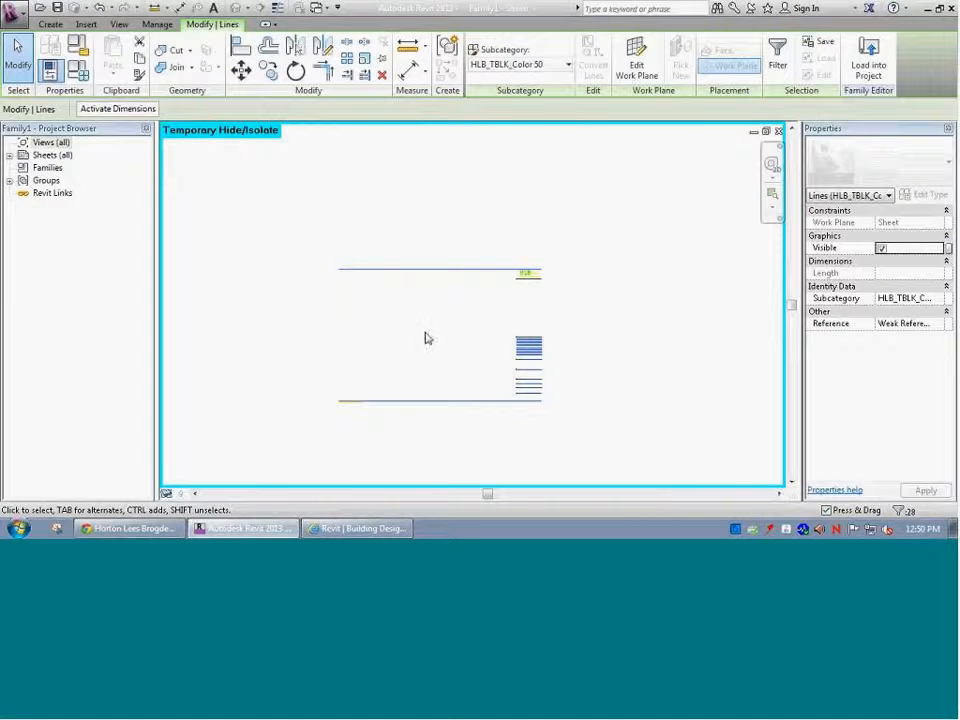
click(506, 64)
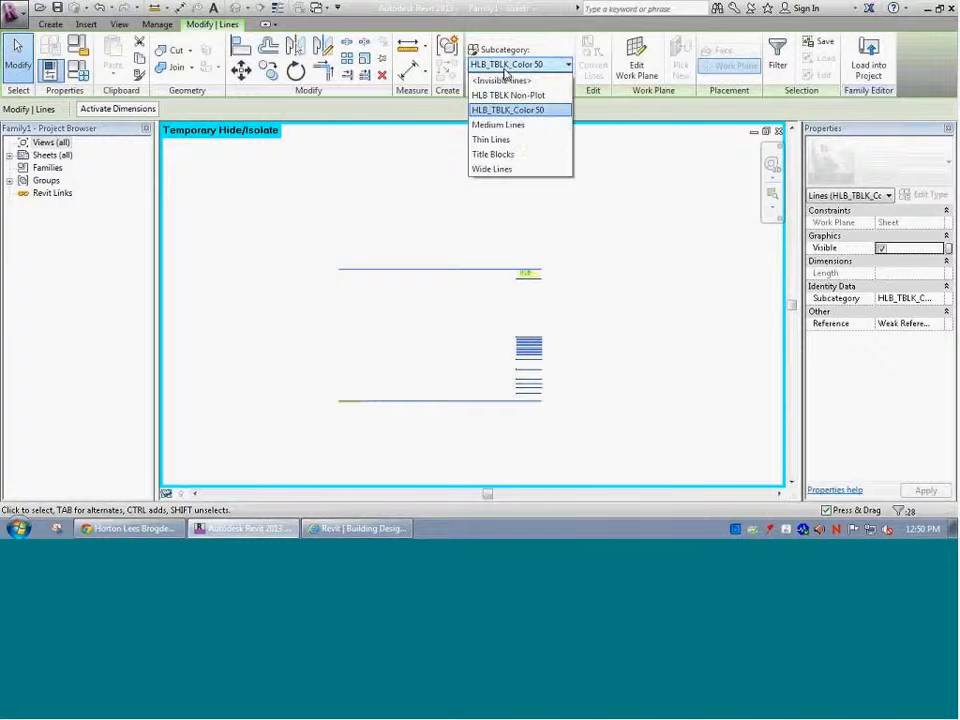
click(494, 155)
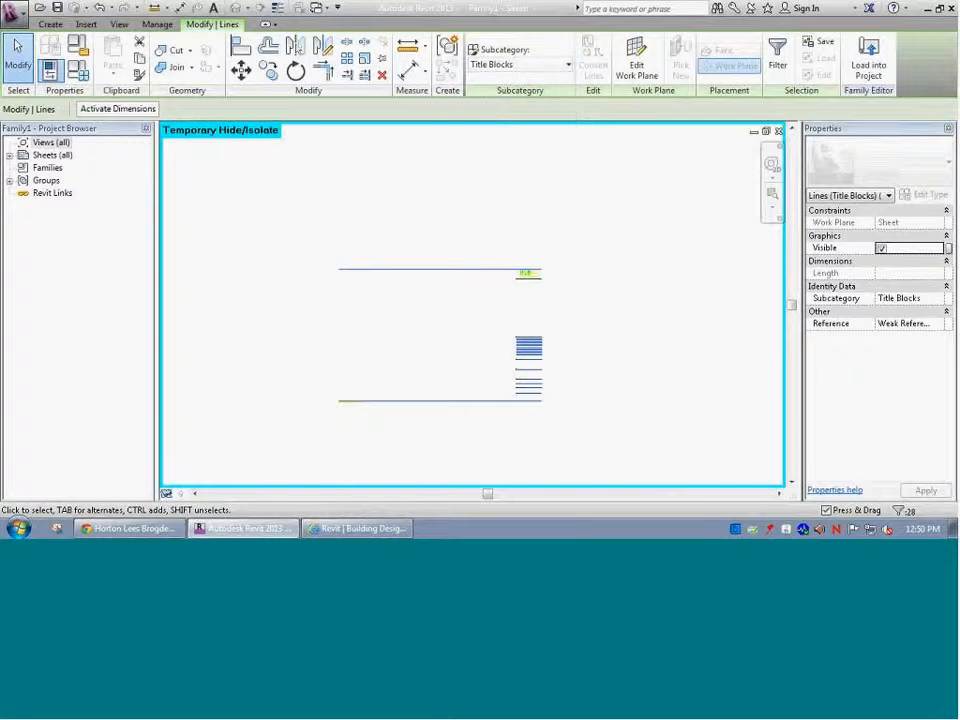
click(587, 379)
scroll(538, 347, up, 8)
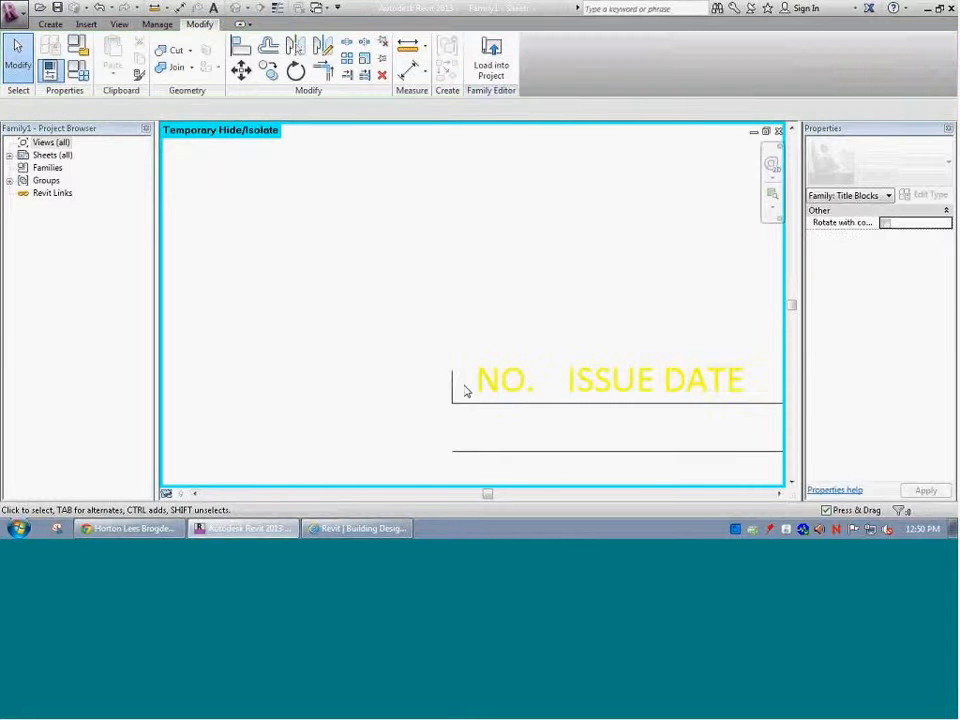
click(452, 386)
scroll(424, 390, down, 5)
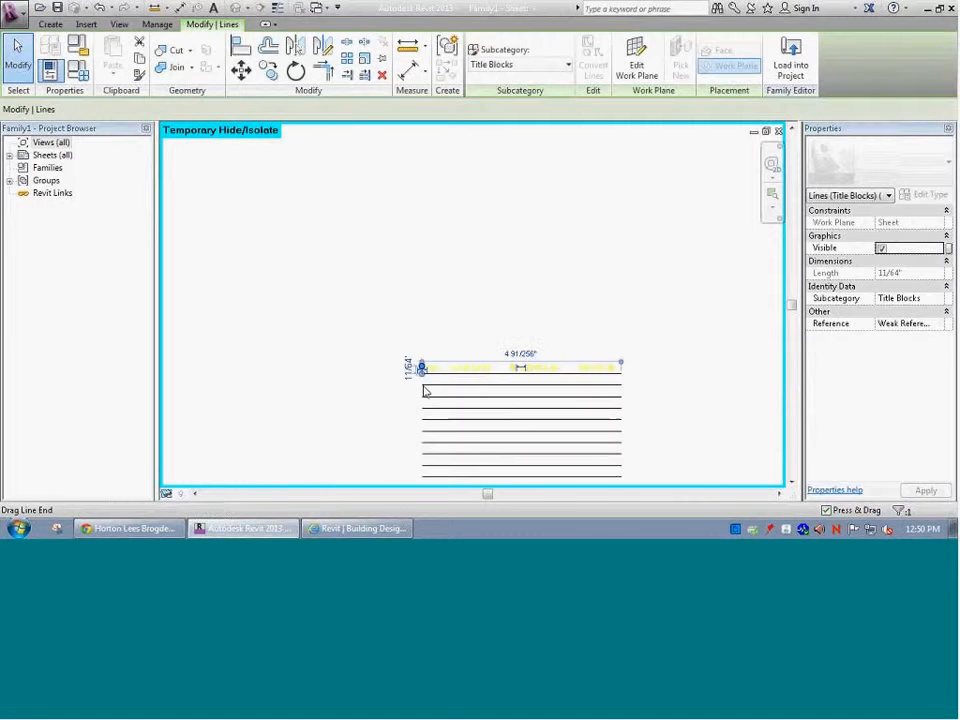
scroll(430, 458, up, 6)
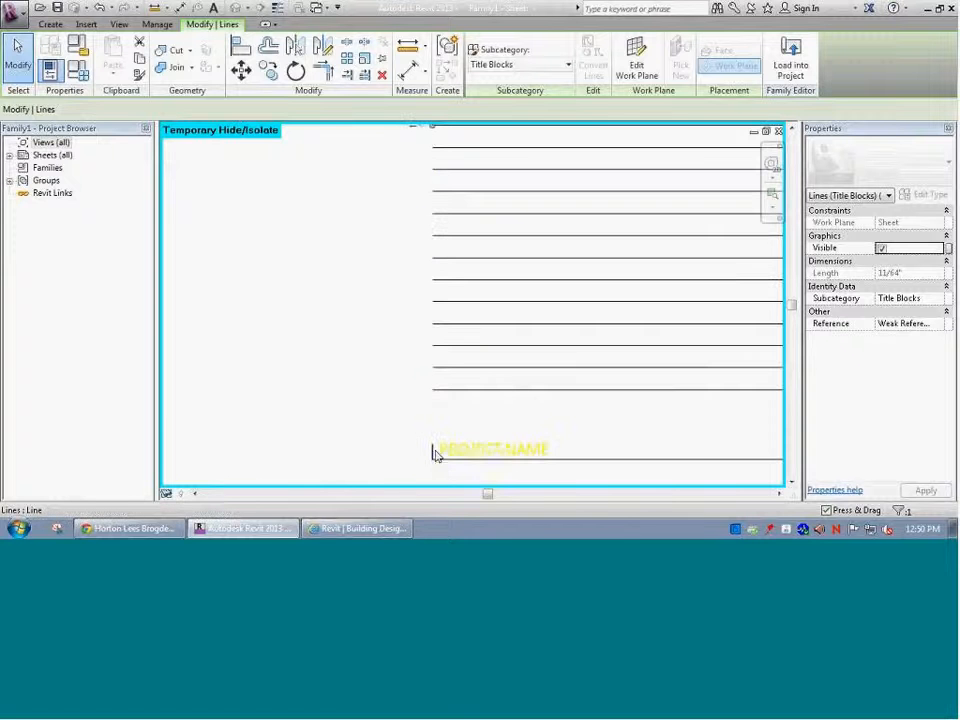
scroll(405, 435, down, 5)
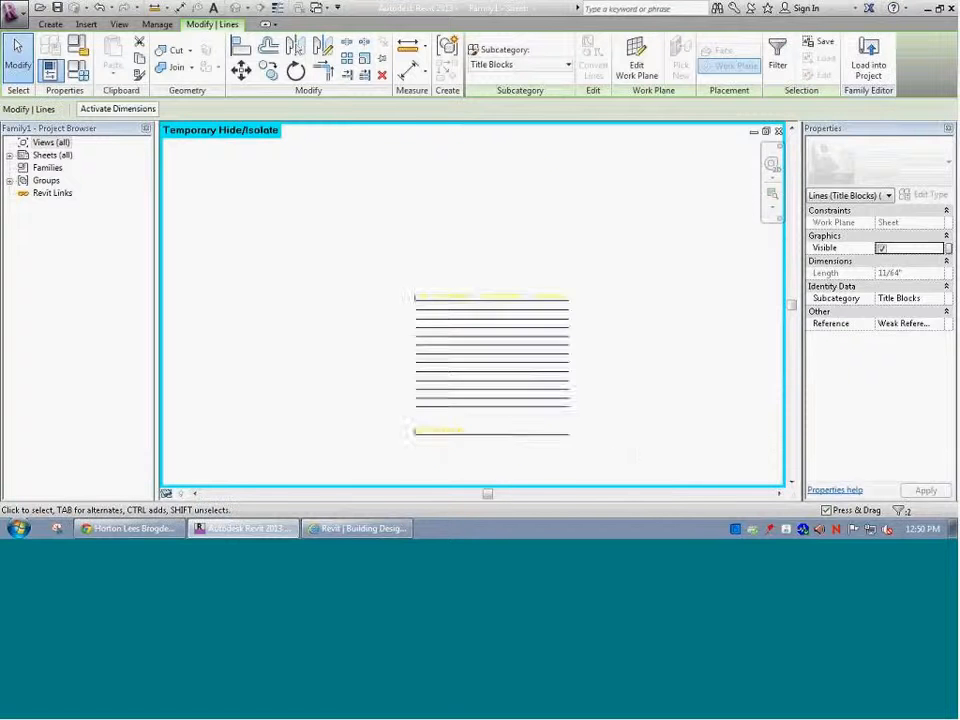
click(354, 360)
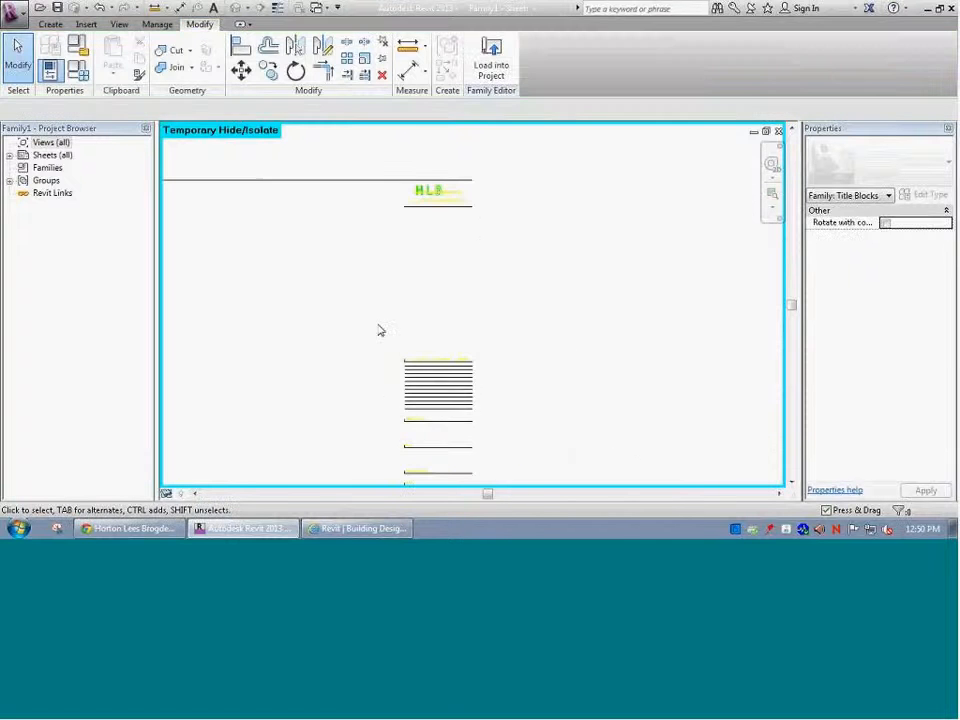
Filter the whole title block selection to only the Lines (Title Blocks) category and check which subcategory those lines use
scroll(358, 336, down, 3)
drag(233, 260, 462, 420)
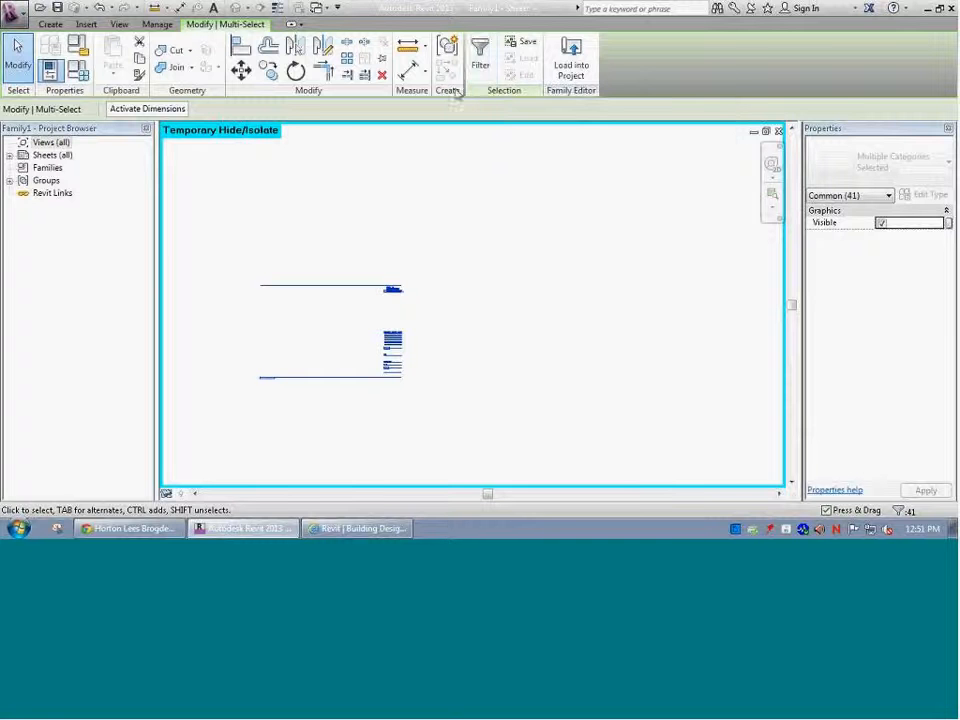
click(479, 70)
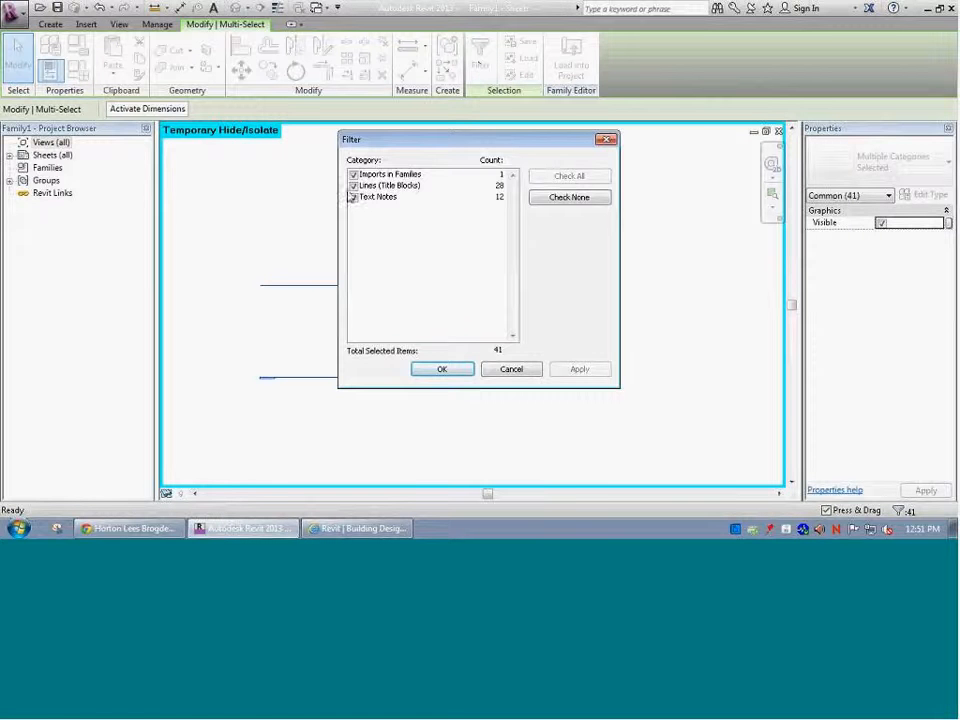
click(354, 198)
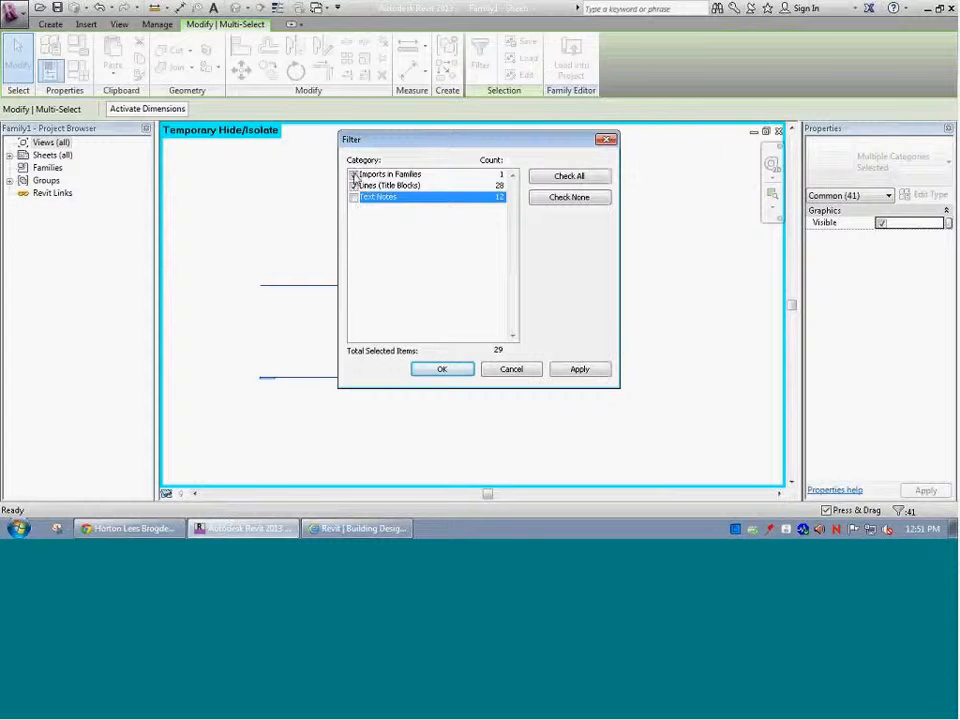
click(353, 175)
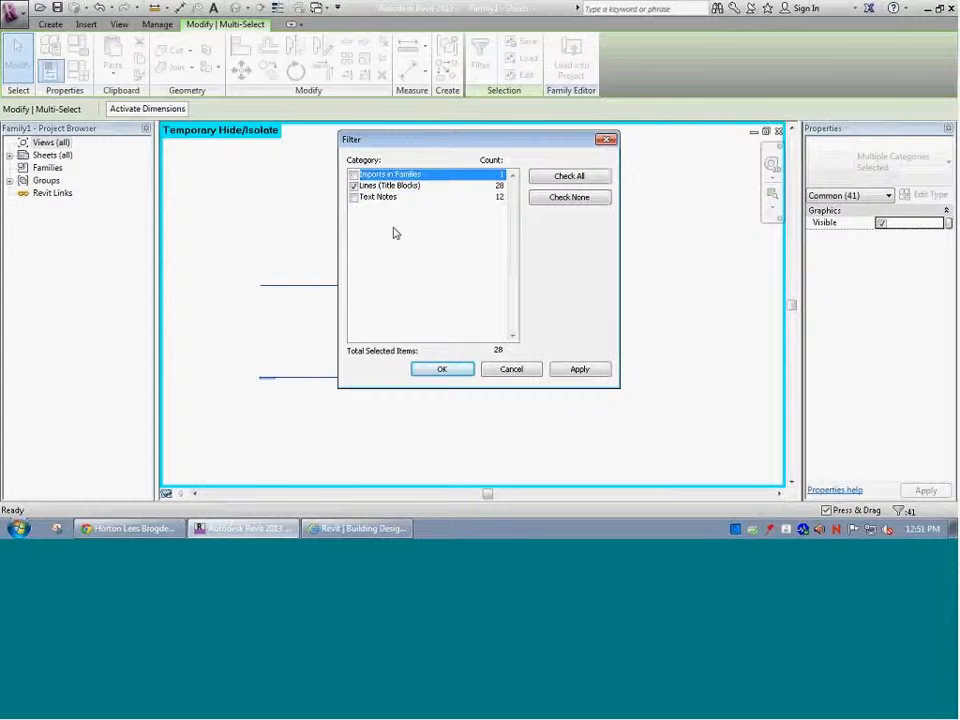
click(442, 369)
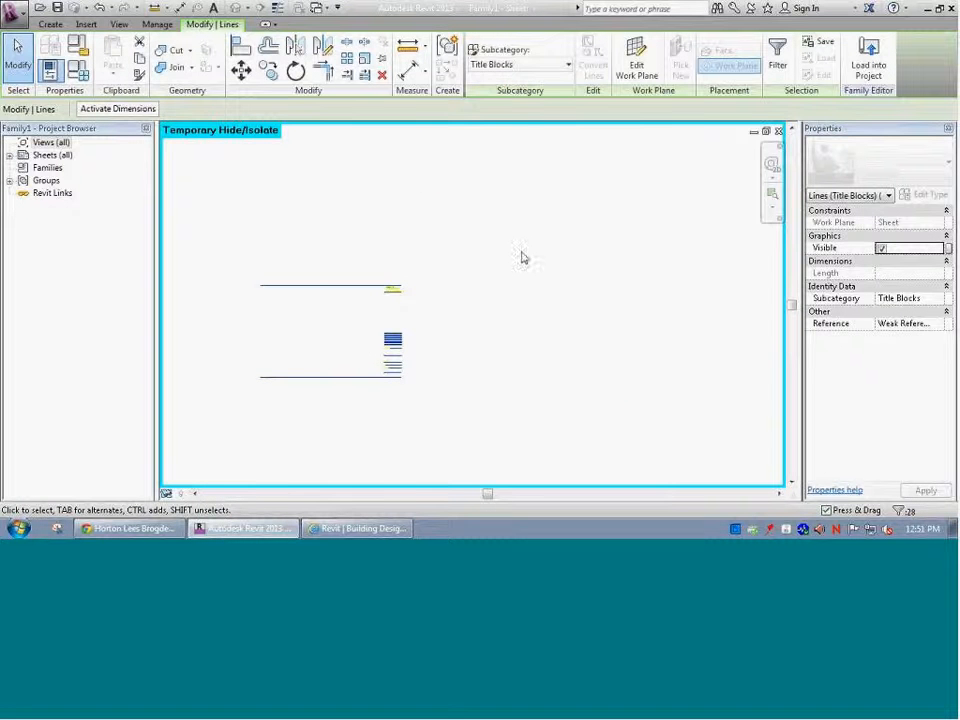
click(535, 68)
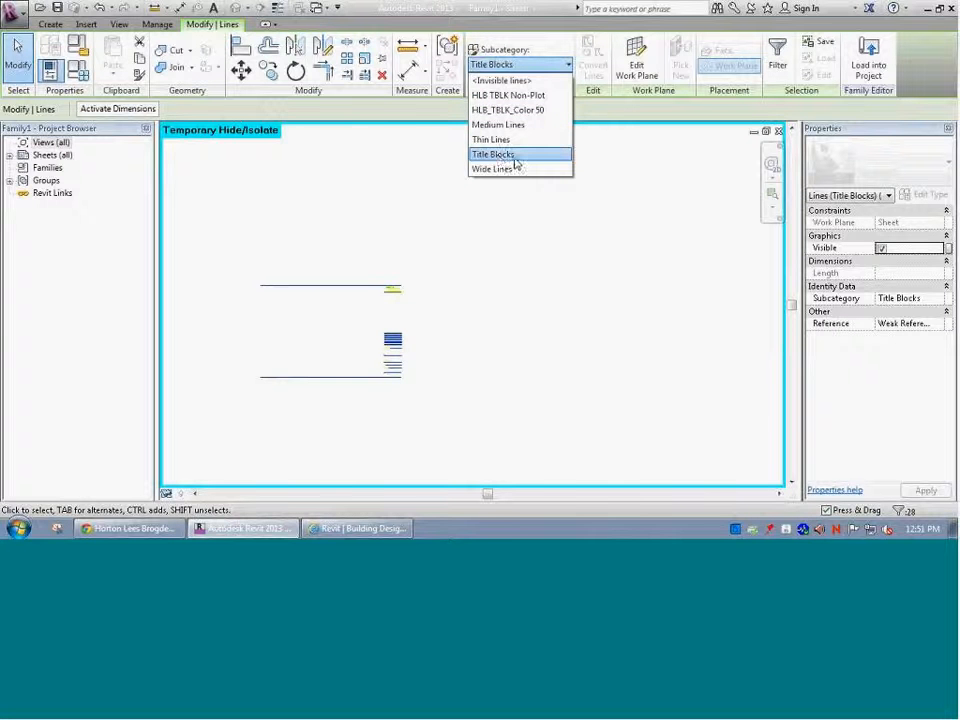
click(530, 254)
click(502, 274)
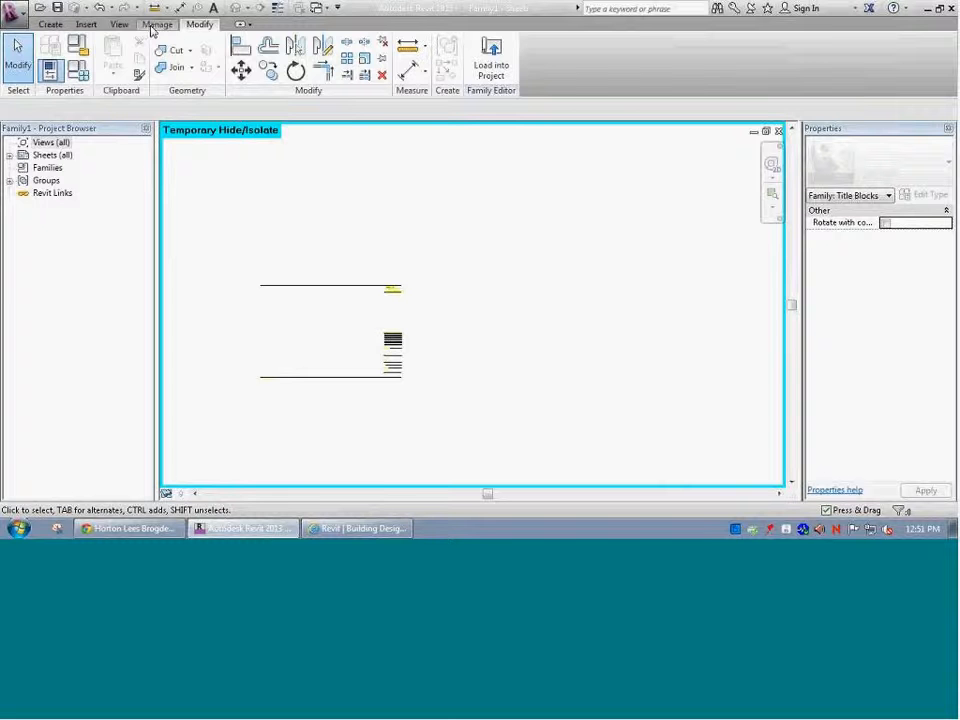
Set the HLB_TBLK_Color 50 subcategory's line color to black in the Object Styles
click(155, 25)
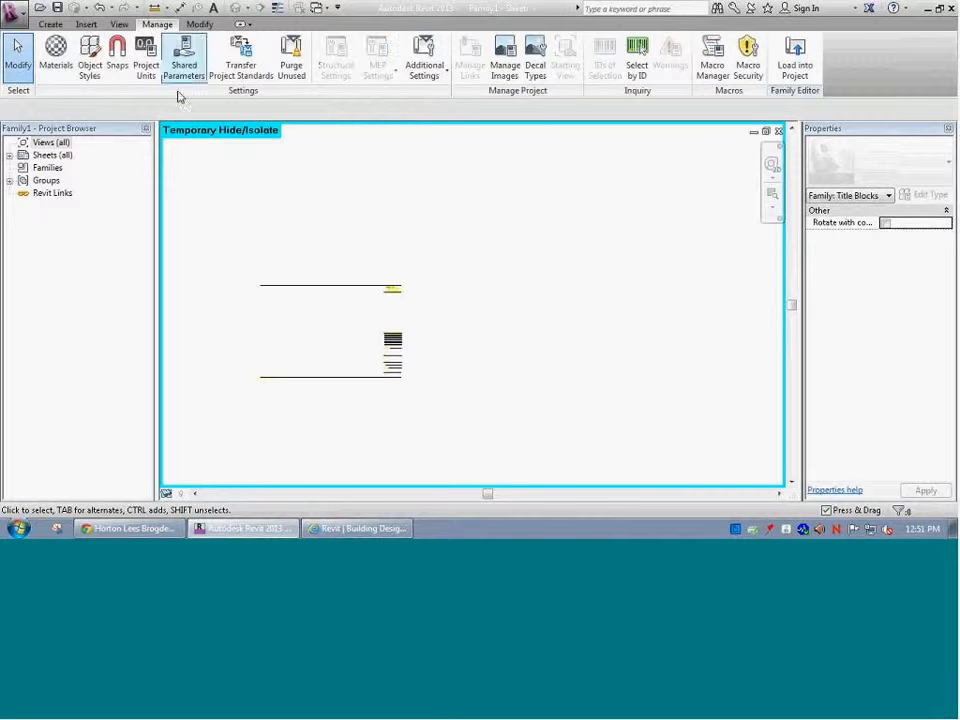
click(89, 76)
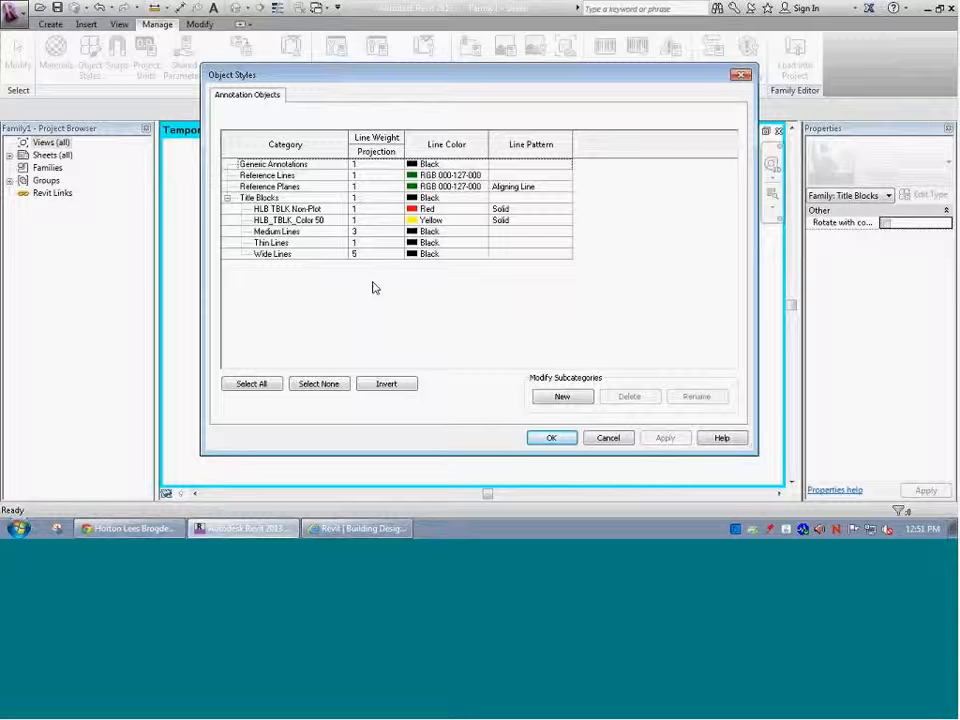
click(431, 221)
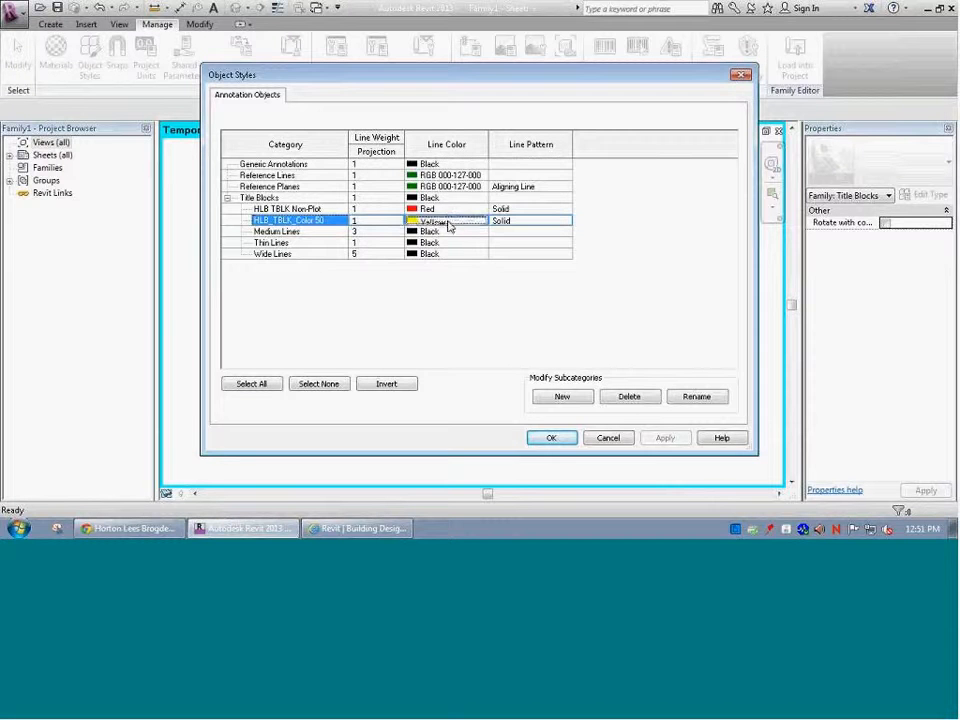
click(446, 220)
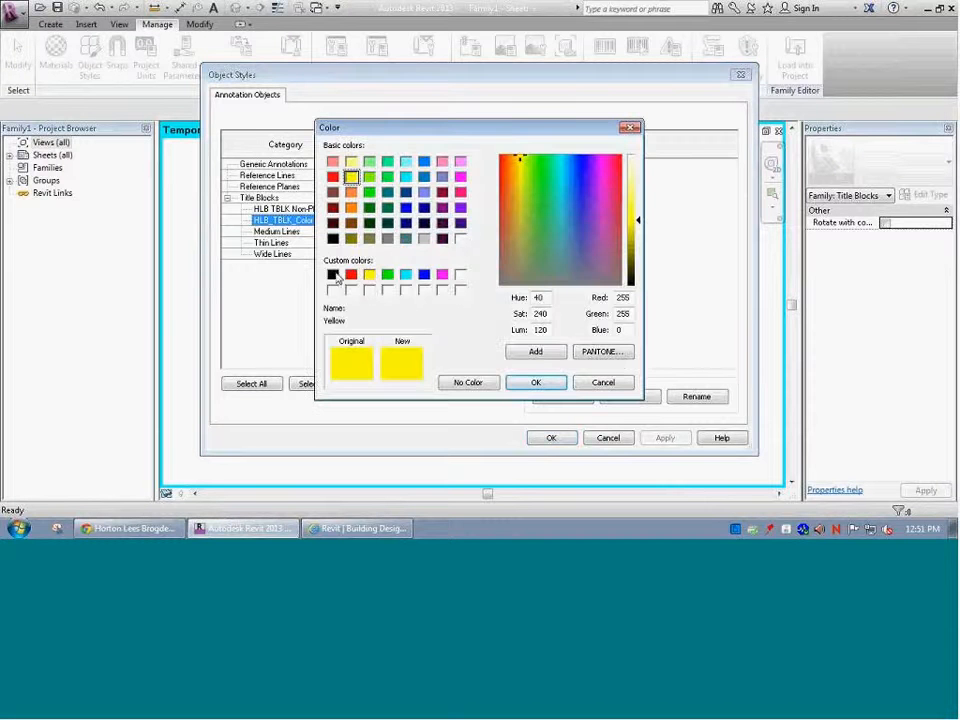
click(333, 275)
click(537, 384)
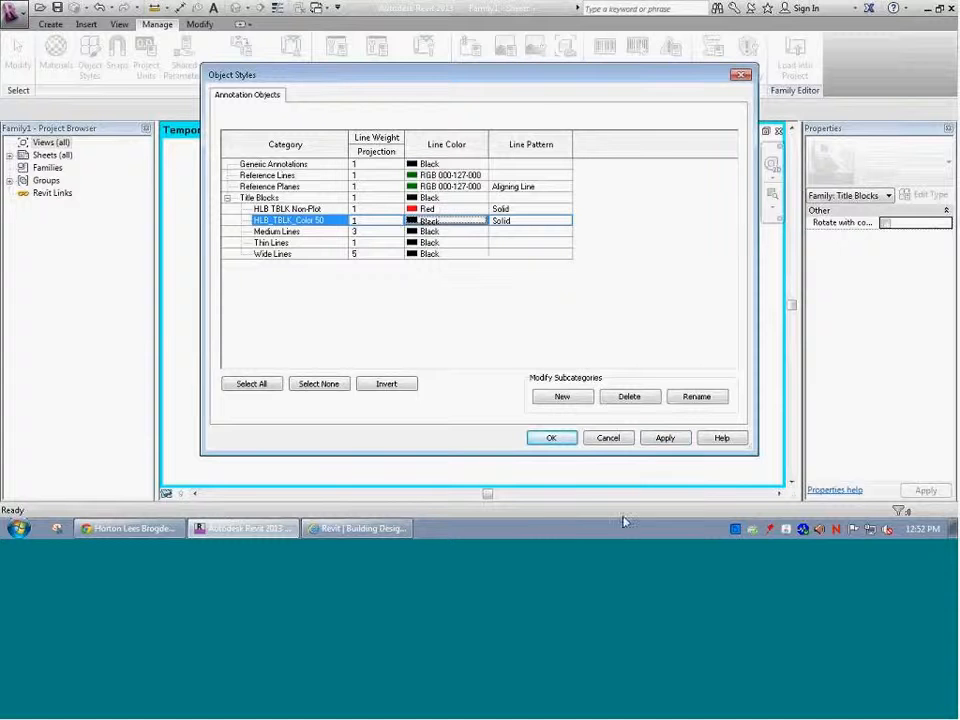
click(659, 440)
click(549, 439)
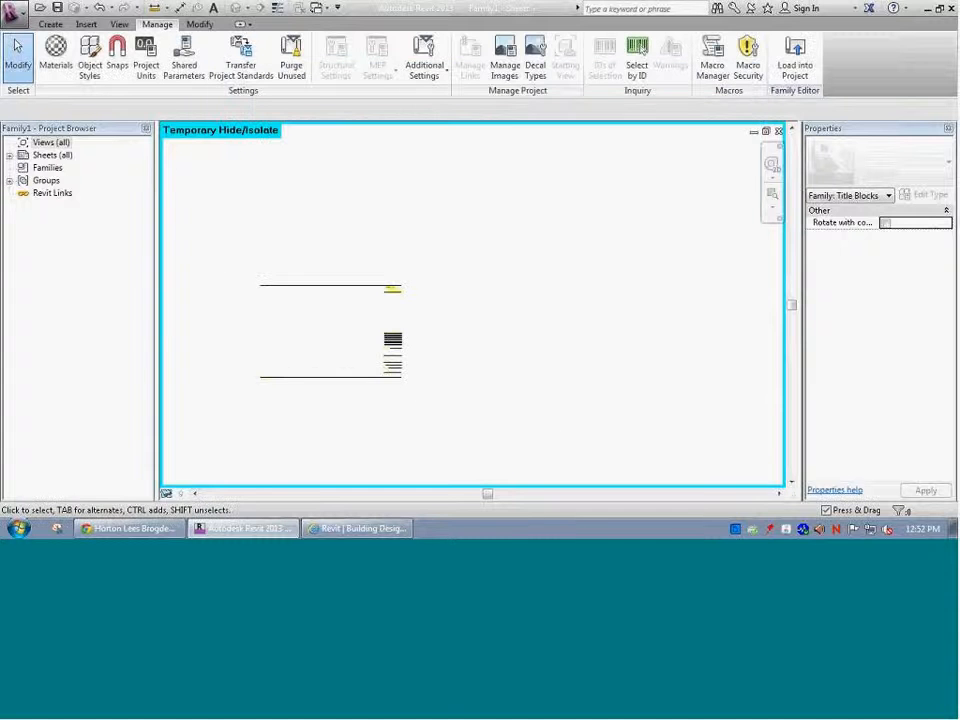
Examine the element types of the address text and the HLB logo in the title block's upper corner
scroll(366, 312, up, 8)
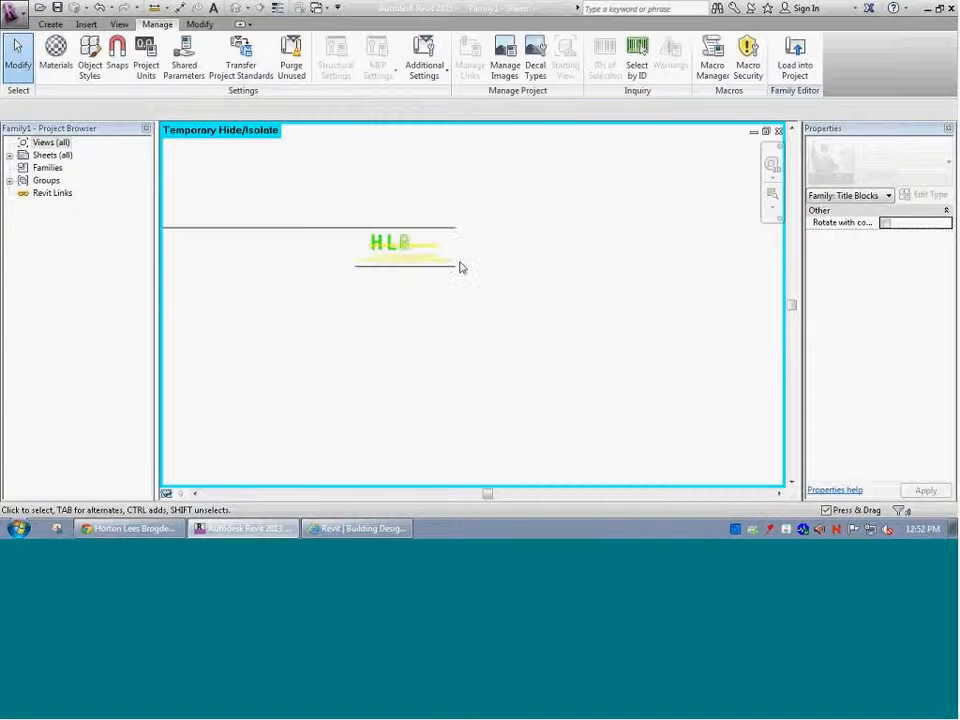
click(360, 265)
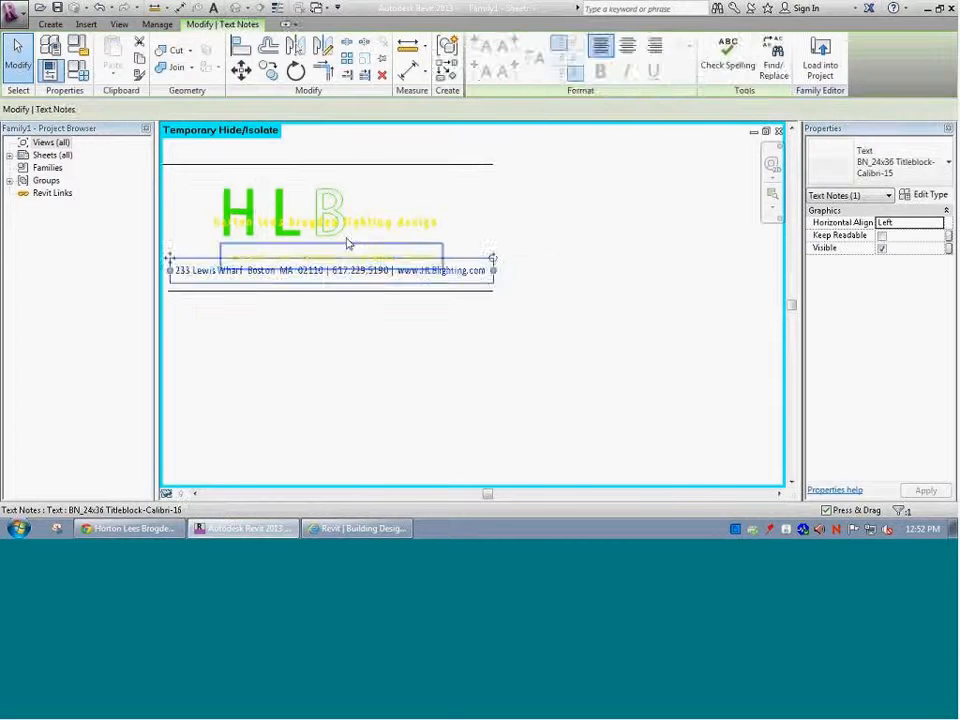
scroll(335, 235, up, 1)
click(318, 222)
scroll(288, 217, up, 2)
scroll(288, 210, down, 1)
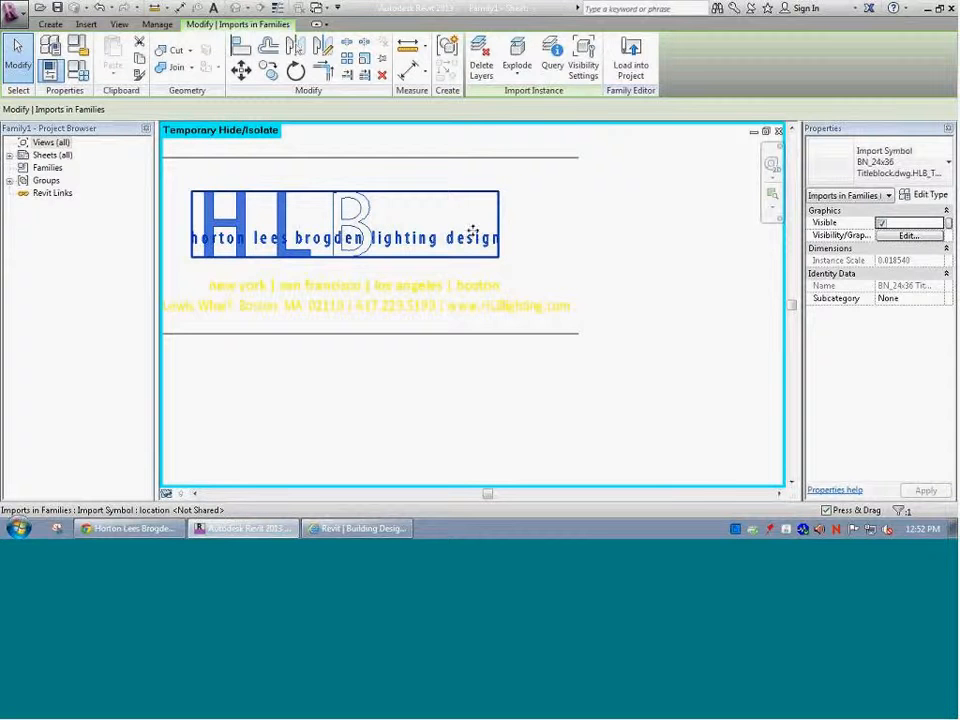
Set the color of text type BN_24x36 Titleblock-Calibri-16, used by the office cities line under the logo, to black
click(386, 284)
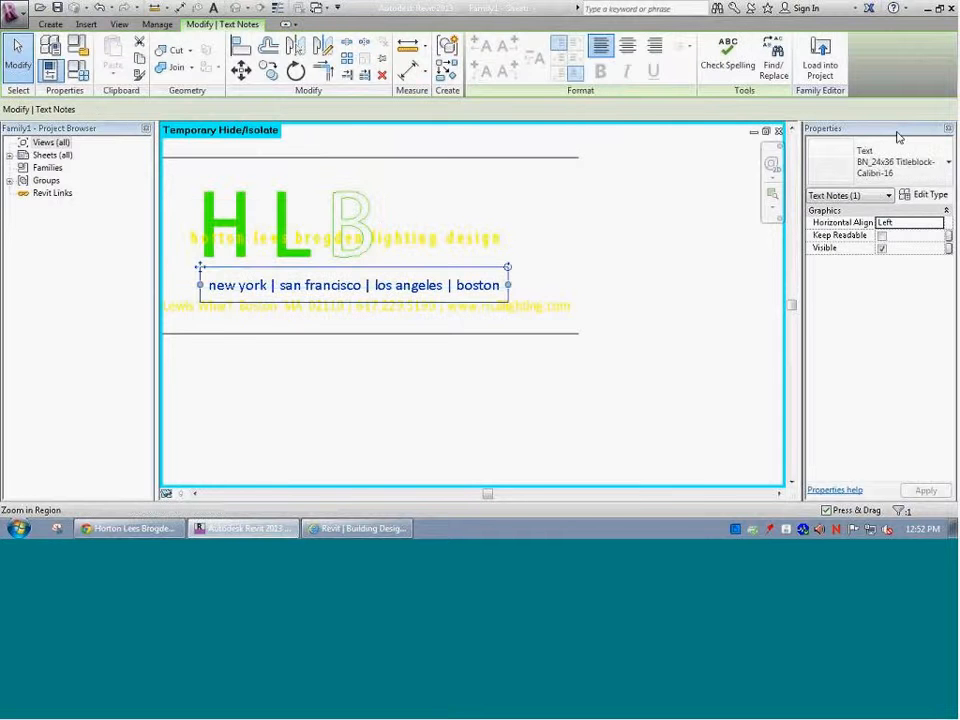
scroll(508, 351, down, 5)
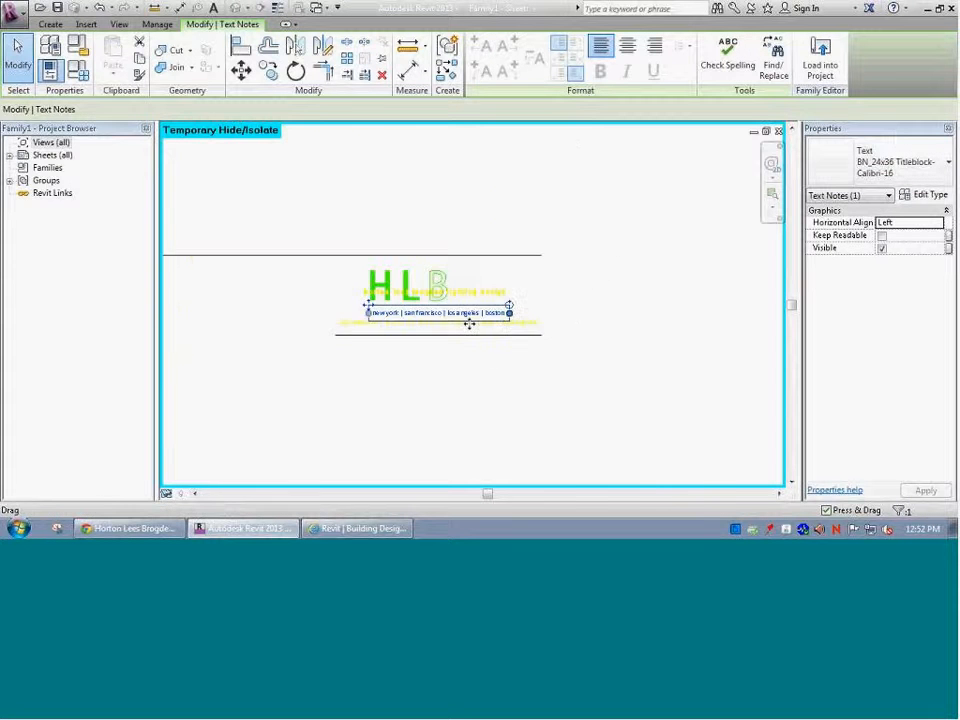
scroll(440, 345, up, 2)
scroll(443, 328, up, 5)
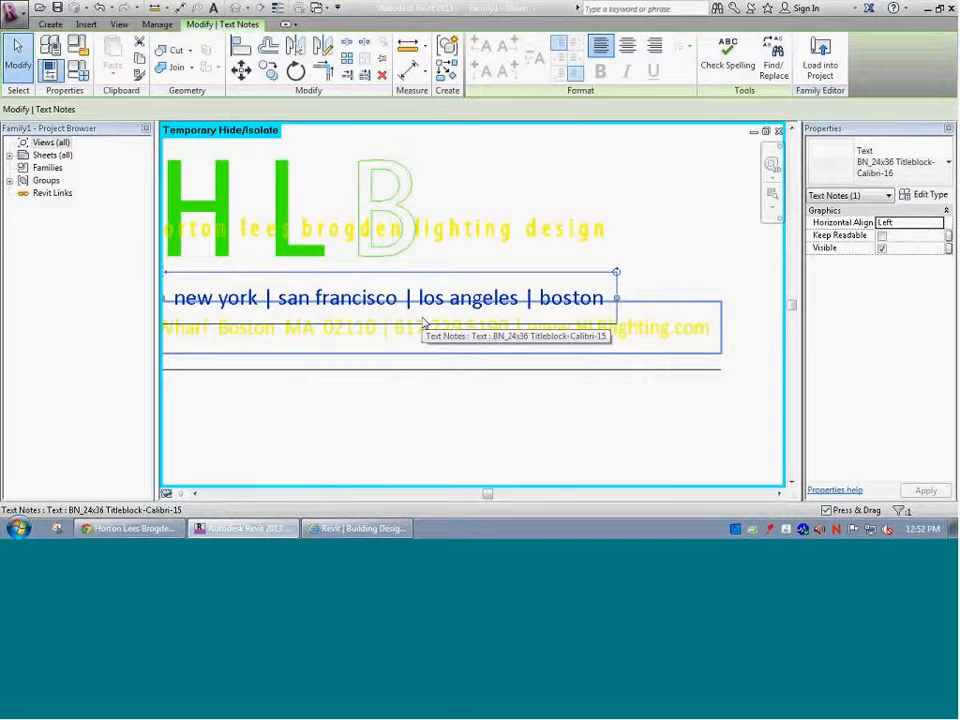
scroll(503, 360, down, 2)
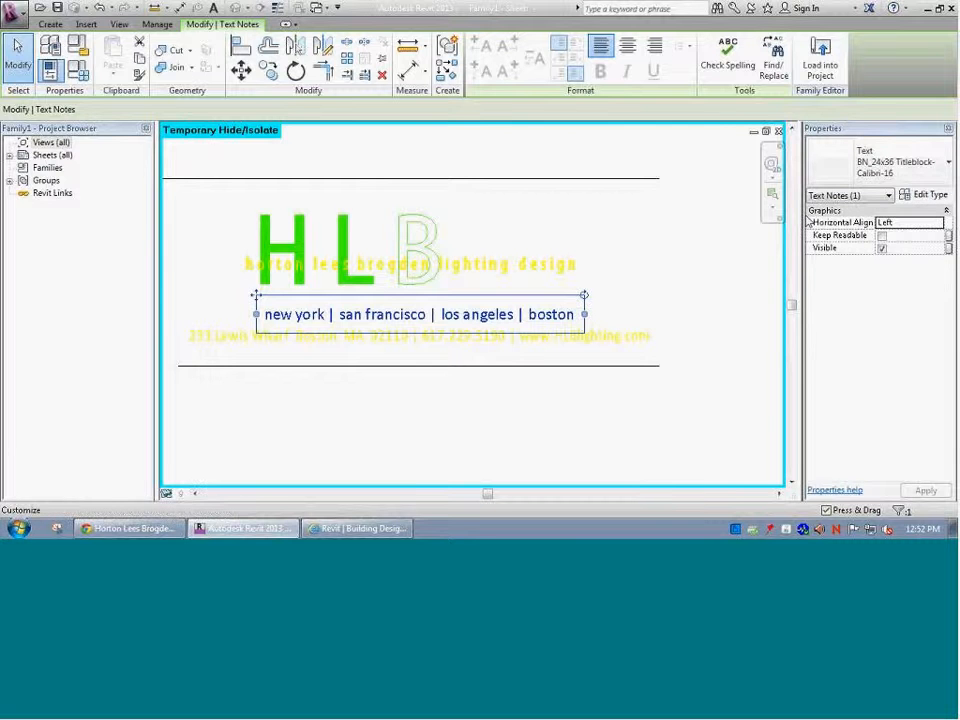
click(926, 195)
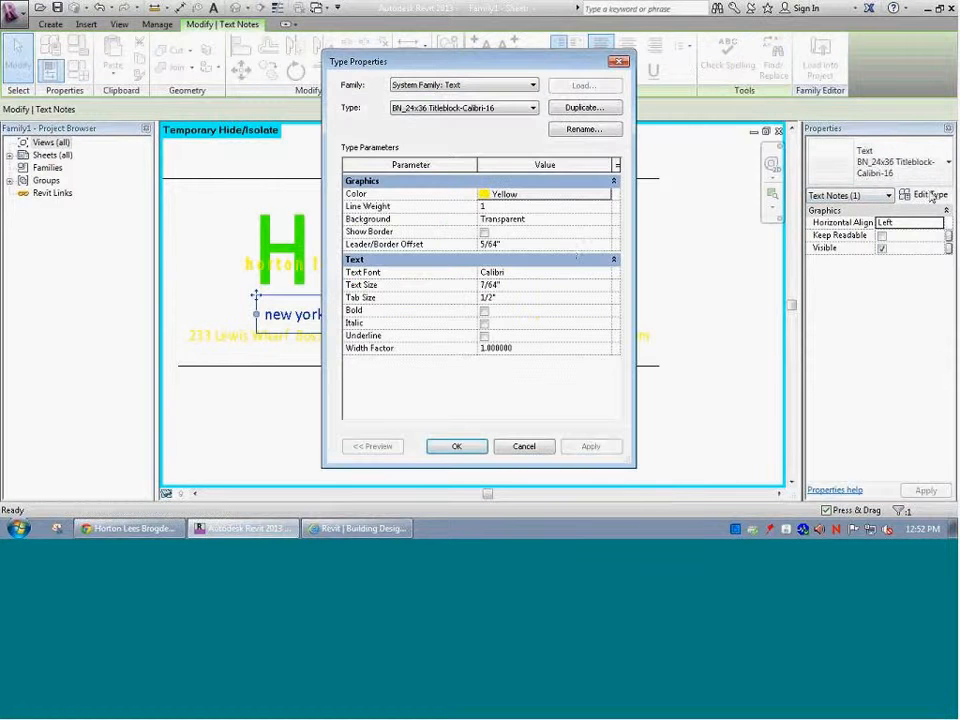
click(522, 195)
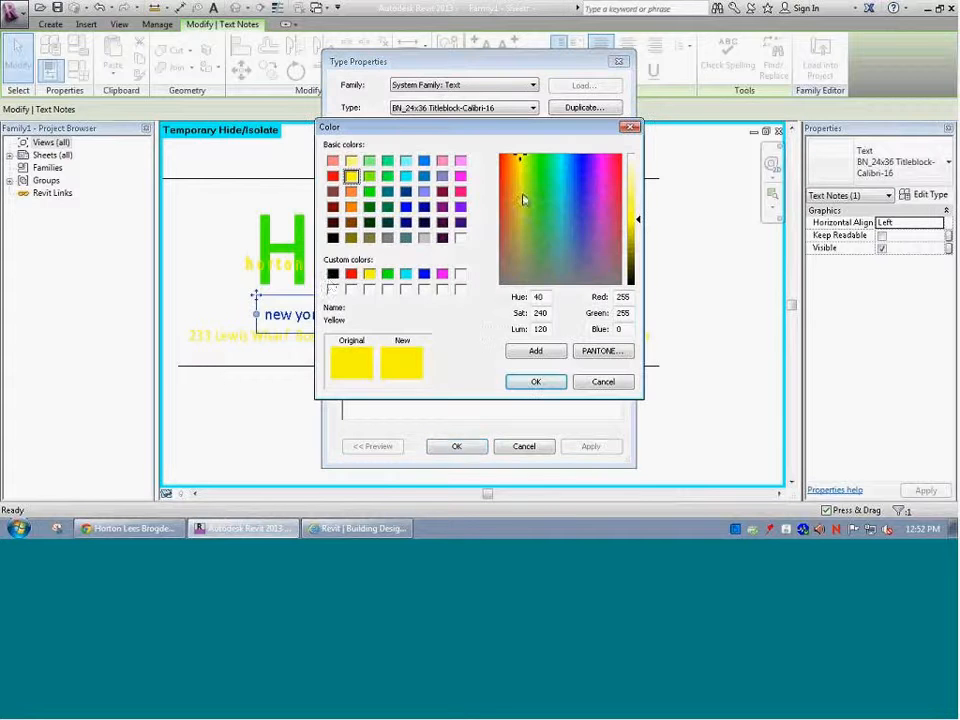
click(332, 273)
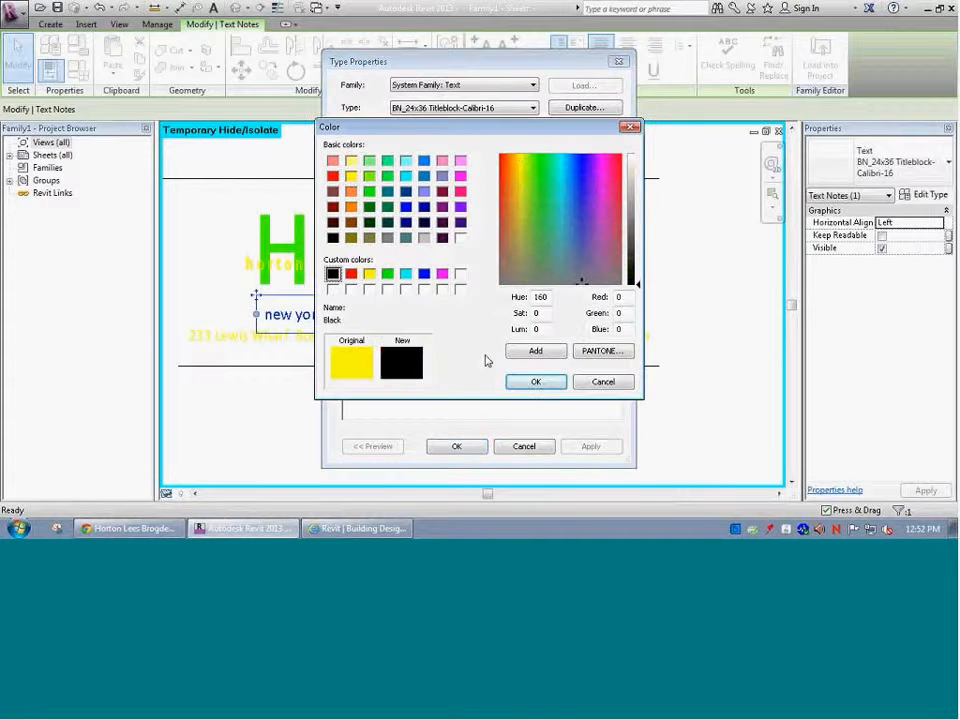
click(535, 381)
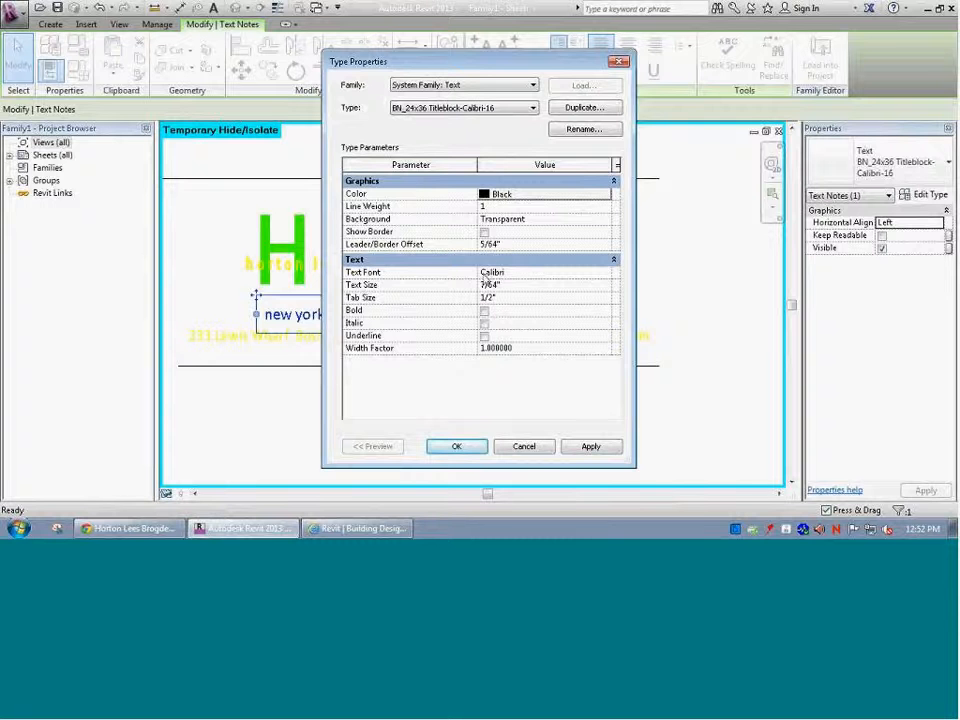
click(459, 447)
click(465, 395)
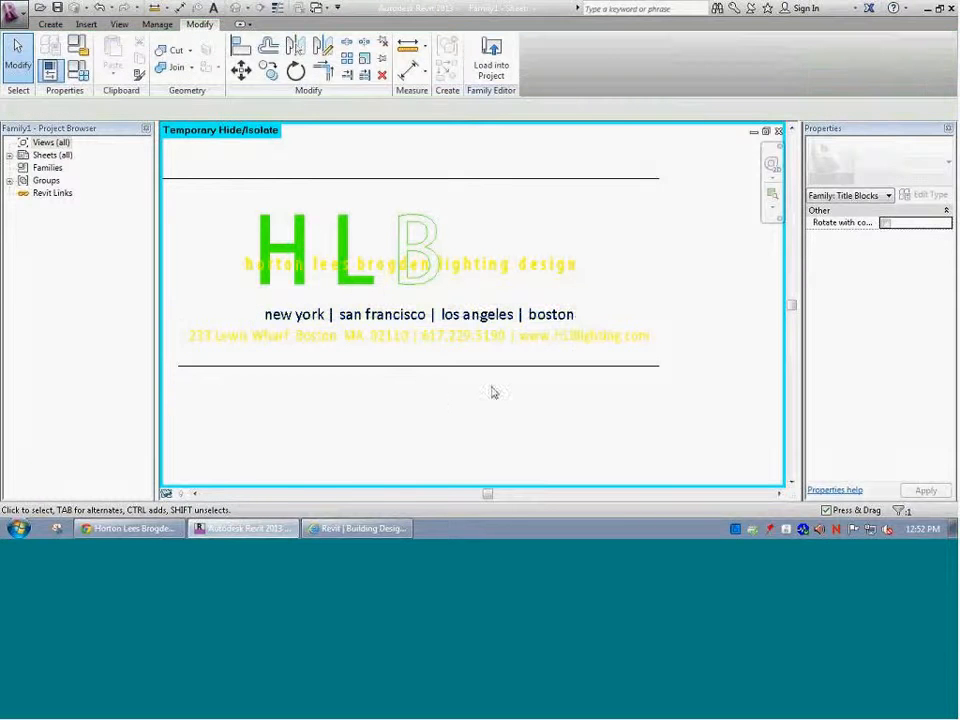
Set the color of text type BN_24x36 Titleblock-Calibri-15, used by the address line below the cities, to black
click(575, 347)
click(925, 195)
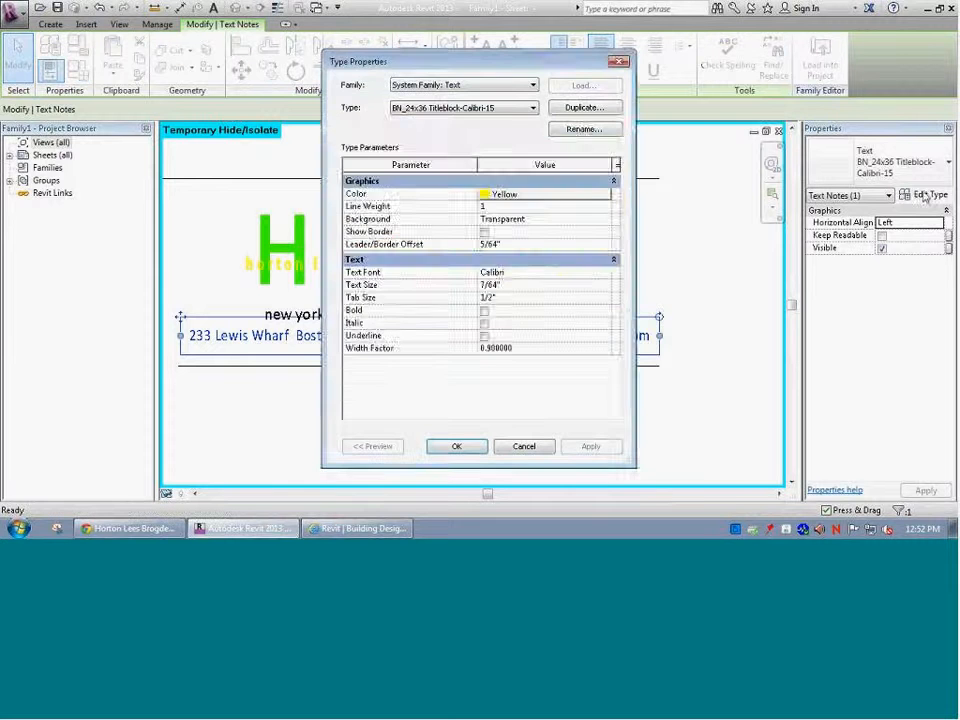
click(579, 195)
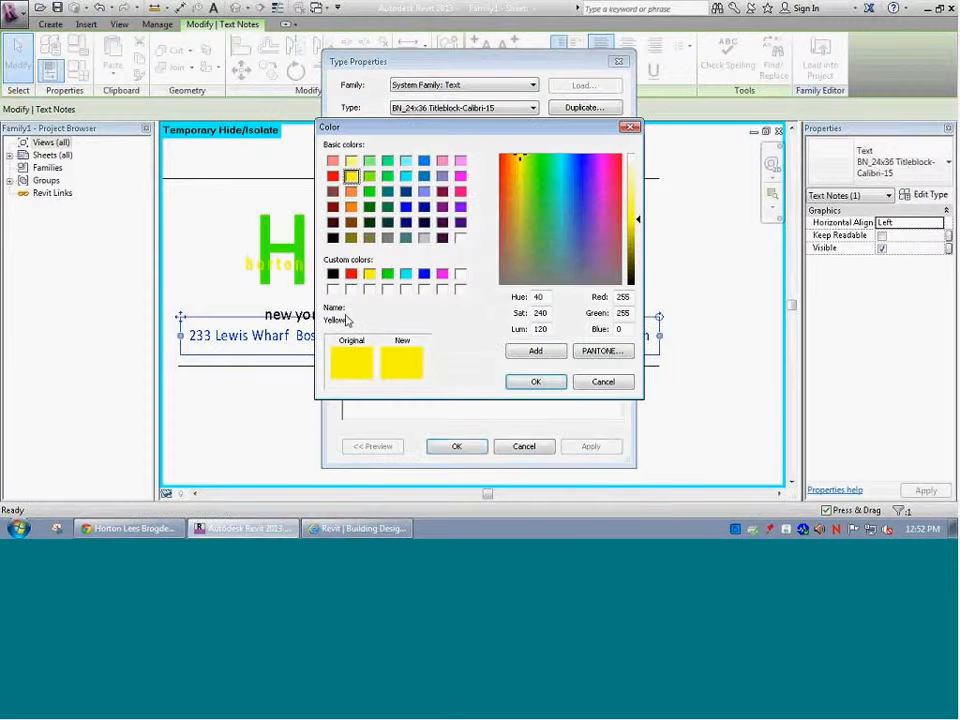
click(332, 273)
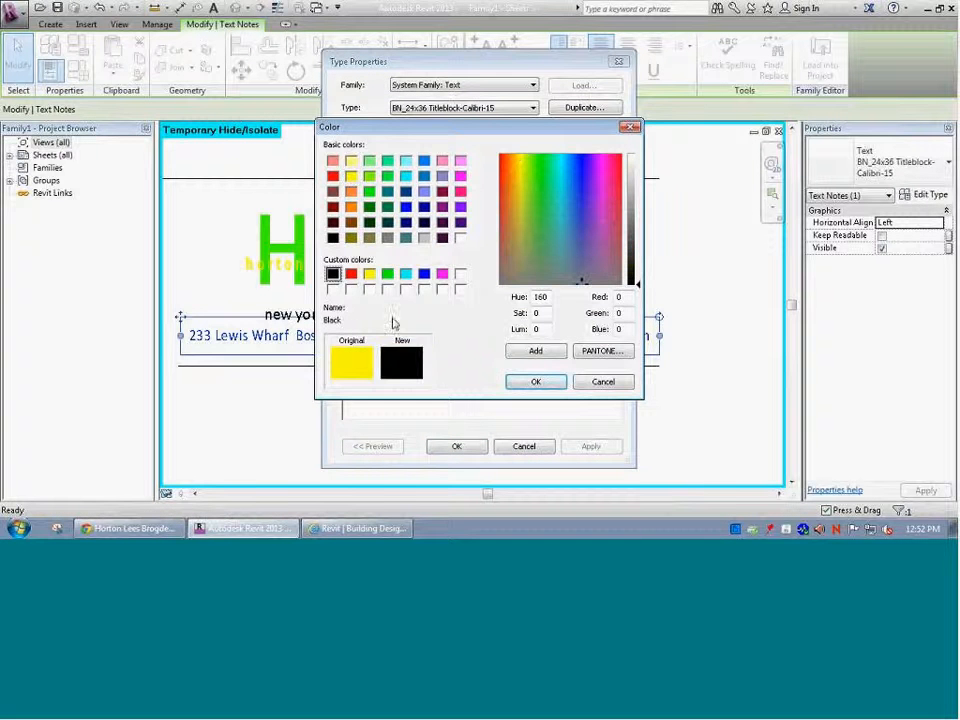
click(533, 383)
click(456, 446)
click(376, 416)
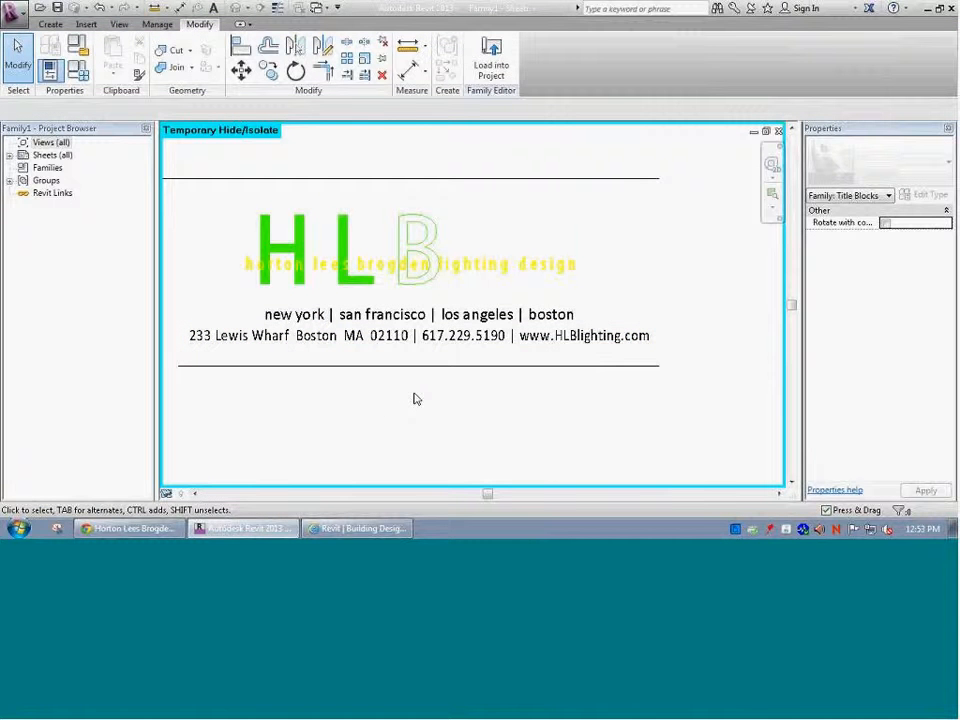
Query the imported HLB logo in the title block's upper corner and inspect its import symbol properties
click(298, 236)
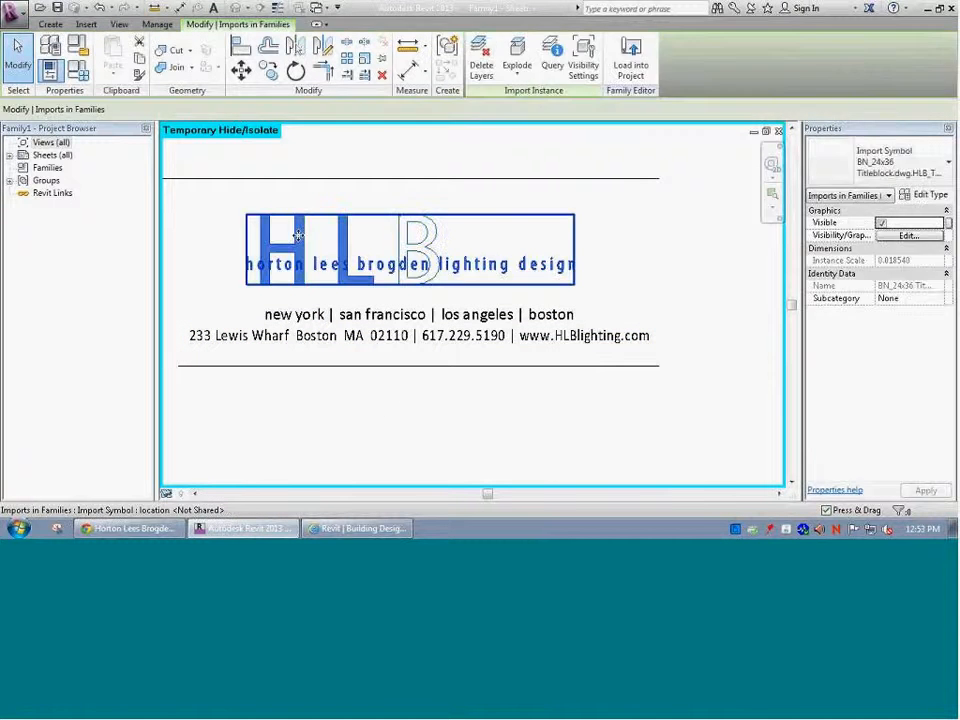
right_click(298, 236)
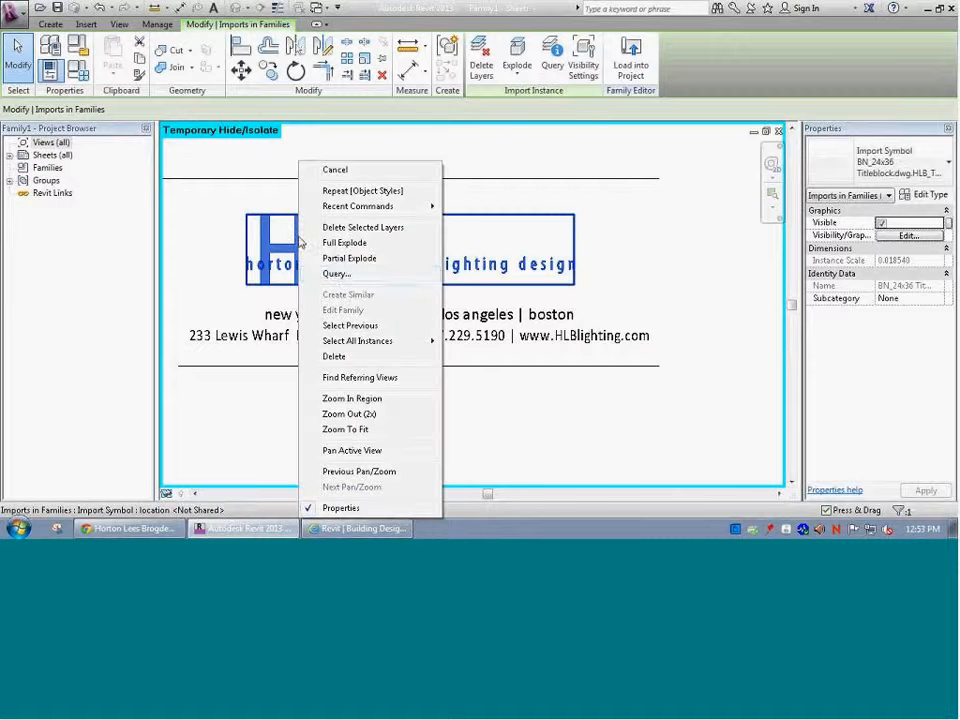
click(338, 273)
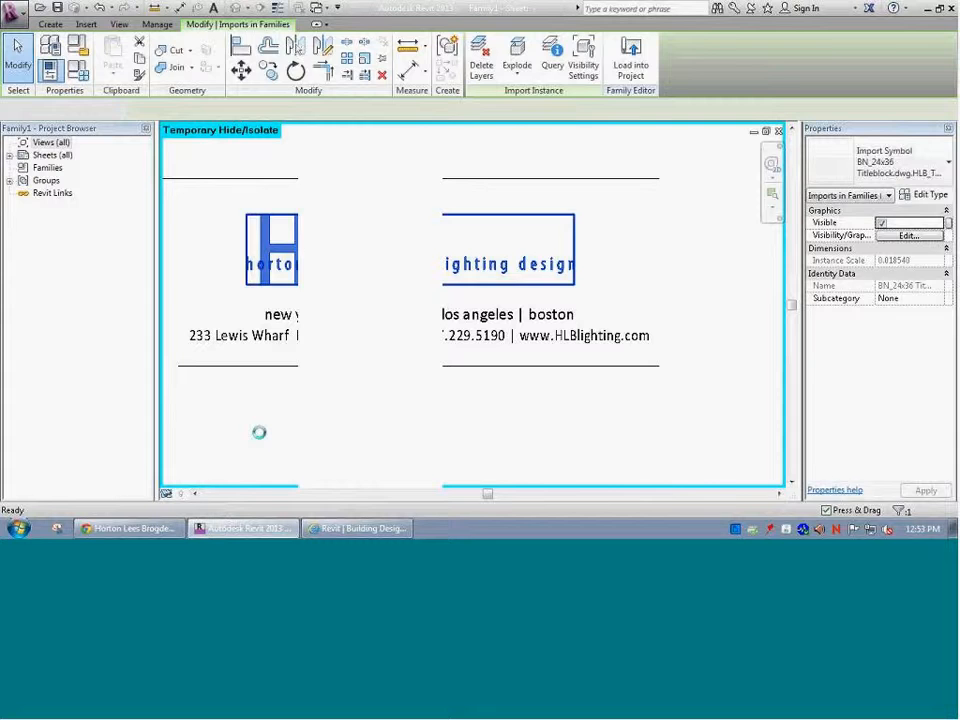
click(917, 500)
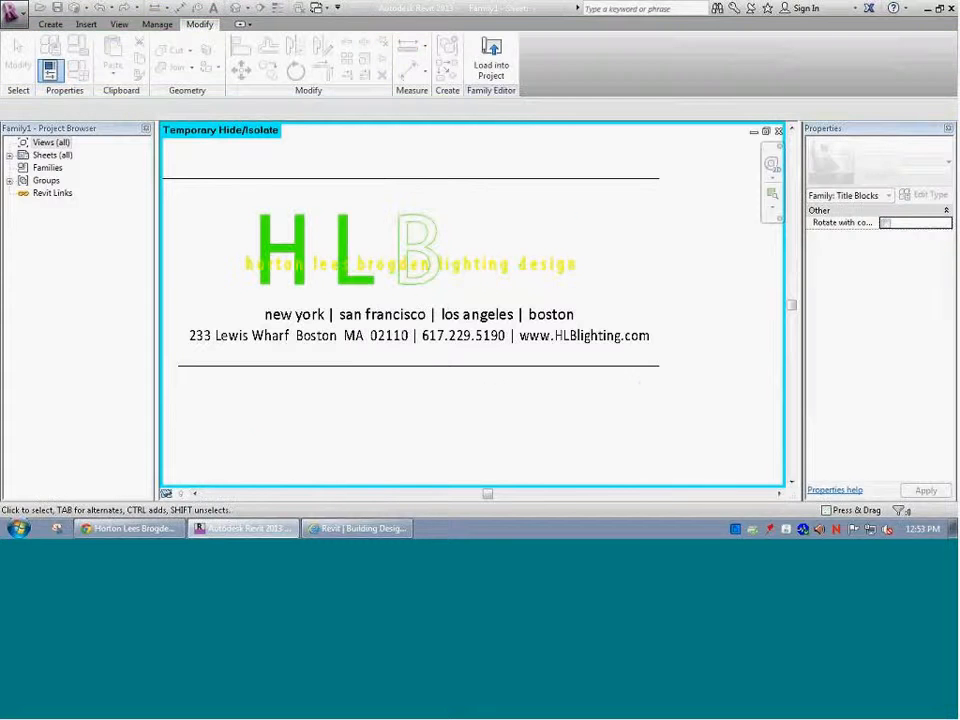
click(321, 274)
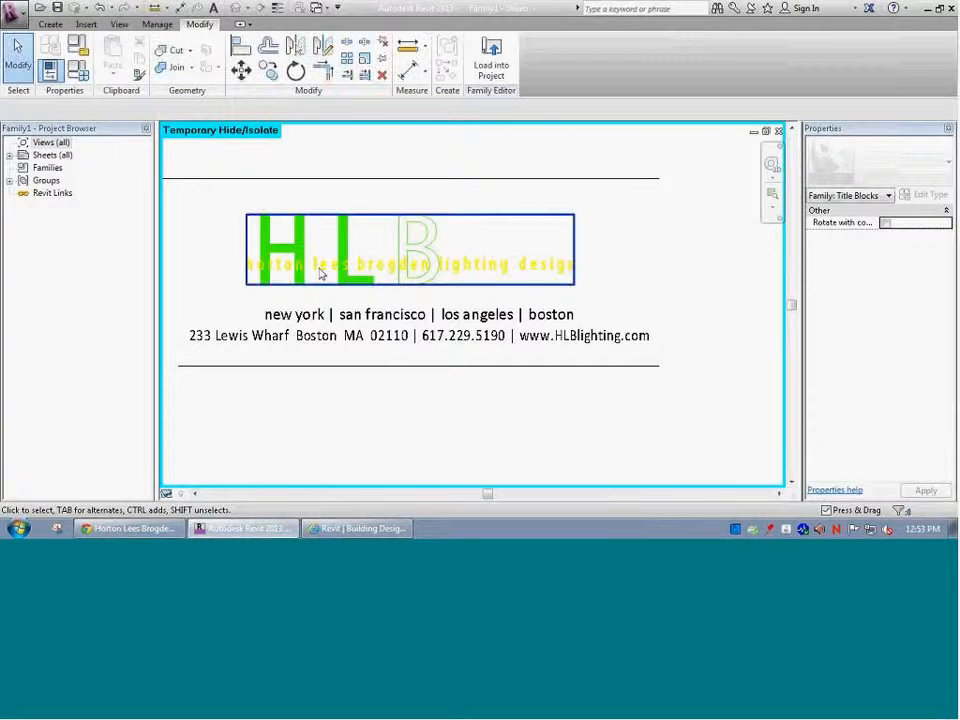
click(336, 253)
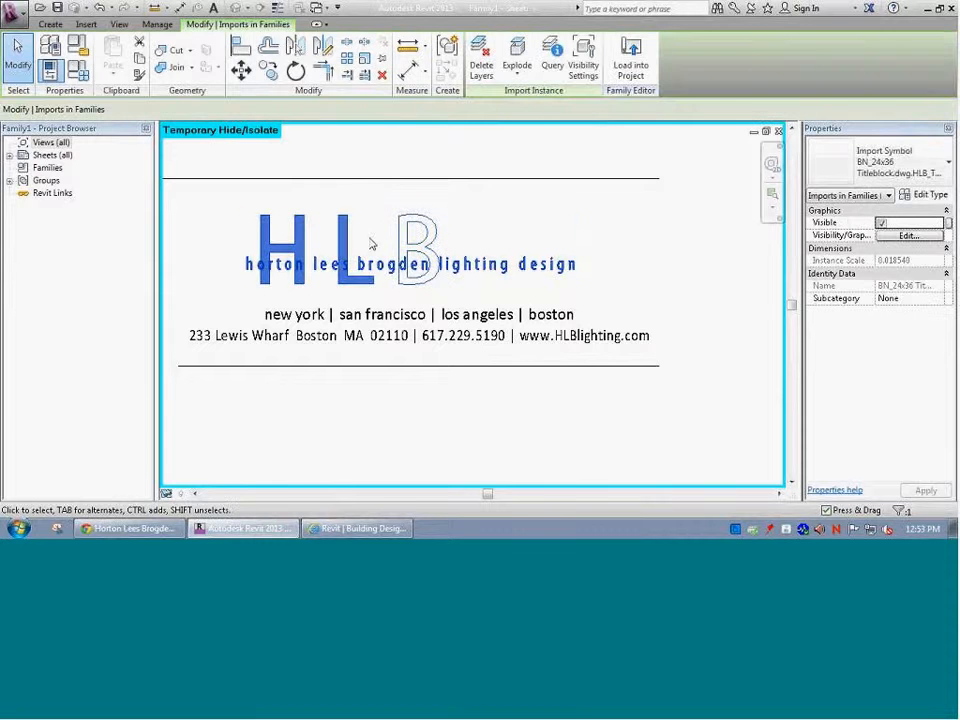
scroll(360, 280, up, 1)
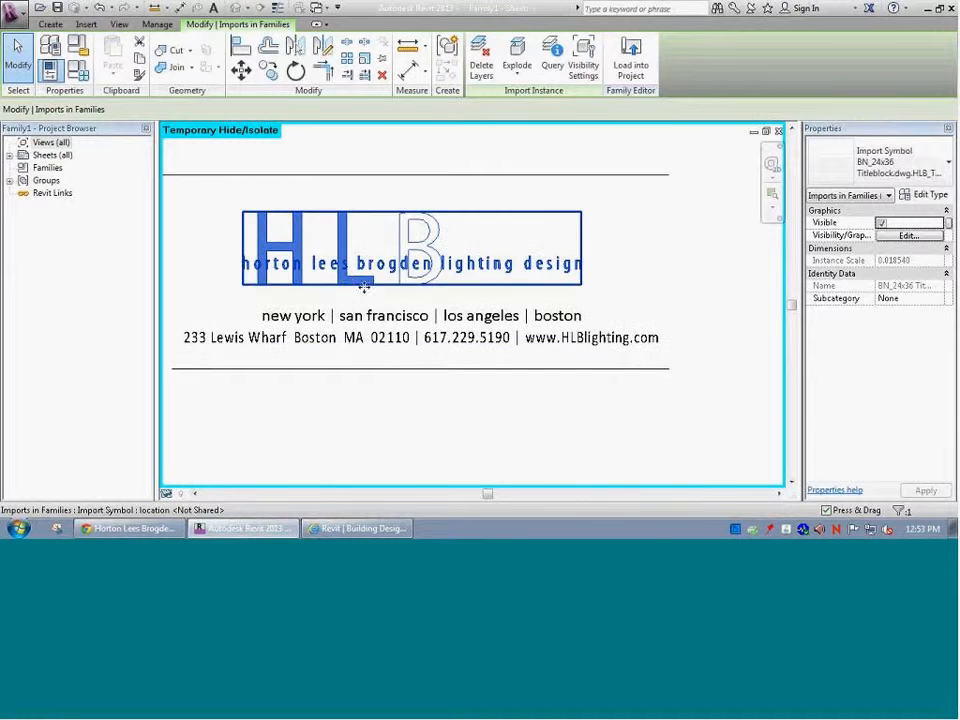
scroll(415, 275, down, 1)
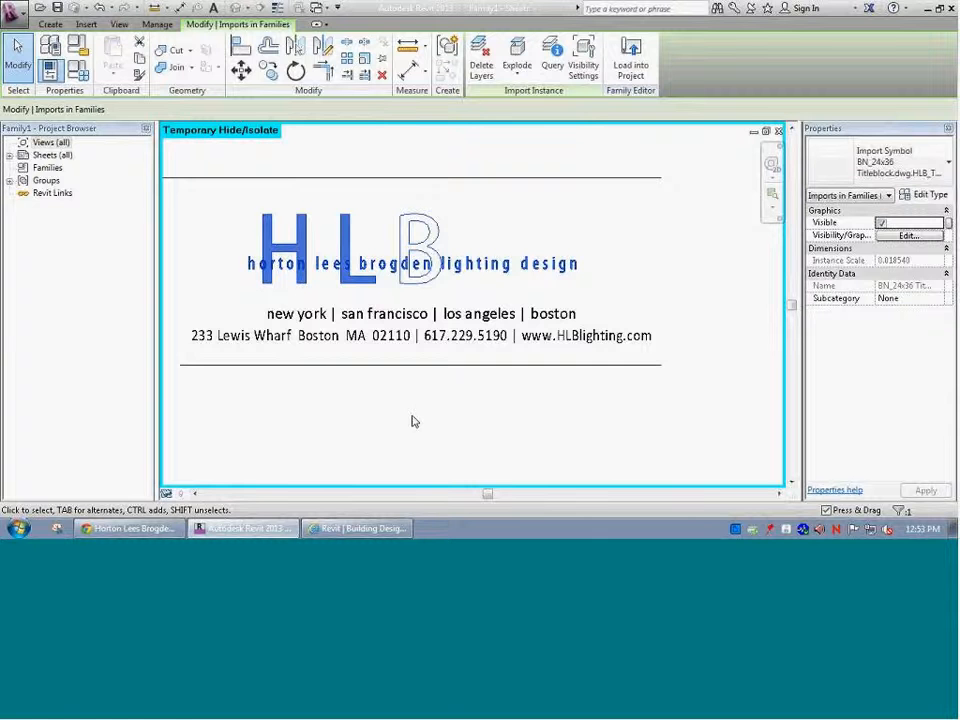
scroll(377, 414, down, 6)
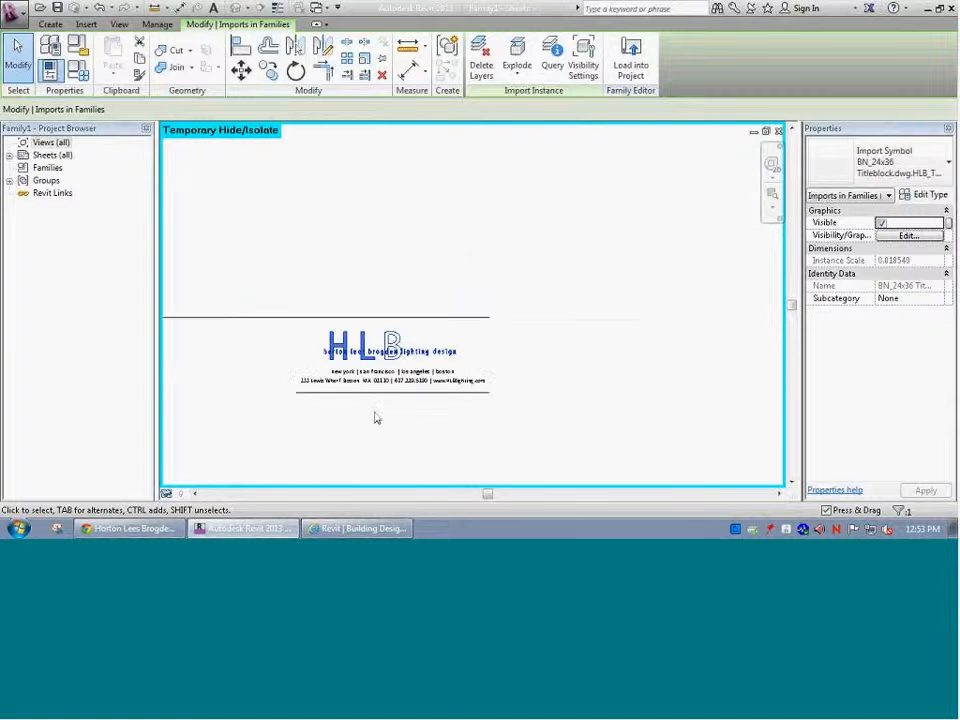
click(466, 416)
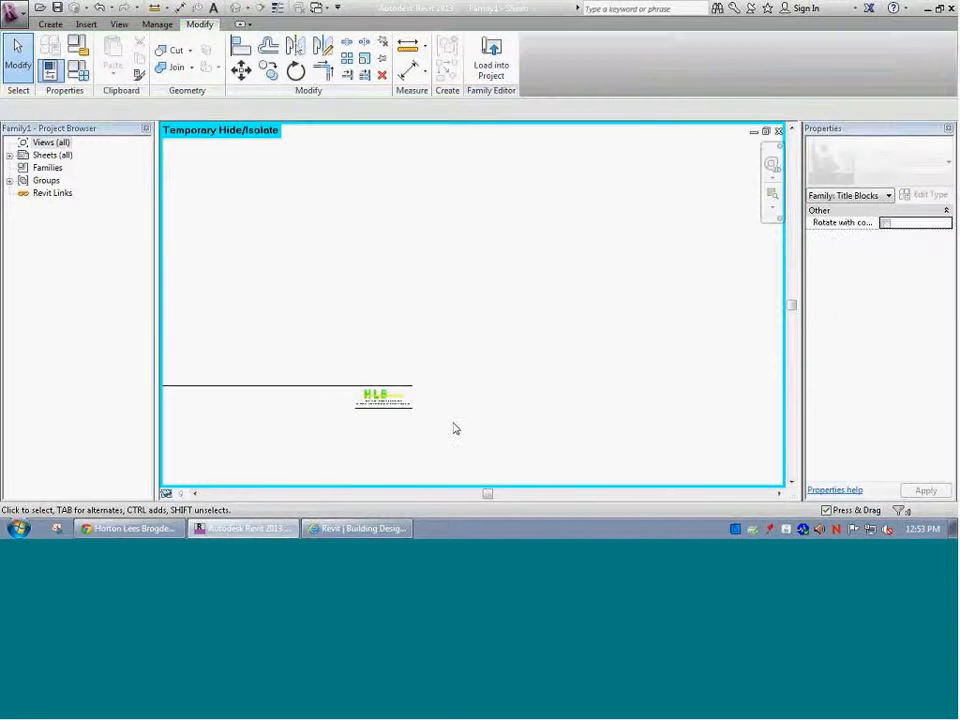
Filter the revision table and project info selection to text notes and set text type BN_24x36 Titleblock-Calibri-14's color to black
key(z)
key(a)
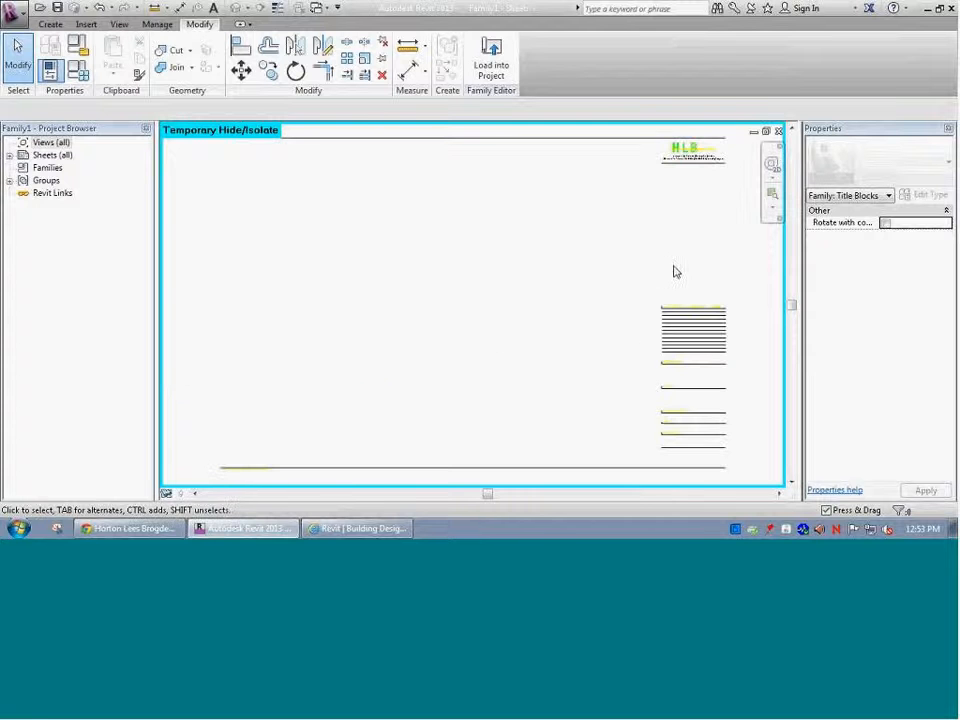
key(z)
key(r)
drag(638, 272, 748, 483)
drag(381, 149, 582, 472)
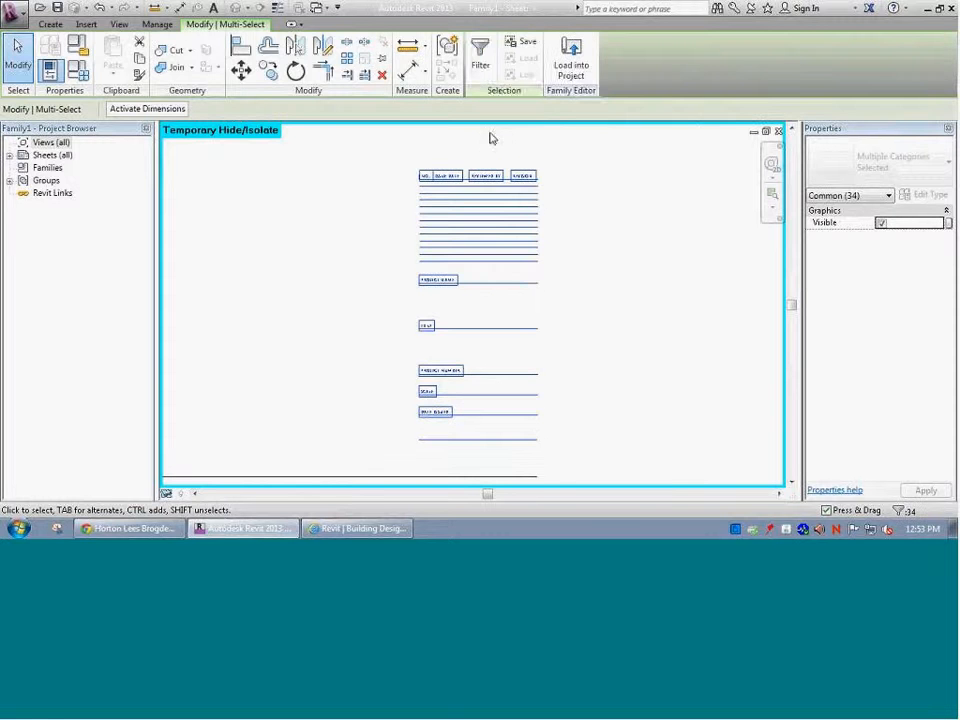
click(480, 58)
click(567, 197)
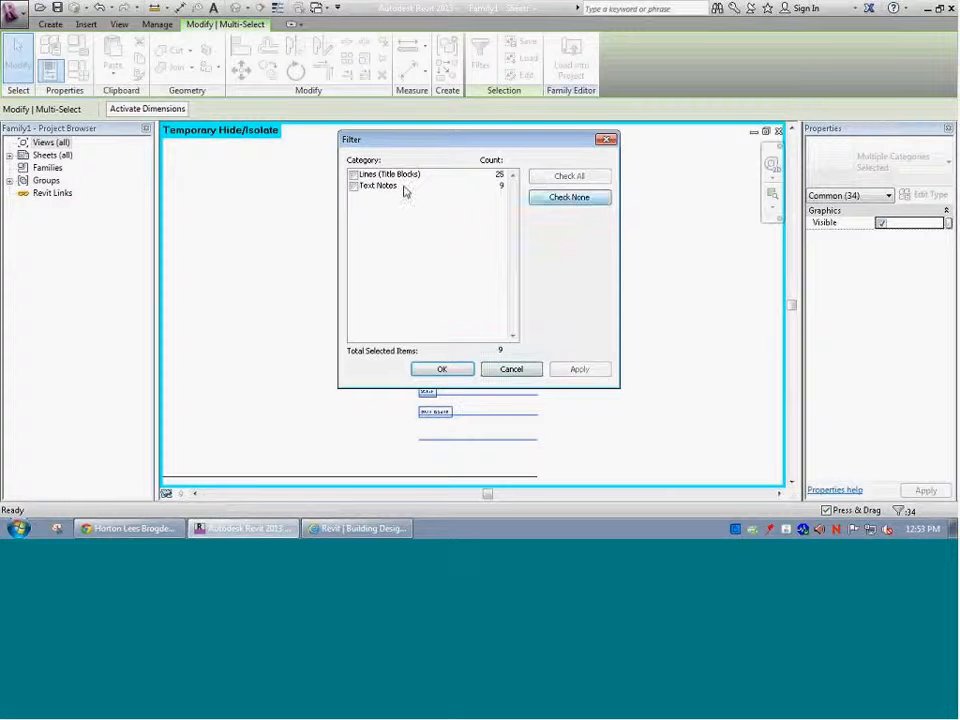
click(353, 186)
click(444, 370)
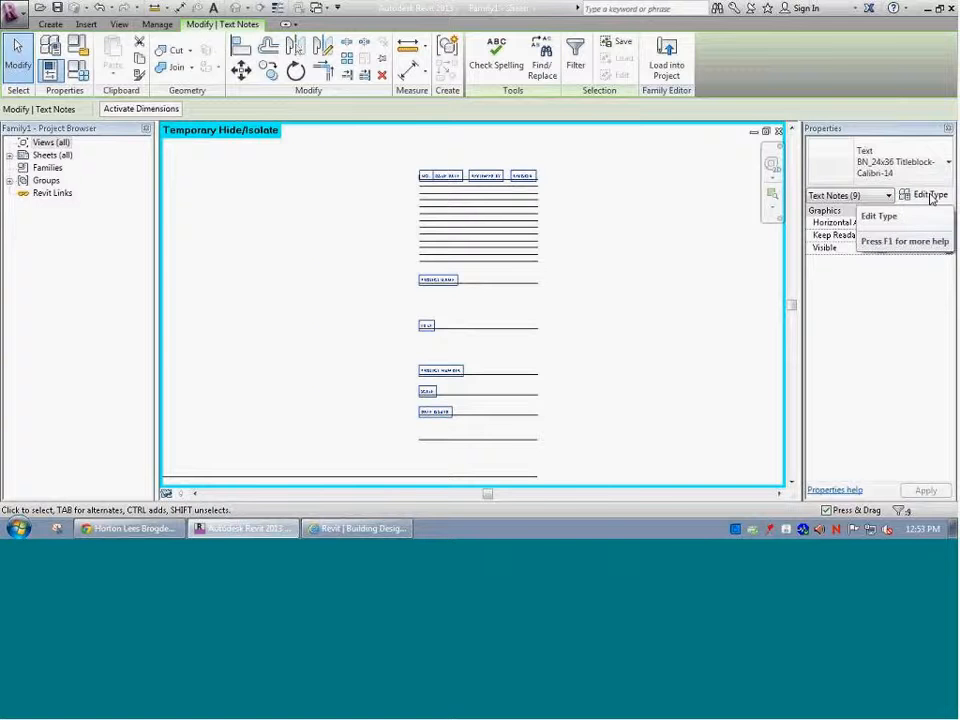
click(930, 196)
click(574, 195)
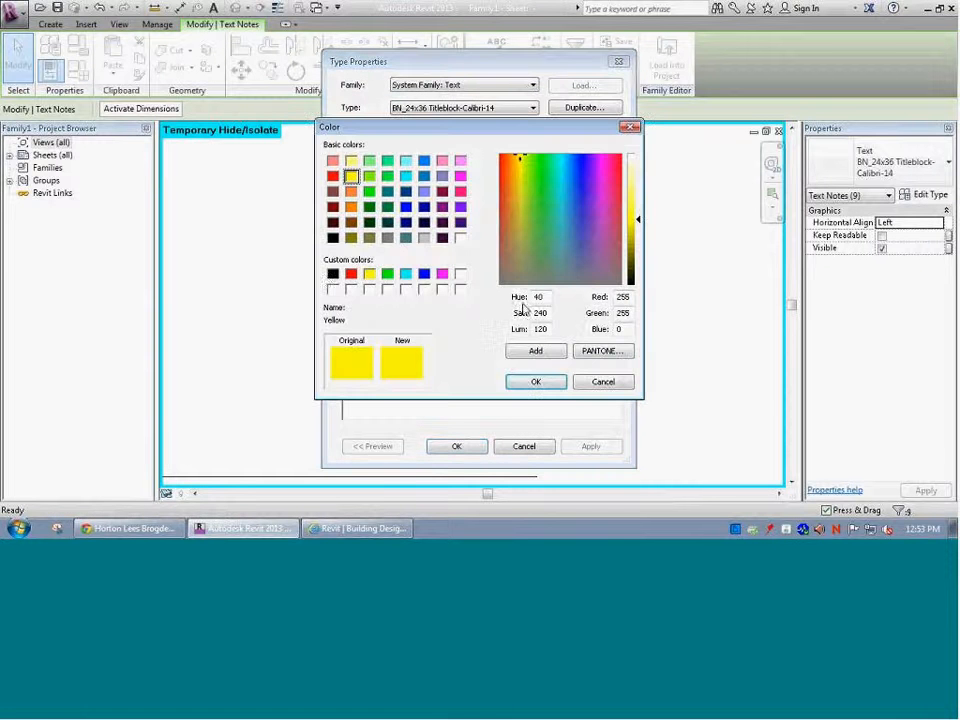
click(333, 273)
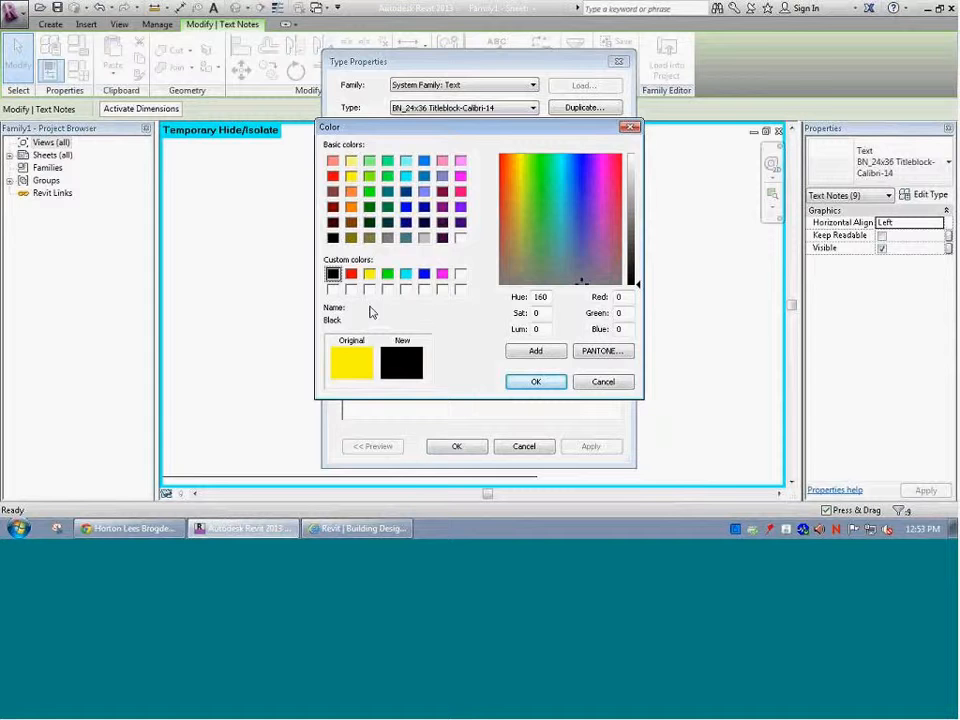
click(533, 380)
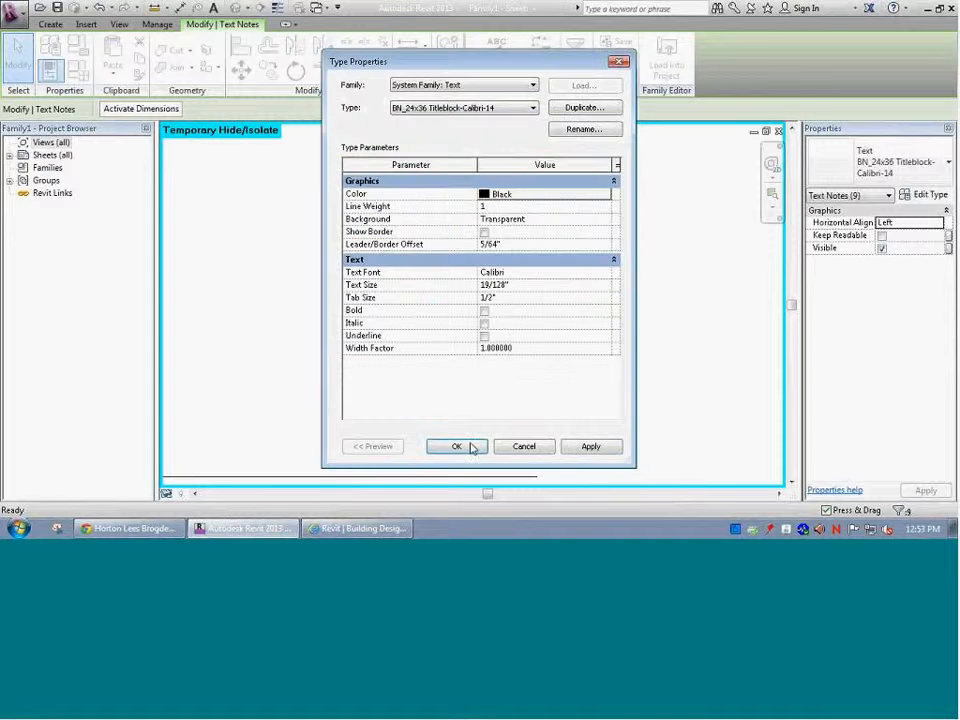
click(472, 447)
click(594, 264)
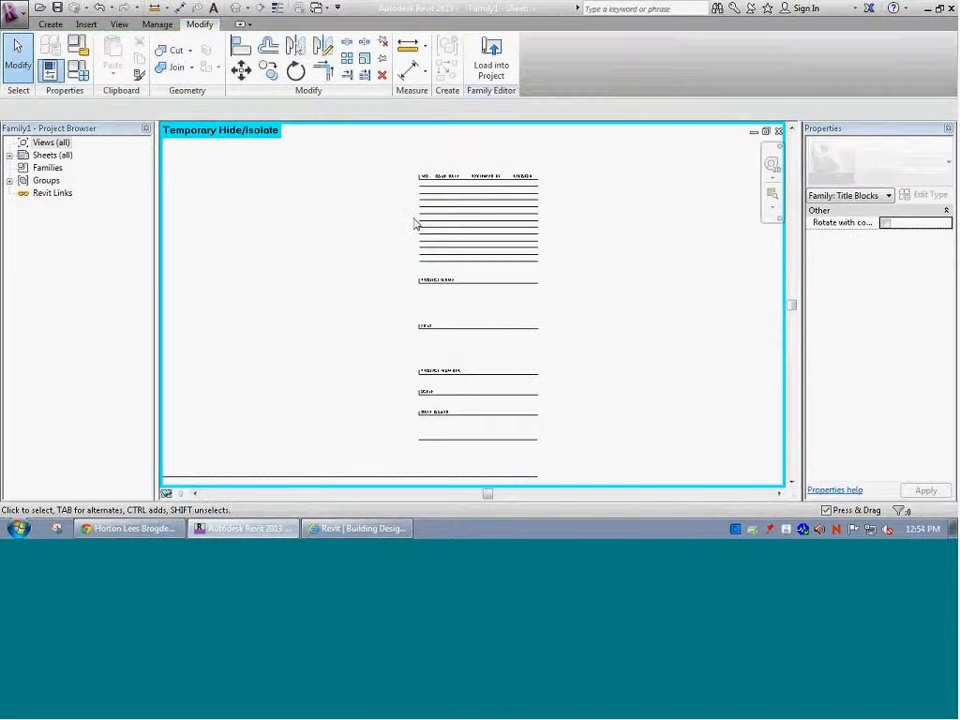
scroll(445, 180, up, 5)
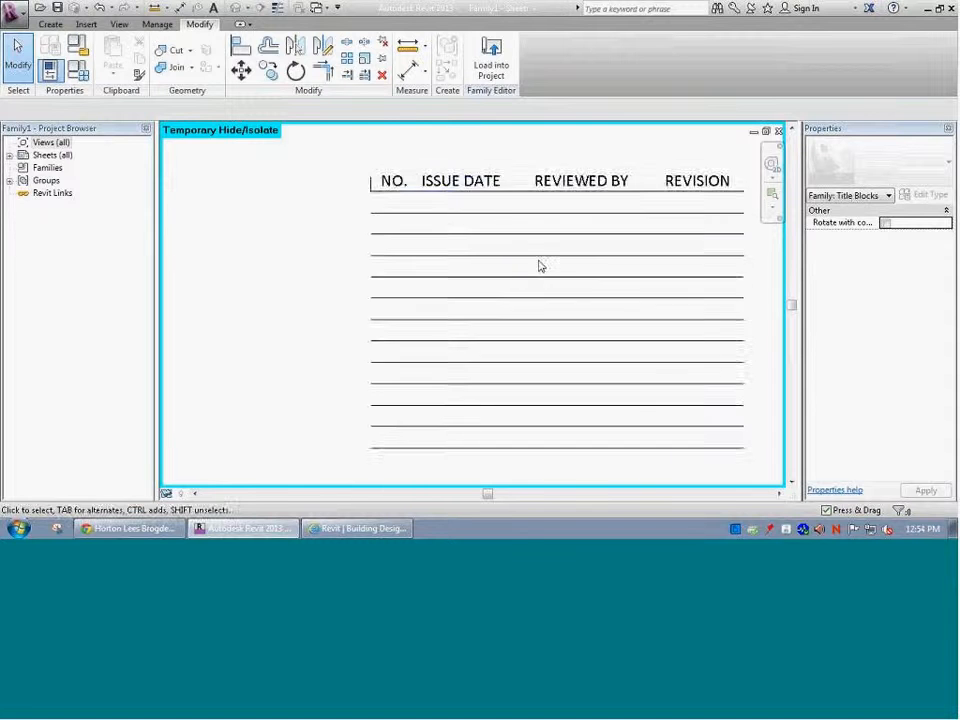
scroll(538, 265, down, 5)
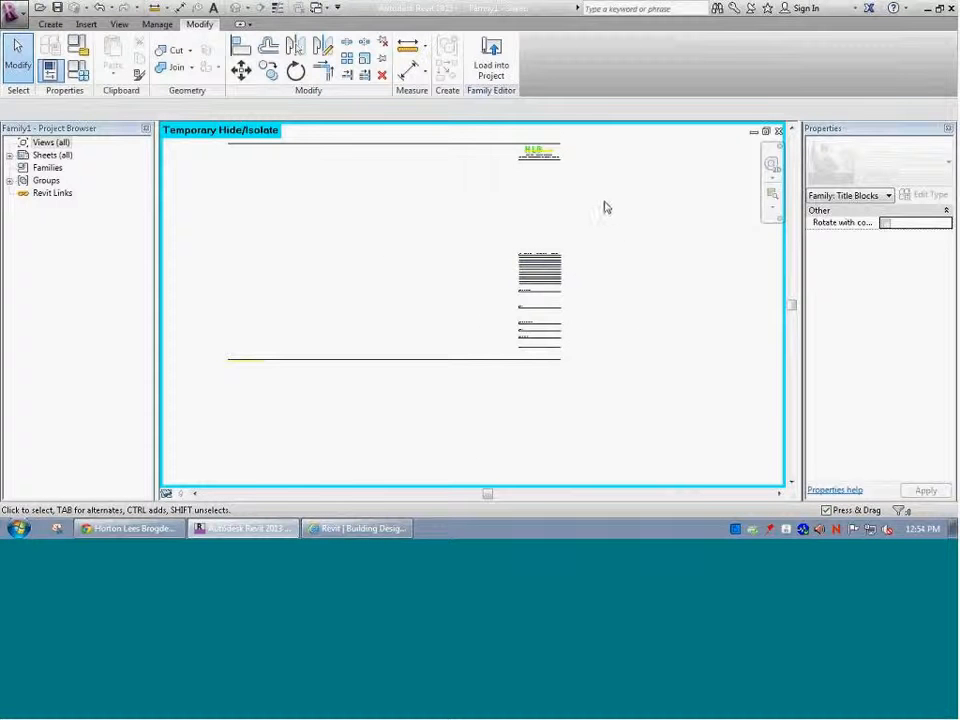
Examine the yellow text note beneath the start of the lower border line and its text type
click(237, 367)
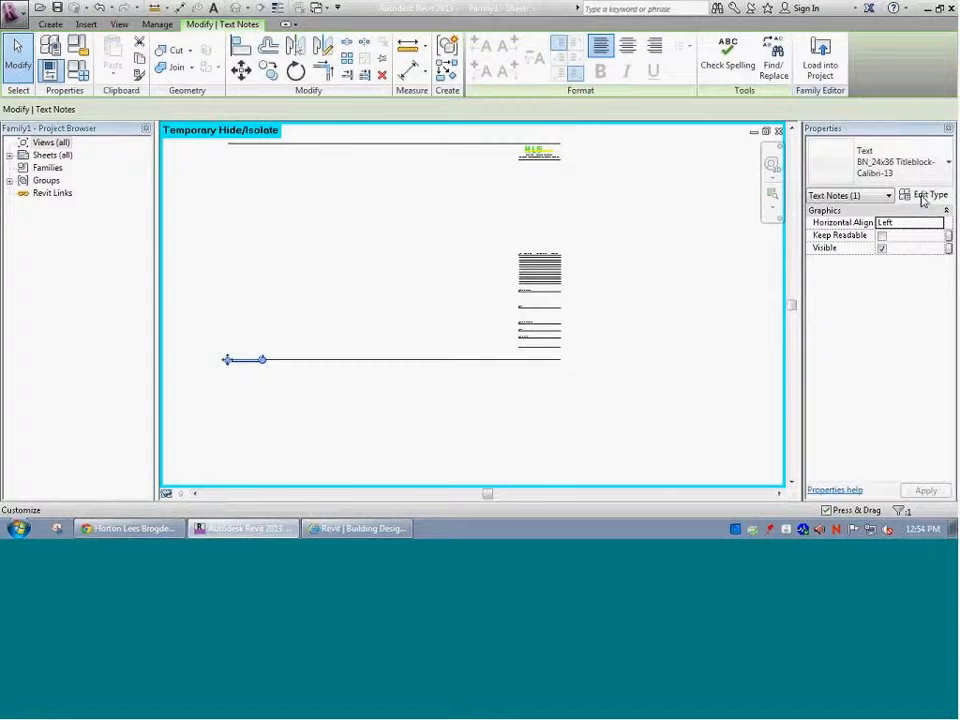
click(441, 407)
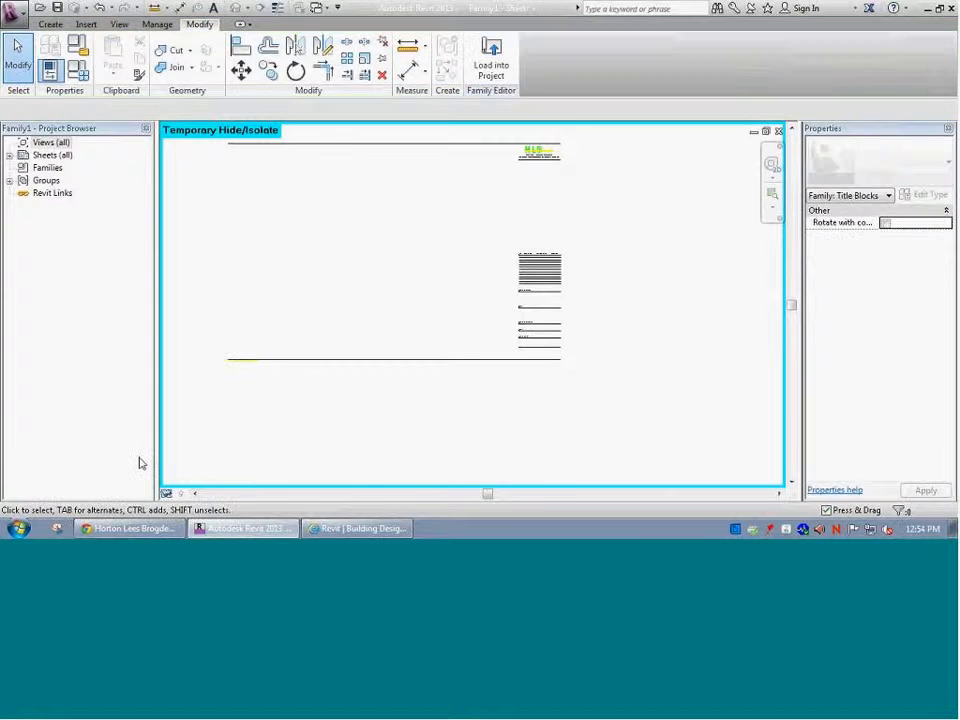
key(z)
key(r)
drag(207, 336, 328, 398)
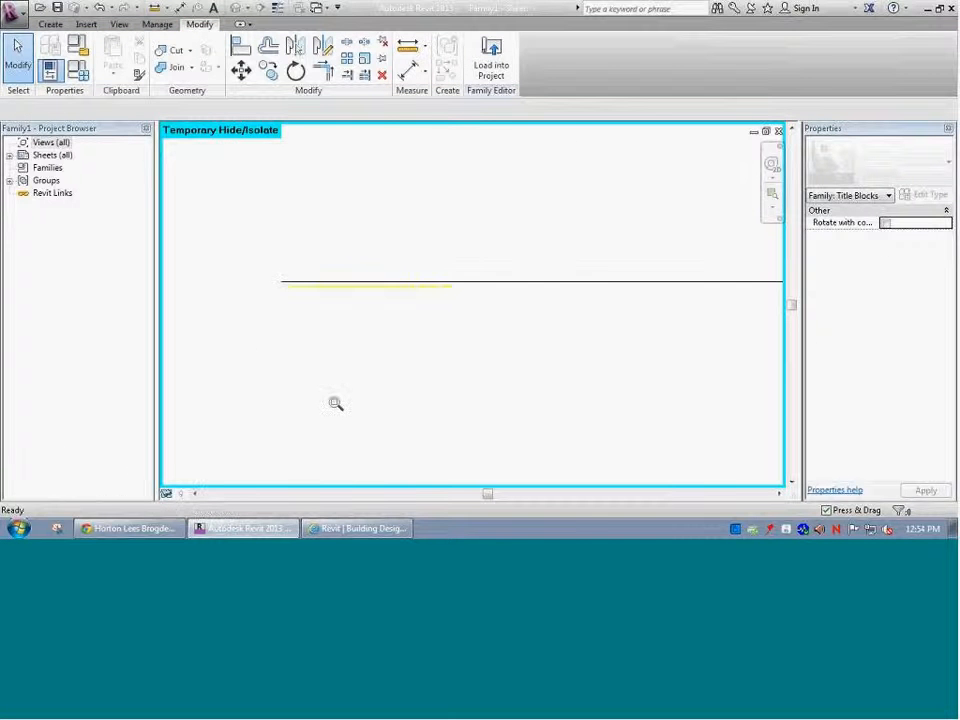
Reset the temporary hide/isolate to bring back all elements of the title block sheet
click(166, 496)
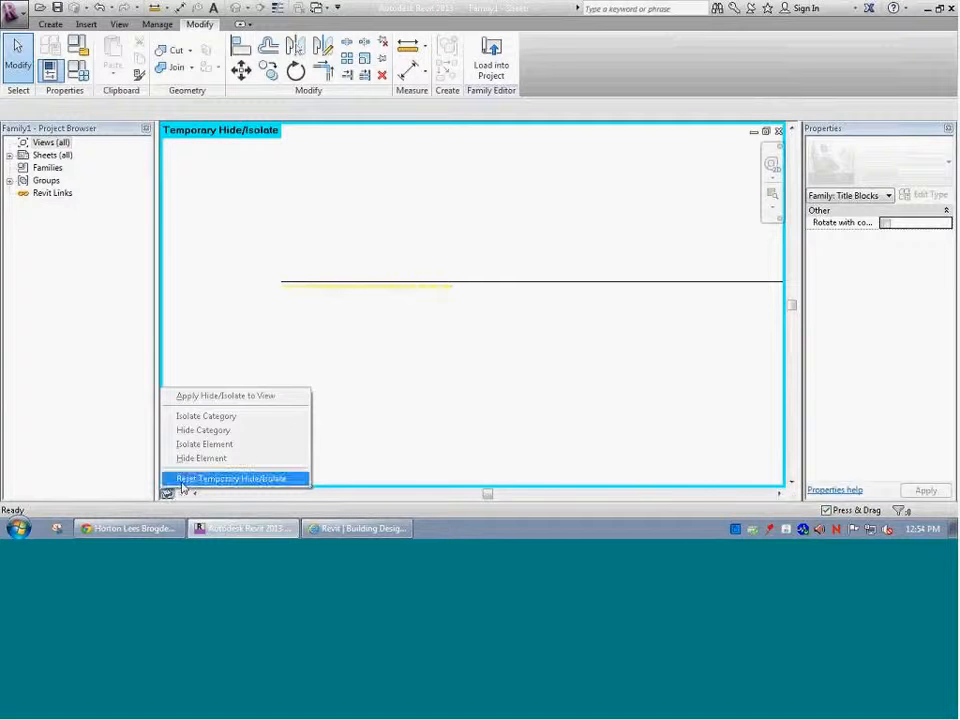
click(205, 478)
scroll(341, 373, down, 5)
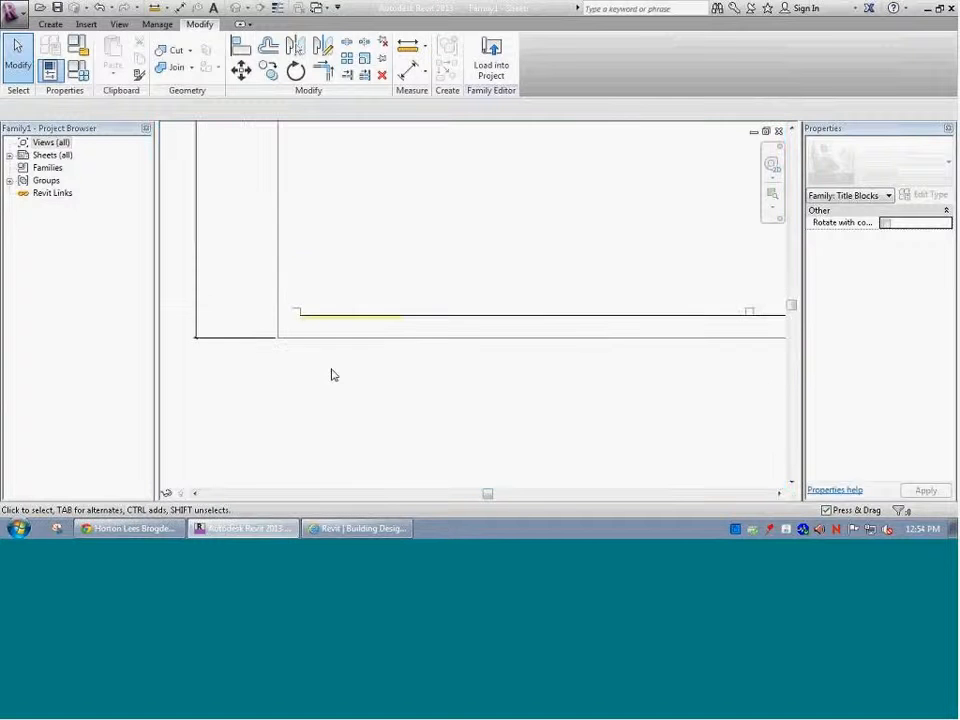
scroll(337, 373, down, 1)
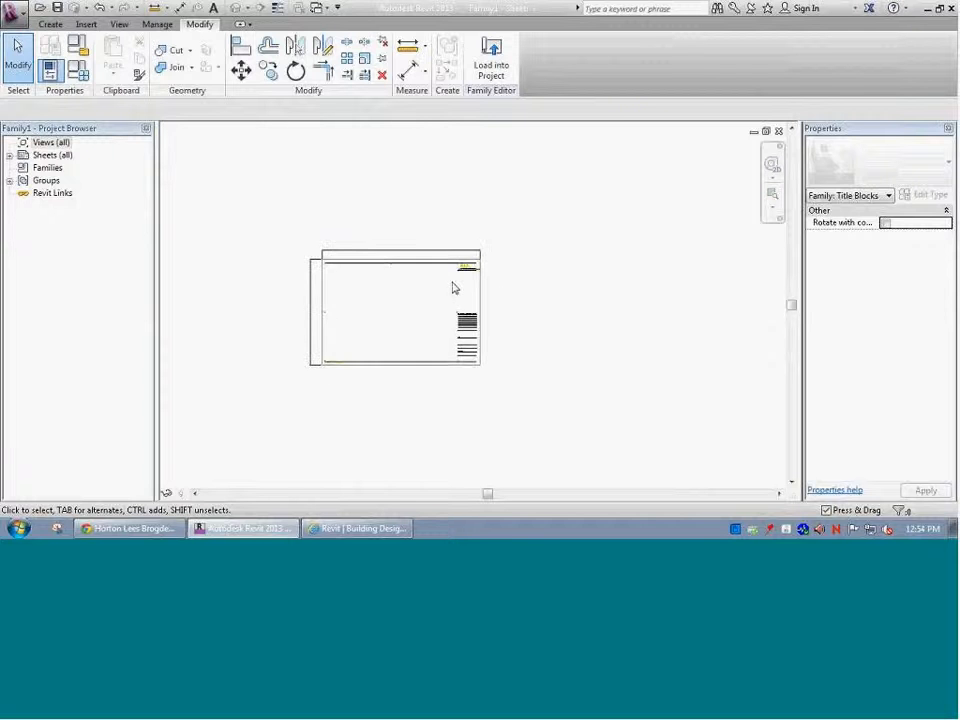
scroll(452, 288, up, 1)
Save the title block family to the Desktop as HLB_24x36
key(ctrl+s)
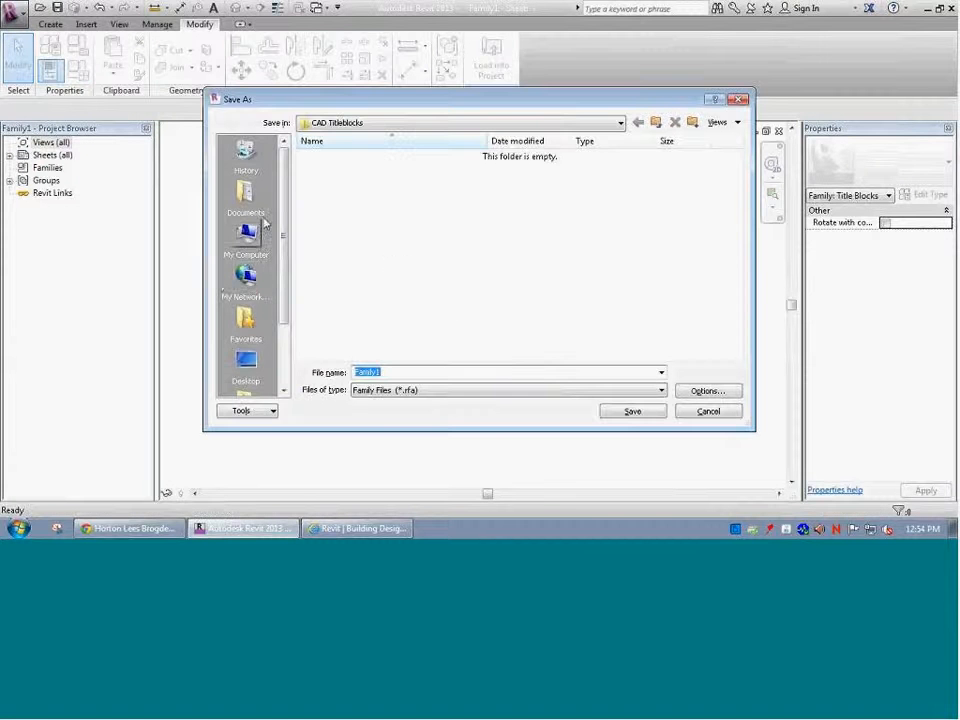
click(245, 364)
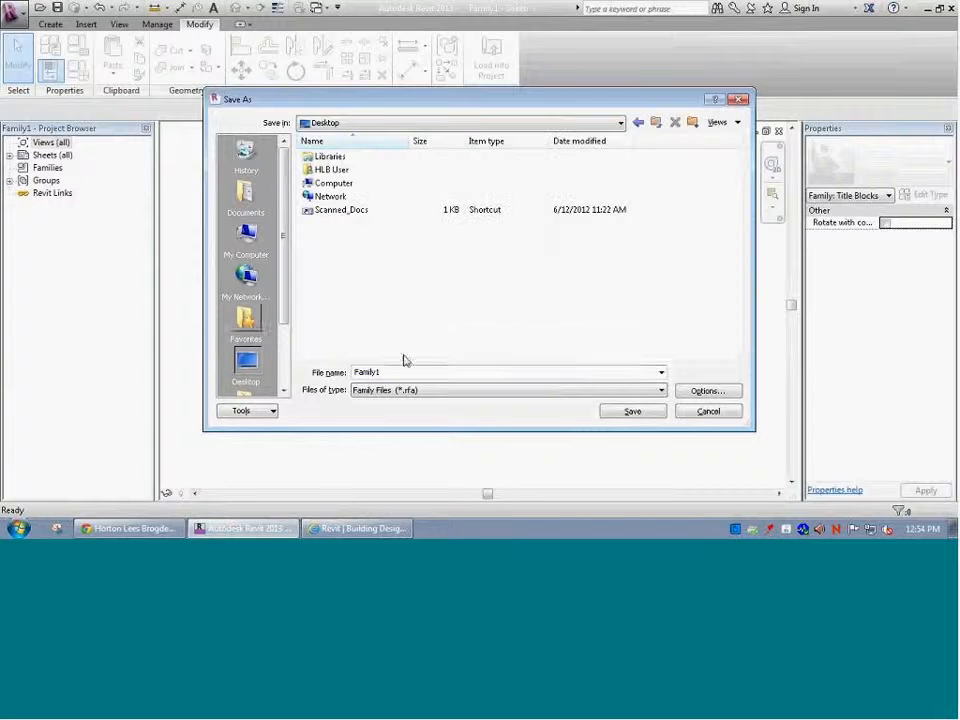
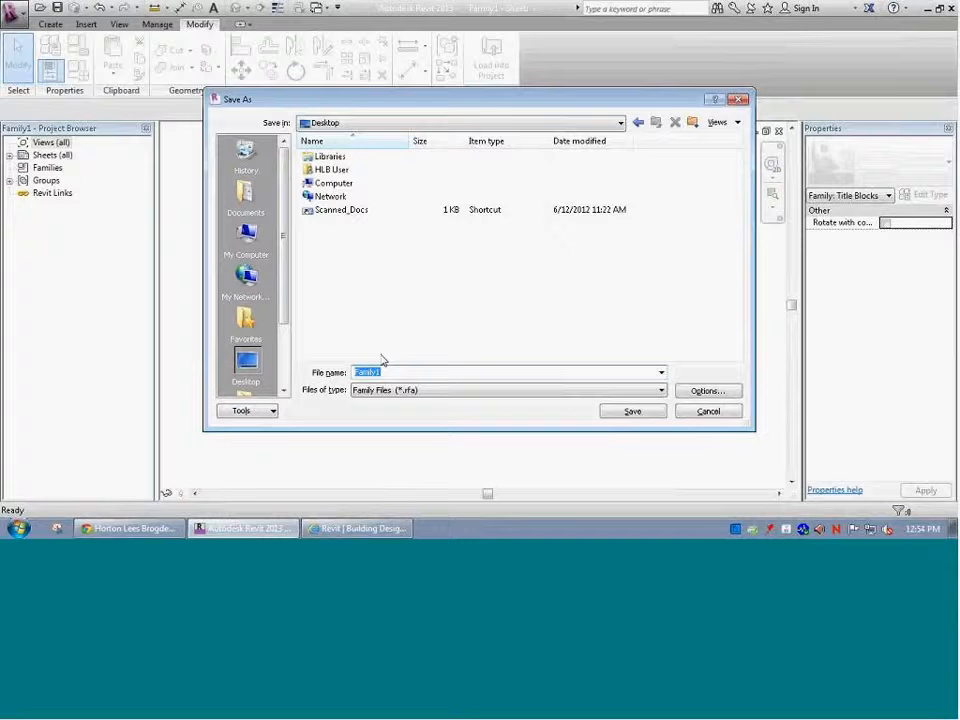
text(HLB_24x36)
click(660, 411)
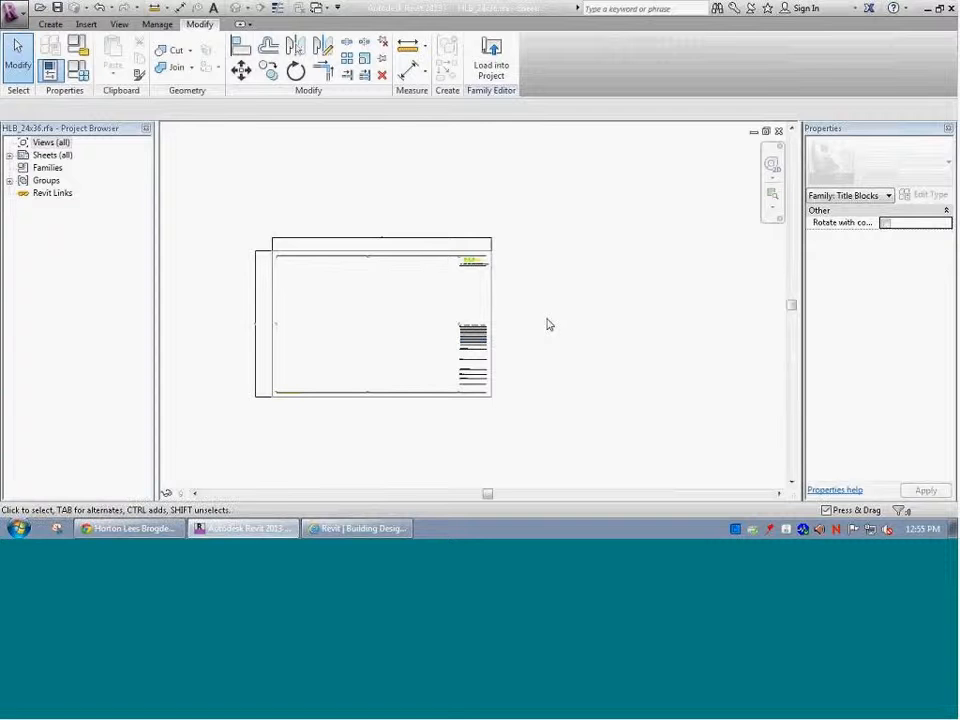
click(56, 8)
Delete the vertical and horizontal dimensions along the sheet's outer boundary
click(257, 287)
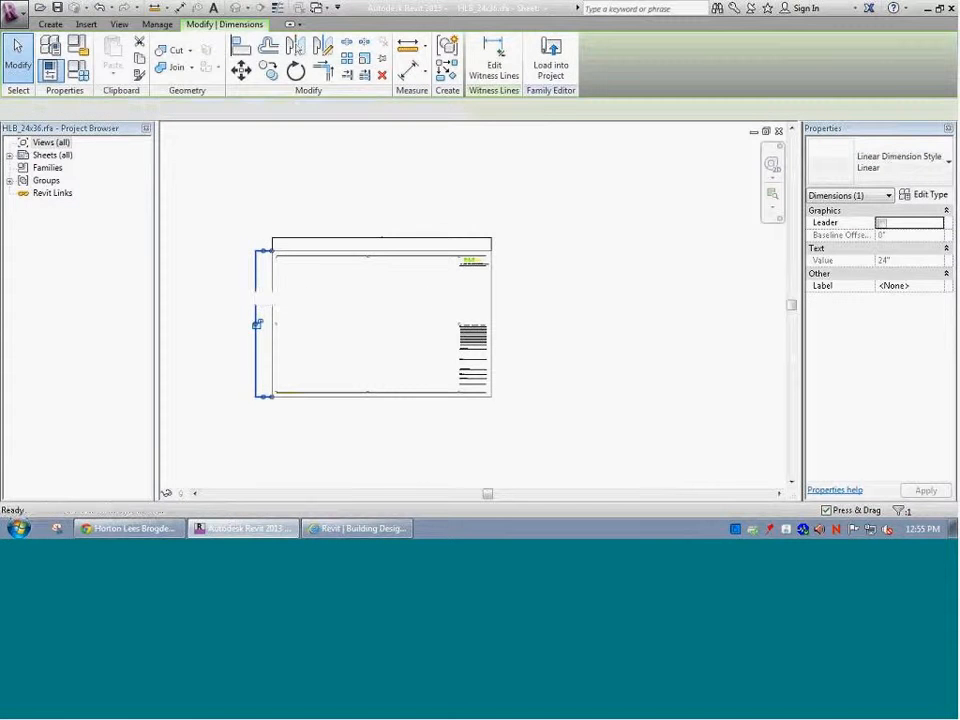
key(Delete)
click(273, 249)
key(Delete)
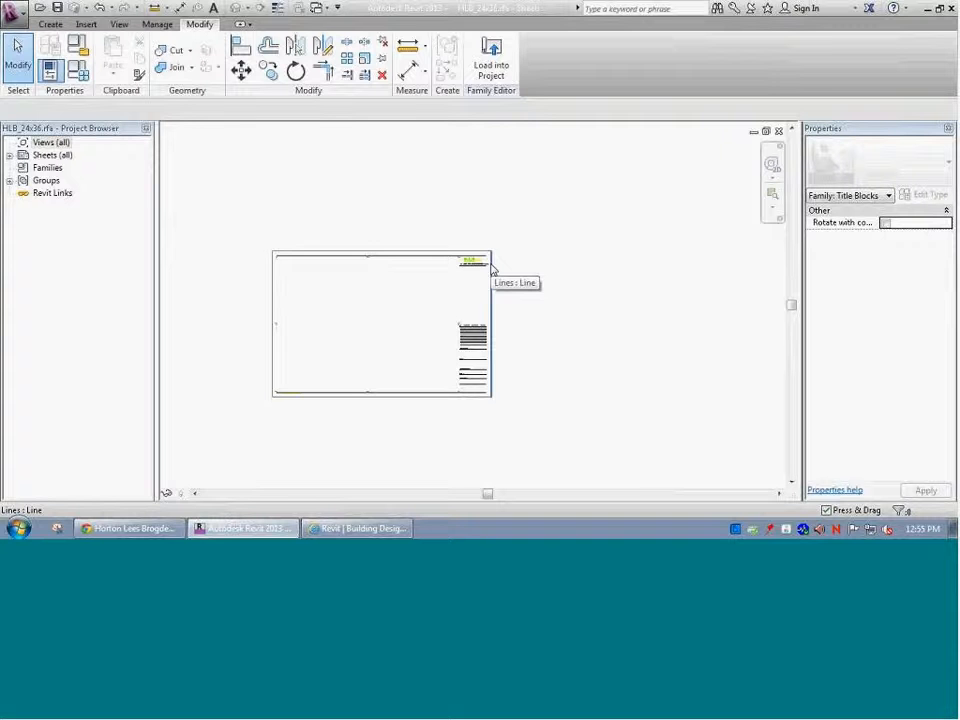
scroll(491, 270, up, 1)
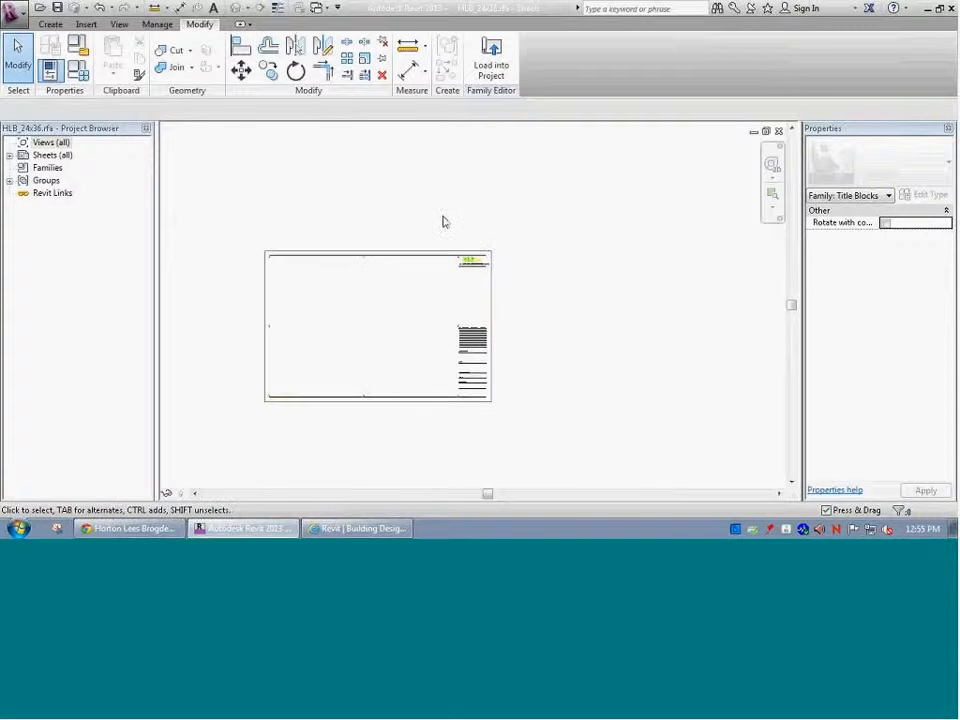
drag(446, 222, 504, 420)
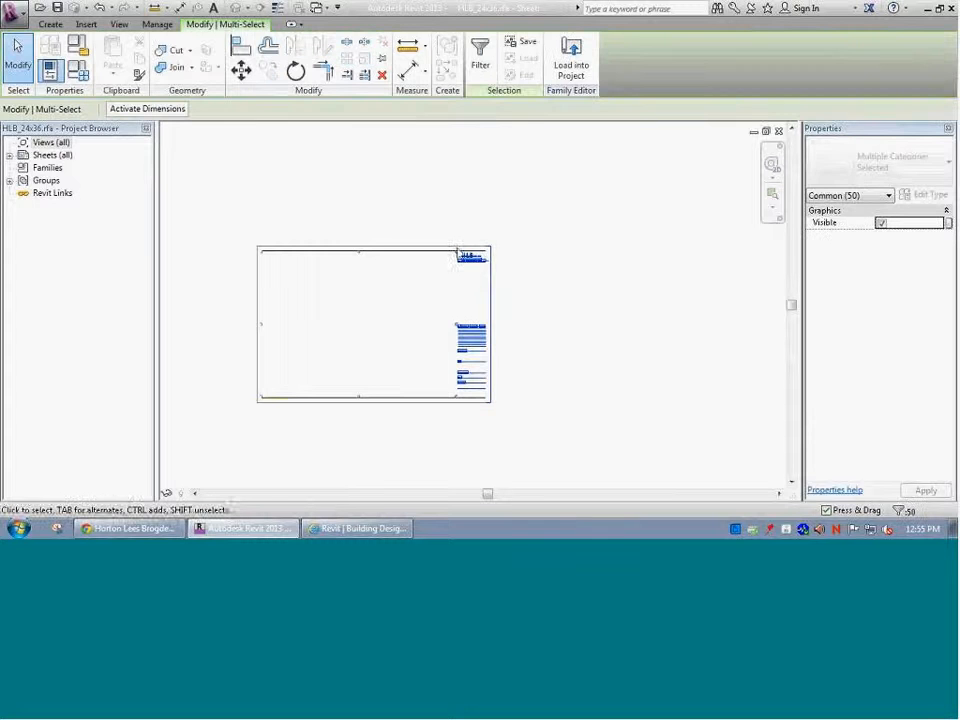
scroll(465, 300, up, 1)
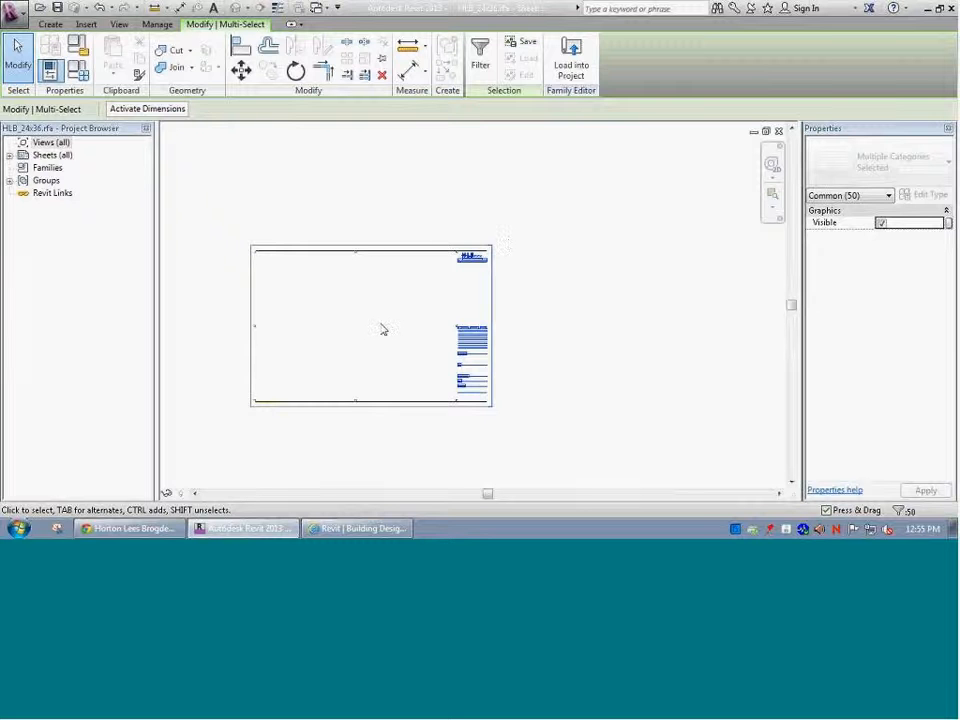
click(439, 255)
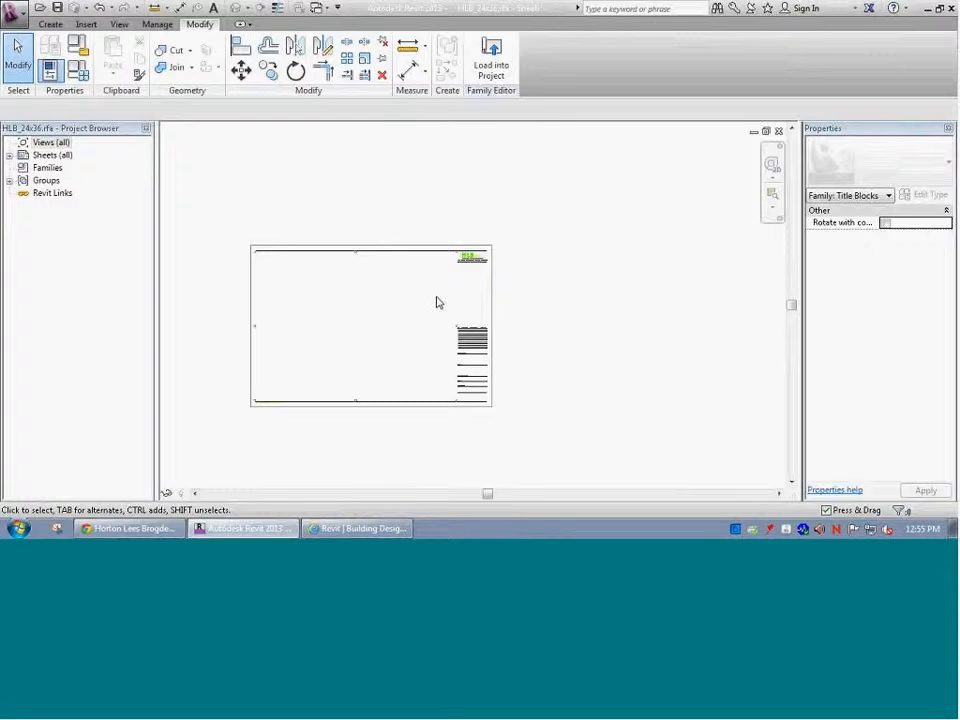
Examine the yellow file path text note beneath the lower border line and its type's font and text size
scroll(452, 392, down, 2)
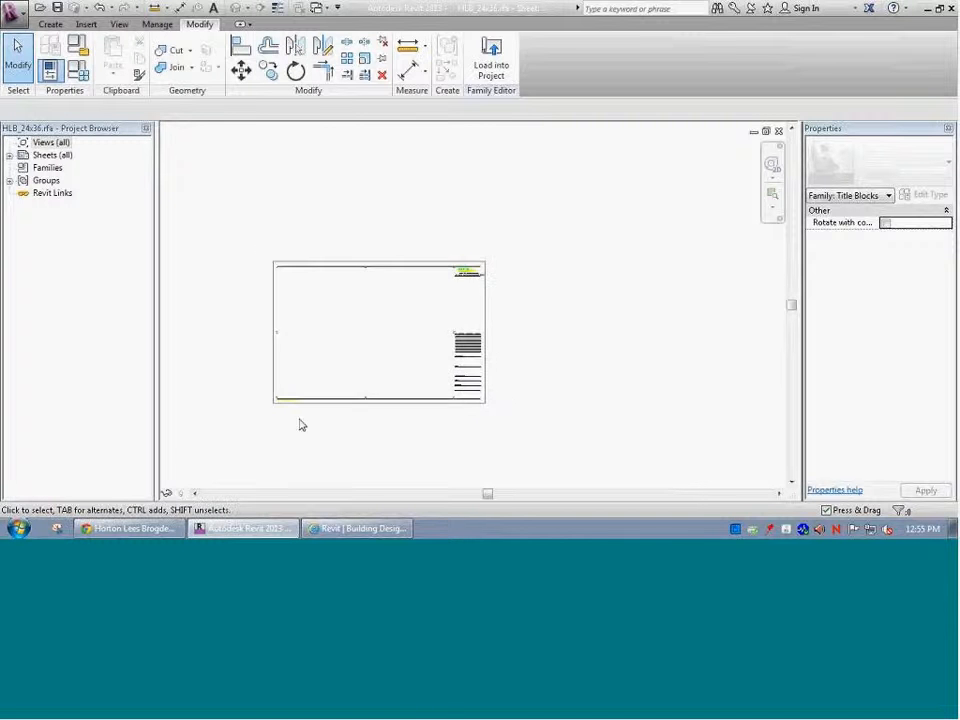
scroll(281, 409, up, 3)
scroll(279, 391, up, 3)
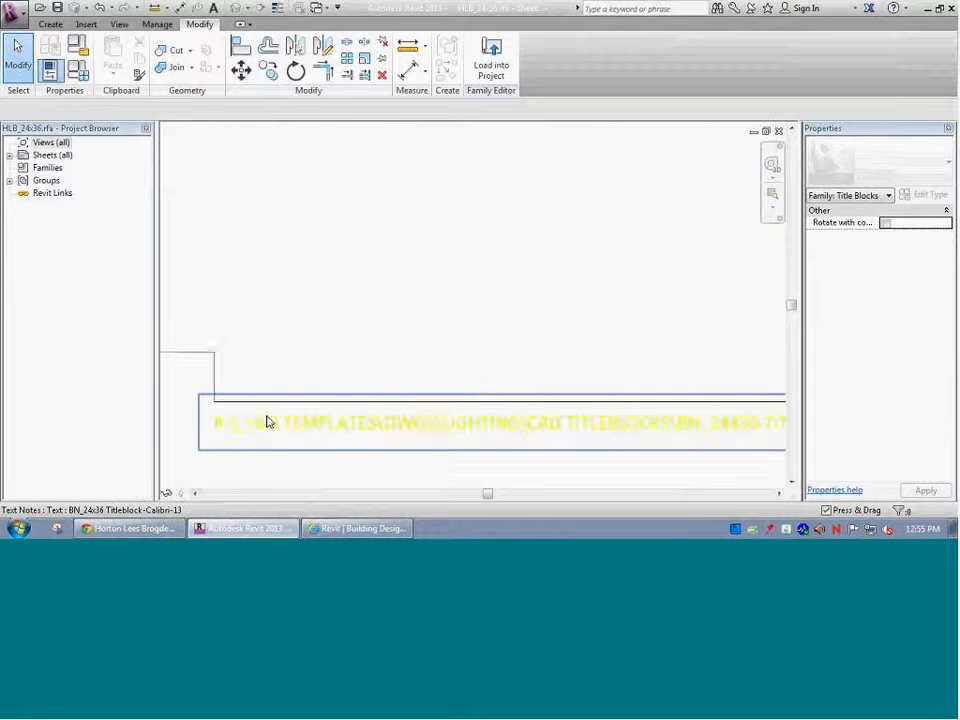
scroll(300, 435, down, 1)
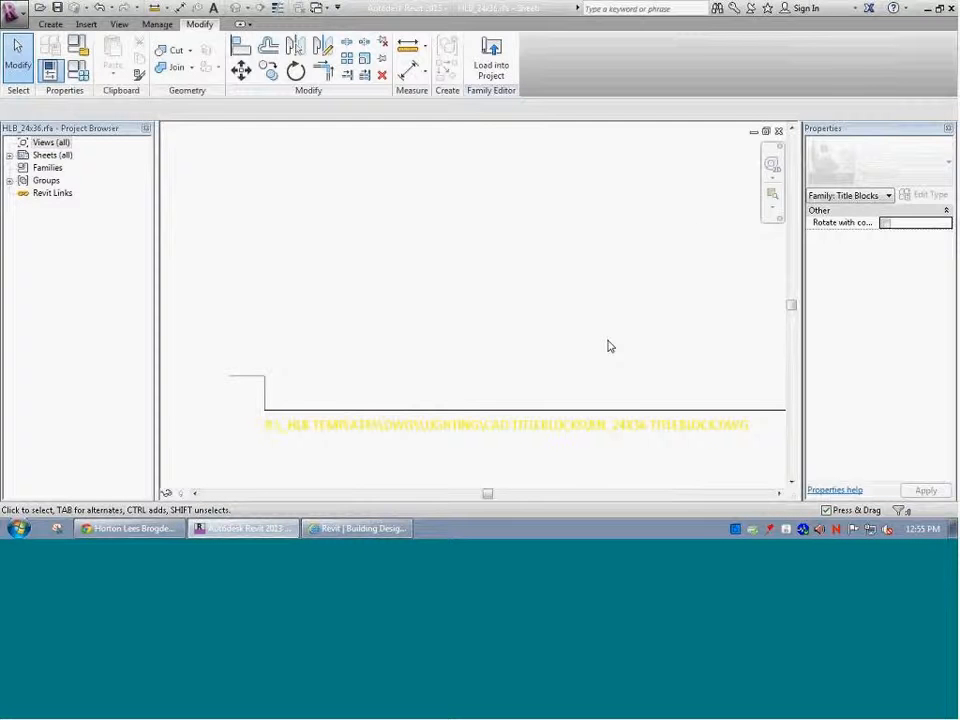
click(505, 425)
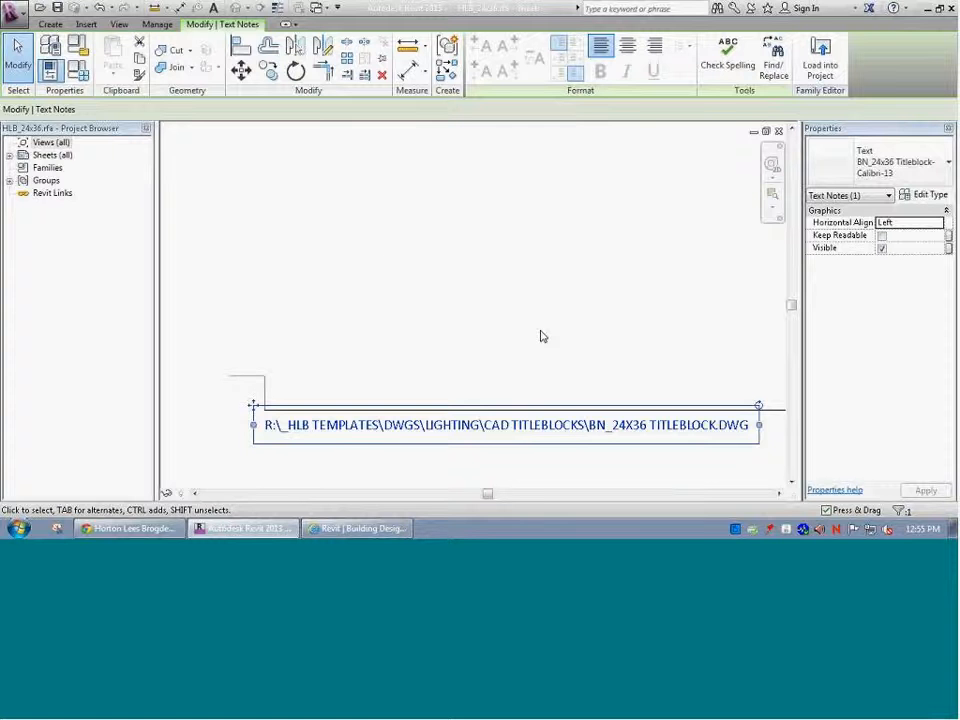
scroll(392, 262, up, 1)
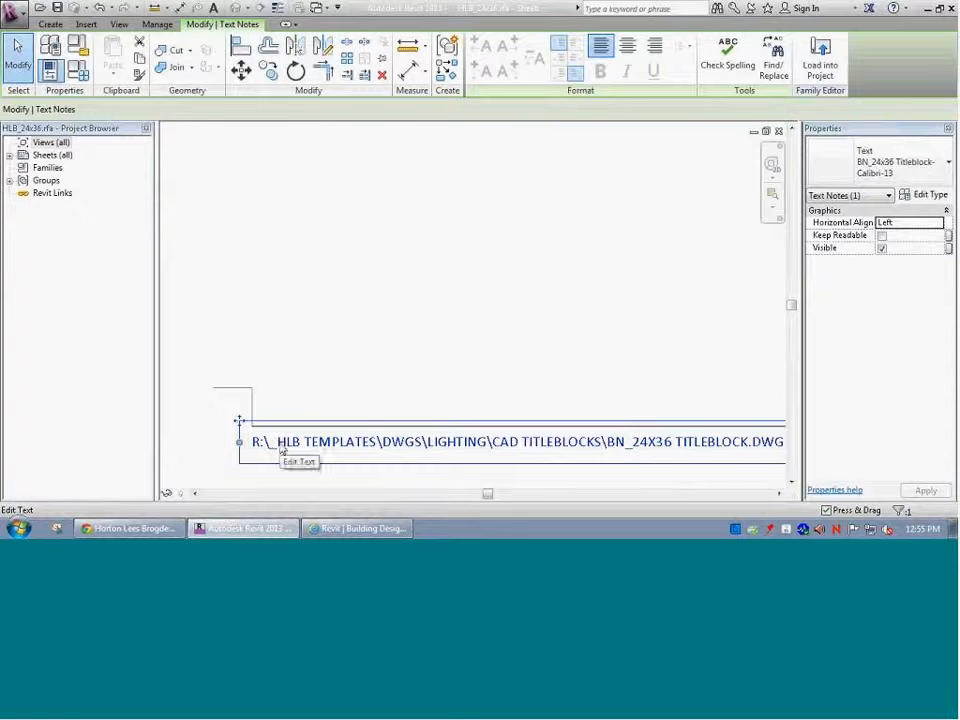
scroll(377, 388, down, 3)
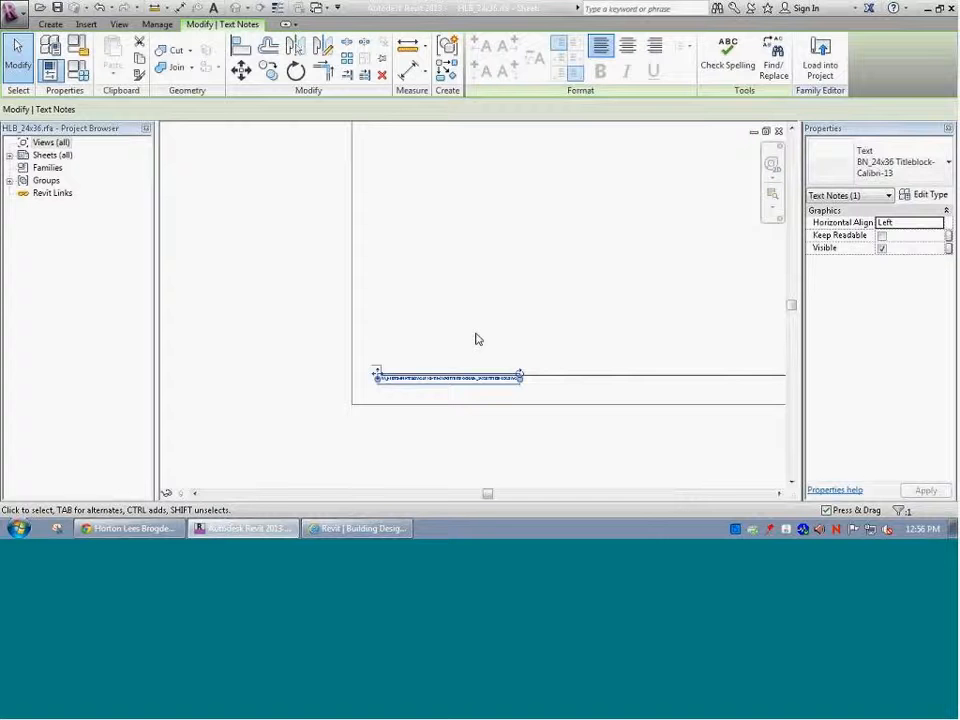
click(941, 200)
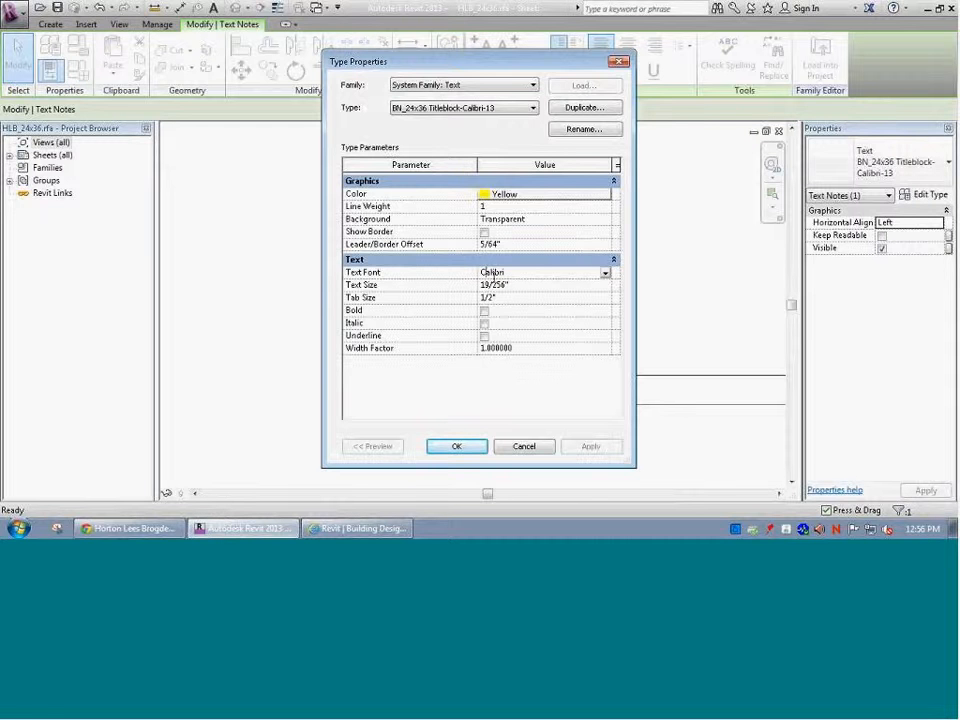
click(519, 284)
click(456, 446)
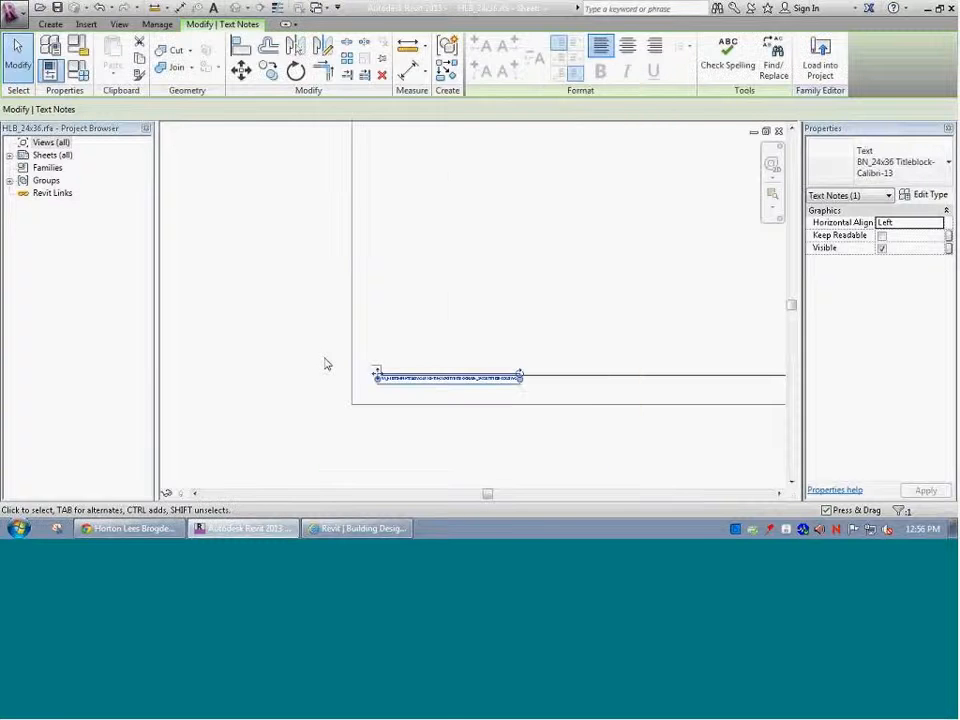
click(317, 360)
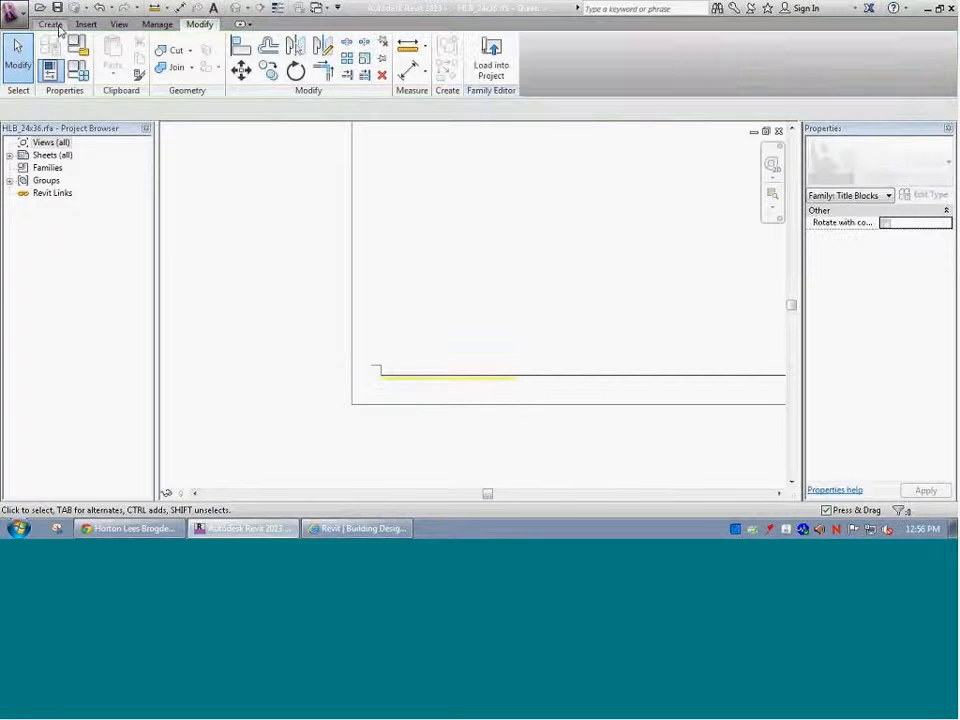
Start placing a label and duplicate its type under the name Calibri 19/256"
click(48, 24)
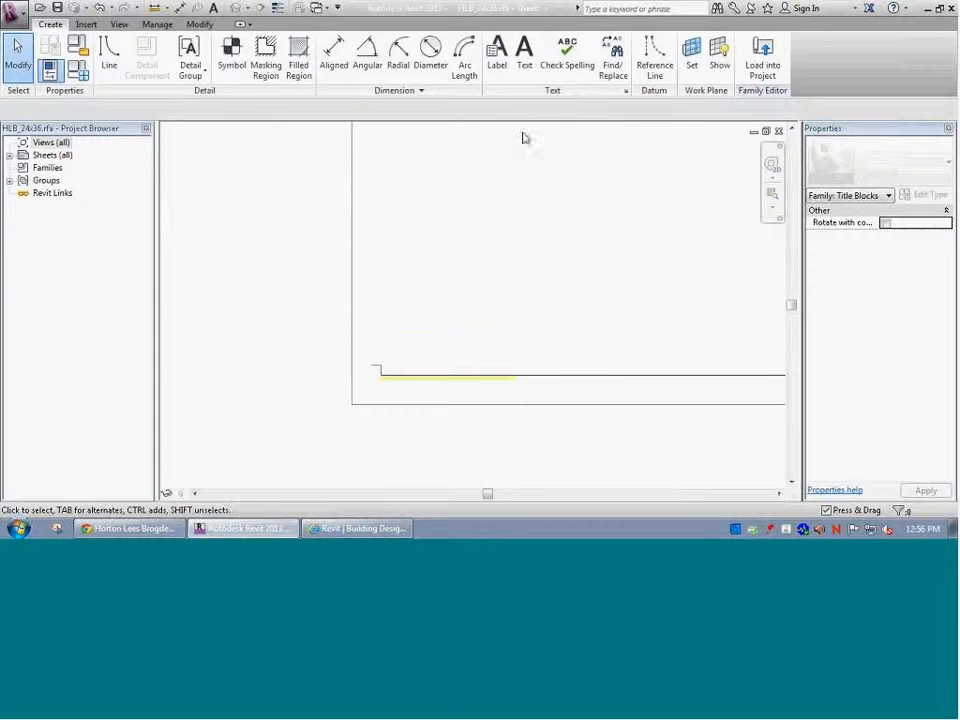
click(497, 60)
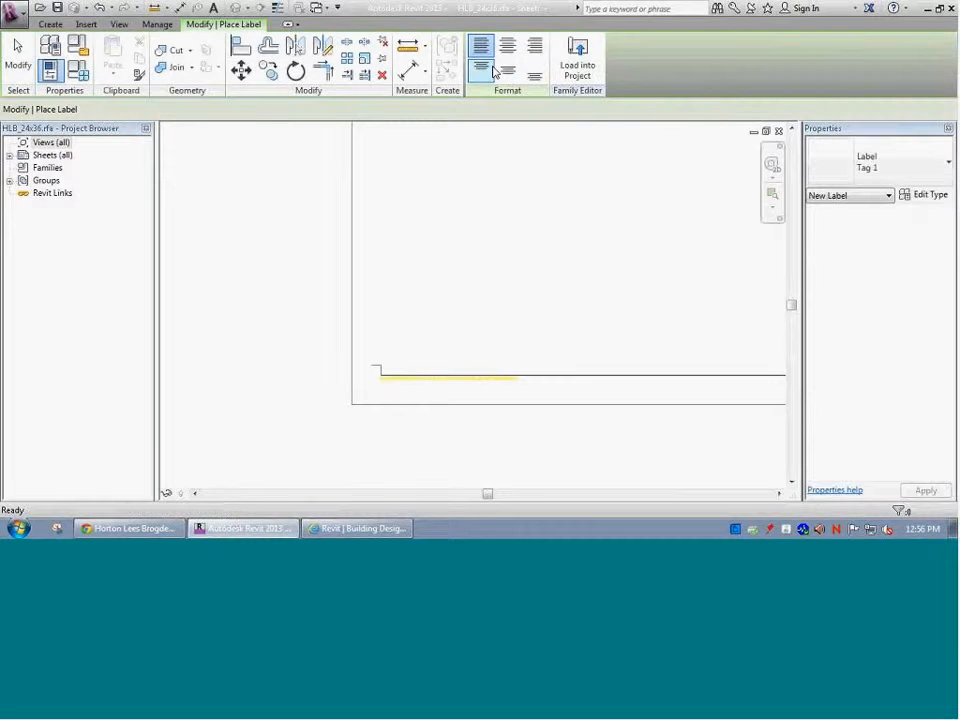
click(886, 170)
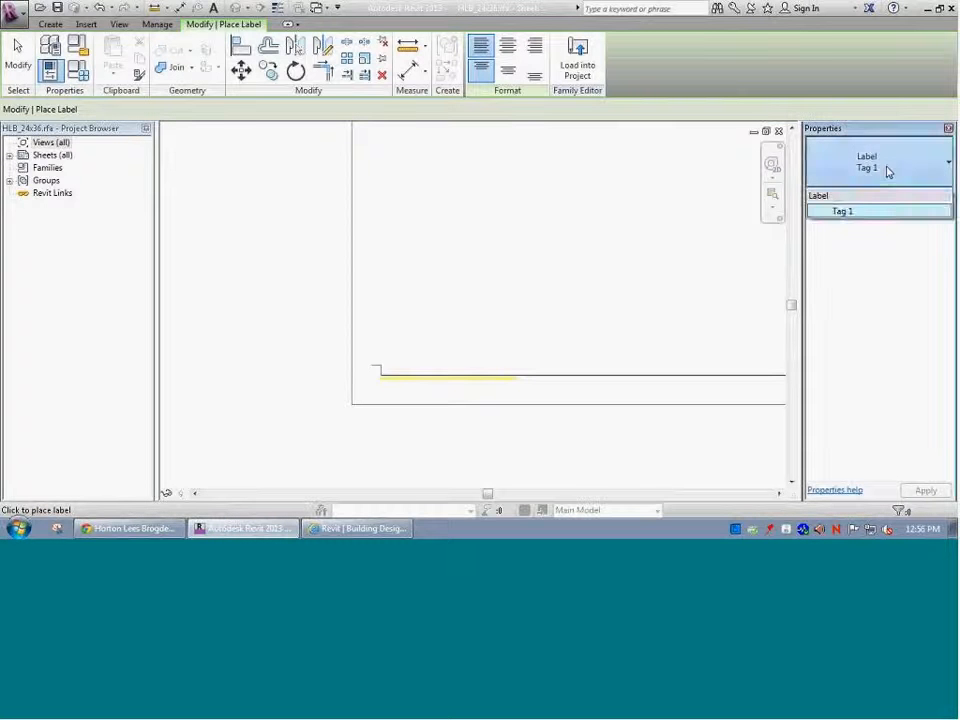
click(948, 163)
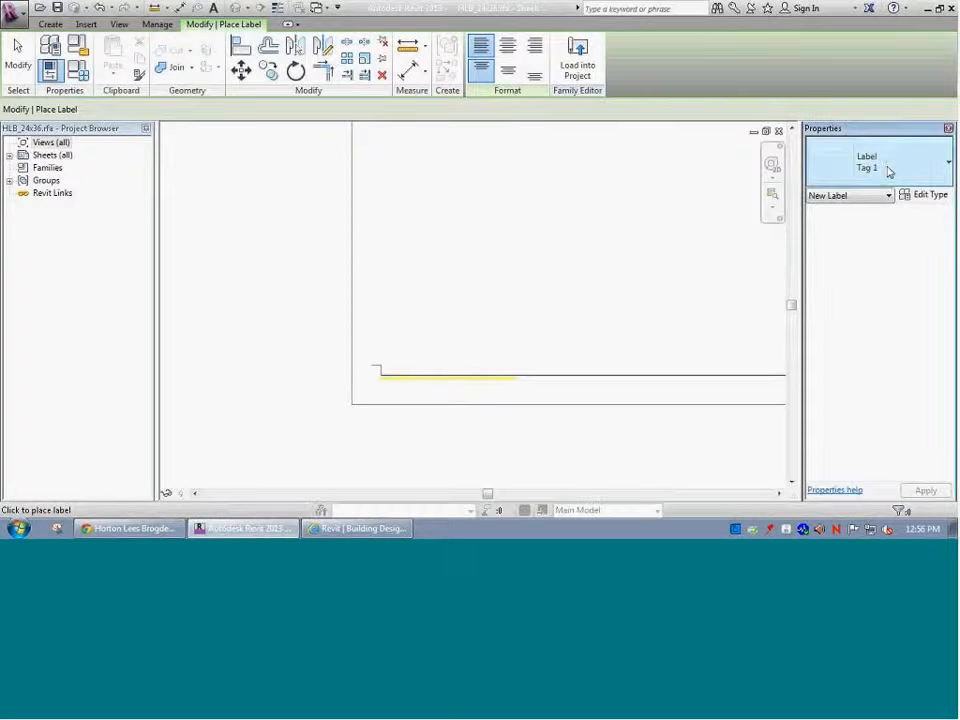
click(933, 197)
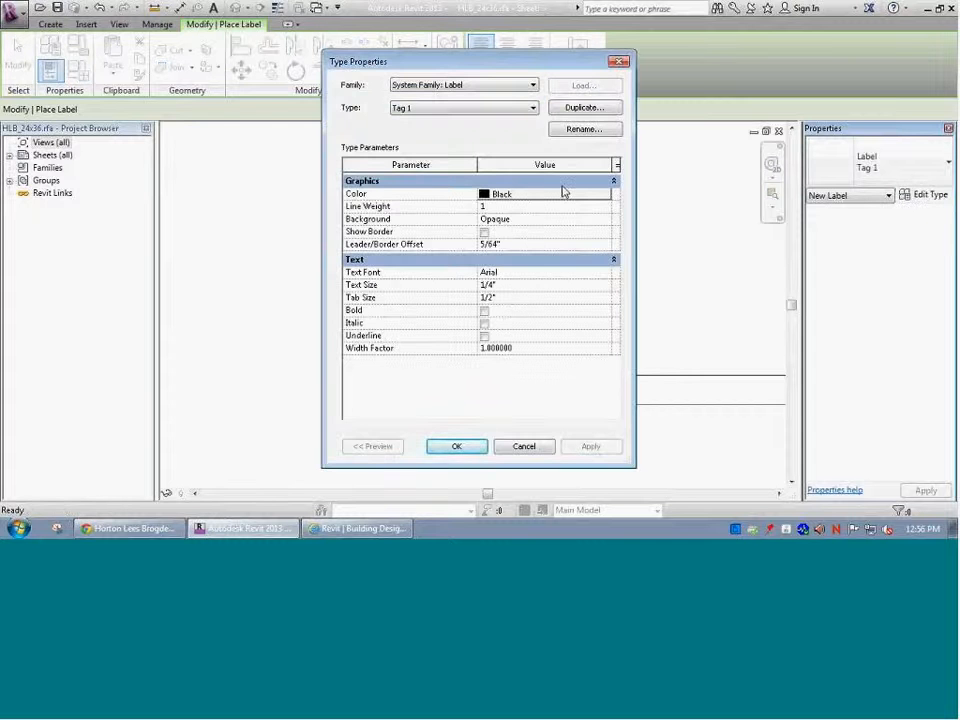
click(582, 107)
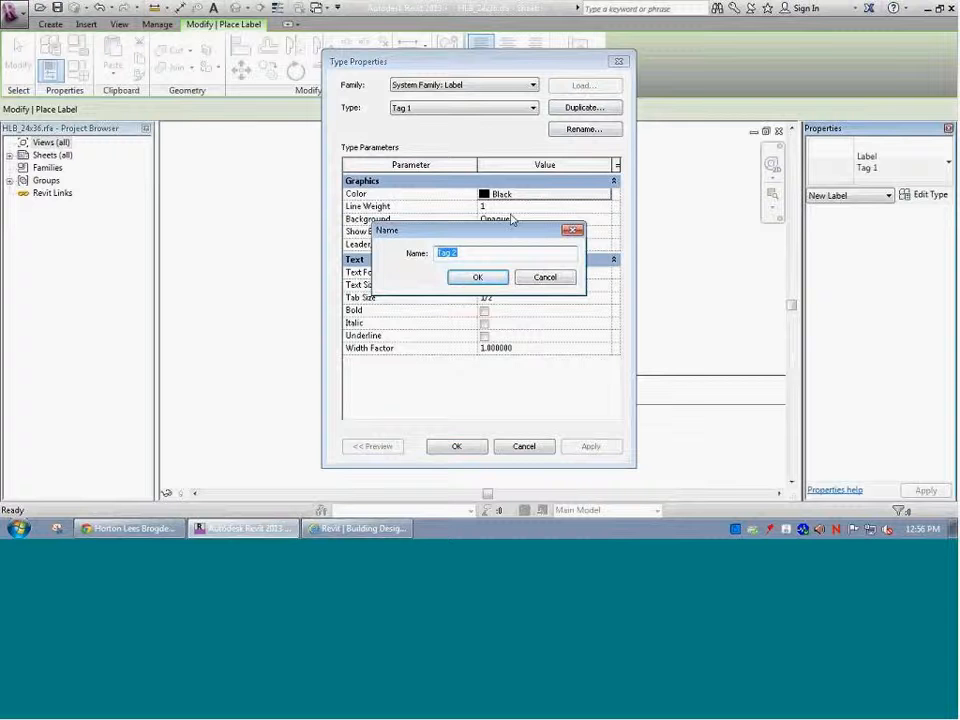
text(Calibri 19/256")
click(466, 278)
Set the new label type's text font to Calibri and its text size to 19/256"
click(507, 272)
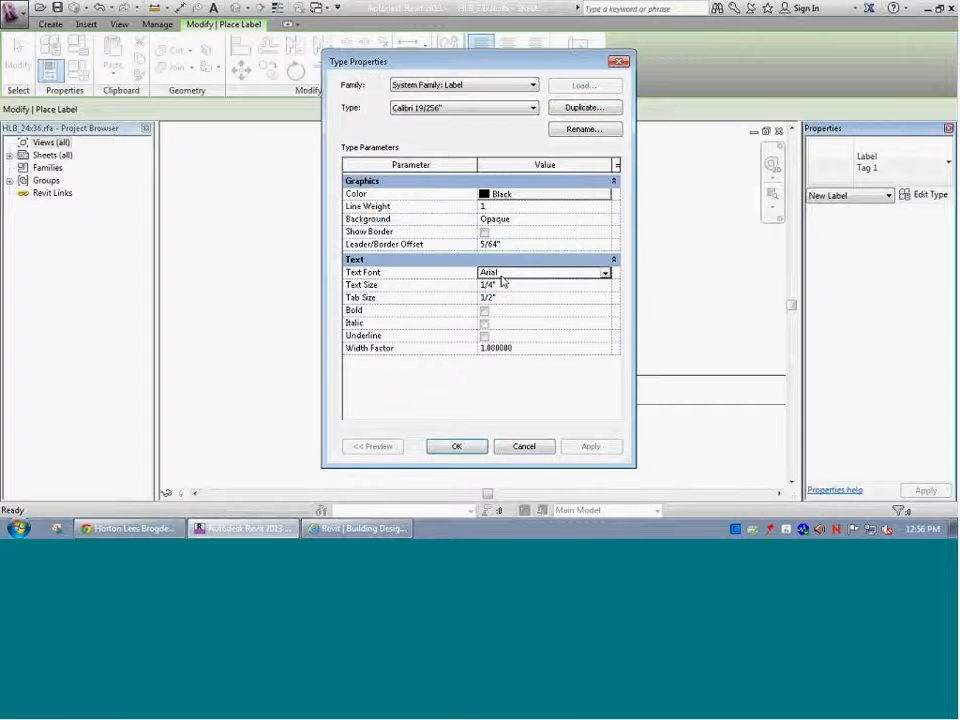
key(BackSpace)
key(BackSpace)
key(BackSpace)
key(BackSpace)
key(BackSpace)
text(Calibri)
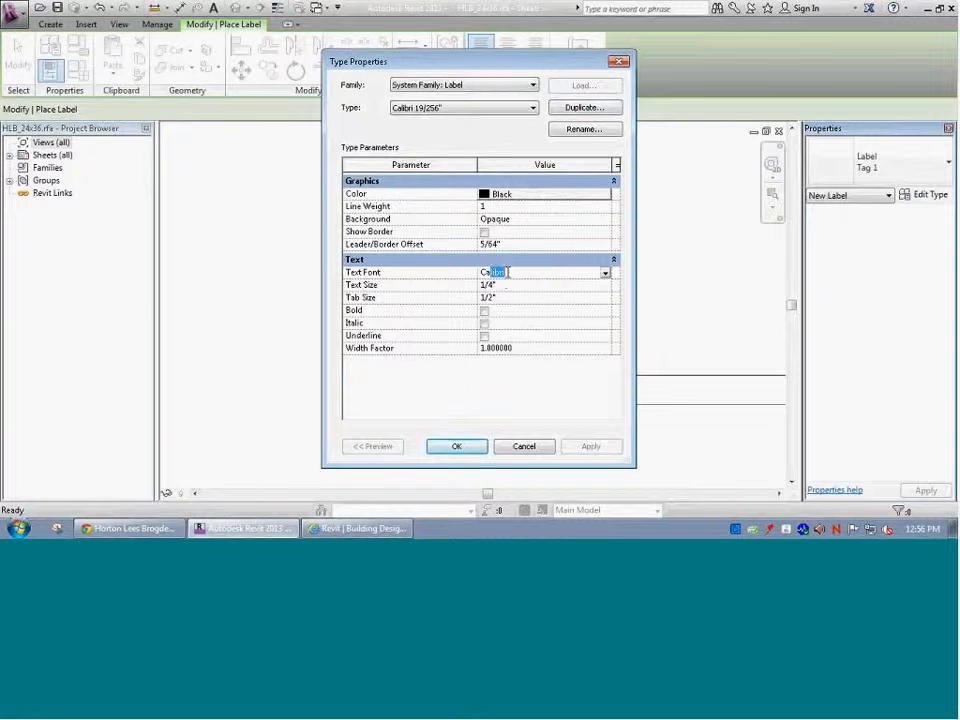
key(Tab)
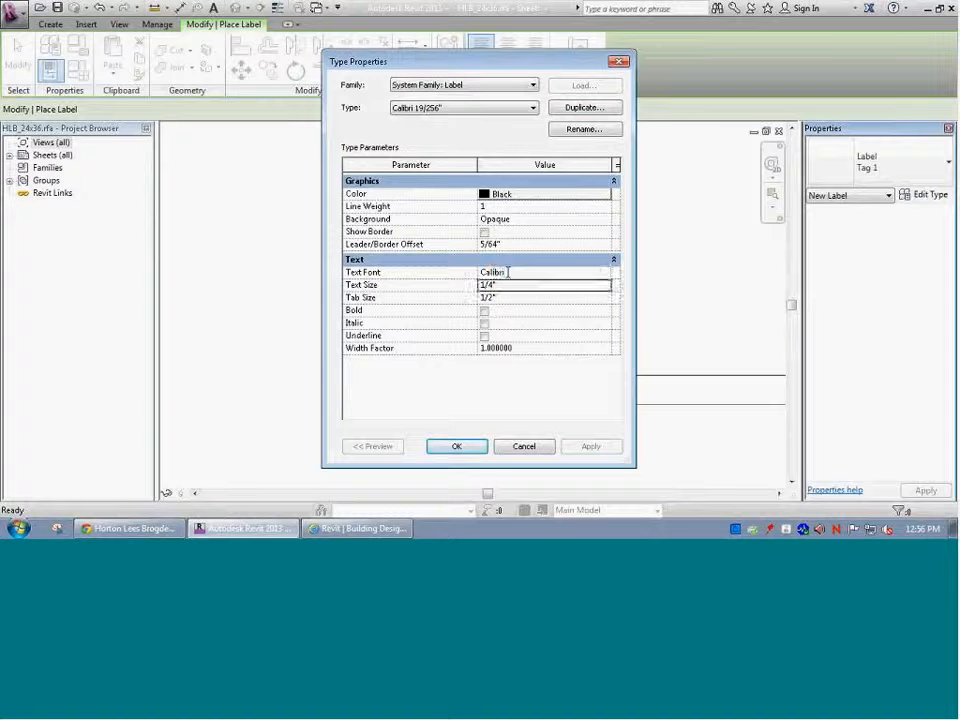
text(19)
text(56)
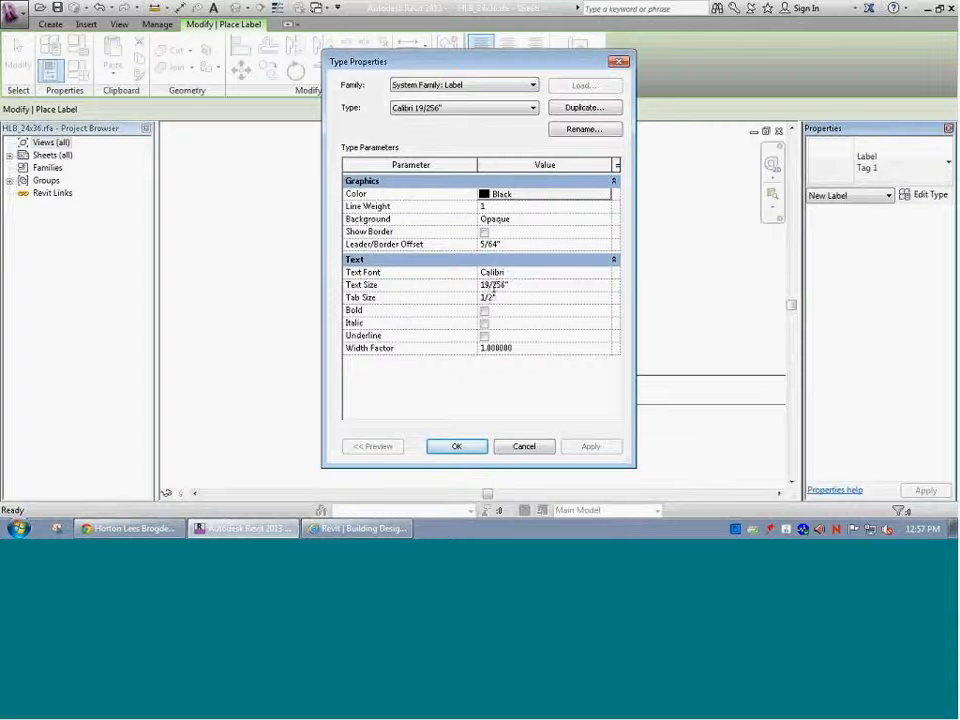
click(499, 300)
Set the label type's background to Transparent and accept the type properties
click(605, 219)
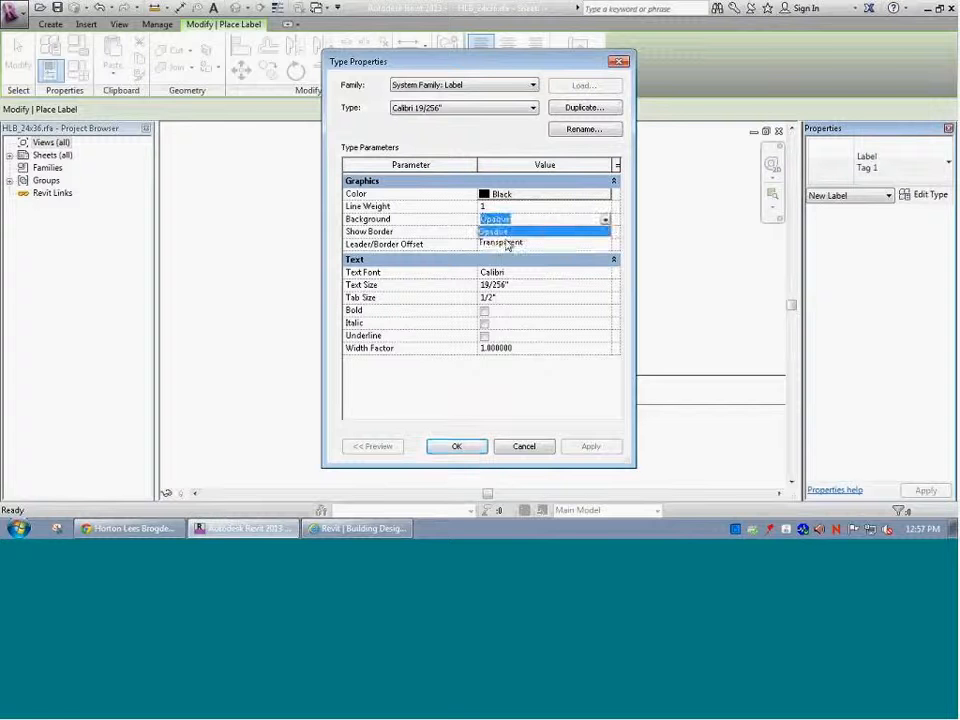
click(508, 243)
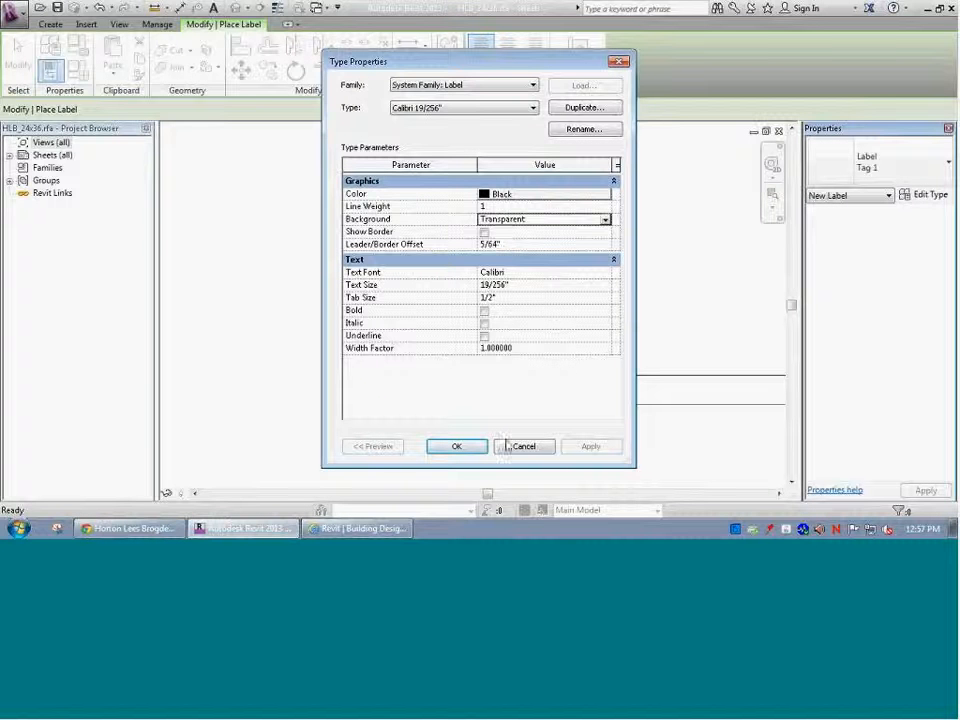
click(462, 449)
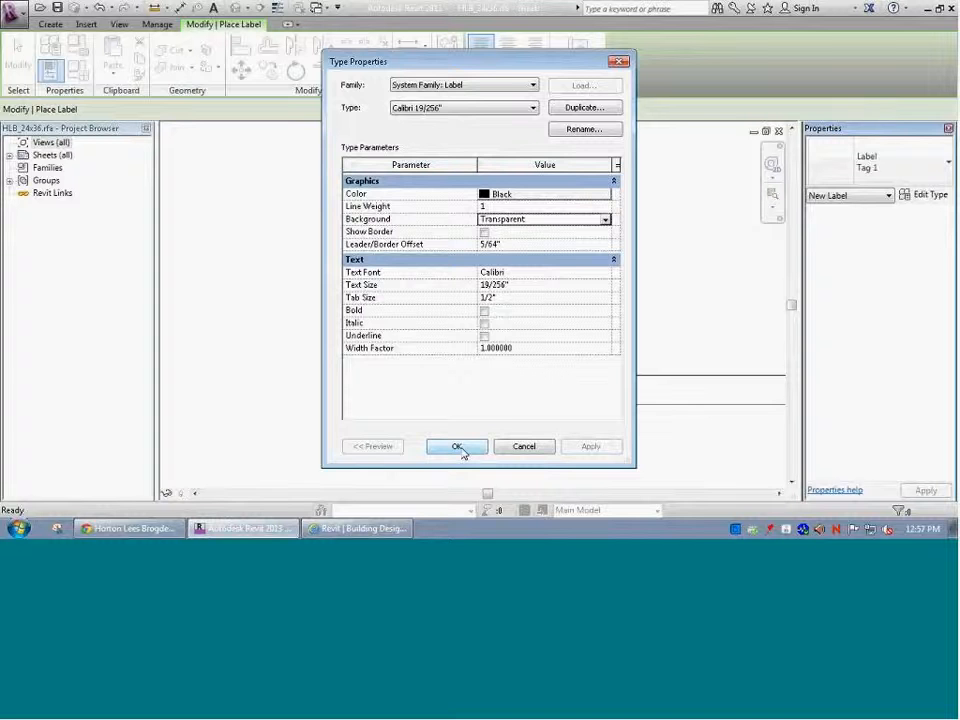
click(462, 448)
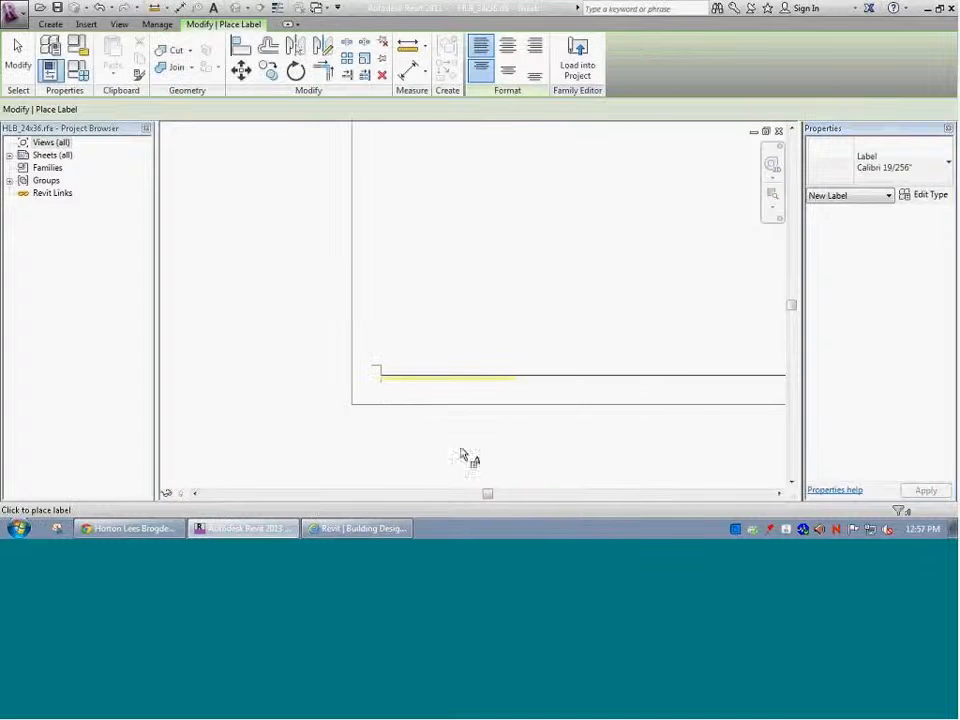
Place a label just beneath the start of the yellow file path note and add the File Path parameter to it
click(385, 390)
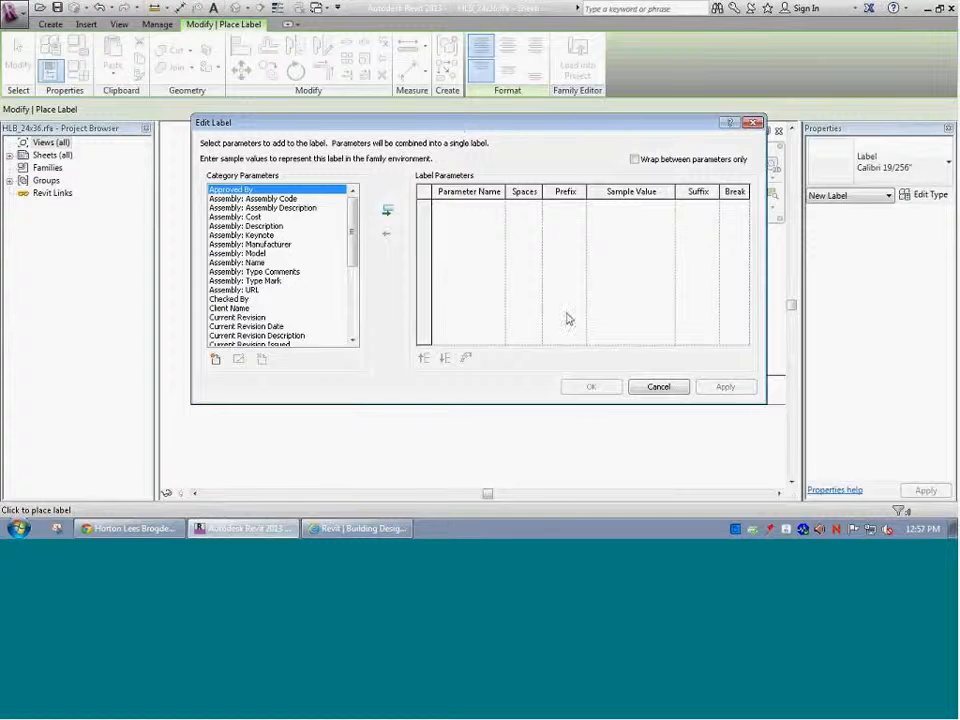
drag(456, 129, 503, 491)
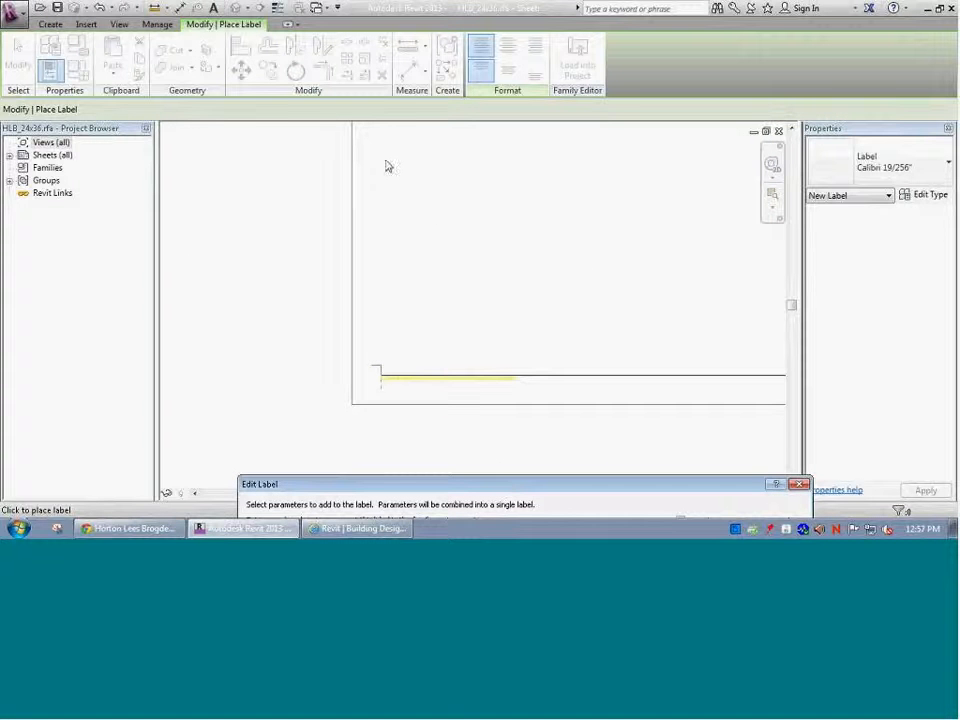
mouse_move(442, 178)
mouse_down()
mouse_move(444, 150)
mouse_move(432, 165)
mouse_up()
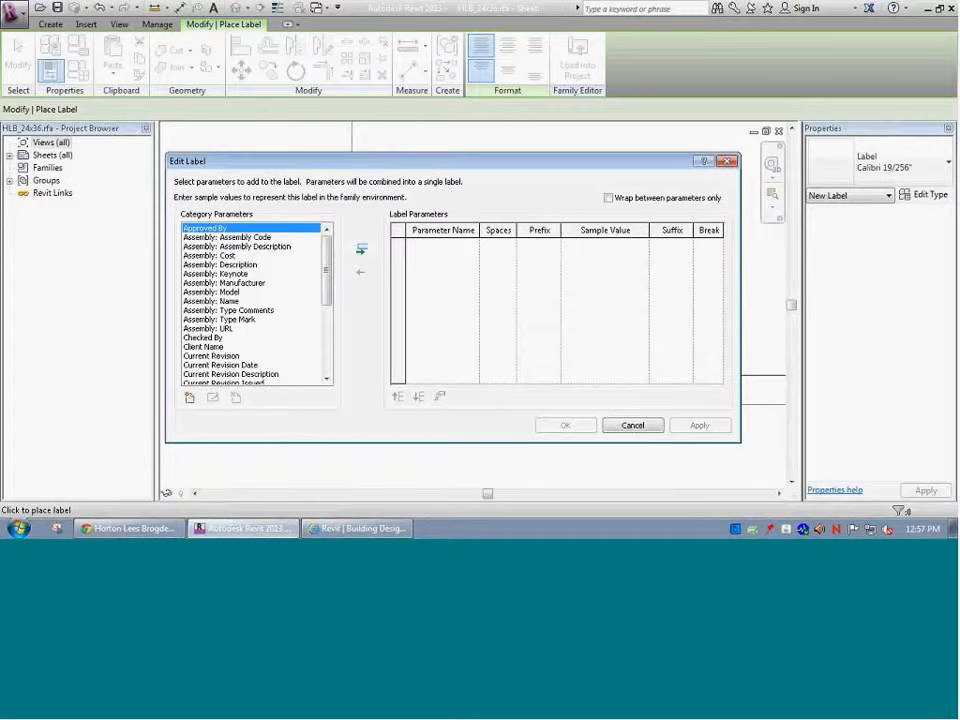
drag(329, 270, 326, 316)
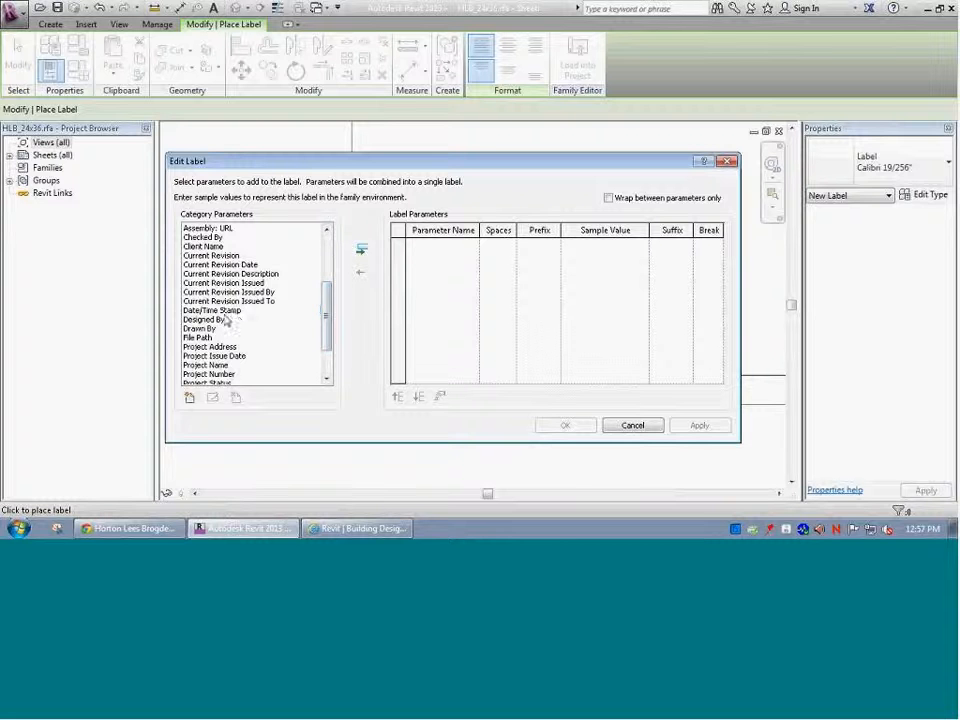
click(258, 310)
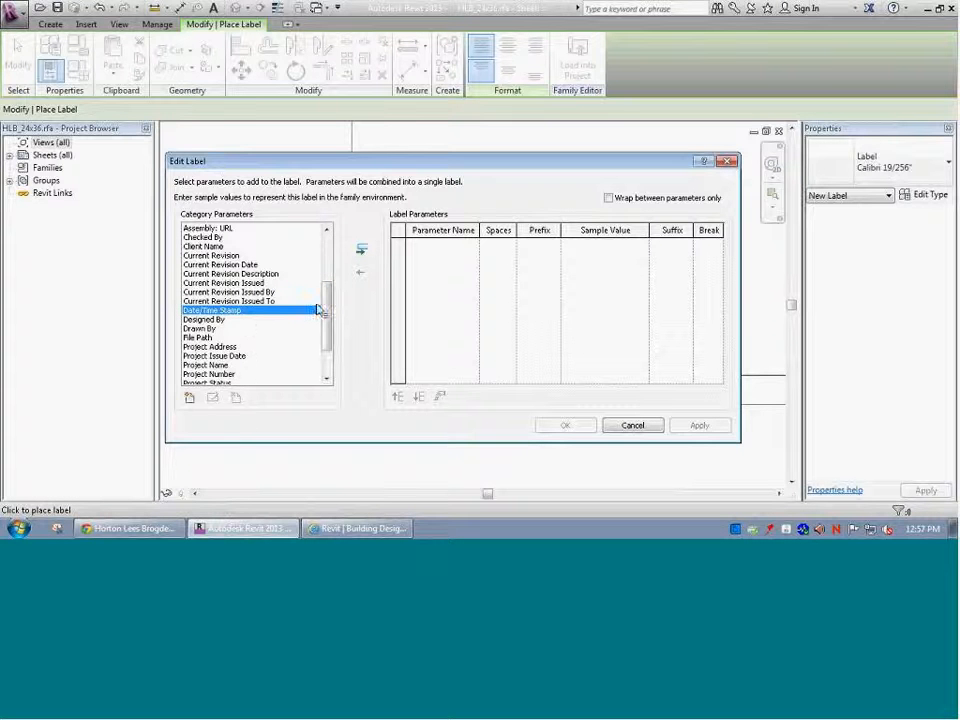
drag(329, 316, 330, 248)
scroll(250, 300, down, 5)
click(210, 273)
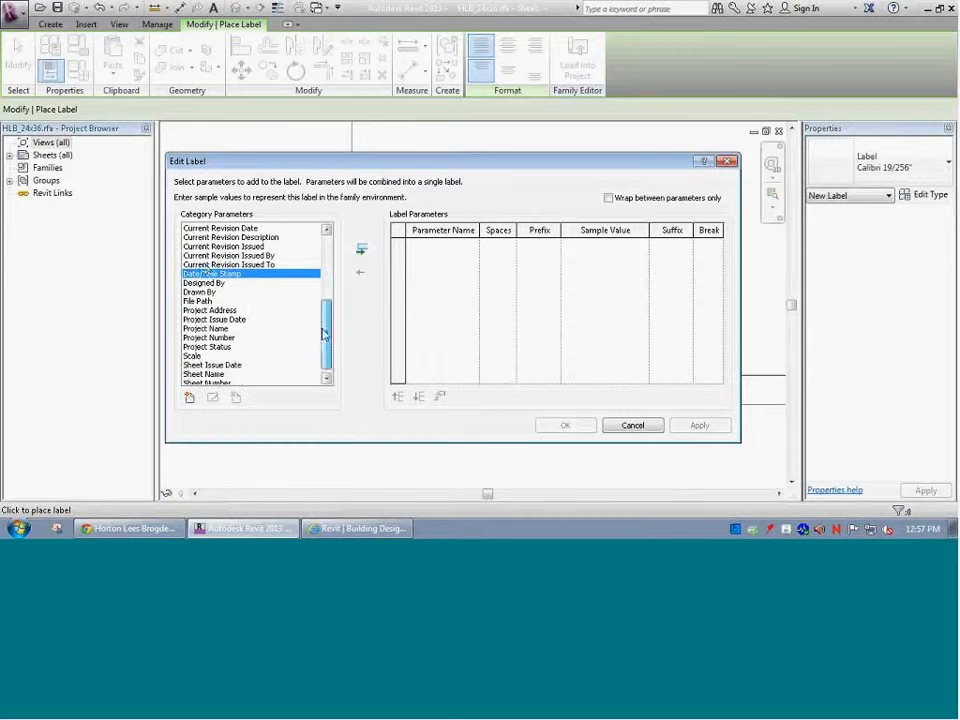
click(204, 309)
click(205, 301)
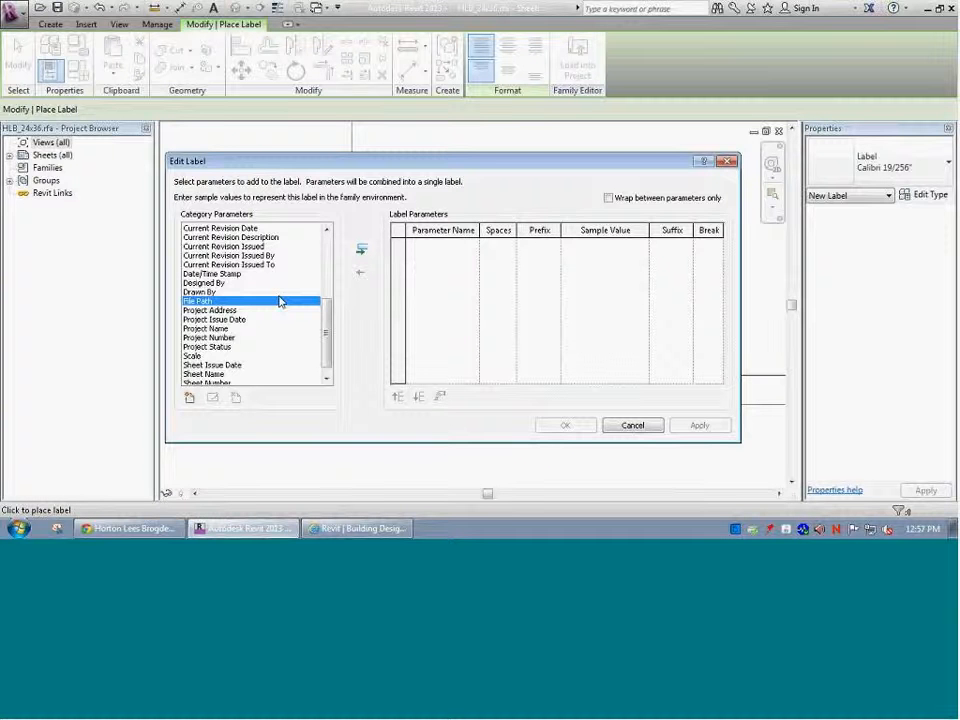
click(362, 252)
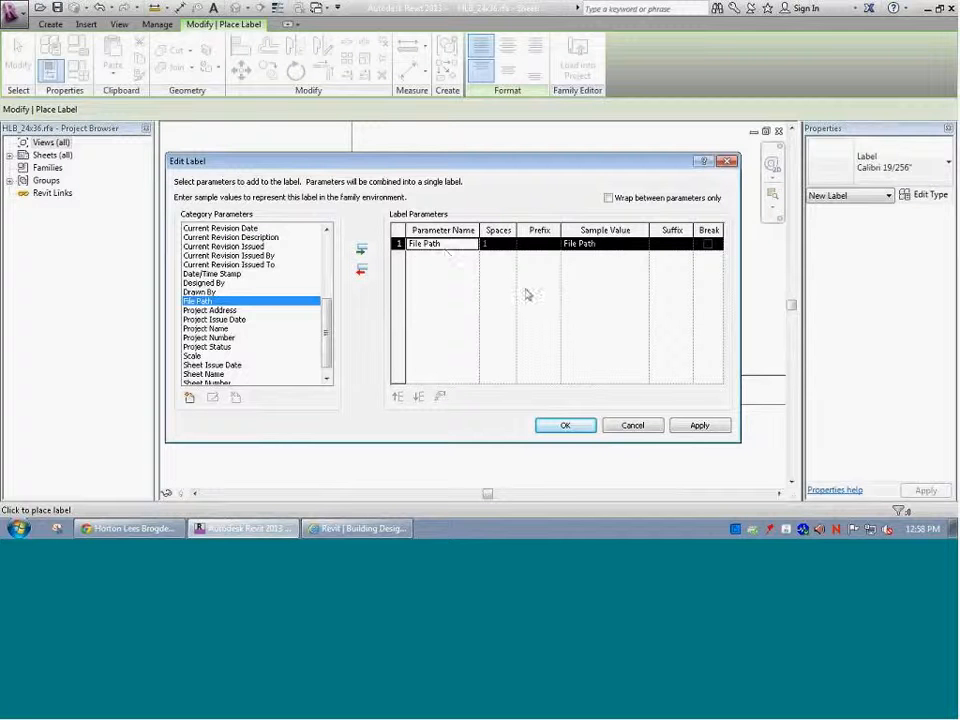
Accept the File Path label's parameters and end label placement without adding a second label
click(565, 426)
click(413, 447)
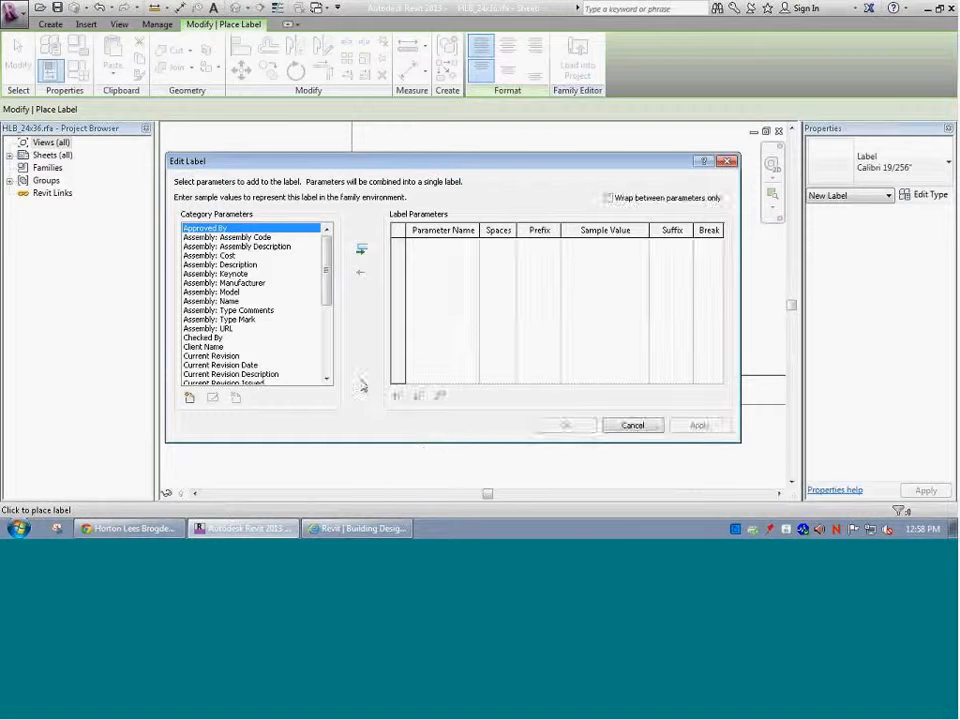
click(632, 426)
key(Escape)
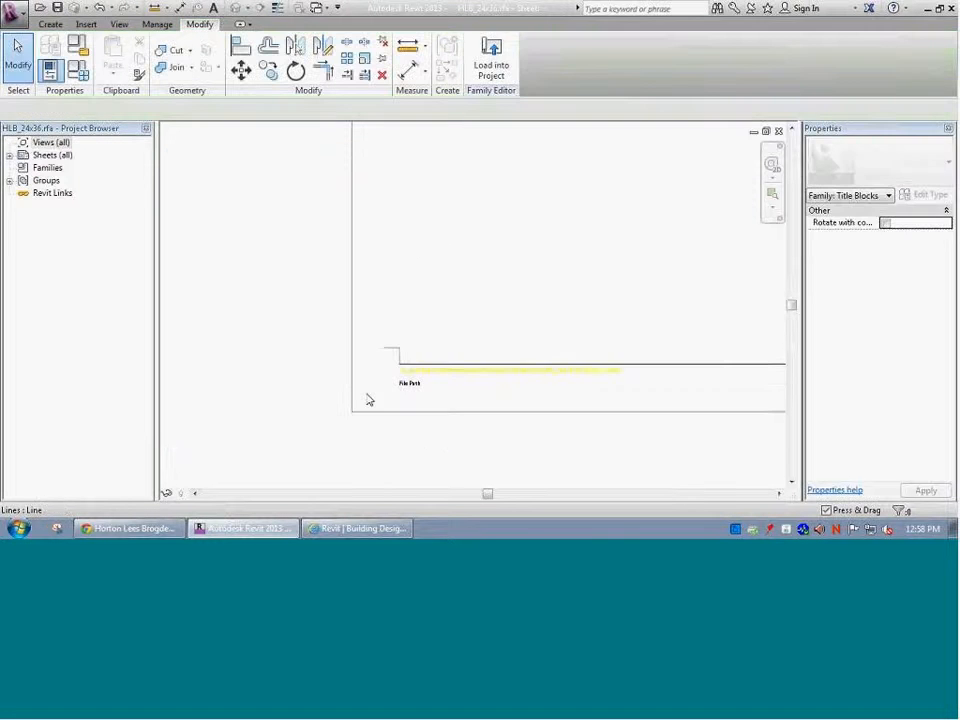
Move the File Path label up so it sits directly over the start of the yellow file path note
click(418, 396)
scroll(412, 392, up, 4)
click(405, 381)
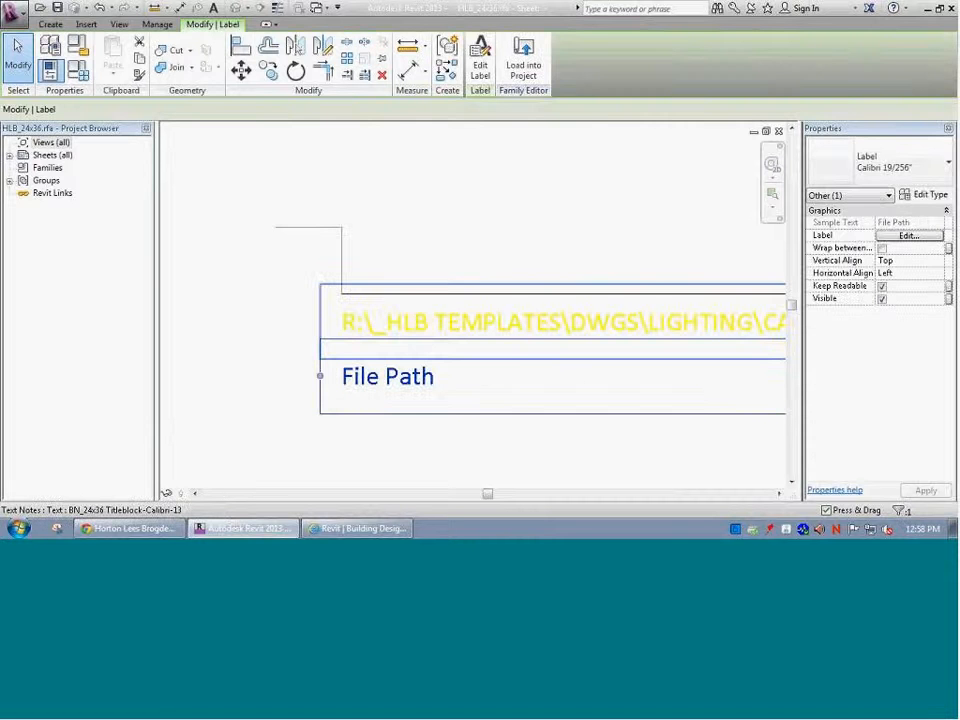
click(411, 328)
click(356, 375)
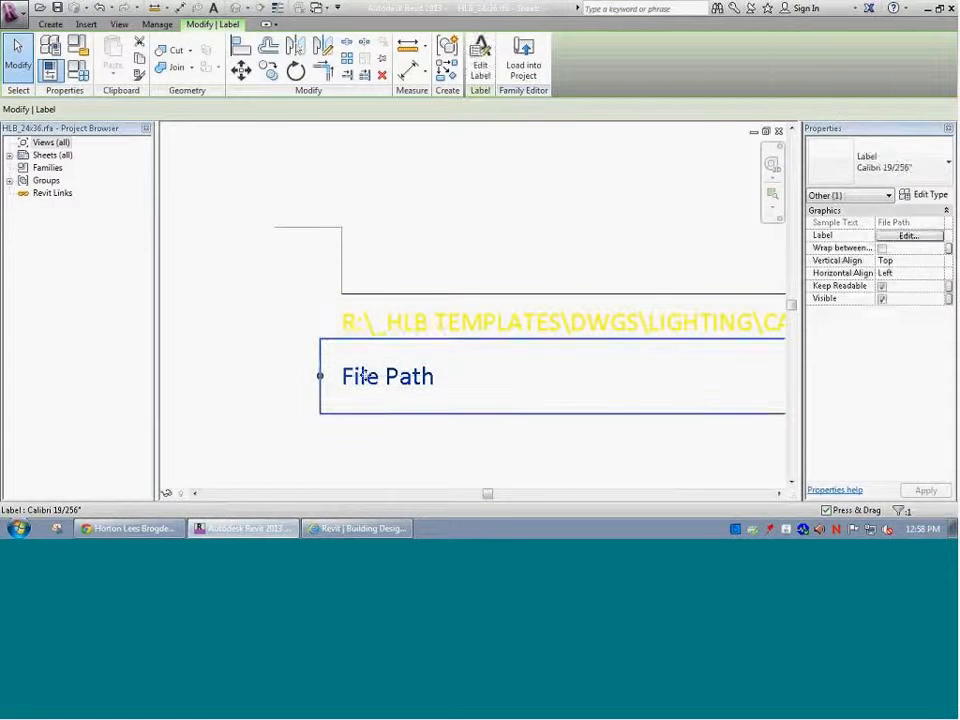
drag(356, 375, 368, 328)
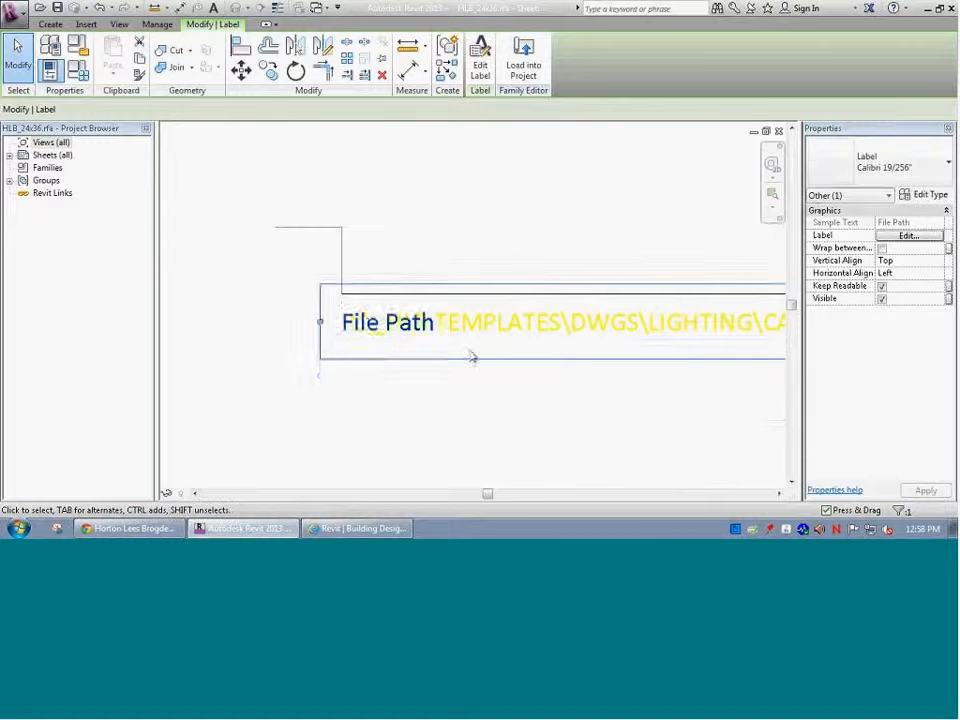
Shorten the File Path label's box to expose the yellow file path note, and delete that note
scroll(480, 392, down, 4)
scroll(480, 390, down, 2)
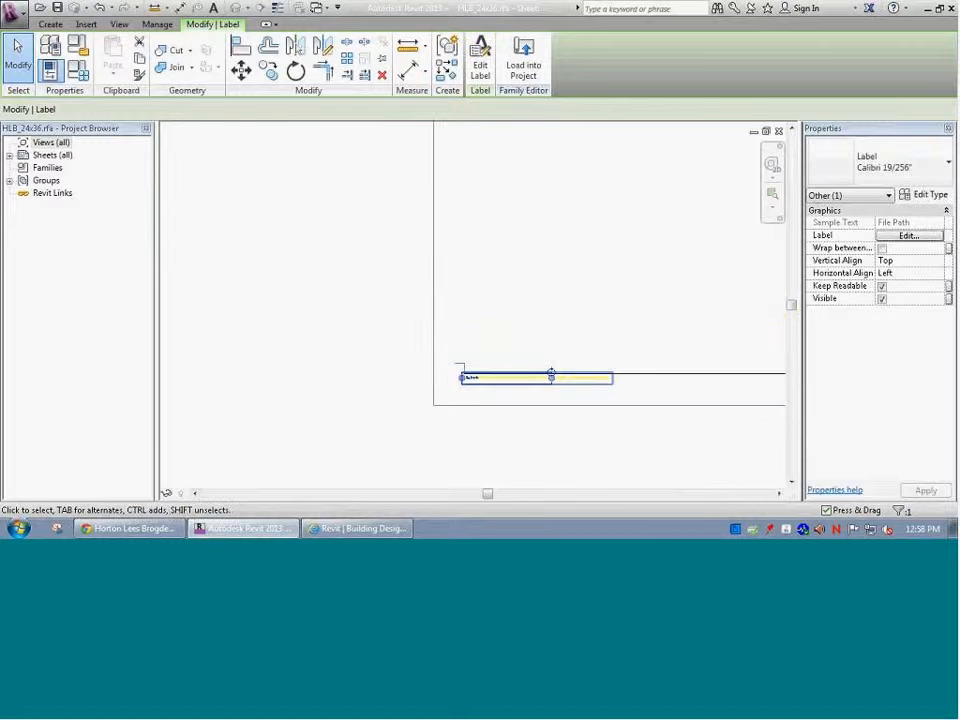
drag(551, 378, 510, 379)
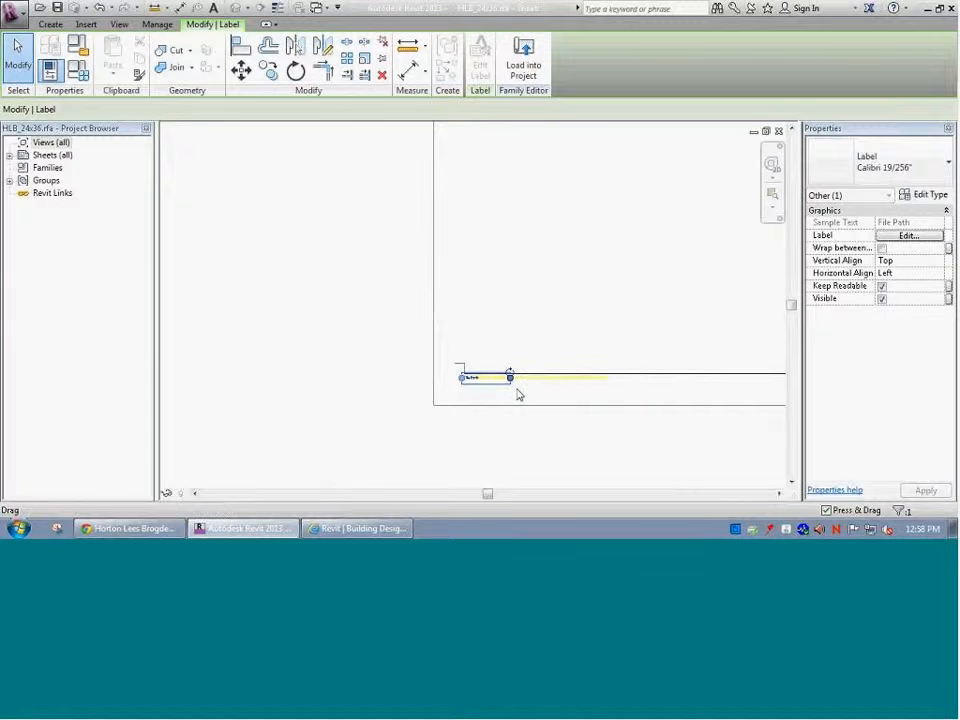
click(545, 399)
click(551, 382)
key(Delete)
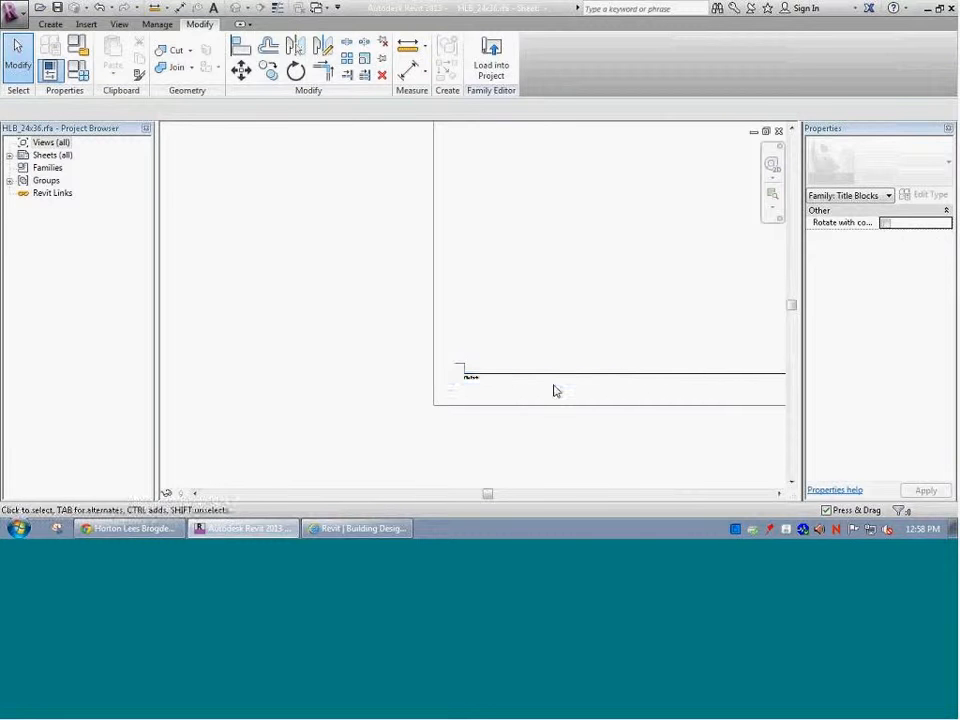
Widen the File Path label's box to about the full length of the deleted yellow note
click(488, 383)
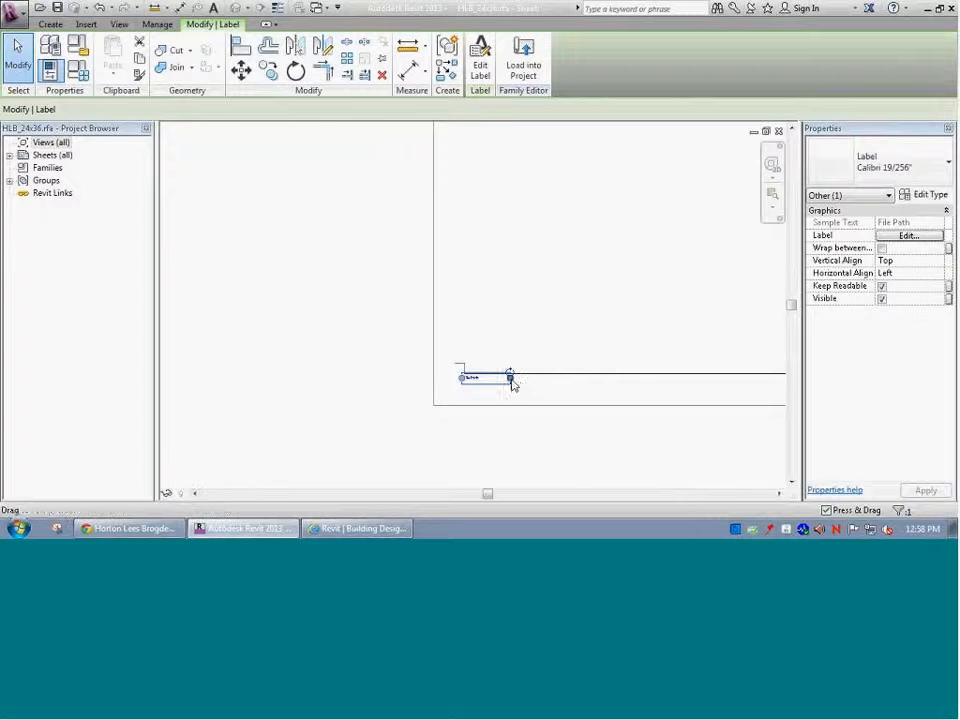
drag(510, 379, 615, 378)
click(645, 393)
scroll(646, 393, down, 2)
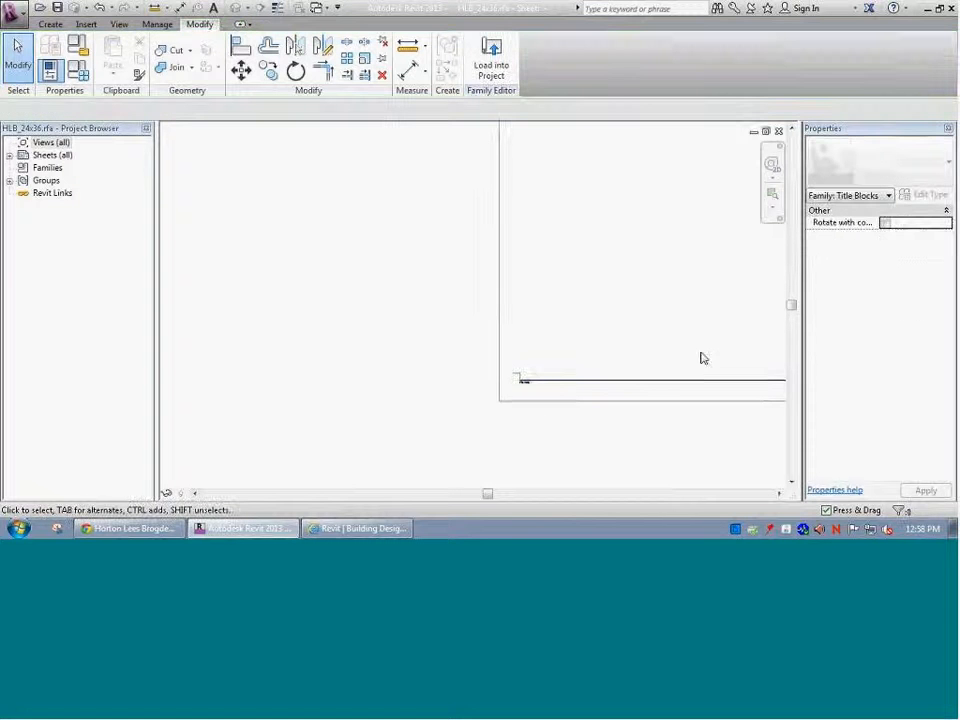
middle_drag(535, 382, 422, 403)
middle_drag(376, 362, 343, 366)
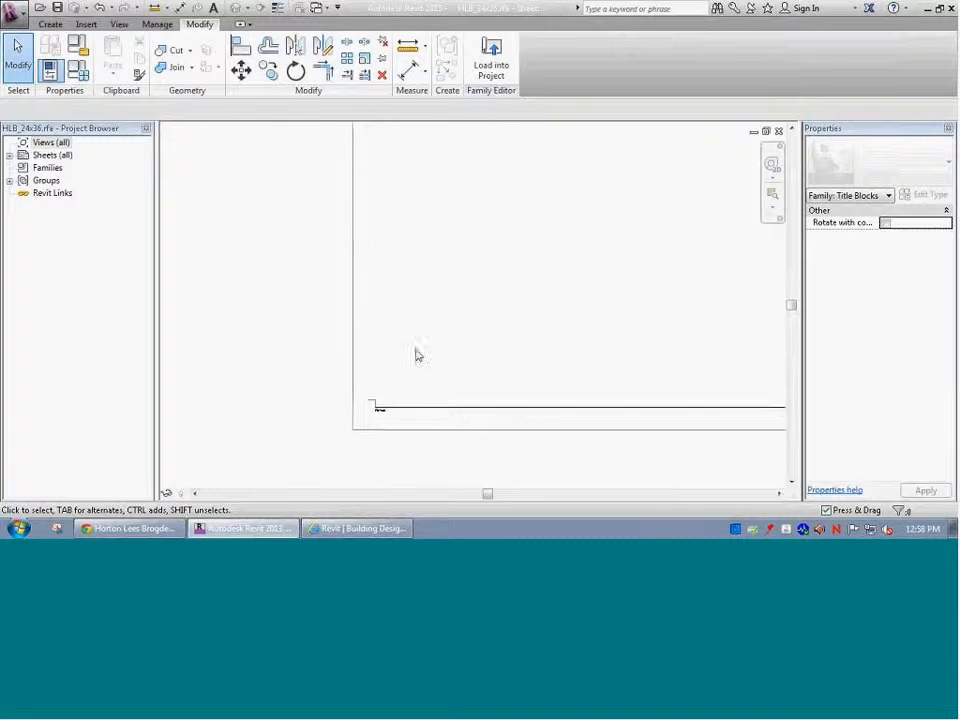
middle_drag(416, 356, 515, 345)
middle_drag(364, 381, 197, 451)
scroll(197, 451, up, 1)
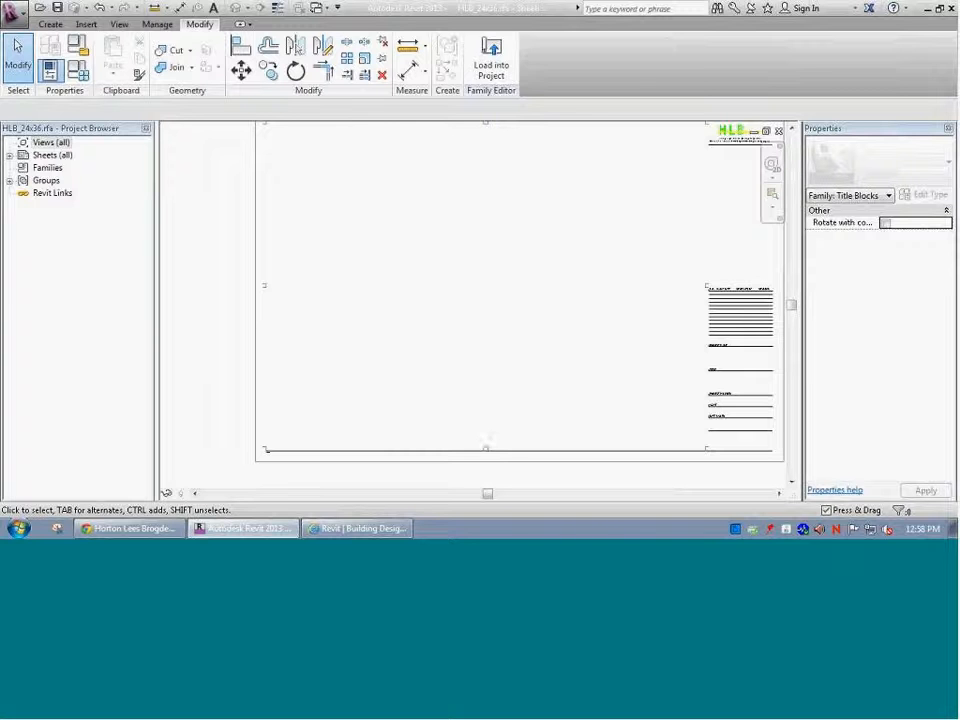
scroll(487, 115, down, 1)
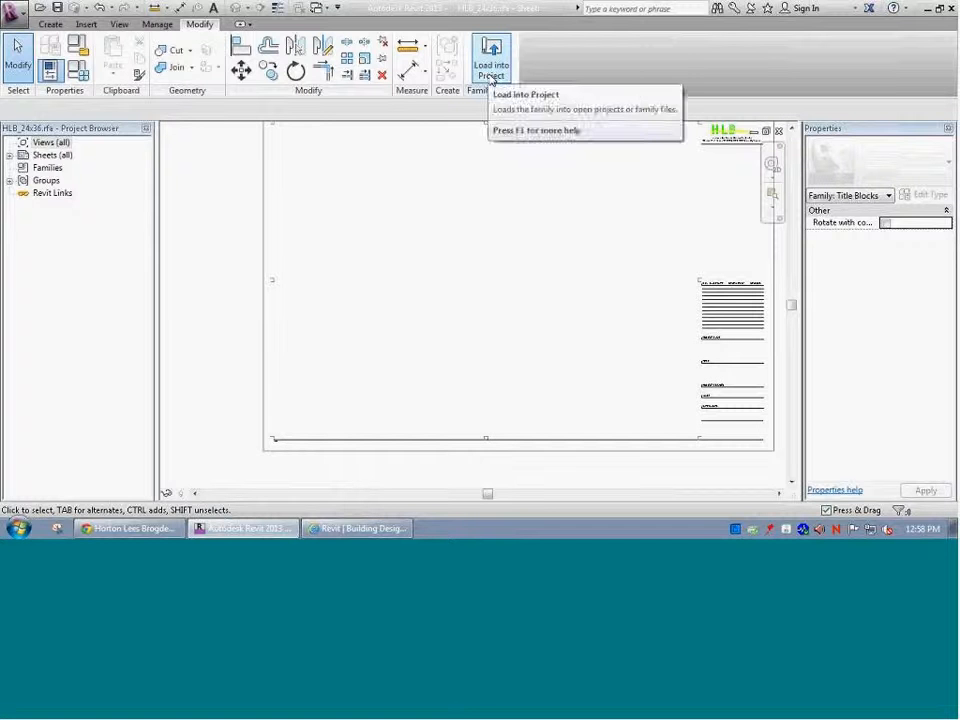
Create a new project from the Architectural Template and save it to the Desktop as Project1
click(16, 22)
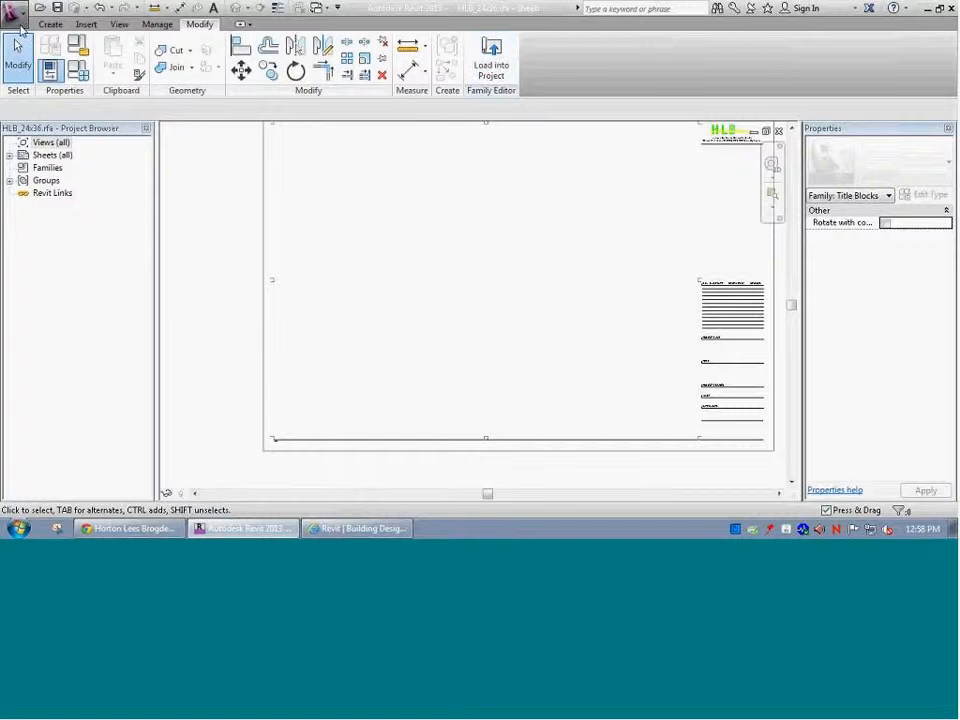
mouse_move(70, 60)
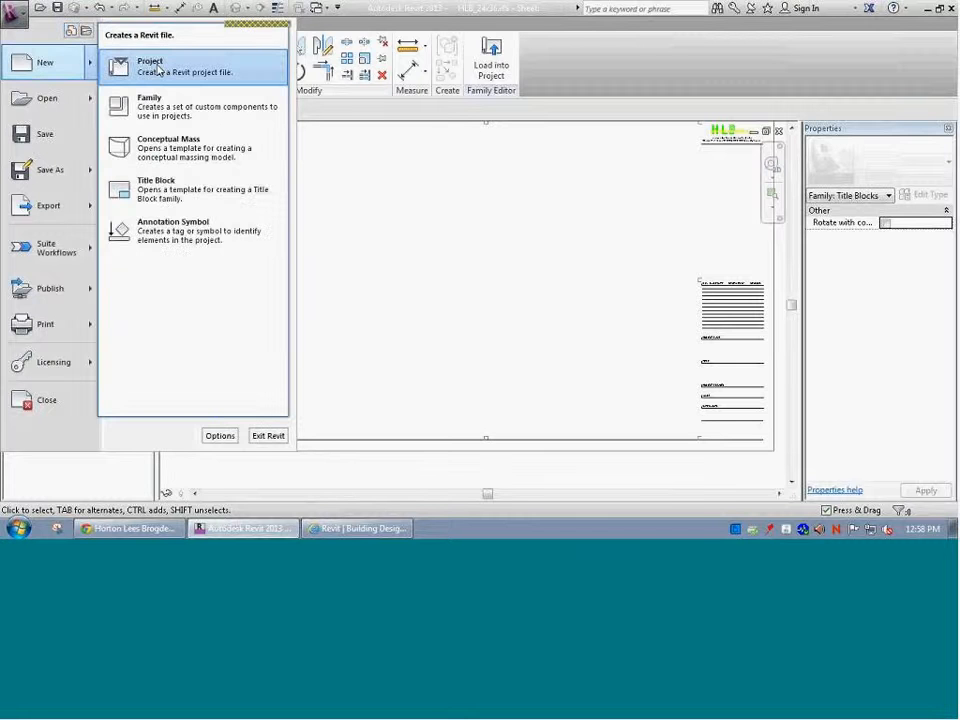
click(153, 72)
click(392, 235)
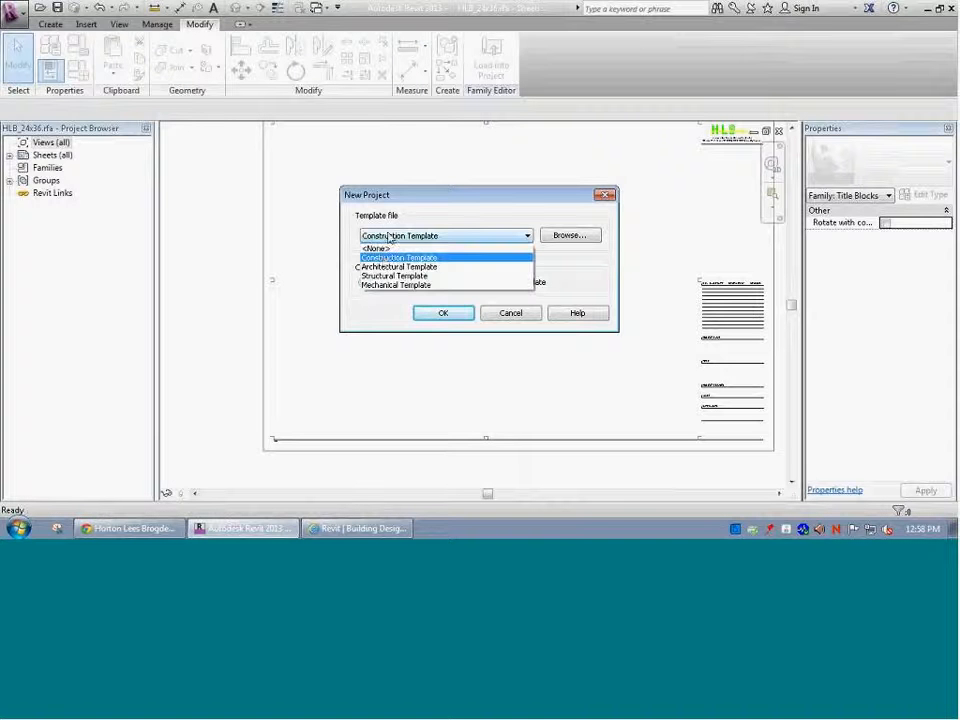
click(400, 266)
click(436, 313)
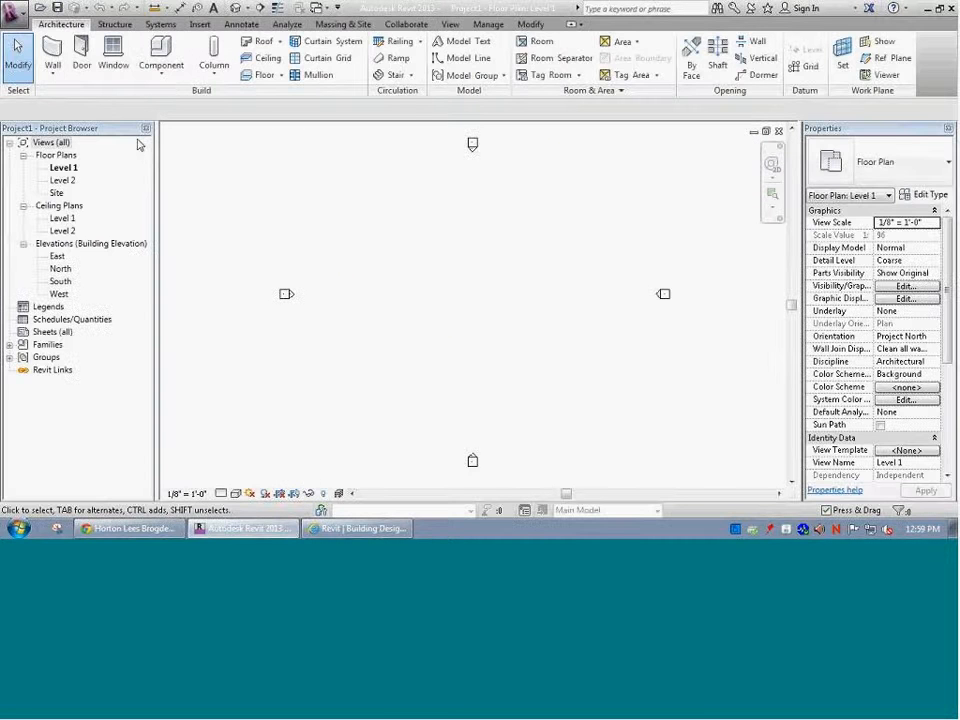
click(56, 8)
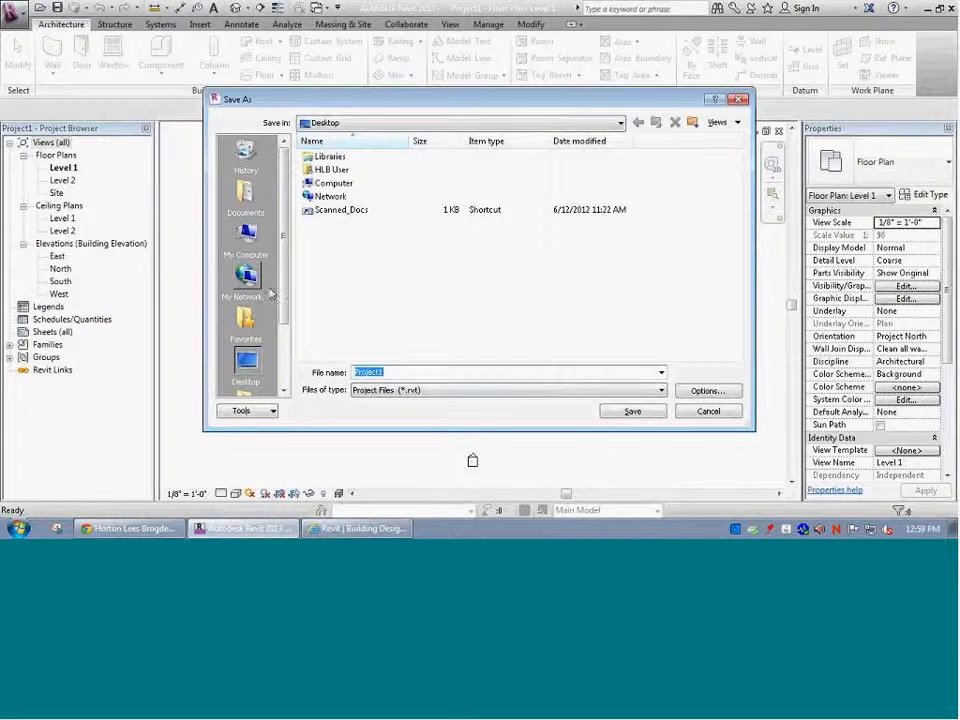
click(632, 411)
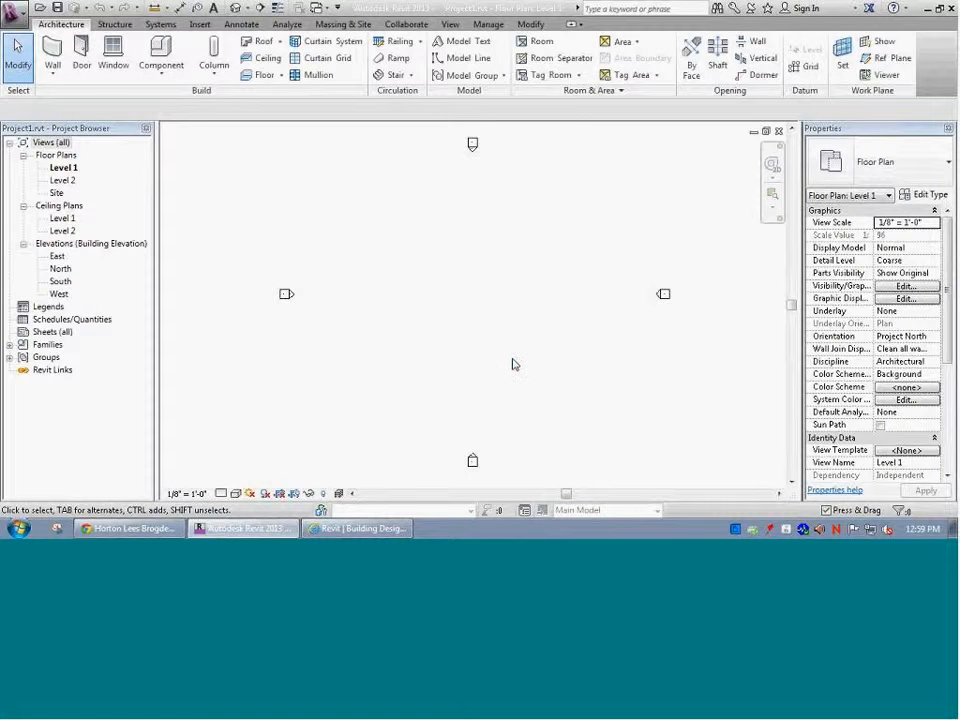
Load the title block family into Project1 and create a new sheet using the HLB_24x36 title block
key(ctrl+Tab)
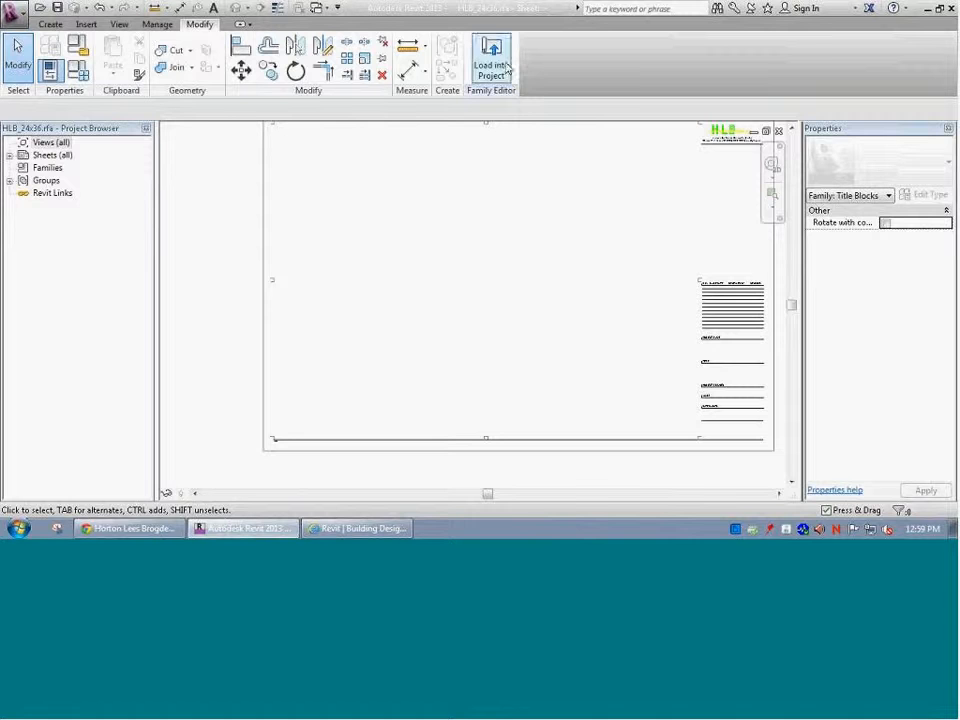
click(505, 66)
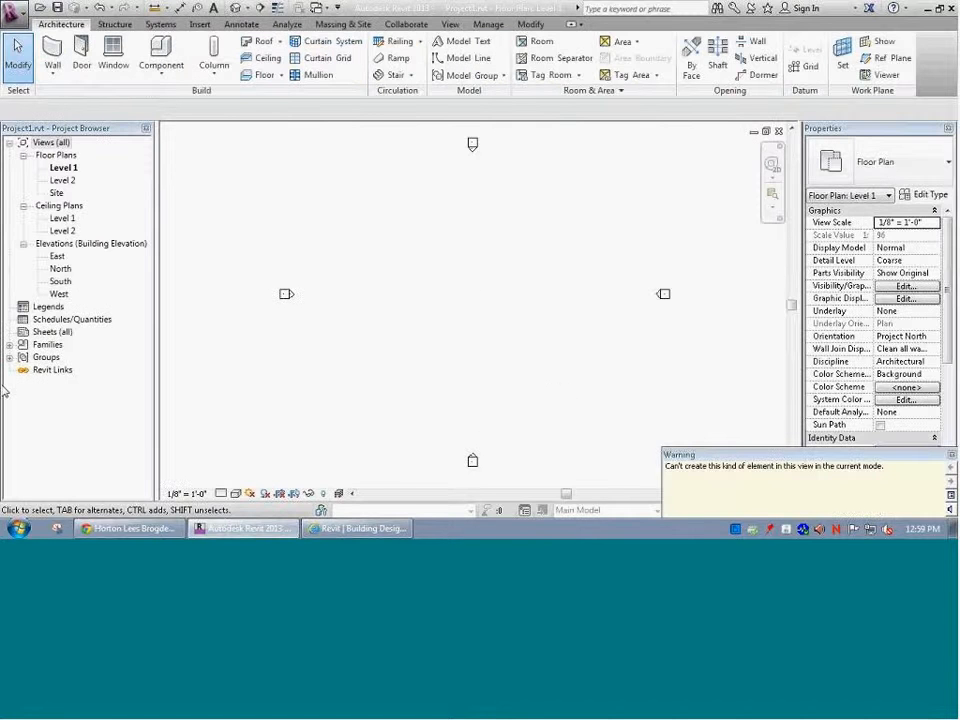
click(40, 332)
right_click(42, 332)
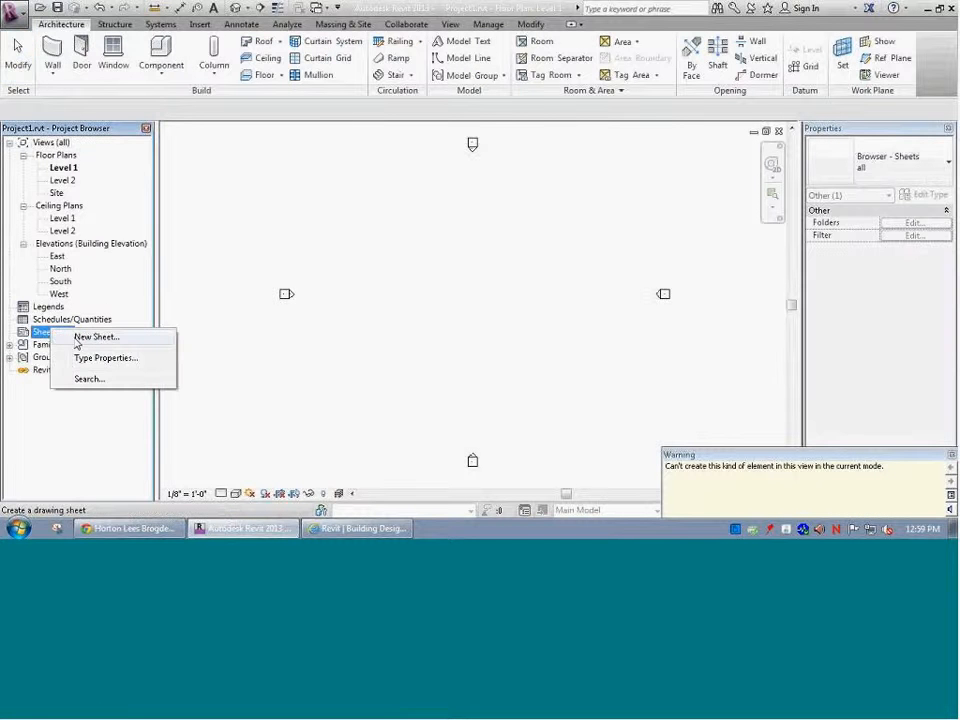
click(77, 341)
click(381, 137)
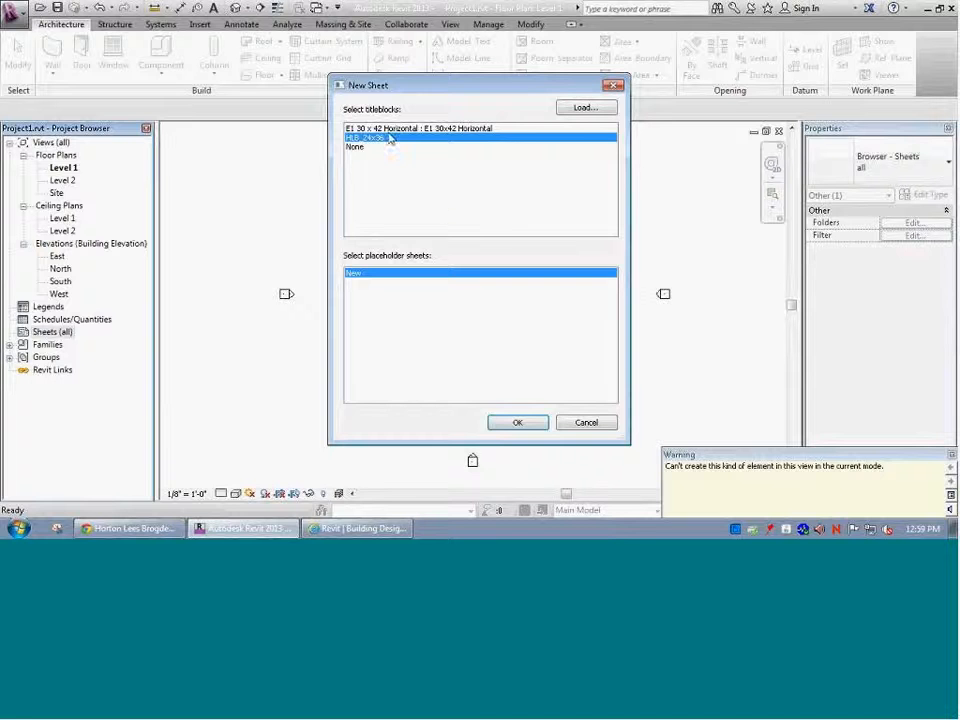
click(505, 425)
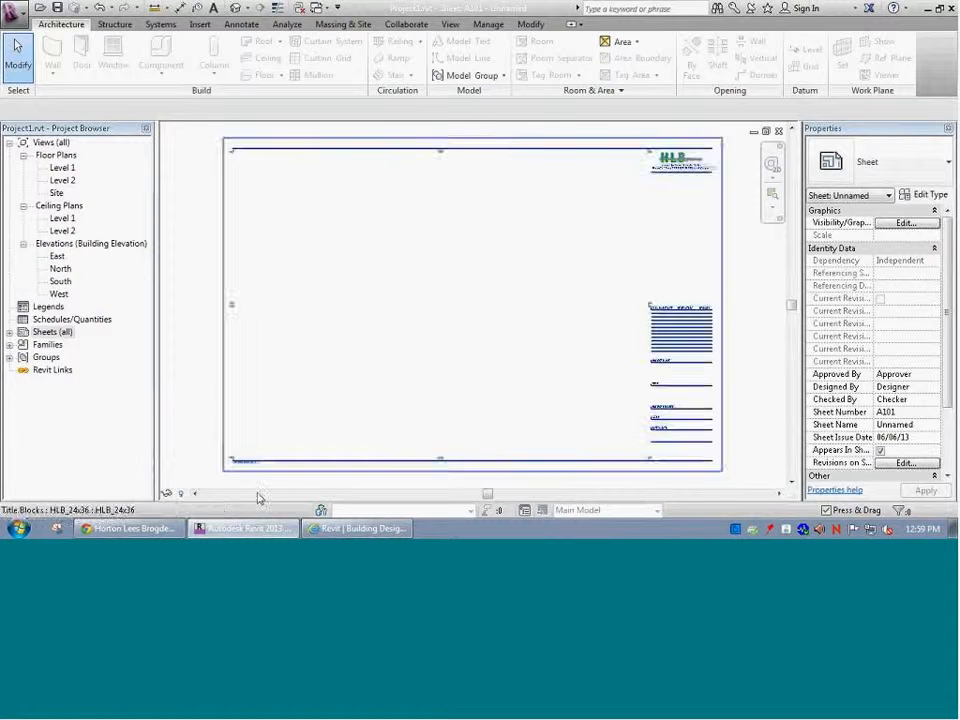
Check the file path text on the new sheet, and save the project and close its open views
scroll(240, 478, up, 5)
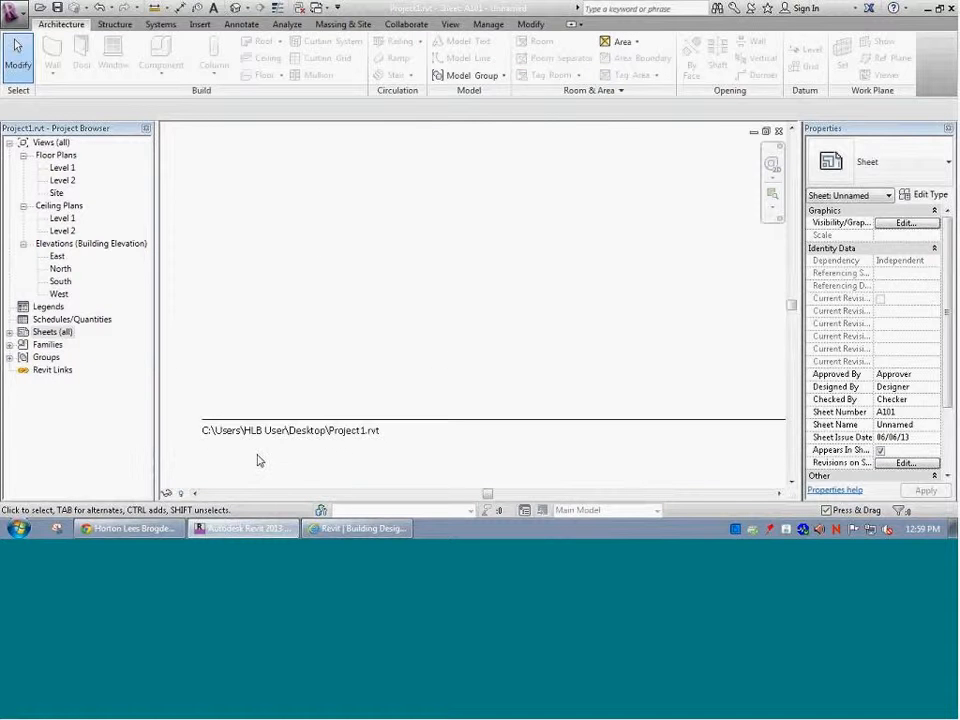
scroll(258, 460, up, 2)
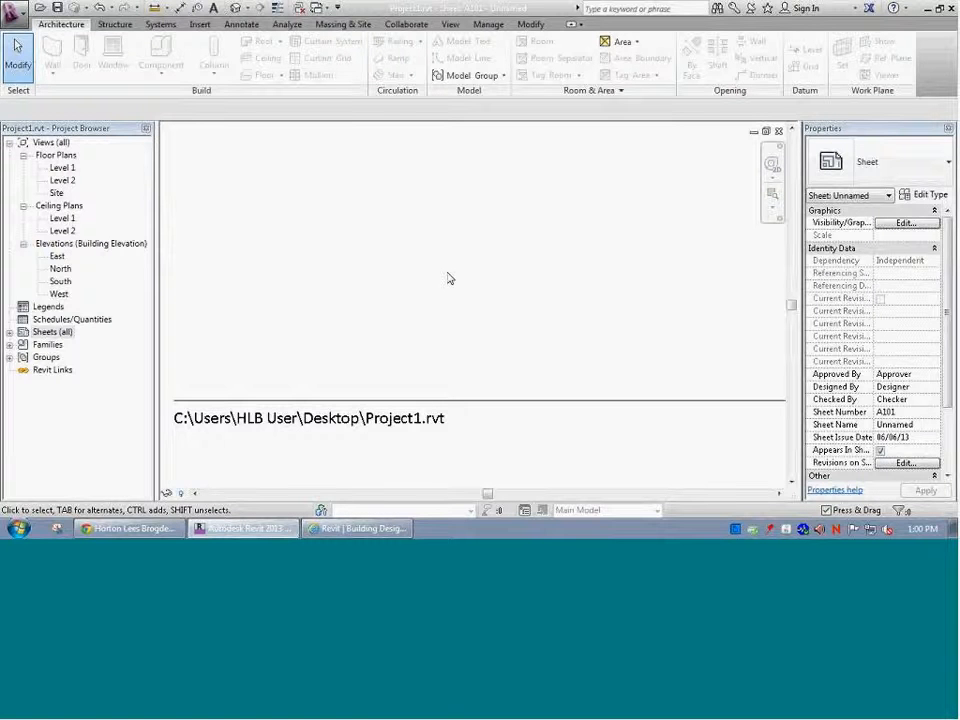
key(z)
key(a)
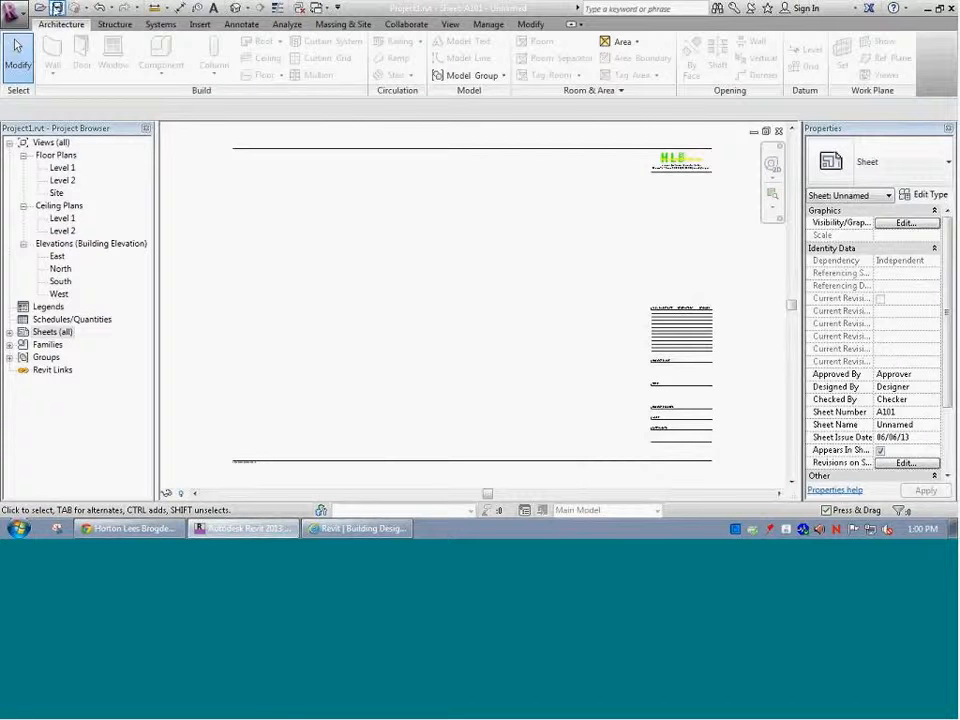
click(57, 8)
click(779, 131)
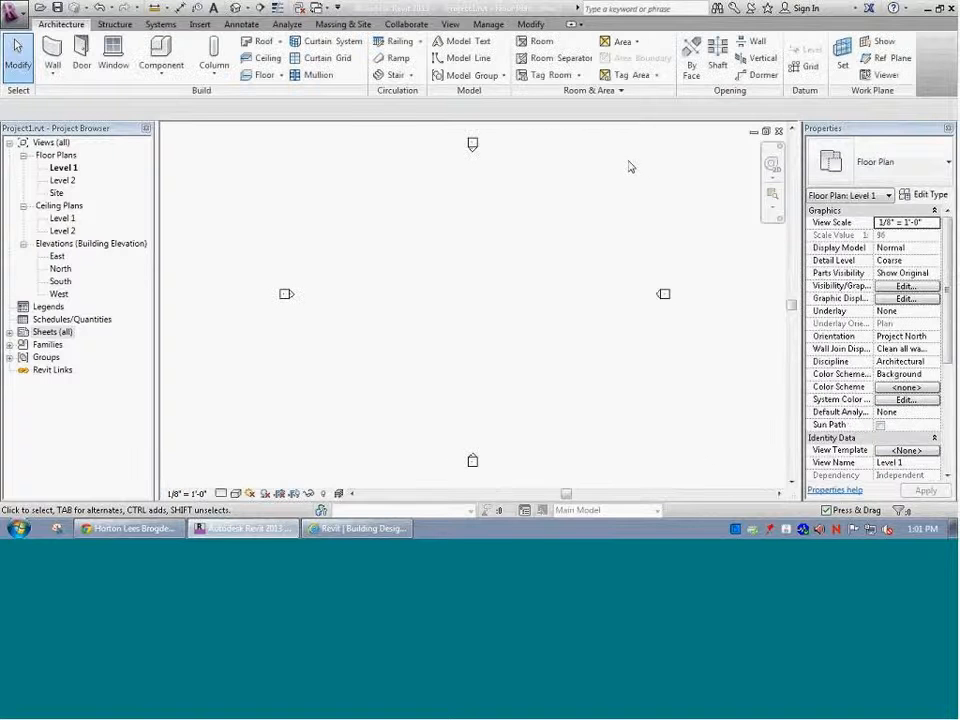
click(779, 131)
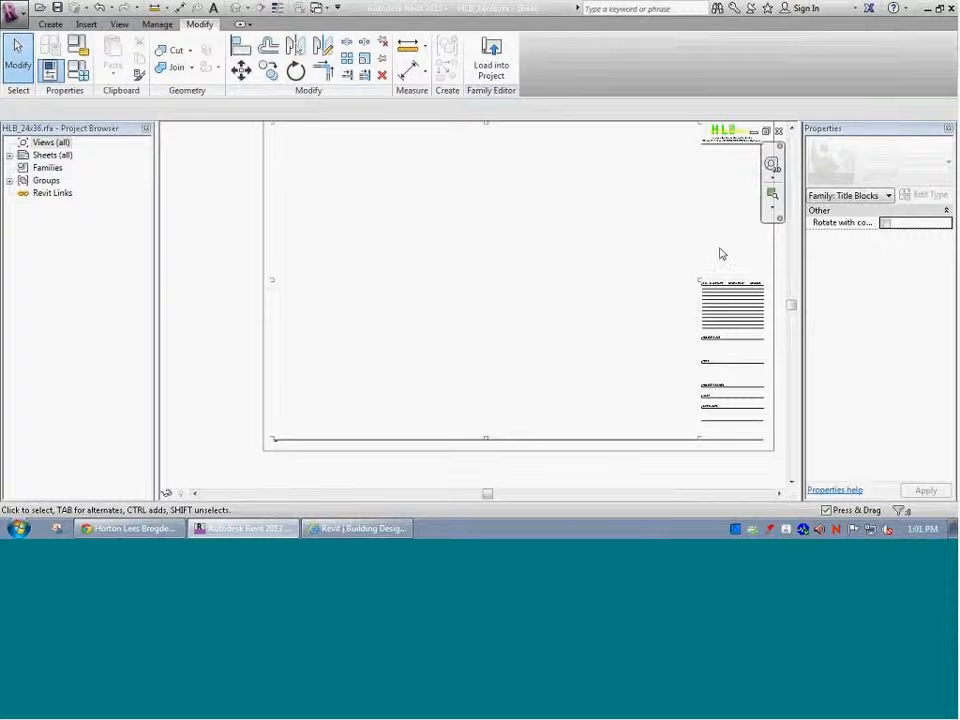
Examine the PROJECT NUMBER, SCALE and DATE ISSUED notes in the title block family and check the PROJECT NUMBER note's text type
key(z)
key(a)
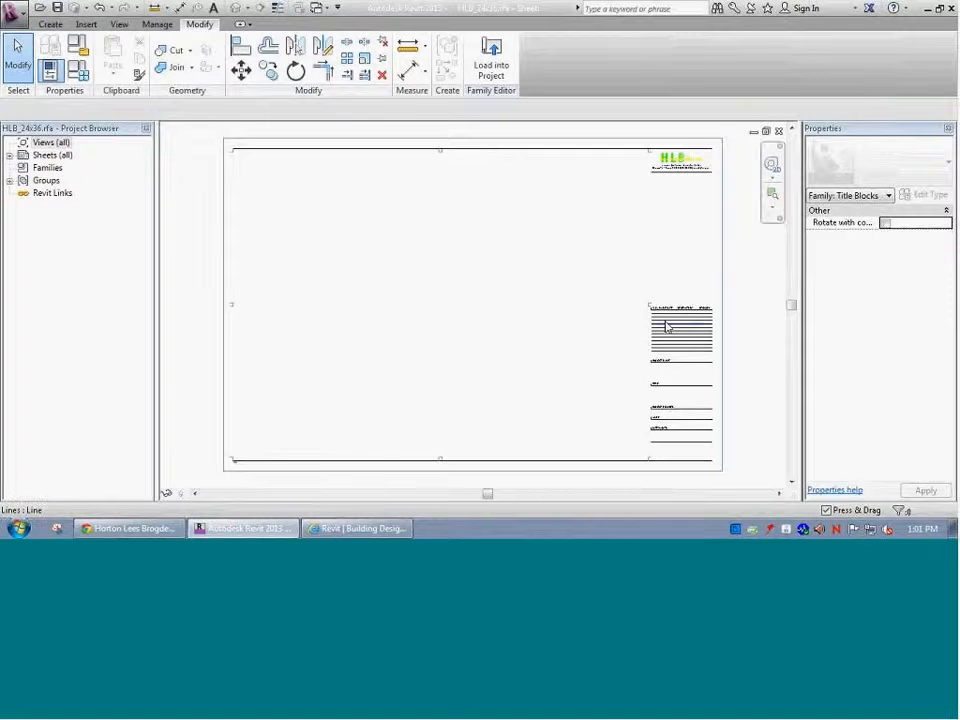
key(z)
key(r)
drag(637, 395, 729, 459)
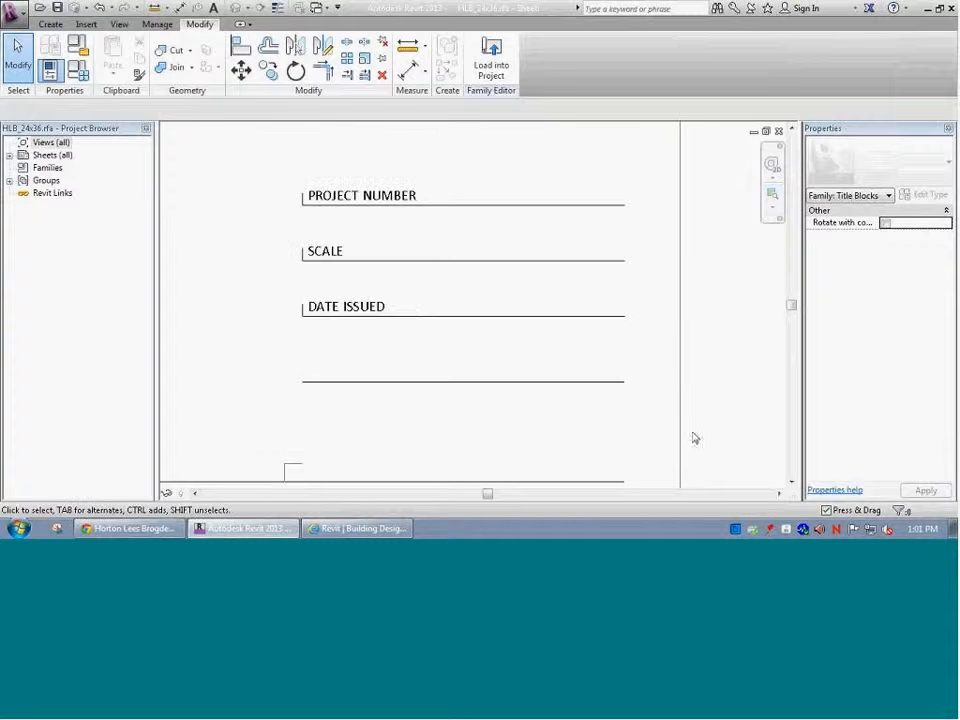
click(378, 316)
click(451, 201)
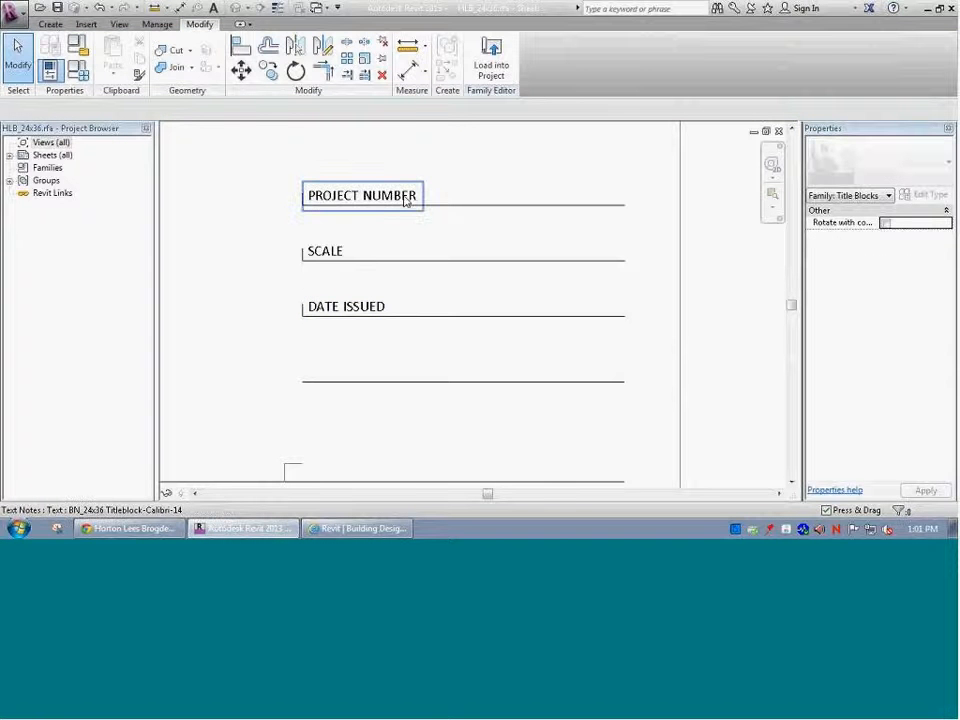
click(404, 201)
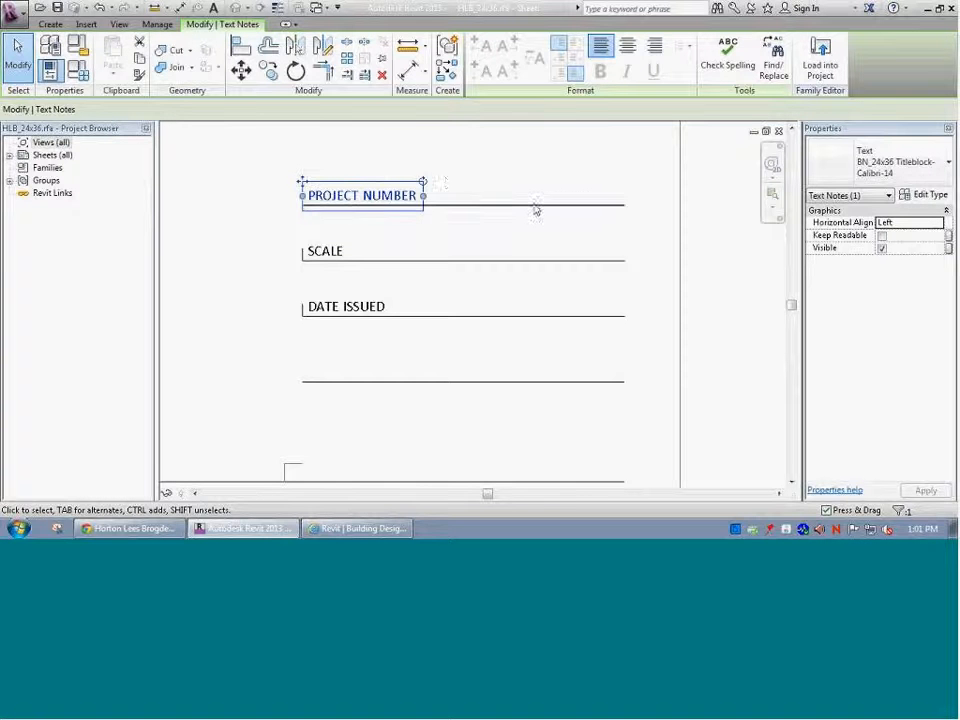
click(381, 203)
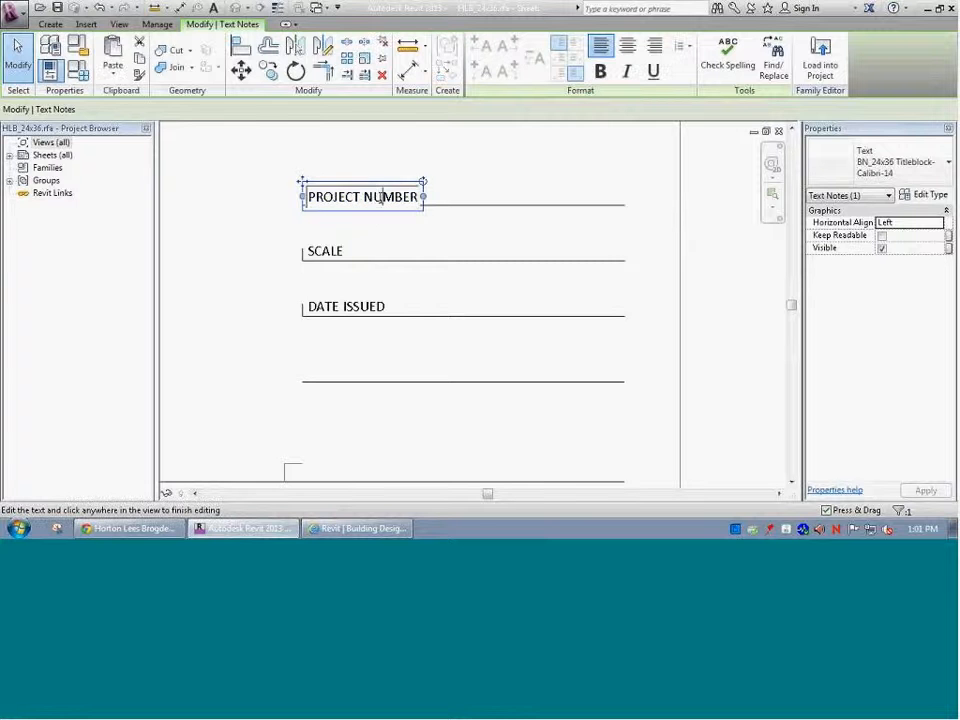
click(391, 235)
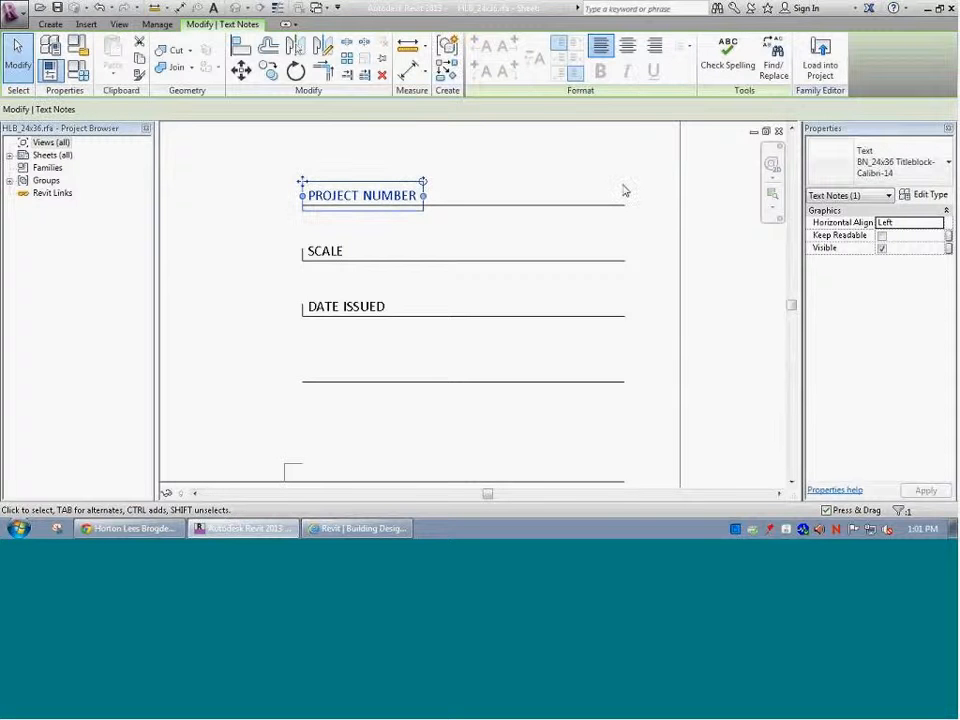
Check the font and text size in the PROJECT NUMBER note's type properties without changing them
click(941, 198)
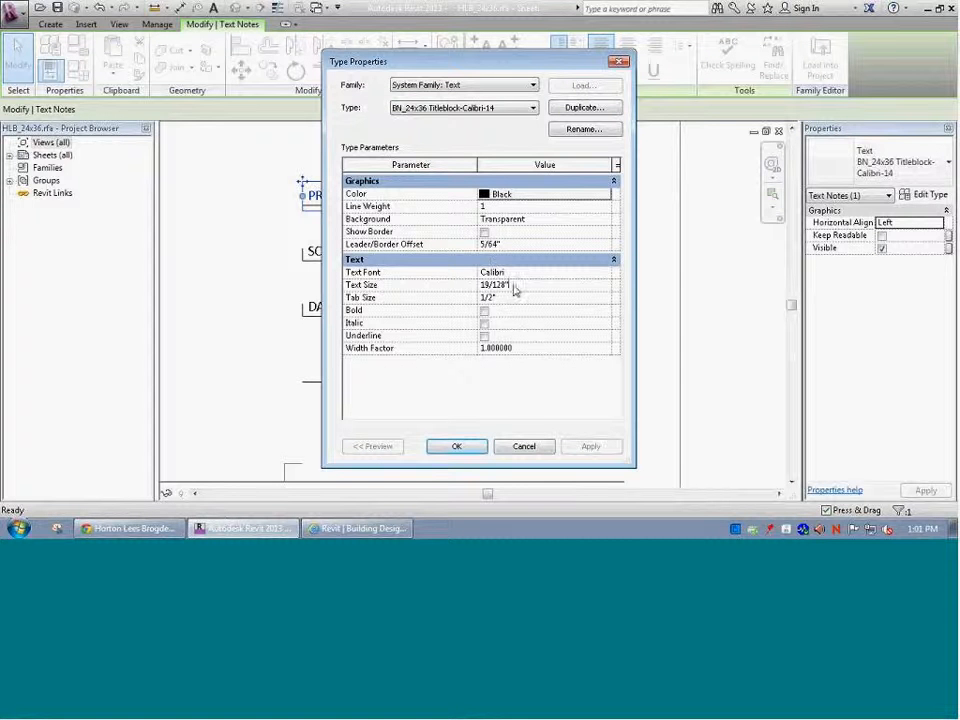
click(519, 447)
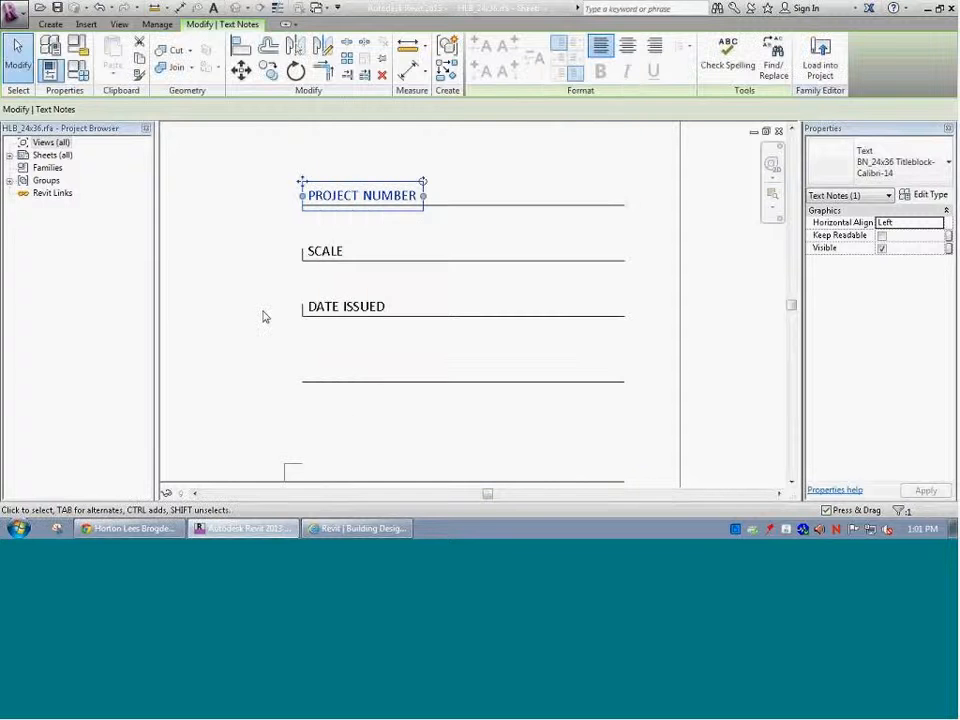
click(255, 214)
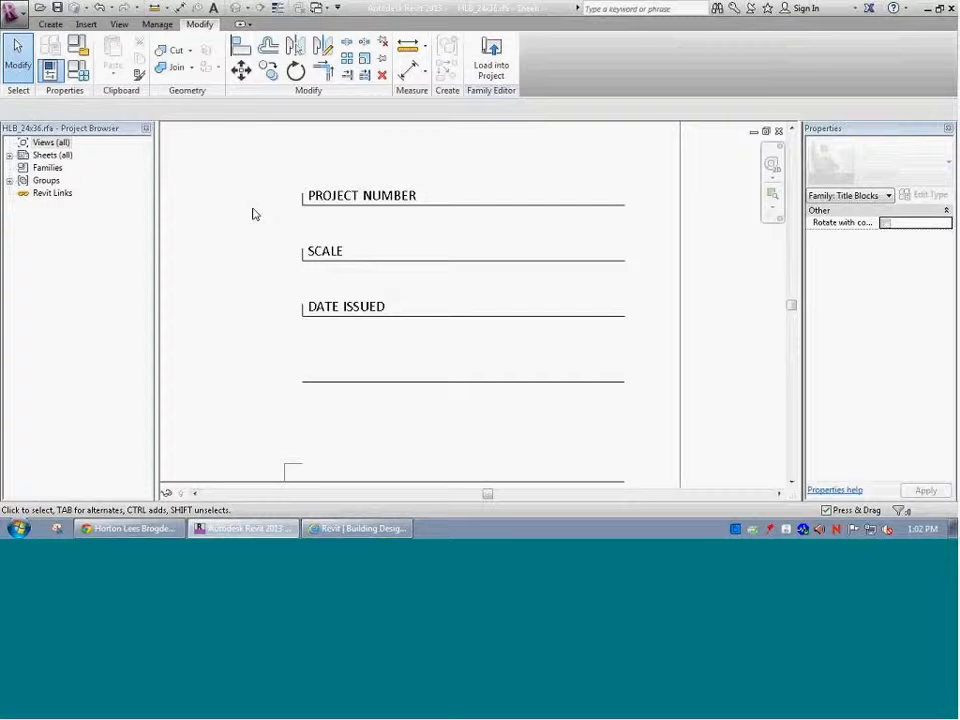
Check the label type used by the file path label below the border of the title block family
key(z)
key(a)
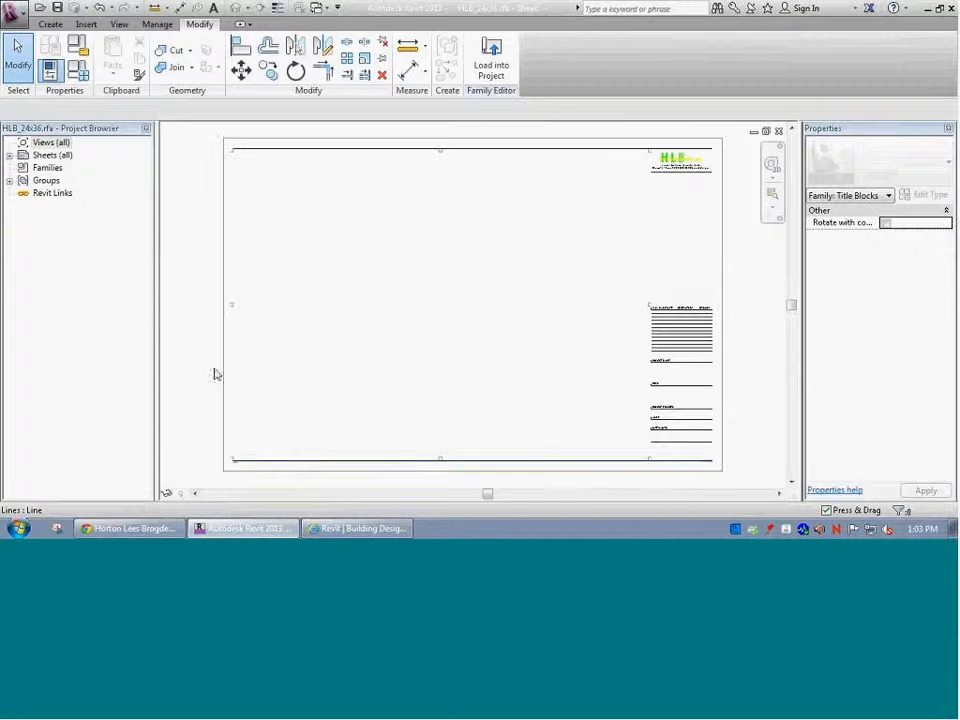
click(240, 470)
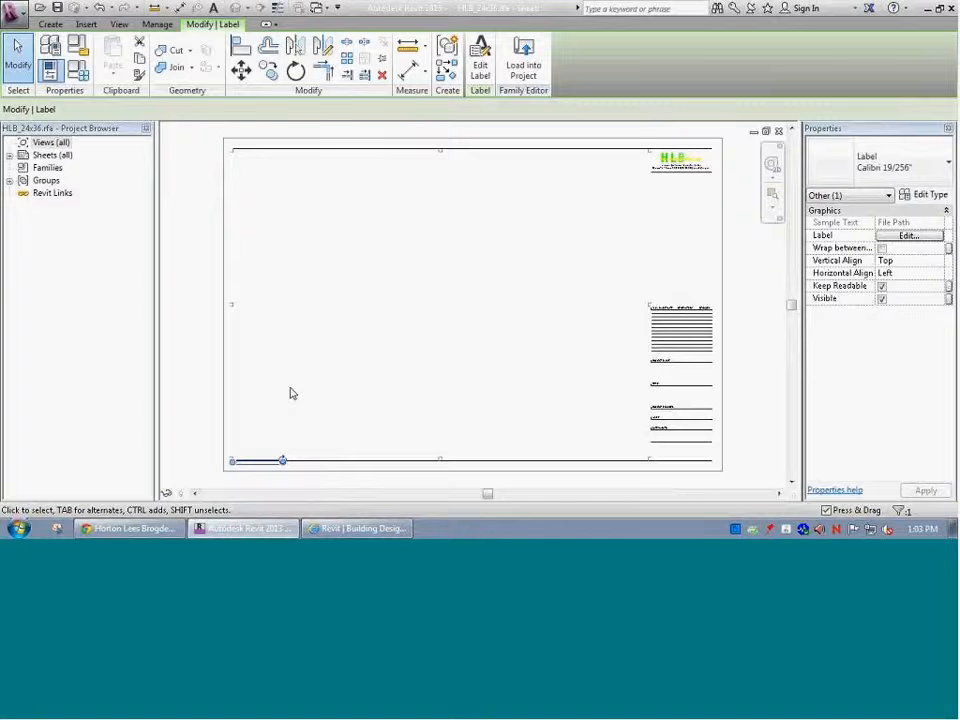
click(597, 359)
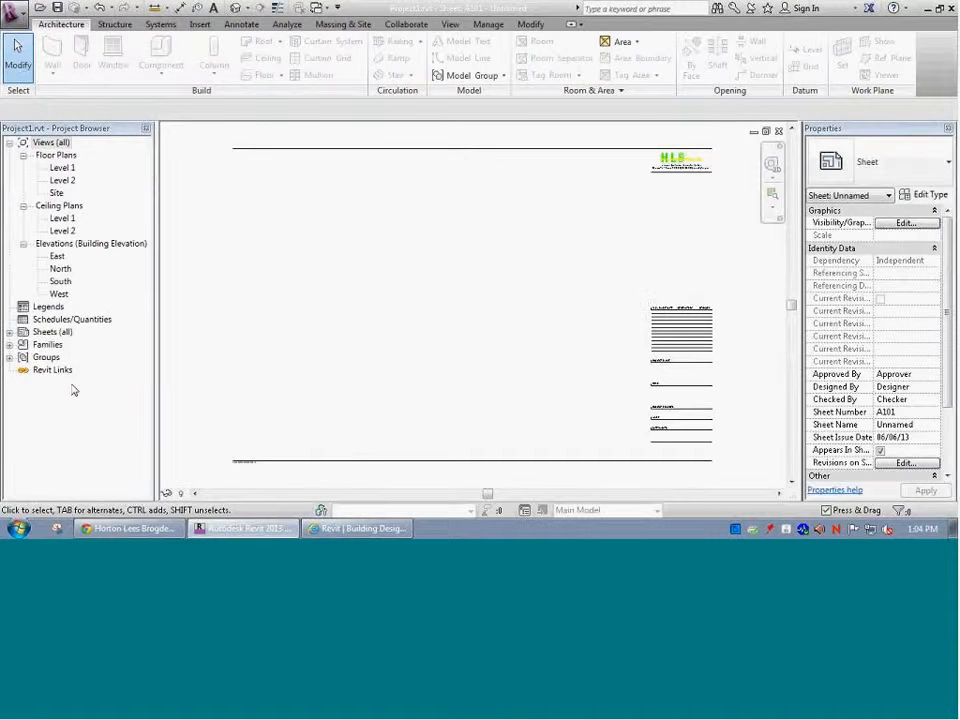
Rename sheet A101 in Project1 as Lighting Level 1 - Enlarged Plan, keeping its sheet number
click(61, 169)
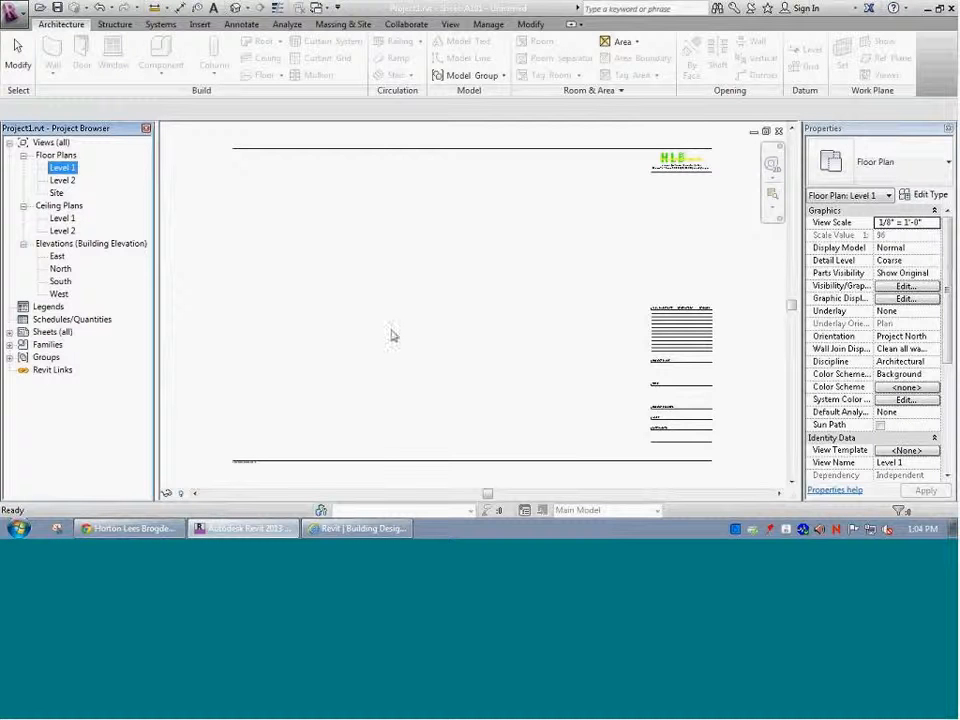
click(10, 332)
click(72, 345)
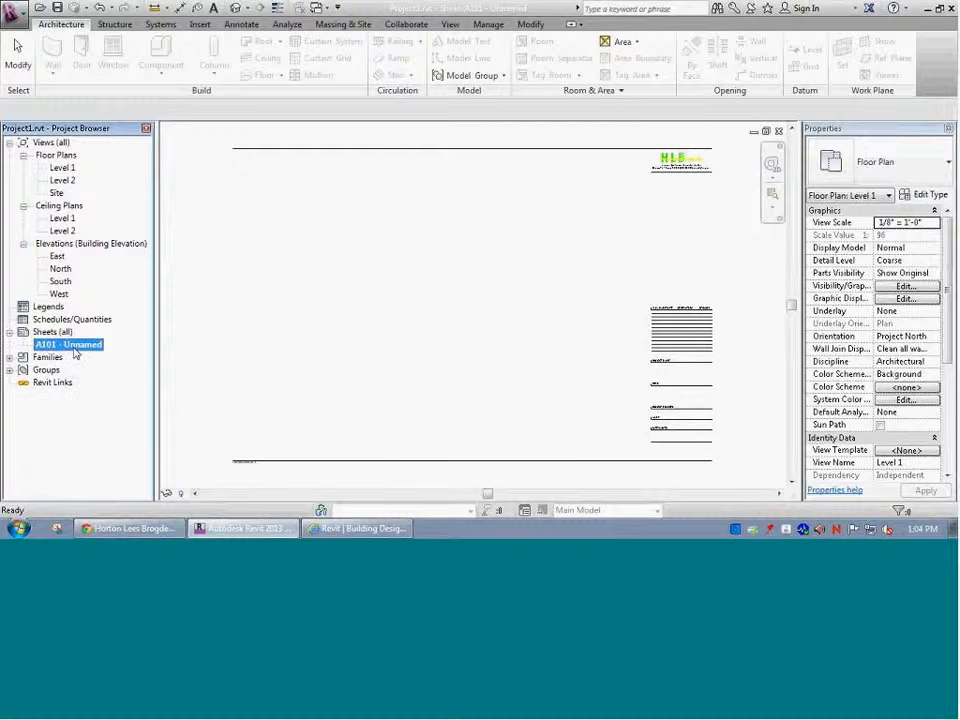
right_click(75, 347)
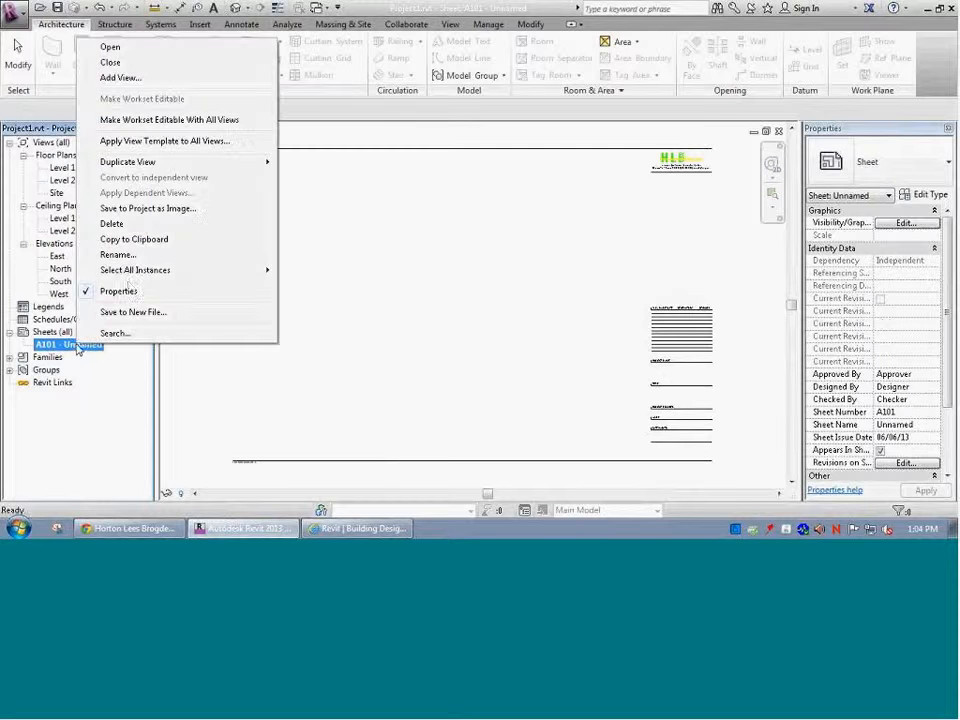
click(118, 255)
drag(444, 266, 381, 260)
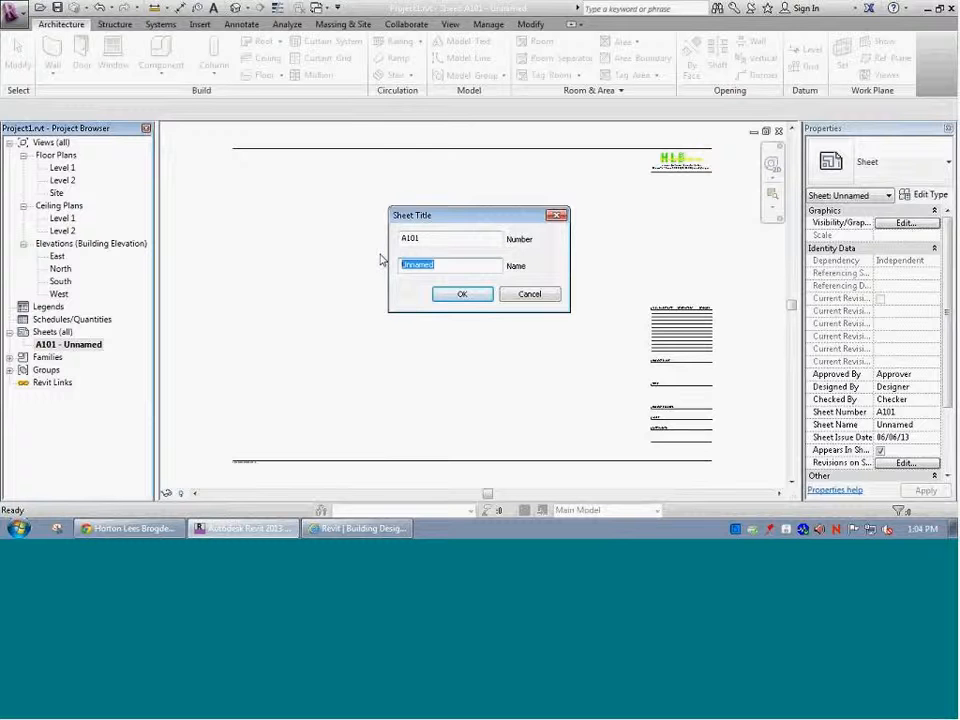
text(Lighting Level 1 - E)
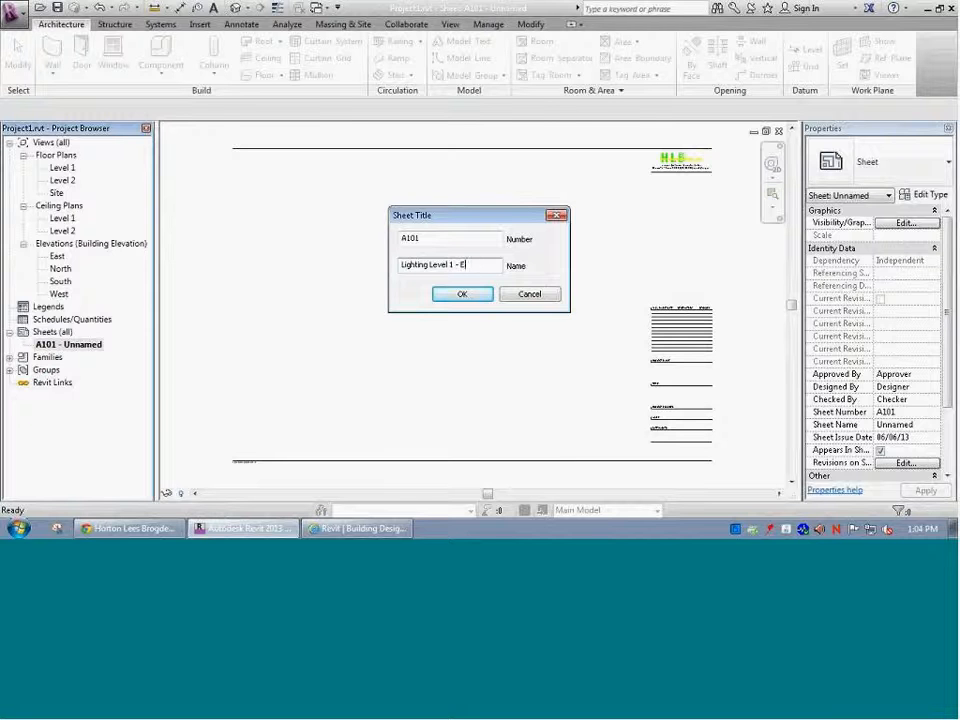
text(nlarged Plan)
click(464, 297)
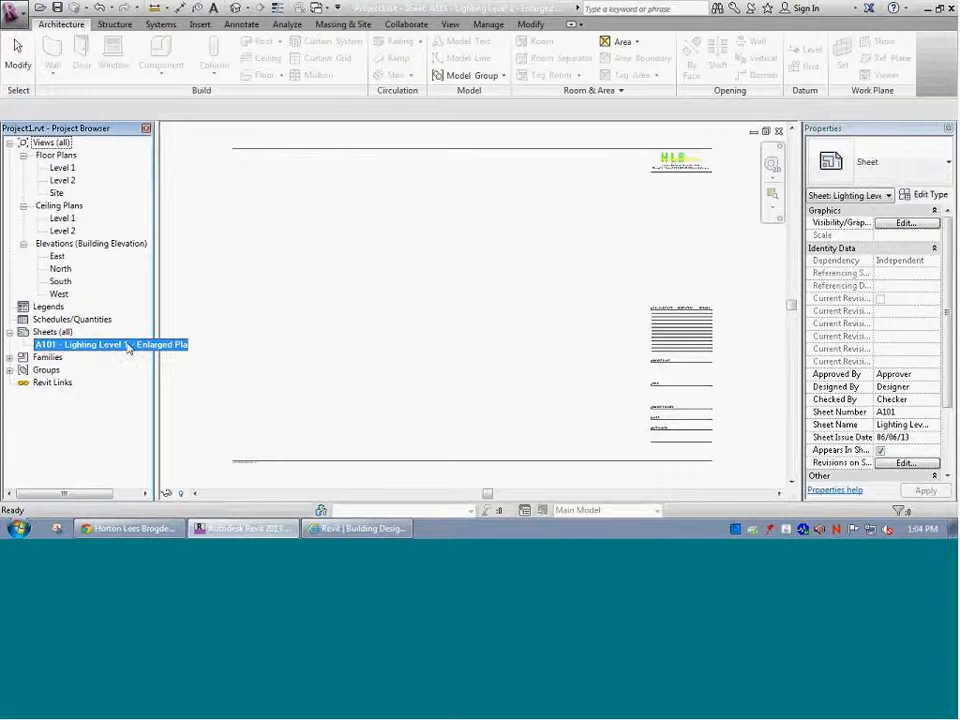
Review the full name of sheet A101 in its rename dialog and accept it without changes
right_click(133, 345)
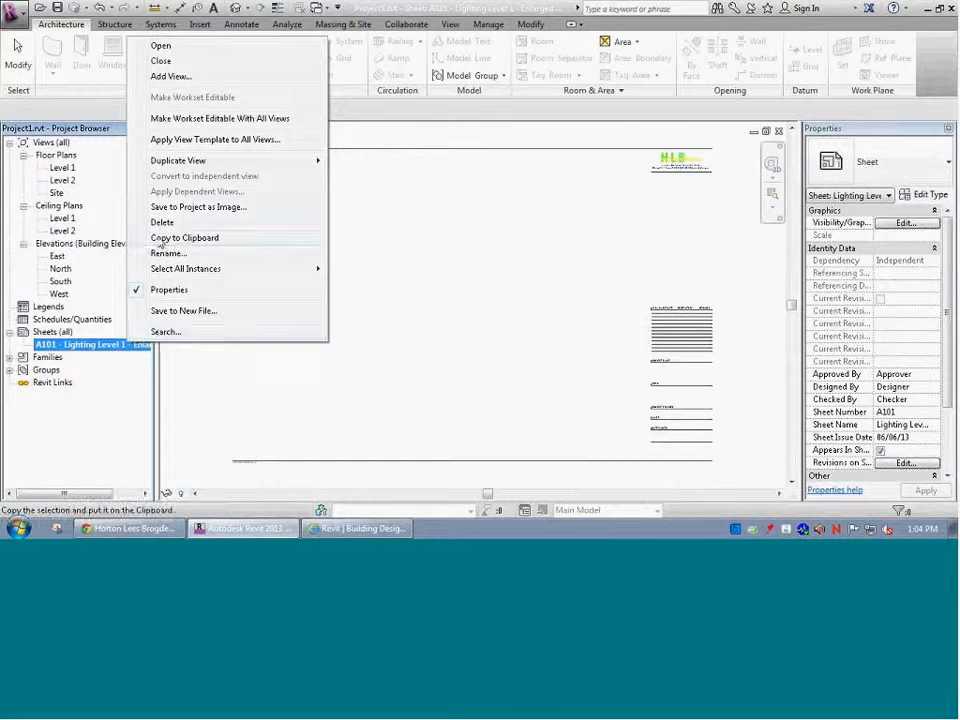
click(168, 253)
click(497, 265)
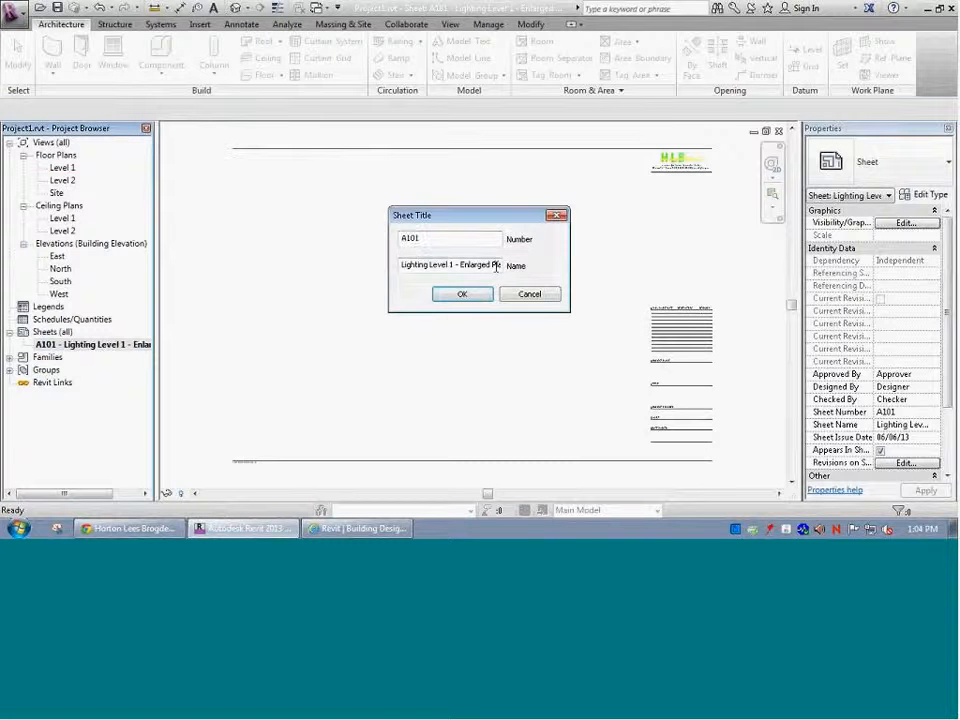
key(End)
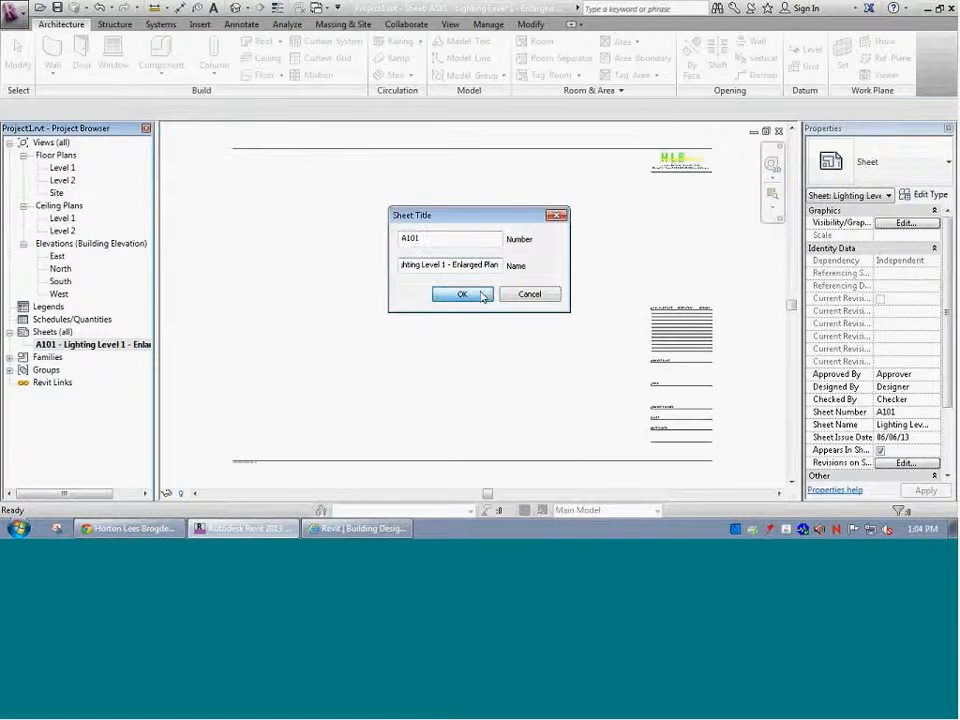
click(470, 294)
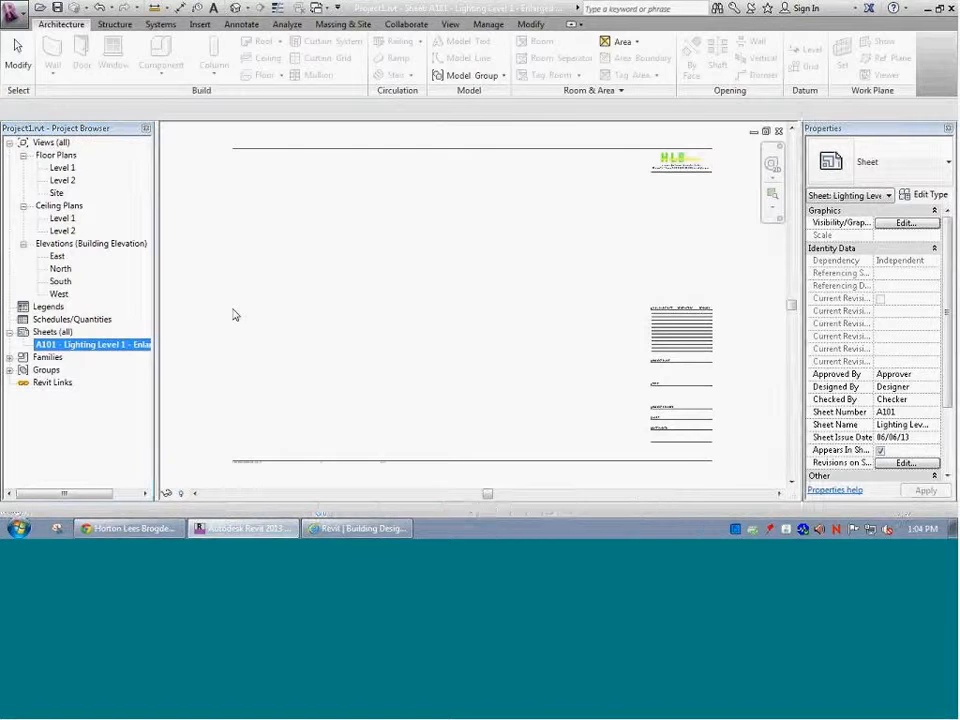
Return to the HLB_24x36 title block family and examine the PROJECT NAME and TITLE fields
click(234, 314)
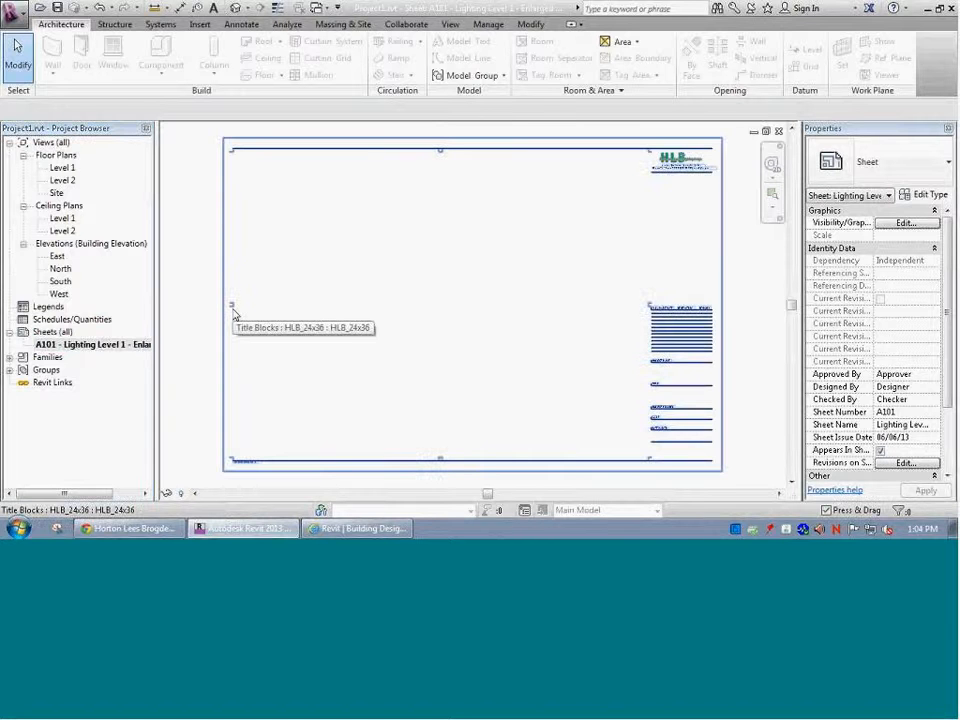
double_click(234, 311)
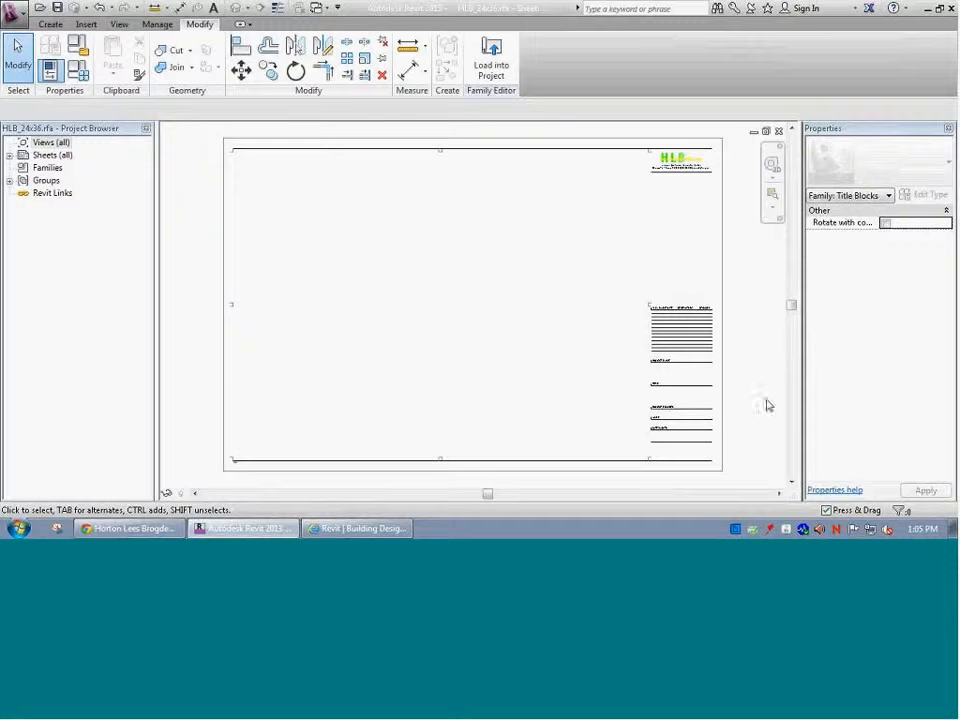
scroll(771, 412, up, 1)
scroll(771, 412, up, 1)
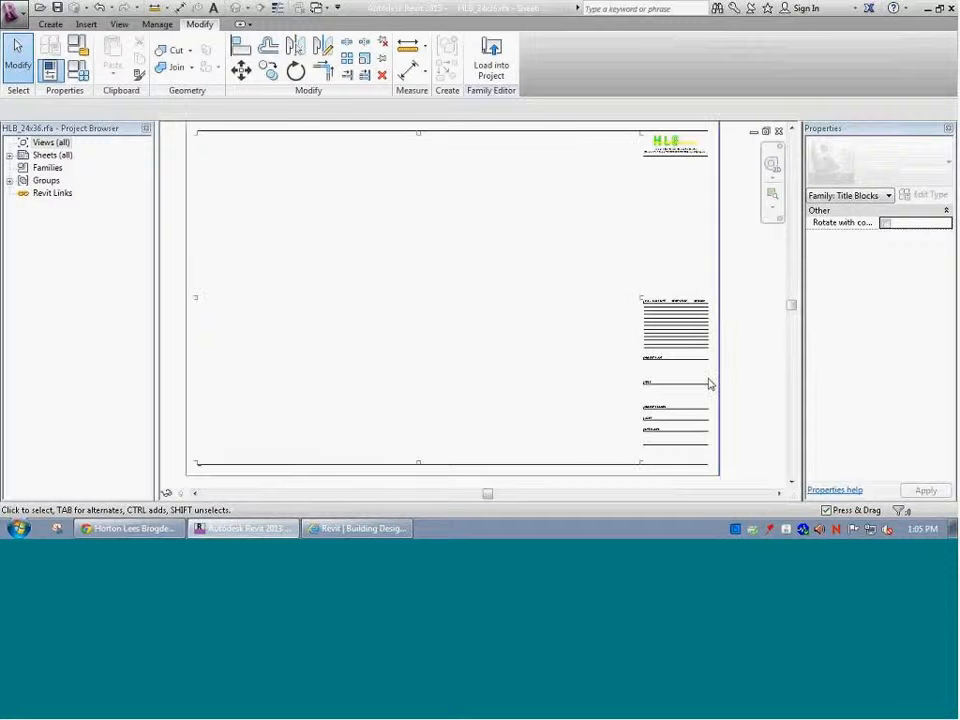
scroll(679, 376, up, 4)
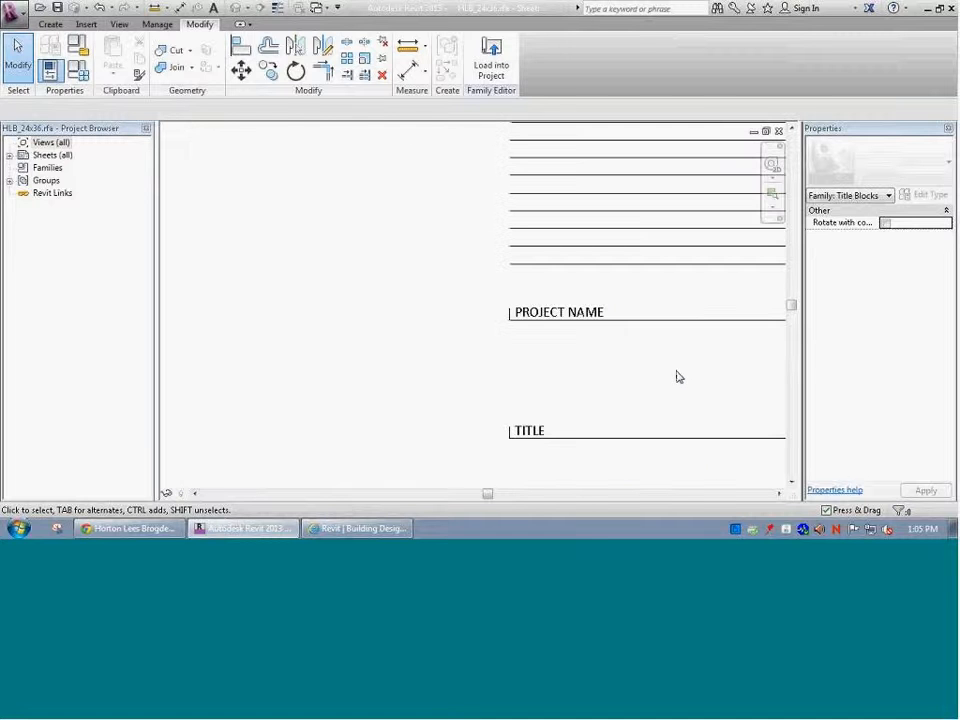
scroll(615, 368, down, 1)
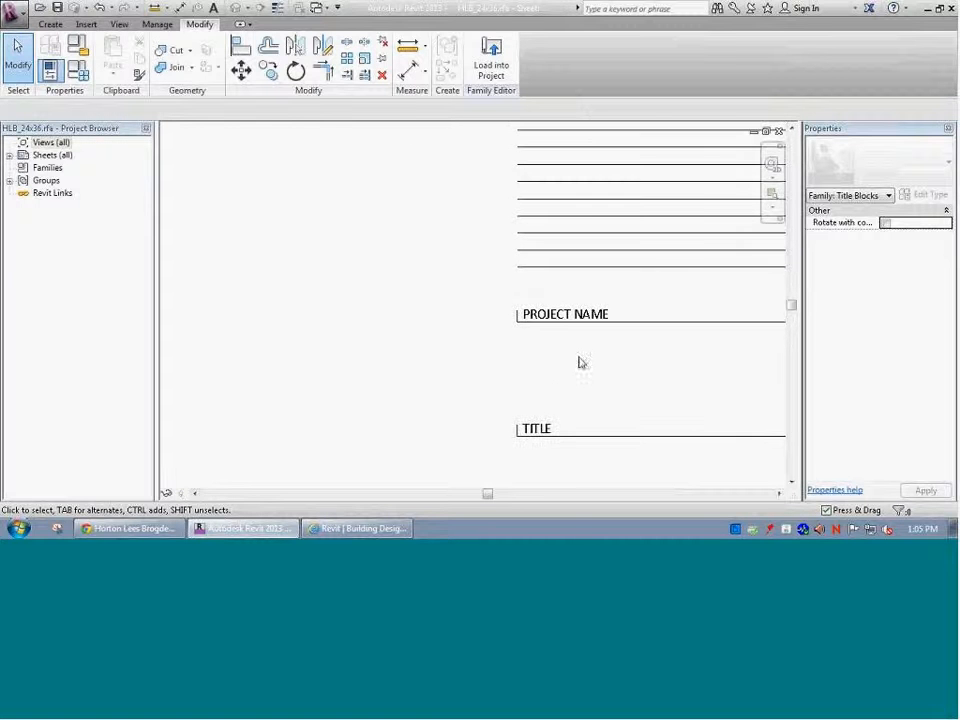
drag(486, 495, 551, 497)
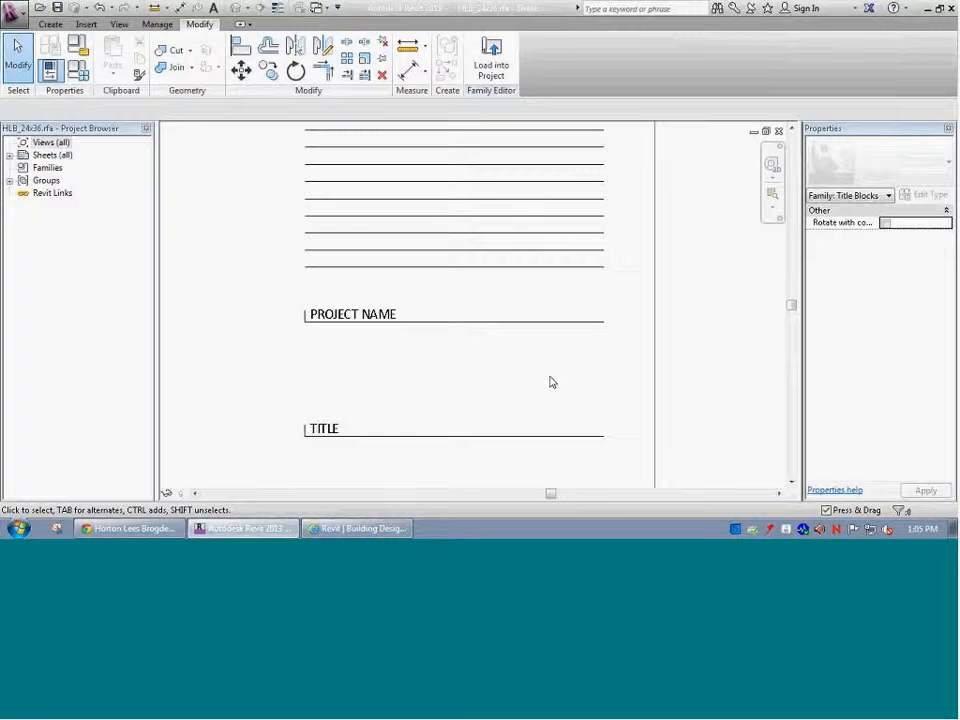
Start a new label and duplicate its label type under the name Calibri 1/4"
click(52, 24)
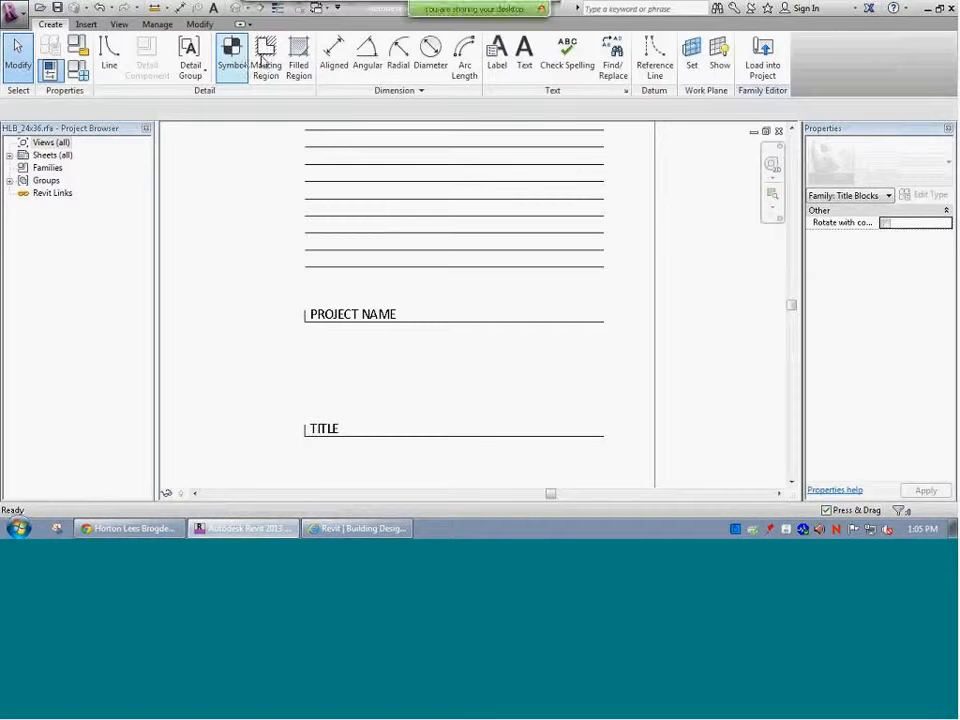
click(497, 50)
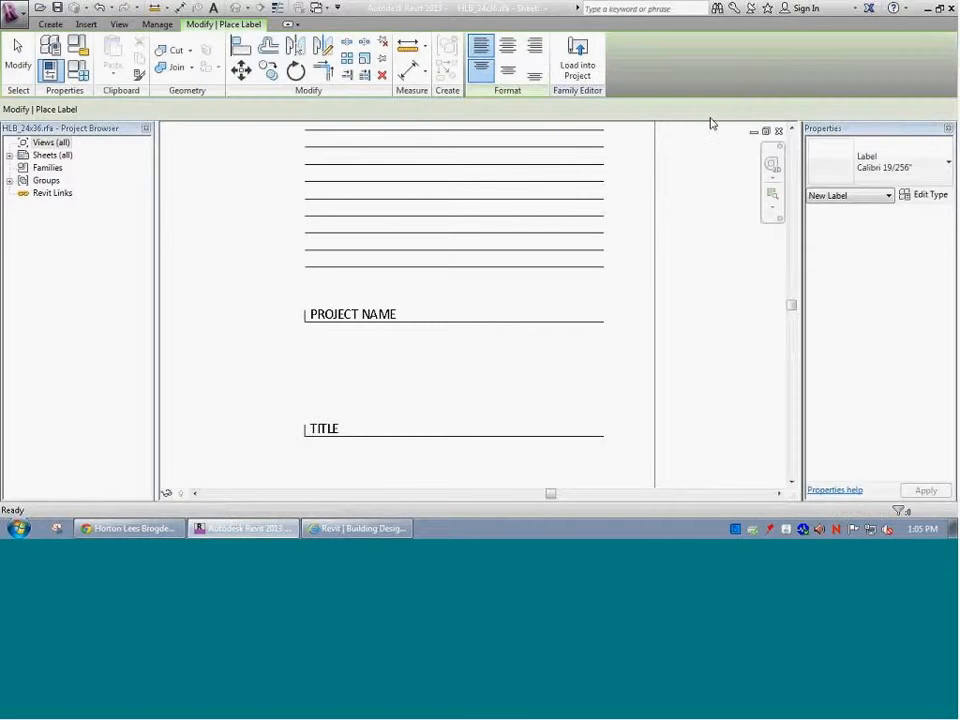
click(922, 196)
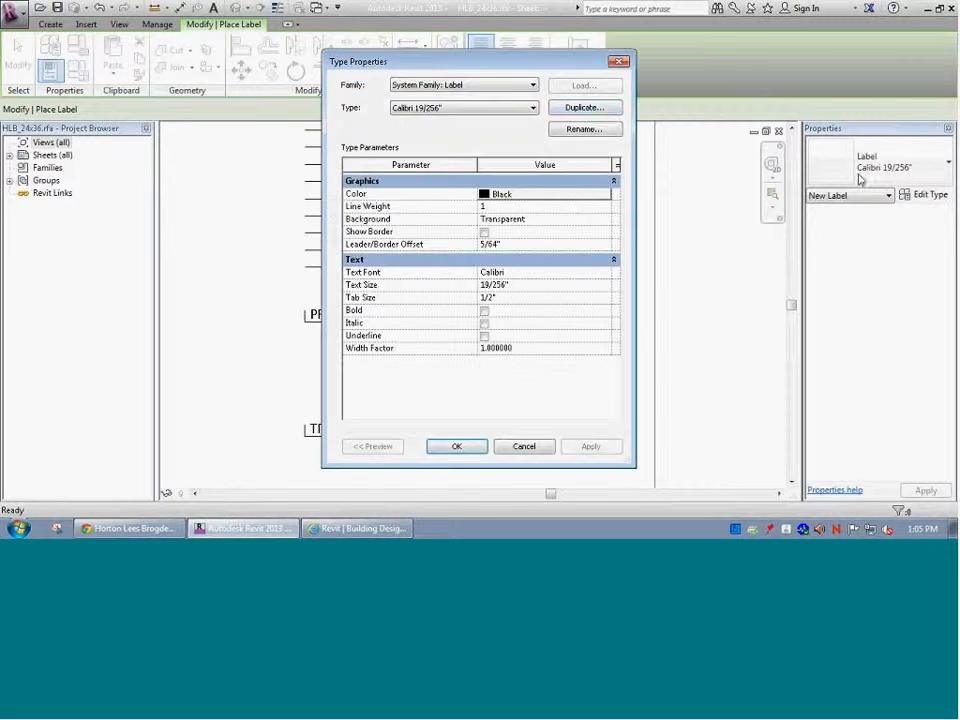
click(604, 110)
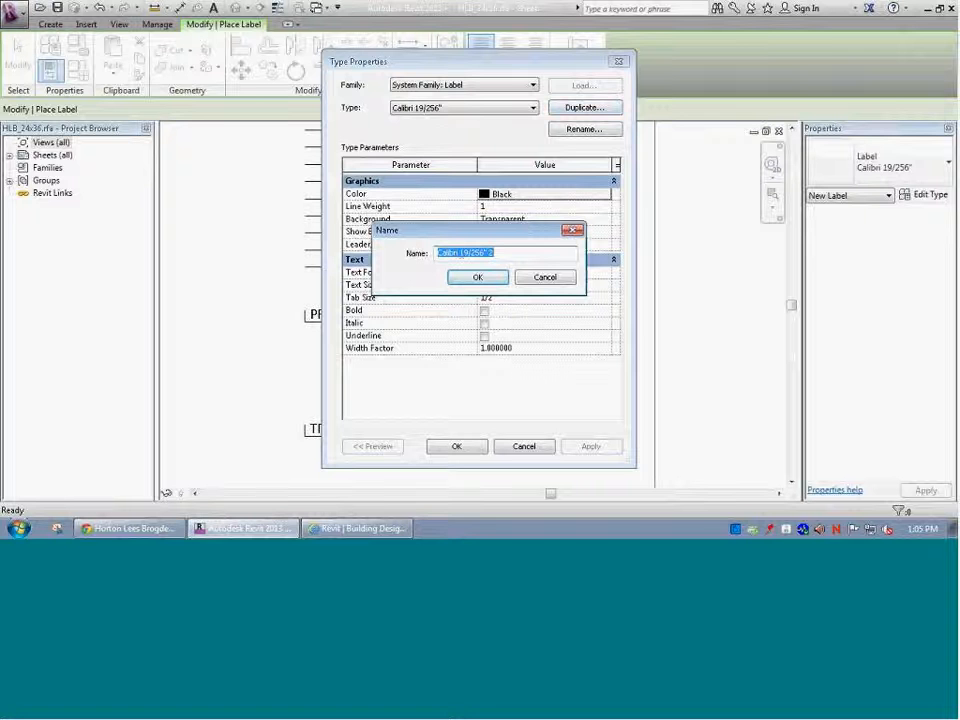
drag(461, 253, 500, 257)
text(1/4")
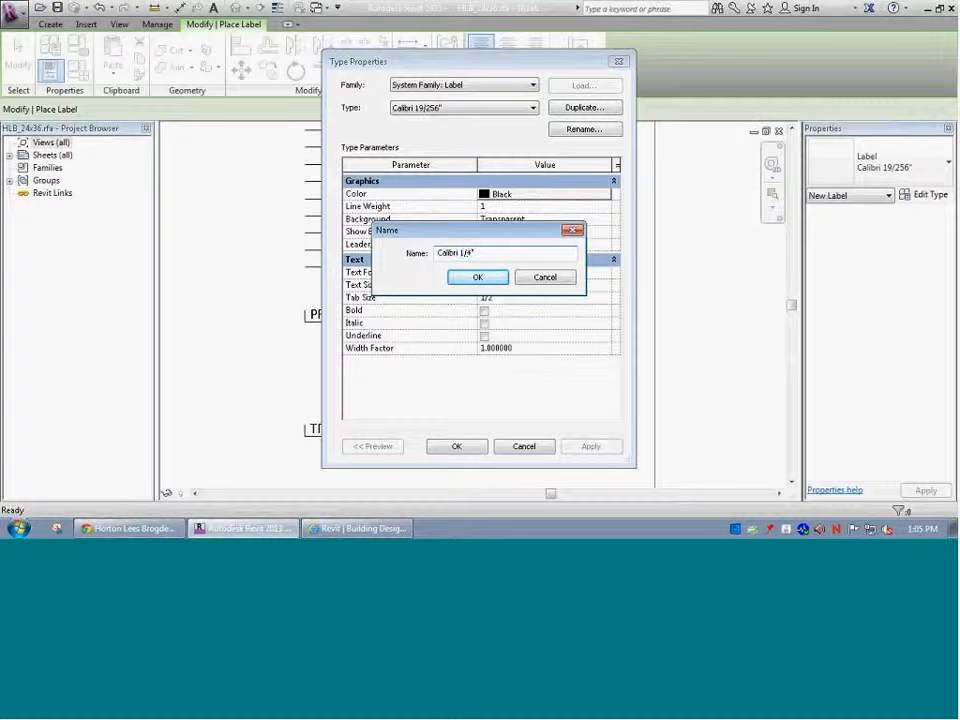
click(486, 277)
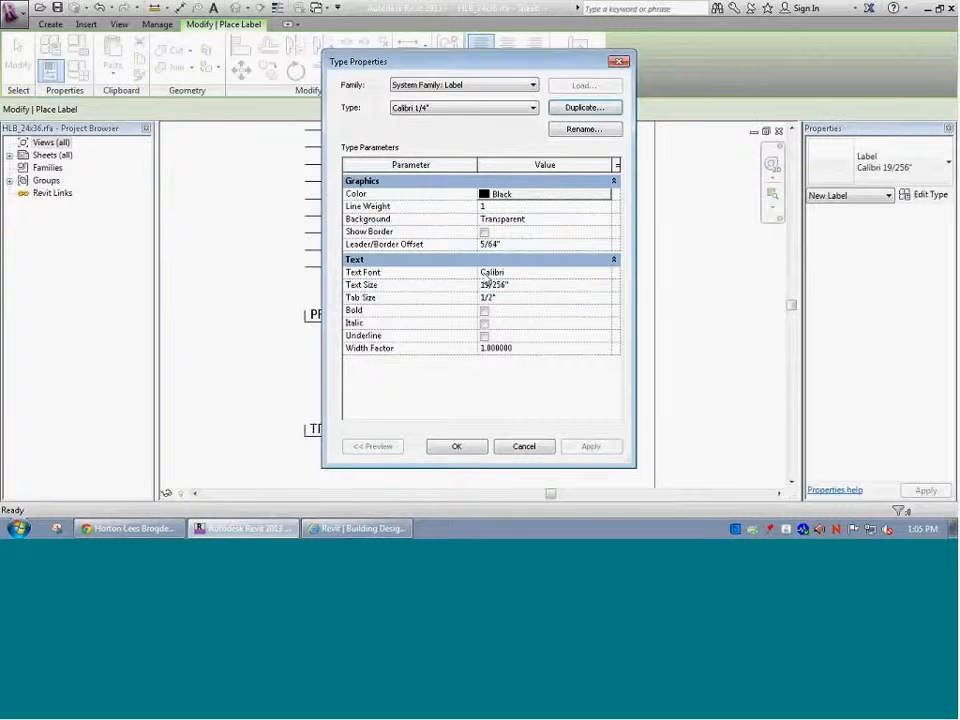
Set the duplicated label type's text size to match the 1/4" in its name
click(496, 285)
drag(506, 285, 479, 286)
text(1/)
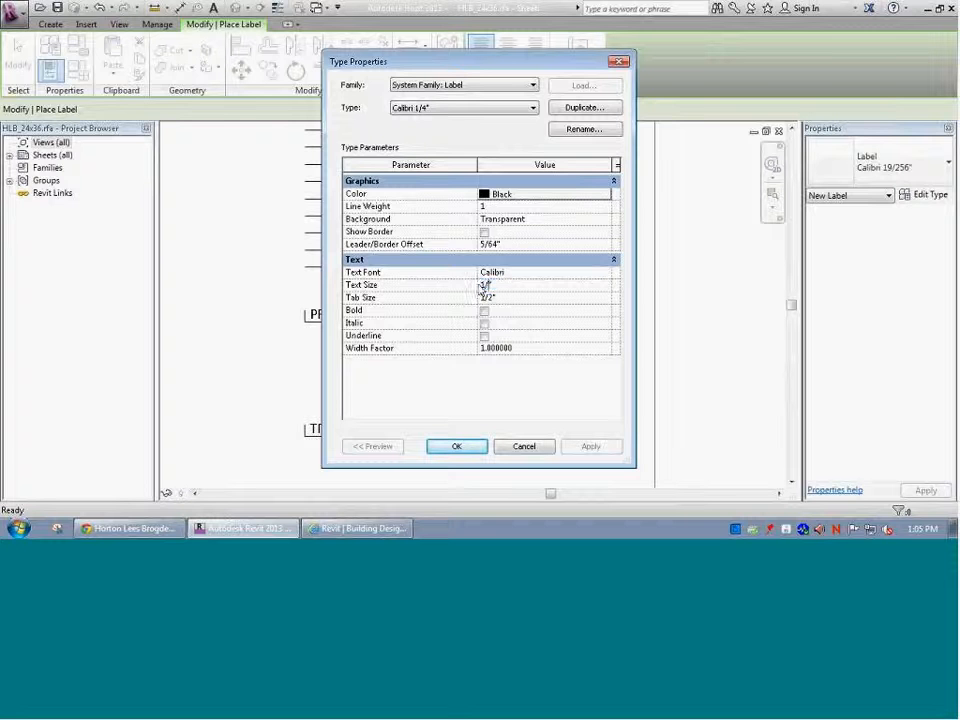
Set the label type's text size to 1/4" and place a label with the Project Name parameter below the PROJECT NAME heading
text(4")
click(457, 446)
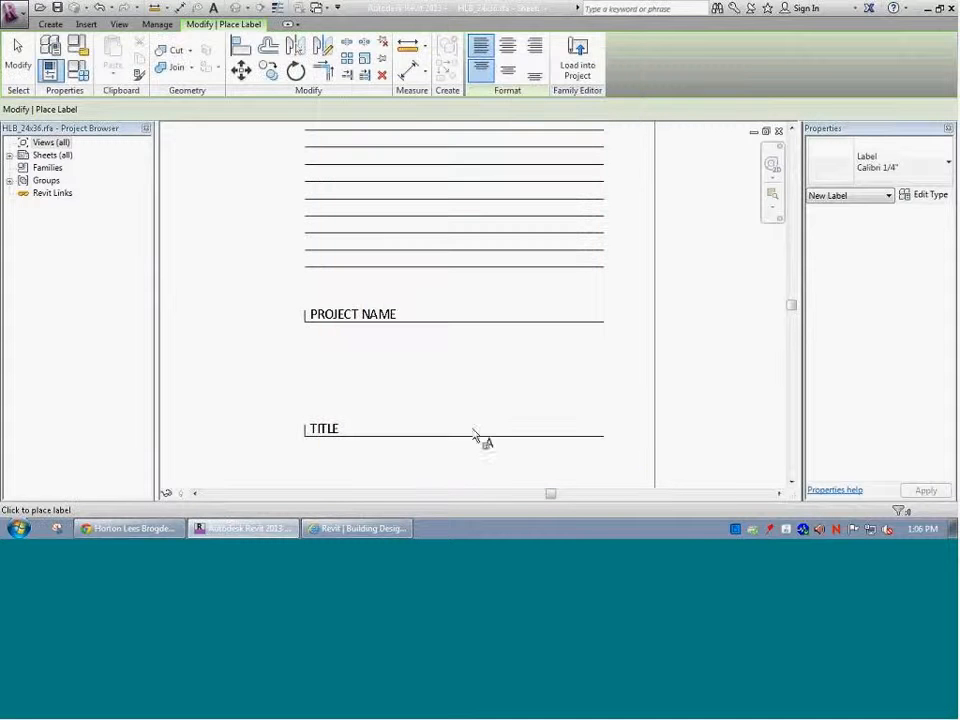
click(313, 340)
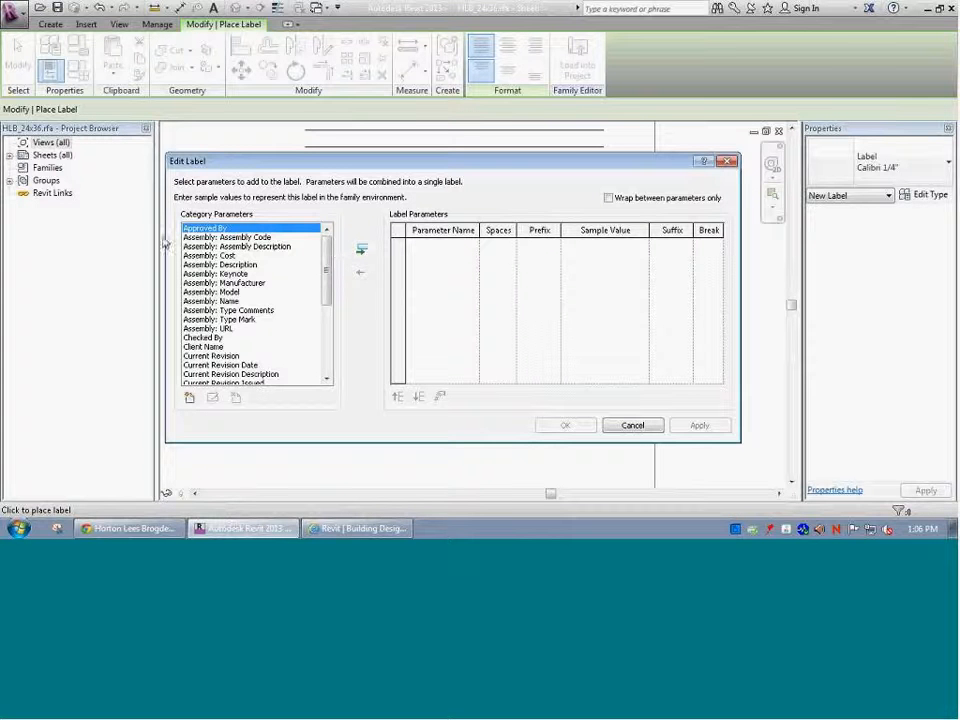
click(210, 301)
scroll(198, 330, down, 5)
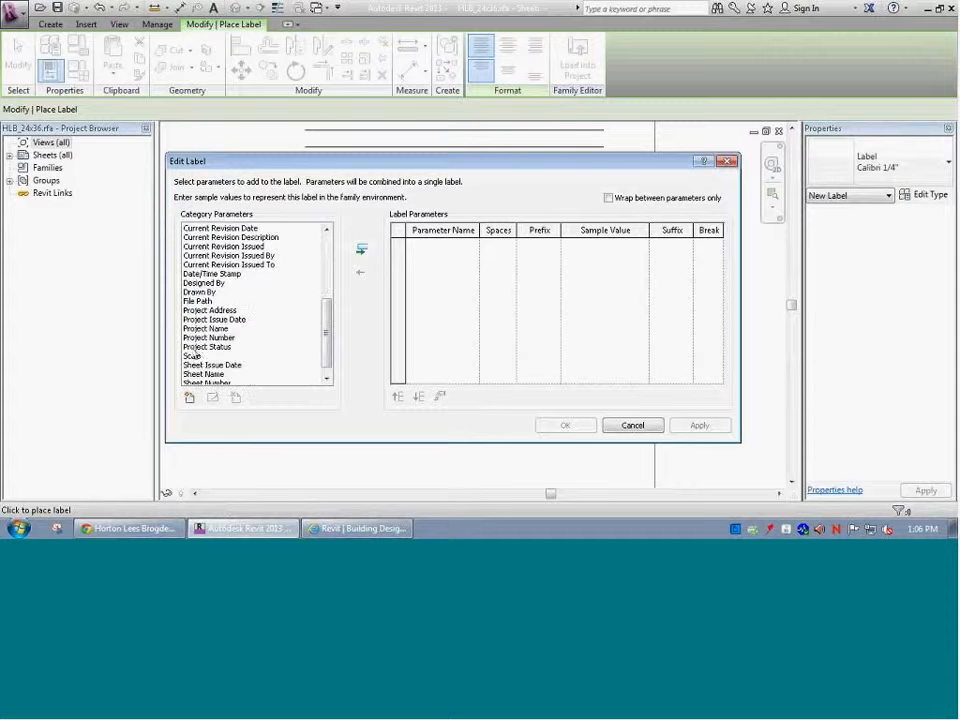
click(205, 328)
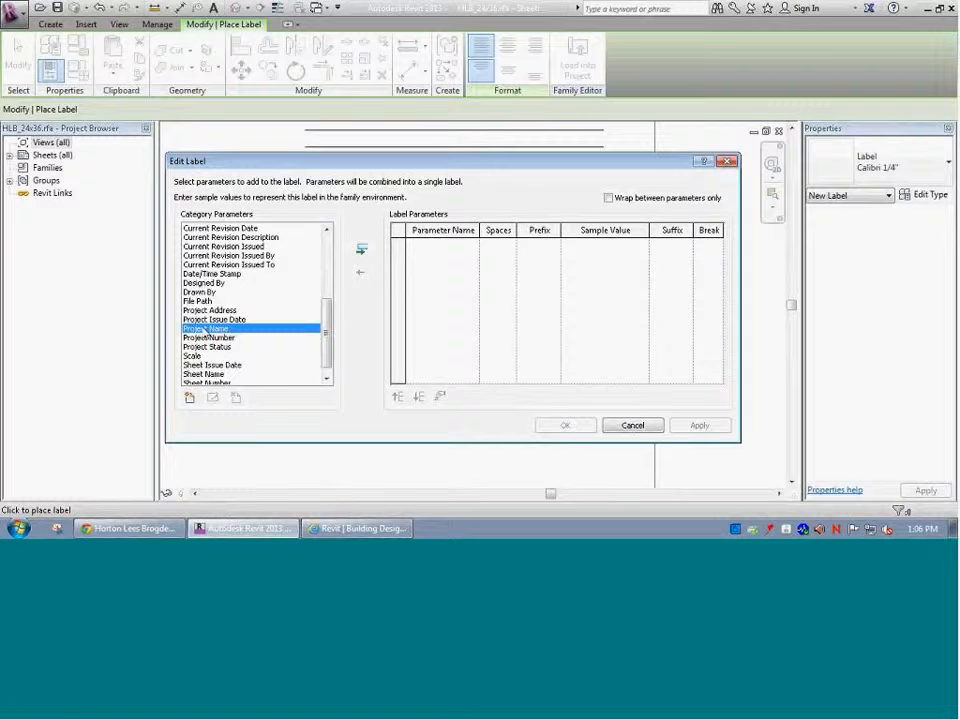
click(361, 252)
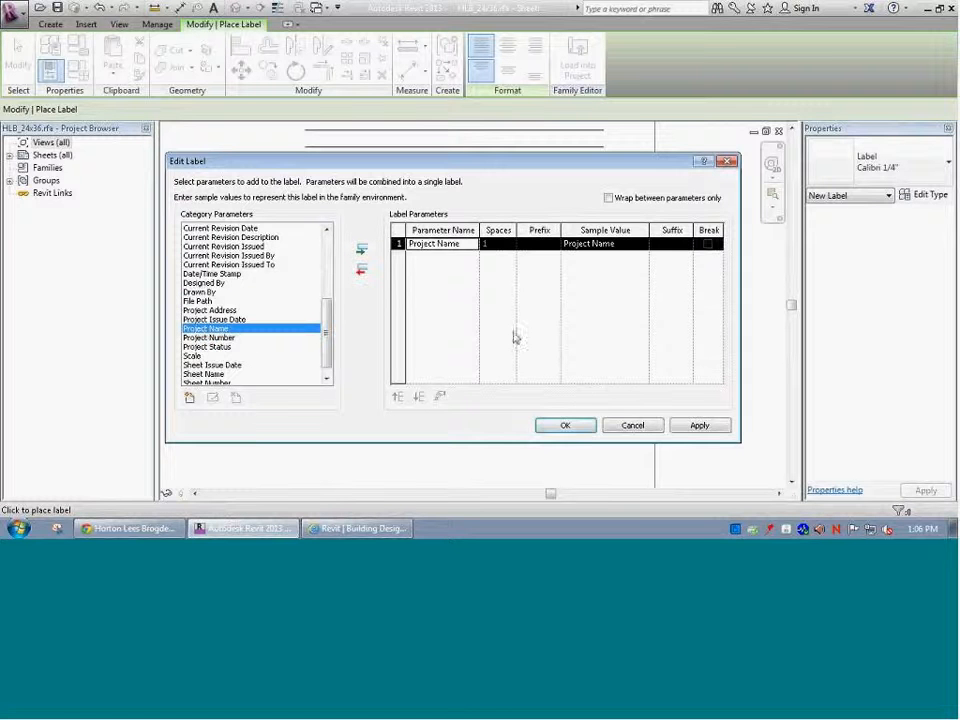
click(564, 425)
key(Escape)
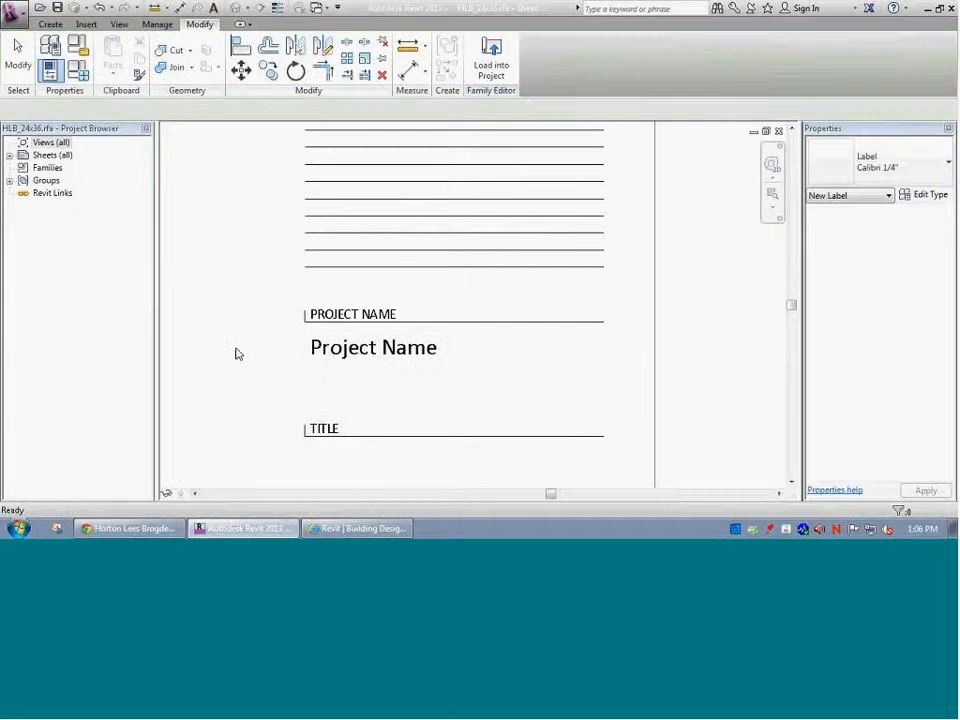
Try the Calibri 19/256" type on the Project Name label and undo the change
click(340, 350)
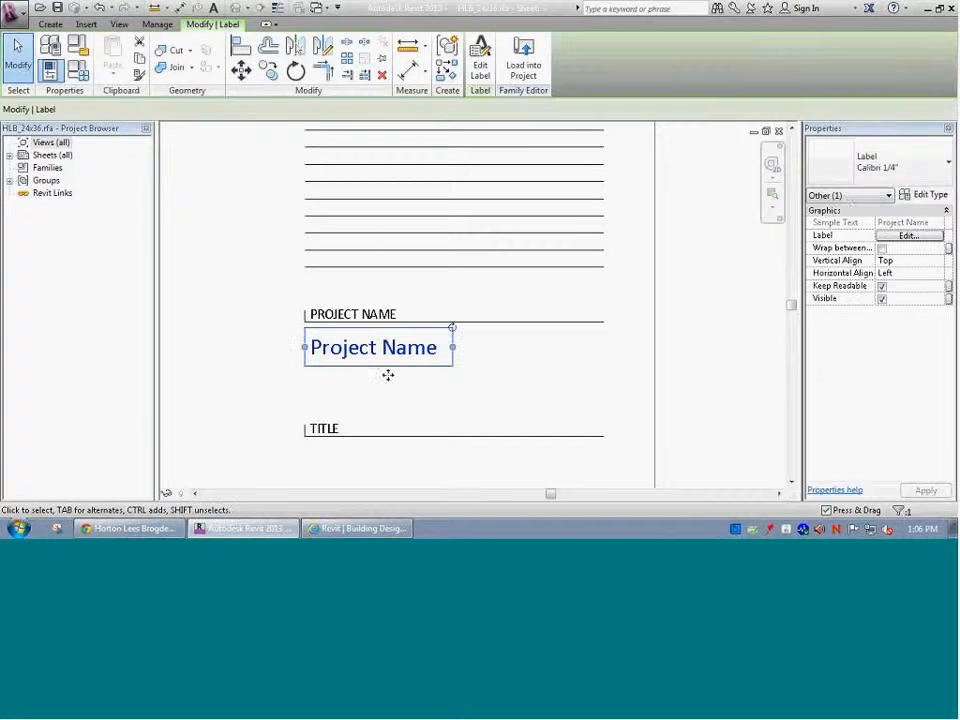
click(900, 168)
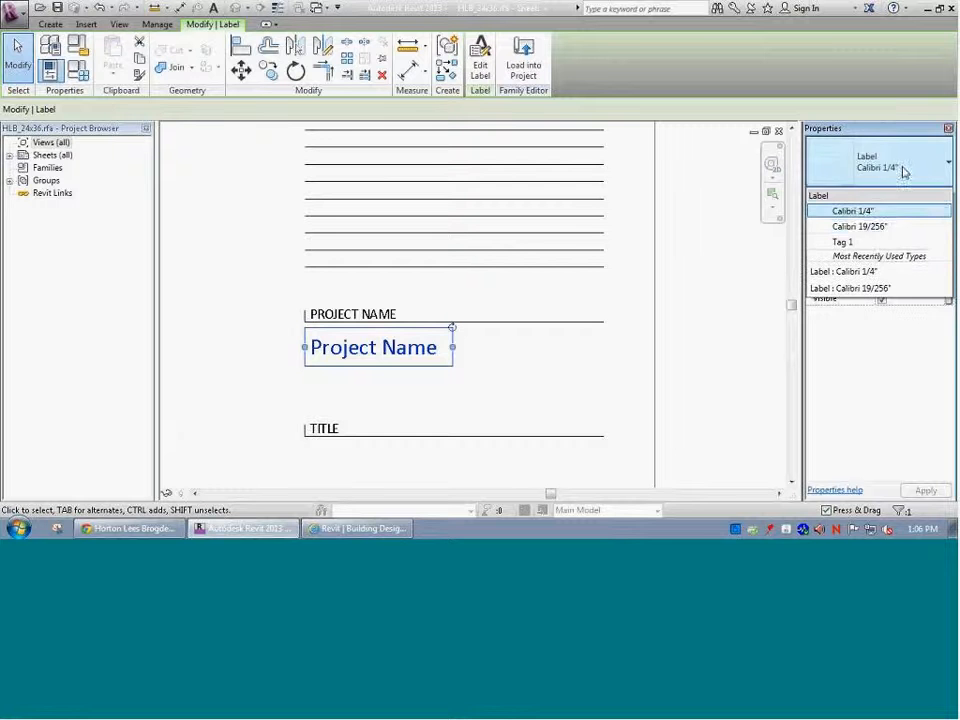
click(900, 229)
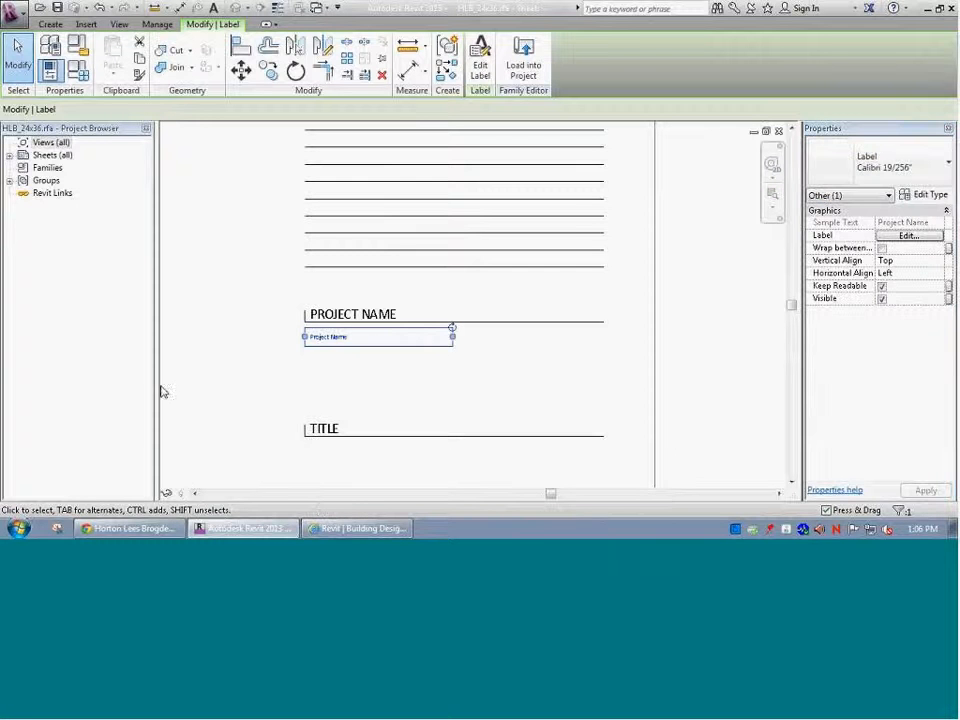
click(228, 368)
key(ctrl+z)
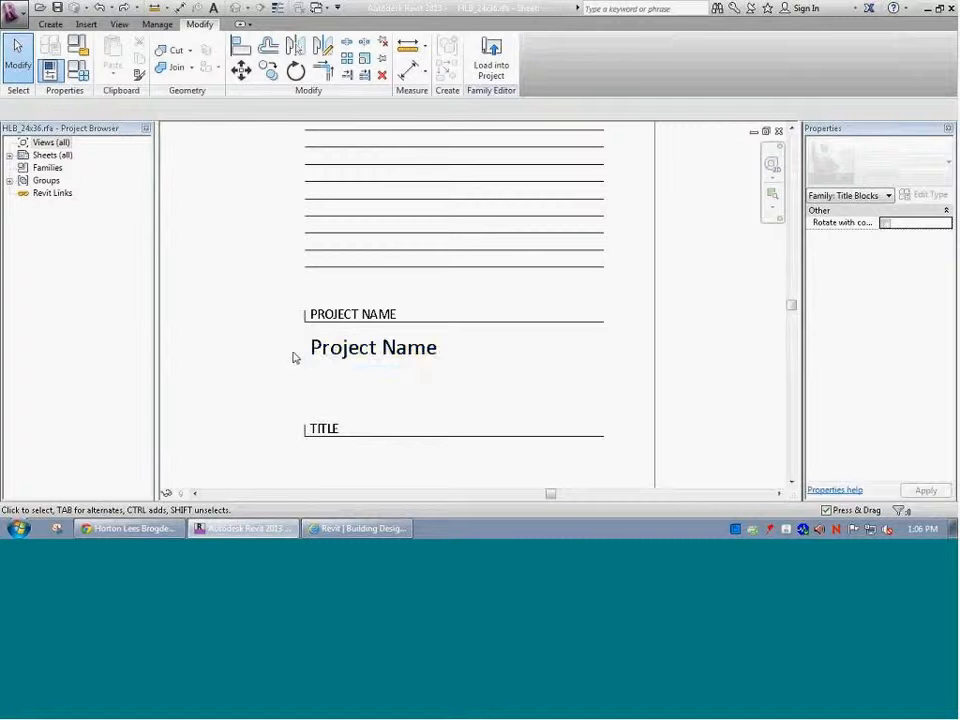
Nudge the Project Name label up slightly and widen its box to the end of the heading line
click(332, 346)
key(Up)
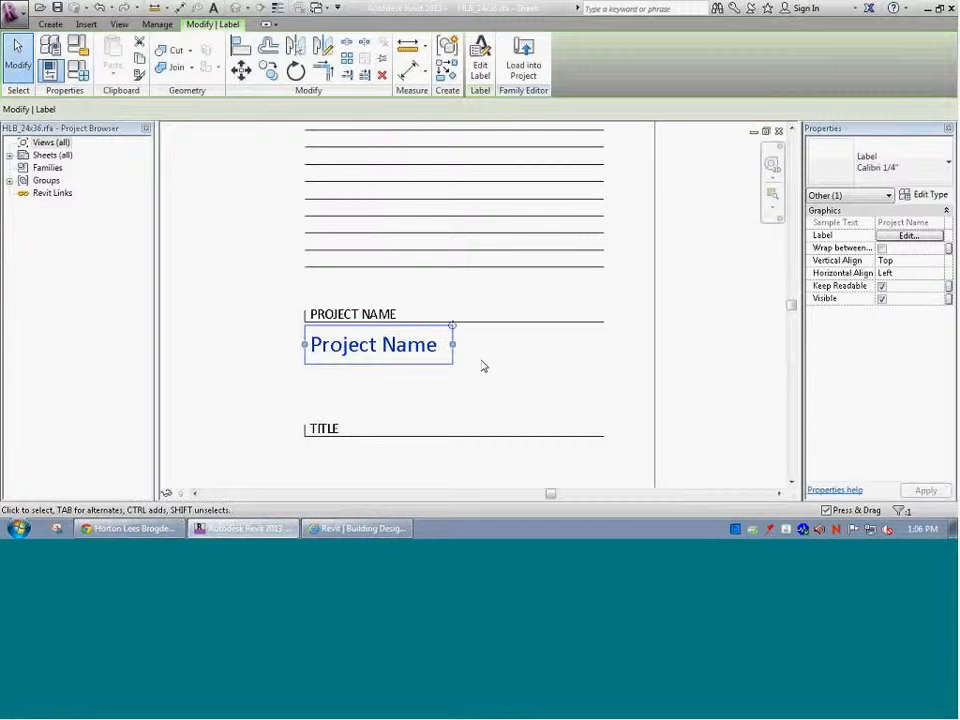
drag(453, 345, 603, 392)
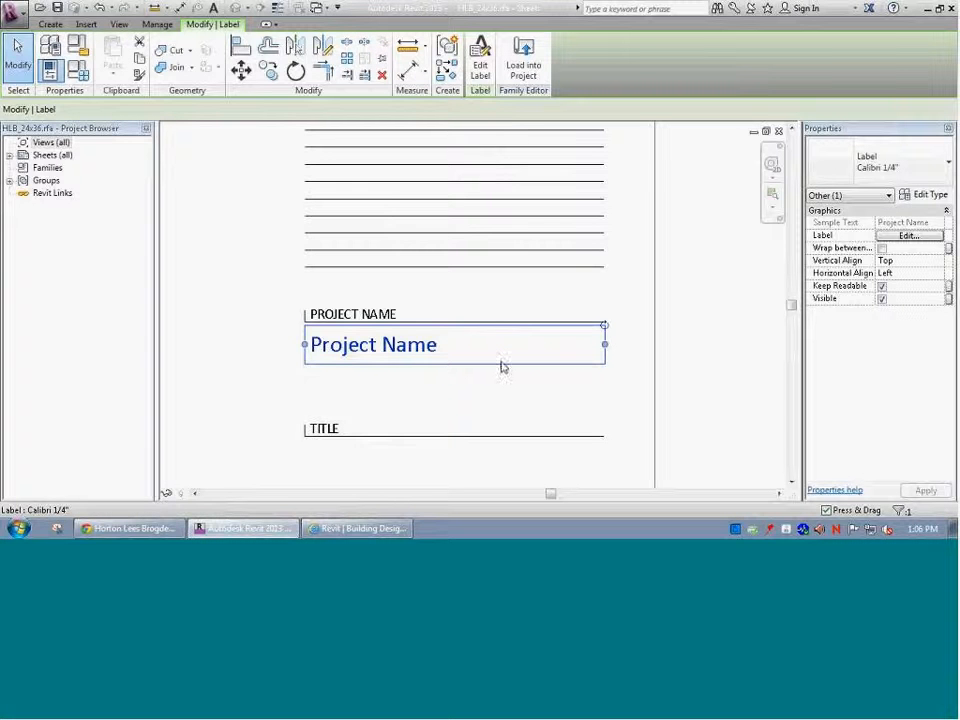
click(898, 260)
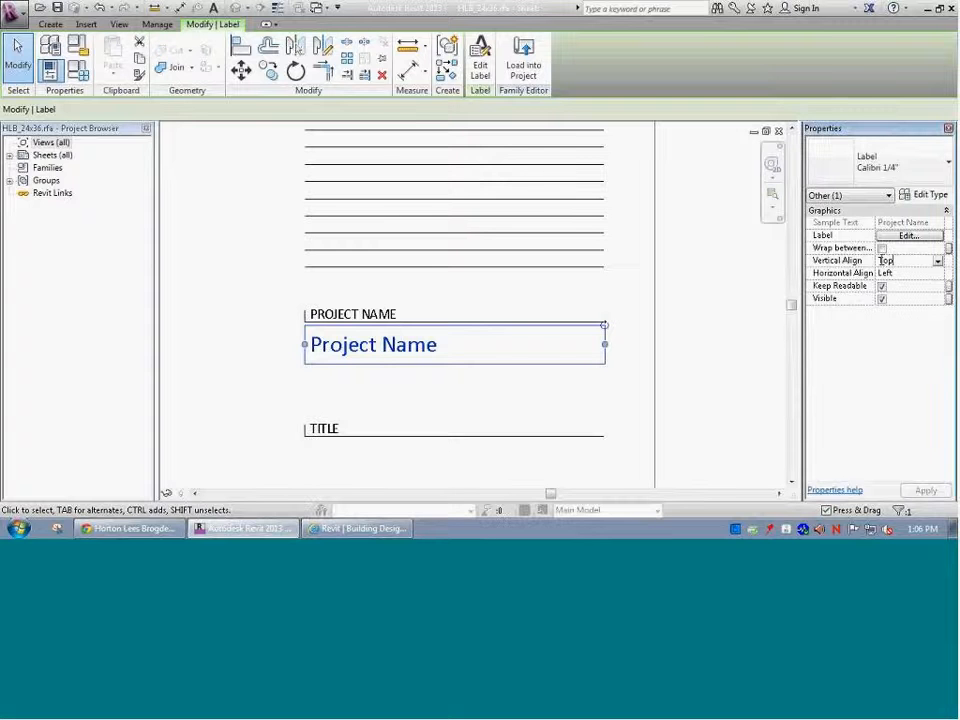
click(896, 274)
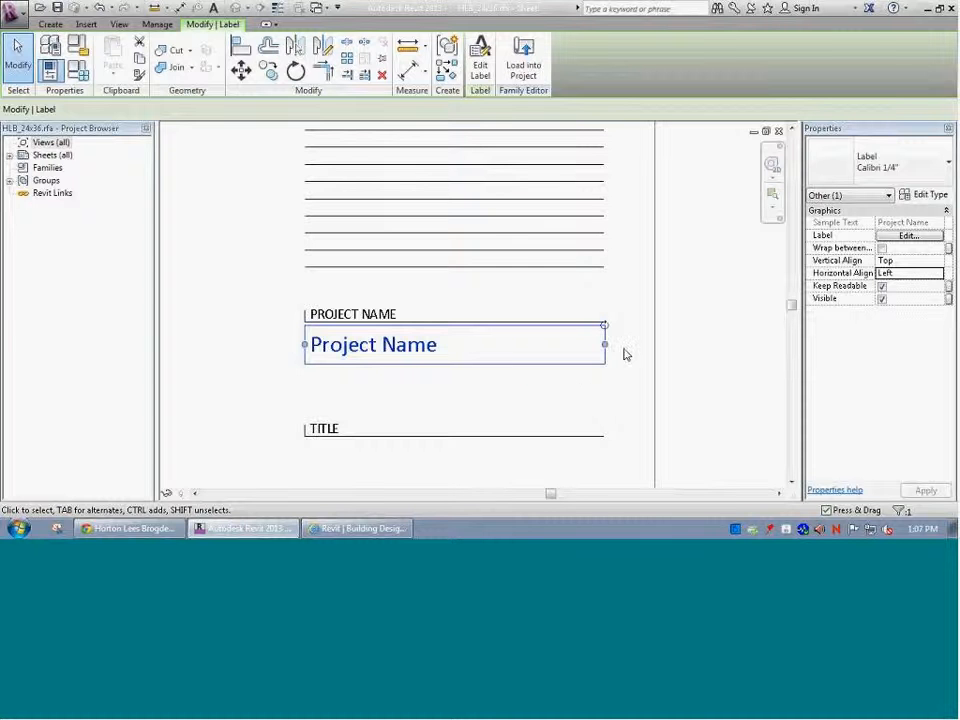
Nudge the Project Name label up until the top of its box meets the line under the PROJECT NAME heading
drag(604, 345, 604, 347)
key(Up)
key(Up)
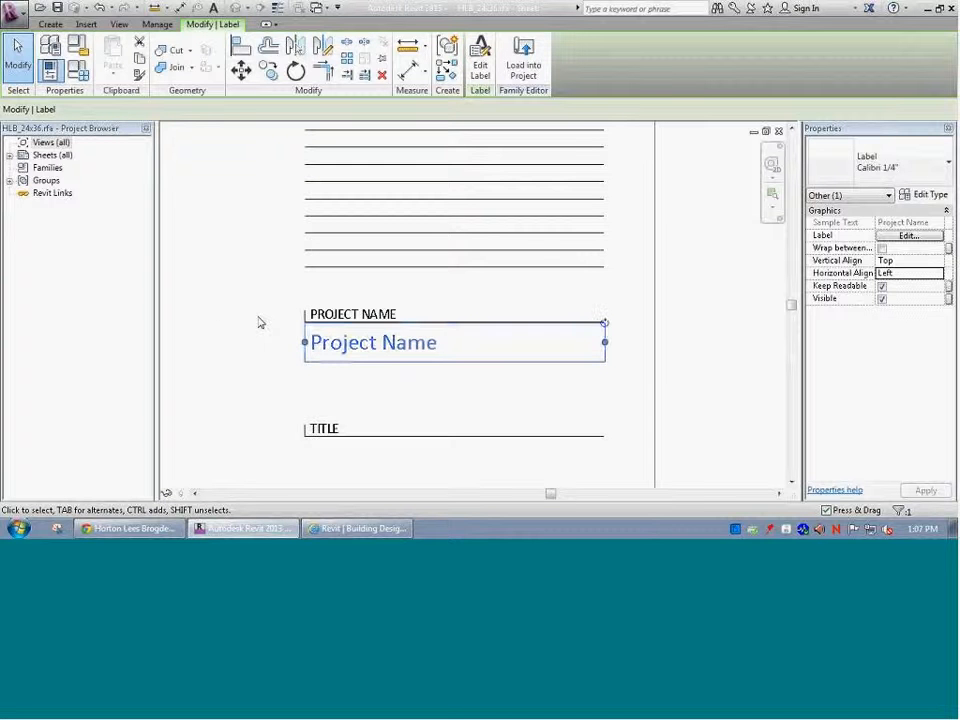
key(Down)
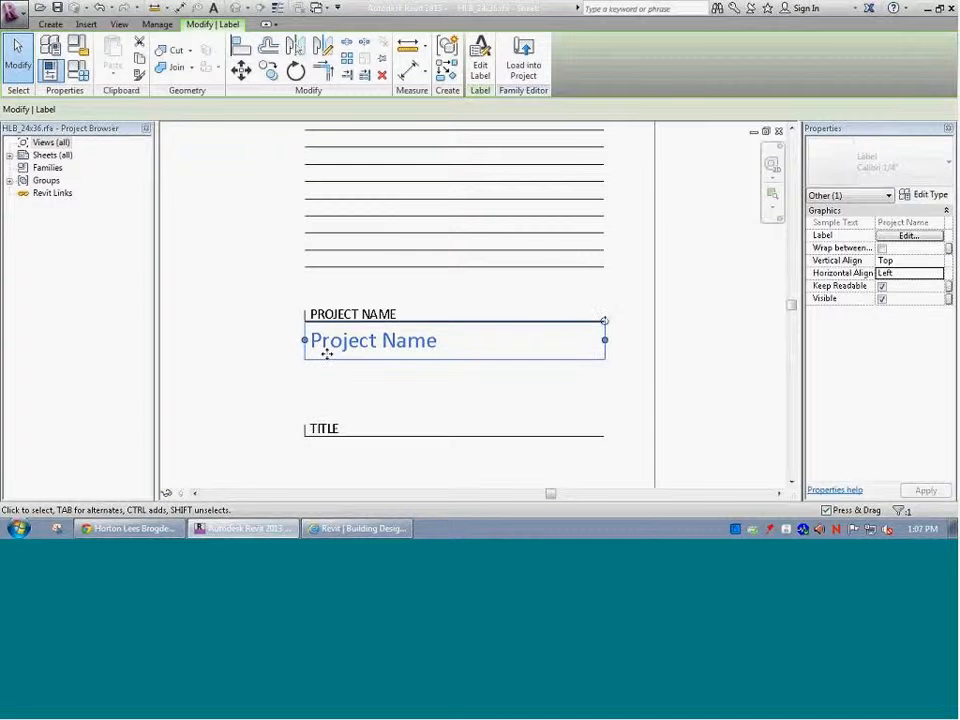
scroll(288, 343, up, 2)
scroll(301, 327, up, 2)
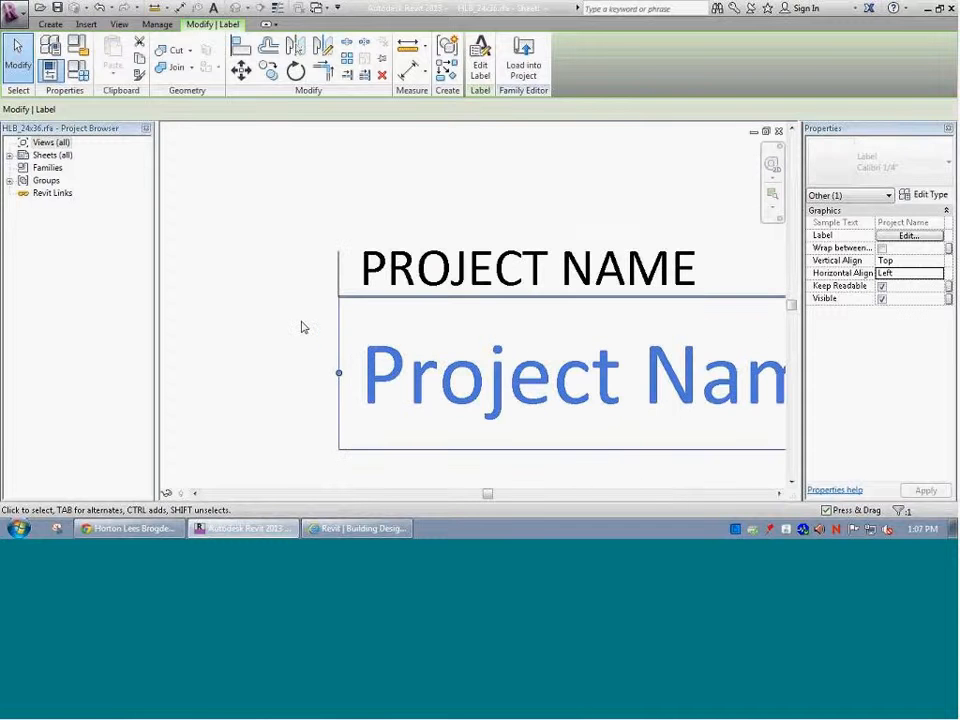
scroll(301, 327, down, 4)
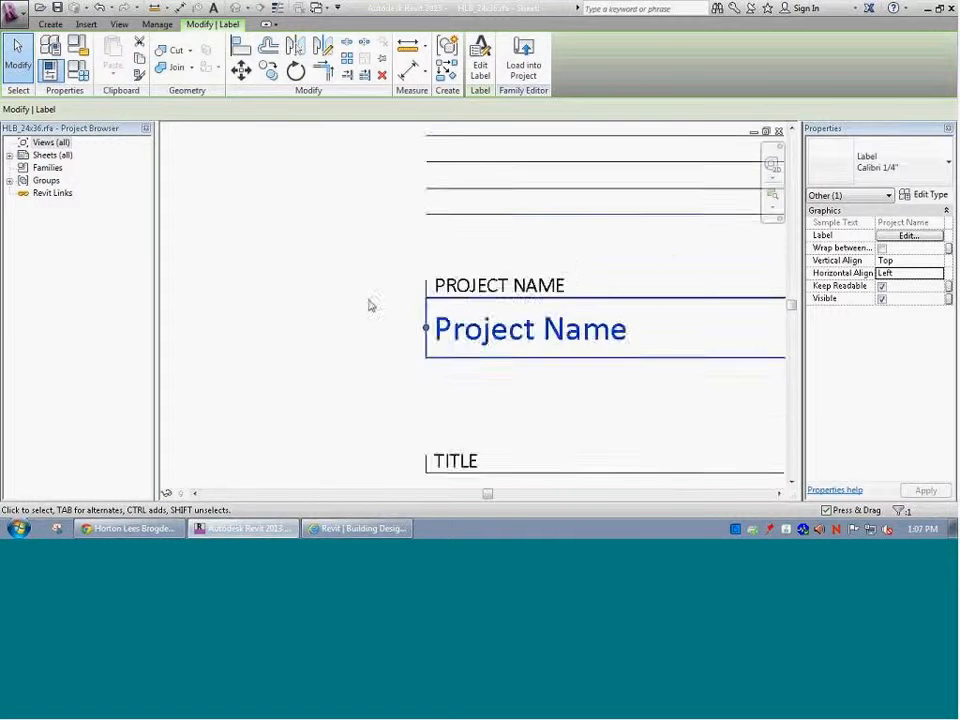
scroll(475, 315, up, 4)
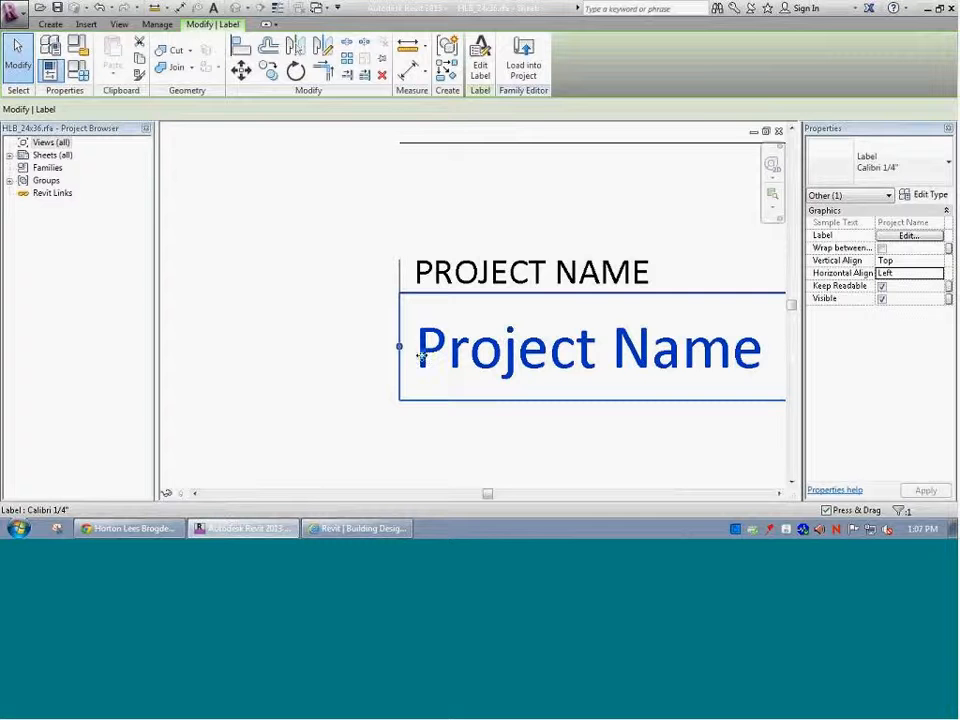
scroll(452, 386, down, 4)
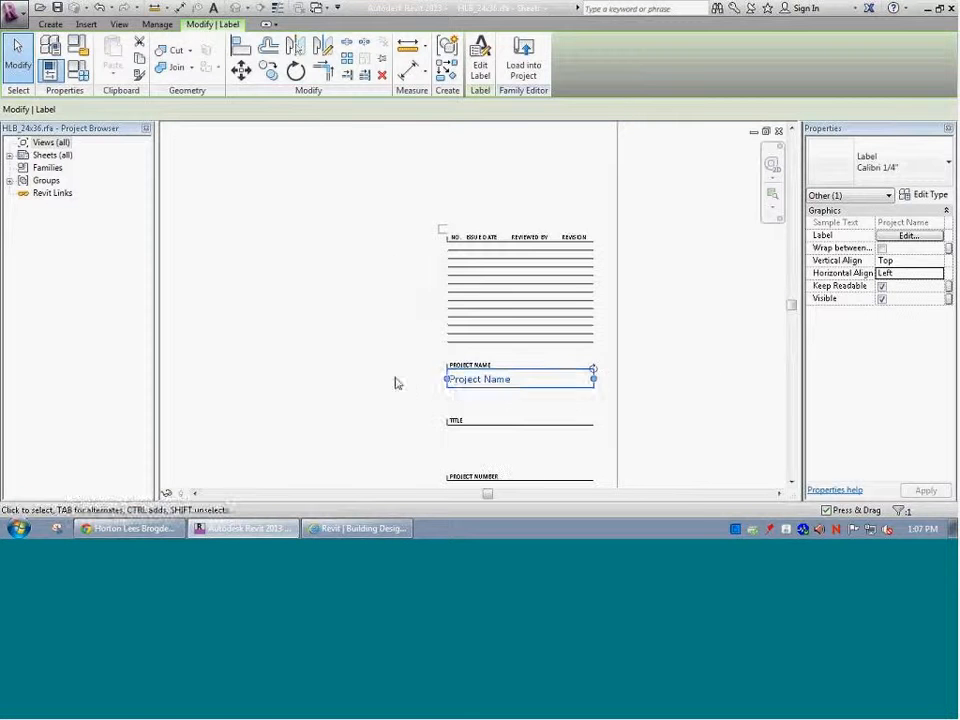
click(395, 383)
click(456, 380)
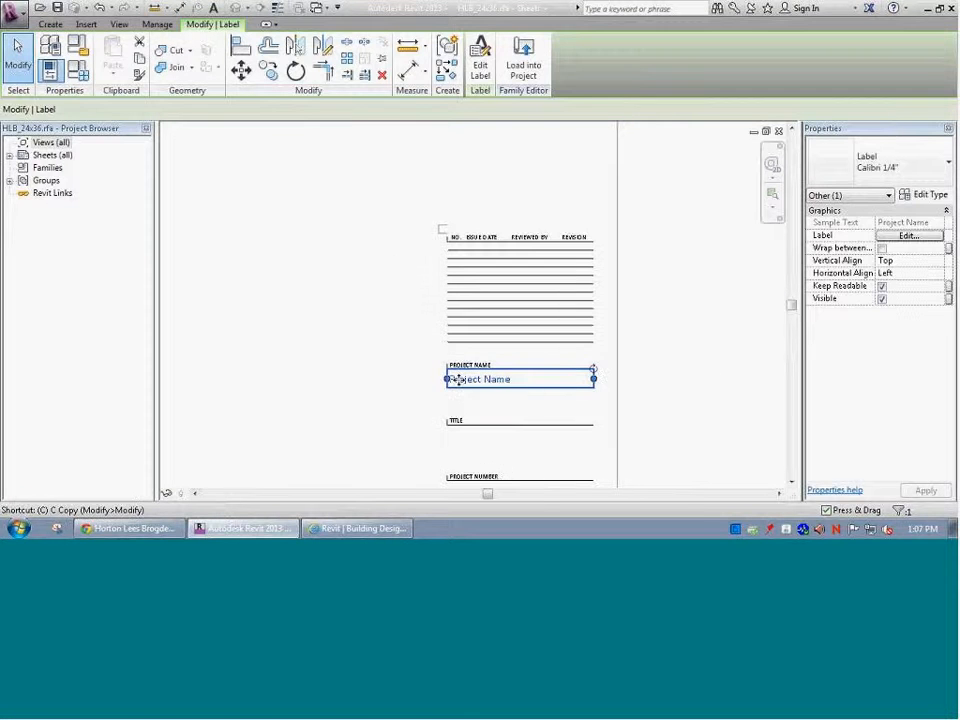
key(m)
key(v)
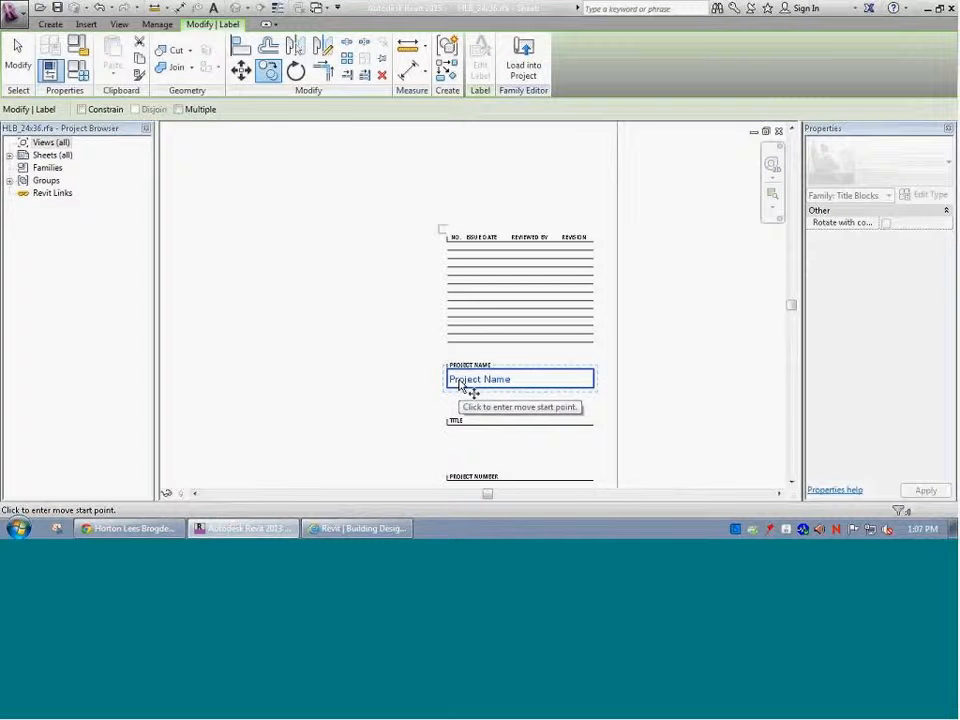
key(Escape)
click(414, 373)
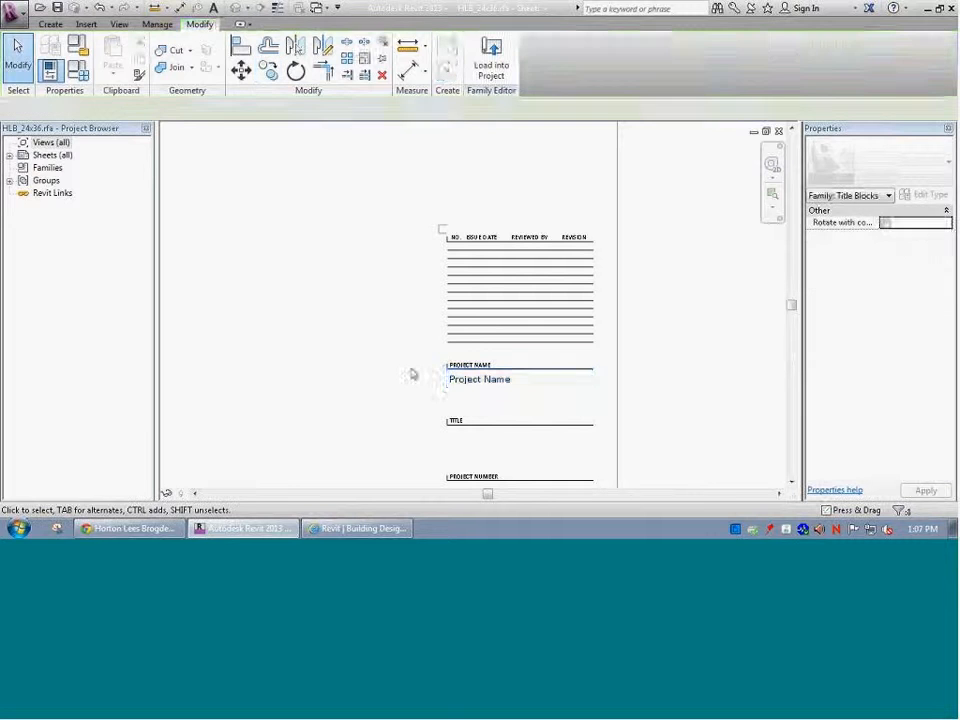
Copy the Project Name label straight down from its heading line to the left endpoint of the line under TITLE
click(477, 389)
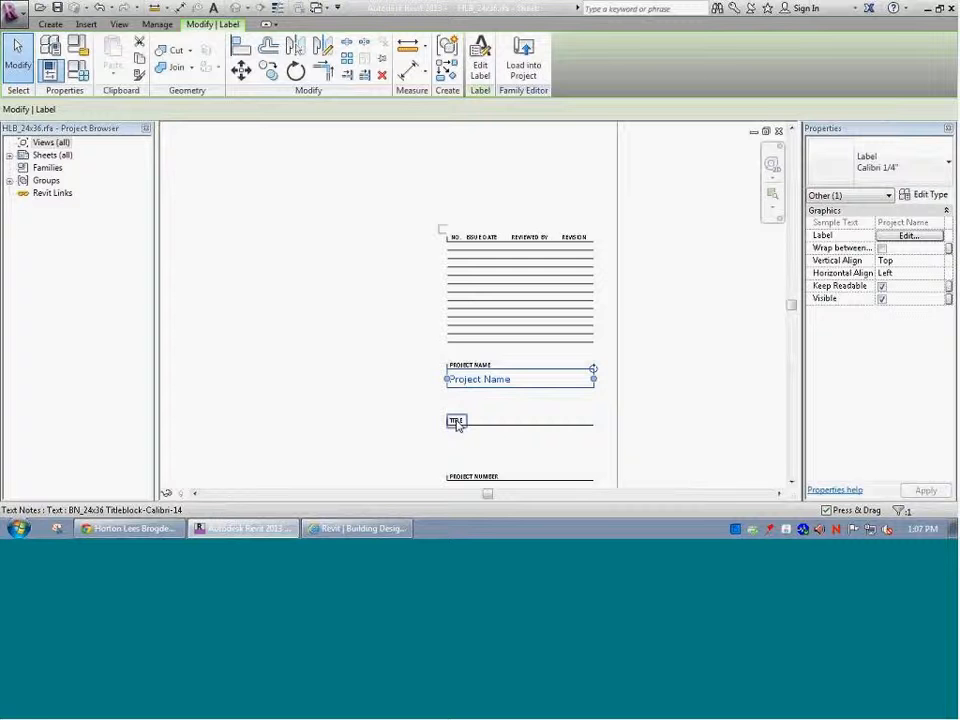
key(m)
key(v)
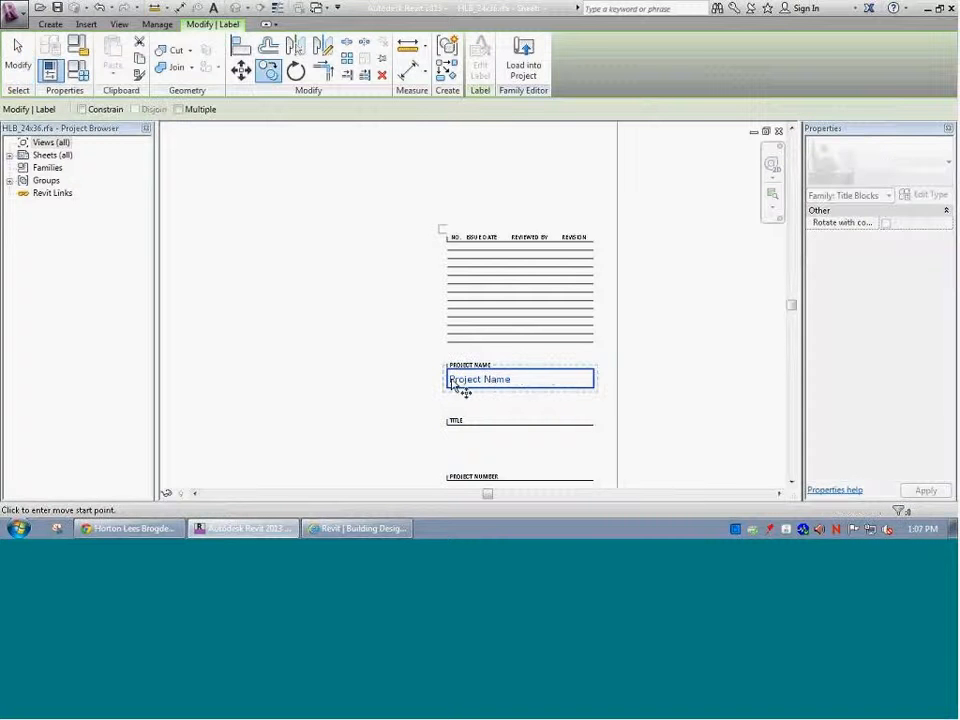
click(448, 372)
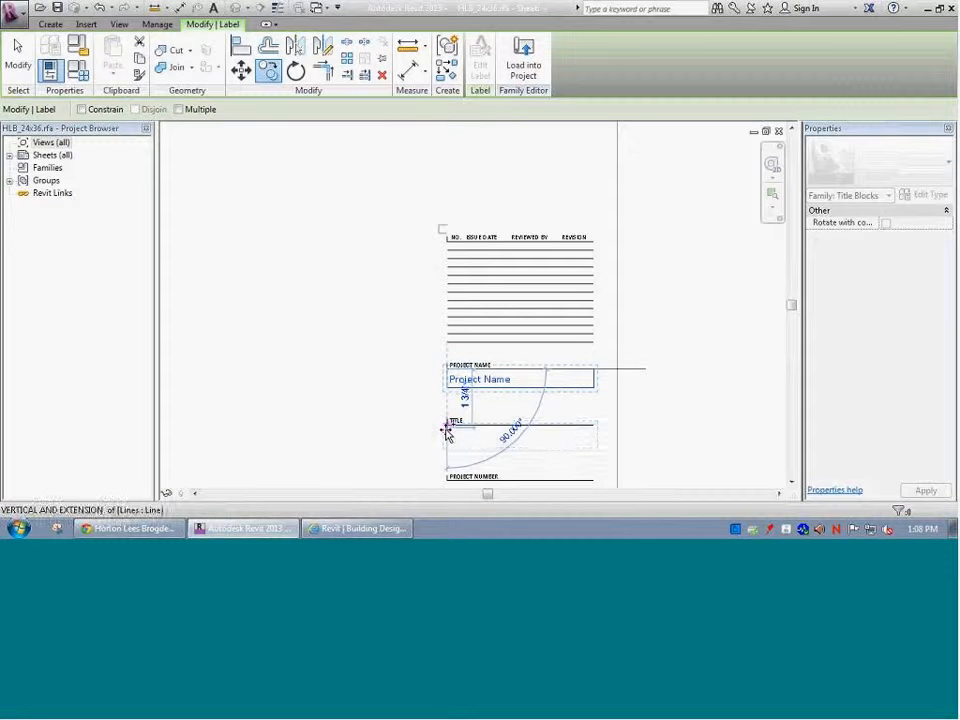
scroll(446, 428, up, 4)
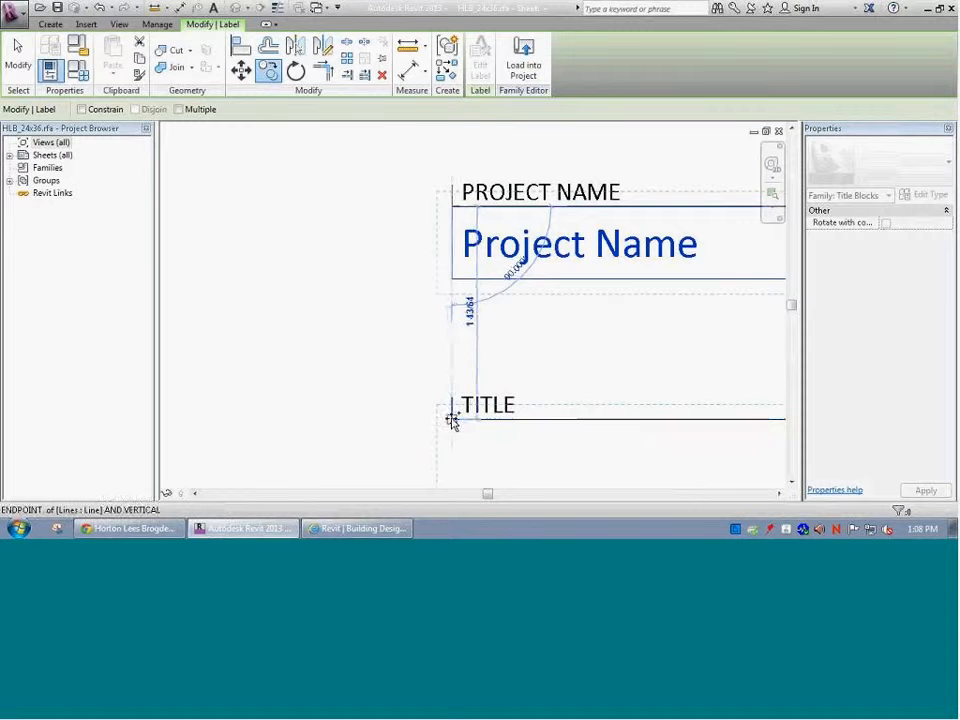
click(448, 421)
click(420, 424)
scroll(420, 424, down, 4)
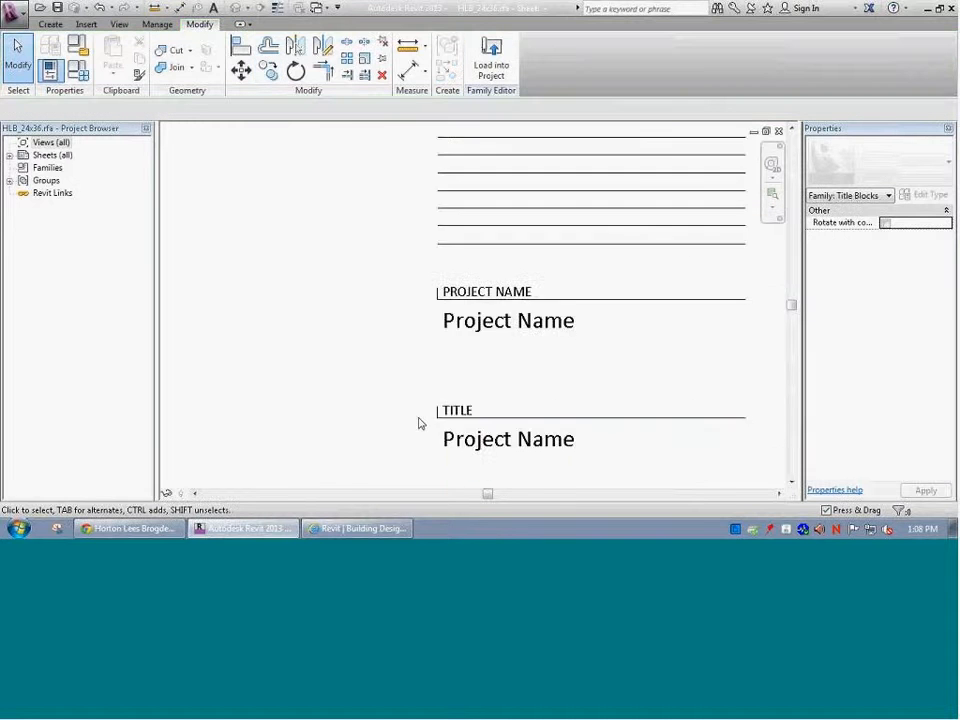
Replace the Project Name parameter with Sheet Name in the label under the TITLE heading
click(471, 432)
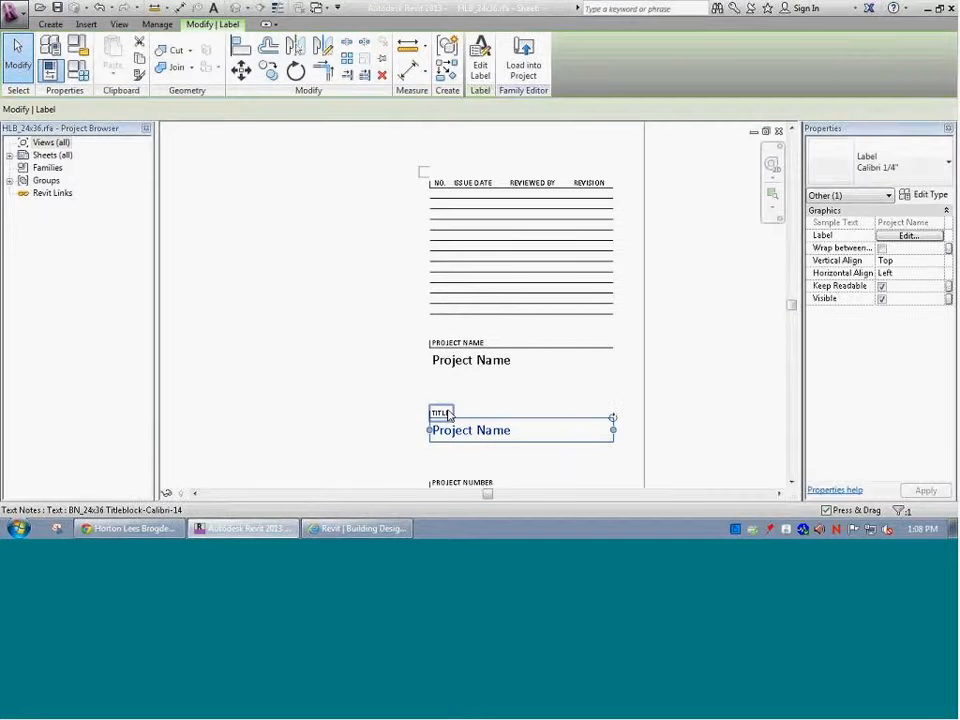
click(481, 68)
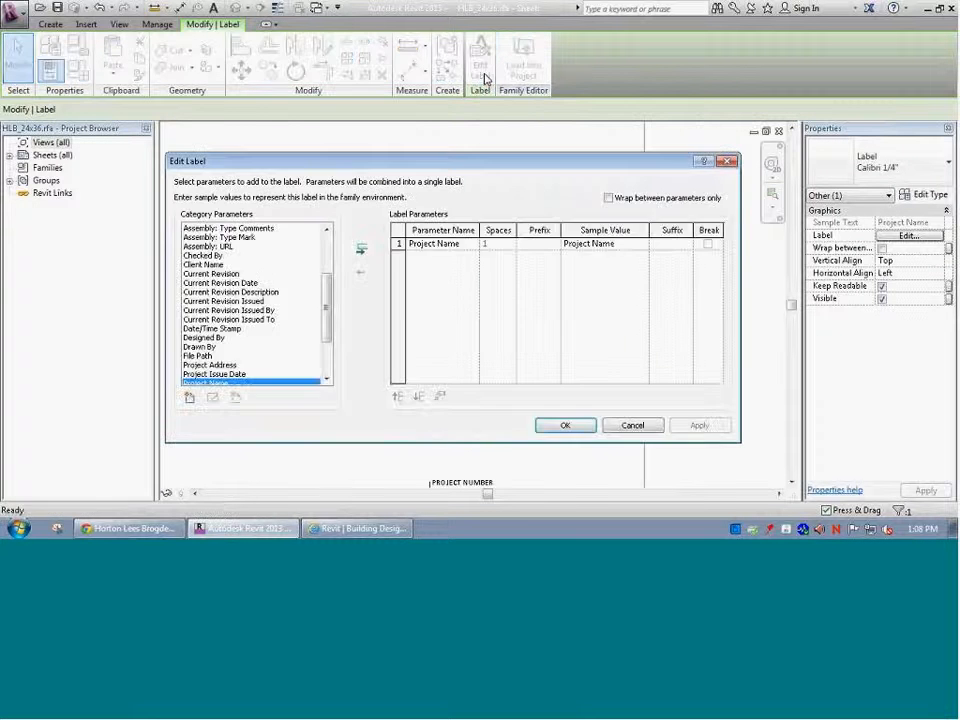
click(454, 248)
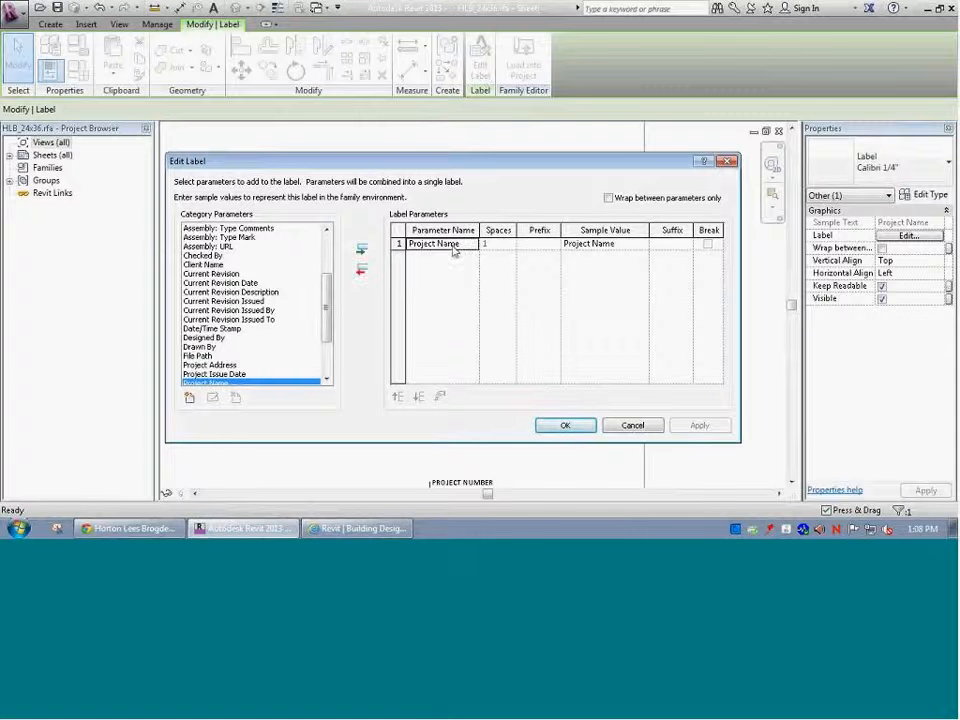
click(363, 273)
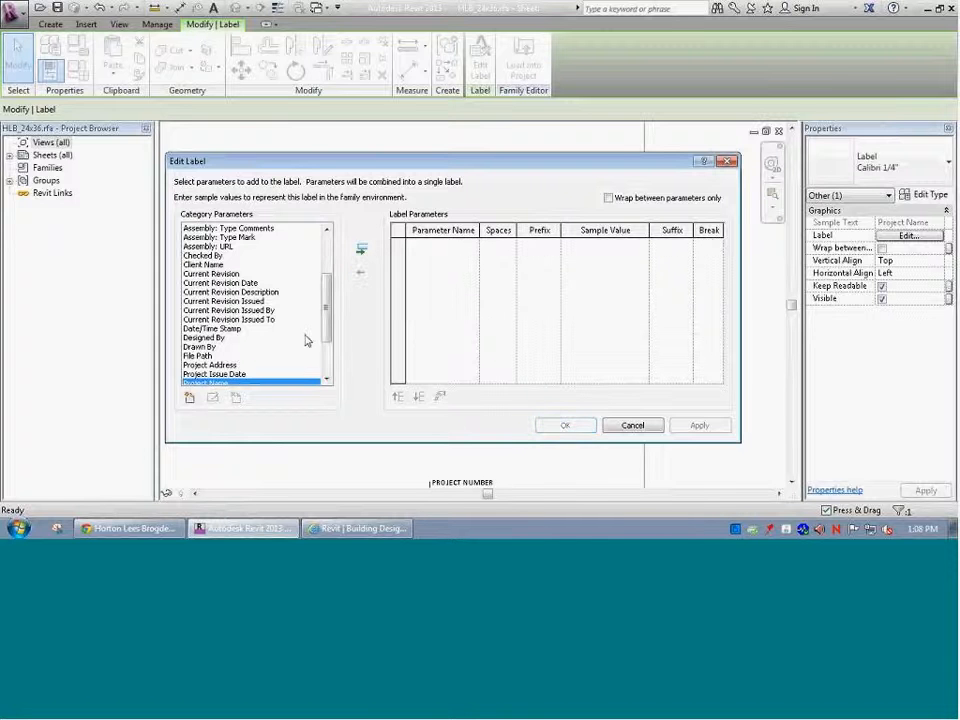
drag(322, 332, 321, 368)
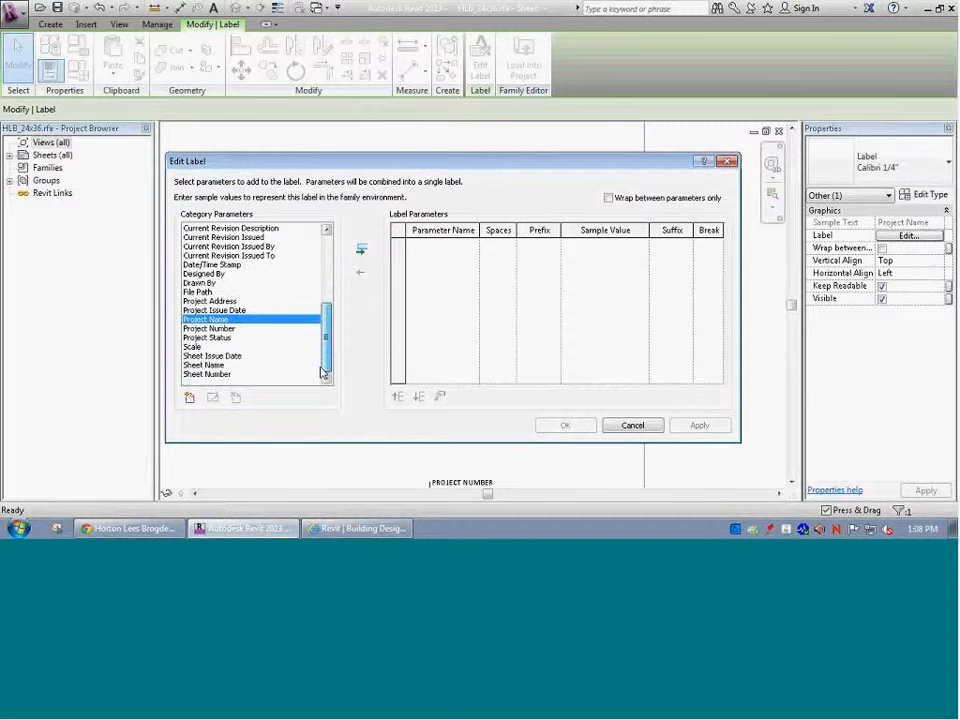
click(215, 365)
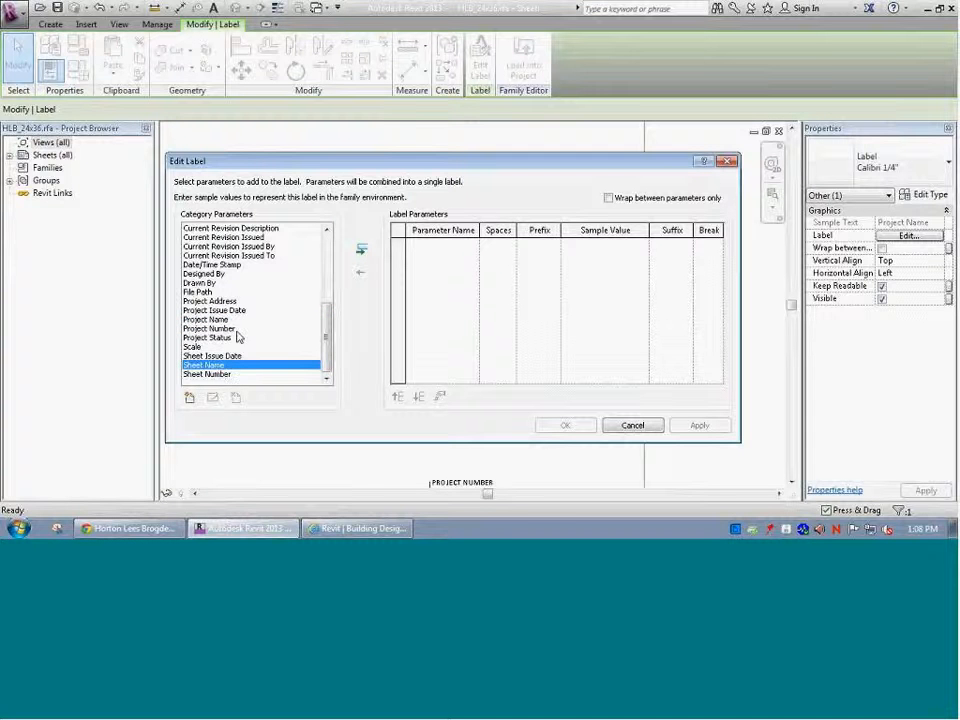
click(362, 251)
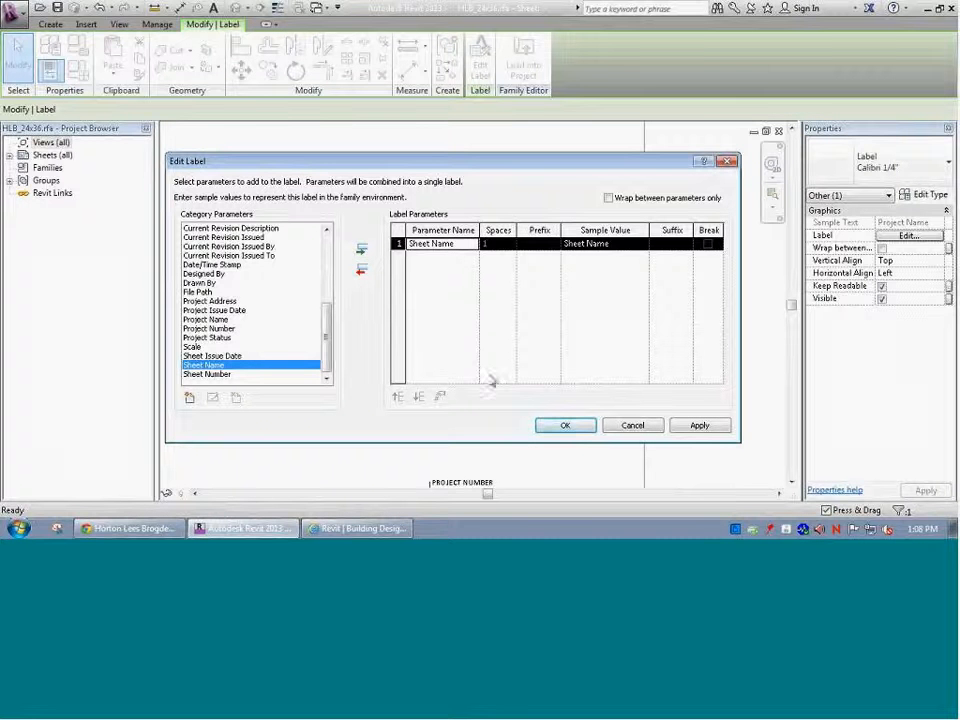
click(565, 427)
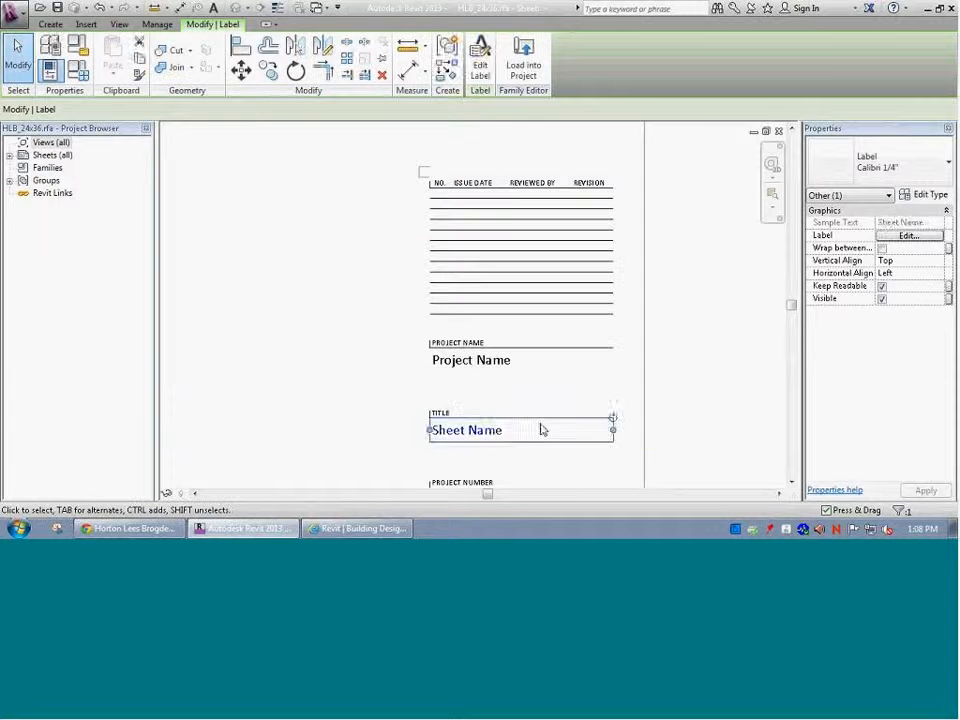
click(341, 362)
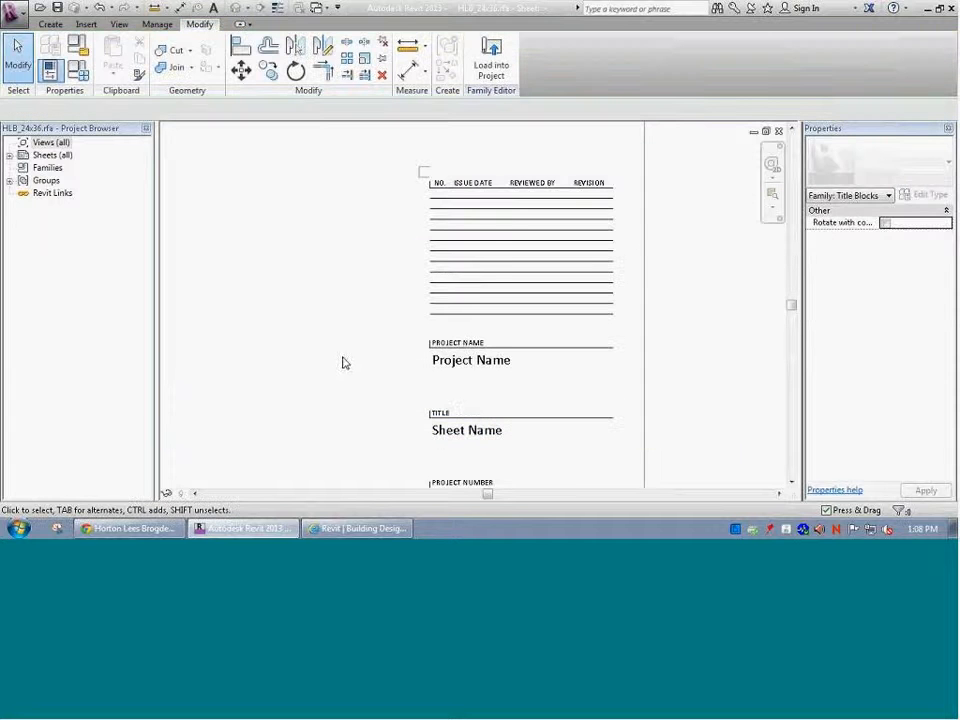
Save the title block family with its labels under the PROJECT NAME and TITLE headings
click(448, 429)
scroll(589, 447, down, 3)
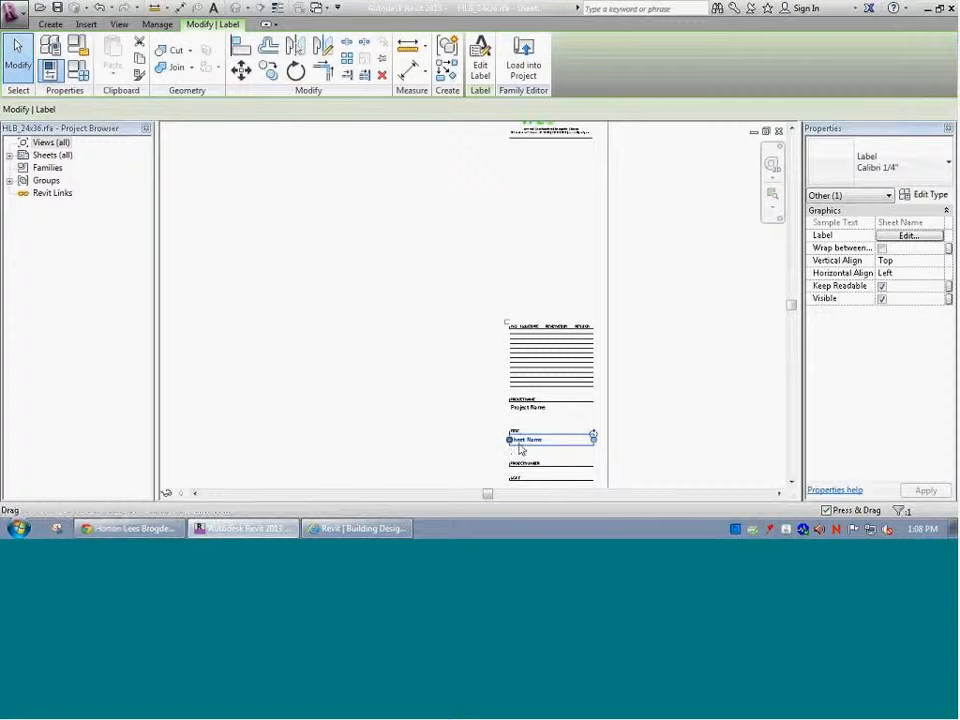
scroll(583, 456, down, 1)
click(636, 450)
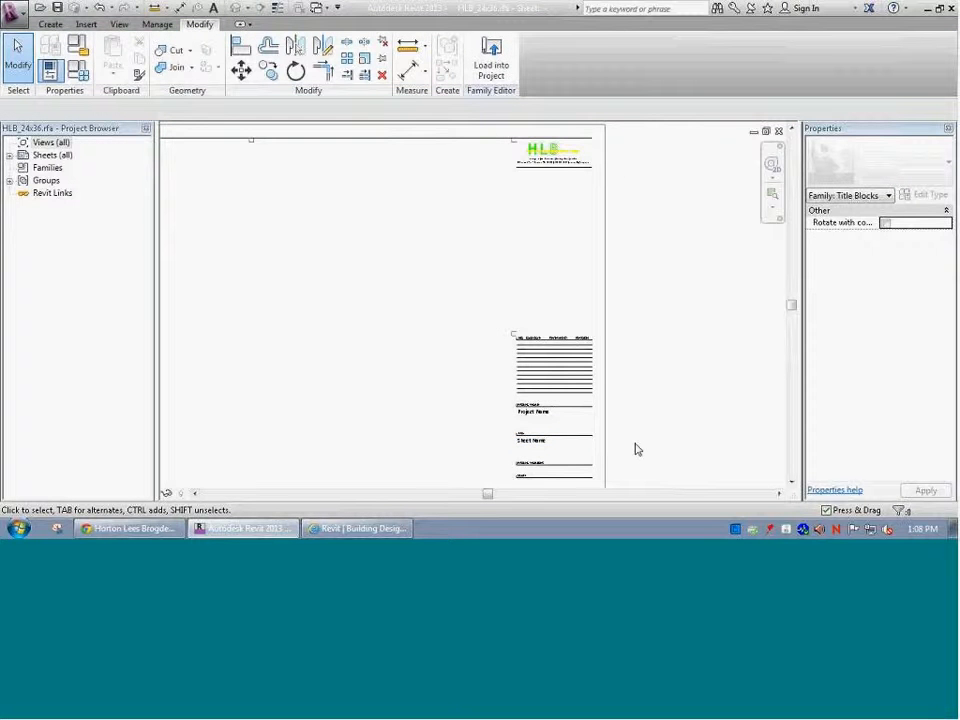
key(z)
key(f)
scroll(717, 432, up, 7)
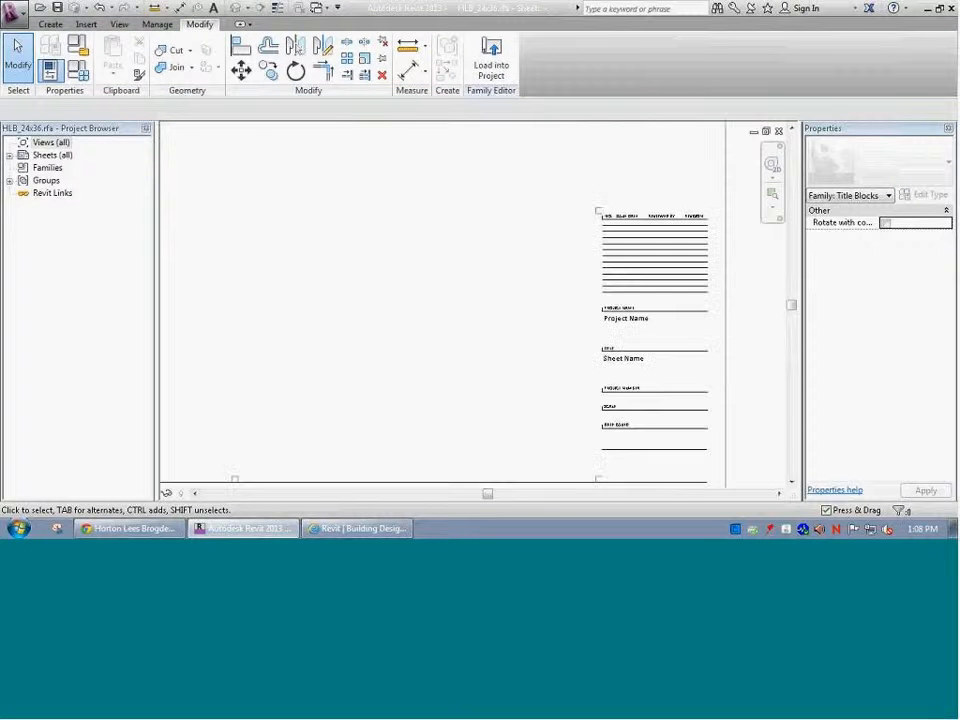
scroll(645, 325, down, 3)
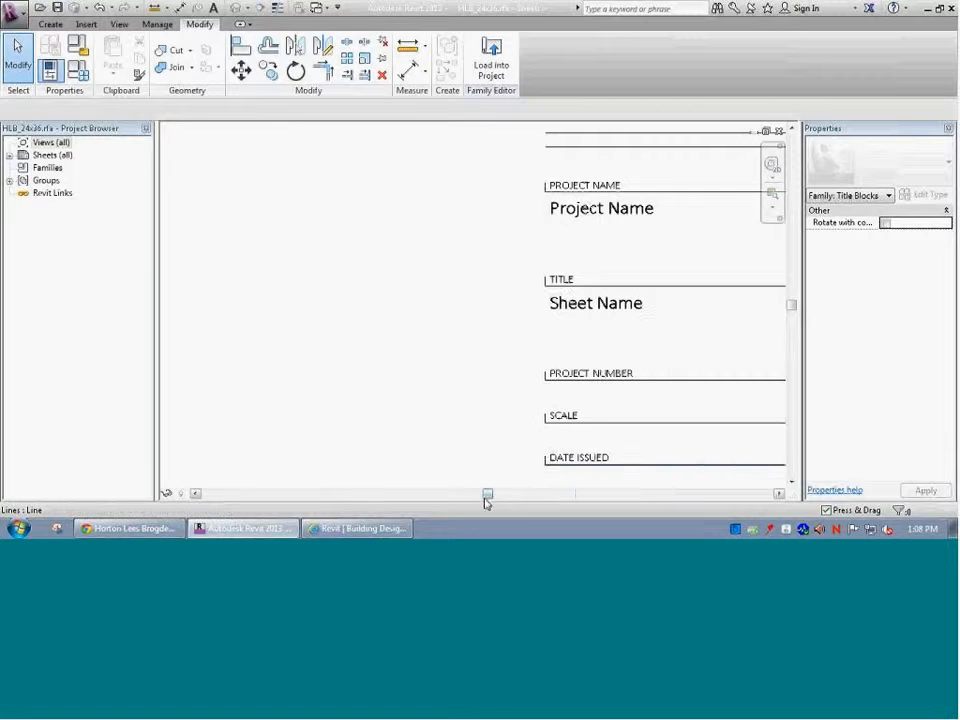
drag(488, 494, 560, 495)
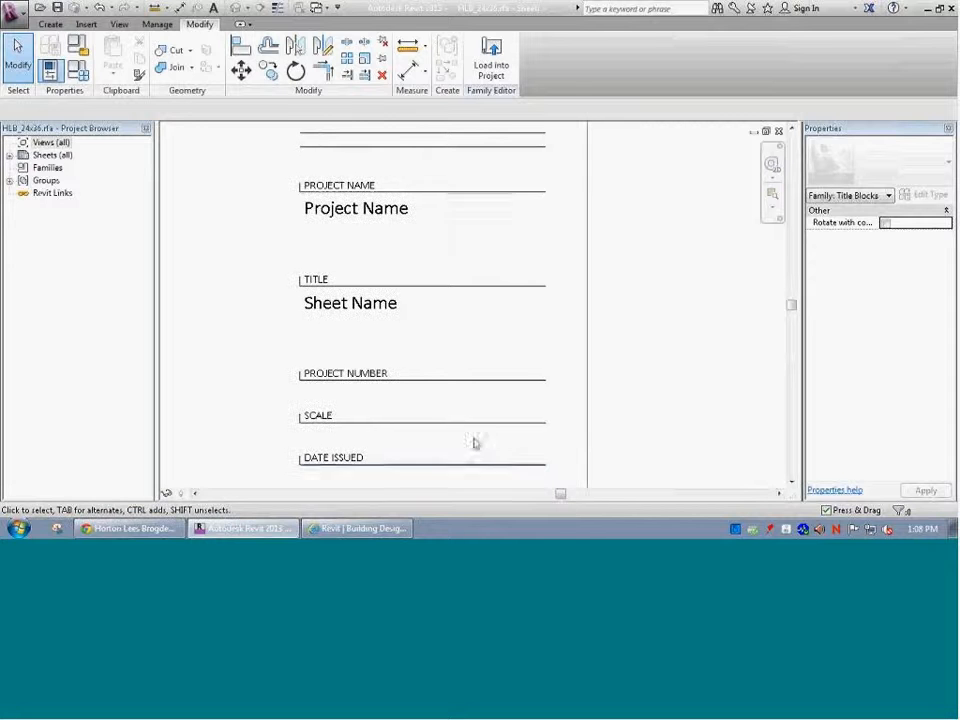
click(57, 8)
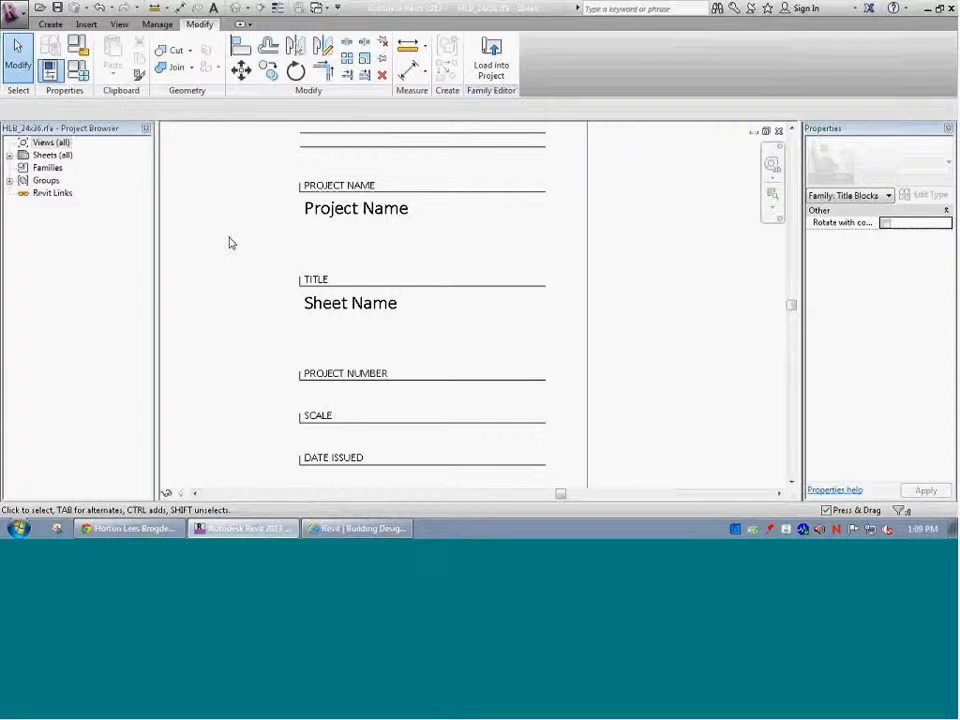
Examine the parameters available for the File Path label at the sheet's lower border line
key(z)
key(f)
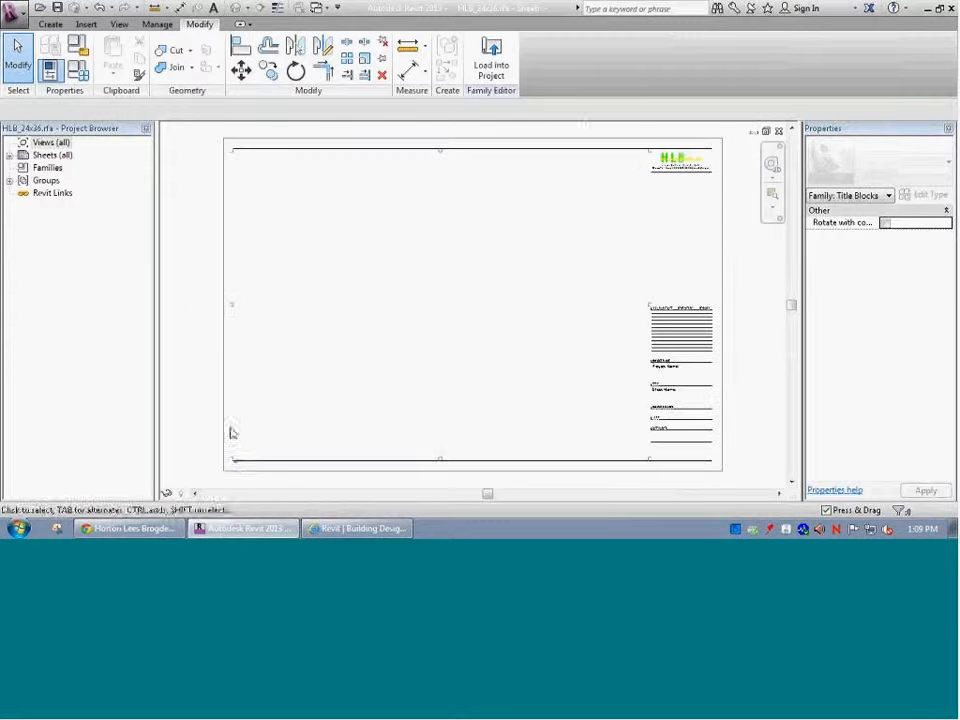
click(239, 469)
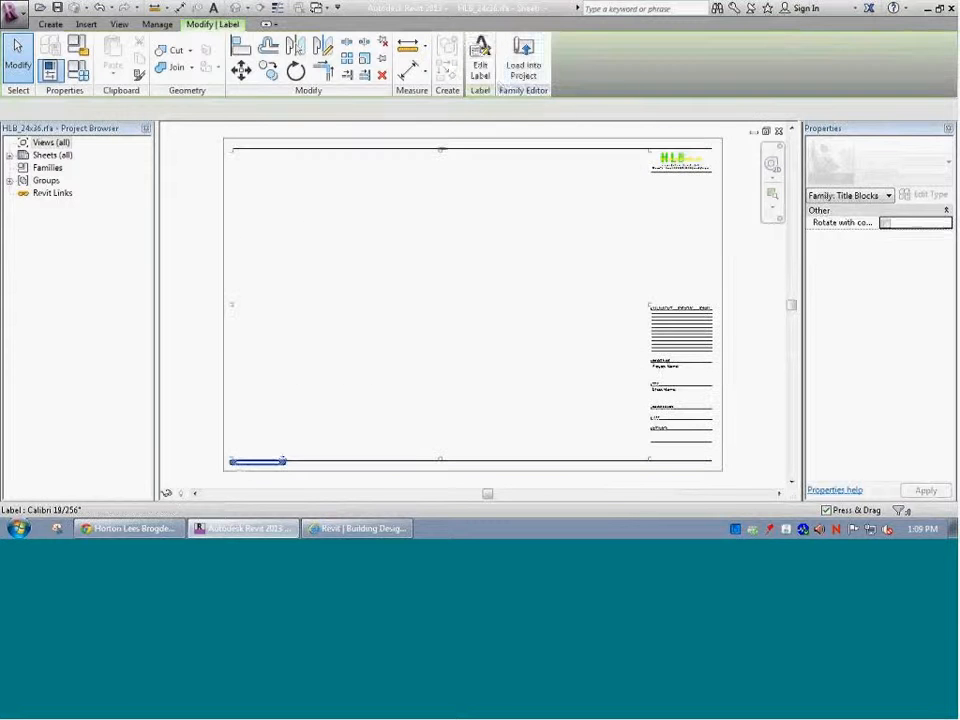
click(479, 60)
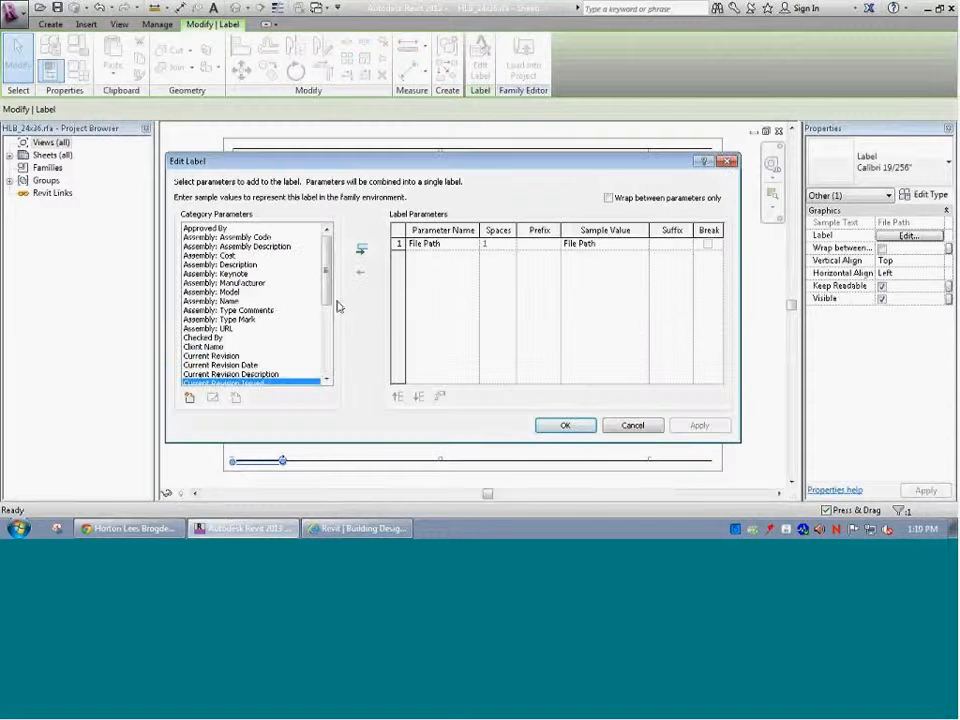
drag(328, 268, 327, 315)
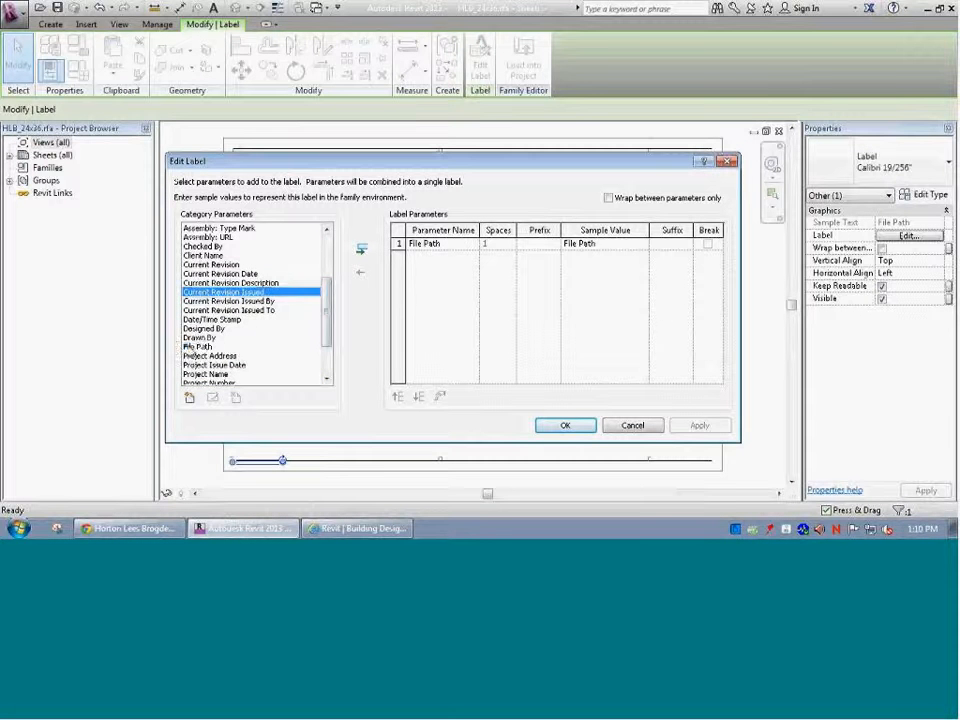
click(192, 347)
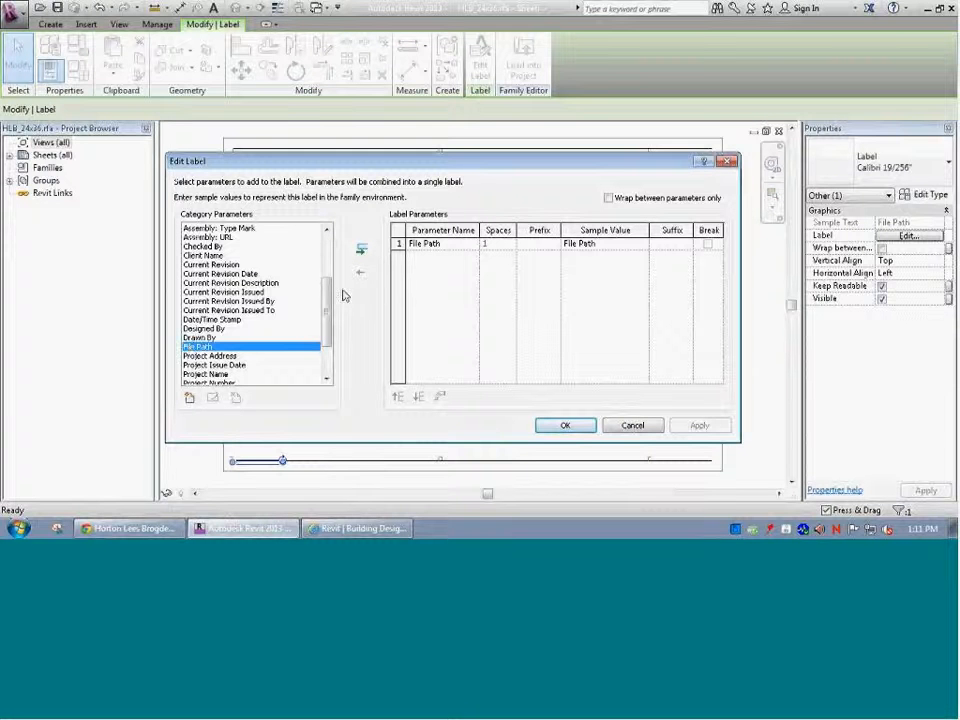
drag(327, 320, 336, 270)
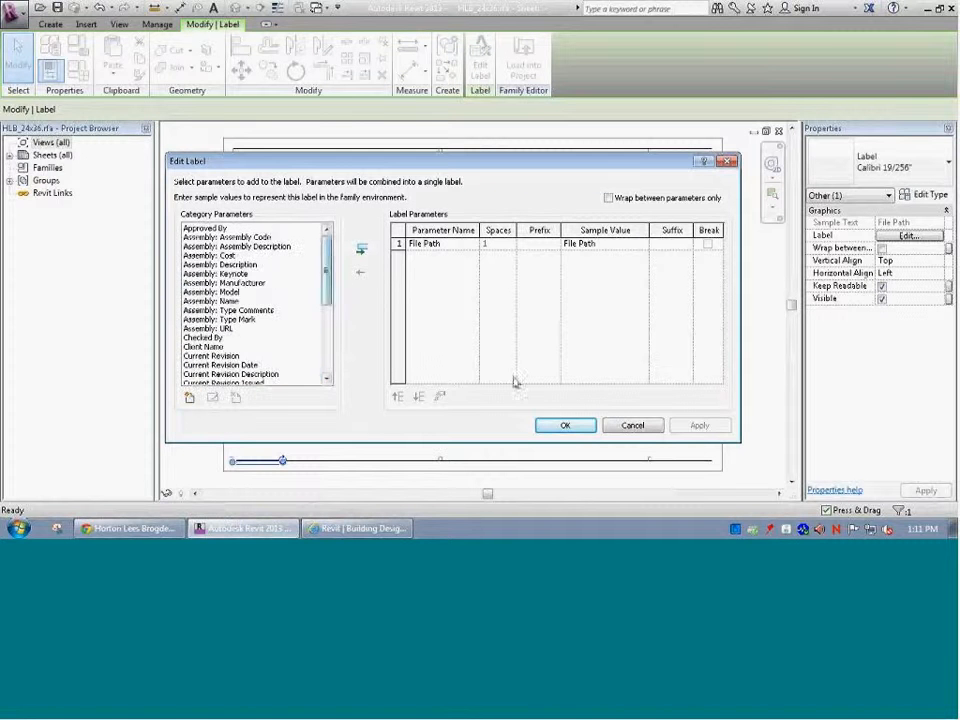
click(564, 424)
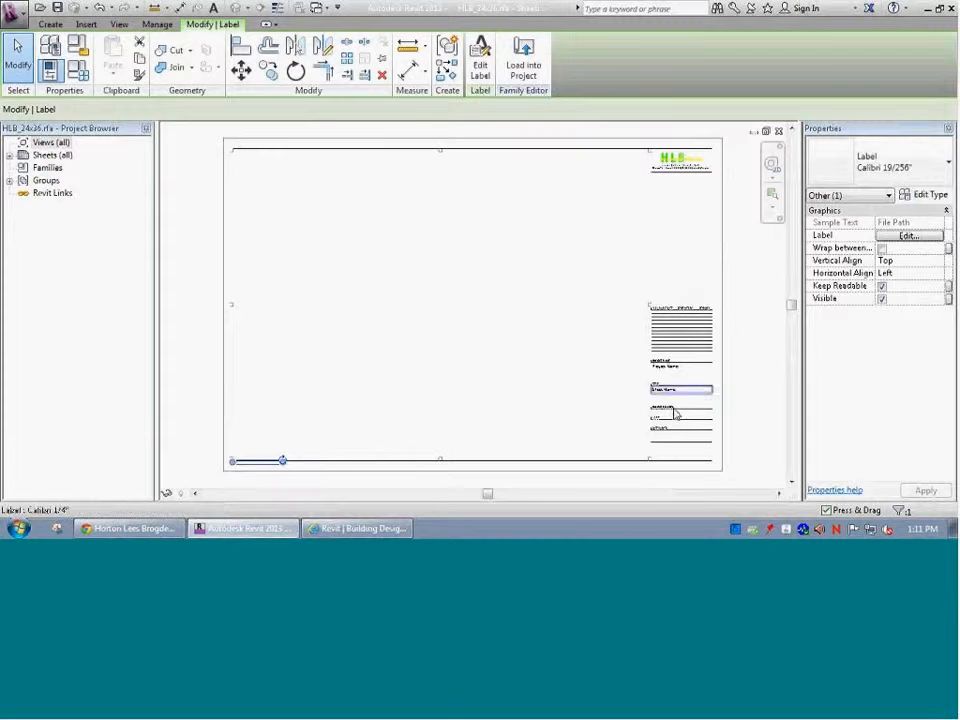
Compare the types of the Sheet Name and File Path labels and check the types available for the Project Name label
click(728, 398)
click(669, 391)
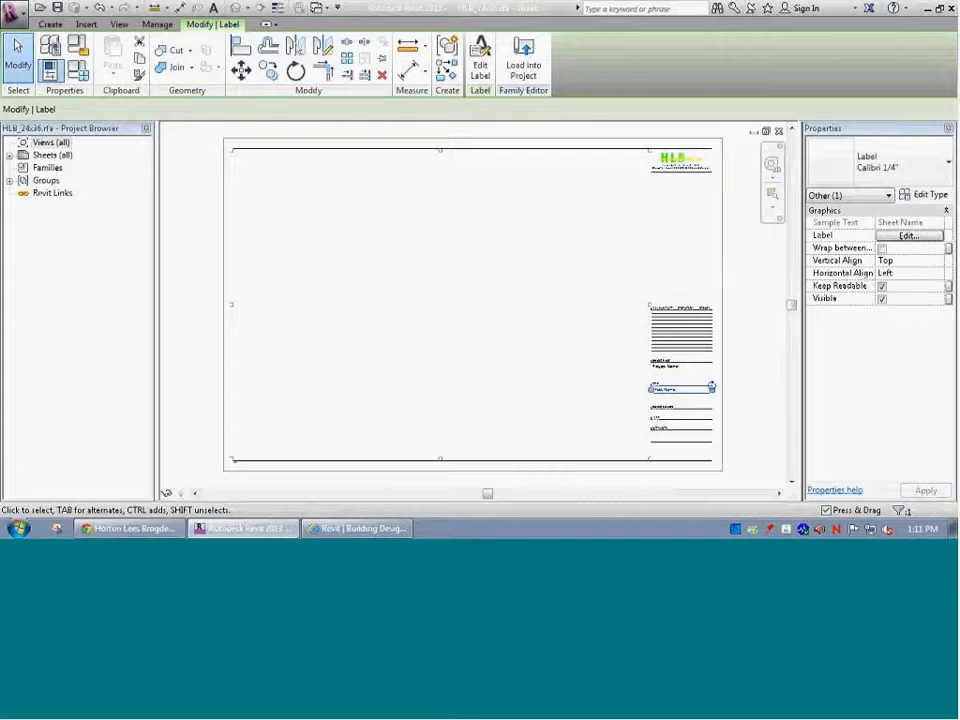
click(241, 466)
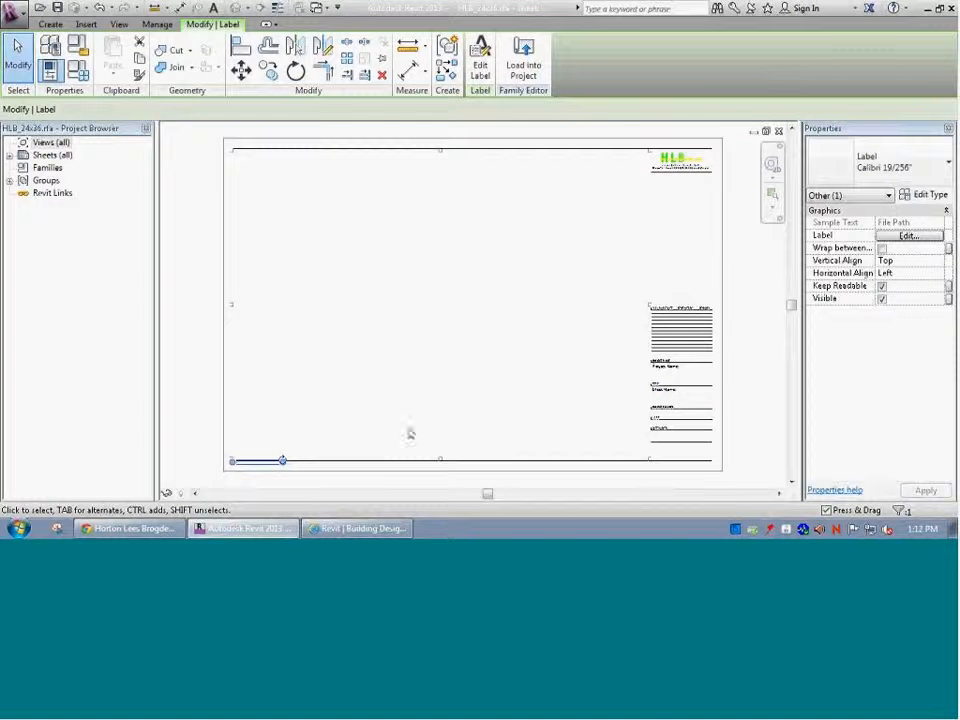
click(665, 376)
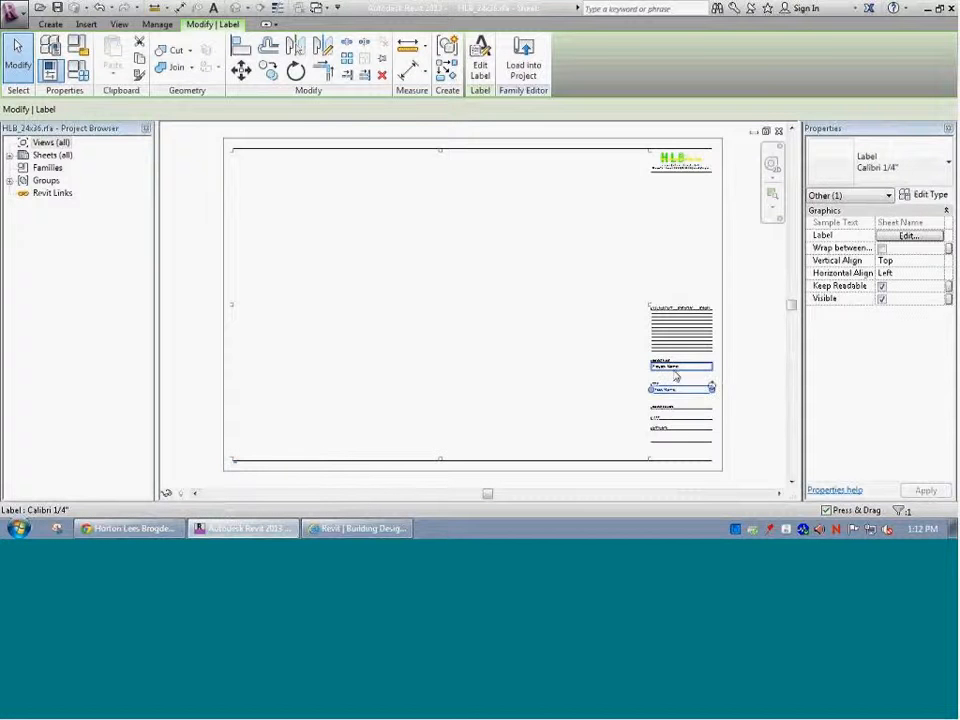
click(928, 196)
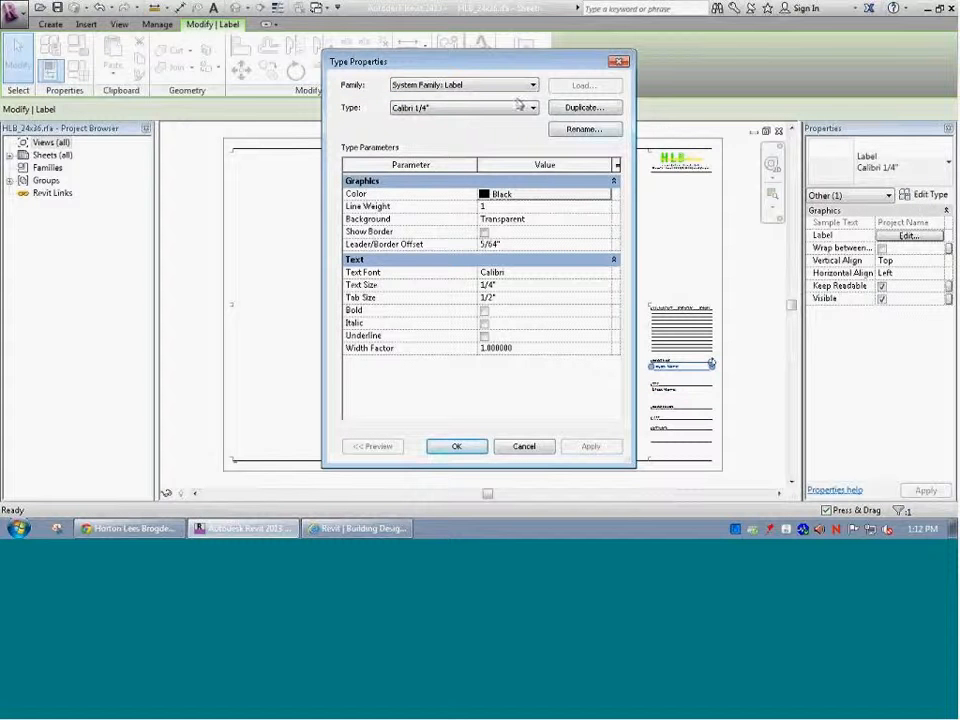
click(470, 107)
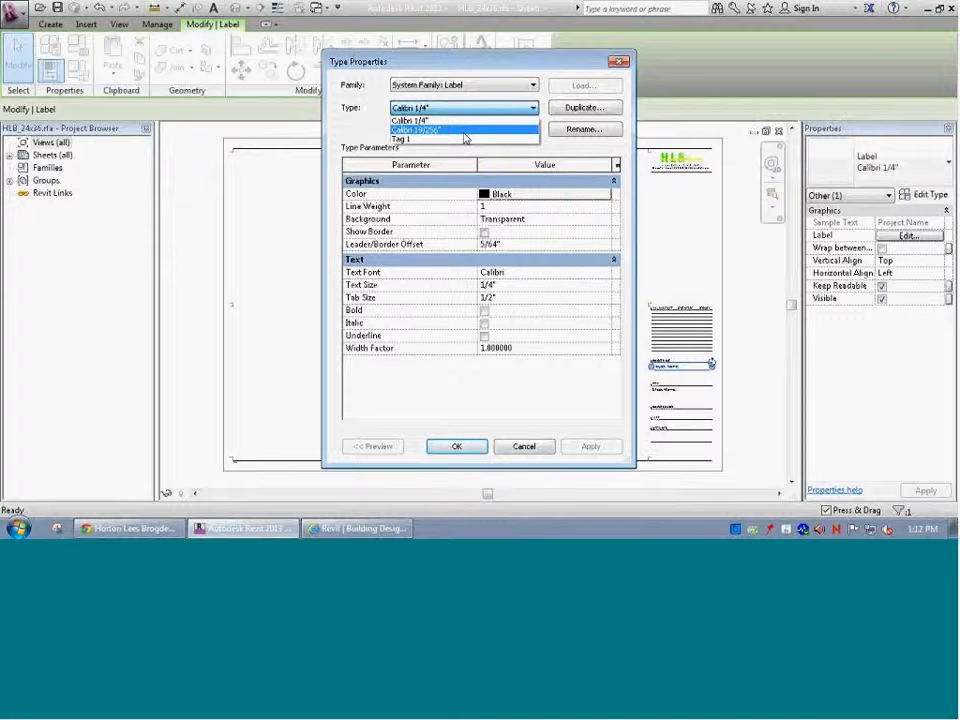
click(540, 450)
click(521, 446)
click(489, 388)
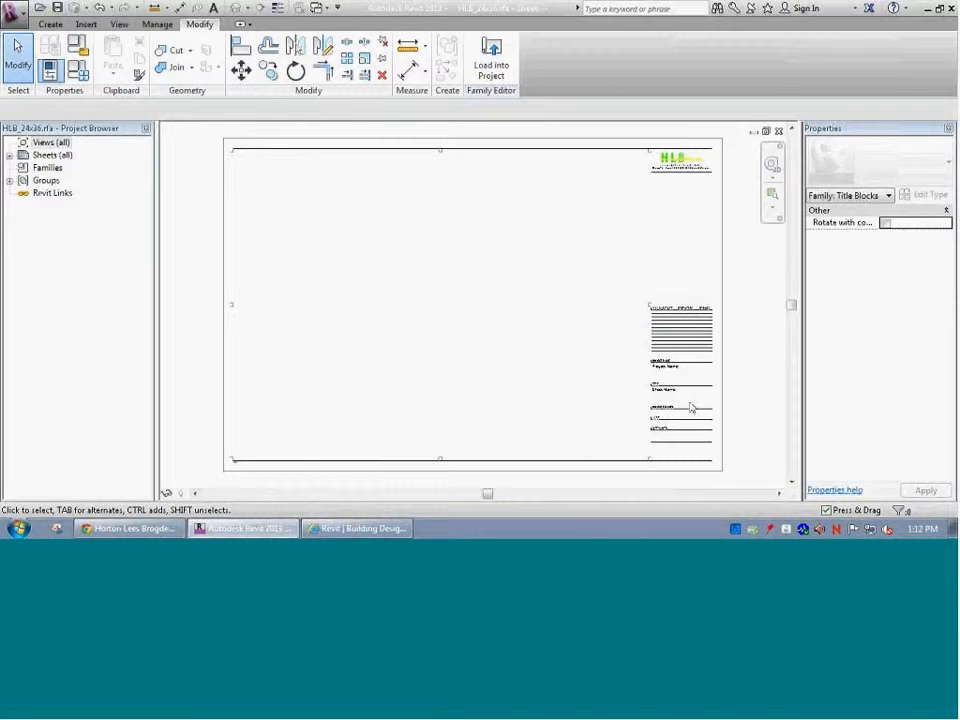
Mark only the unused text types BN_24x36 Titleblock-Calibri-13 and Text Note 1 for purging
scroll(697, 386, up, 1)
scroll(697, 386, up, 3)
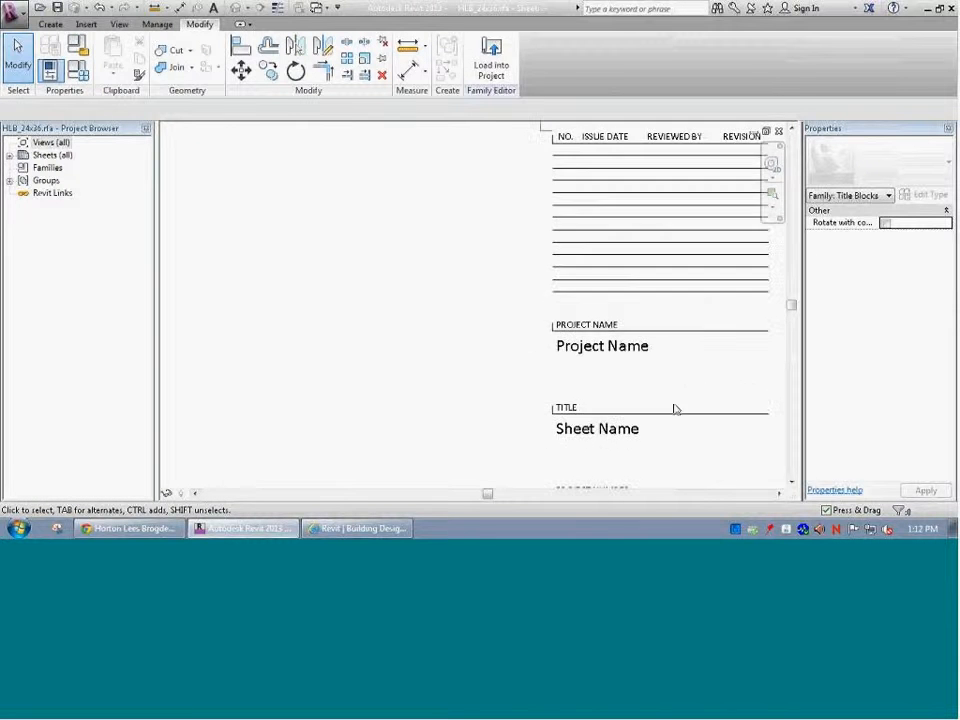
drag(488, 493, 550, 493)
scroll(531, 440, down, 2)
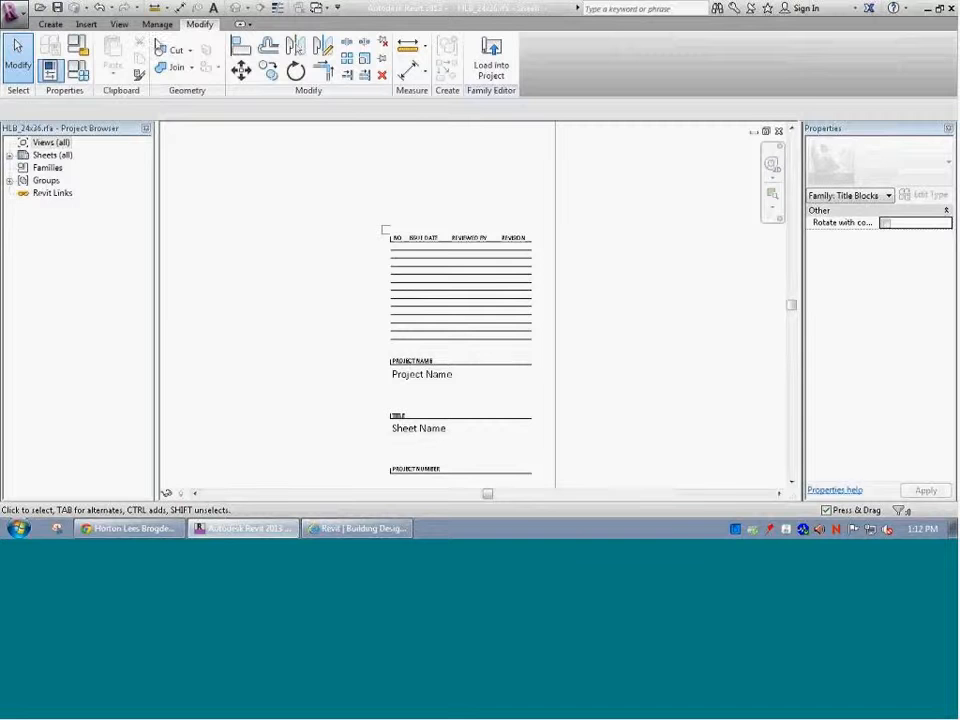
click(157, 25)
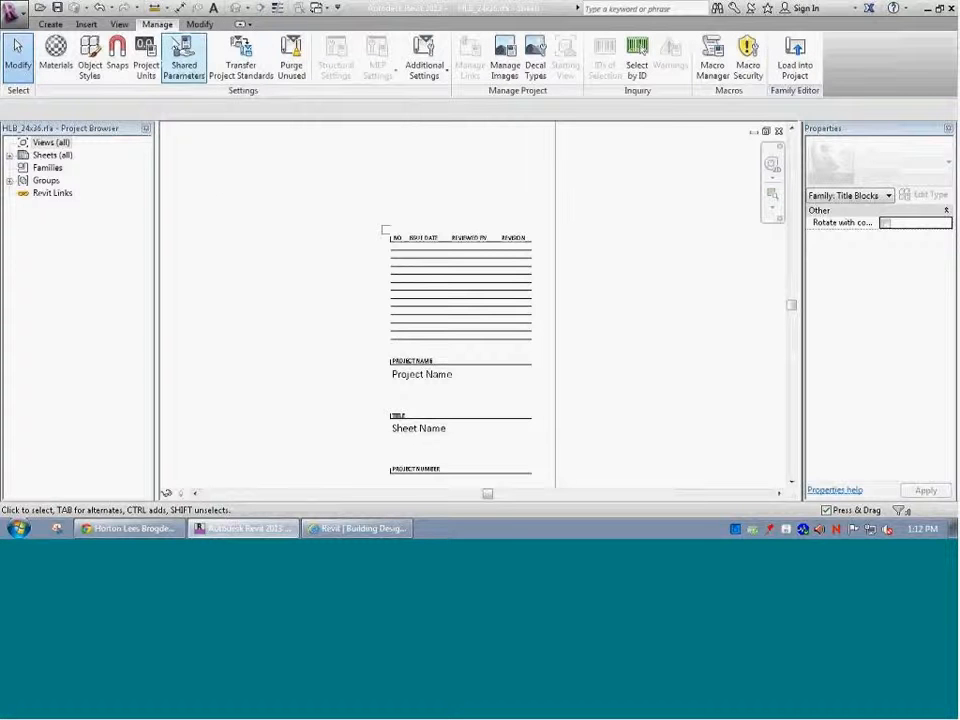
click(291, 55)
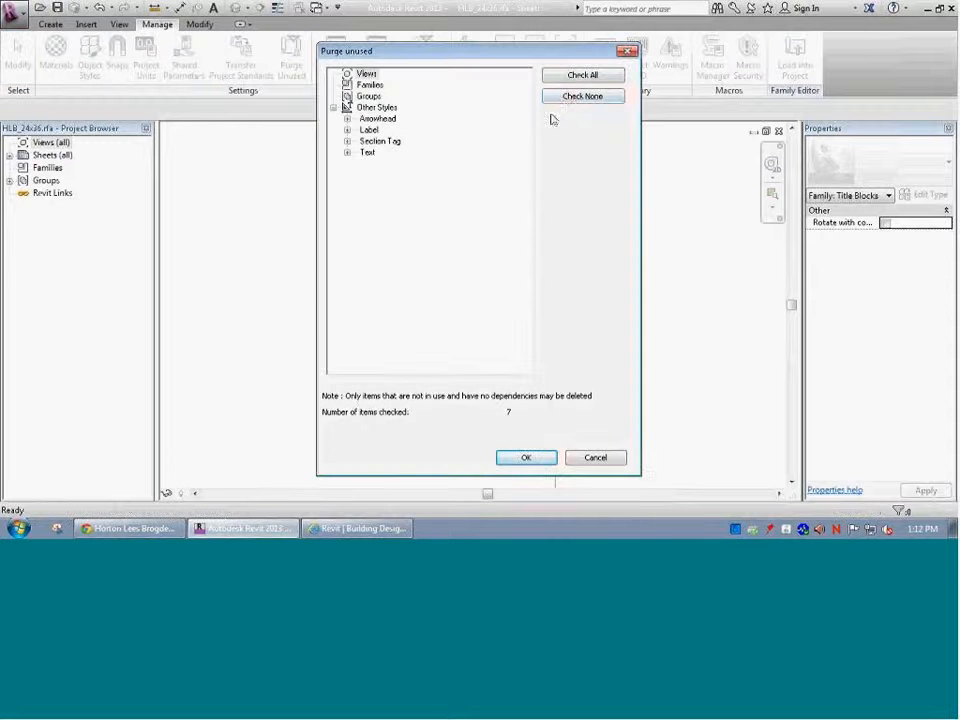
click(569, 99)
click(347, 152)
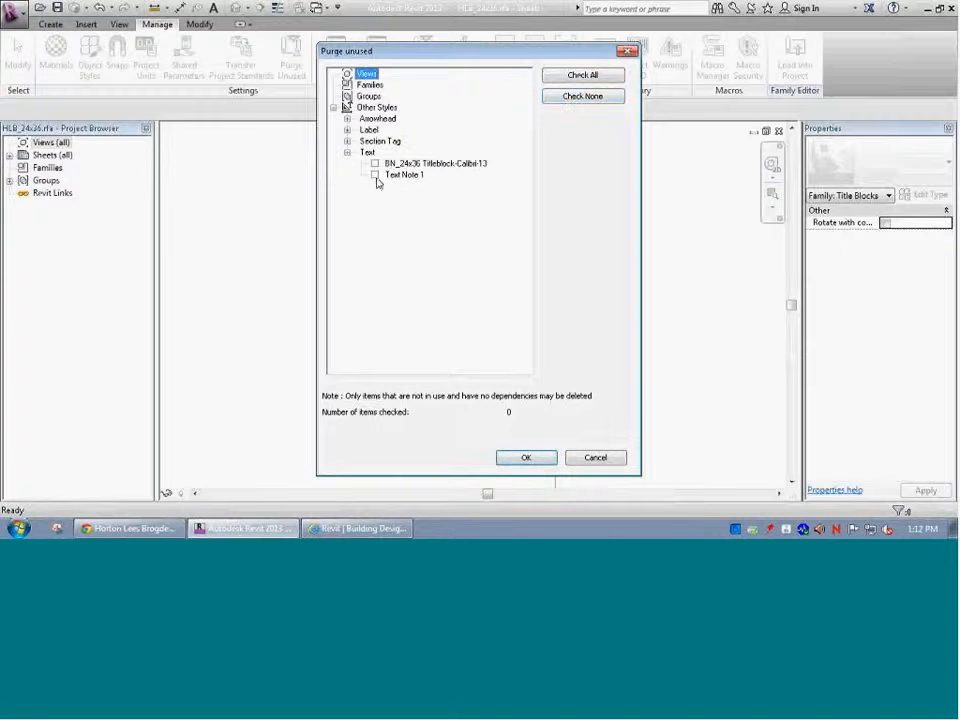
click(375, 163)
click(375, 174)
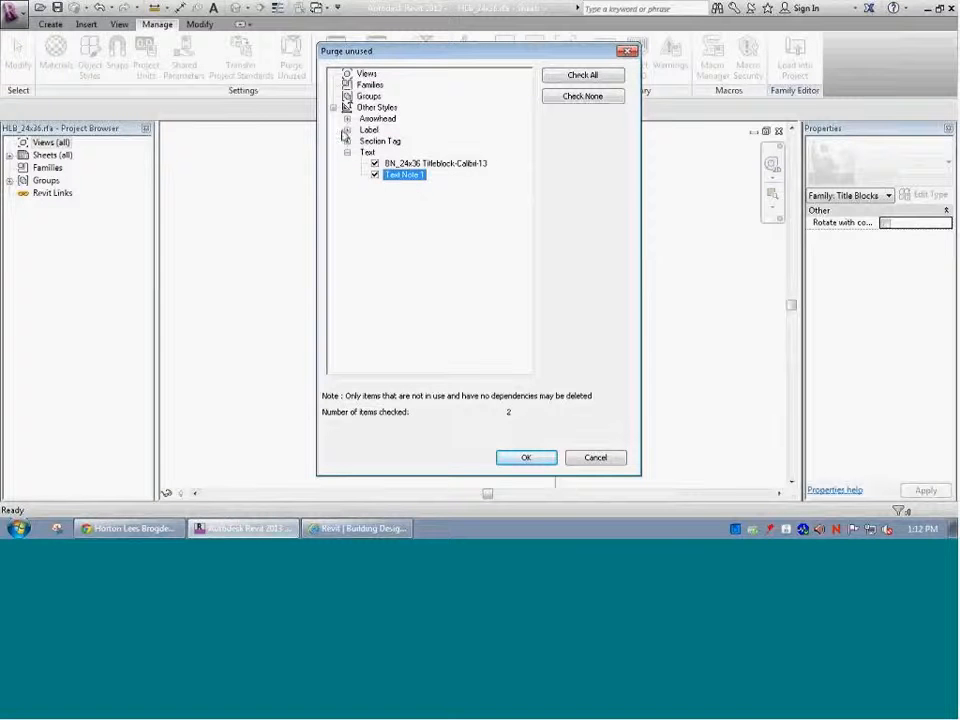
Add label type Tag 1, arrowhead Filled Elevation Target and section tags Elevation 1 (both) and Plan View 1 to the selection, and purge everything marked
click(347, 130)
click(375, 141)
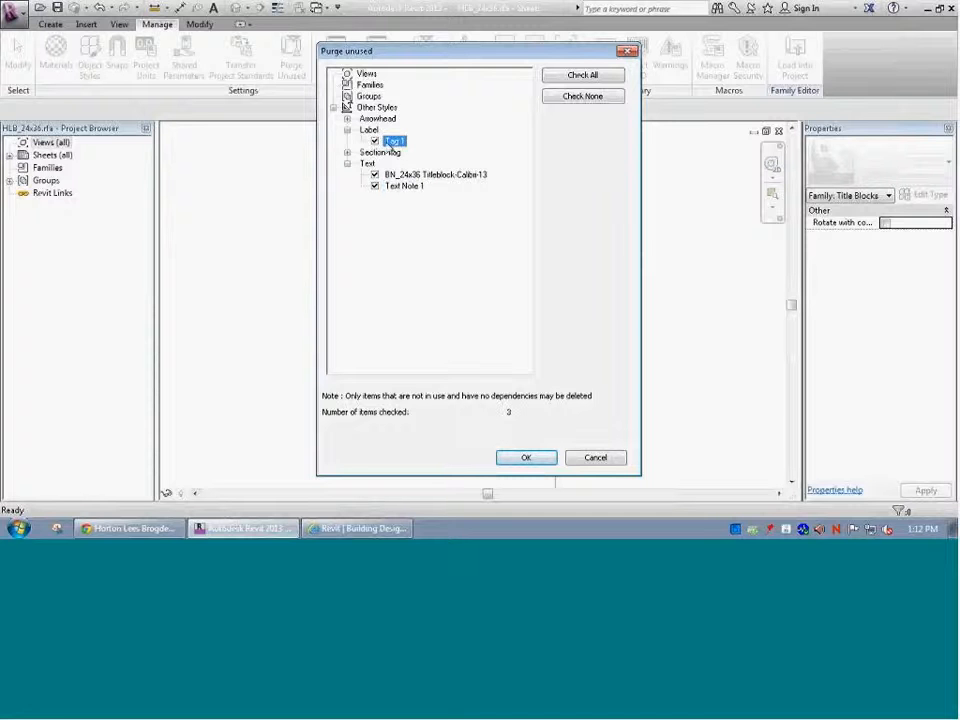
click(347, 118)
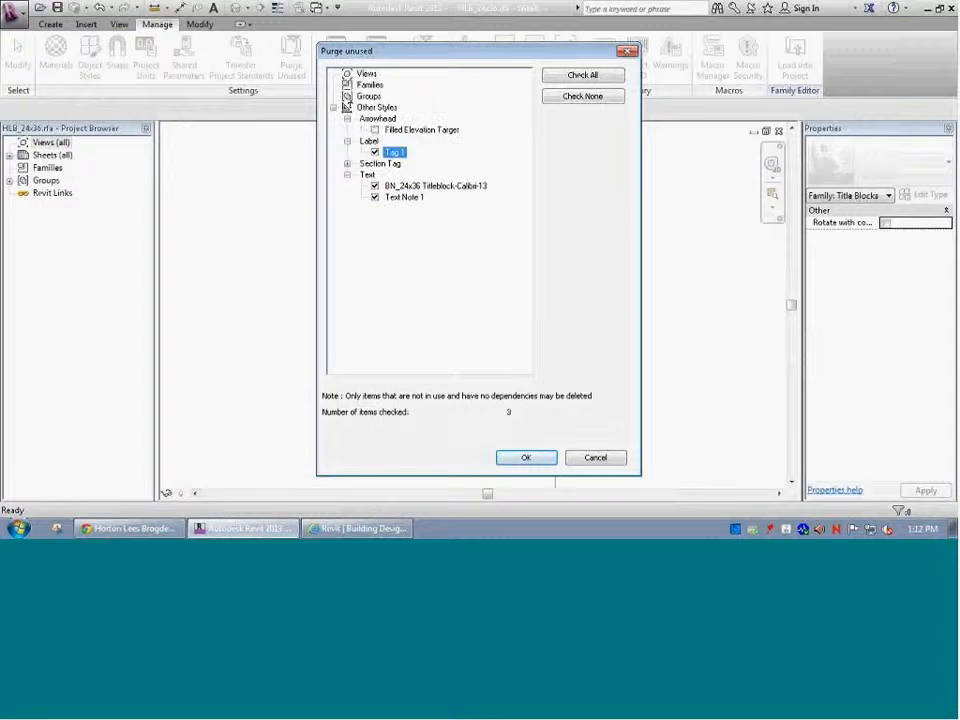
click(375, 130)
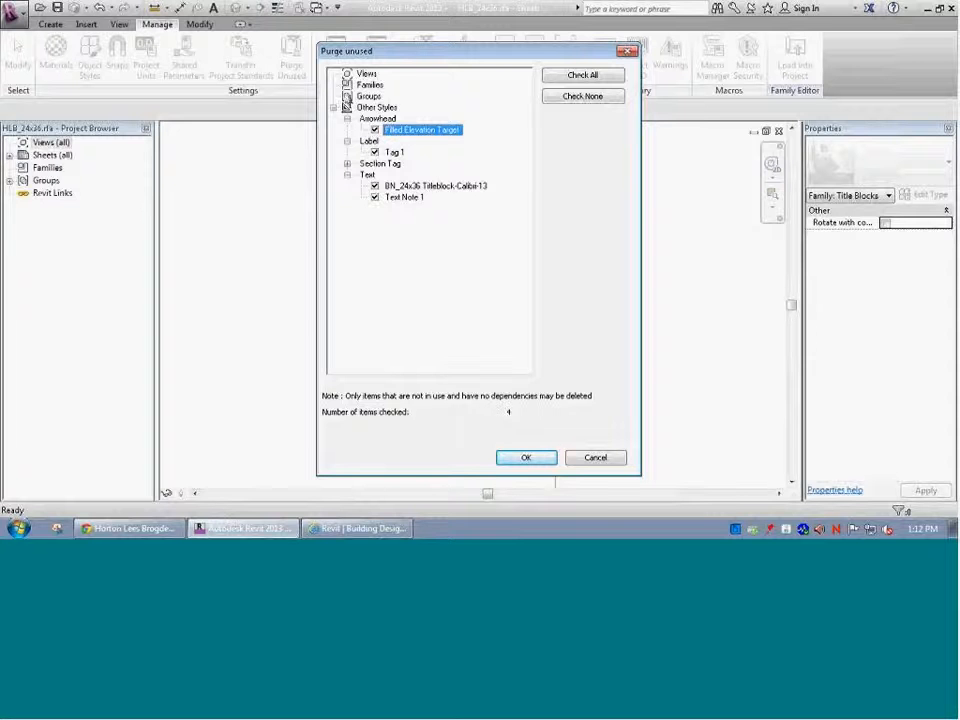
click(347, 163)
click(375, 175)
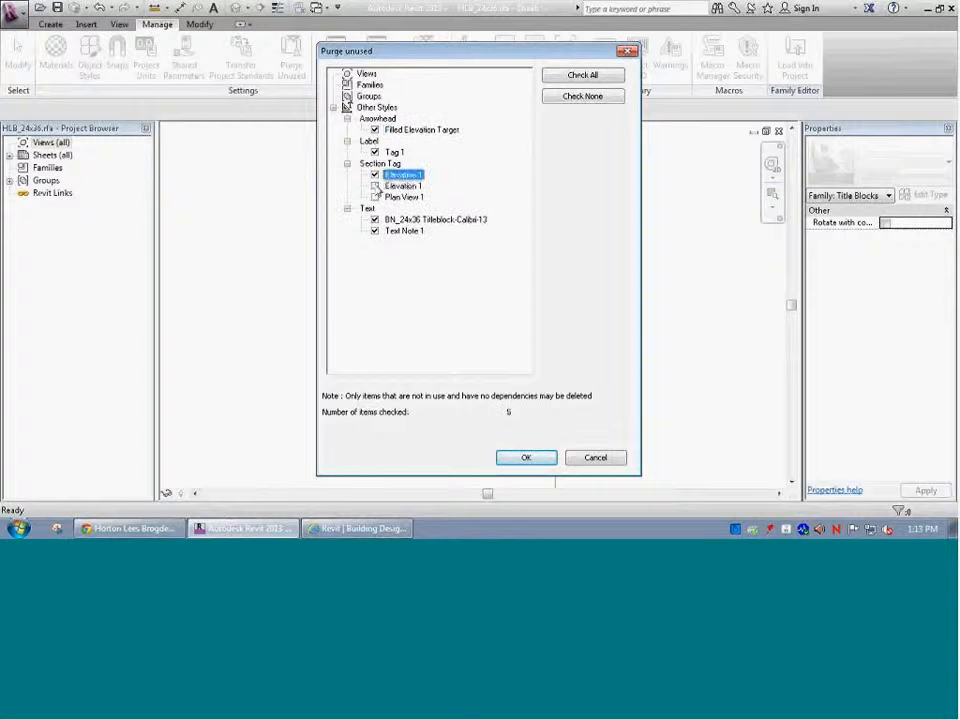
click(375, 186)
click(375, 197)
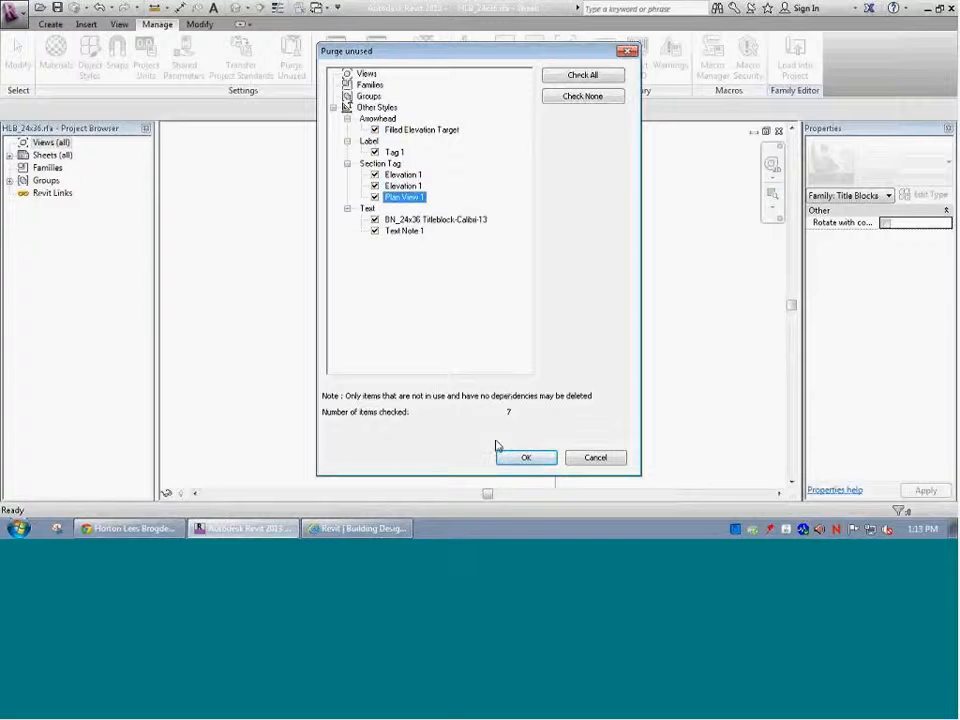
click(527, 458)
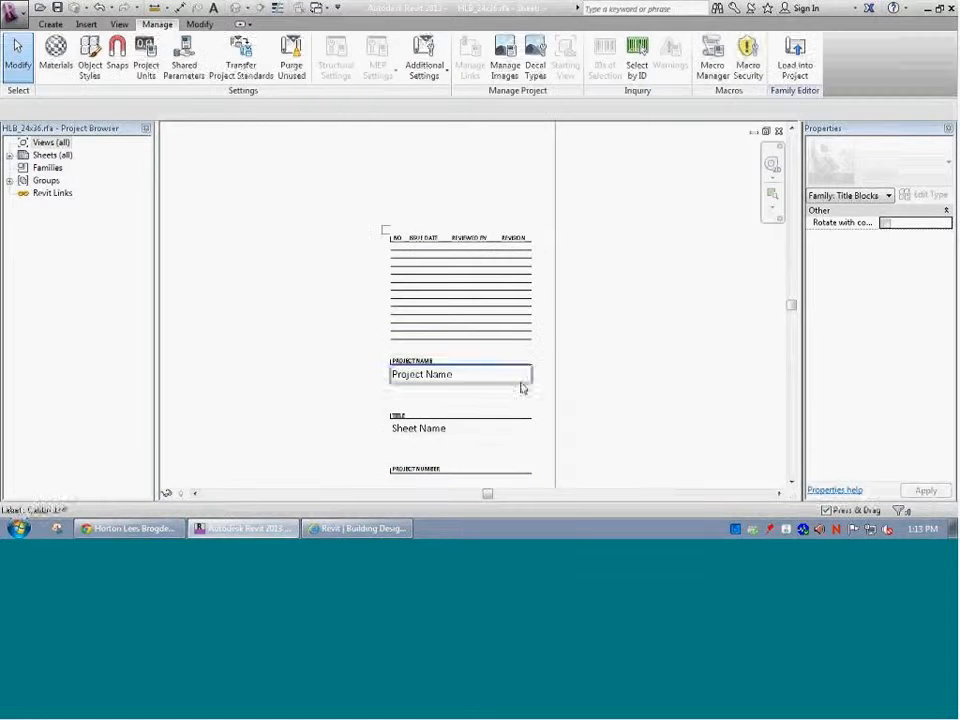
Check which label types are available for the Project Name label
click(458, 388)
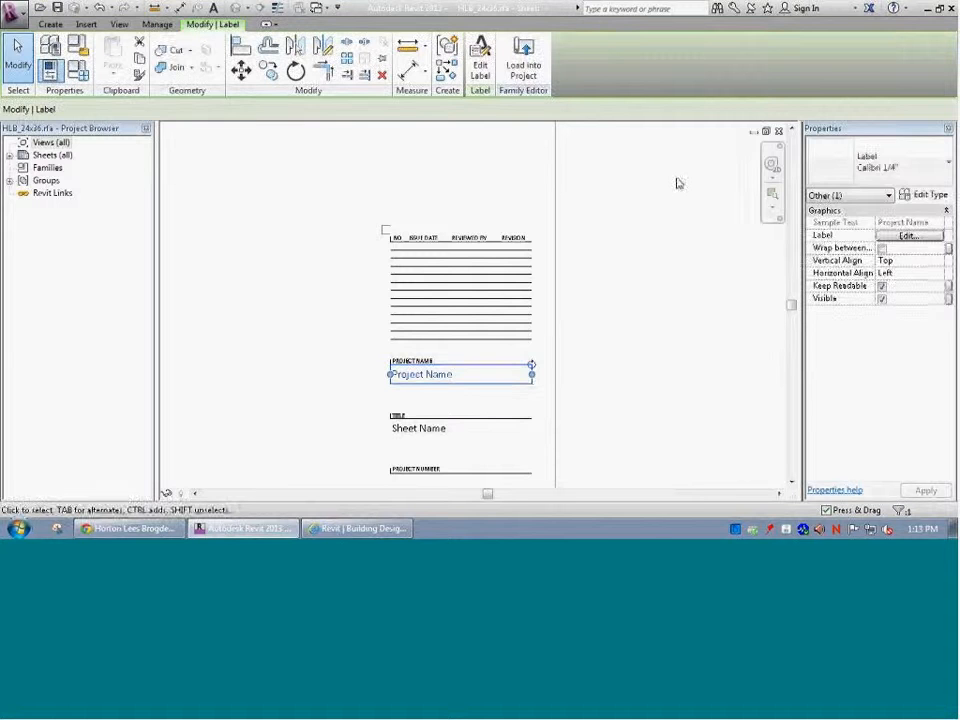
click(911, 177)
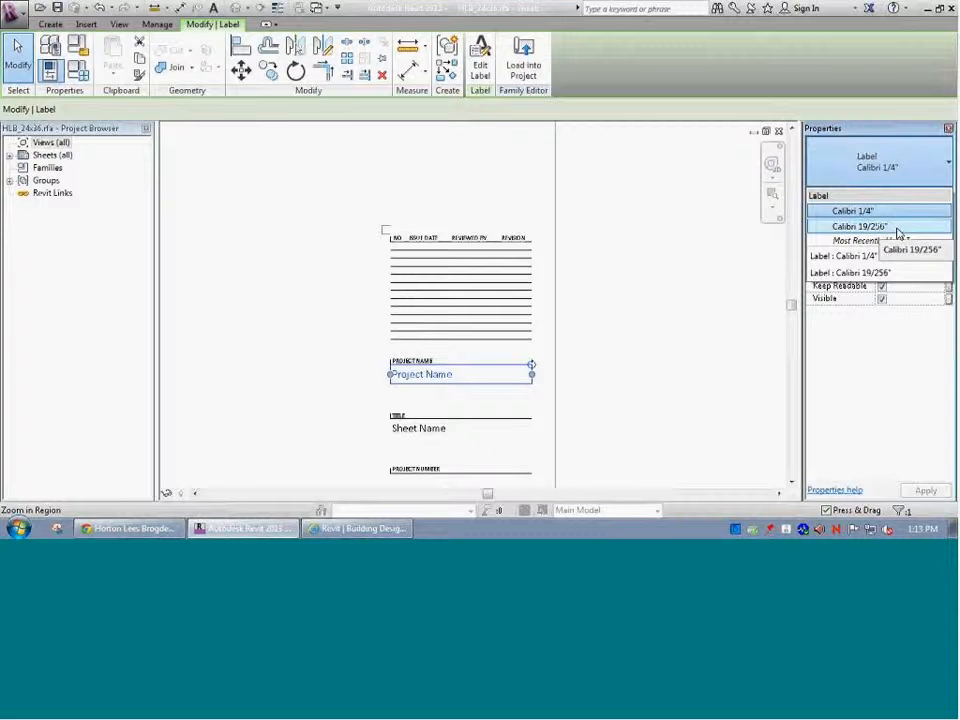
scroll(598, 348, down, 3)
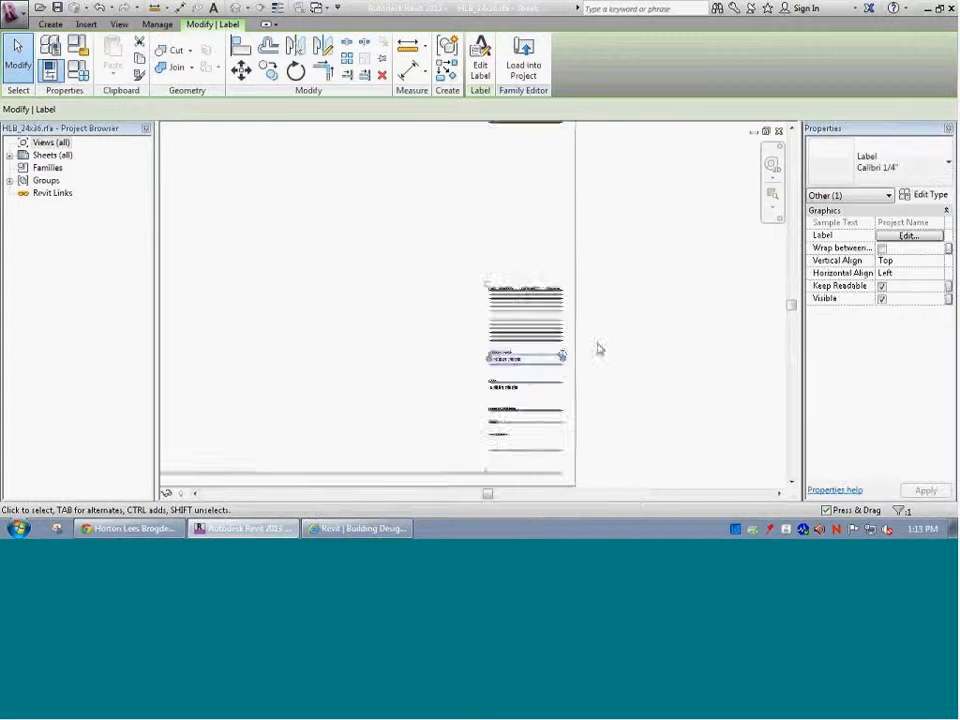
scroll(599, 349, down, 3)
key(z)
key(a)
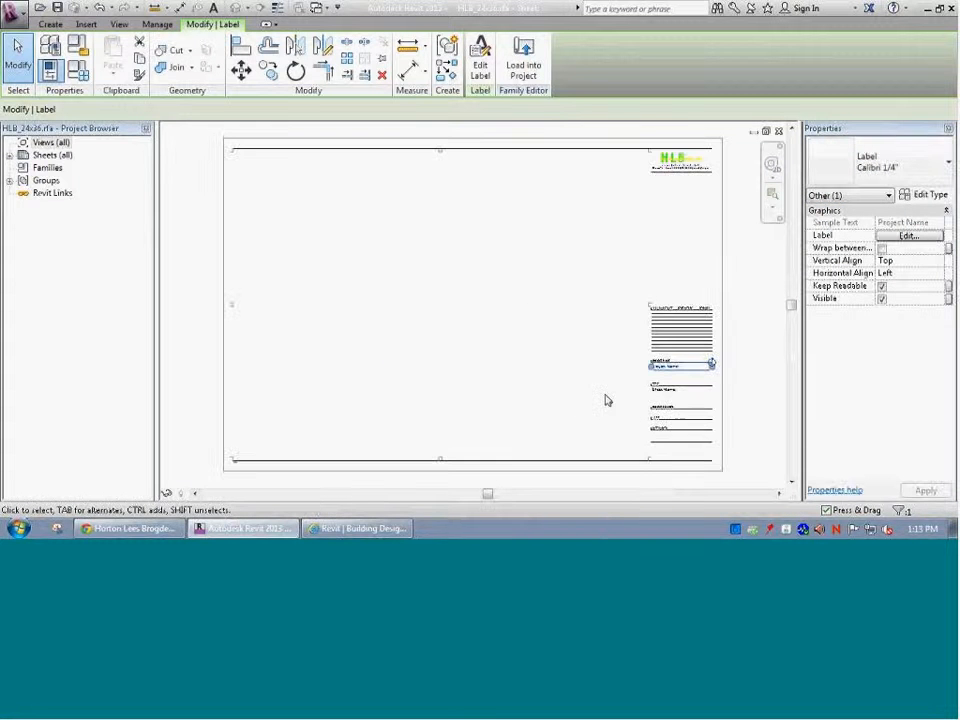
Copy the Sheet Name label from the TITLE line's start to the start of the PROJECT NUMBER line
key(z)
key(r)
drag(632, 349, 731, 449)
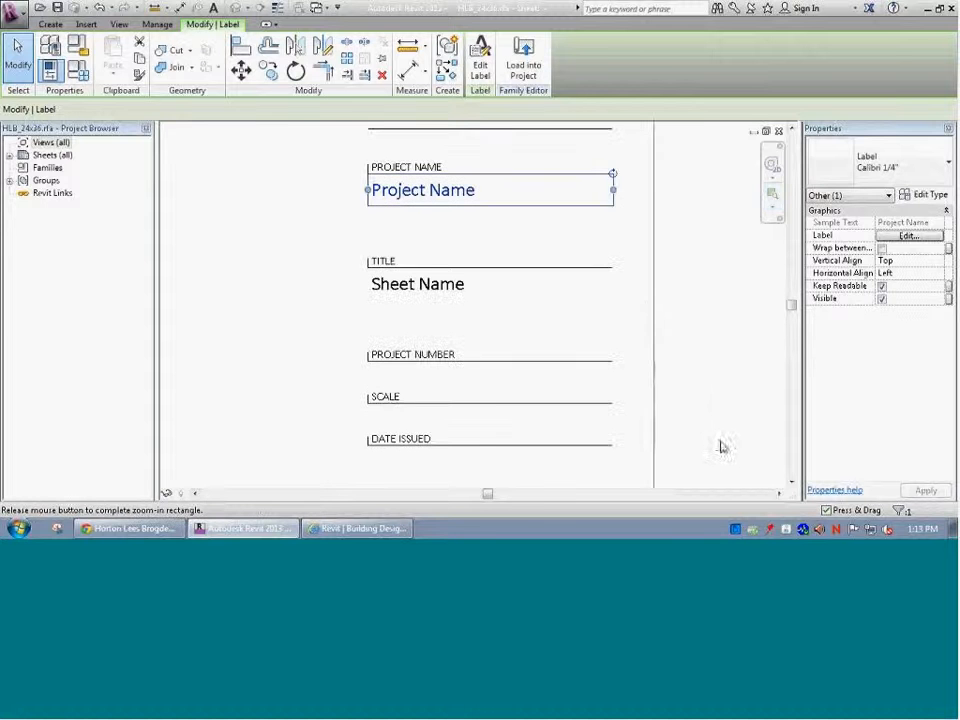
click(424, 300)
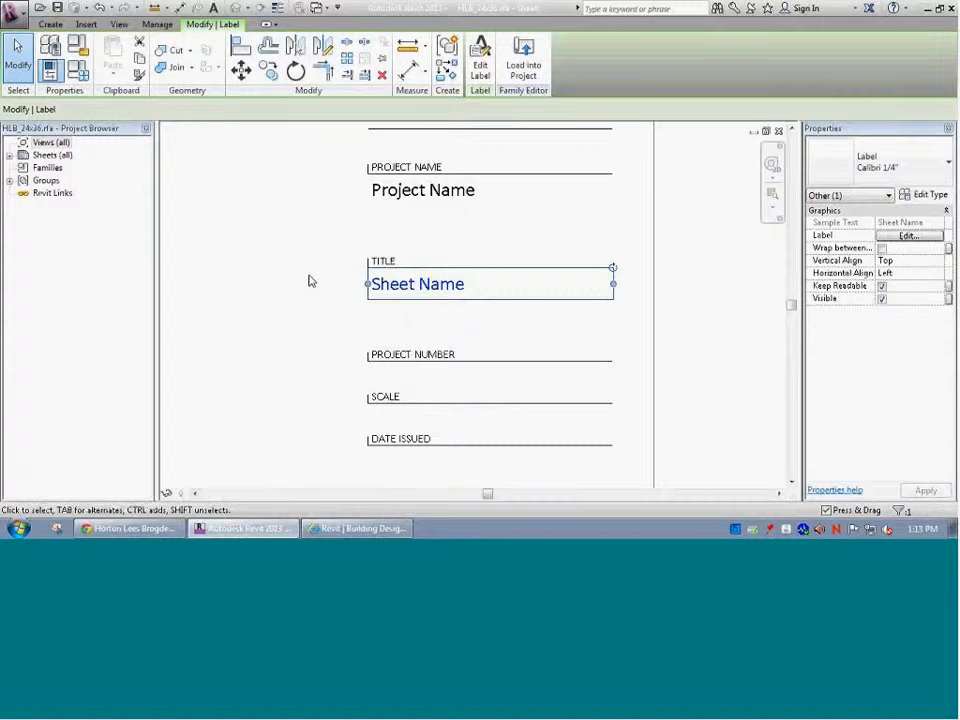
key(m)
key(v)
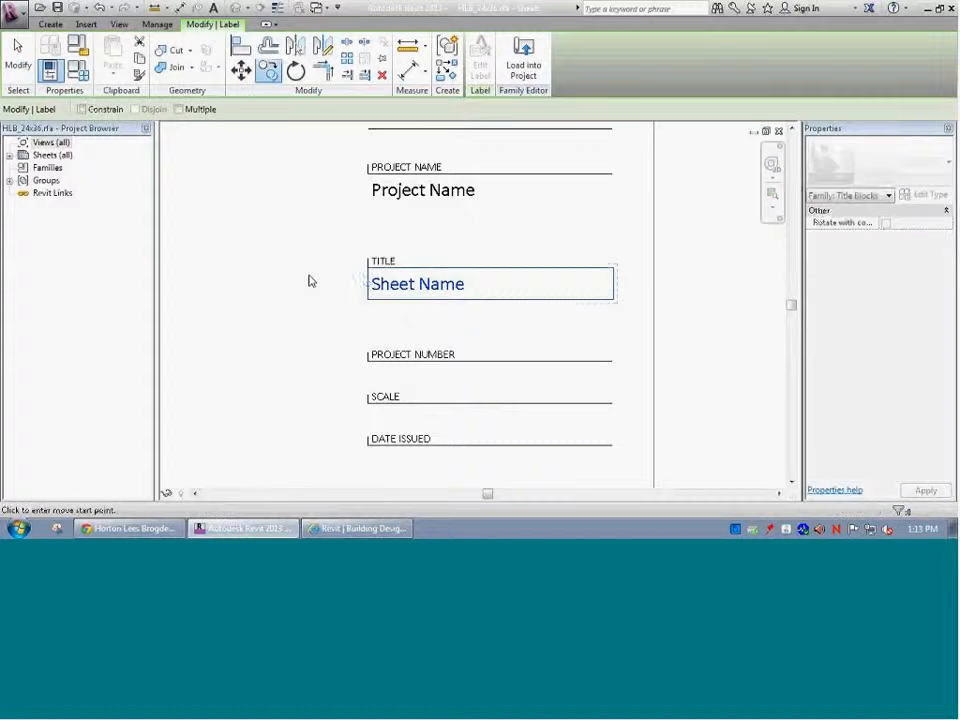
click(368, 270)
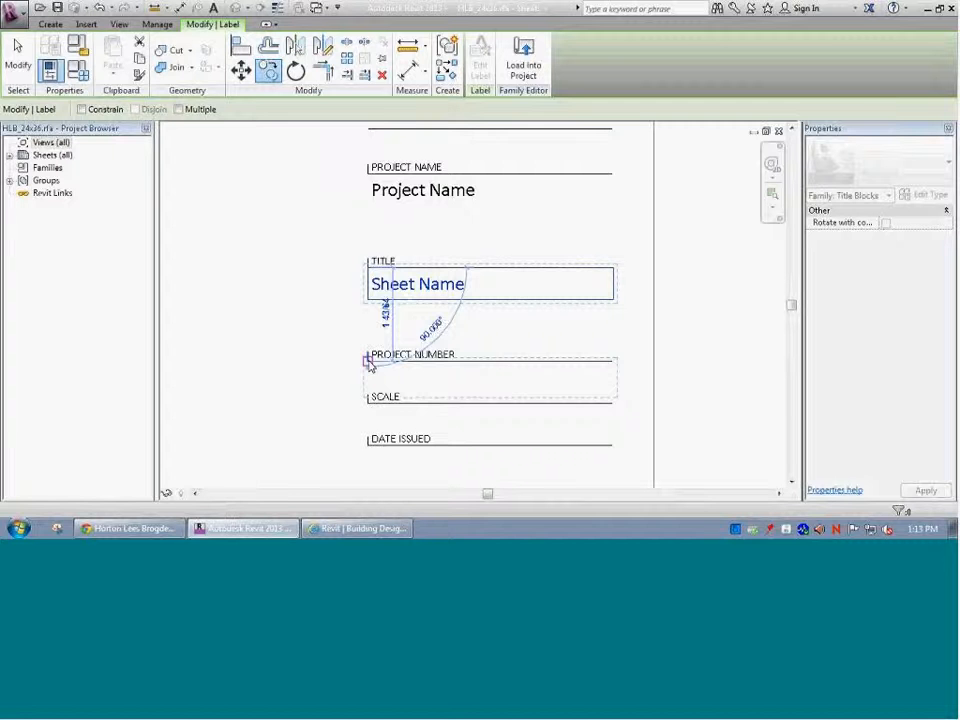
click(585, 360)
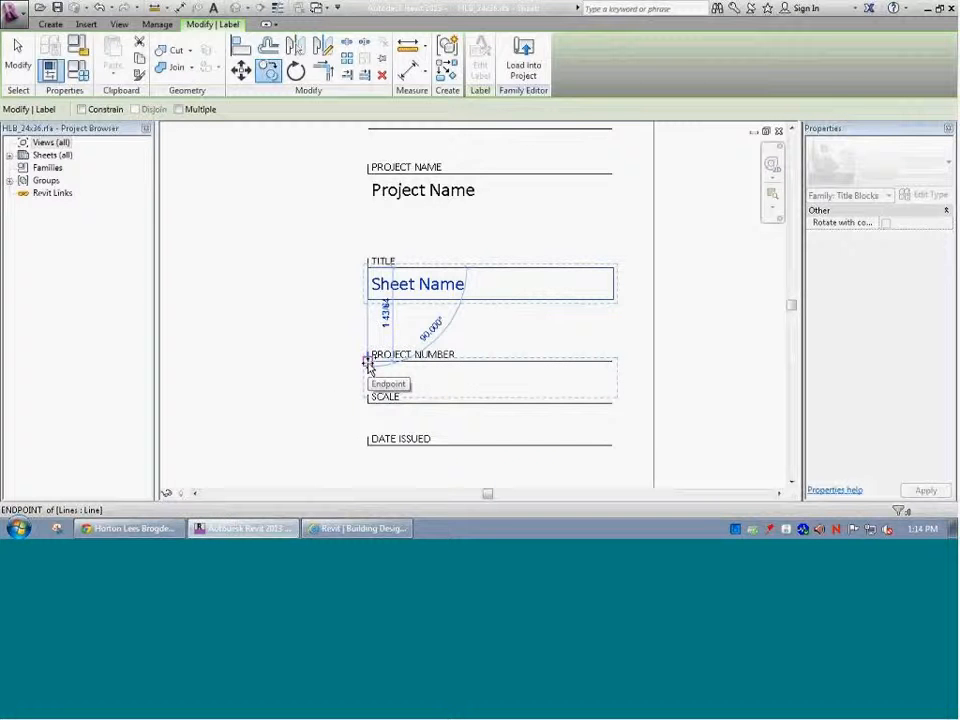
click(367, 365)
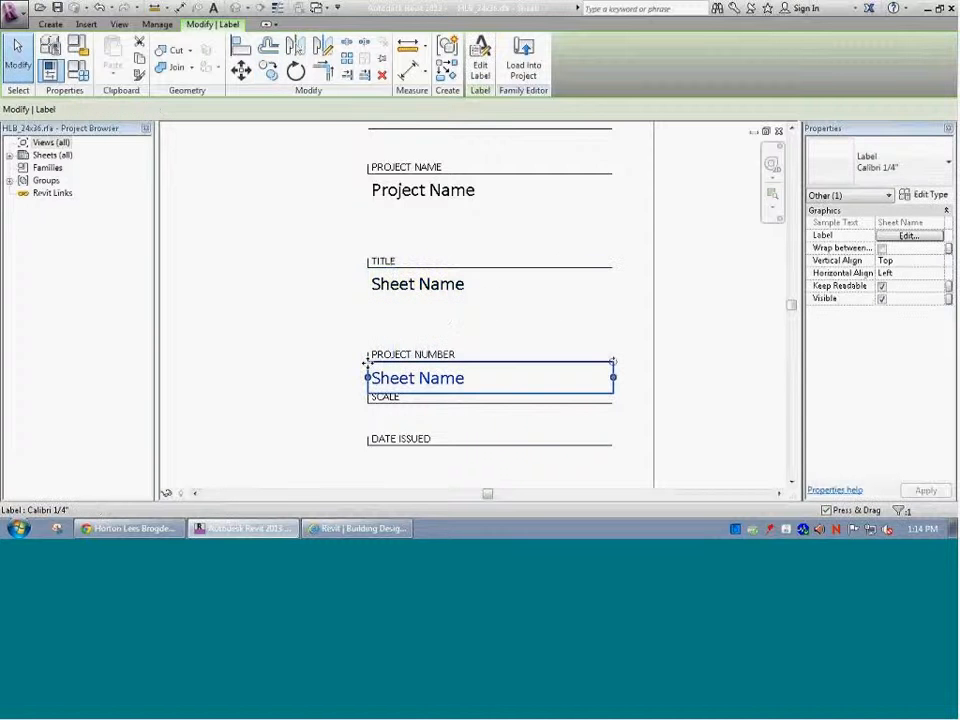
click(314, 364)
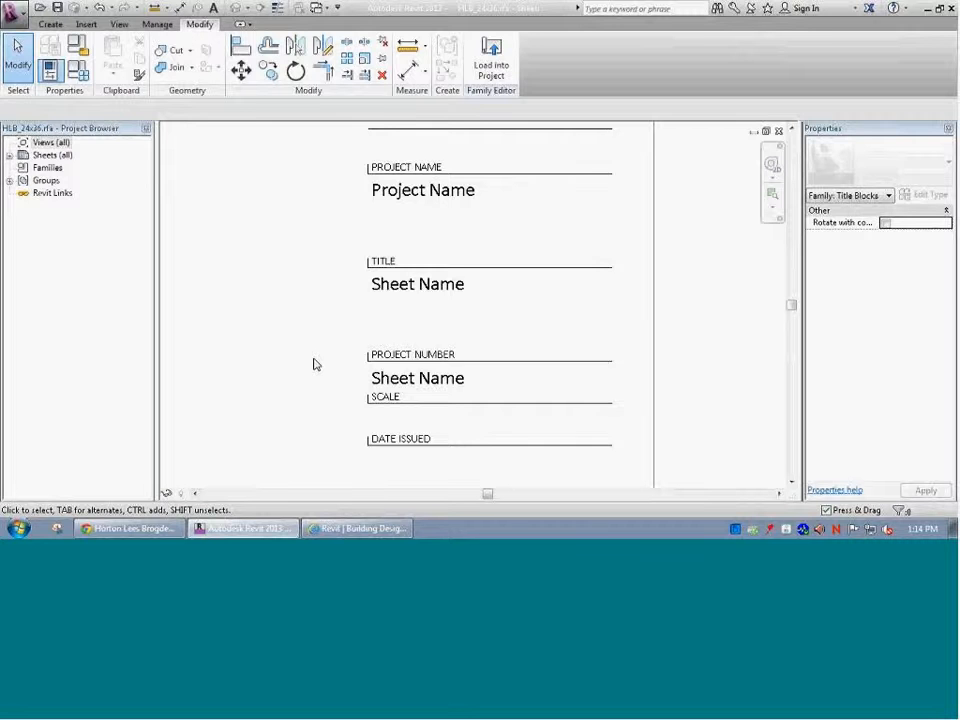
Duplicate the type of the label under PROJECT NUMBER as Calibri 3/16" and set its text size to 3/16"
click(400, 378)
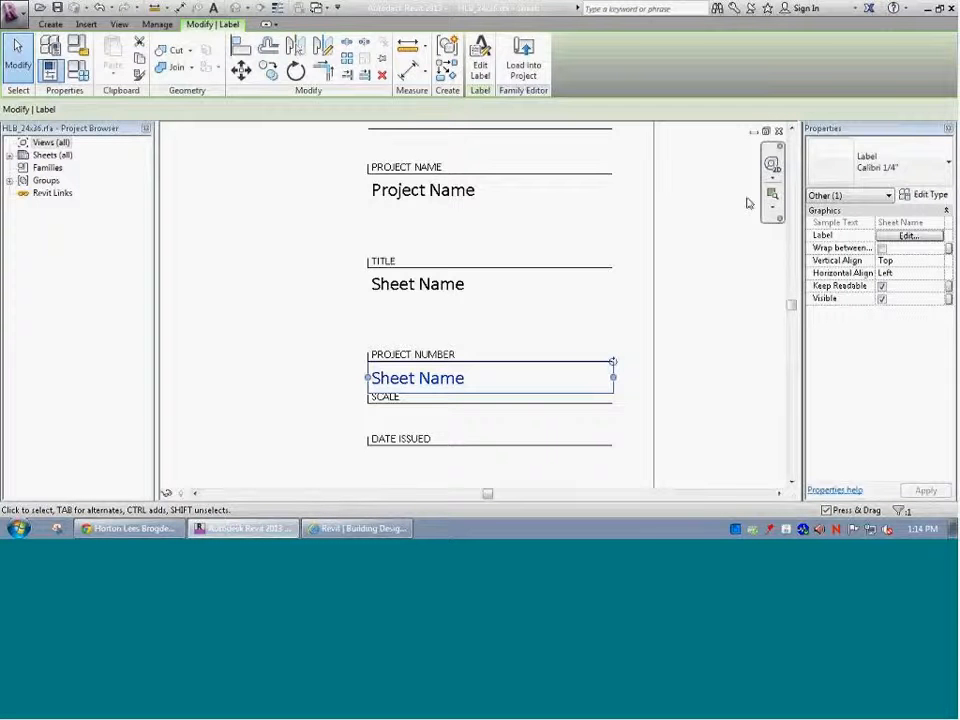
click(926, 195)
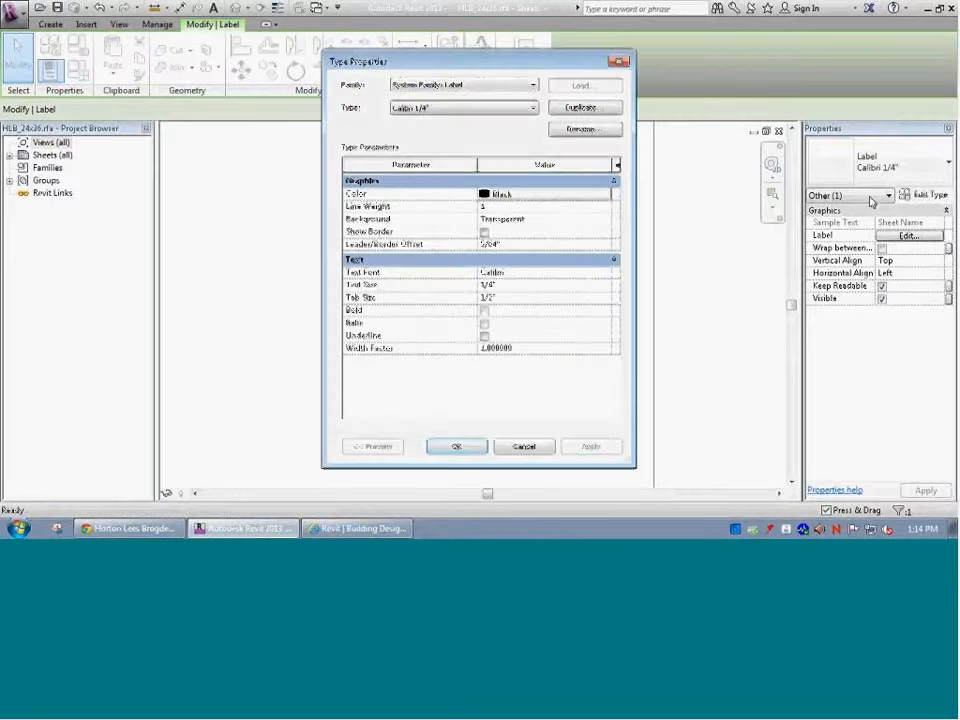
click(583, 108)
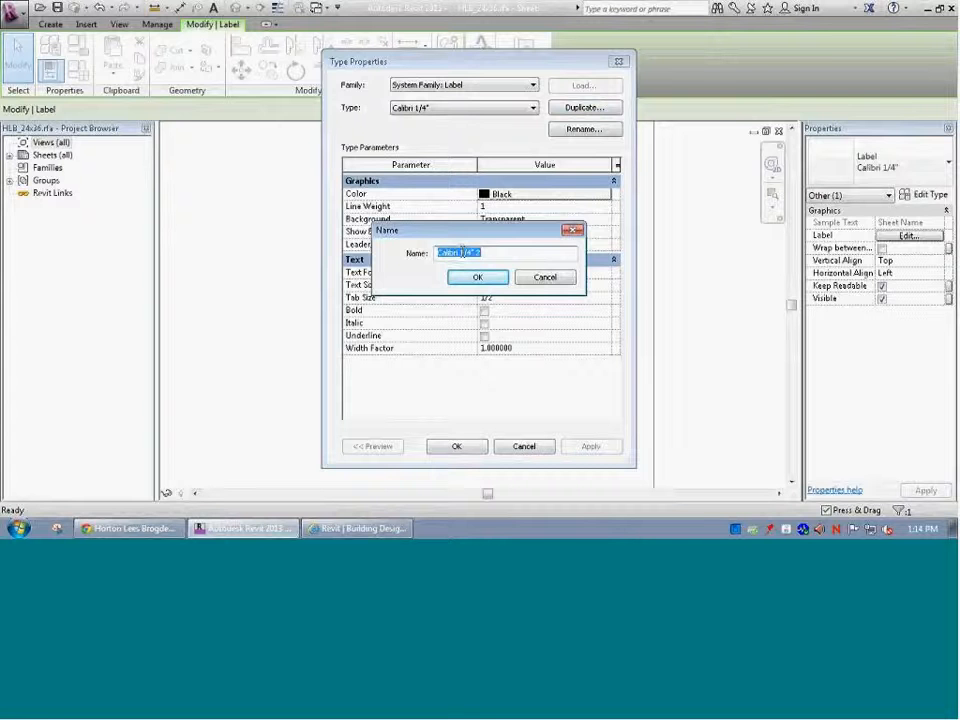
drag(461, 253, 484, 253)
text(3/8")
key(BackSpace)
key(BackSpace)
text(16")
click(478, 278)
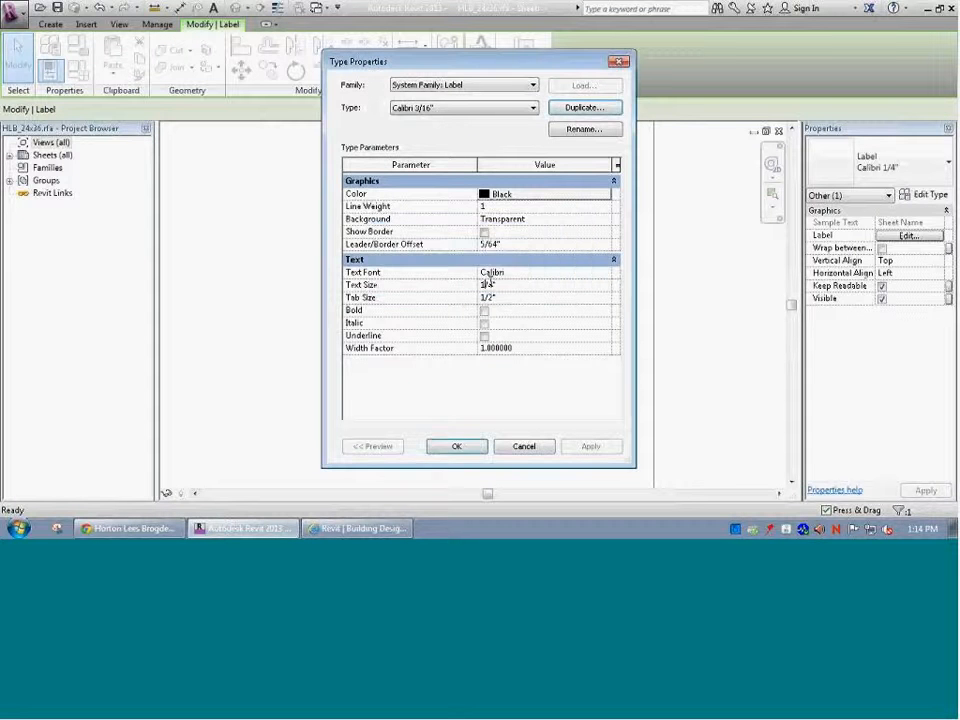
click(484, 285)
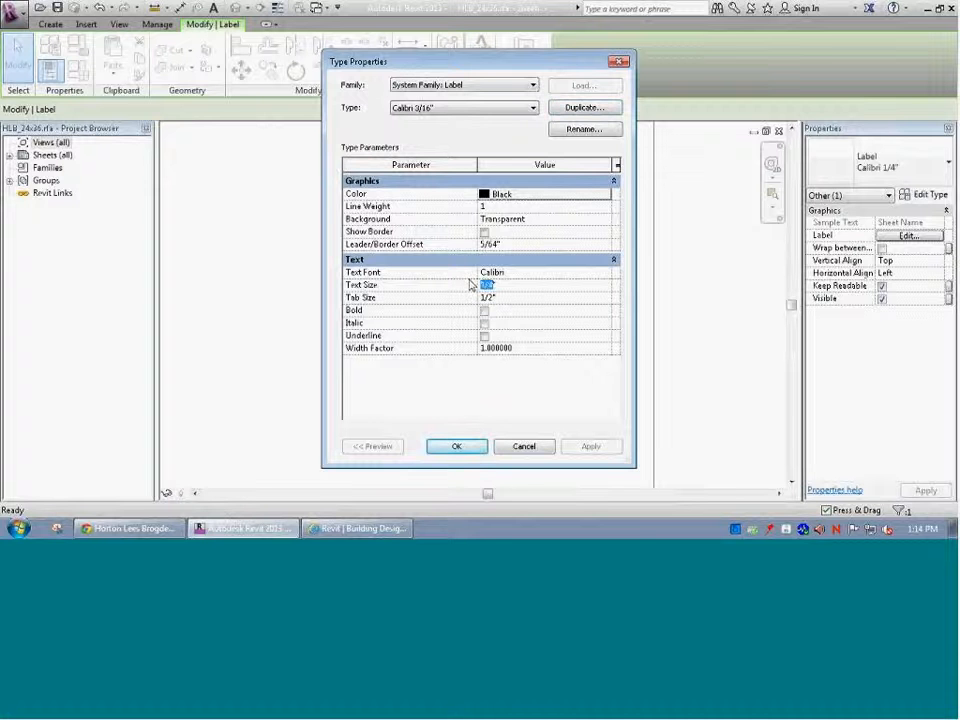
text(3/16")
click(457, 446)
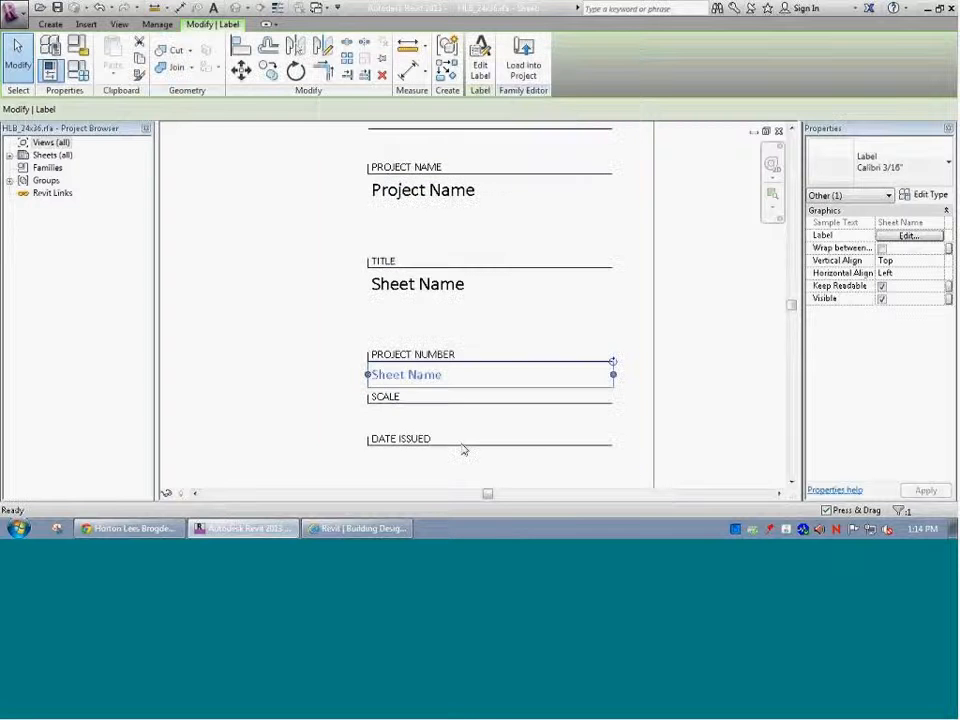
Replace the Sheet Name parameter with Project Number in the label under the PROJECT NUMBER heading
scroll(409, 386, up, 6)
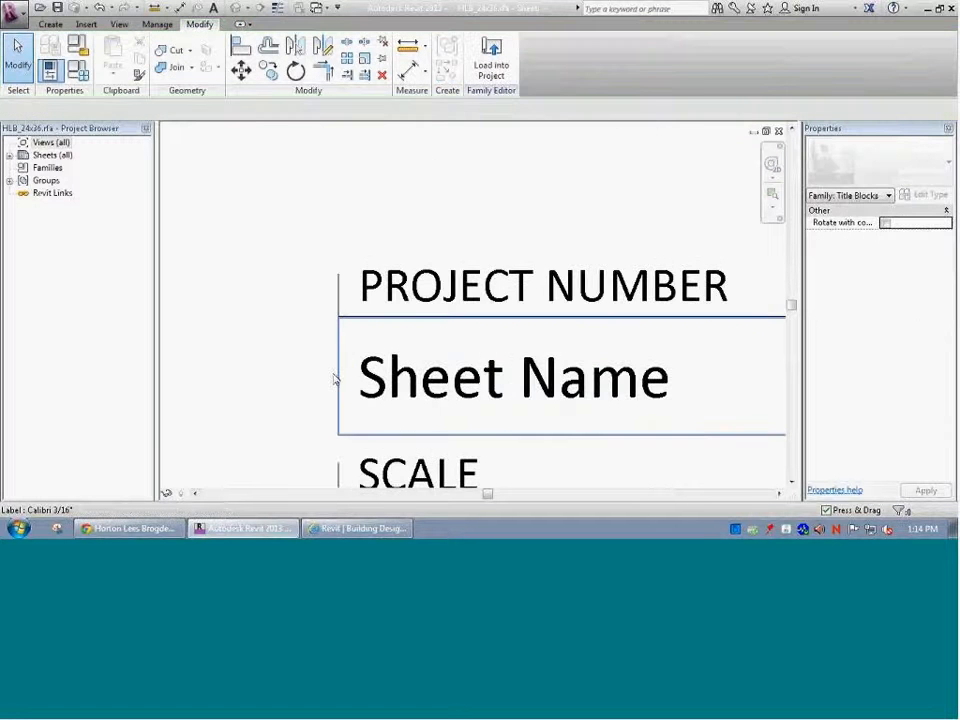
click(300, 379)
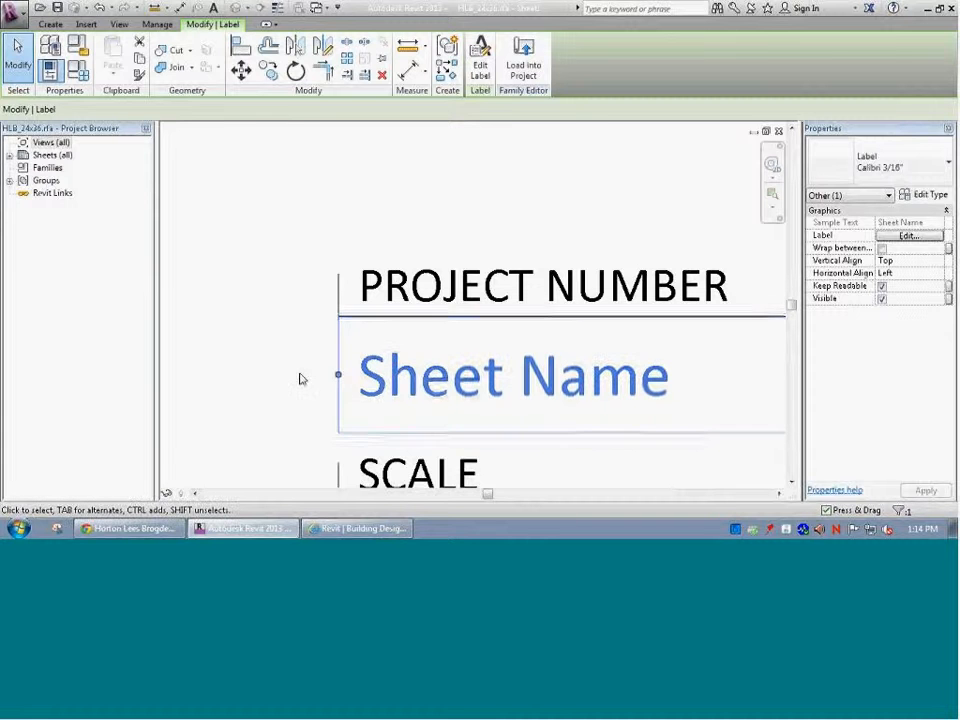
scroll(300, 379, down, 5)
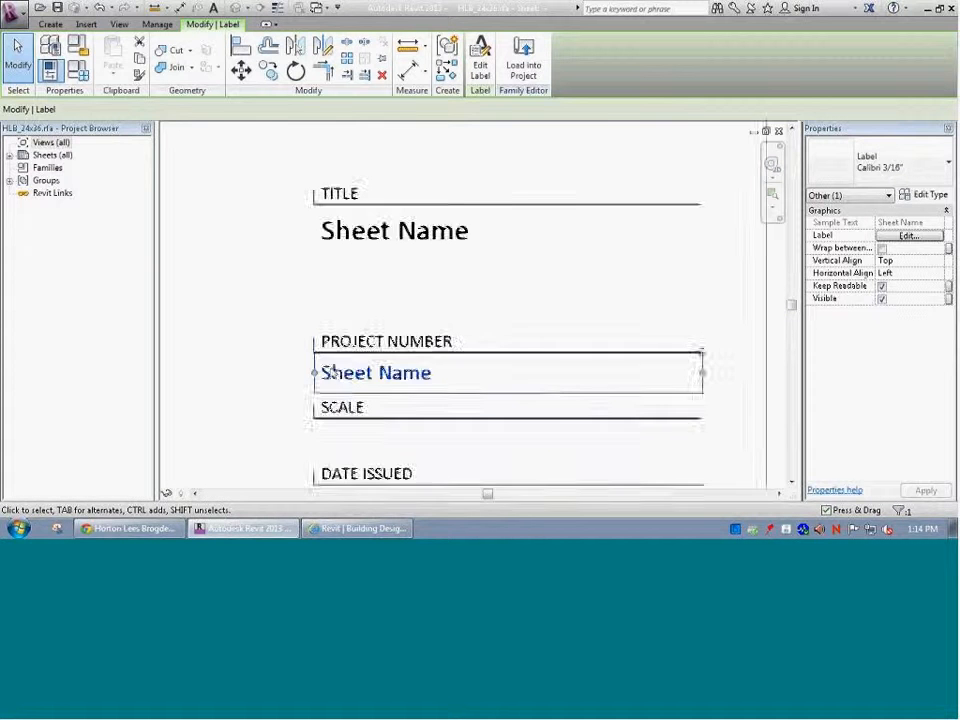
click(400, 366)
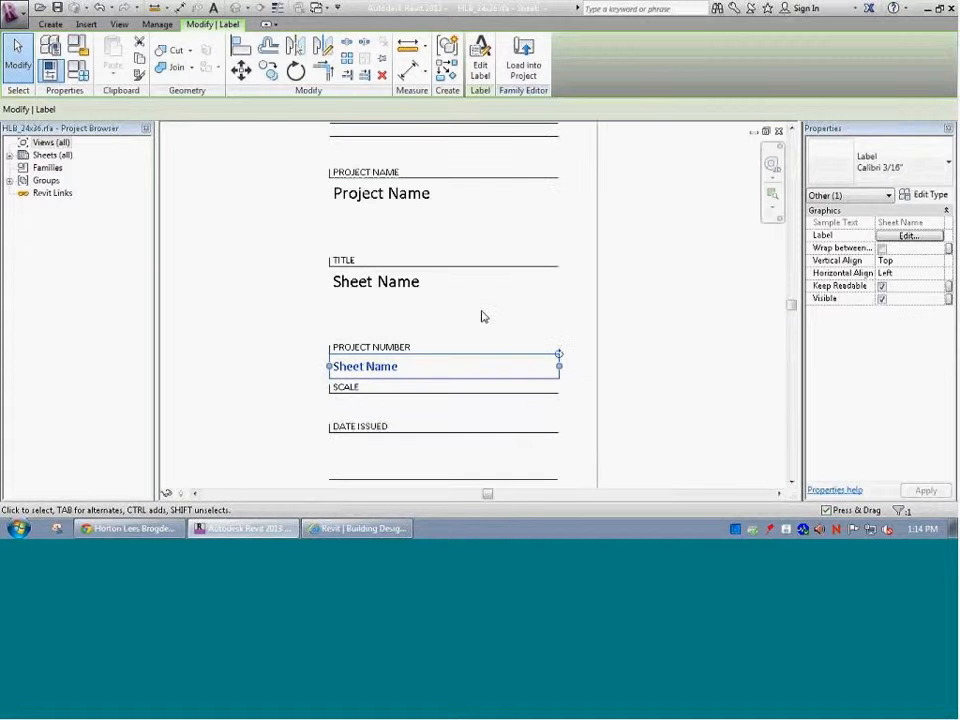
click(481, 68)
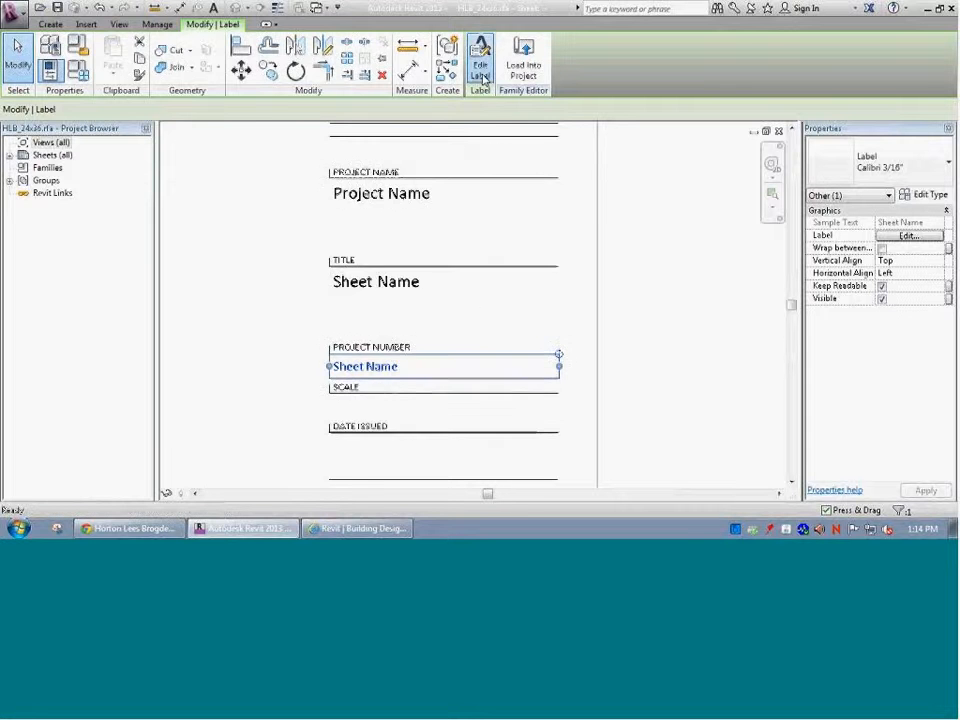
click(432, 244)
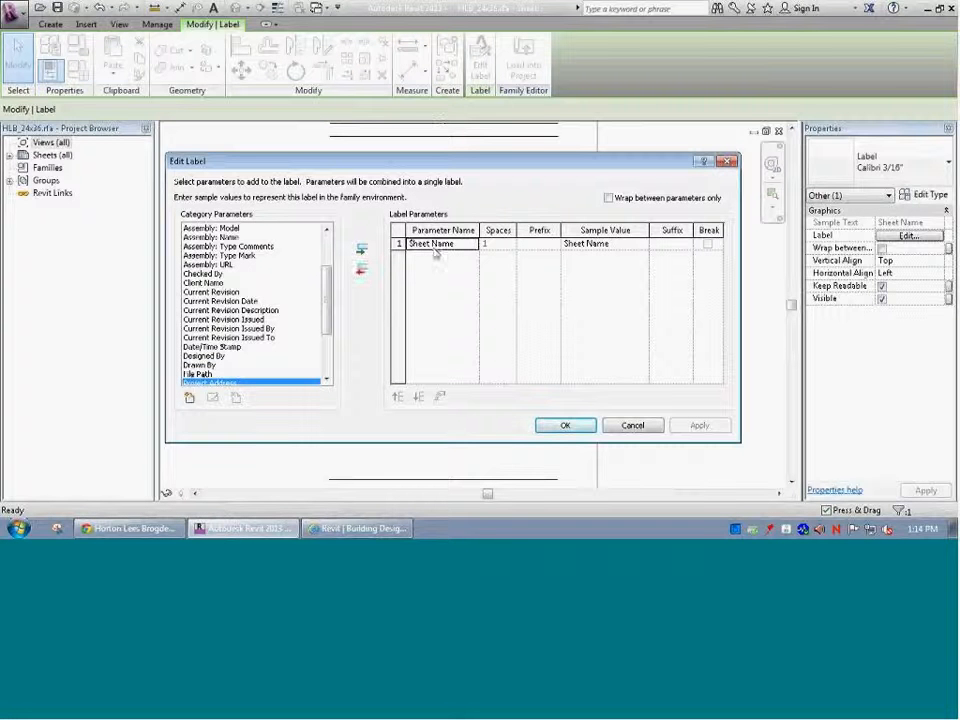
click(362, 272)
click(206, 356)
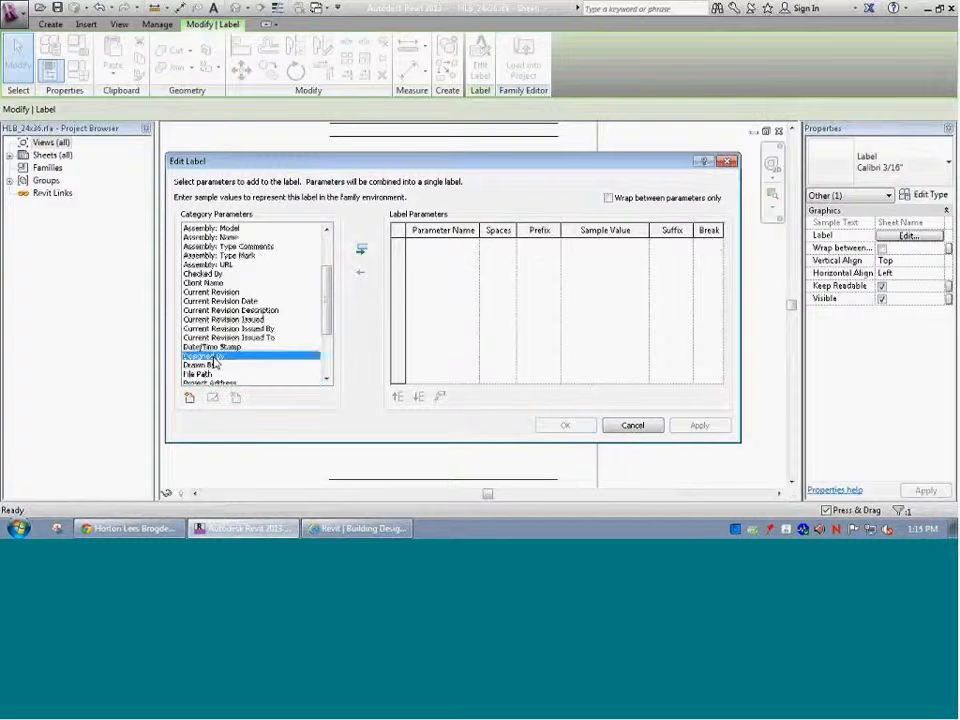
scroll(213, 362, down, 2)
click(215, 357)
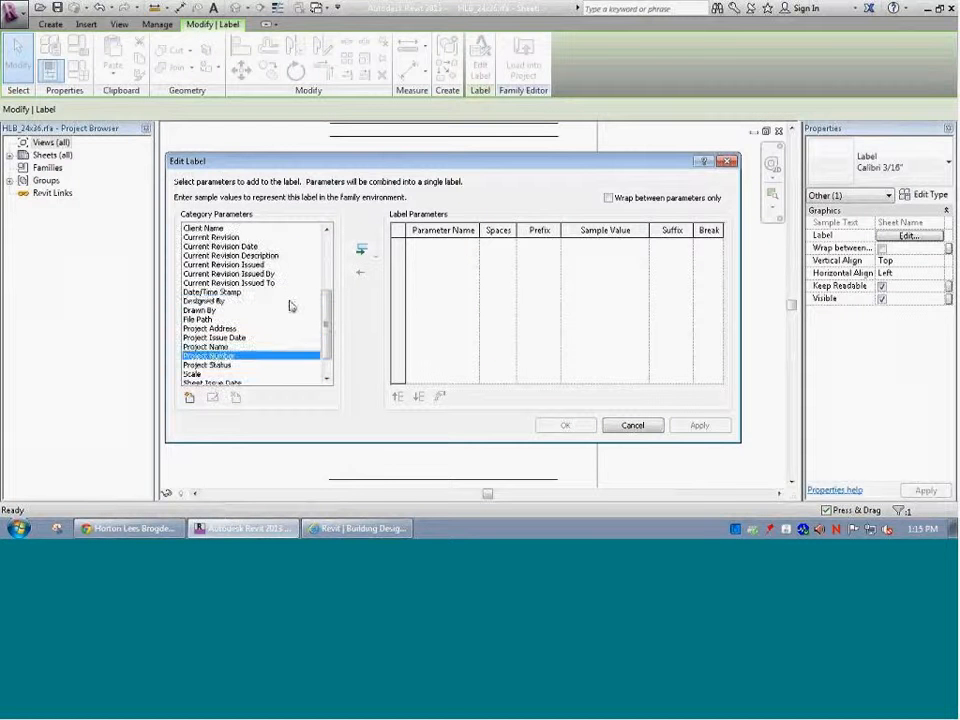
click(362, 250)
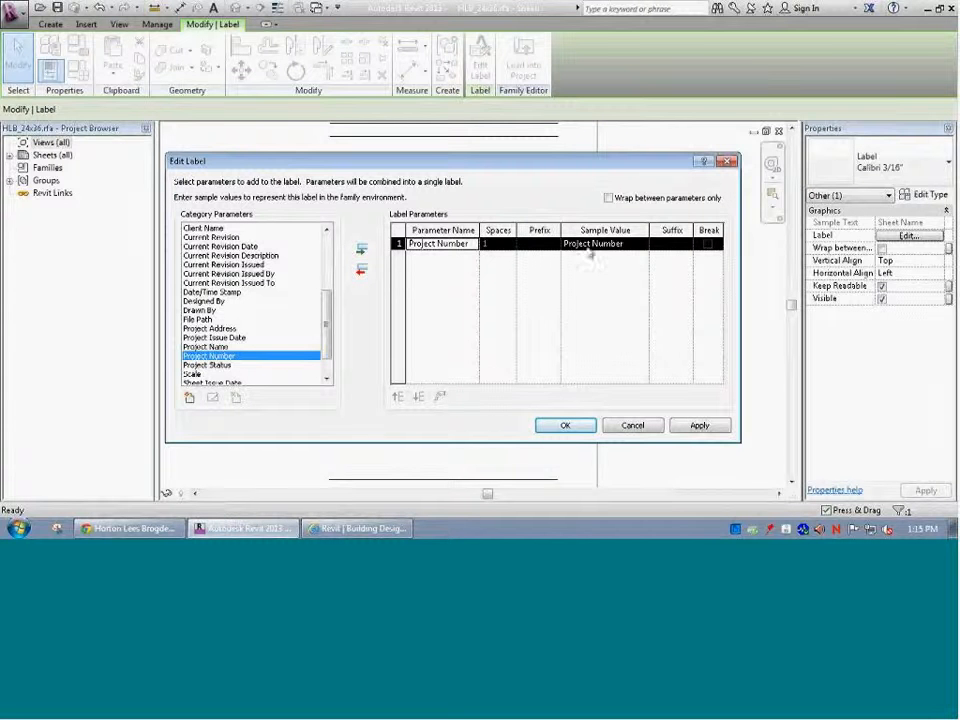
Give the Project Number parameter the prefix # and the sample value xxyyy.zz, and apply the label changes
click(631, 244)
drag(631, 244, 562, 243)
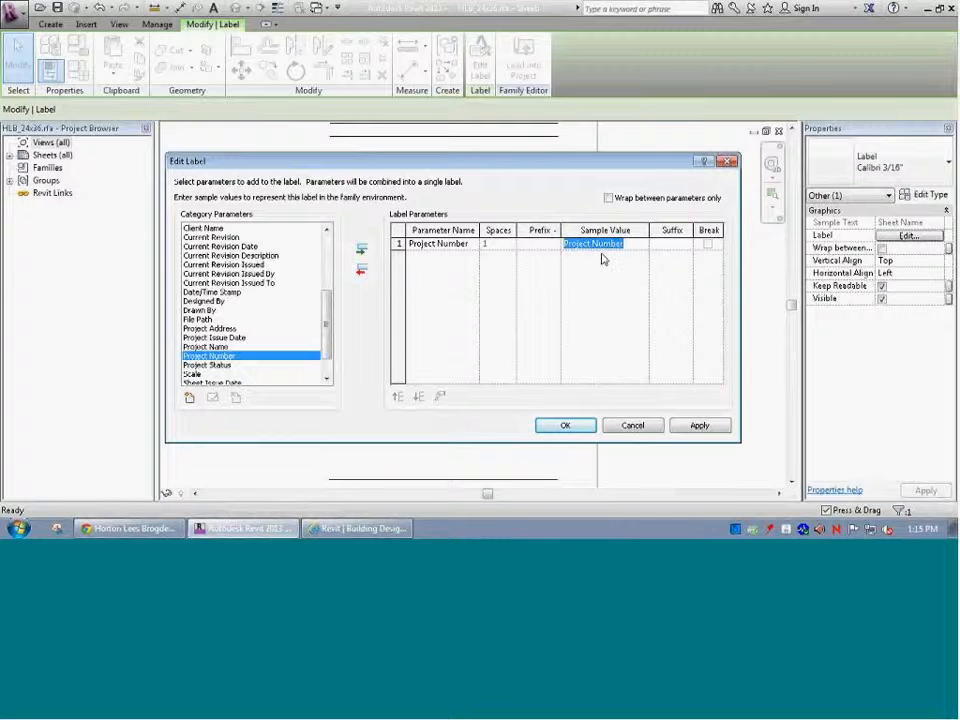
click(544, 243)
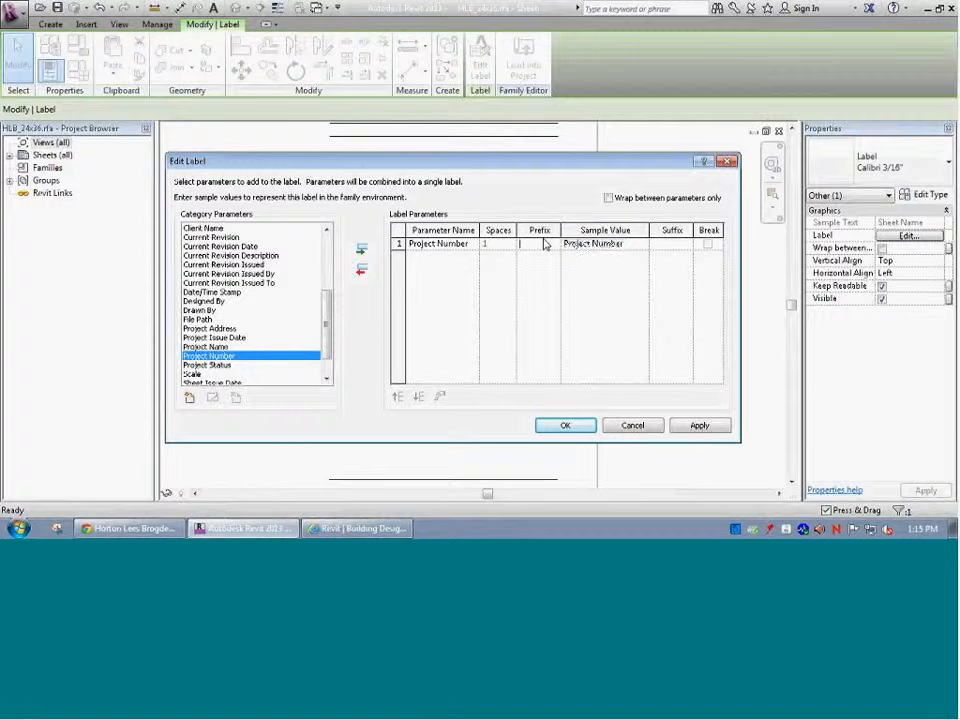
text(#)
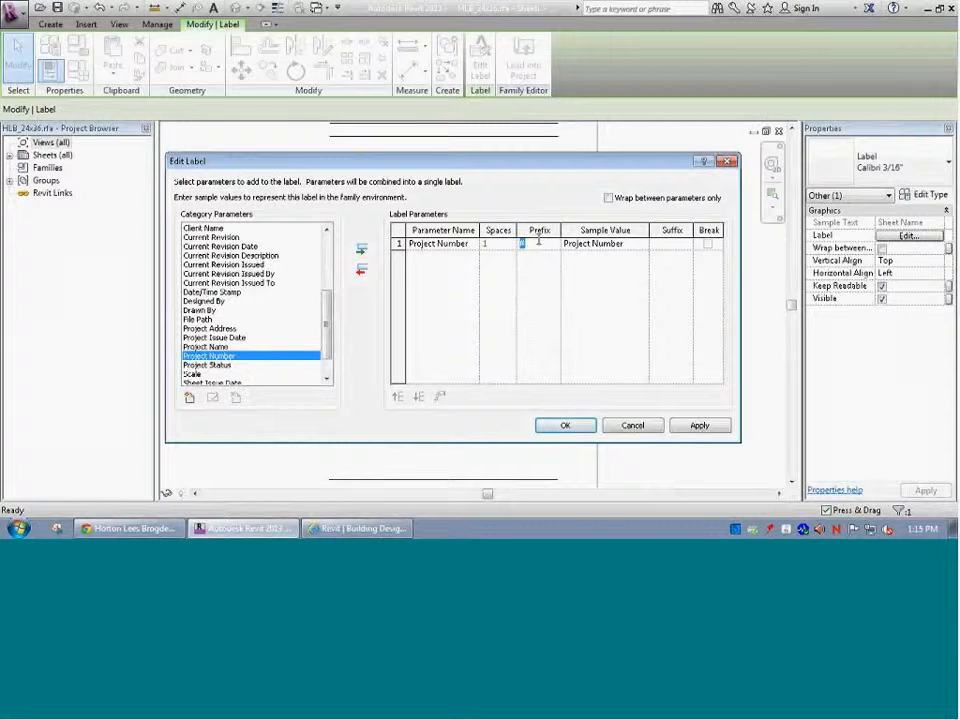
drag(634, 242, 565, 246)
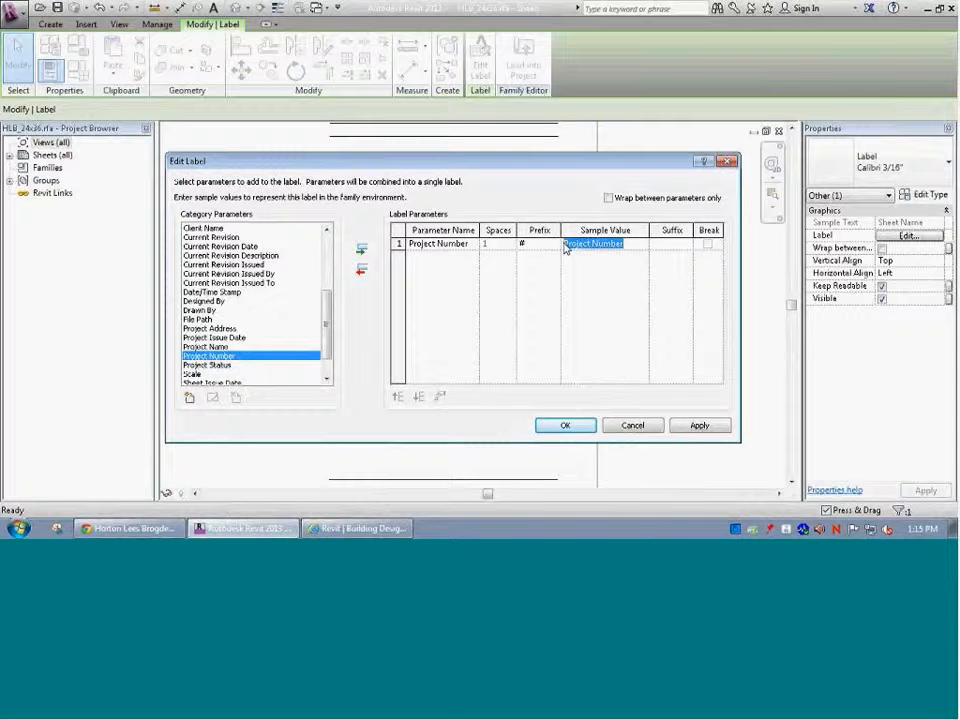
key(Delete)
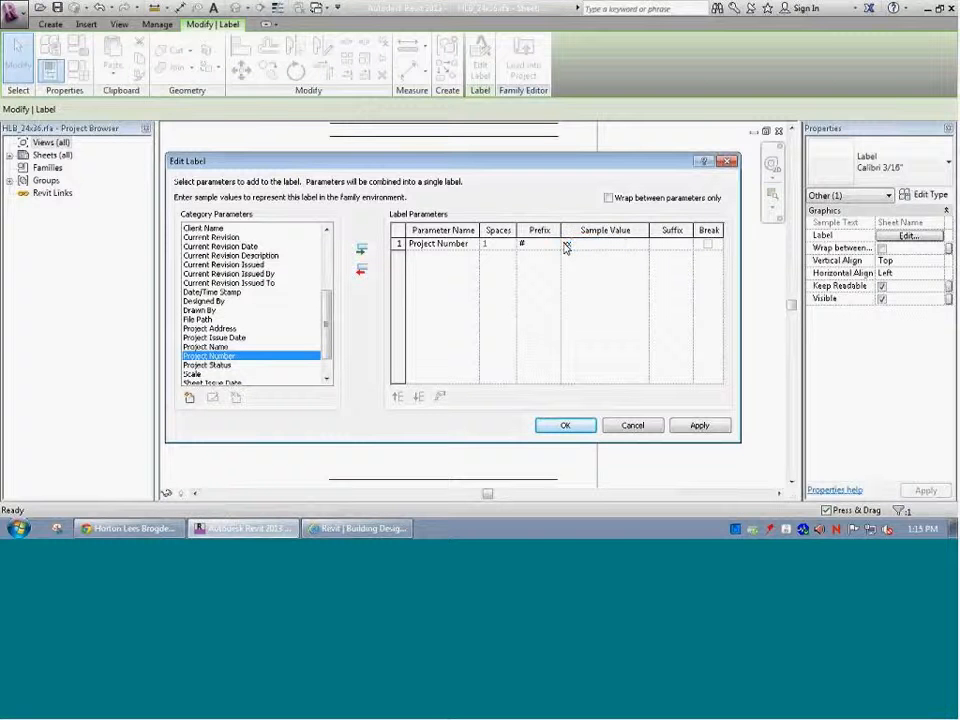
text(yyyy.zz)
click(565, 425)
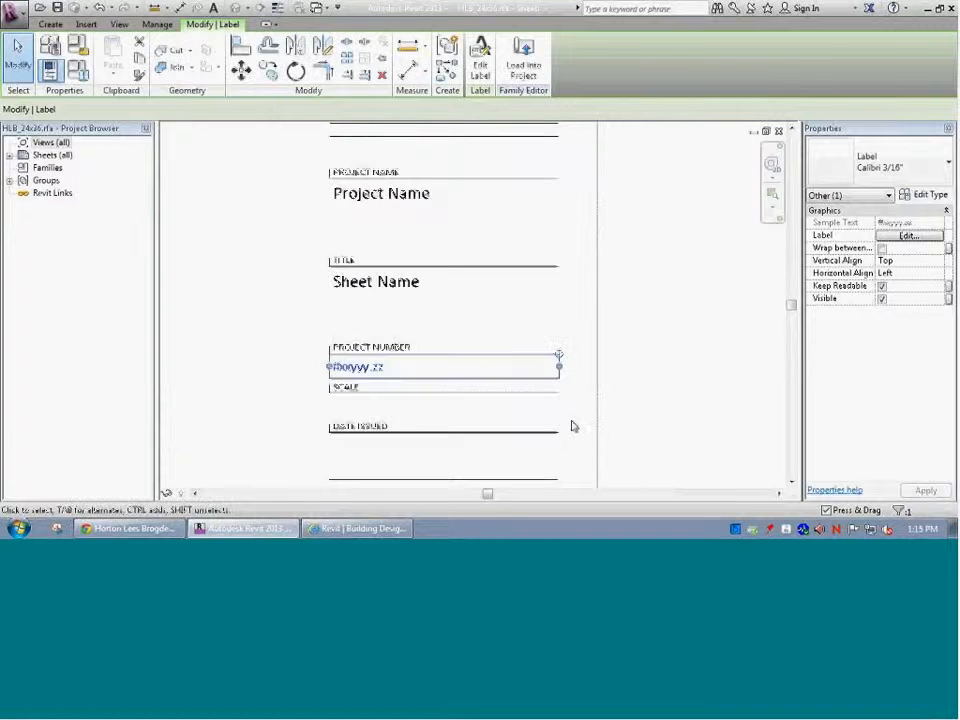
click(276, 394)
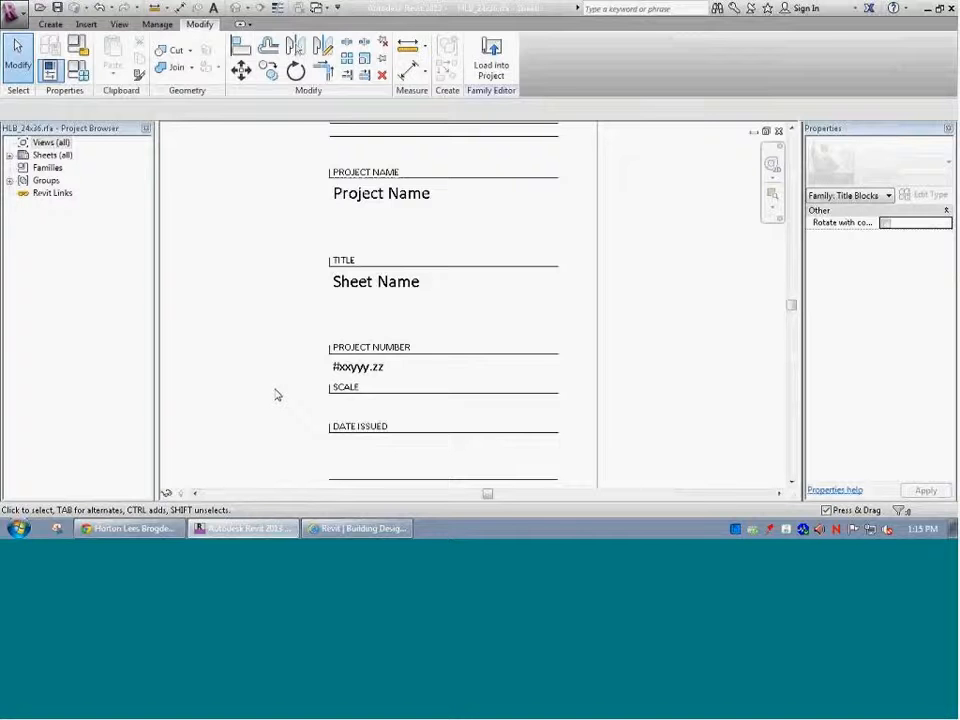
Make multiple copies of the project number label, from its line's start to the starts of the SCALE and DATE ISSUED lines
click(322, 368)
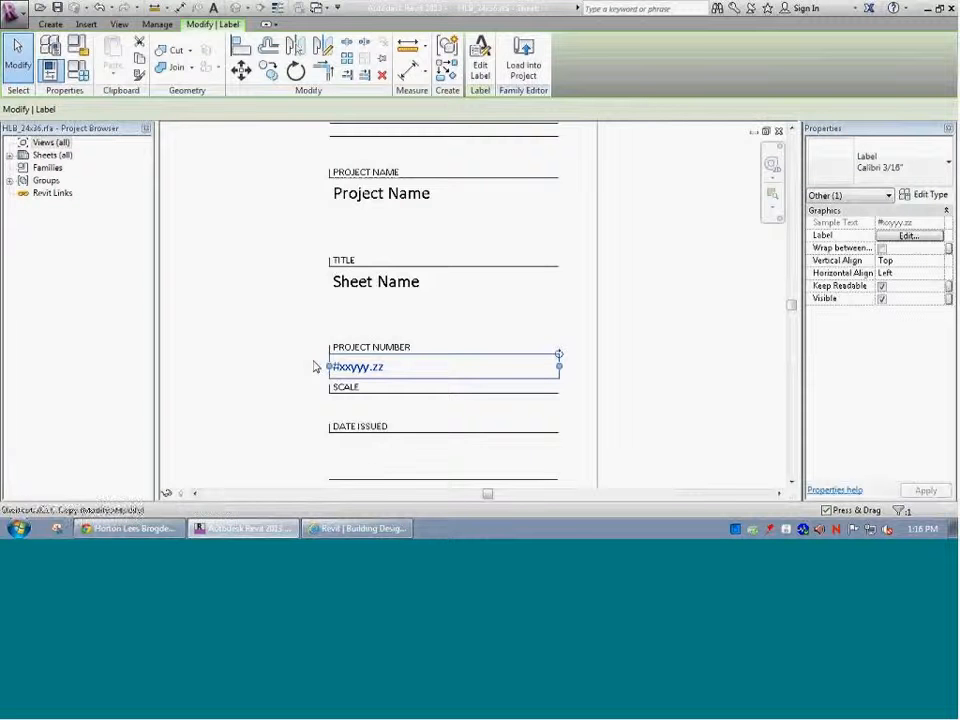
key(m)
key(v)
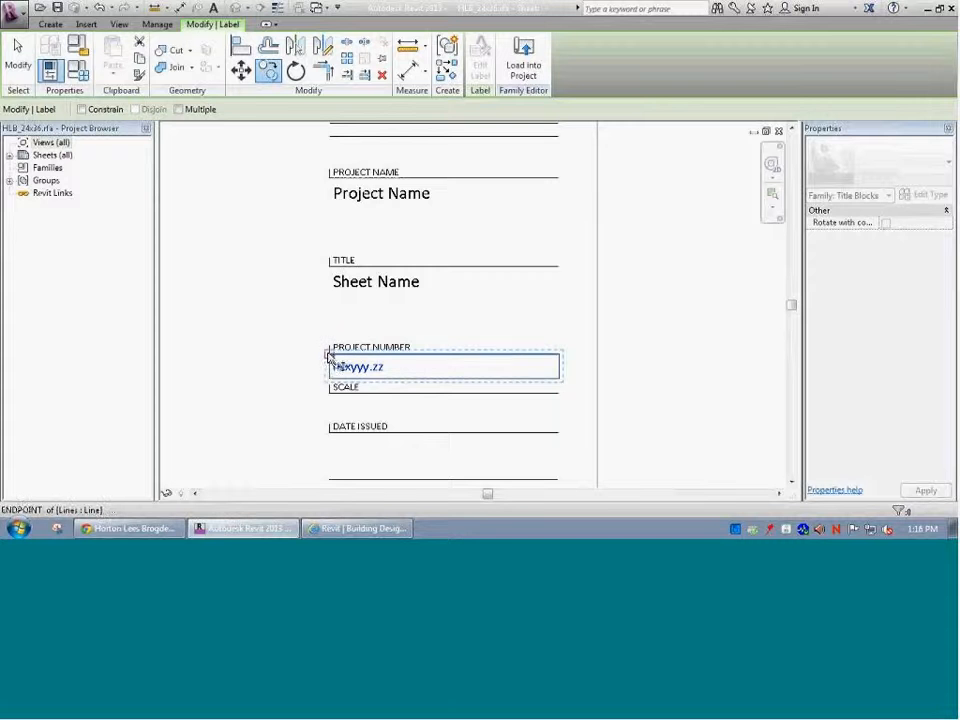
click(328, 355)
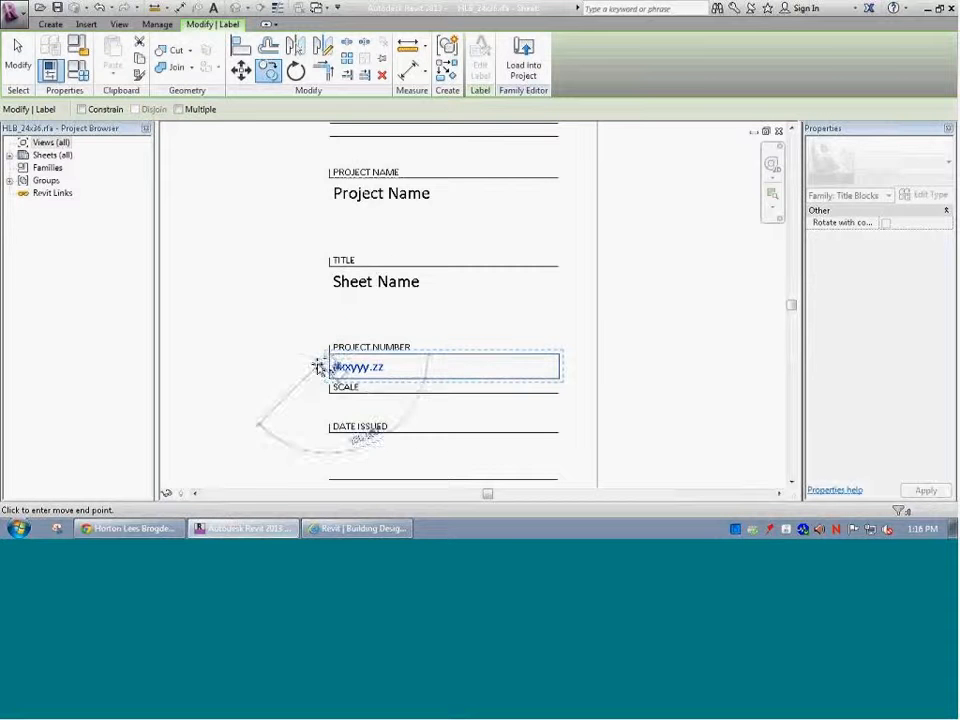
click(178, 110)
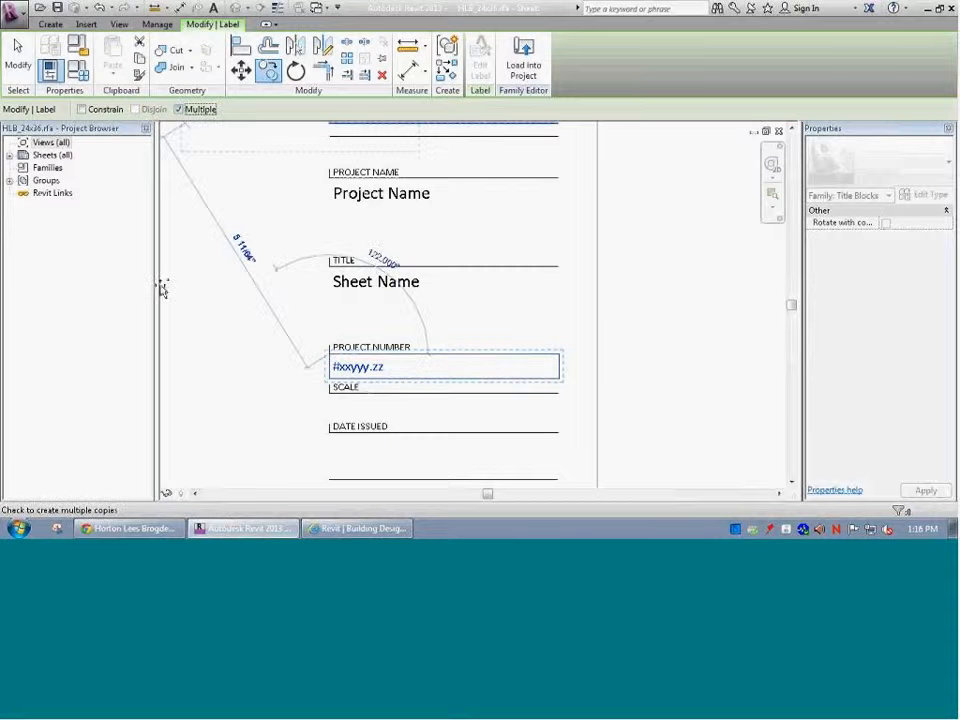
click(329, 394)
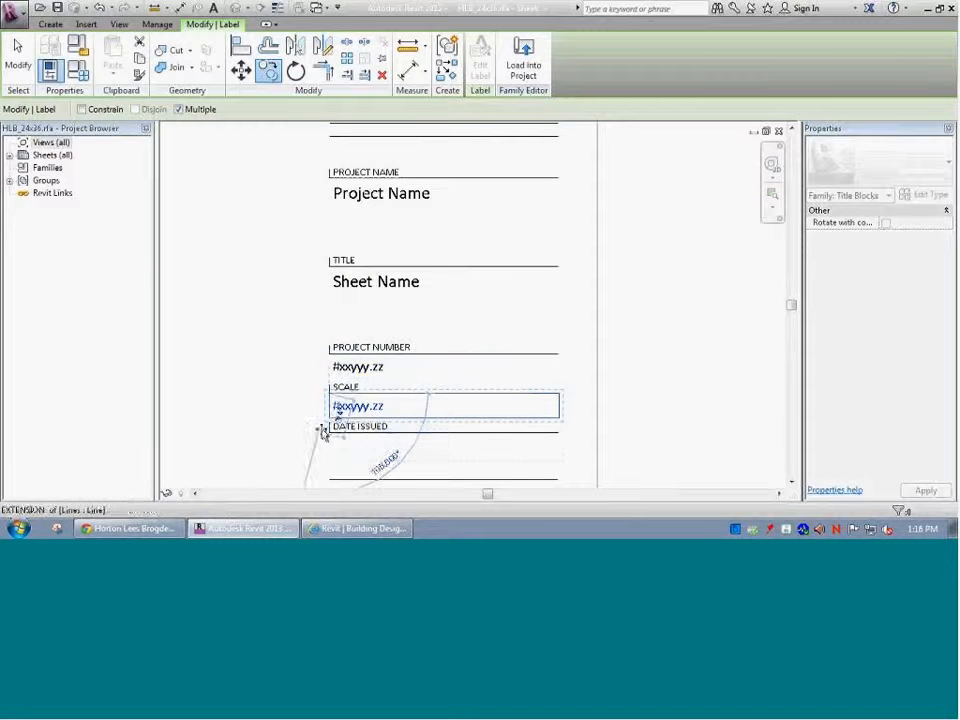
click(329, 434)
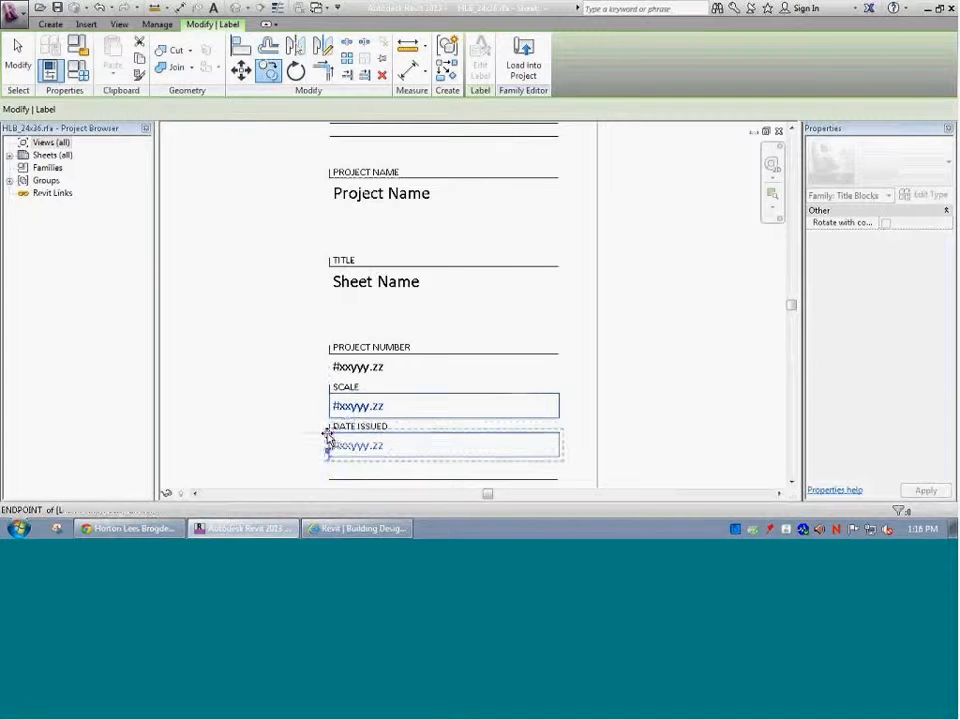
key(Escape)
key(Escape)
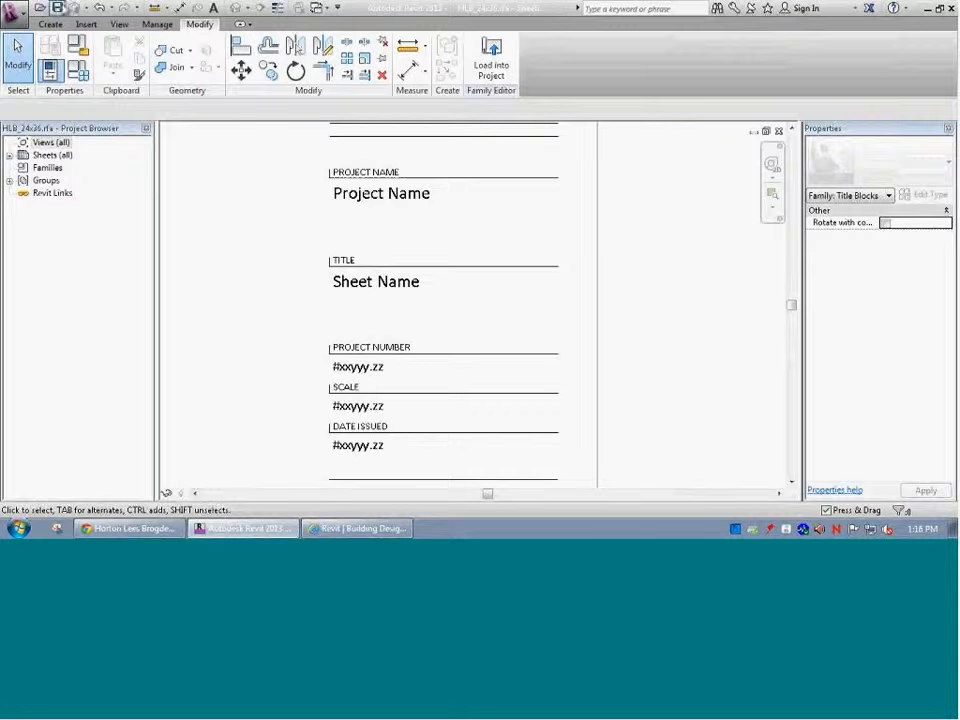
Replace the Project Number parameter with Scale in the label under the SCALE heading and apply the change
click(346, 413)
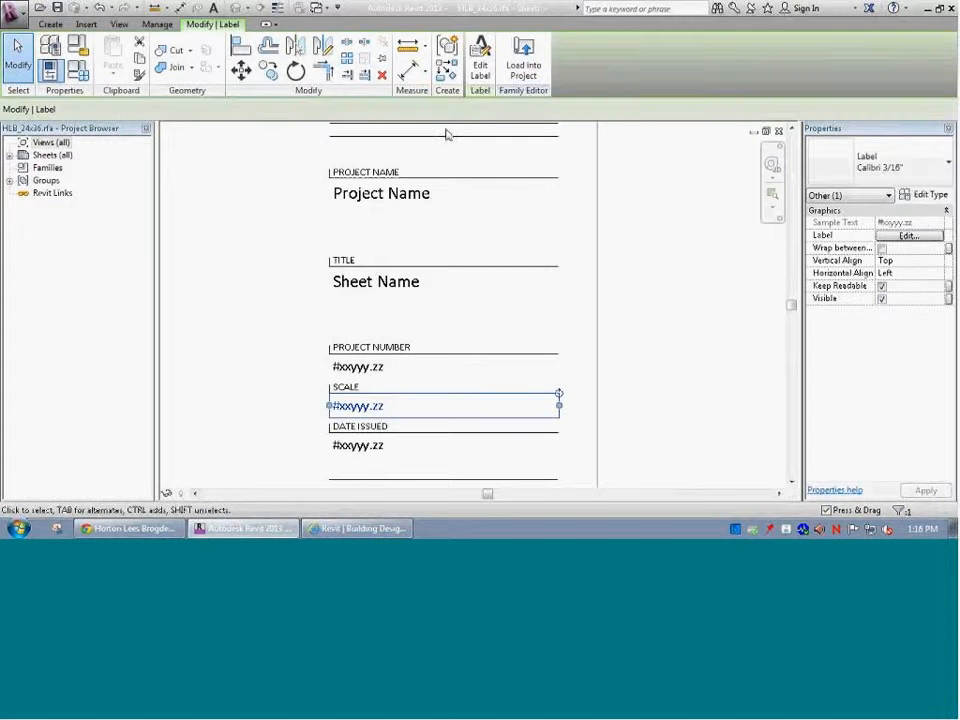
click(480, 55)
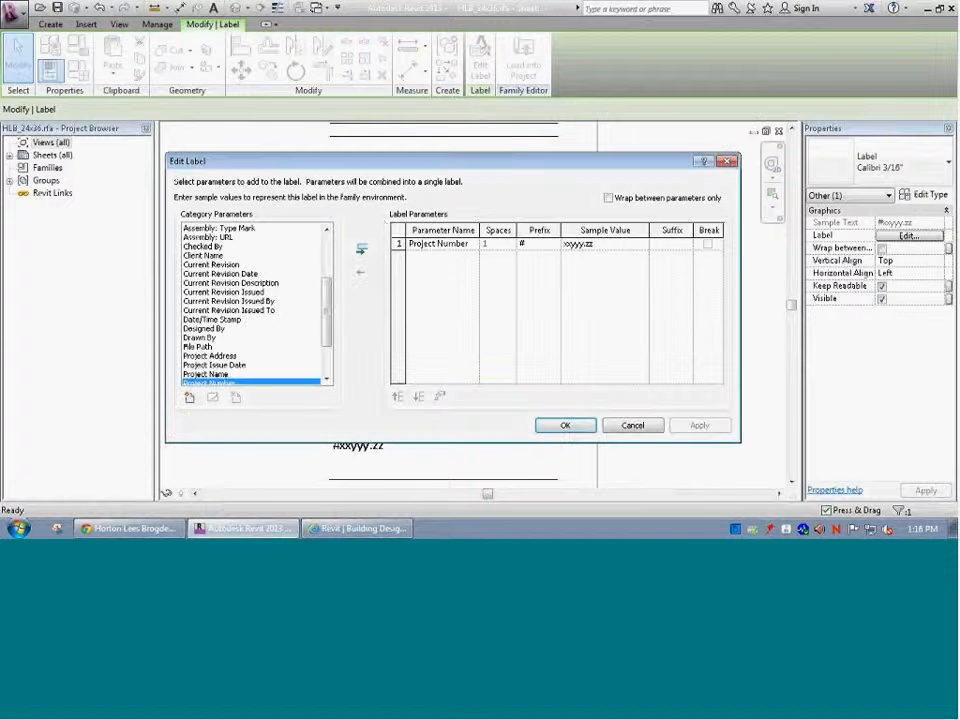
click(413, 244)
click(361, 272)
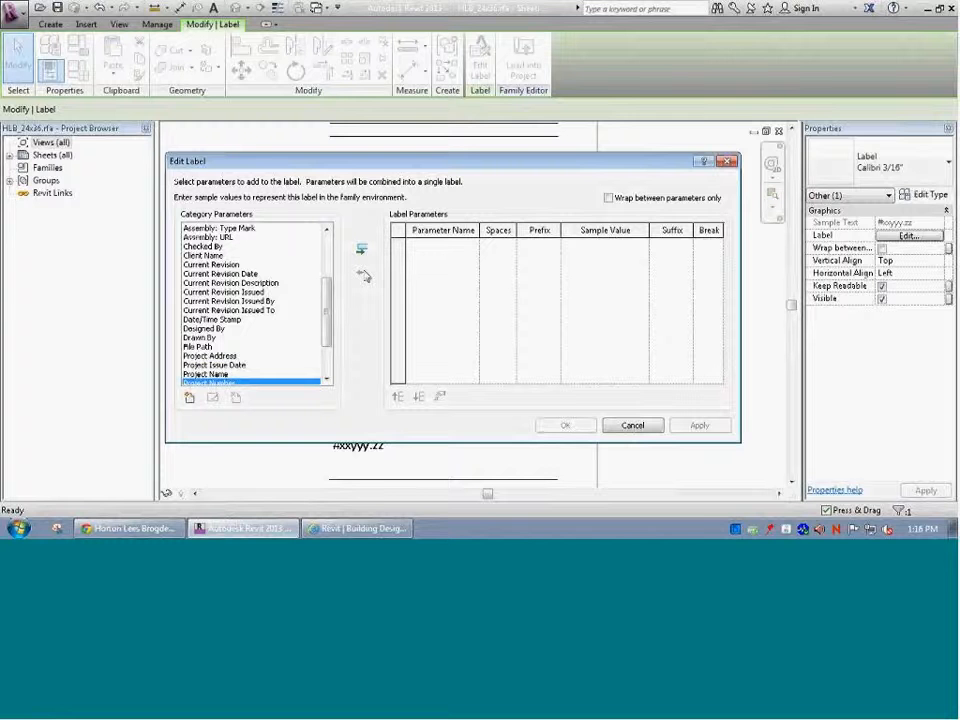
click(208, 357)
scroll(207, 362, down, 2)
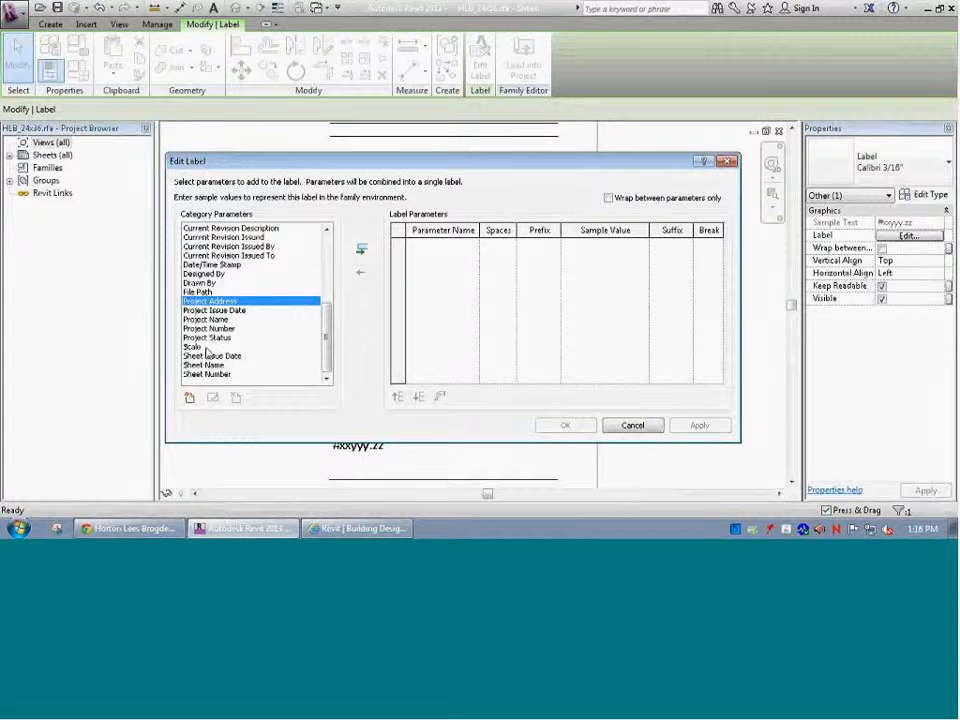
click(198, 347)
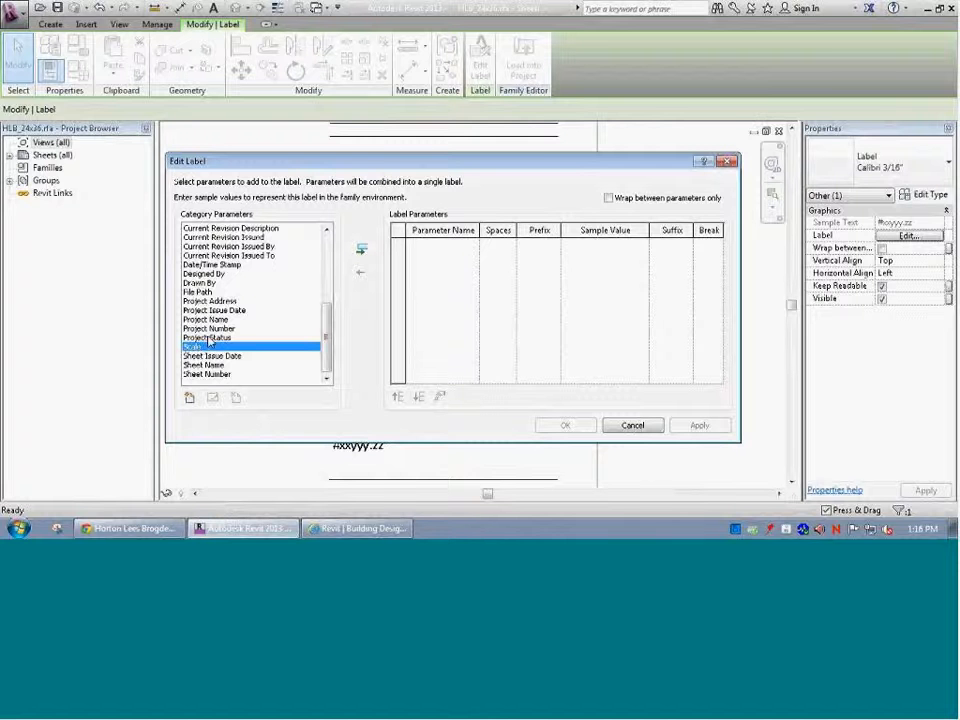
click(361, 250)
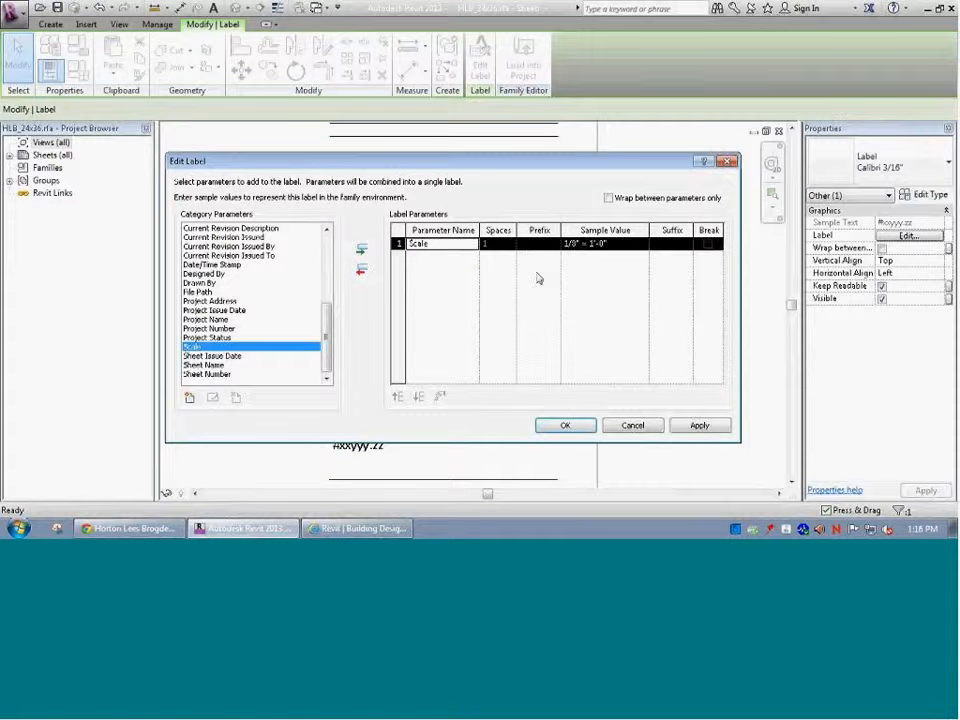
click(563, 427)
click(580, 428)
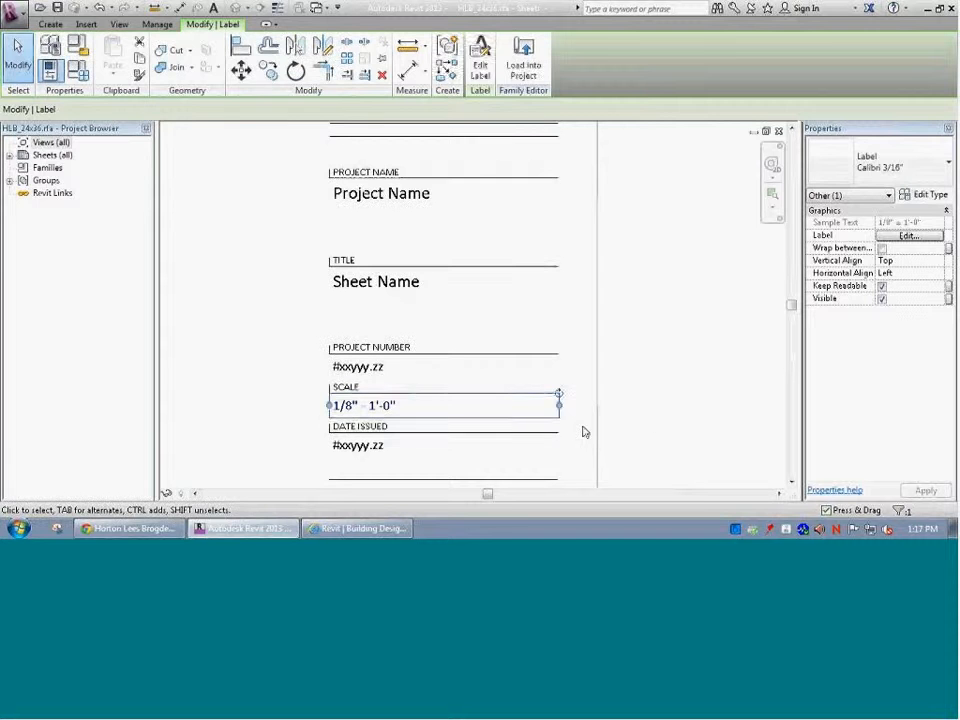
click(658, 422)
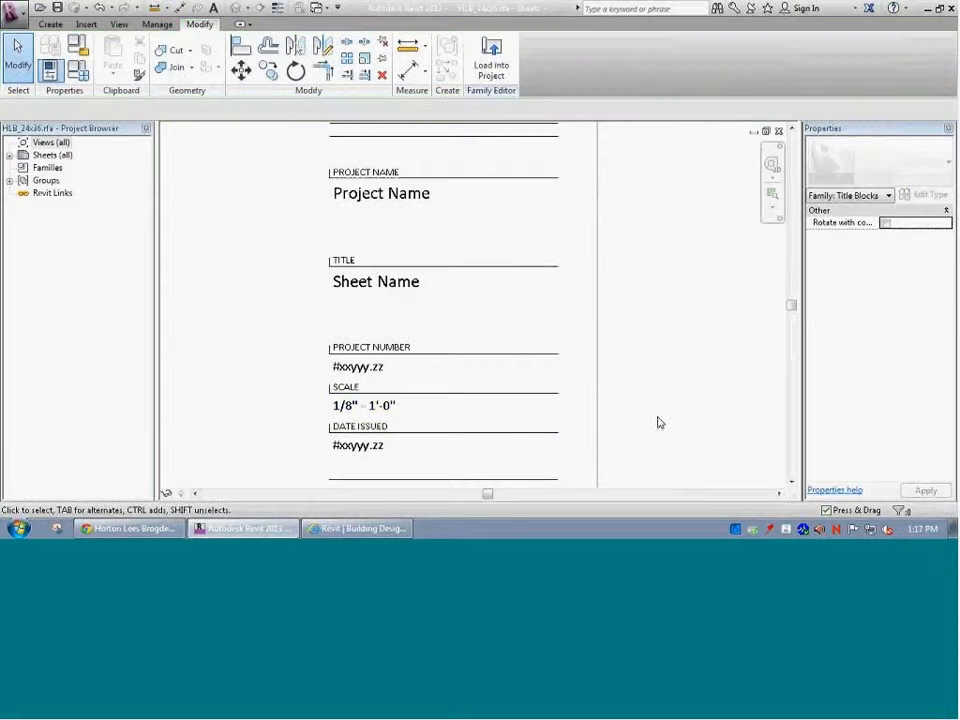
Replace the Project Number parameter with Sheet Issue Date in the label under the DATE ISSUED heading
click(393, 410)
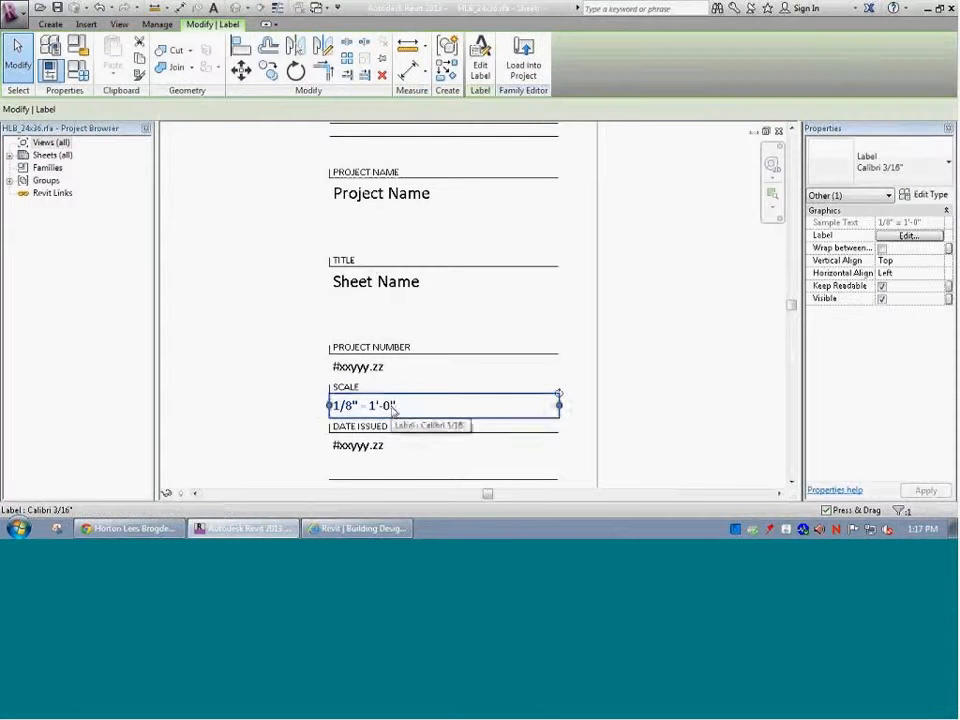
click(371, 455)
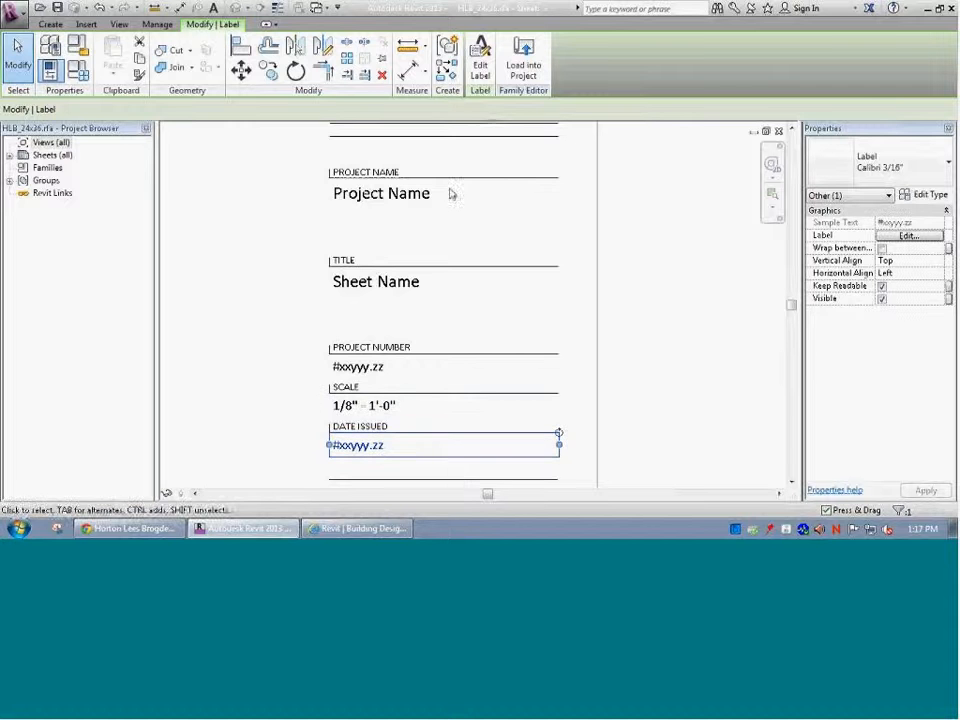
click(482, 70)
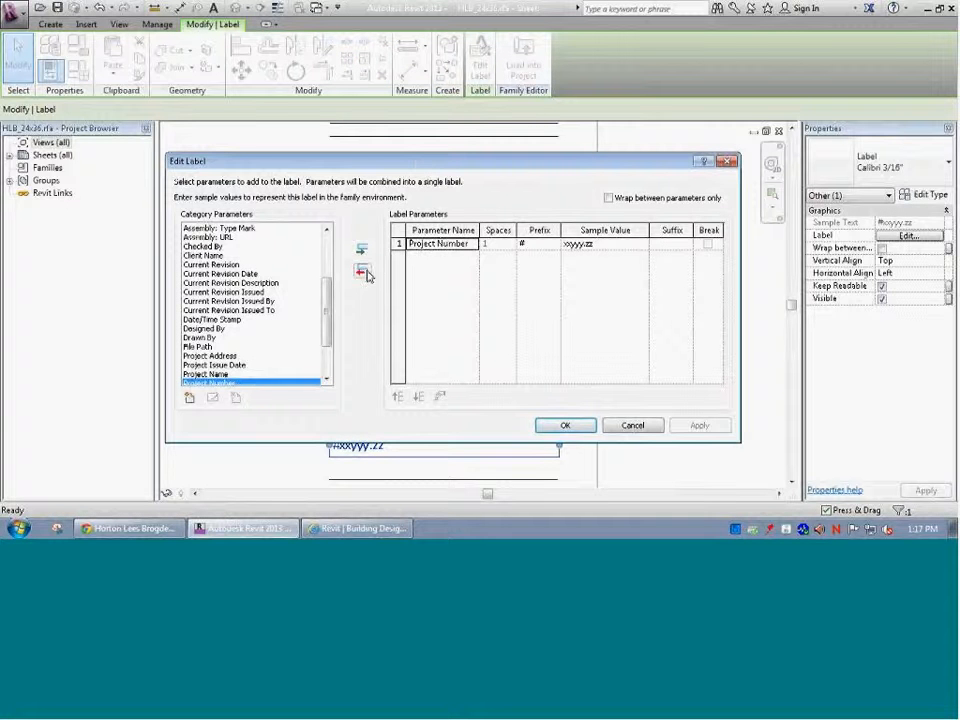
click(364, 274)
click(214, 365)
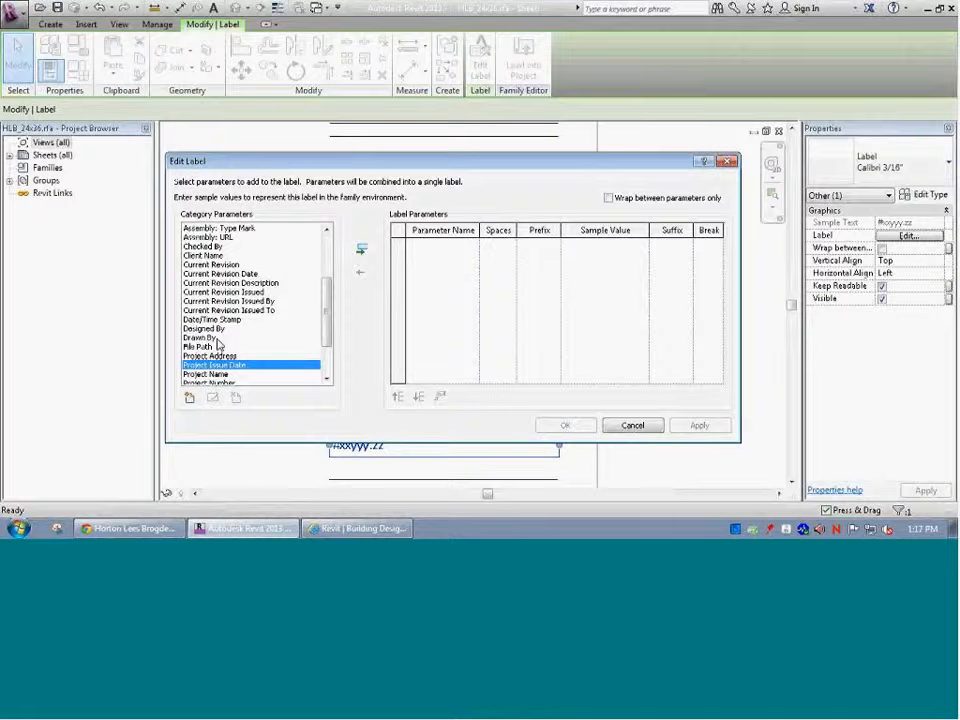
scroll(218, 343, down, 2)
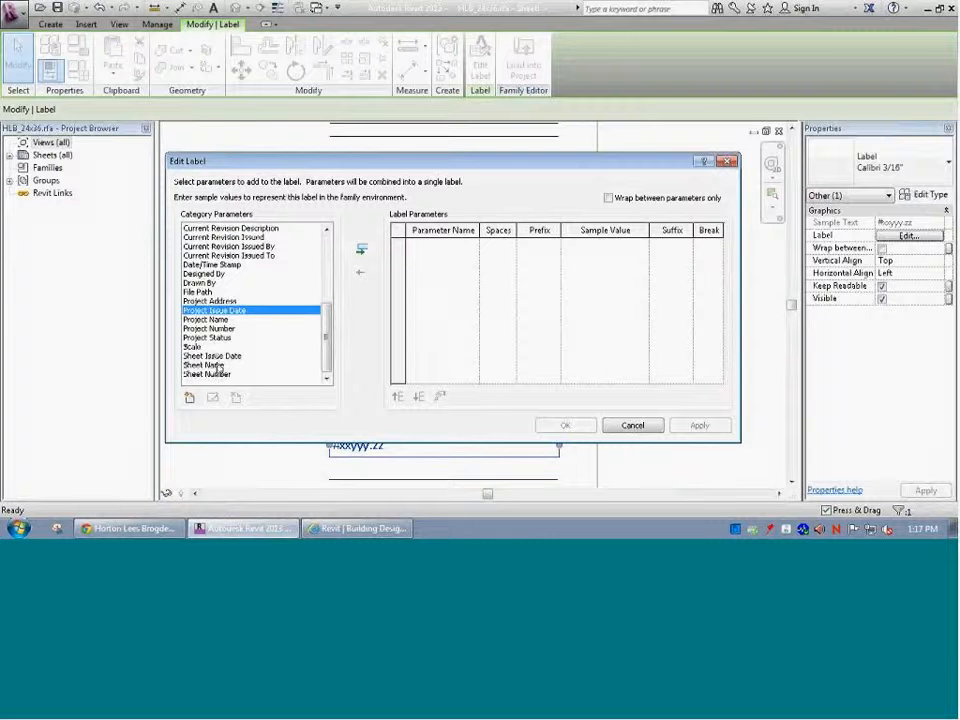
click(217, 357)
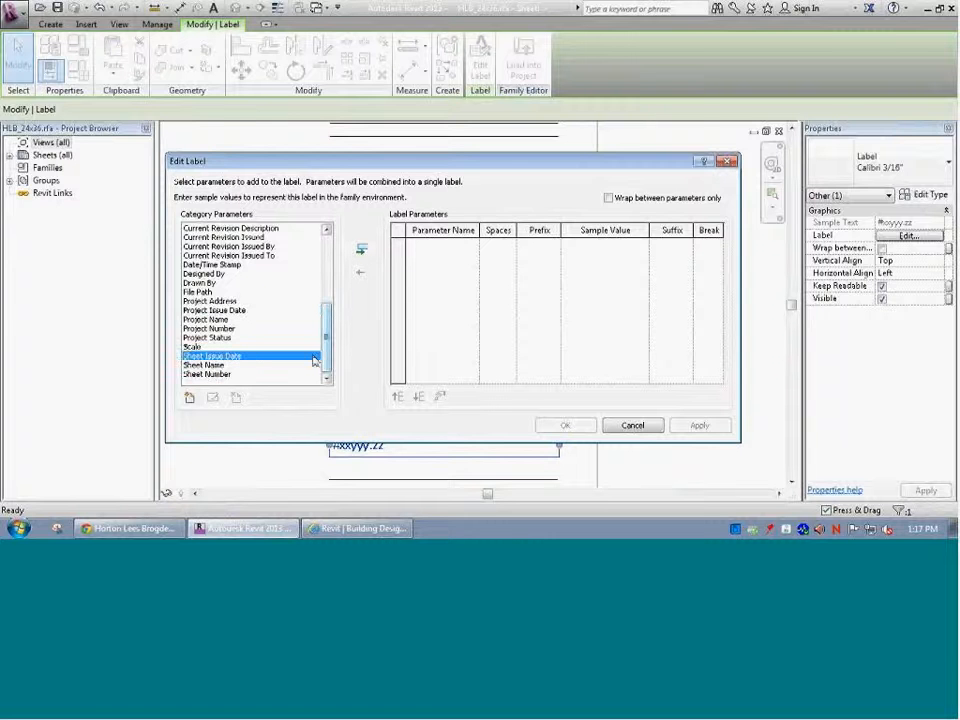
click(217, 311)
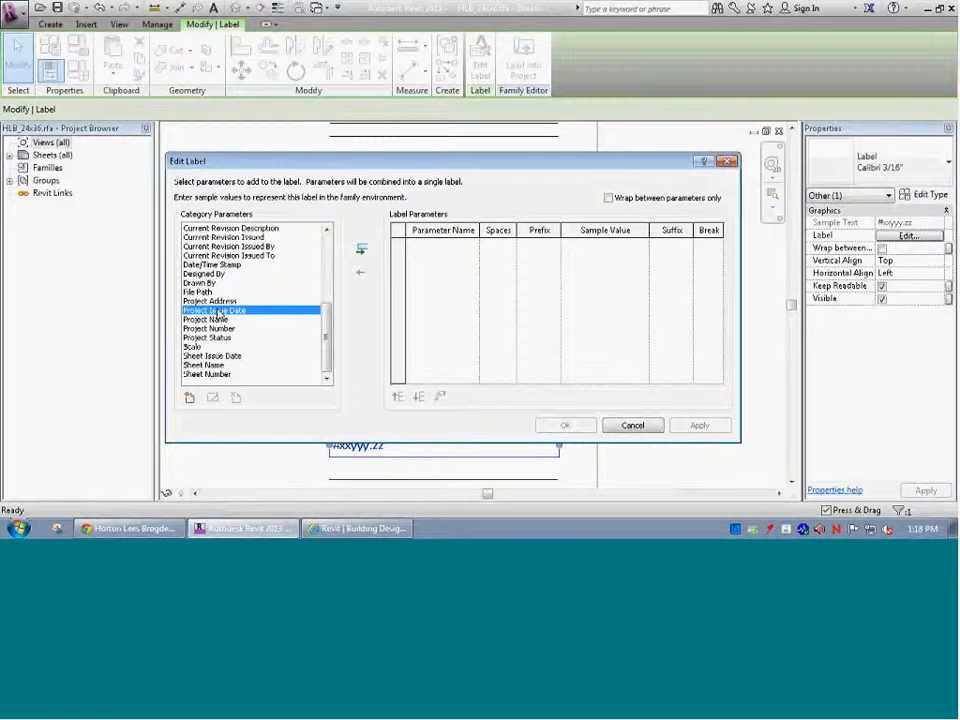
click(212, 356)
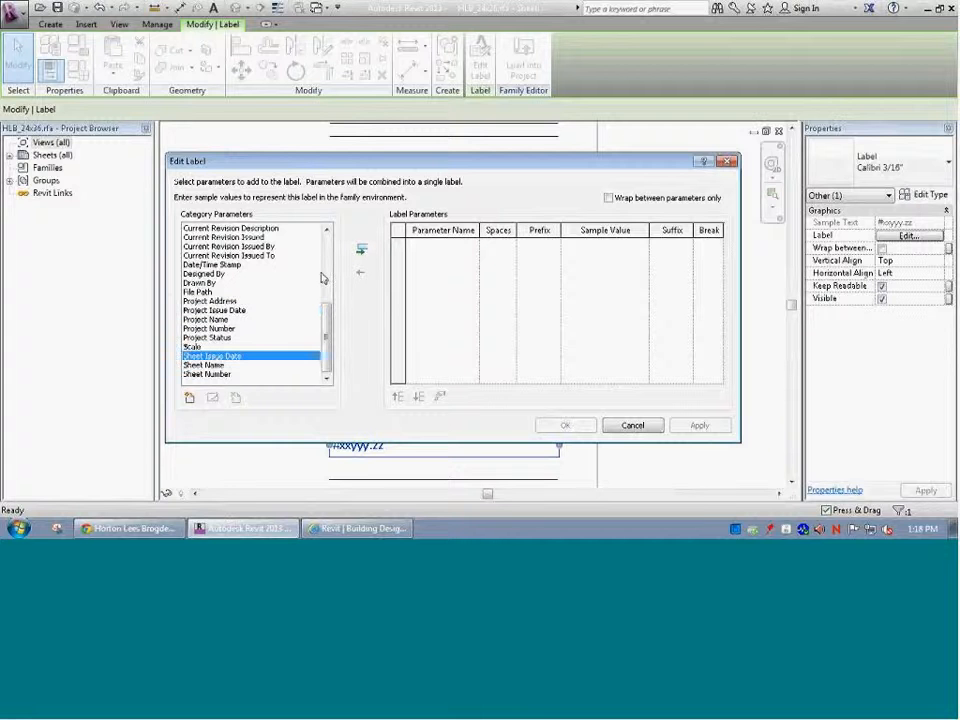
click(361, 249)
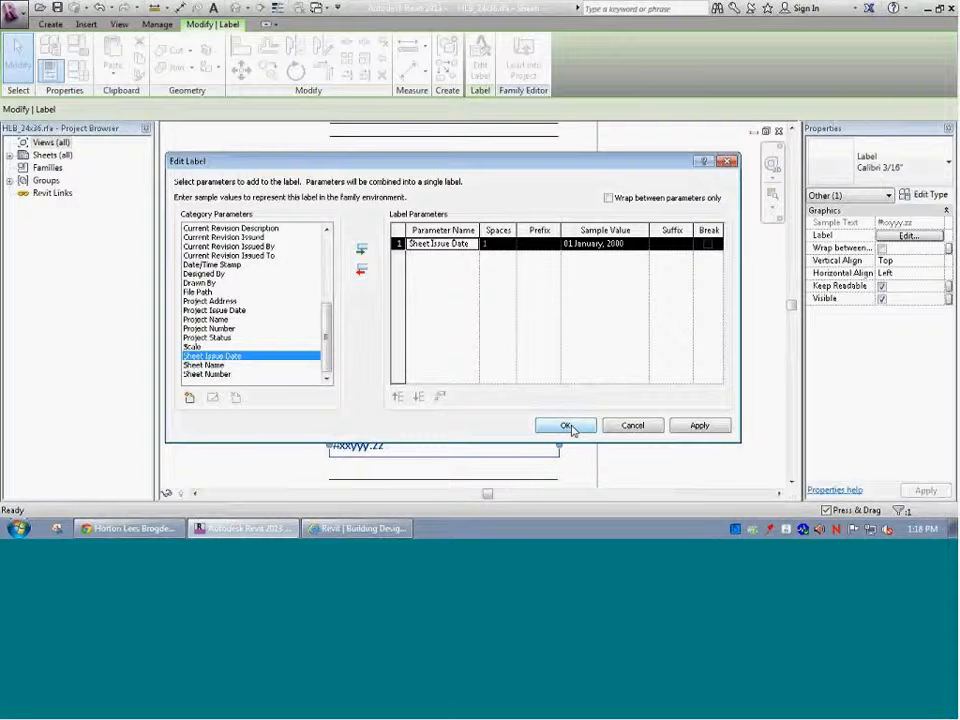
Remove Sheet Issue Date from the DATE ISSUED label's parameters and add it back
click(214, 310)
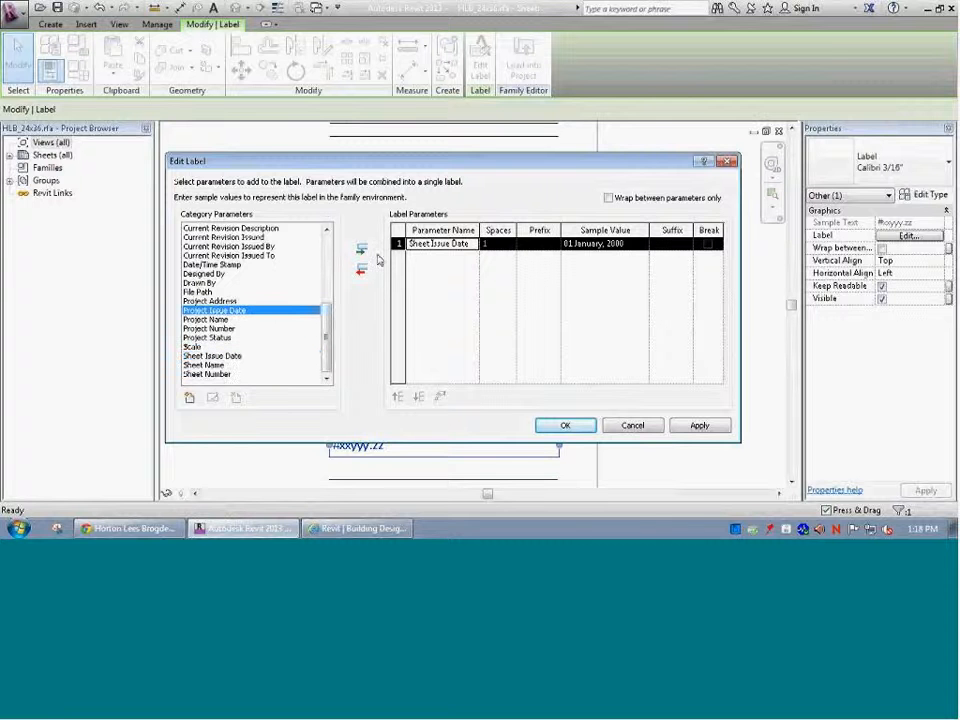
click(361, 269)
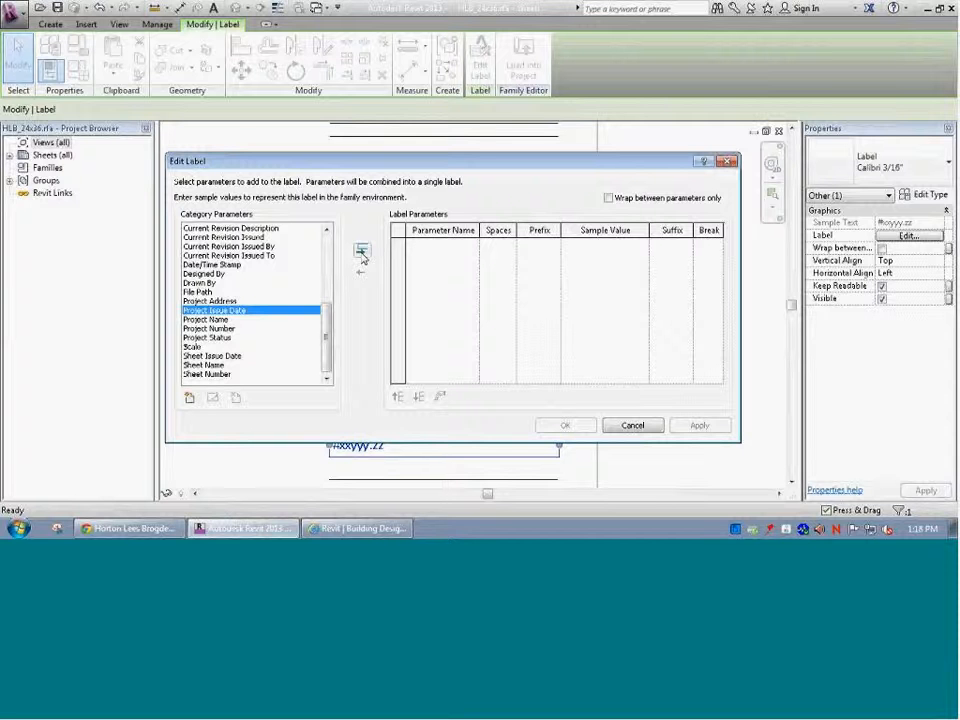
click(211, 356)
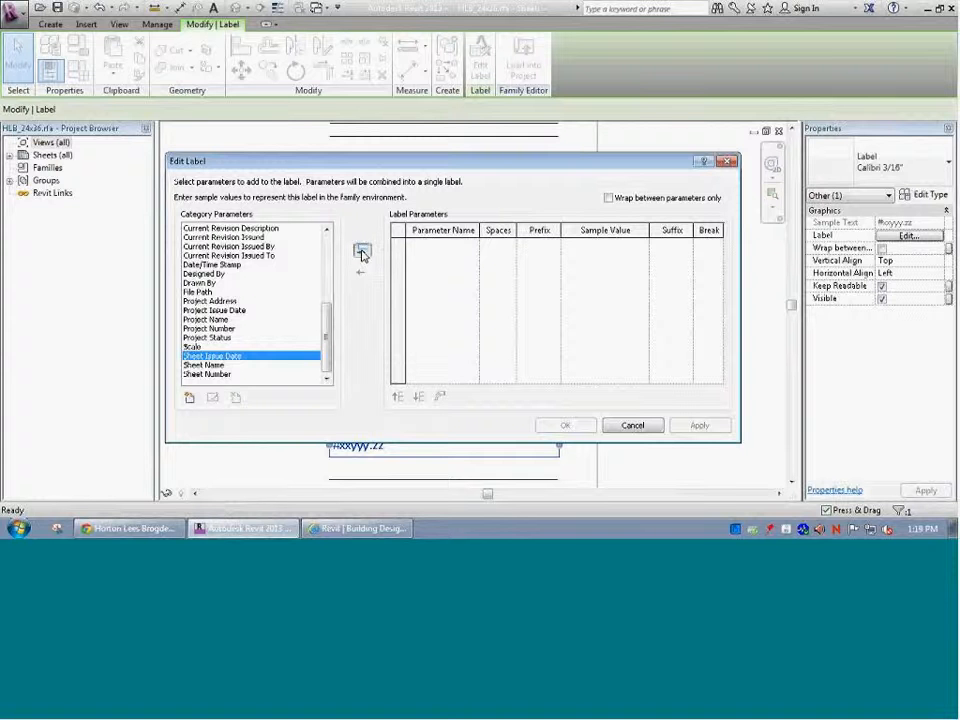
click(362, 252)
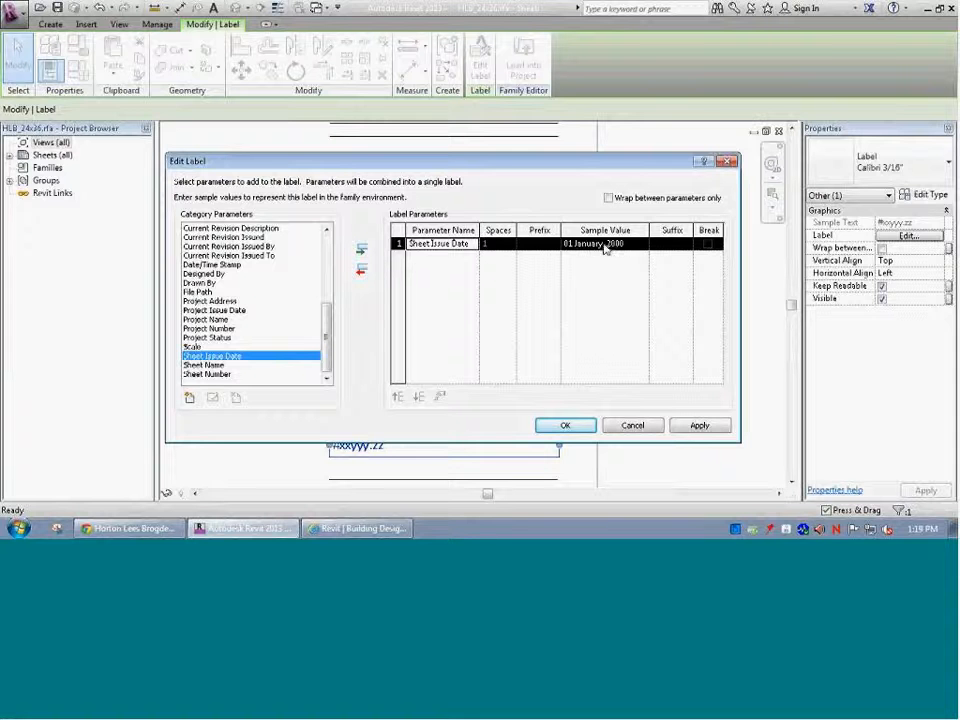
Set the Sheet Issue Date sample value to 01 January 2000, without a comma, and apply the label changes
click(604, 247)
text(,)
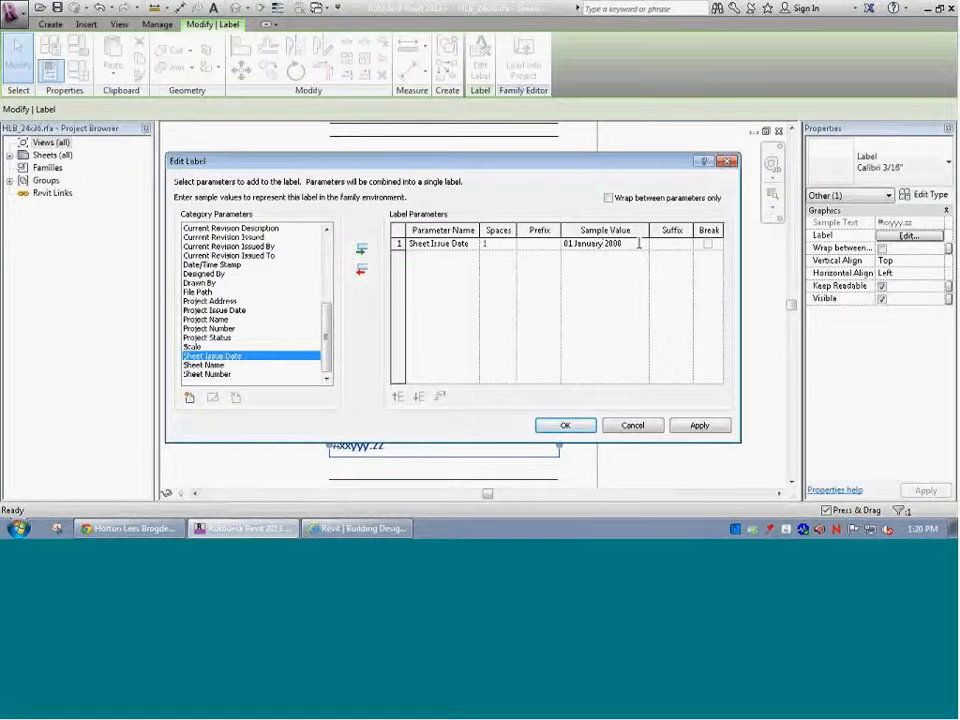
click(565, 426)
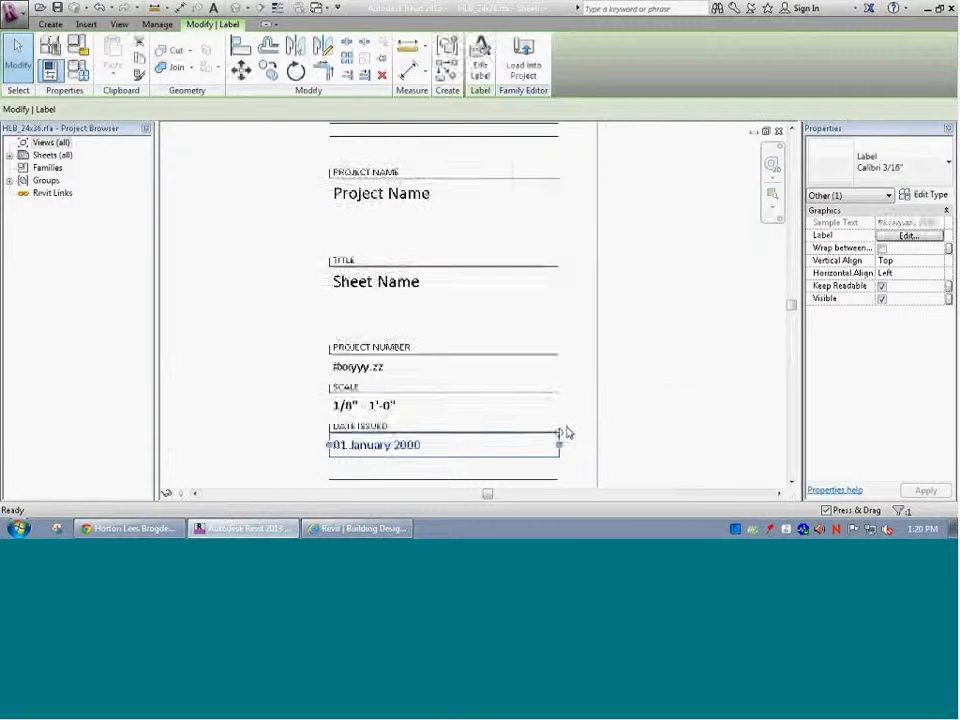
click(630, 380)
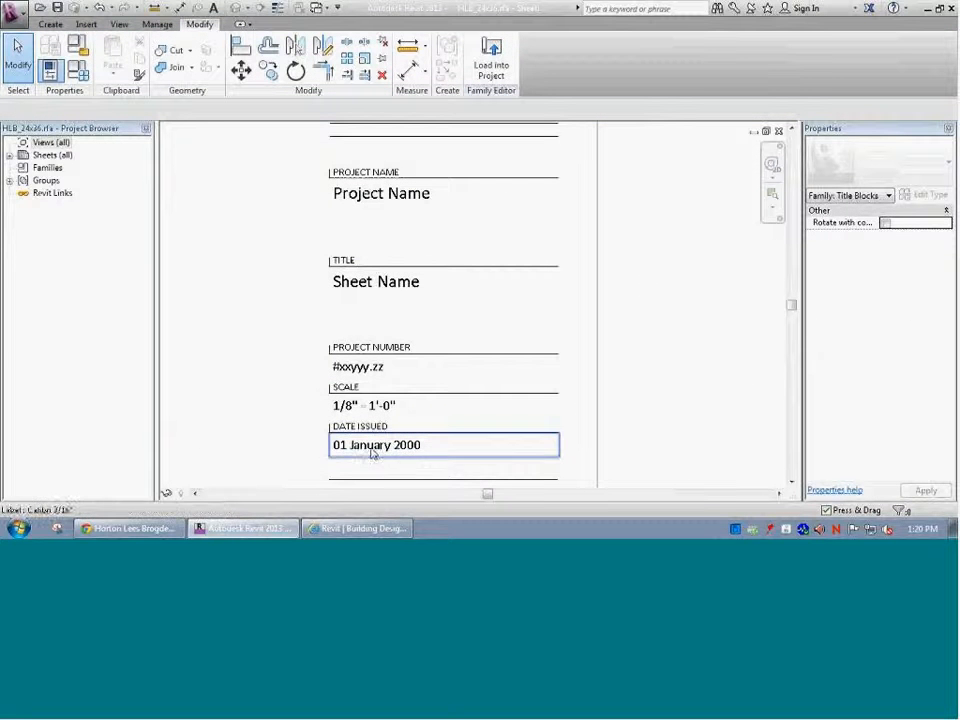
Copy the Sheet Name label from under TITLE into the empty space beneath the DATE ISSUED section
scroll(306, 432, down, 5)
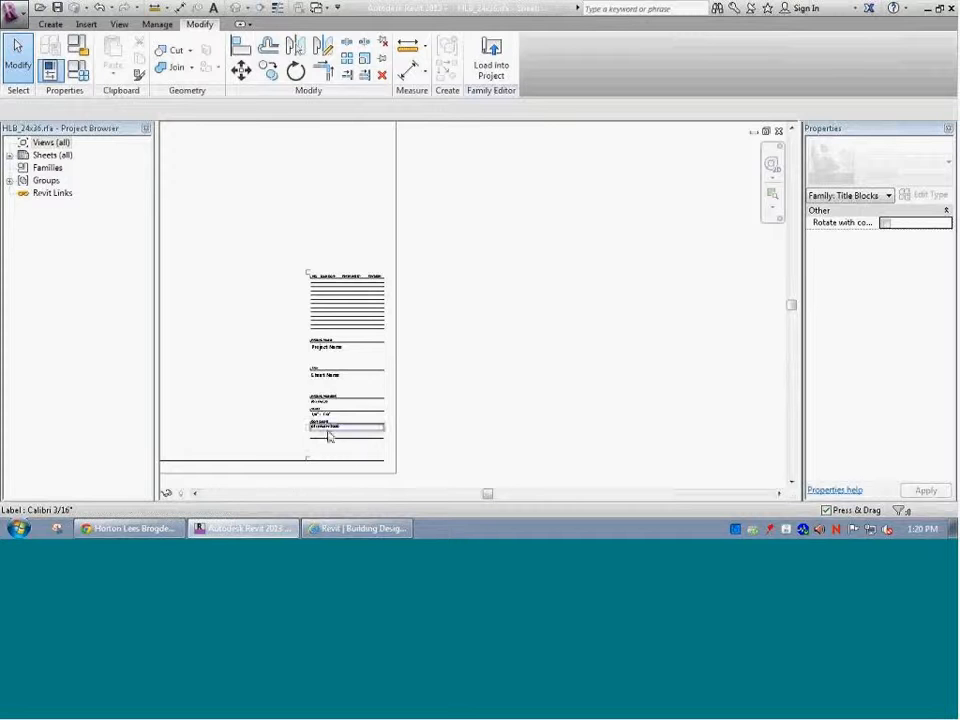
scroll(370, 436, up, 3)
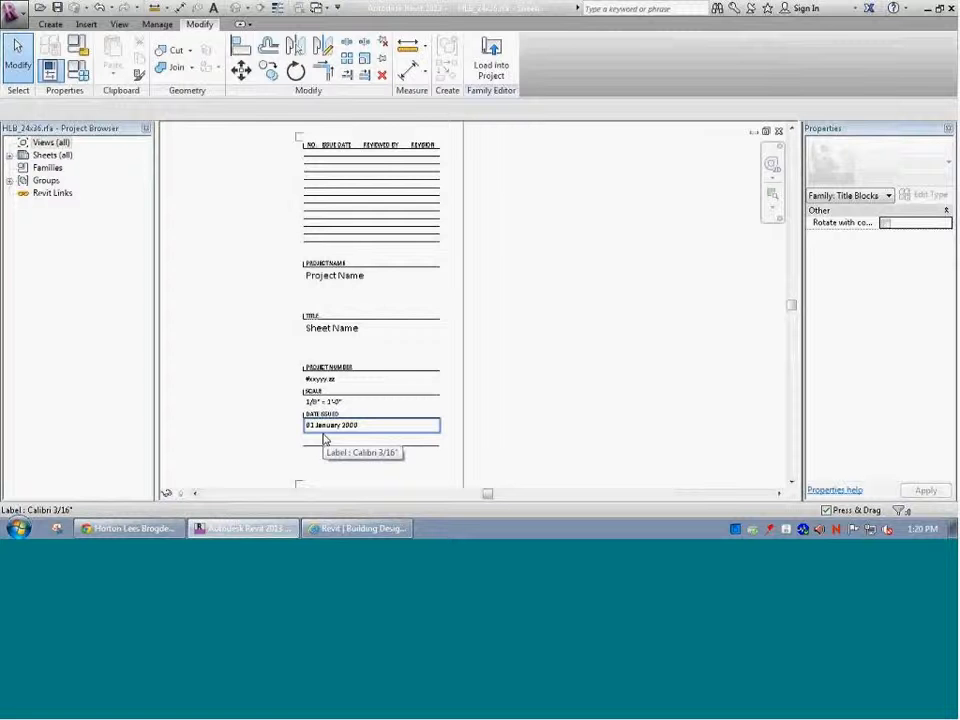
scroll(371, 270, up, 1)
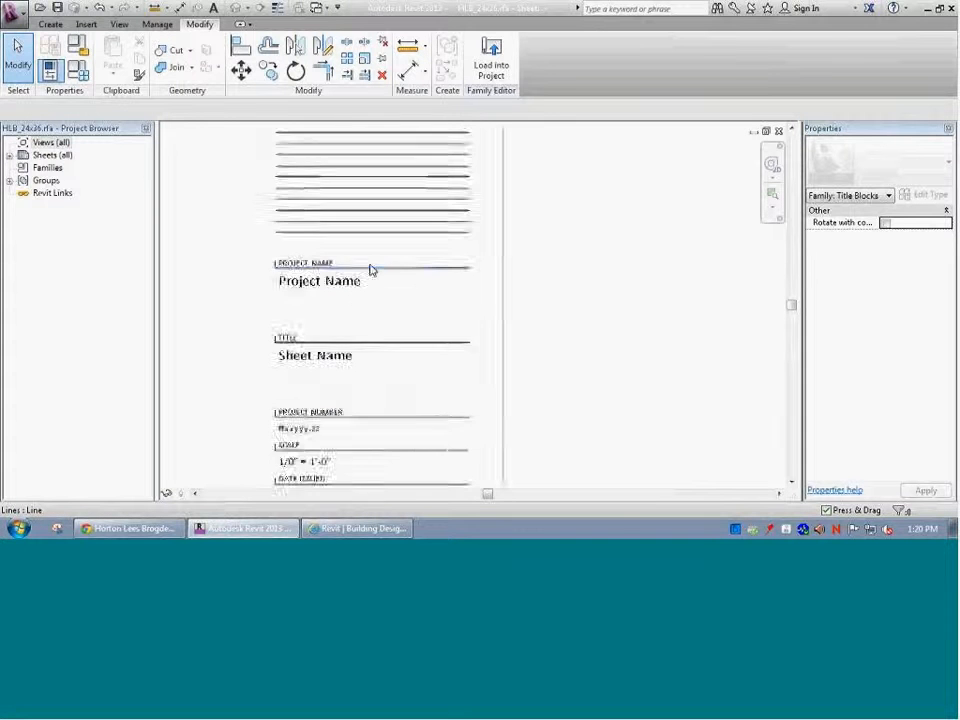
scroll(371, 270, down, 5)
scroll(375, 272, down, 1)
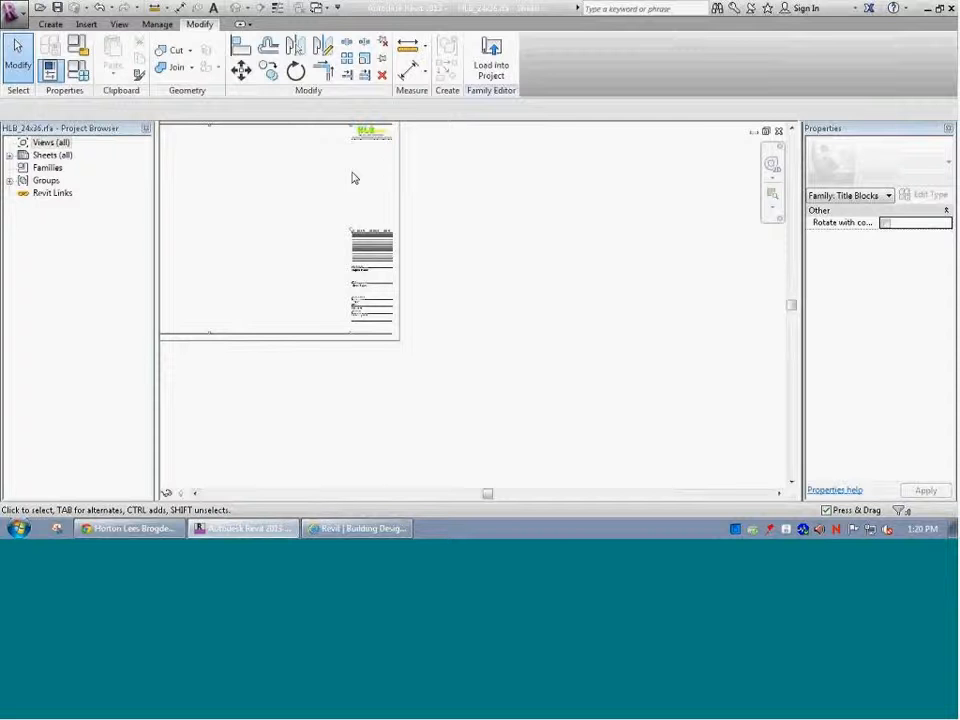
scroll(370, 334, up, 3)
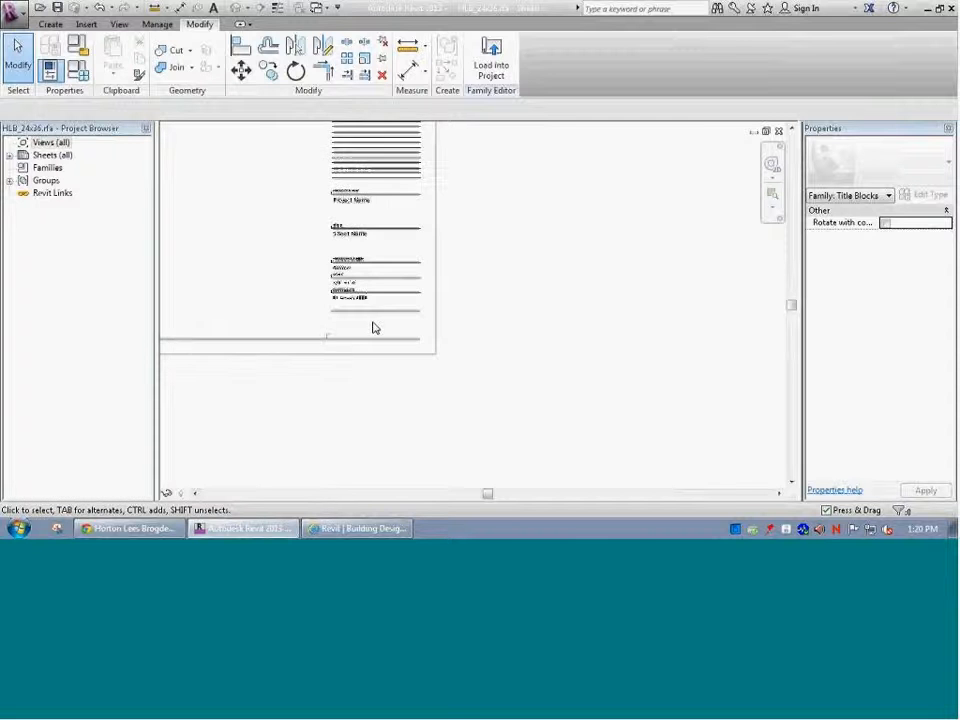
scroll(372, 327, up, 1)
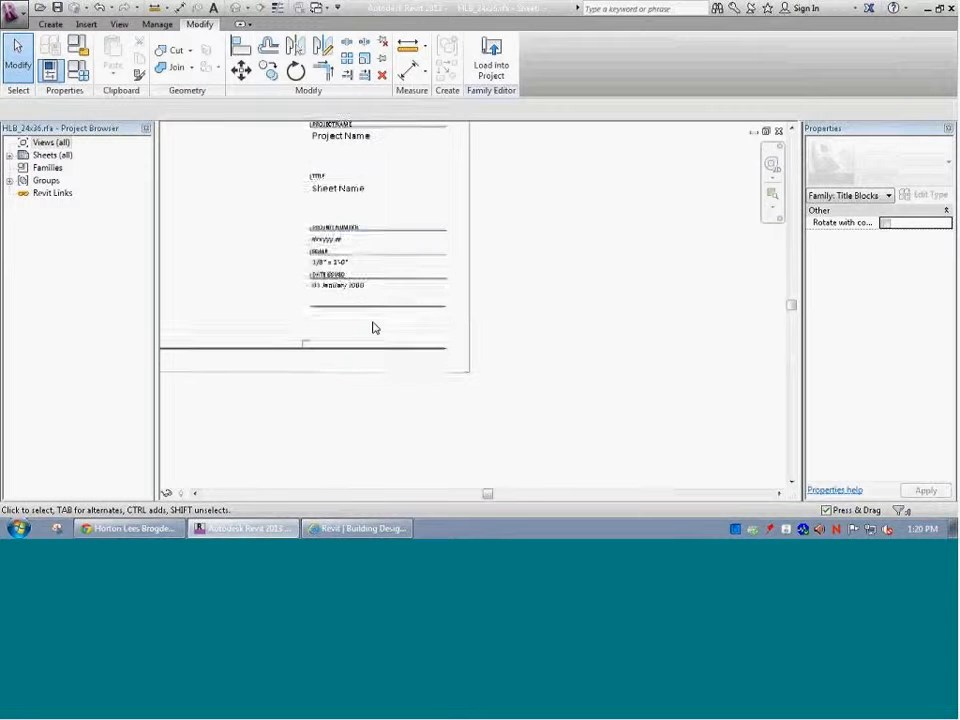
click(321, 195)
key(m)
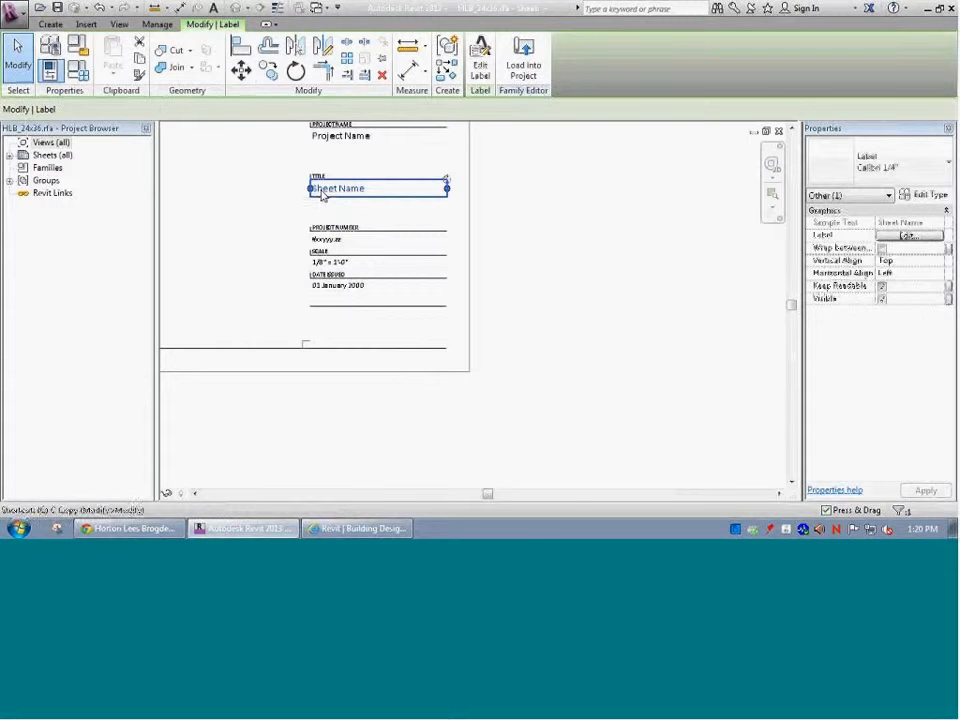
key(v)
click(328, 193)
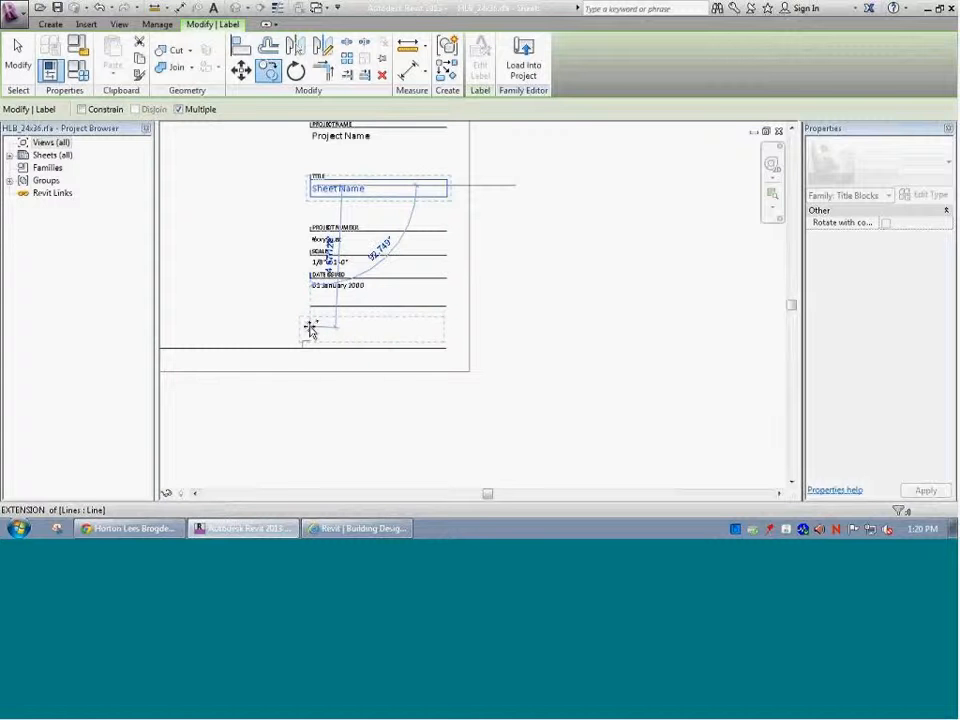
click(309, 330)
key(Escape)
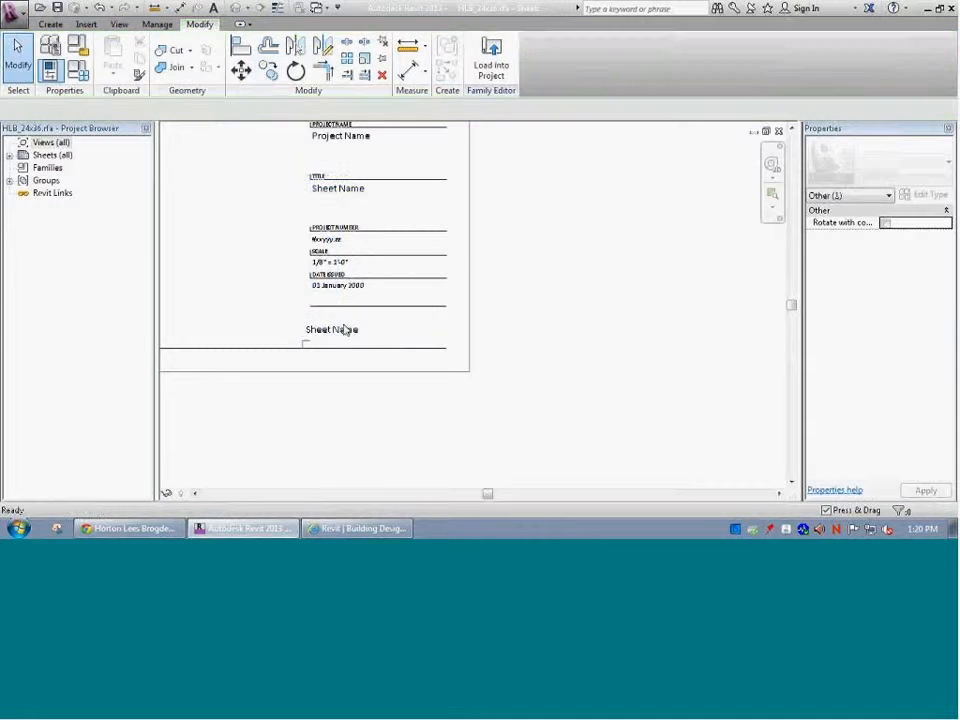
Nudge the copied Sheet Name label to the right and shorten its box to end within the title block lines
click(345, 332)
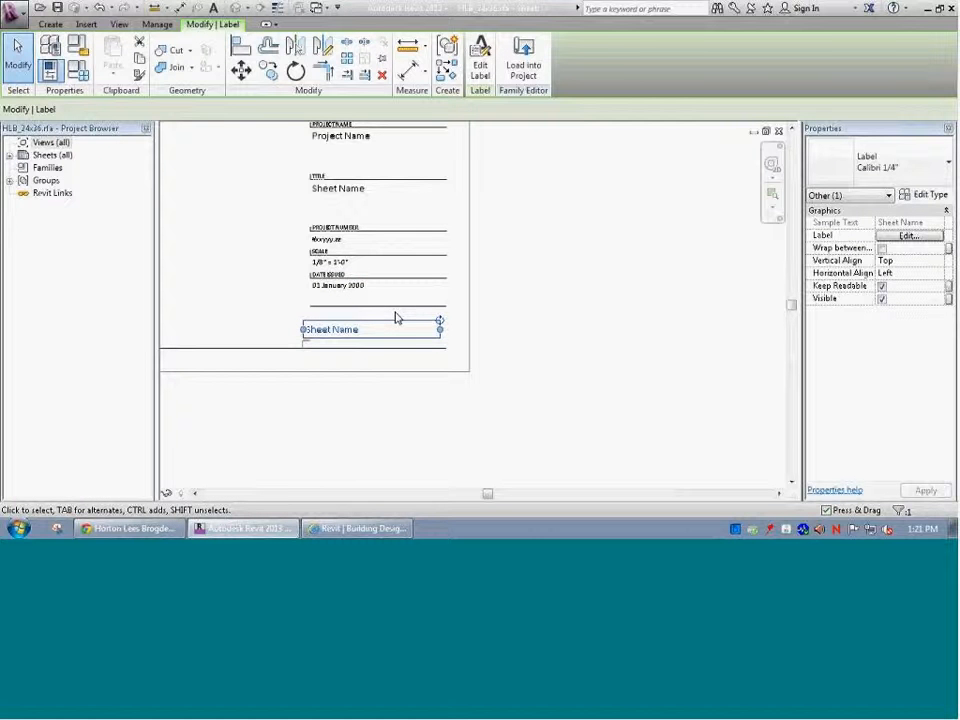
key(Right)
key(Right)
key(Right)
key(Right)
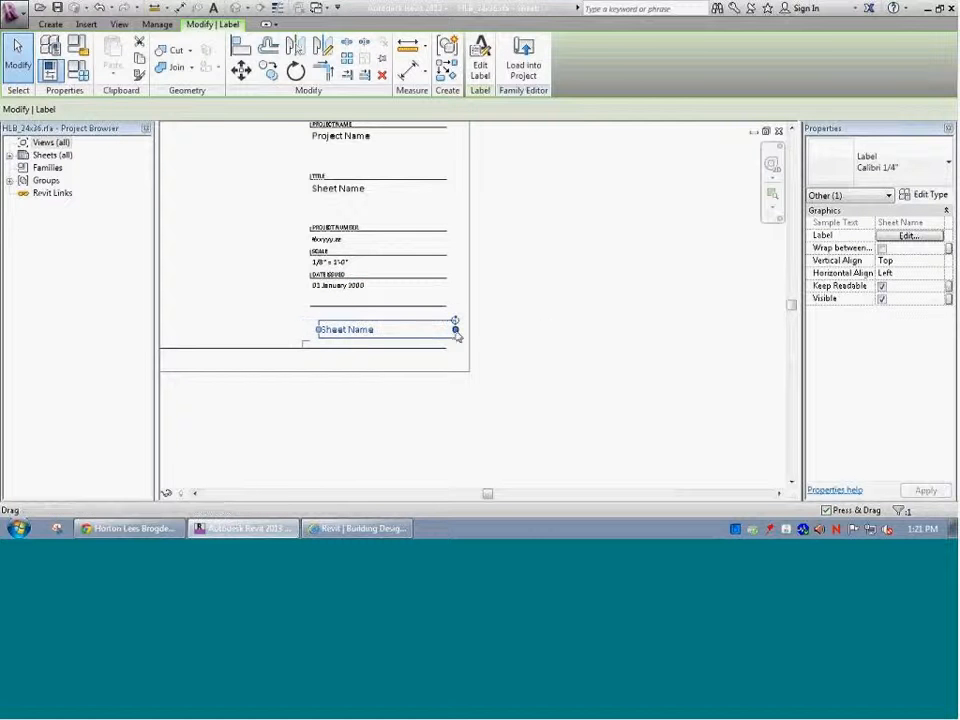
mouse_move(455, 333)
mouse_down()
mouse_move(431, 332)
mouse_move(439, 334)
mouse_up()
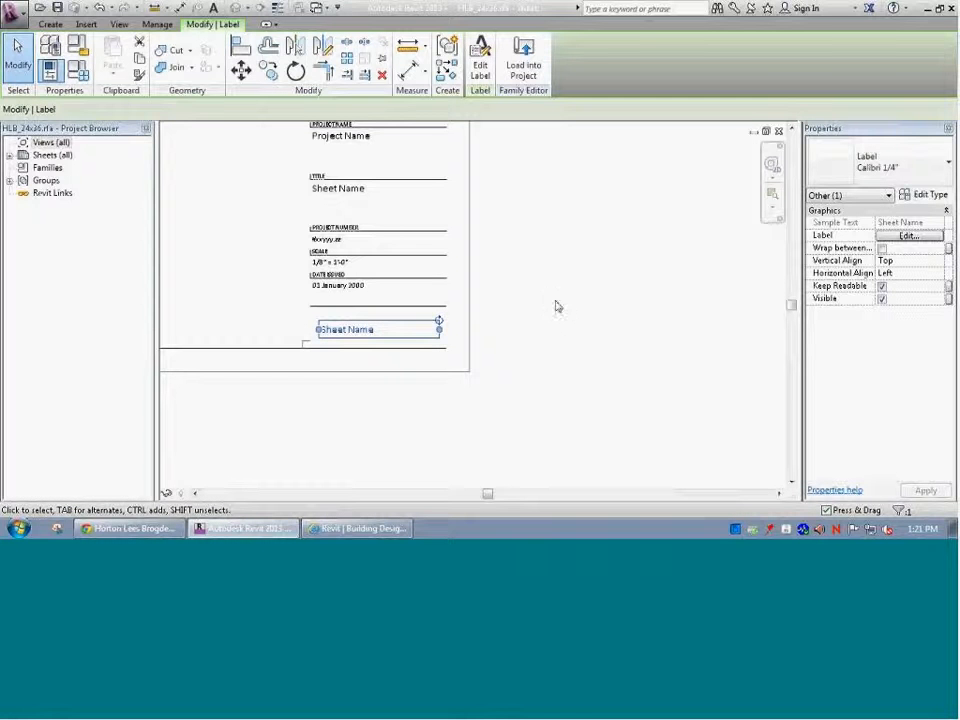
Duplicate the copied label's type as Calibri 5/8" and set its text size to 5/8"
click(924, 196)
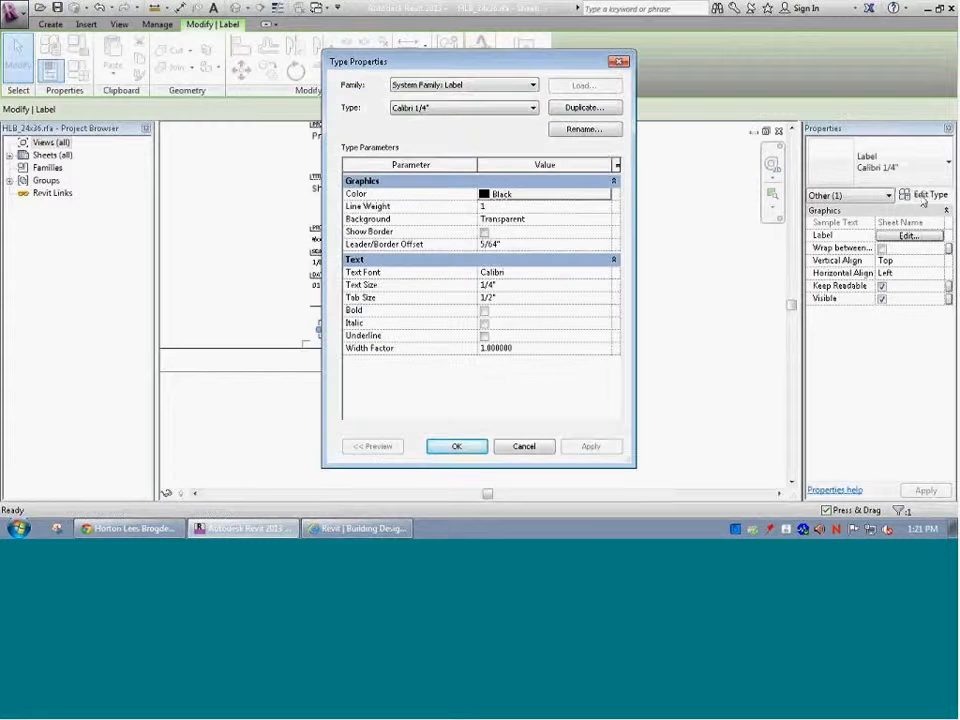
click(600, 108)
drag(461, 255, 486, 256)
text(5/8")
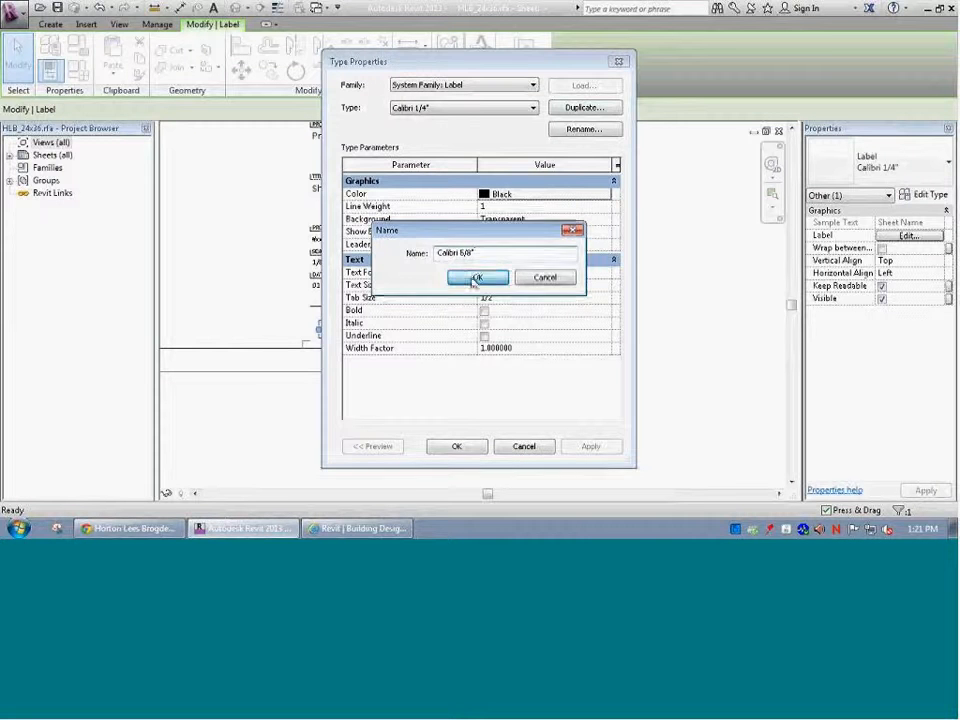
click(477, 277)
click(489, 285)
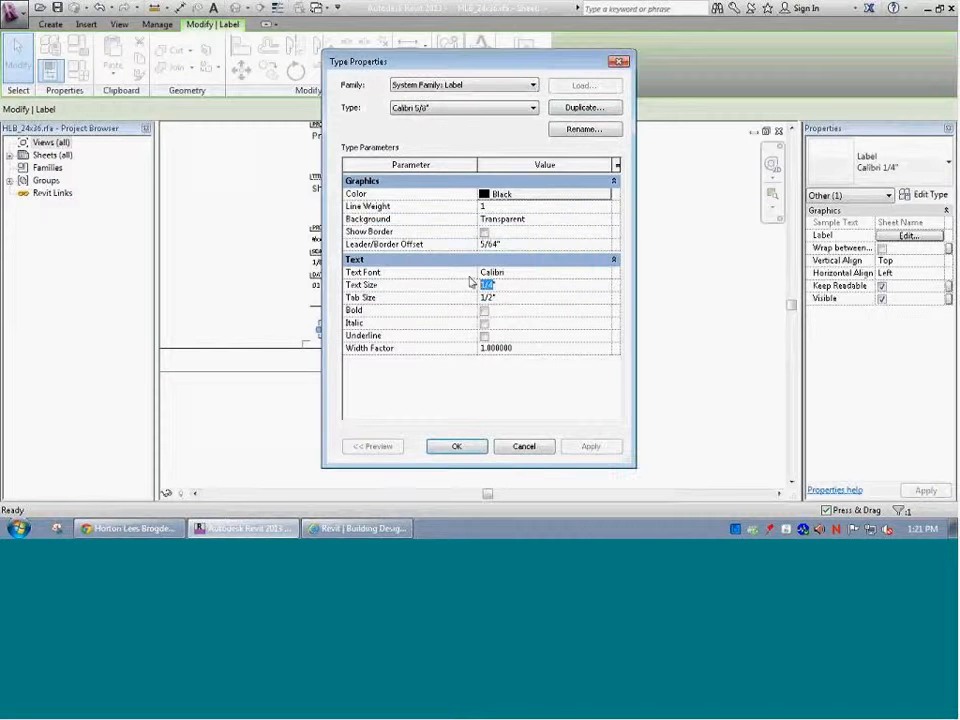
text(5/8)
click(450, 449)
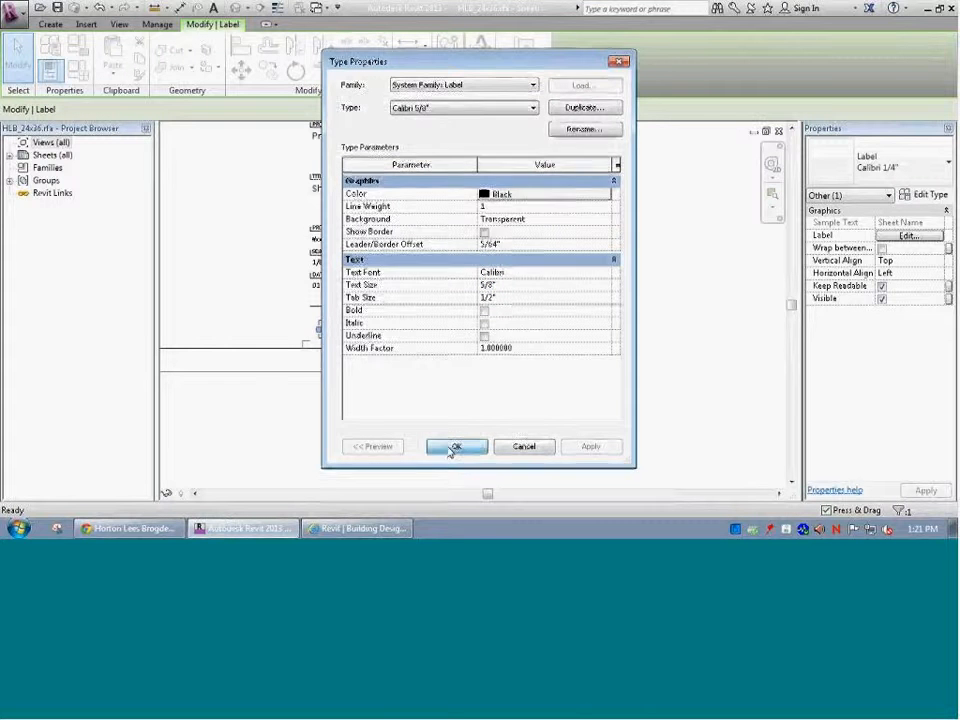
click(469, 371)
Change the sample value of the large label beneath the DATE ISSUED section to RCP-1A and apply it
click(381, 341)
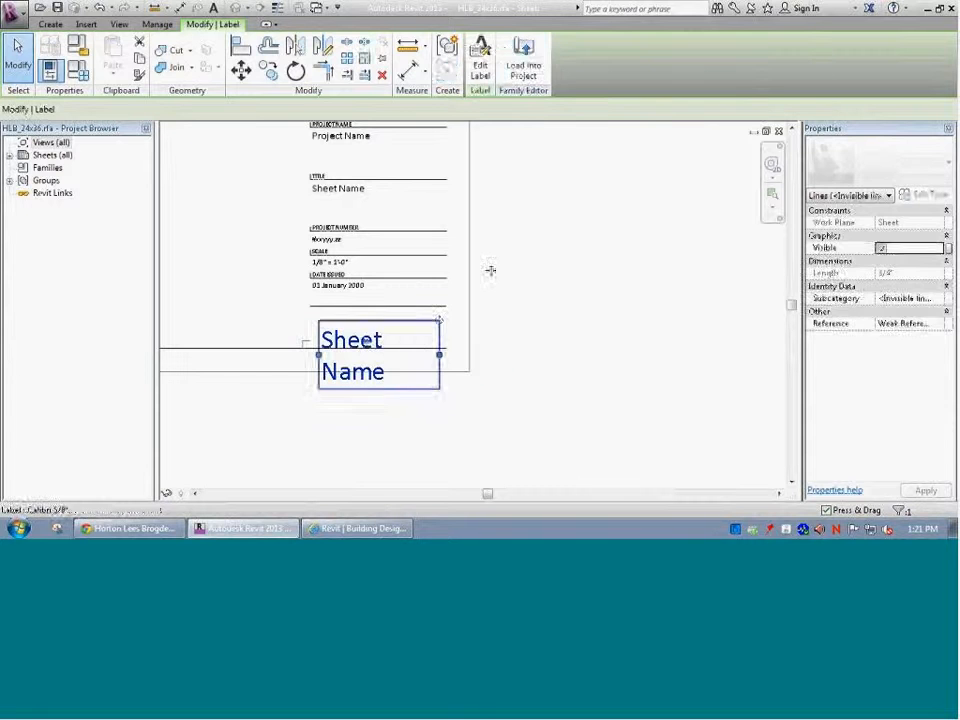
click(481, 62)
click(586, 243)
double_click(586, 243)
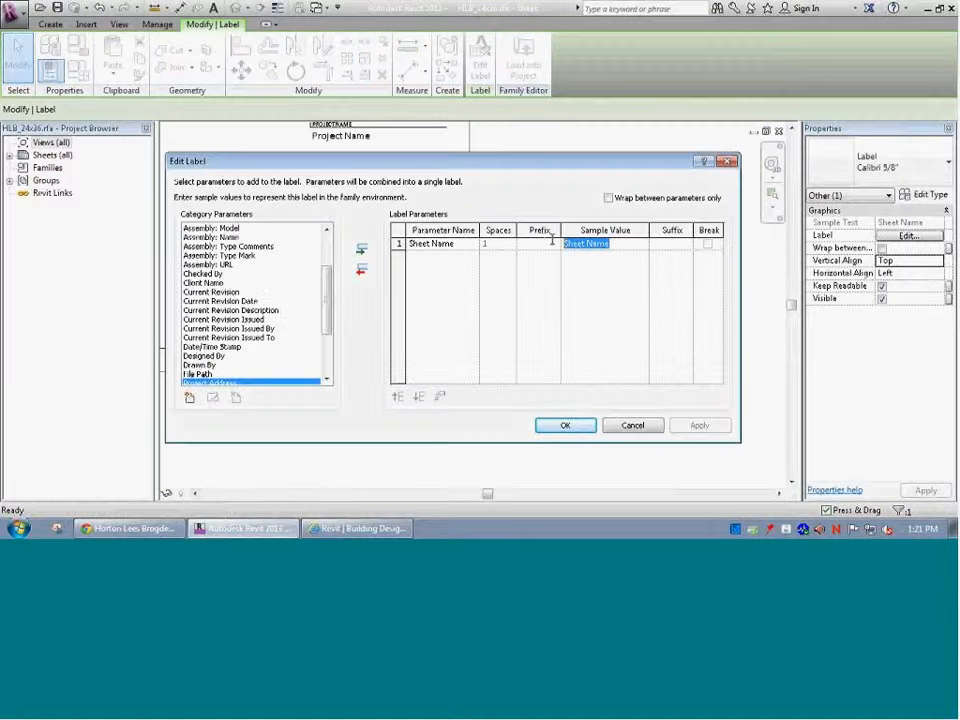
text(rc)
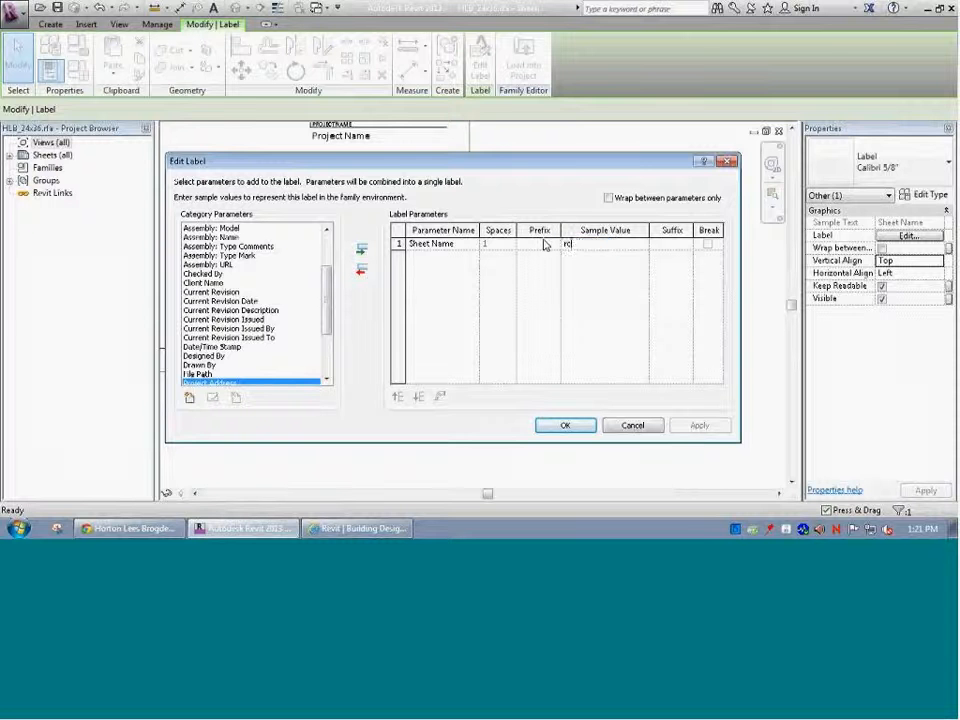
text(p-1s)
key(BackSpace)
key(BackSpace)
key(BackSpace)
key(BackSpace)
text(P-1A)
click(565, 426)
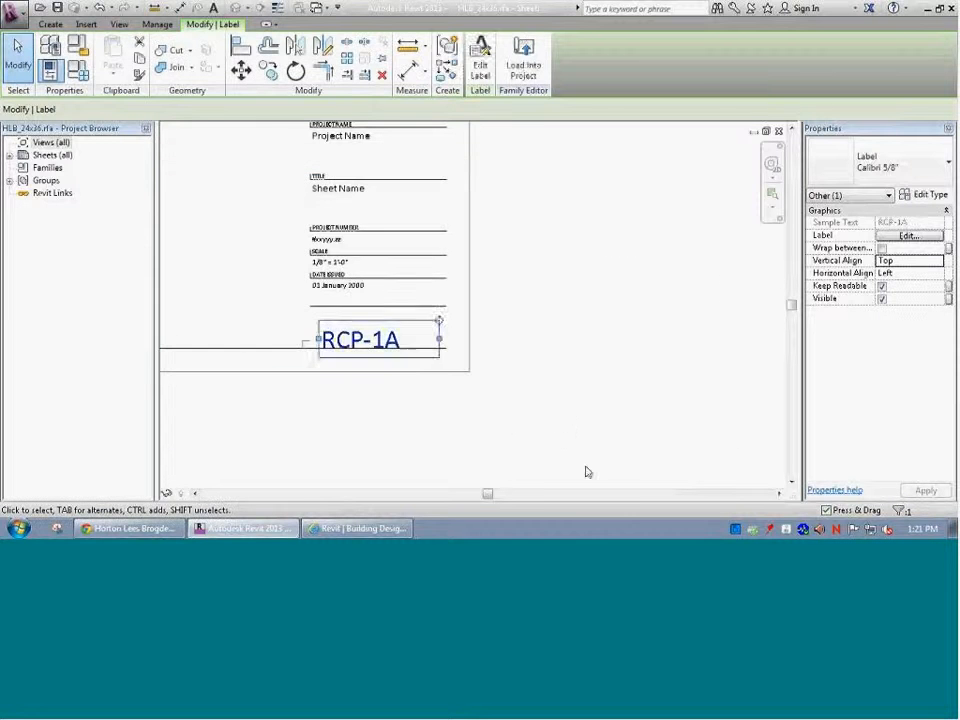
Set the RCP-1A label's vertical alignment to Middle and its horizontal alignment to Center
click(548, 423)
click(372, 338)
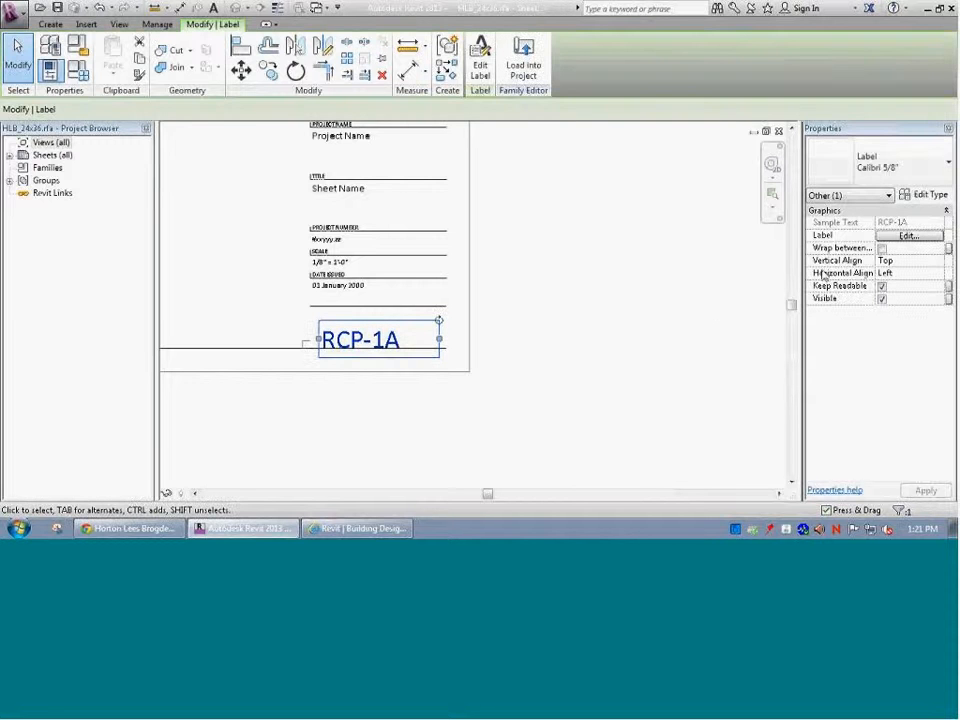
click(940, 262)
click(930, 283)
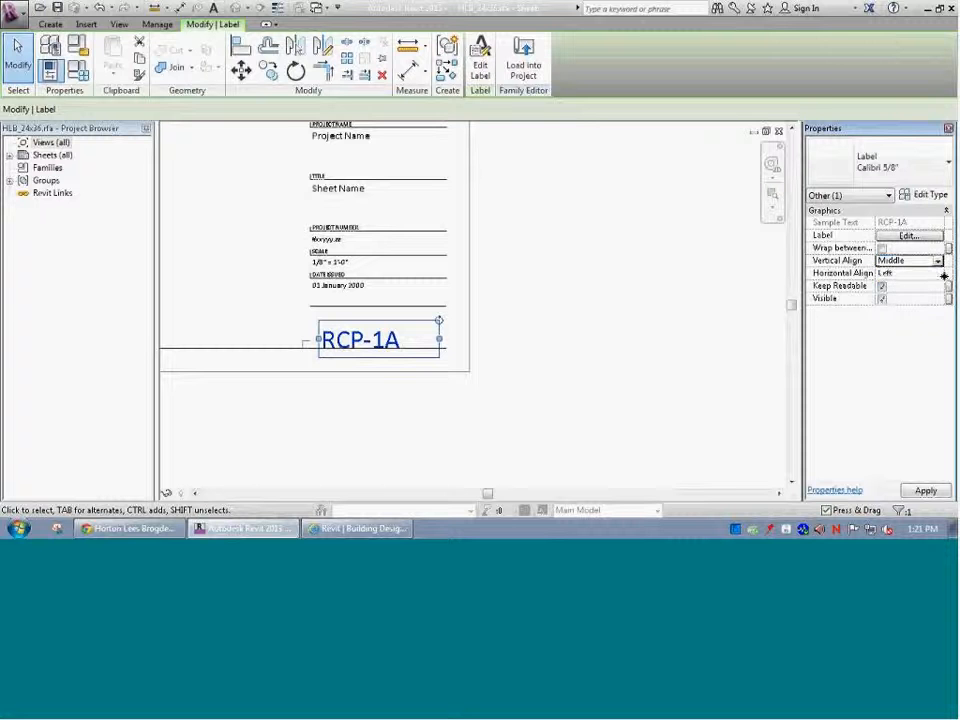
click(938, 274)
click(880, 294)
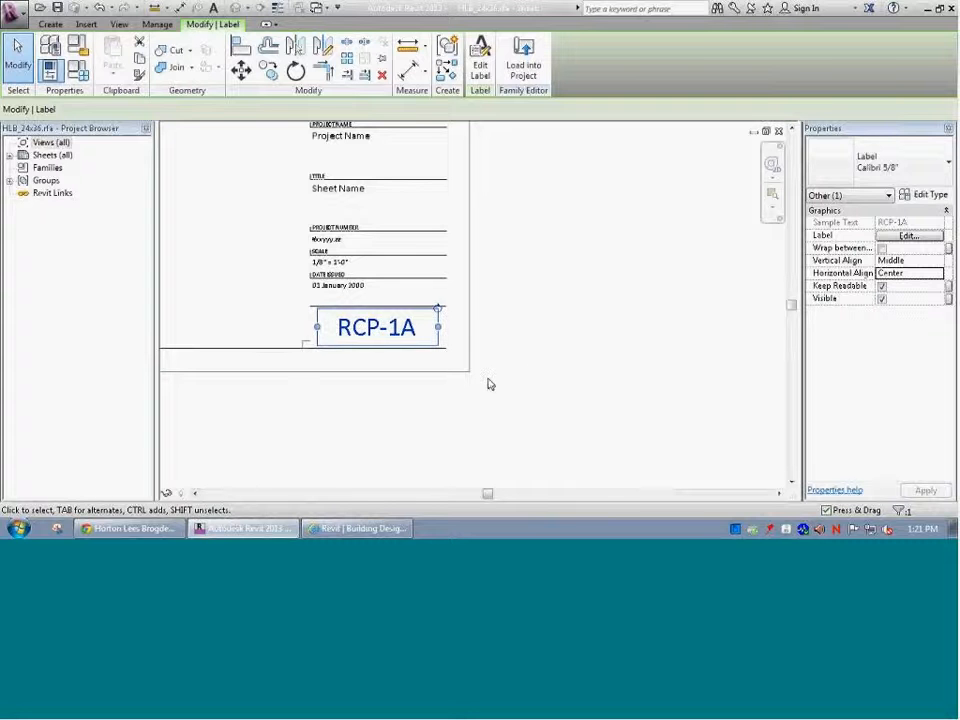
Stretch the RCP-1A label's box to span the title block lines and check its fit between them up close
drag(317, 328, 311, 329)
click(517, 340)
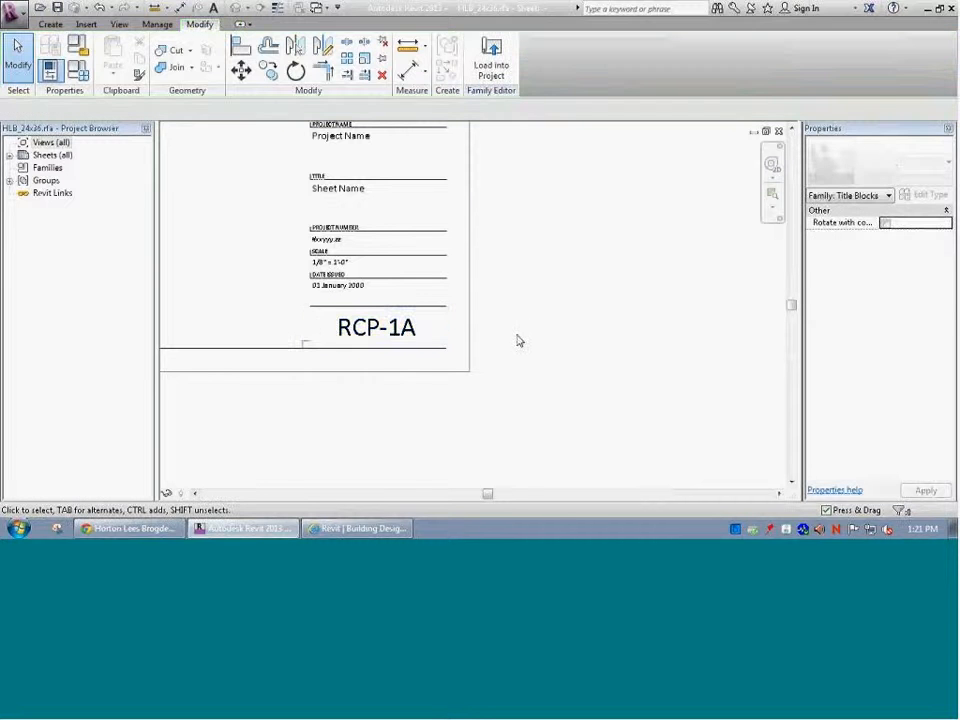
click(394, 345)
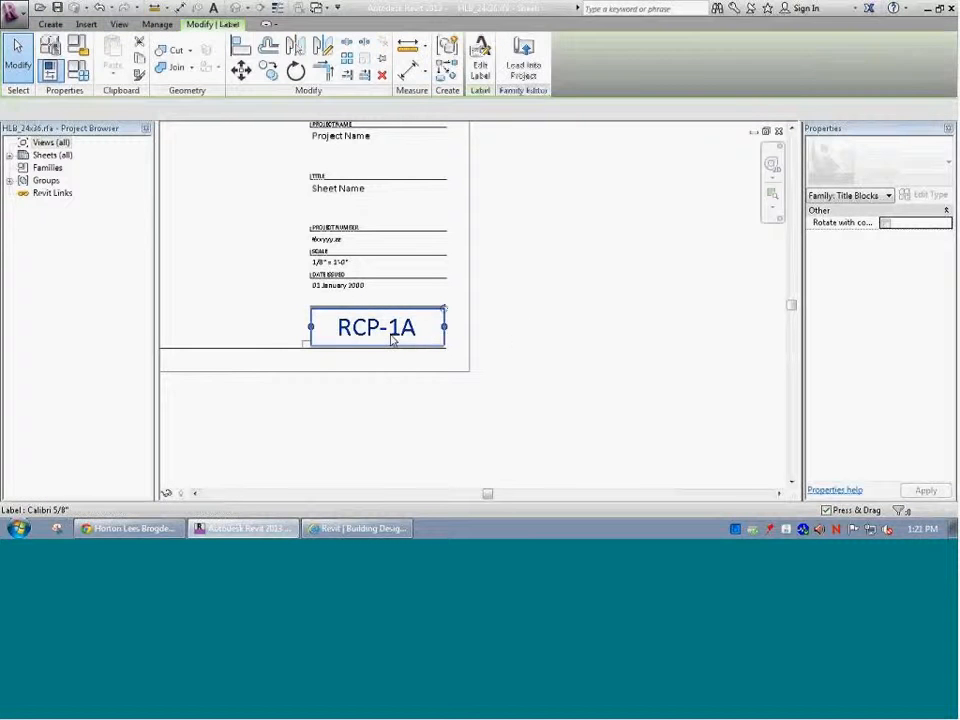
scroll(373, 366, up, 5)
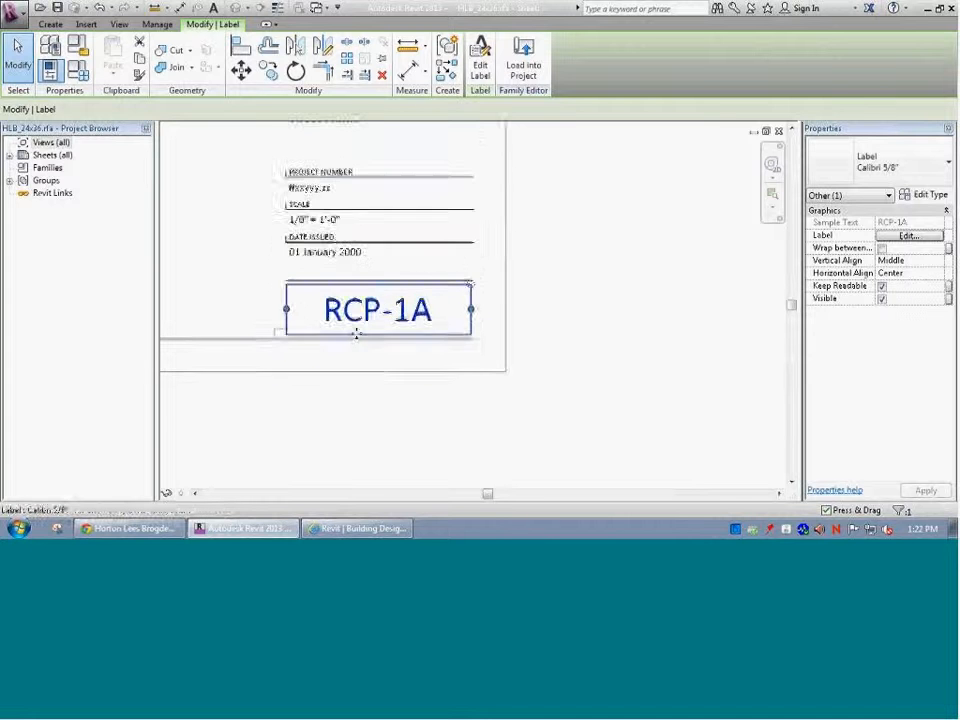
scroll(307, 284, up, 3)
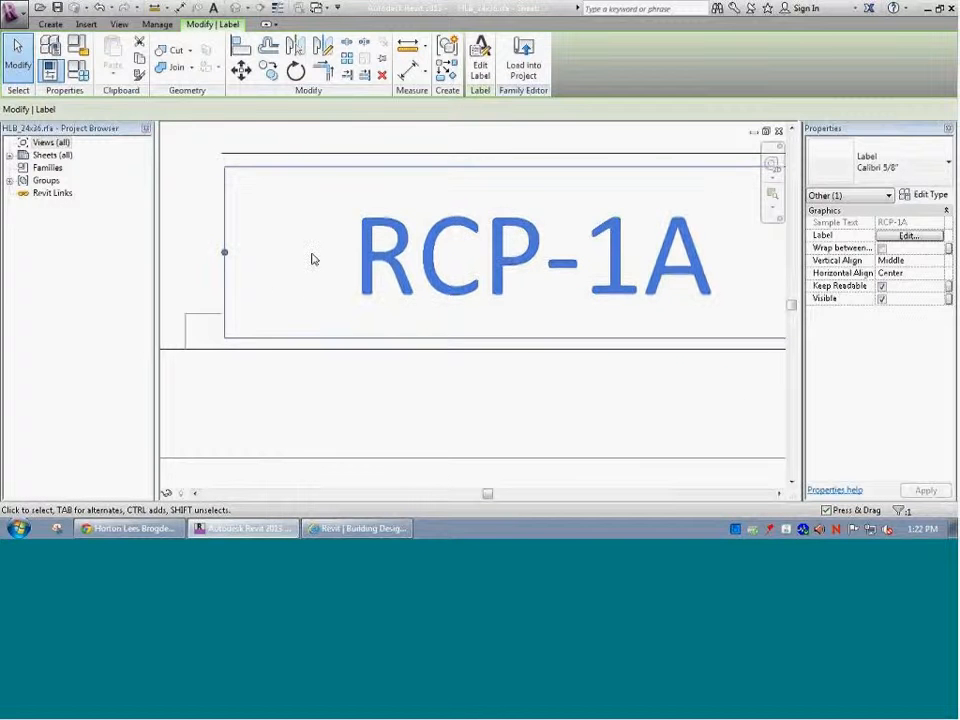
scroll(291, 264, up, 2)
scroll(291, 264, down, 5)
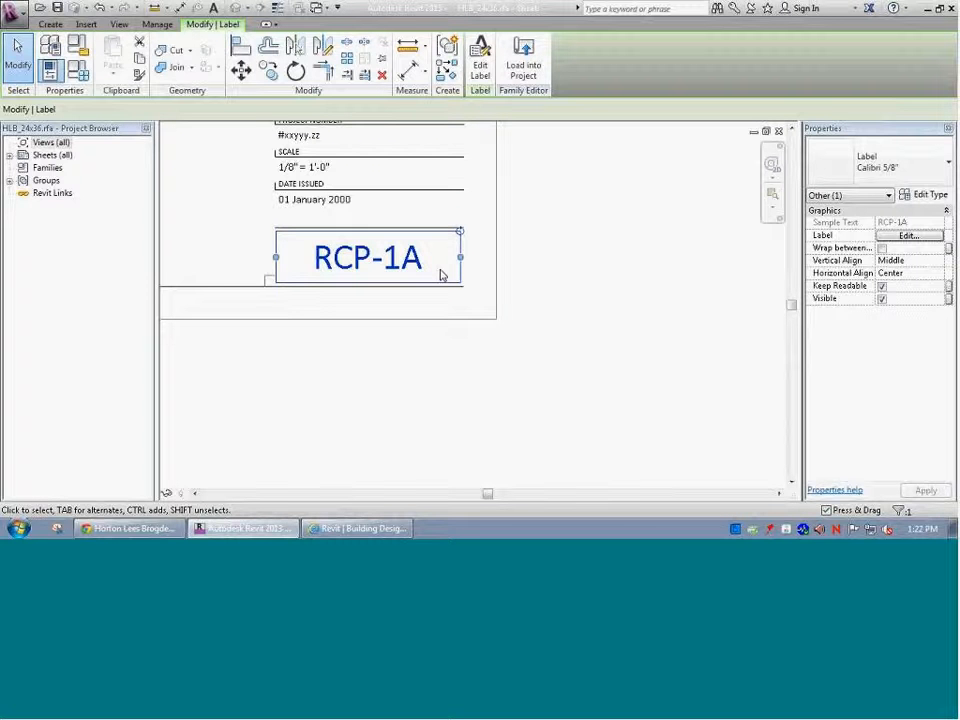
click(553, 231)
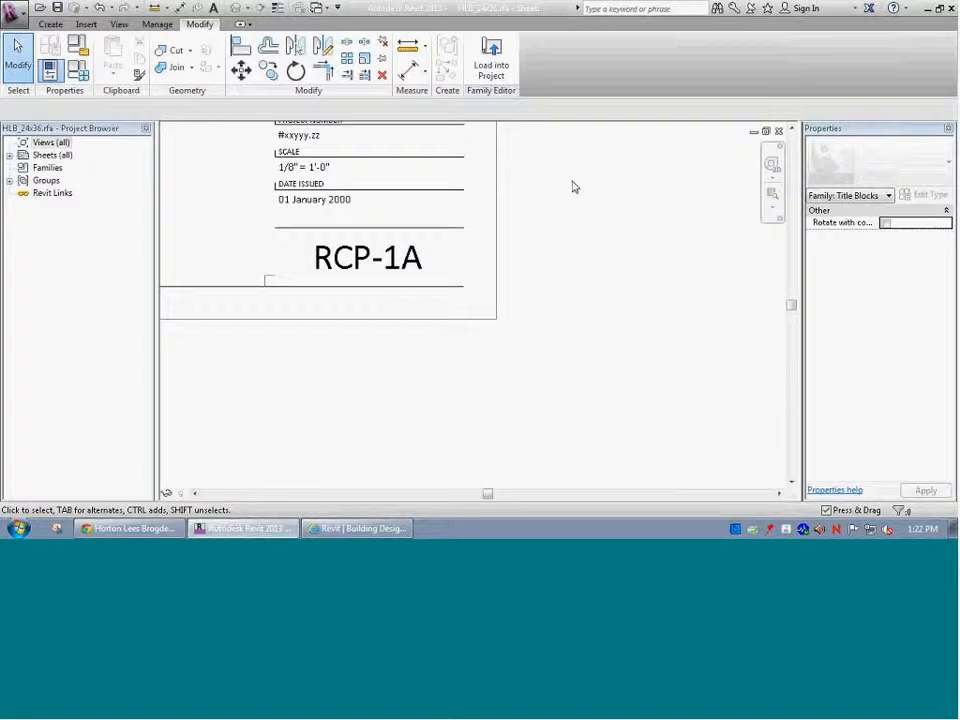
Copy the Project Name label from the PROJECT NAME section into the empty space below the HLB logo
key(z)
key(f)
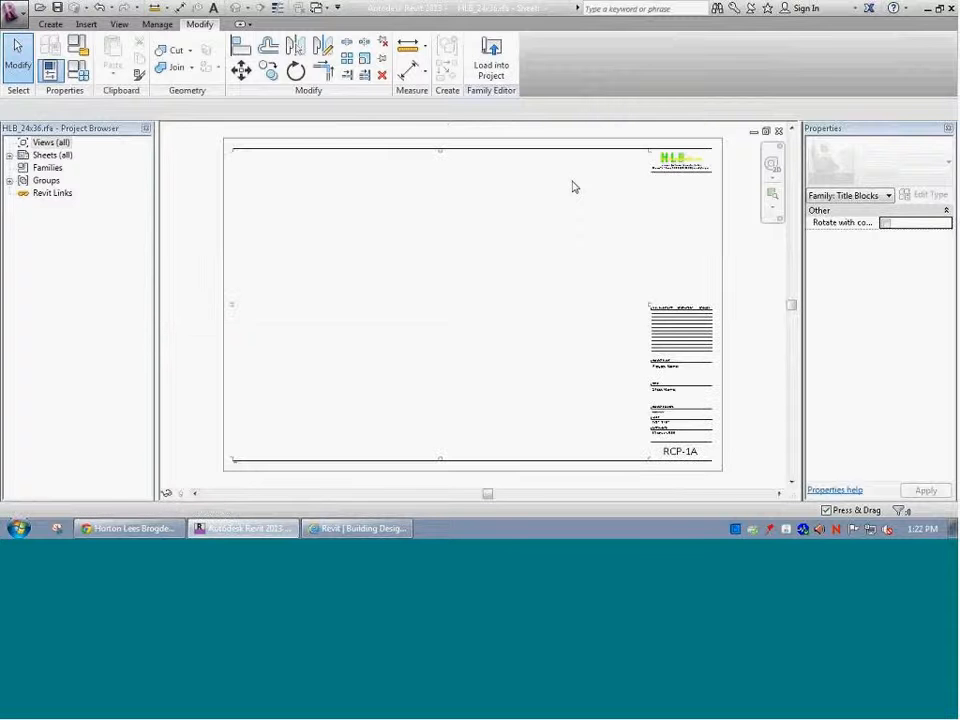
click(659, 374)
key(m)
key(v)
click(658, 368)
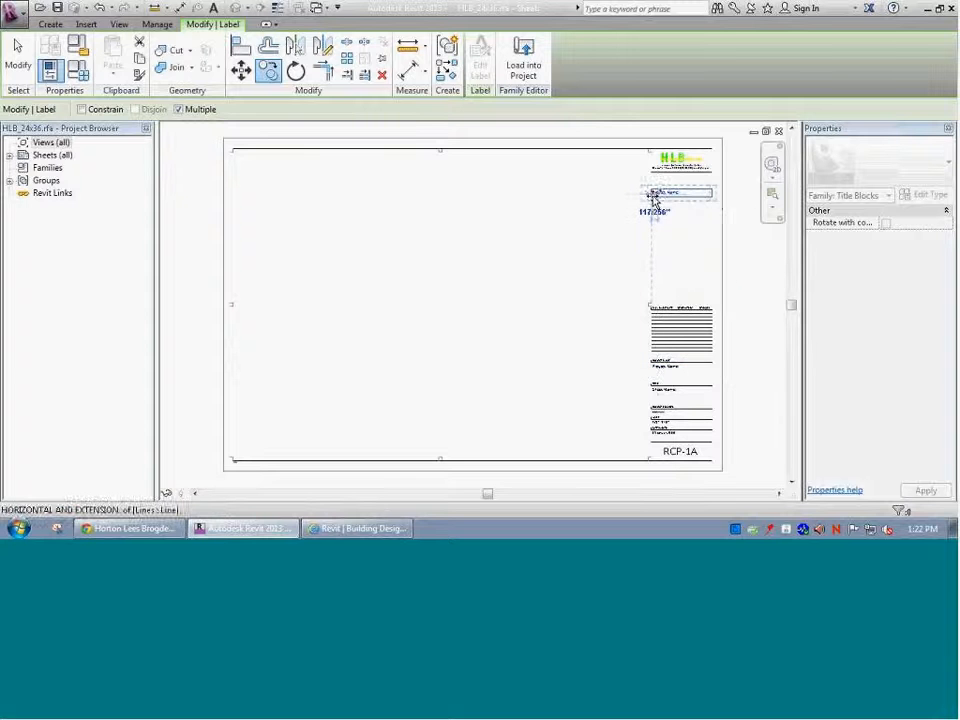
click(654, 196)
Duplicate the type of the Project Name label below the logo as Calibri 1/2" and set its text size to 1/2"
scroll(680, 203, up, 2)
scroll(680, 203, up, 2)
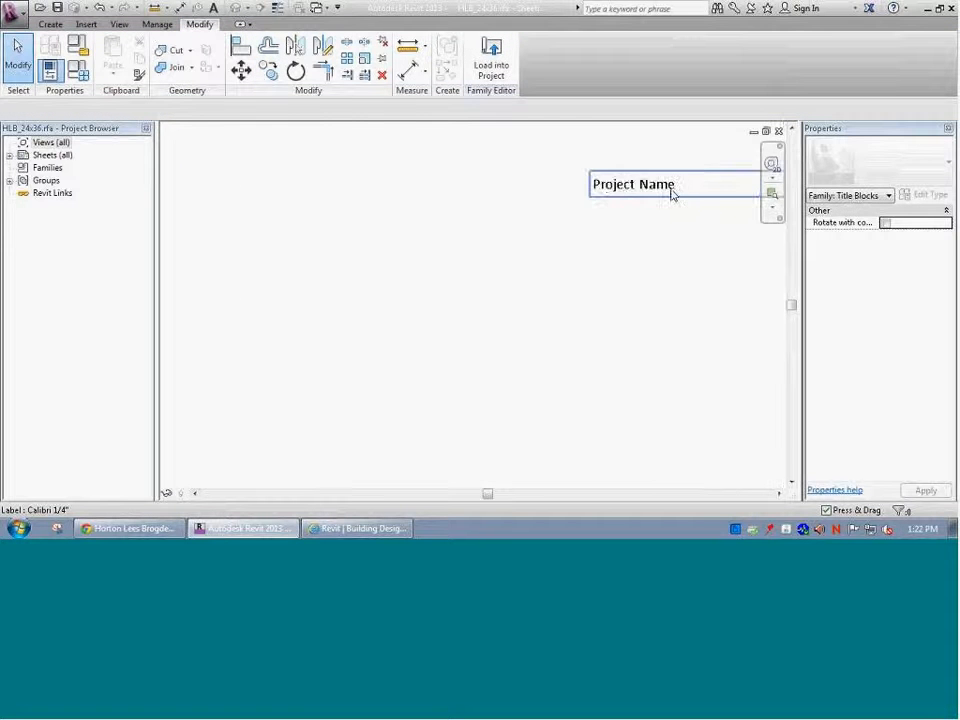
click(669, 186)
scroll(668, 188, down, 2)
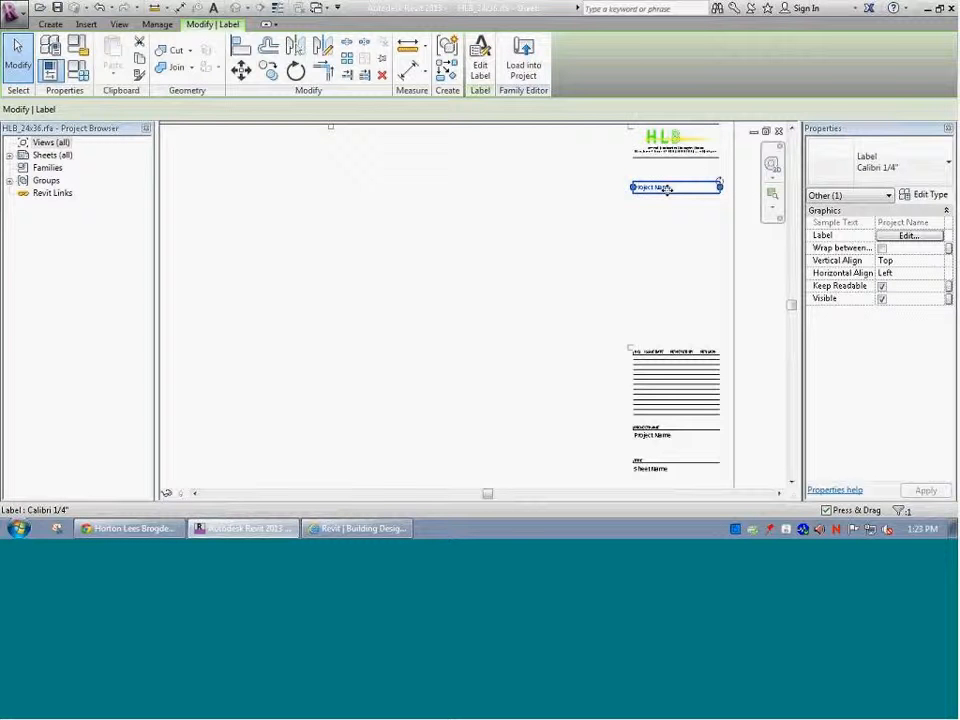
click(933, 197)
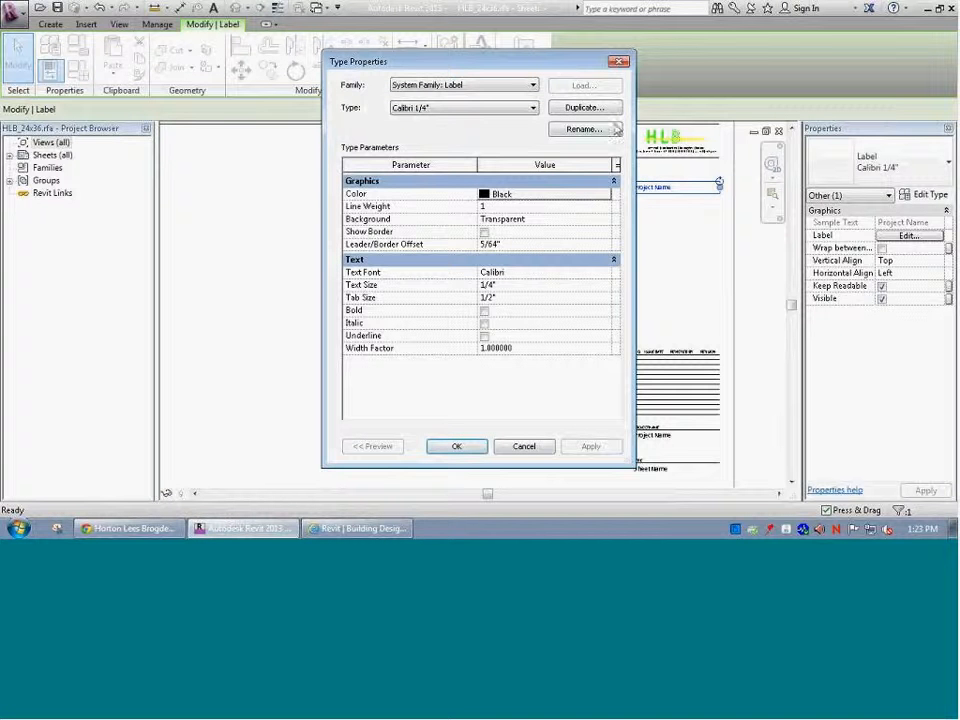
click(585, 108)
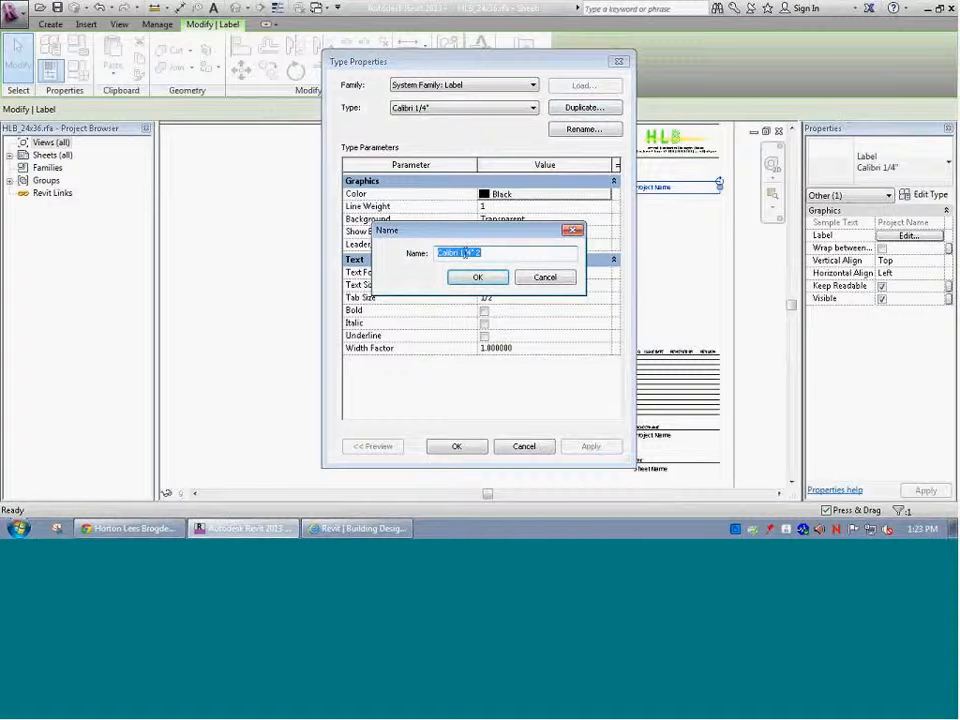
drag(466, 253, 487, 254)
text(2")
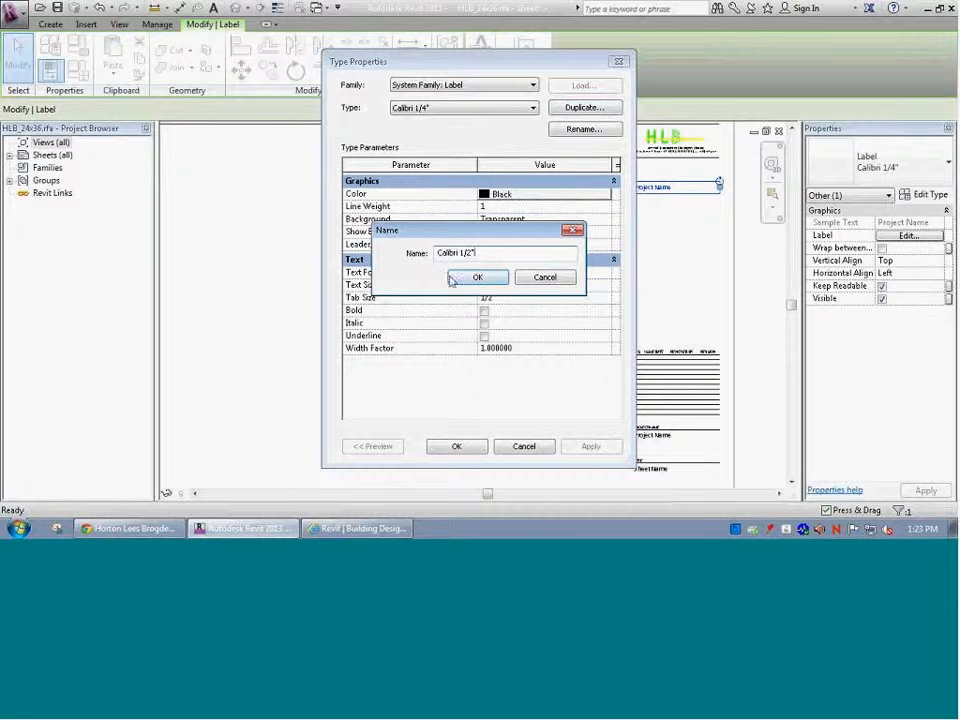
click(477, 276)
click(492, 285)
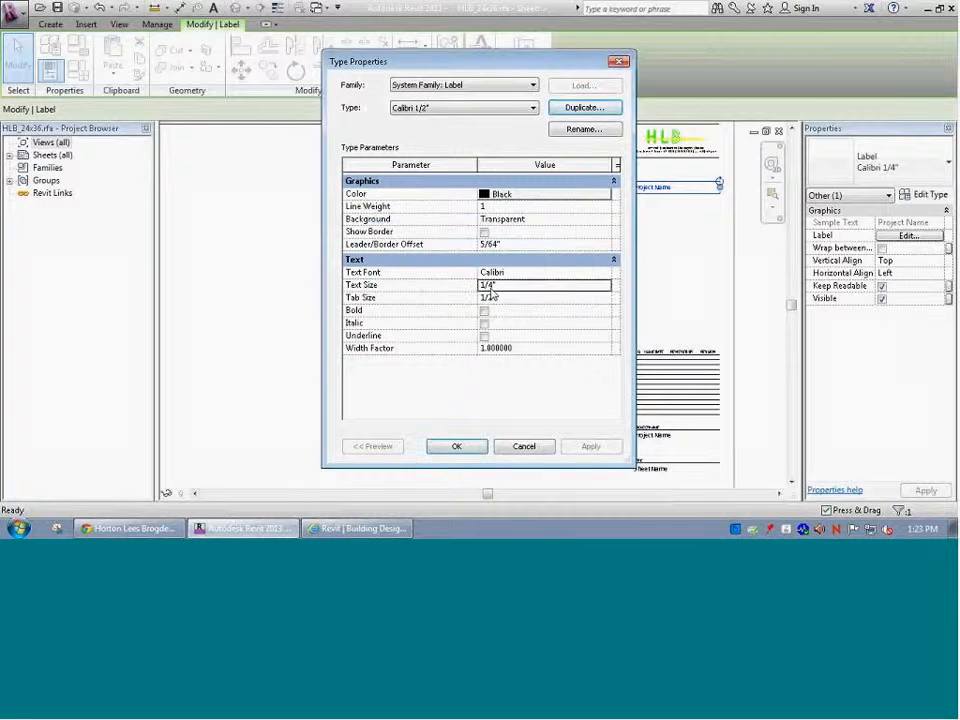
key(BackSpace)
text(2)
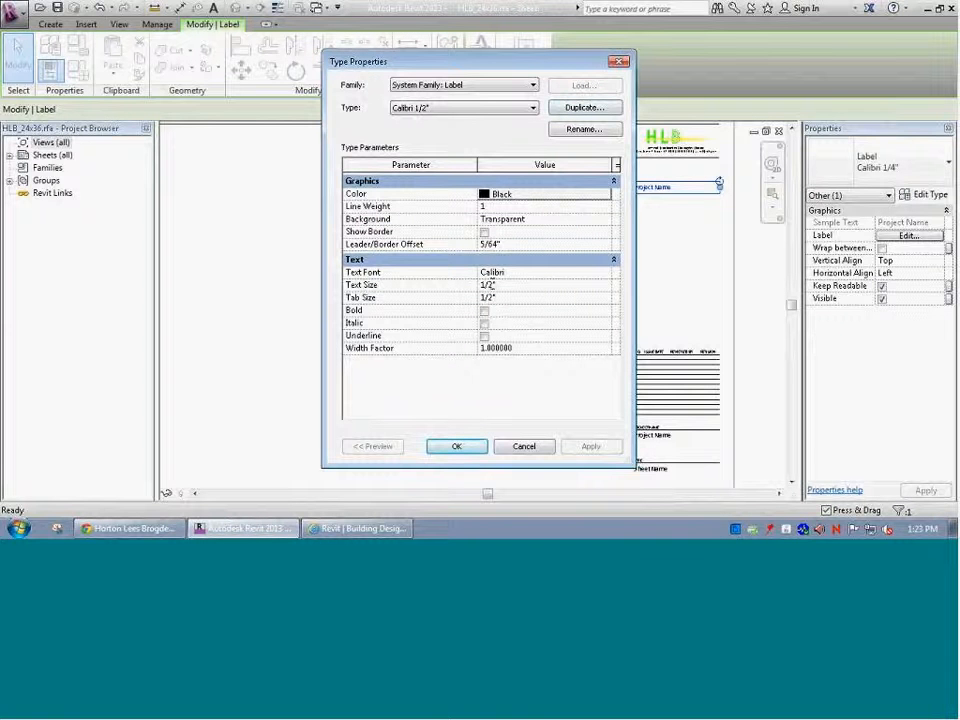
click(456, 446)
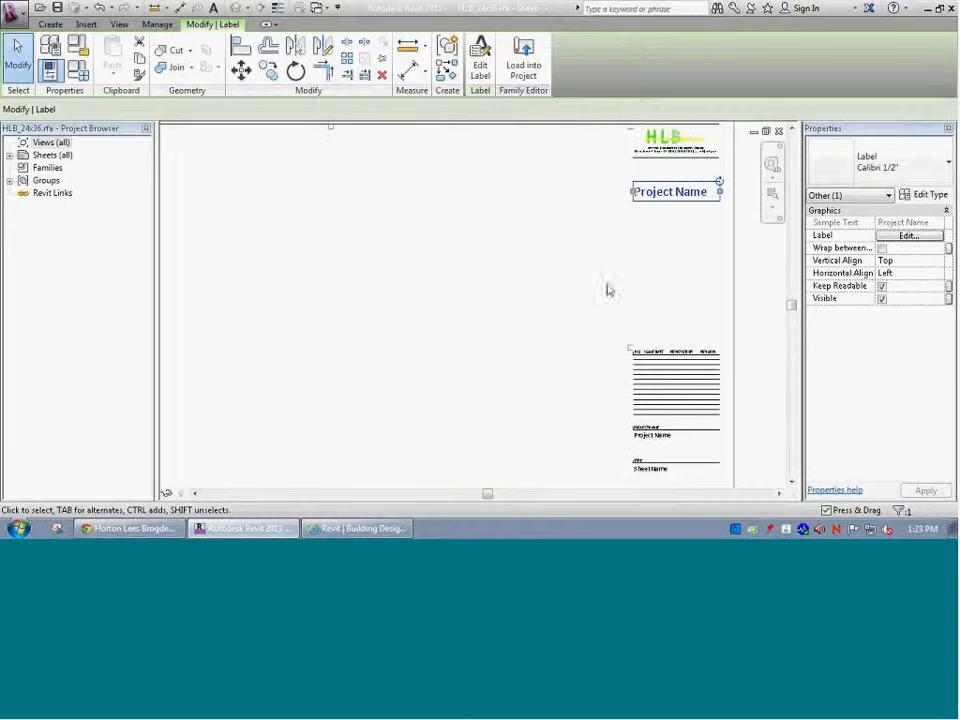
click(575, 210)
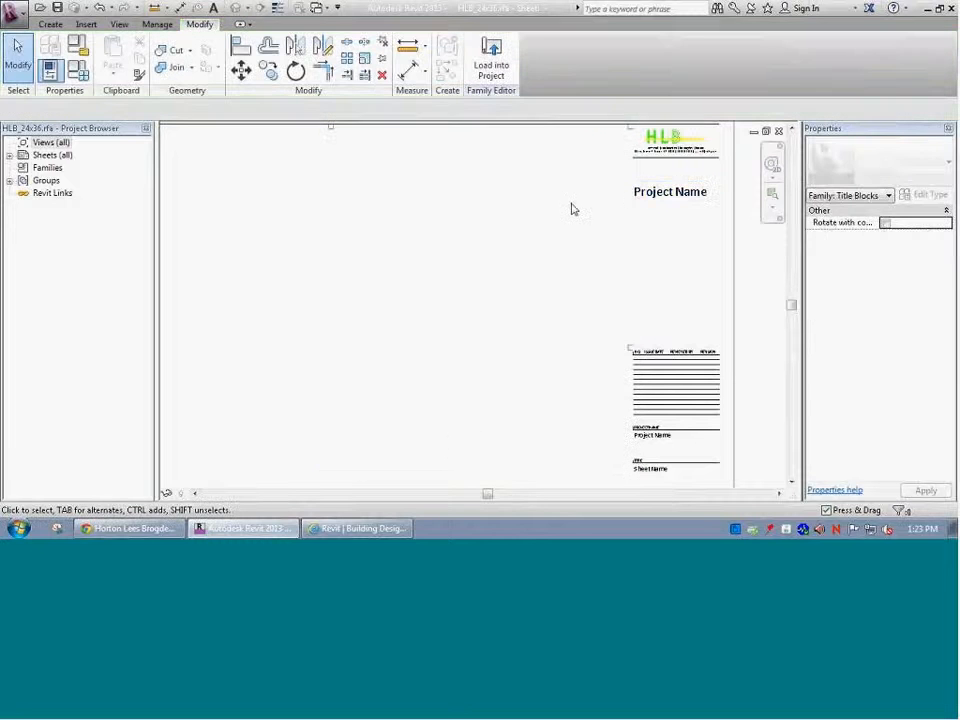
Set the large Project Name label's vertical alignment to Bottom and move it down to leave a gap below the logo
click(693, 198)
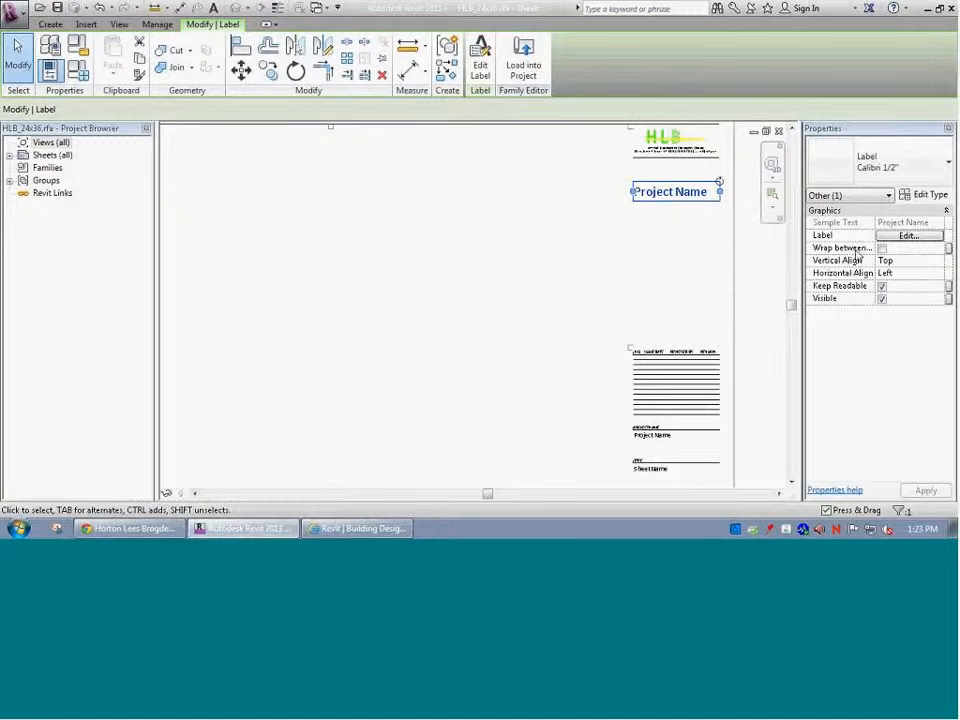
click(937, 261)
click(894, 294)
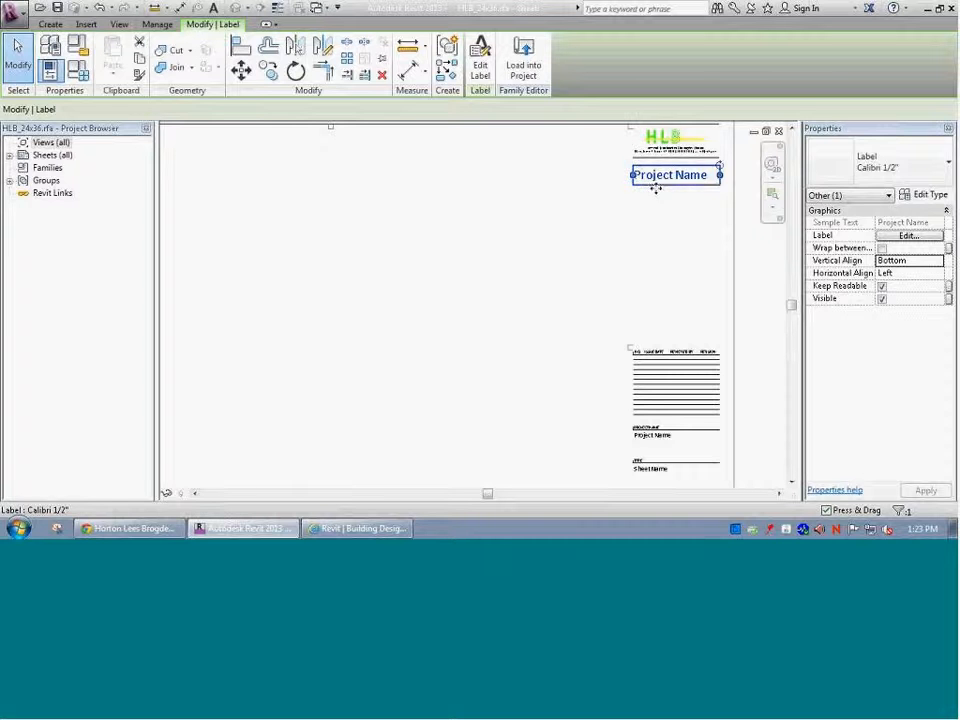
drag(656, 186, 653, 214)
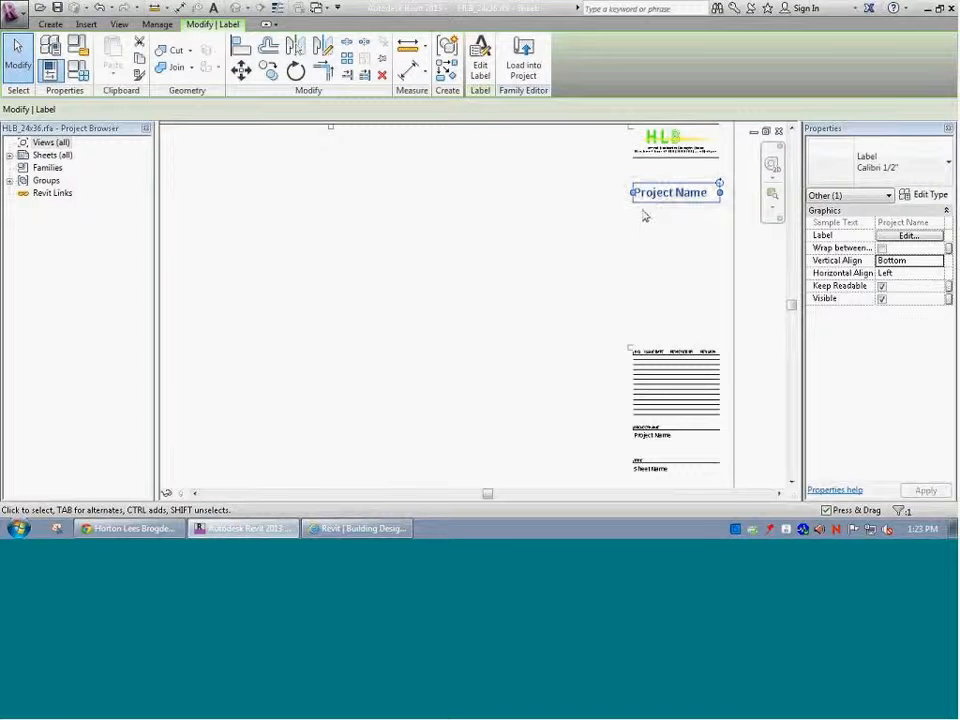
click(613, 231)
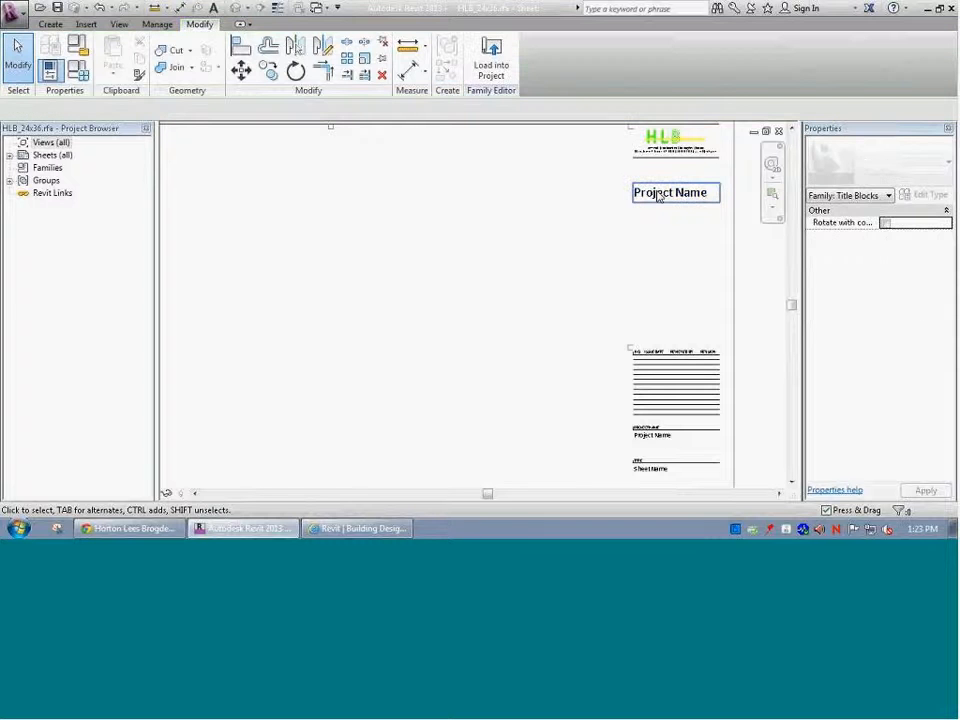
Copy the Calibri 1/4" Project Name label from the PROJECT NAME section to directly beneath the large Project Name label
click(656, 193)
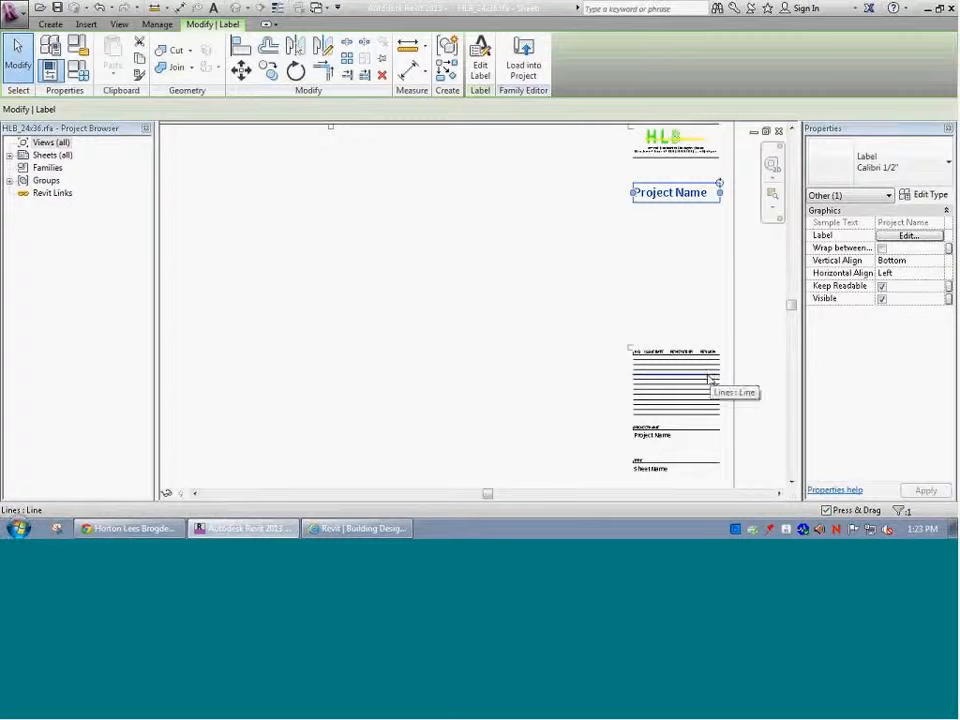
click(644, 438)
key(c)
key(o)
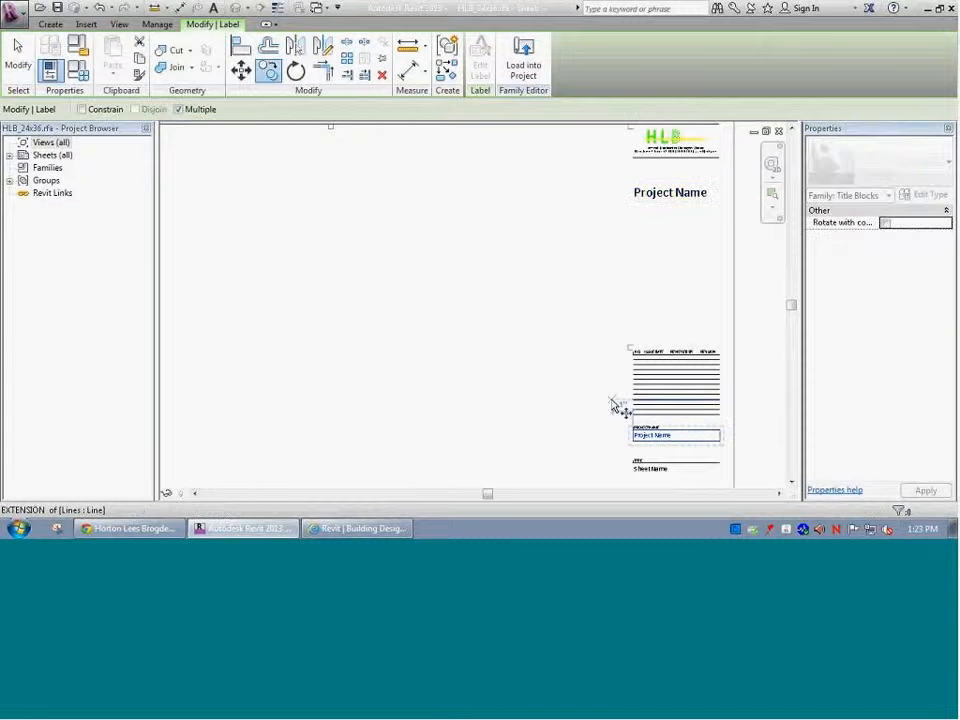
click(637, 437)
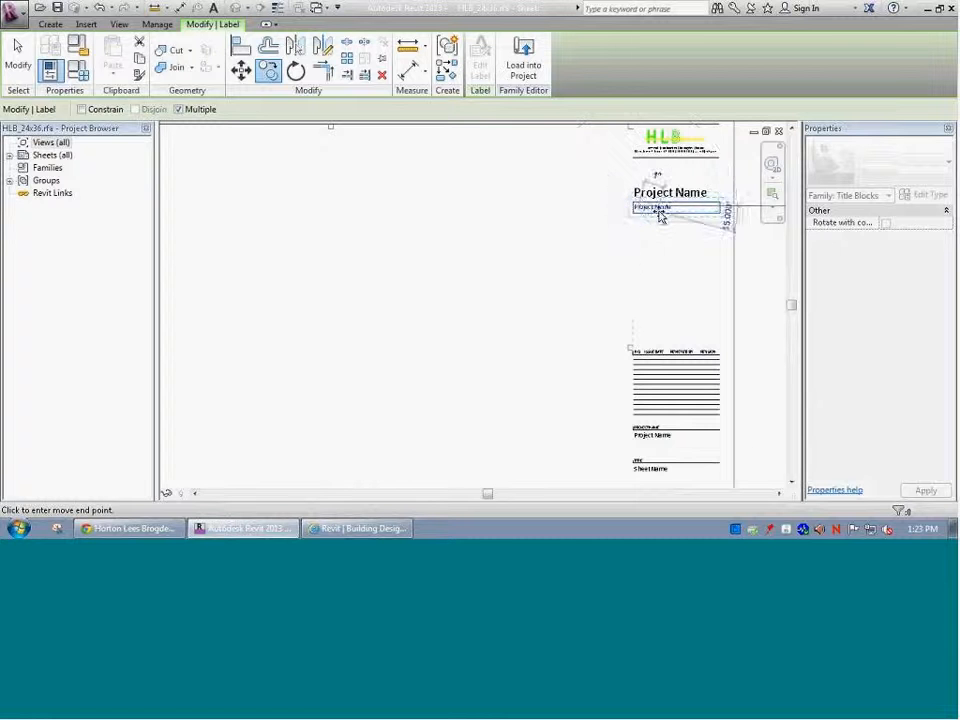
scroll(658, 214, up, 2)
scroll(656, 214, up, 2)
click(640, 206)
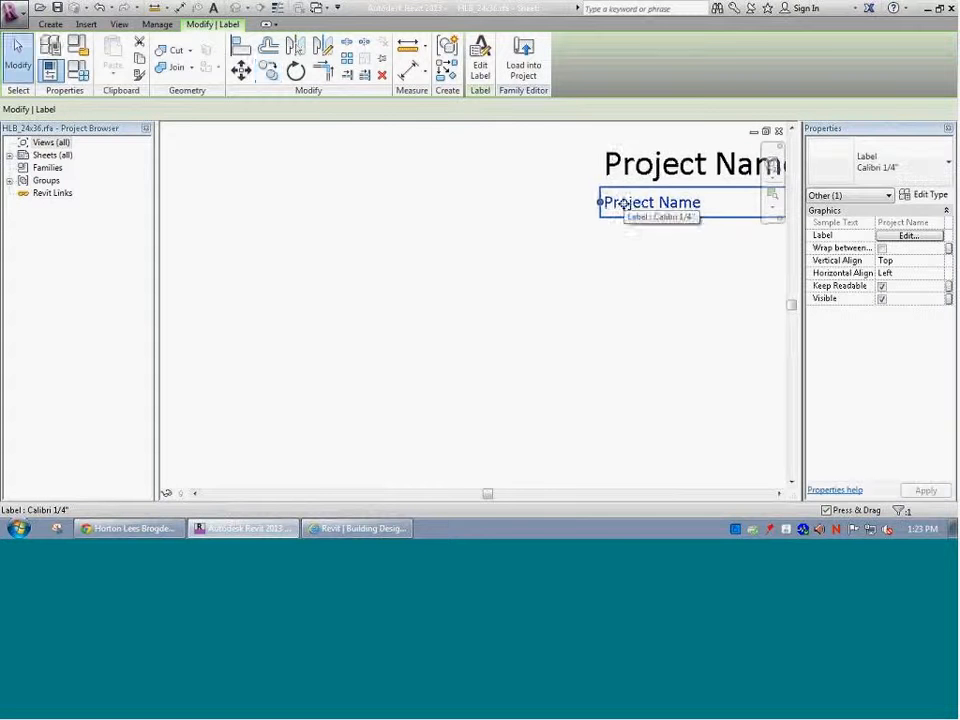
Replace the Project Name parameter with Project Address in the small label beneath the large Project Name label
click(479, 64)
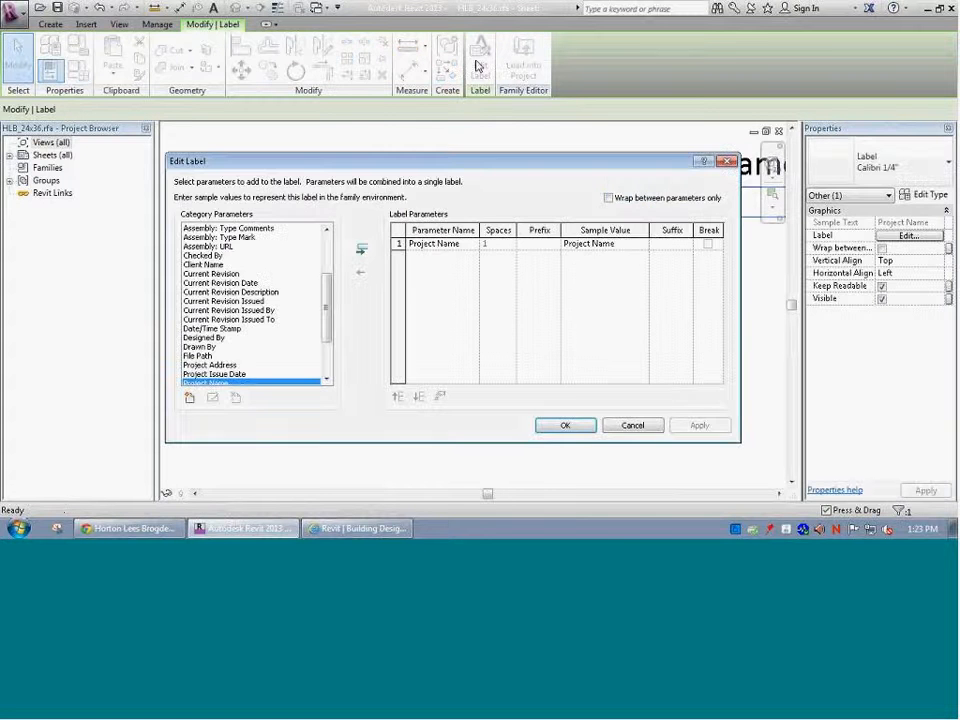
click(456, 243)
click(361, 273)
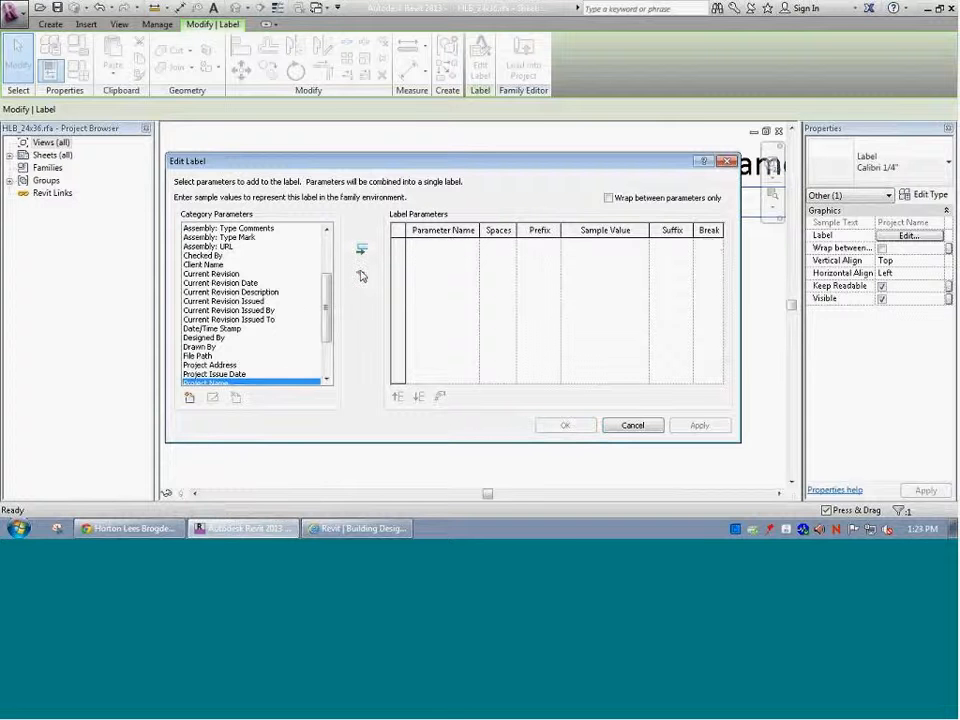
click(210, 367)
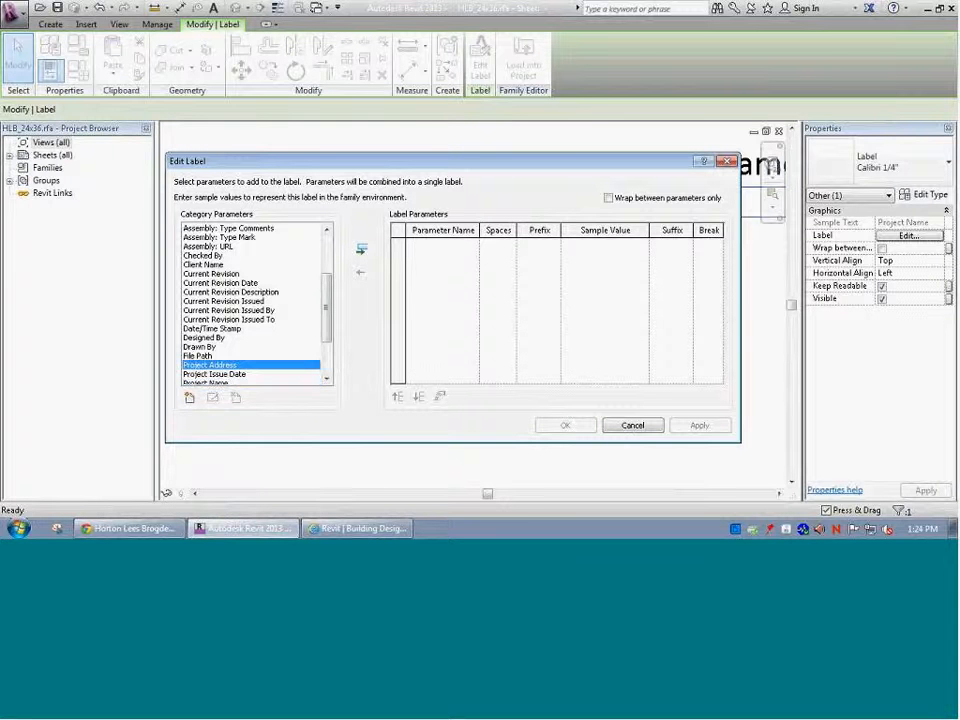
click(361, 249)
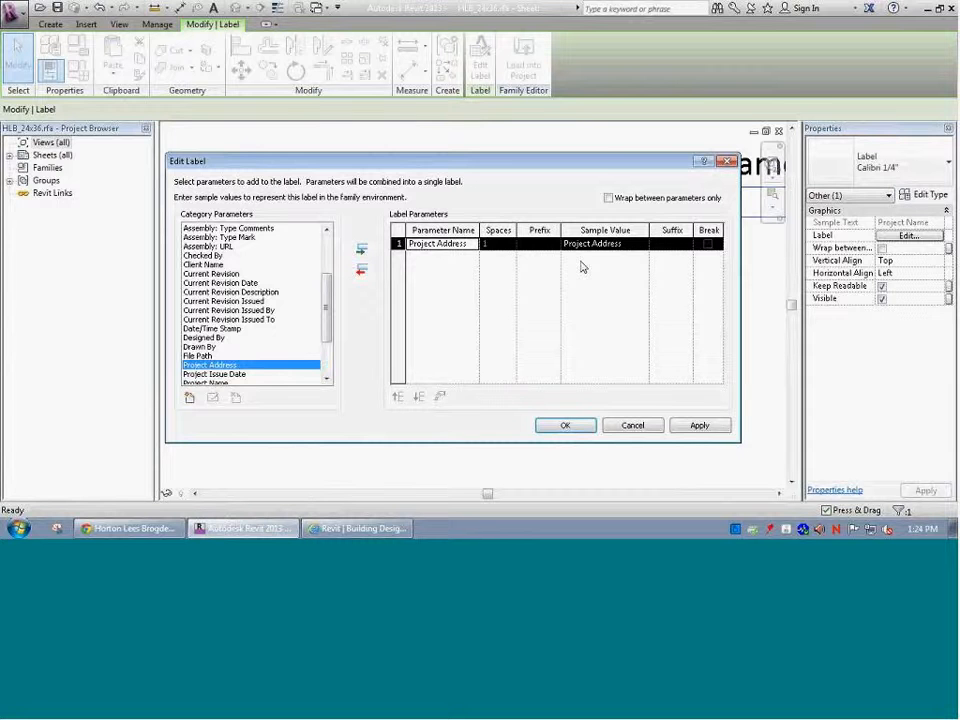
click(565, 425)
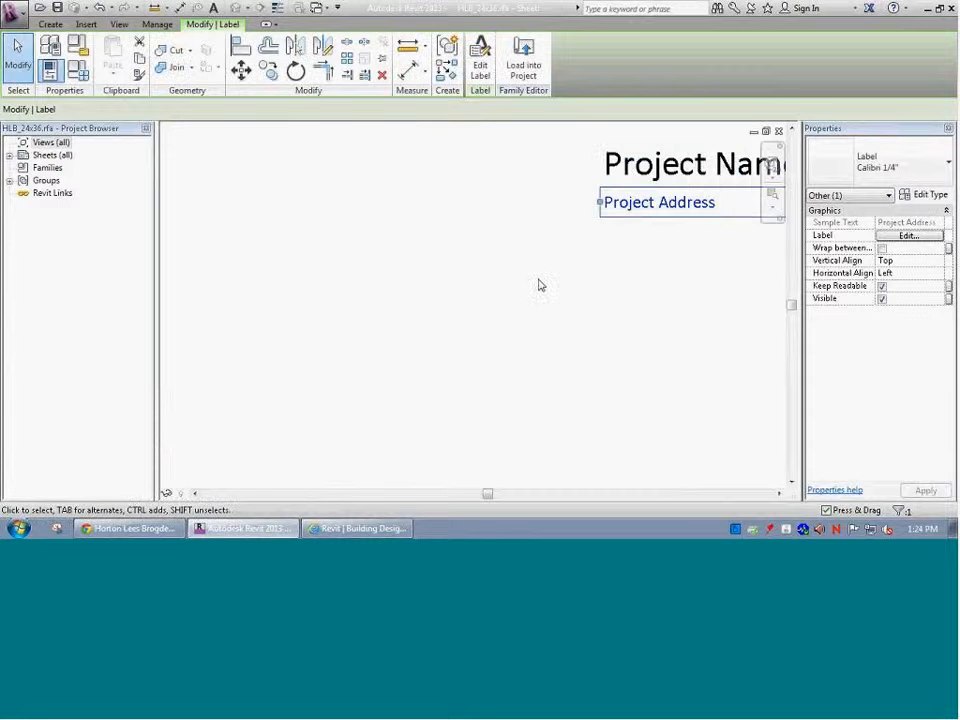
click(538, 286)
key(z)
key(f)
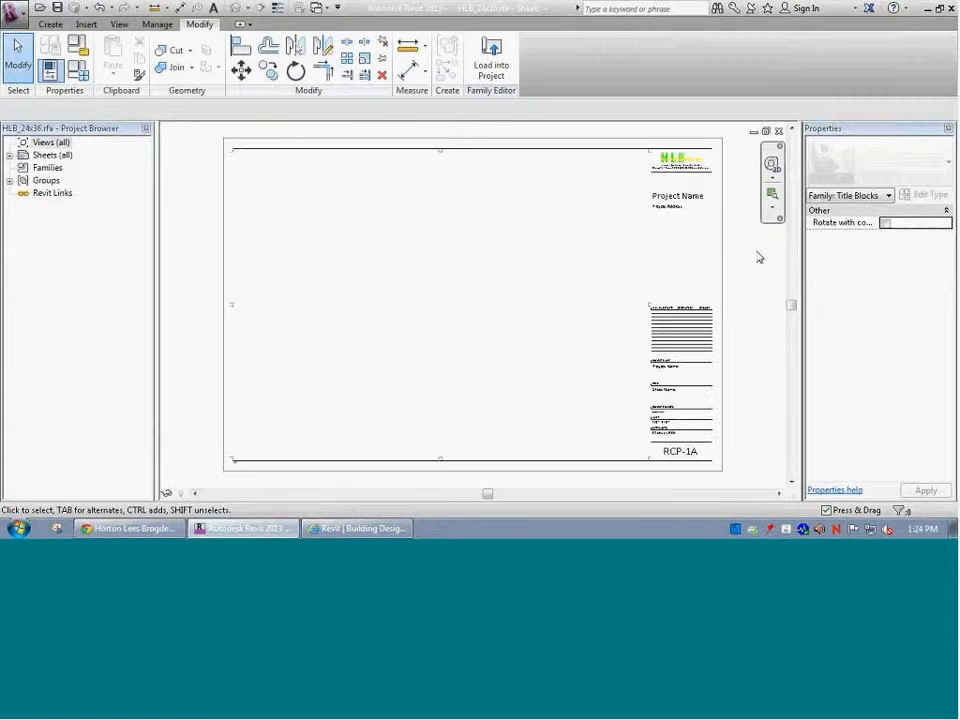
Start a revision schedule and order its scheduled fields with Revision Number first and Revision Date second
scroll(754, 276, up, 1)
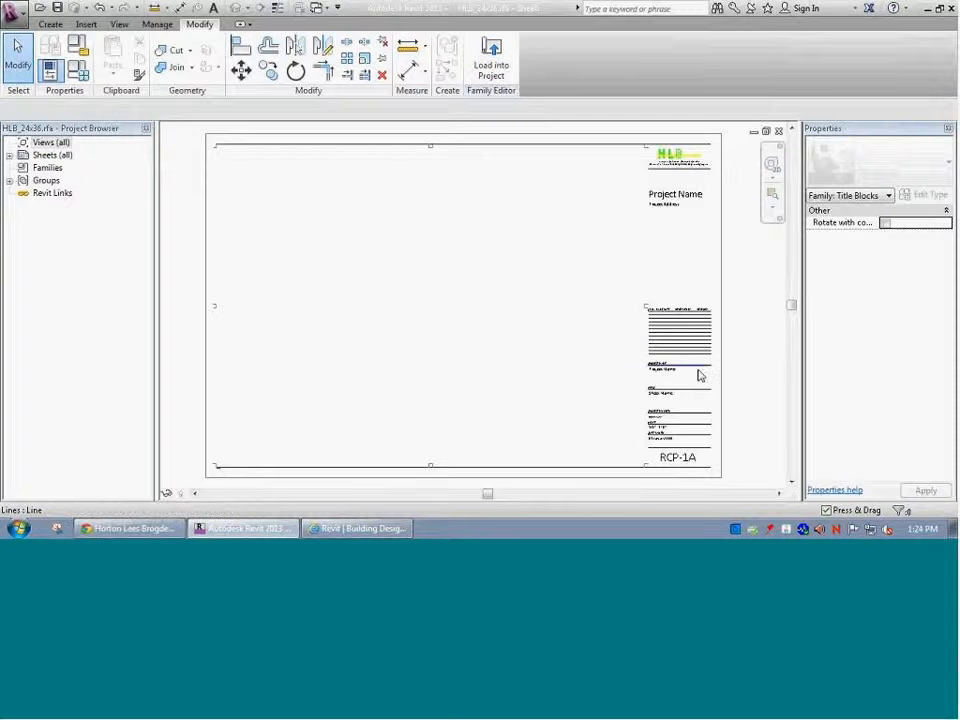
click(772, 193)
drag(638, 296, 733, 373)
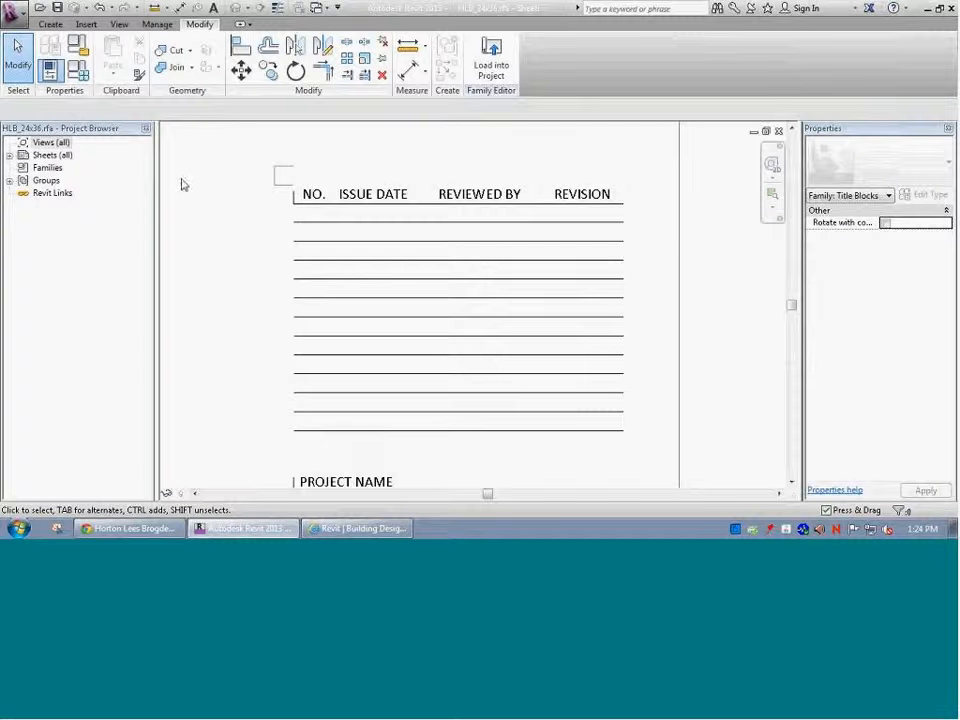
click(44, 23)
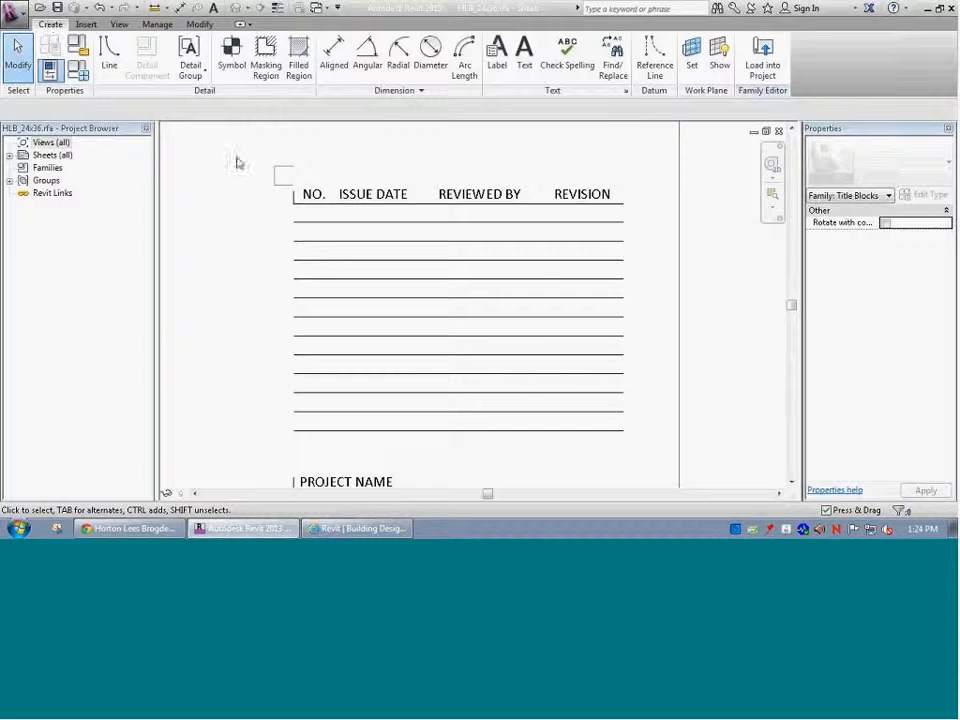
click(119, 23)
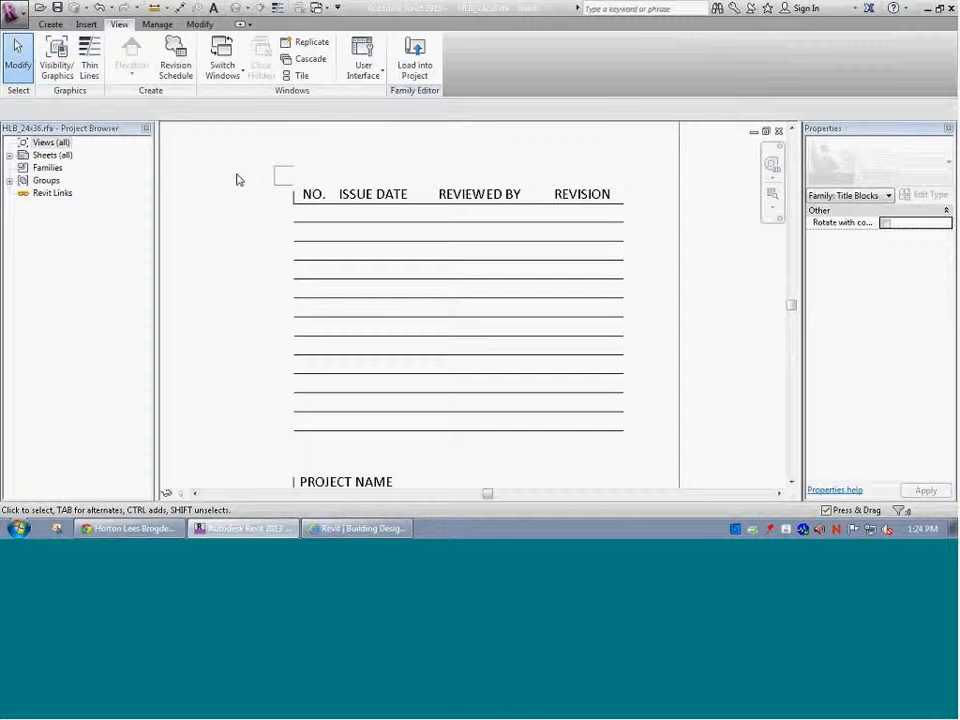
click(175, 70)
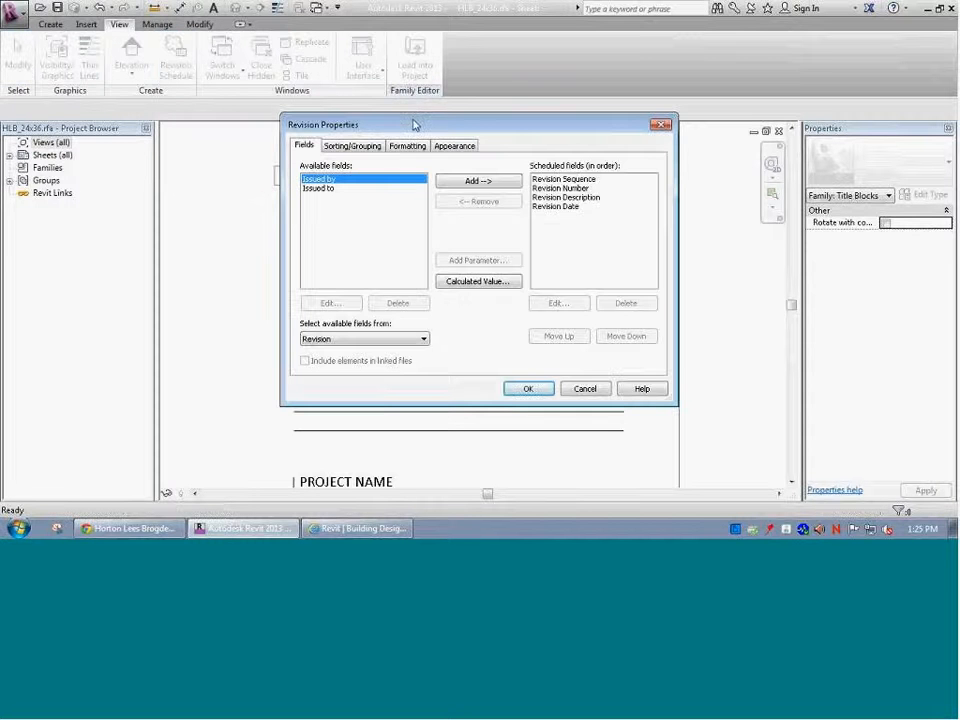
drag(408, 124, 385, 232)
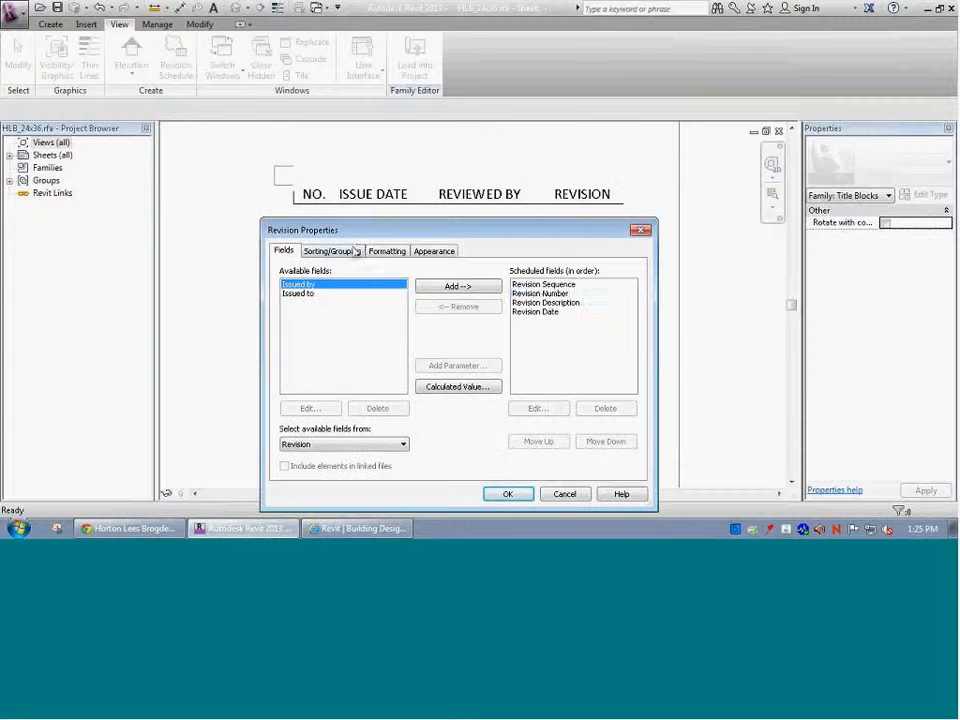
click(543, 294)
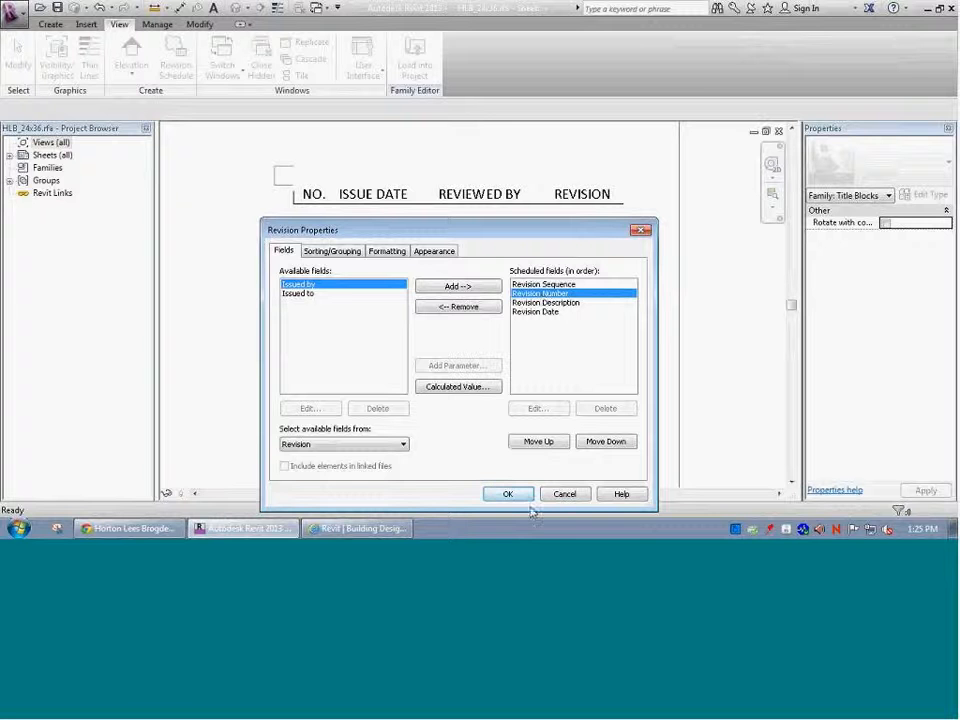
click(548, 443)
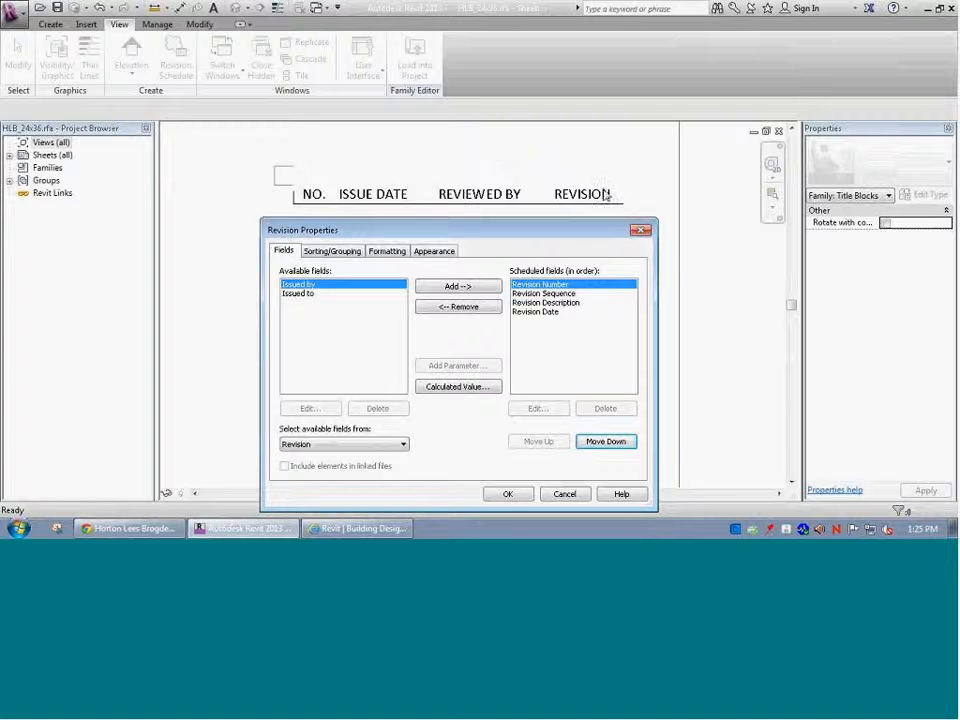
click(537, 312)
click(553, 445)
click(552, 444)
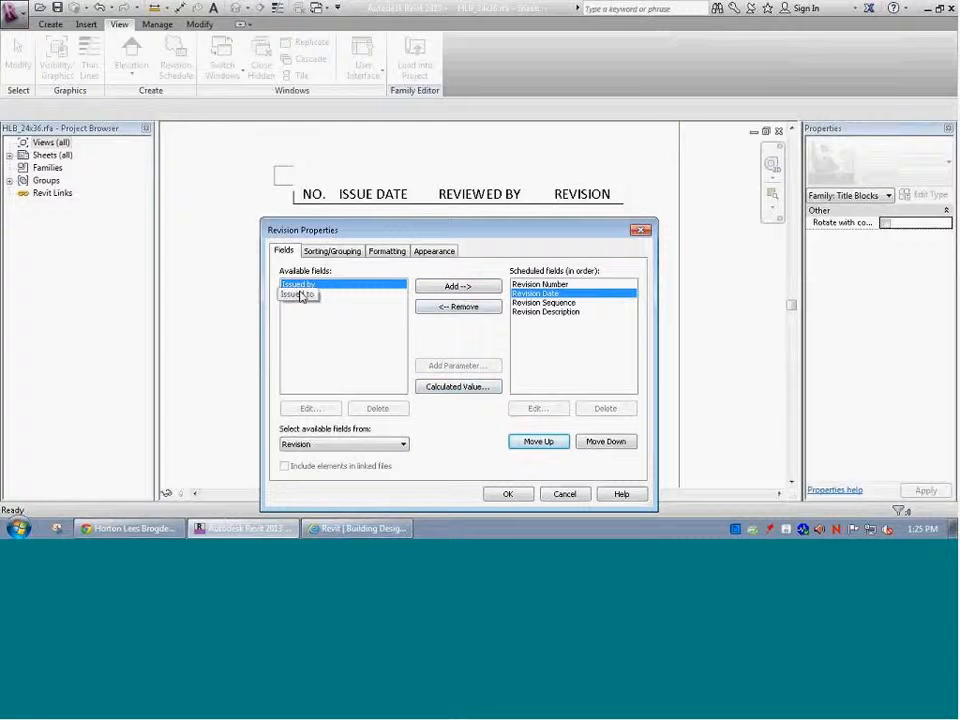
Add the Issued by field after Revision Date and remove Revision Sequence from the scheduled fields
click(458, 287)
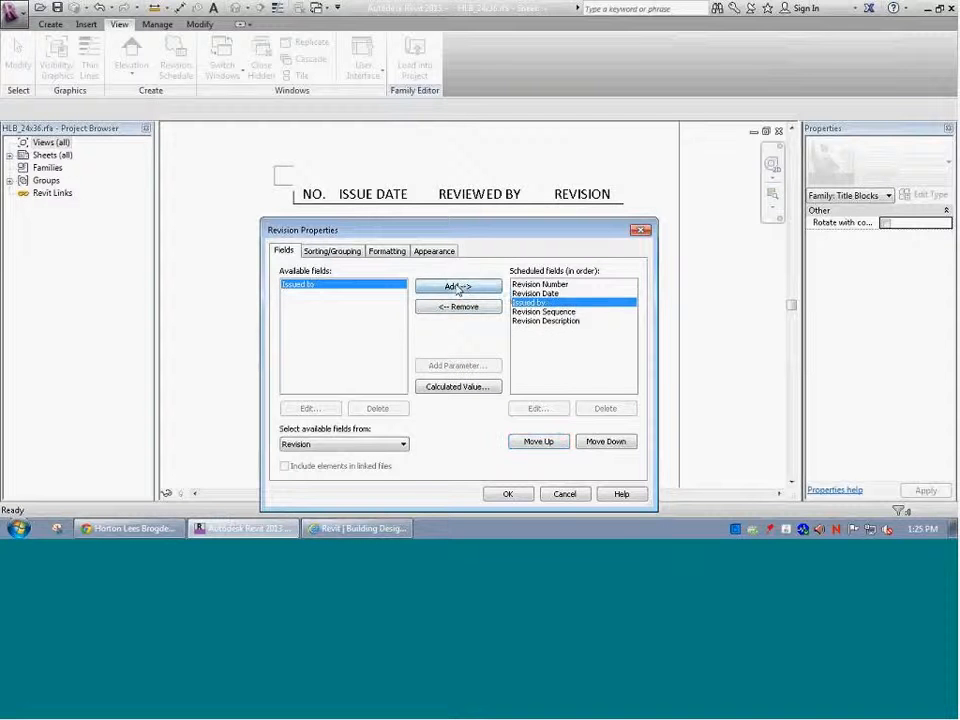
click(533, 312)
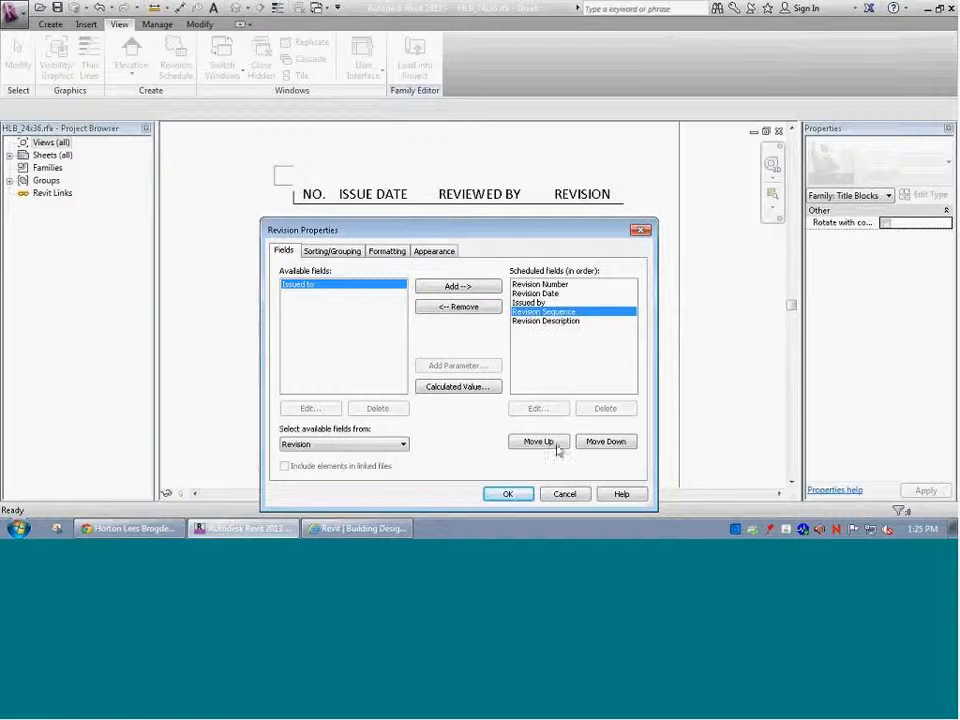
click(455, 307)
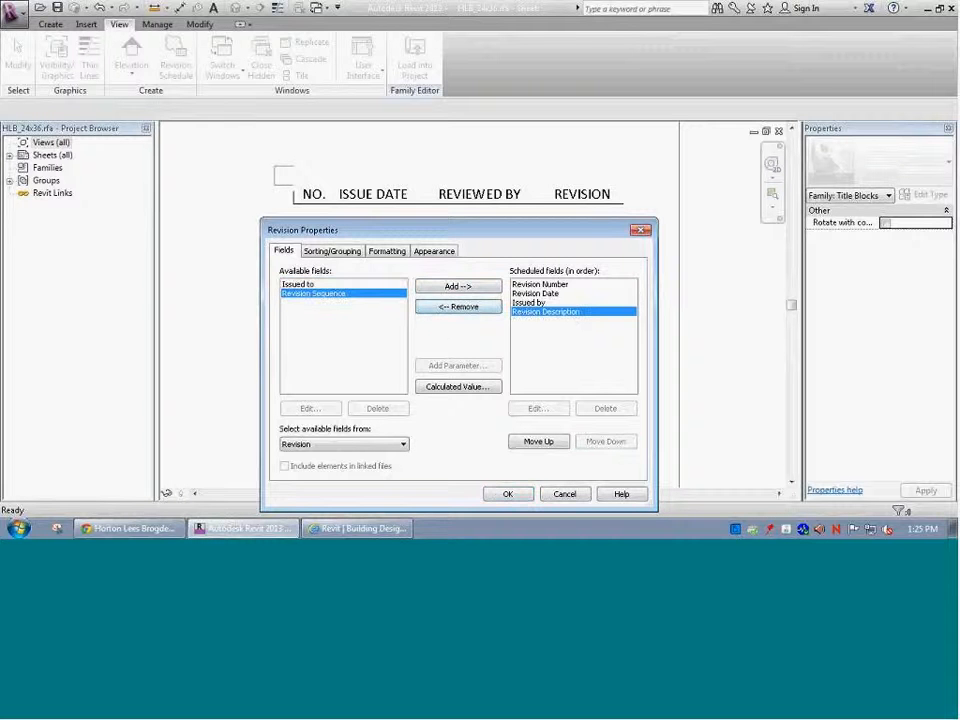
Remove Revision Description from the scheduled fields and add it back as the last field
click(548, 285)
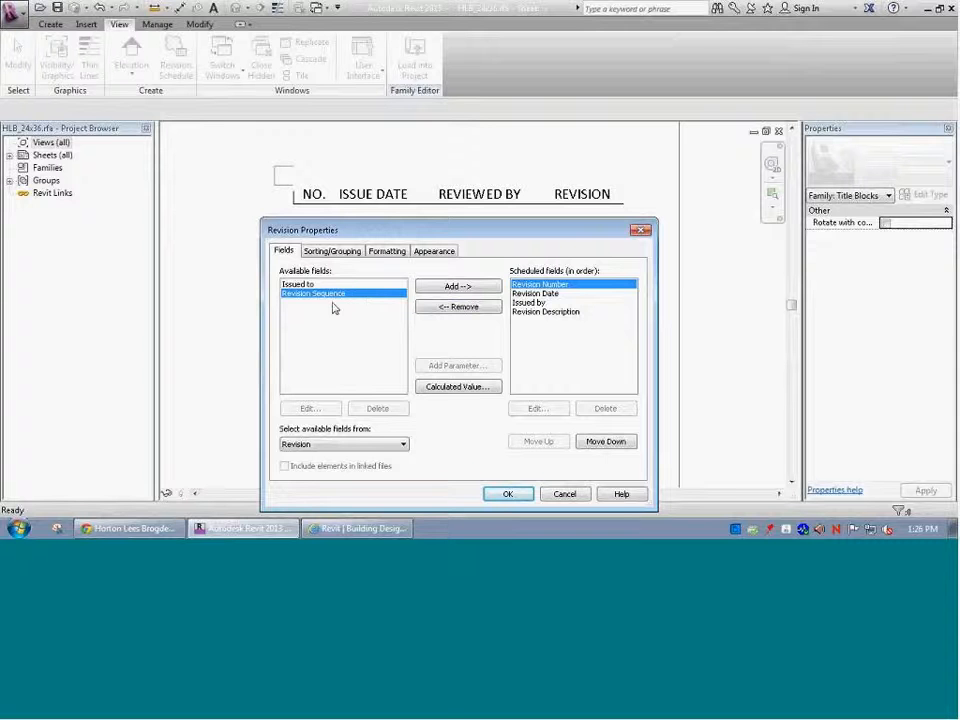
click(583, 313)
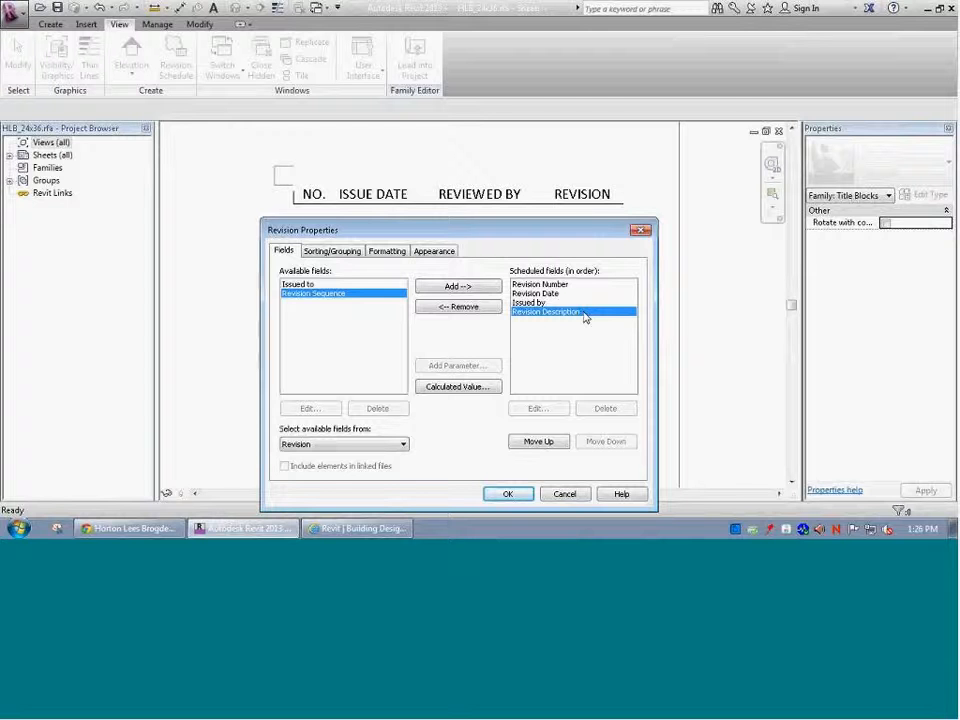
click(469, 307)
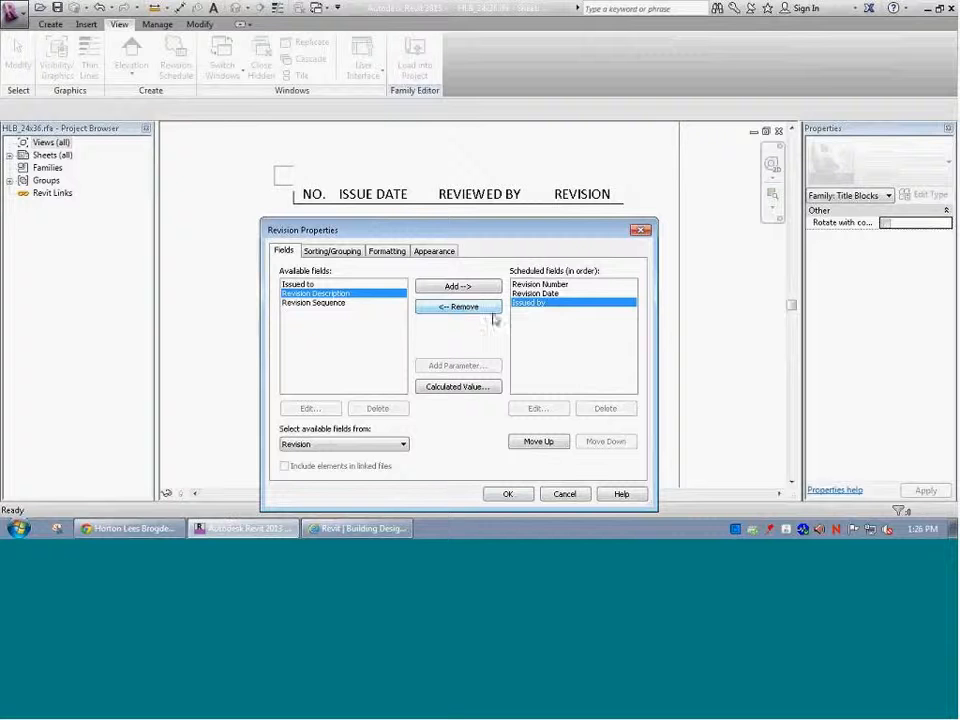
click(540, 284)
click(541, 302)
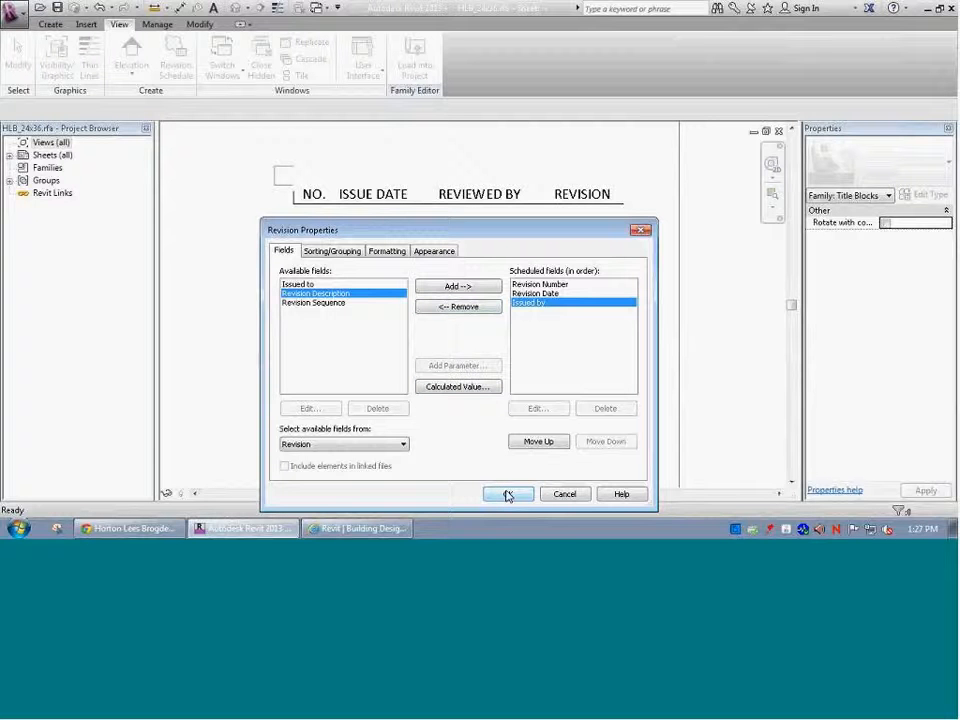
click(460, 288)
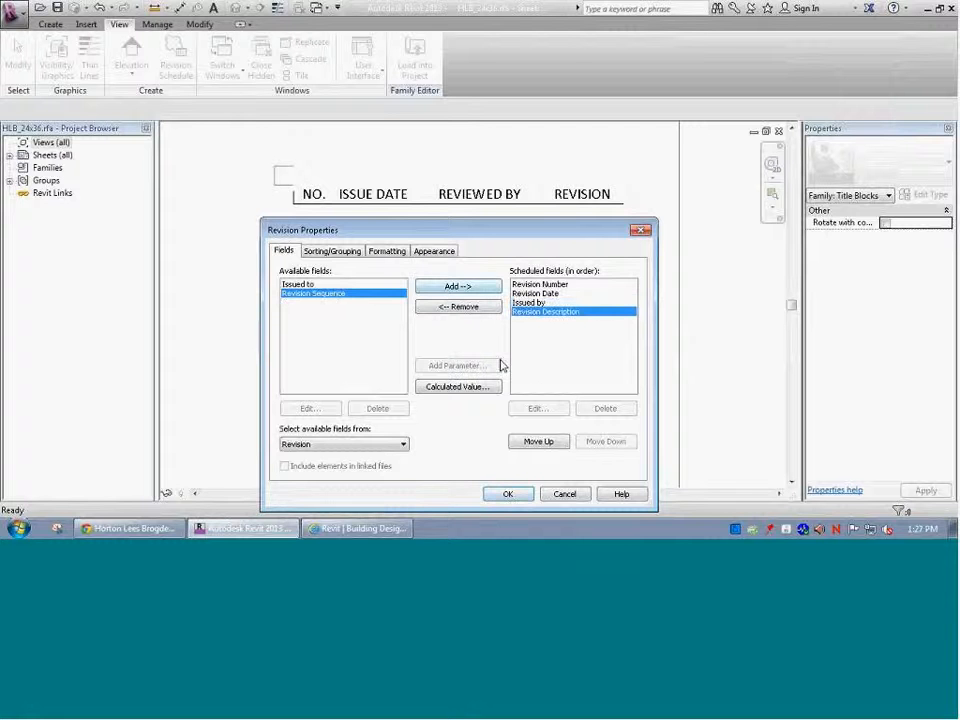
Create the revision schedule from the chosen fields and return to the title block sheet view
click(500, 495)
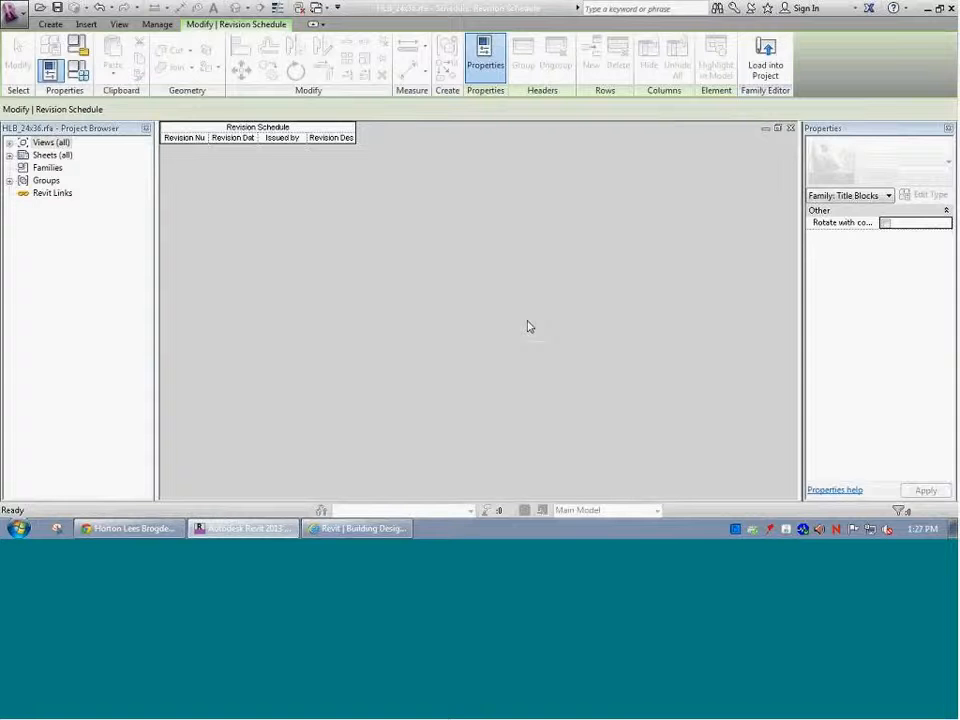
click(187, 139)
key(Tab)
key(ctrl+Tab)
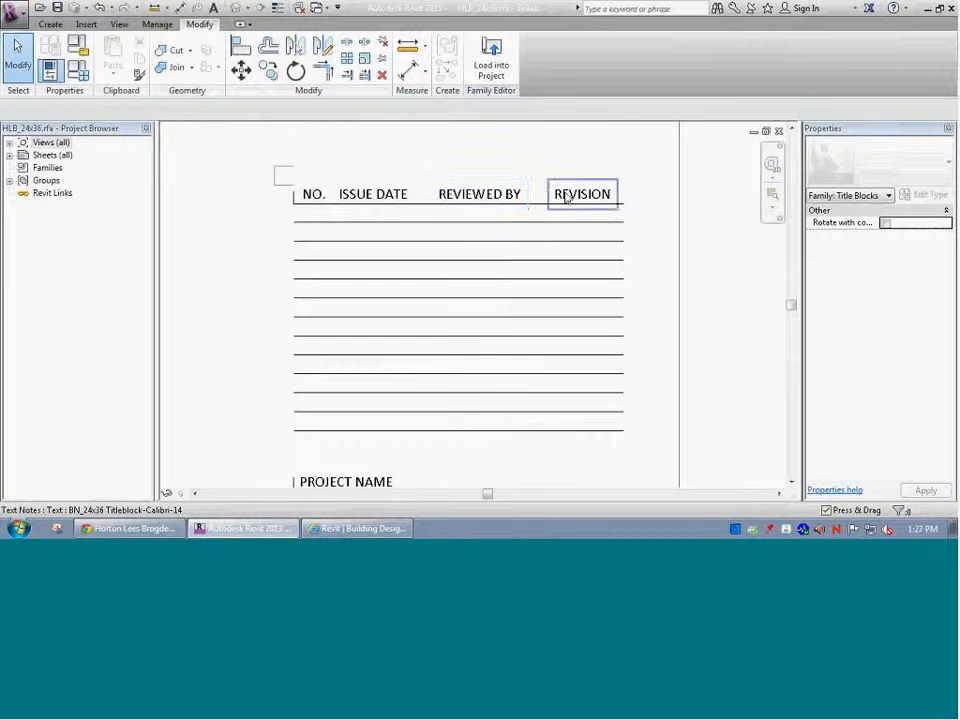
Delete the REVIEWED BY heading above the revision lines and move the REVISION heading beside ISSUE DATE
click(492, 197)
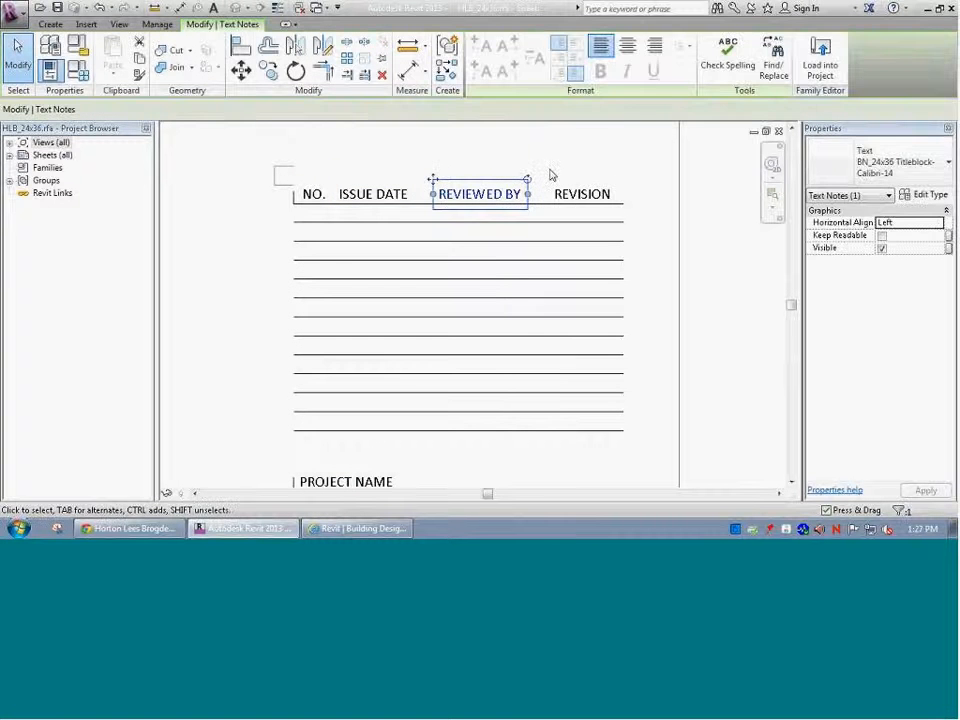
key(Delete)
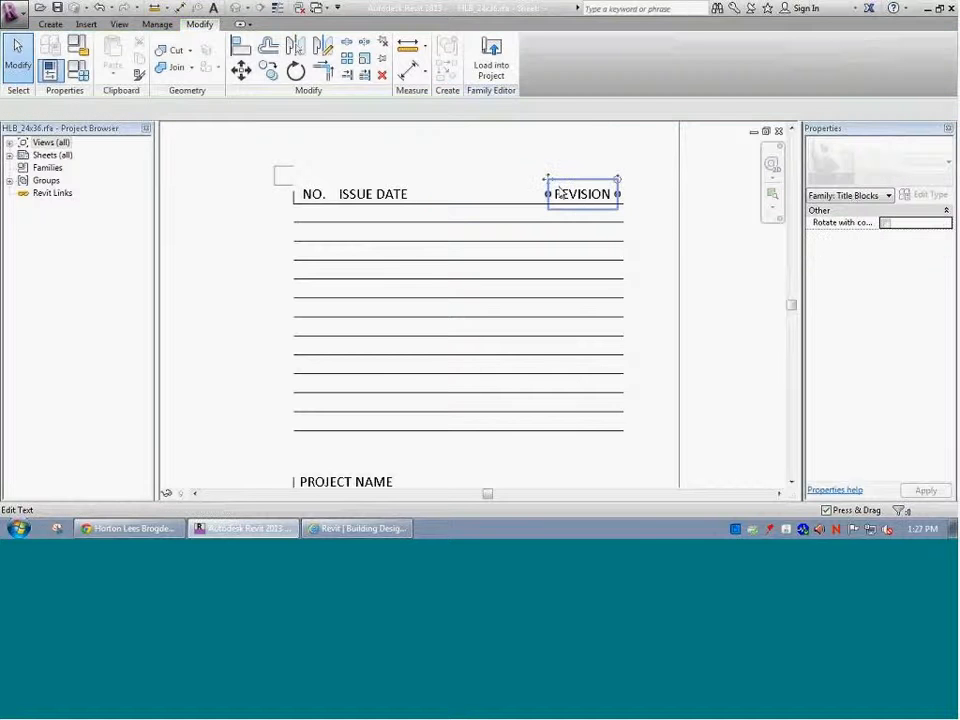
click(558, 192)
drag(509, 184, 418, 182)
click(462, 165)
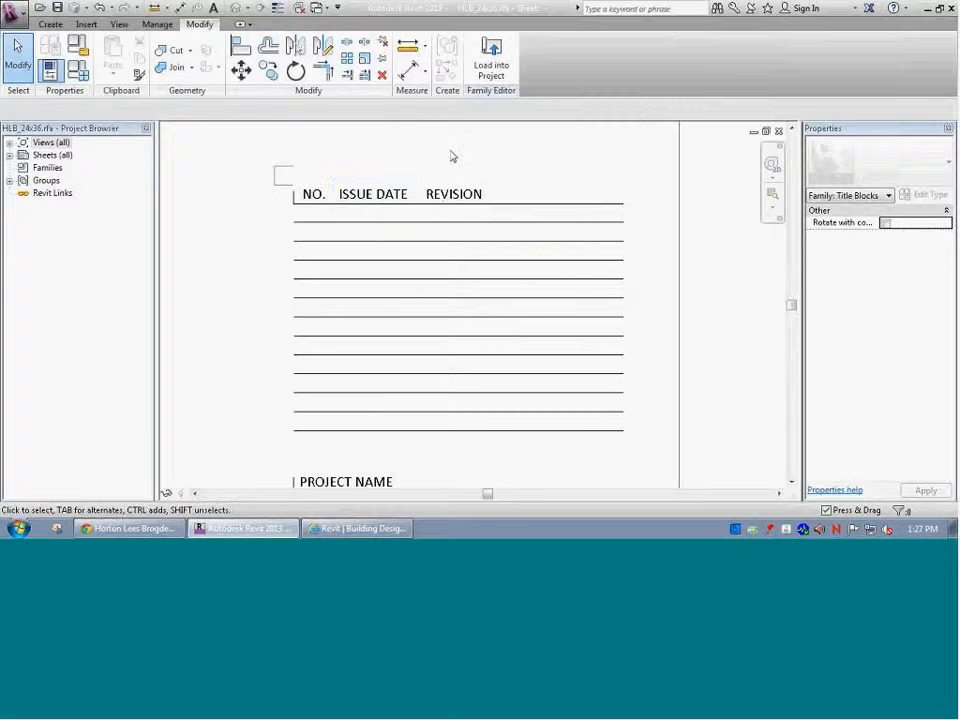
key(ctrl+Tab)
key(ctrl+Tab)
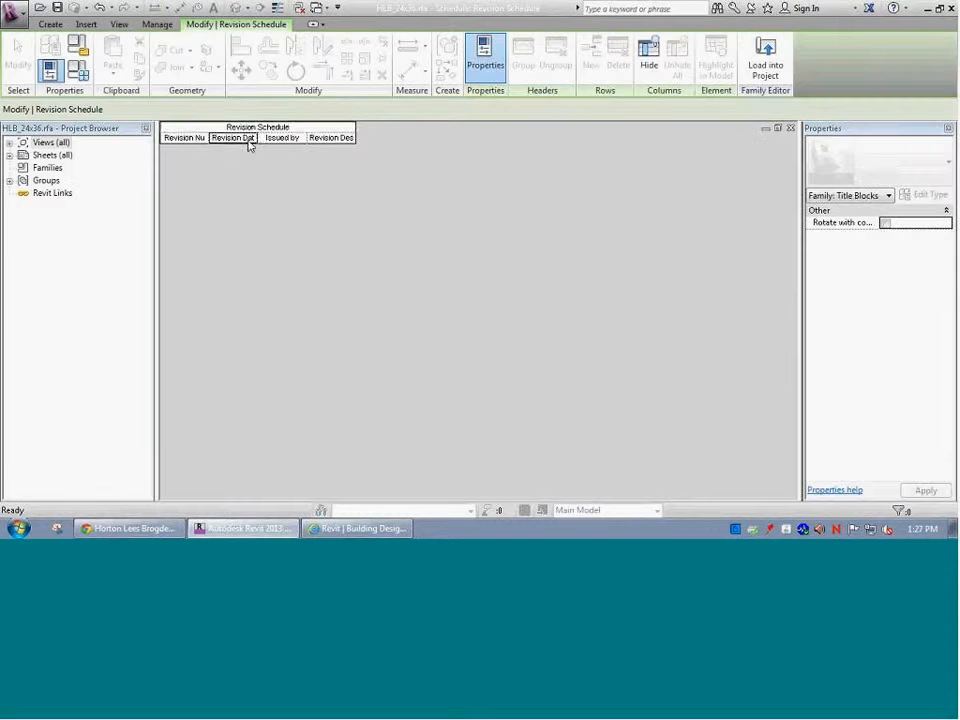
click(185, 138)
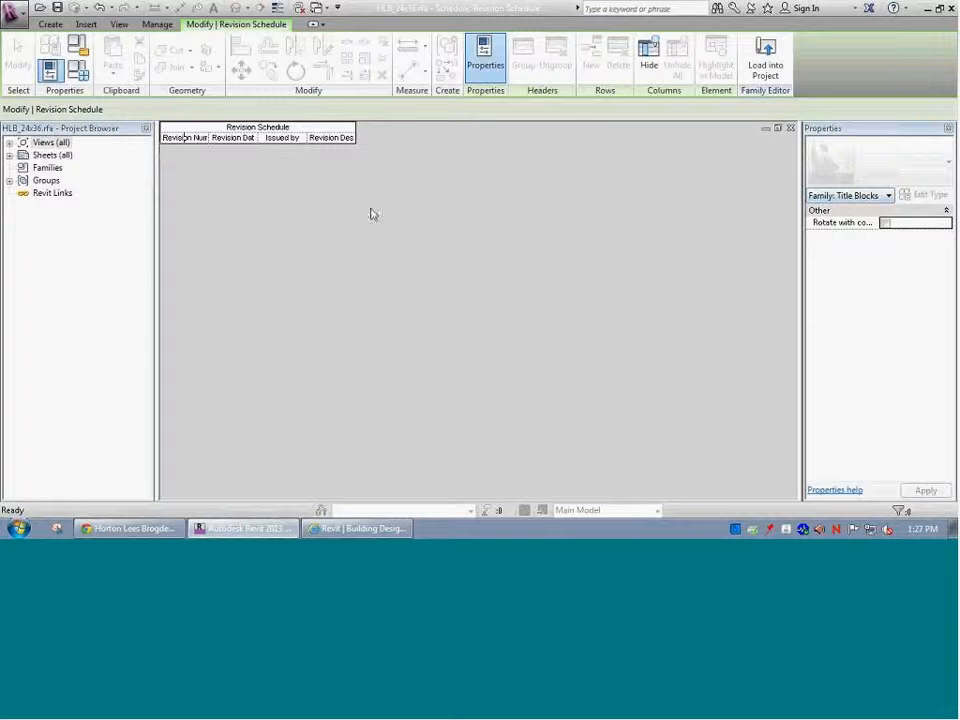
click(186, 138)
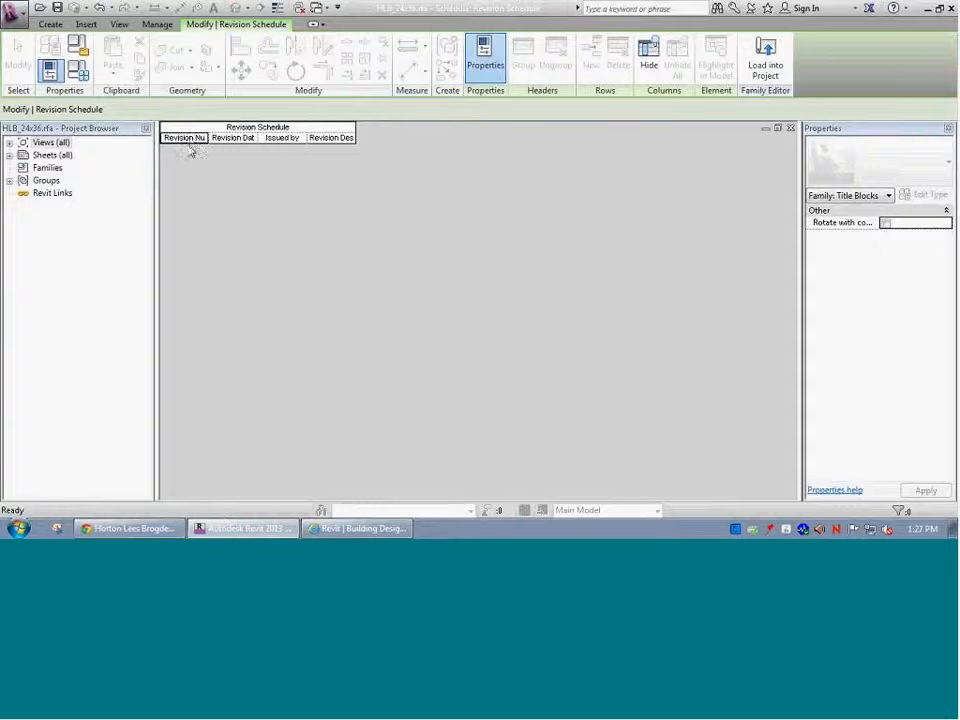
click(189, 138)
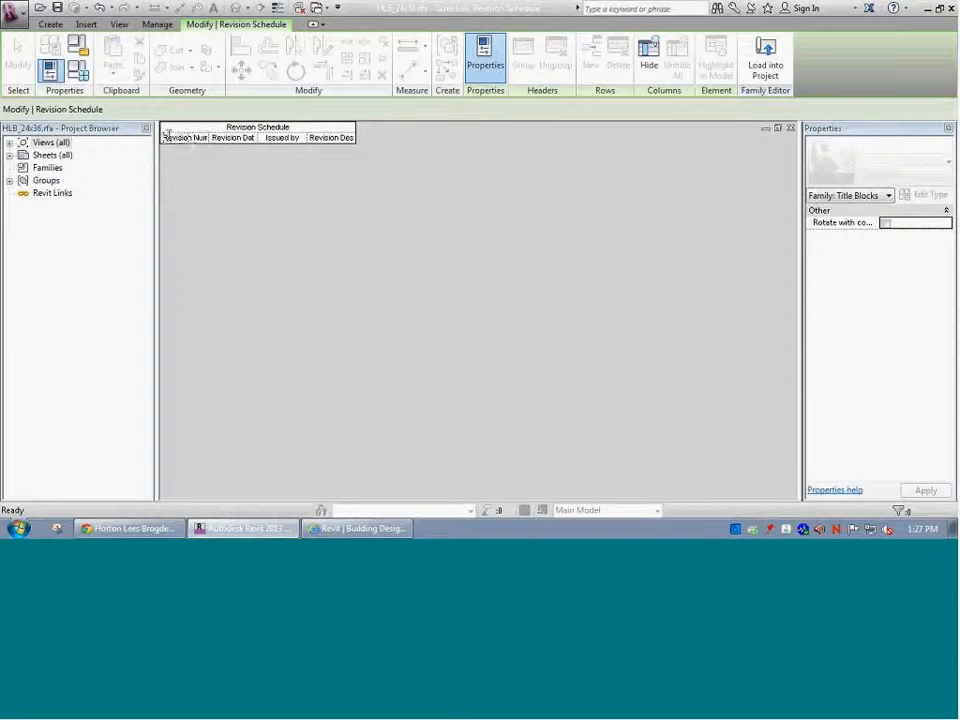
drag(164, 137, 225, 144)
right_click(413, 246)
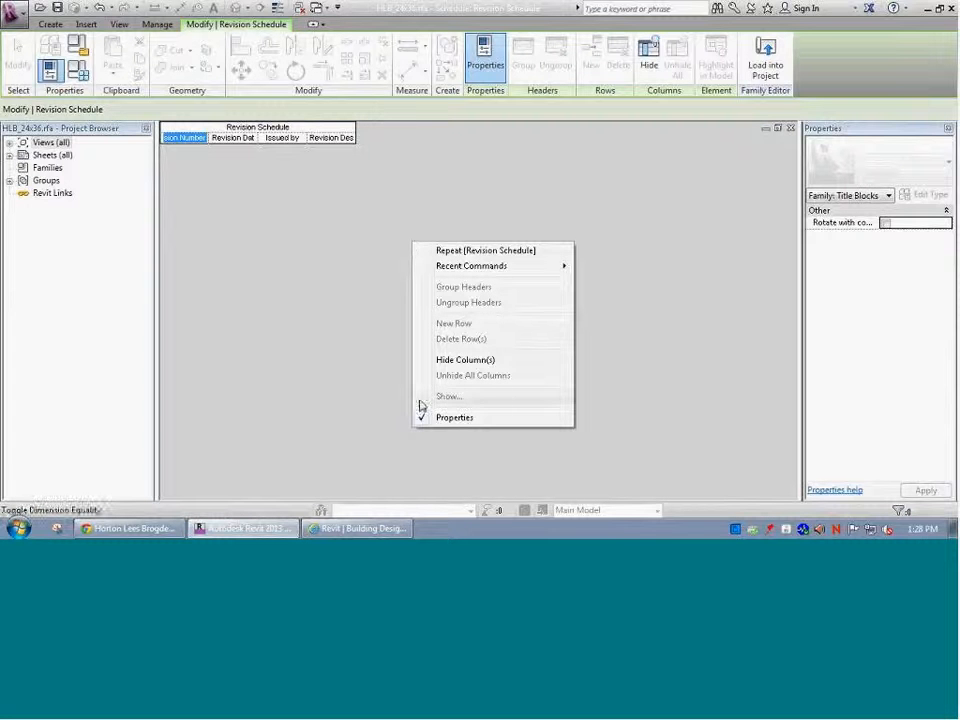
click(661, 288)
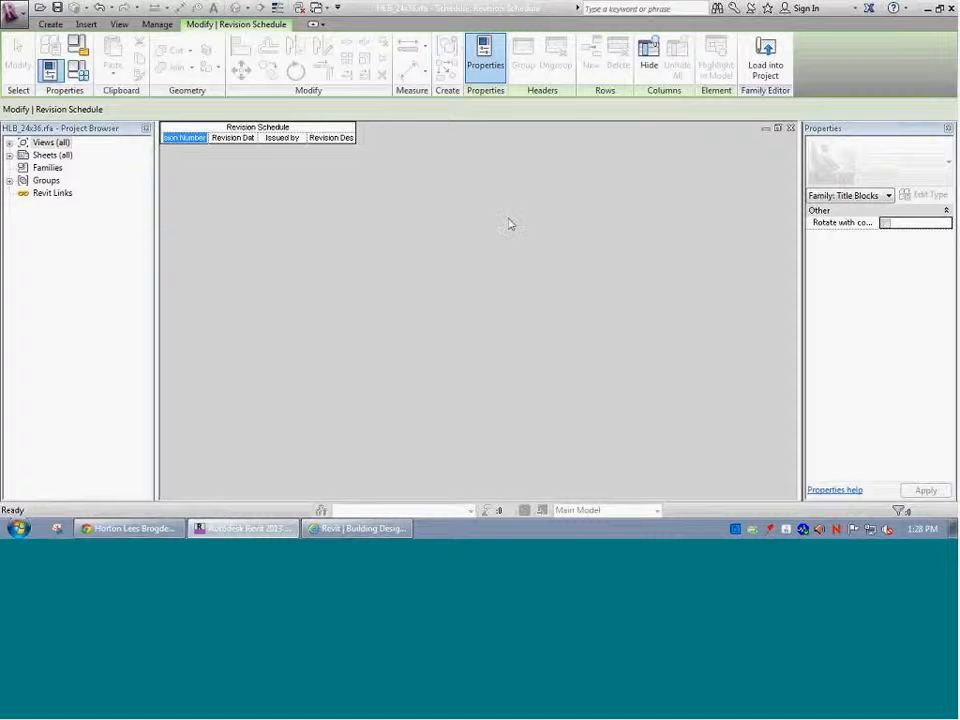
key(Tab)
key(ctrl+Tab)
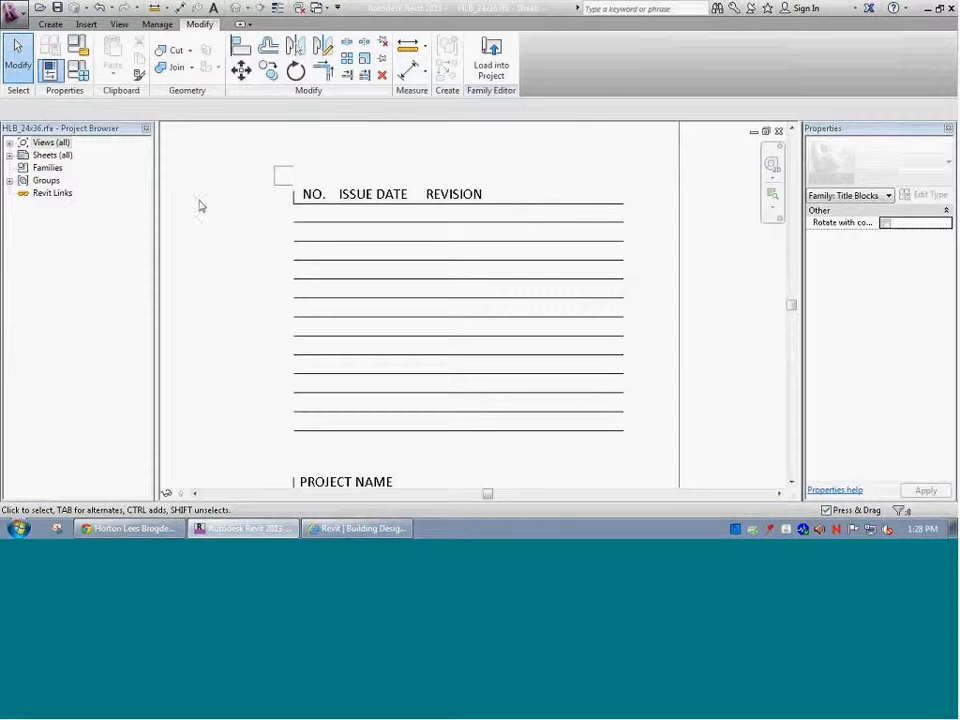
Place the Revision Schedule on the title block sheet beside the revision lines and open it for editing
scroll(211, 215, down, 2)
scroll(211, 215, down, 4)
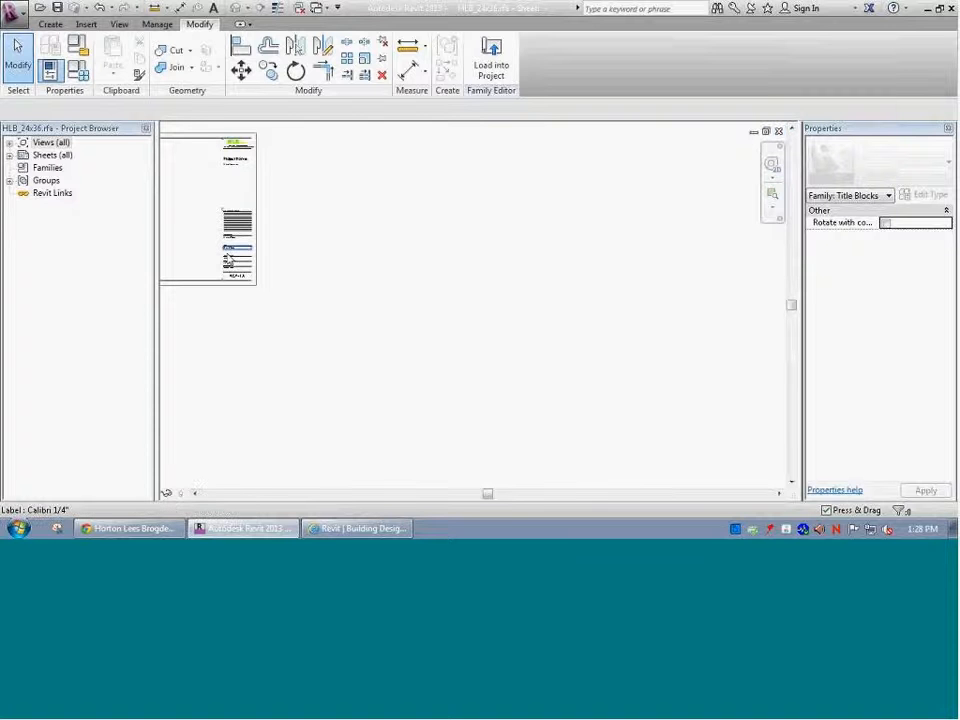
scroll(183, 208, up, 4)
middle_drag(196, 234, 191, 245)
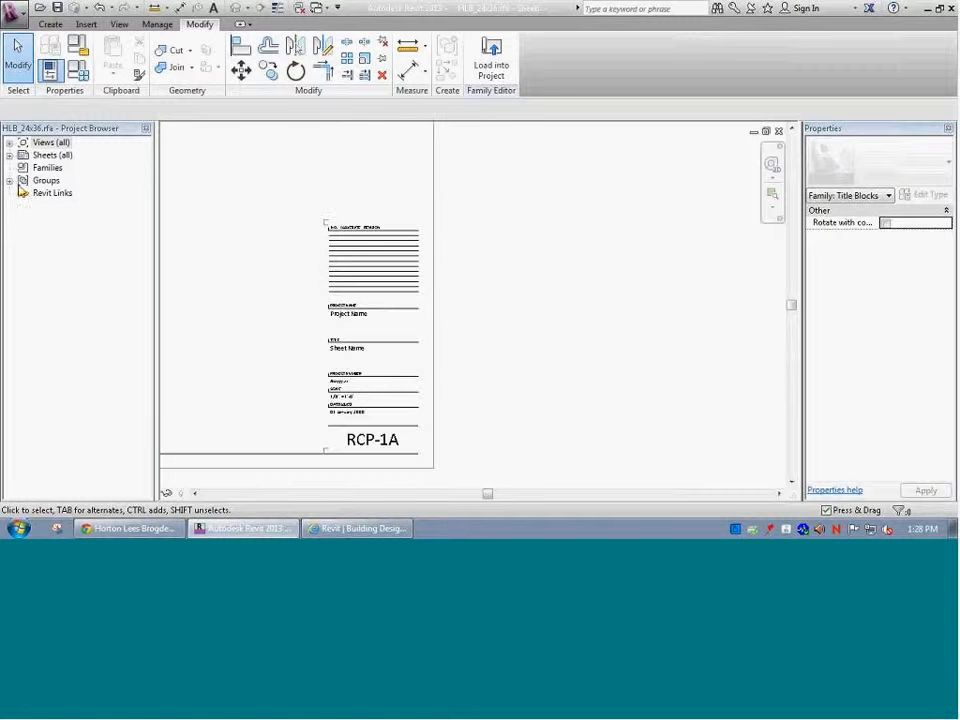
click(9, 143)
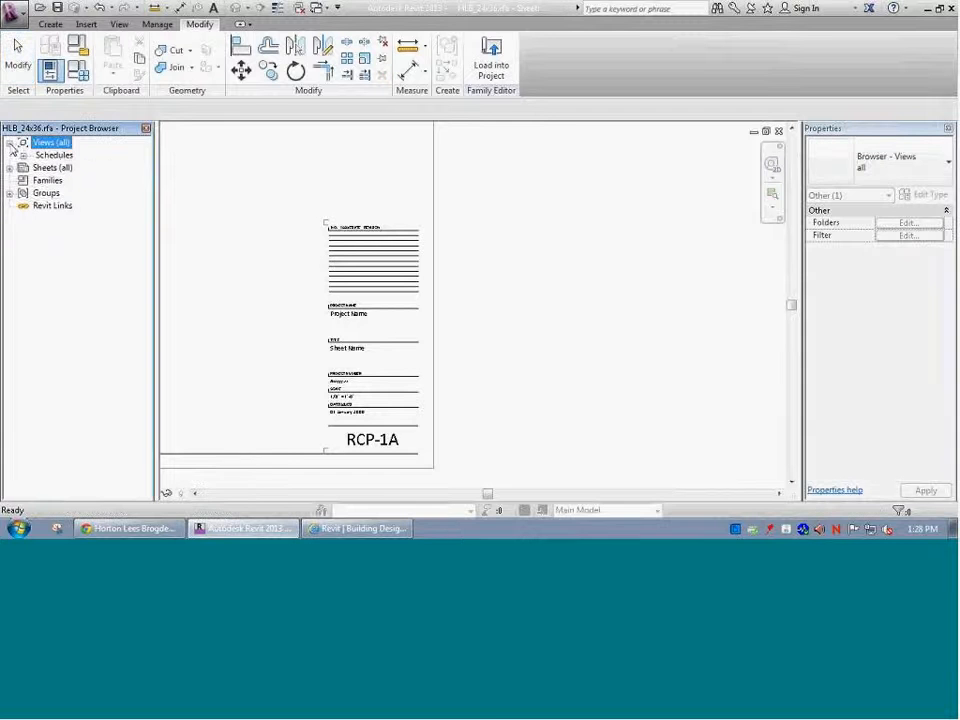
click(23, 155)
click(64, 168)
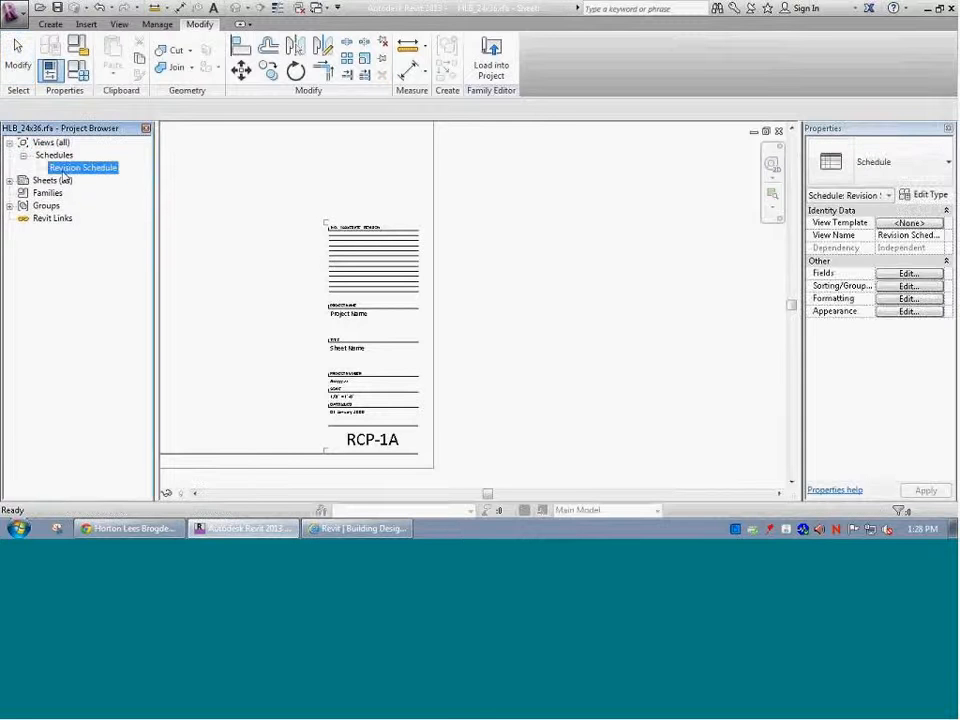
drag(64, 168, 291, 272)
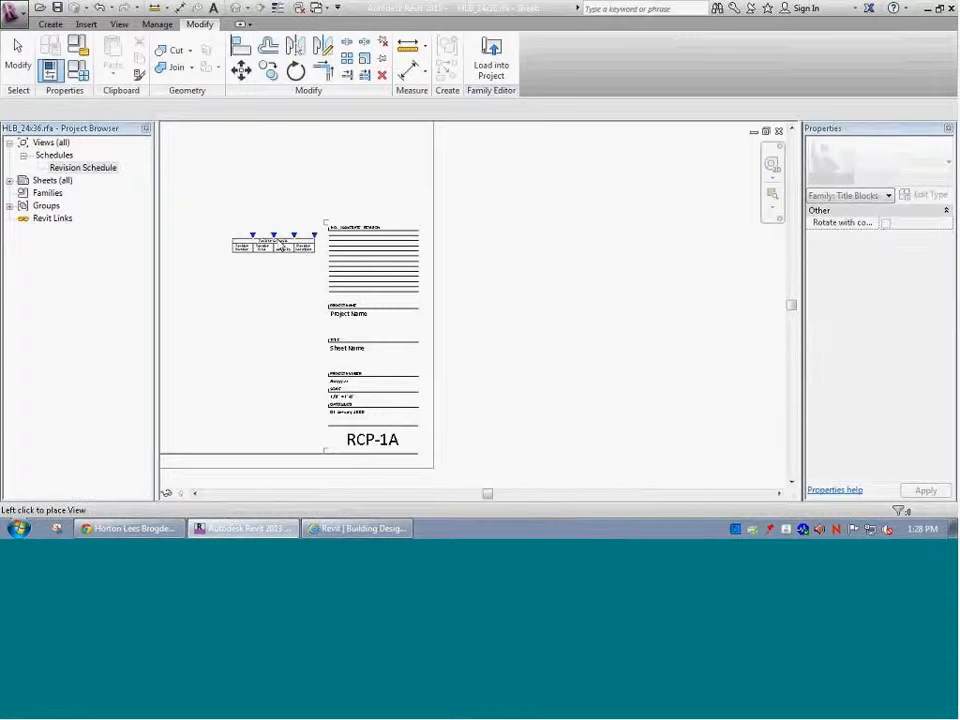
click(276, 240)
scroll(278, 232, up, 4)
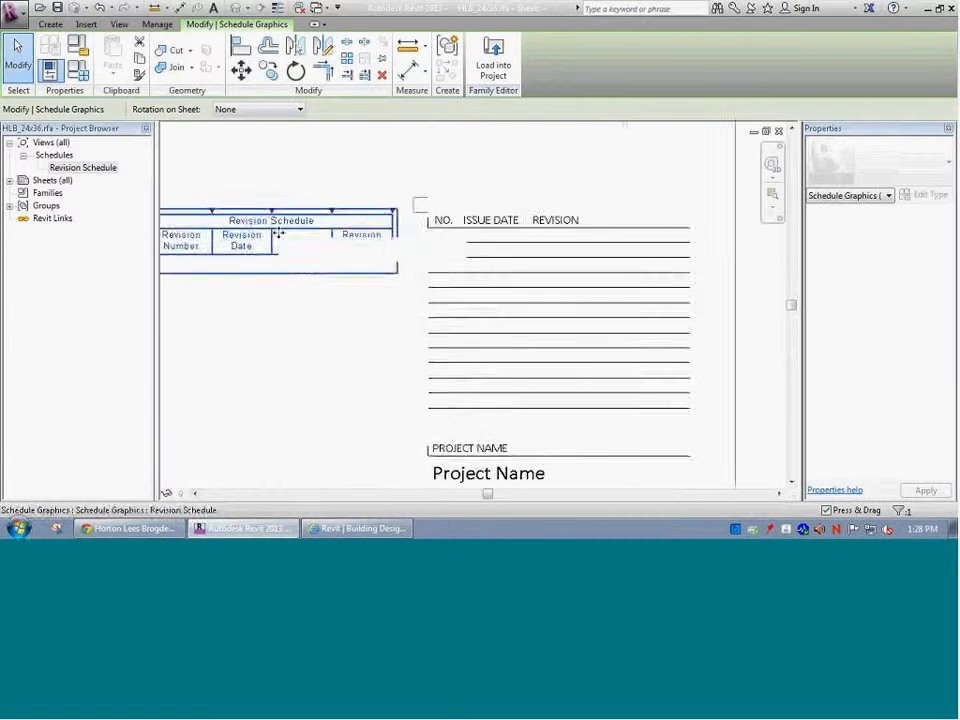
scroll(278, 232, down, 2)
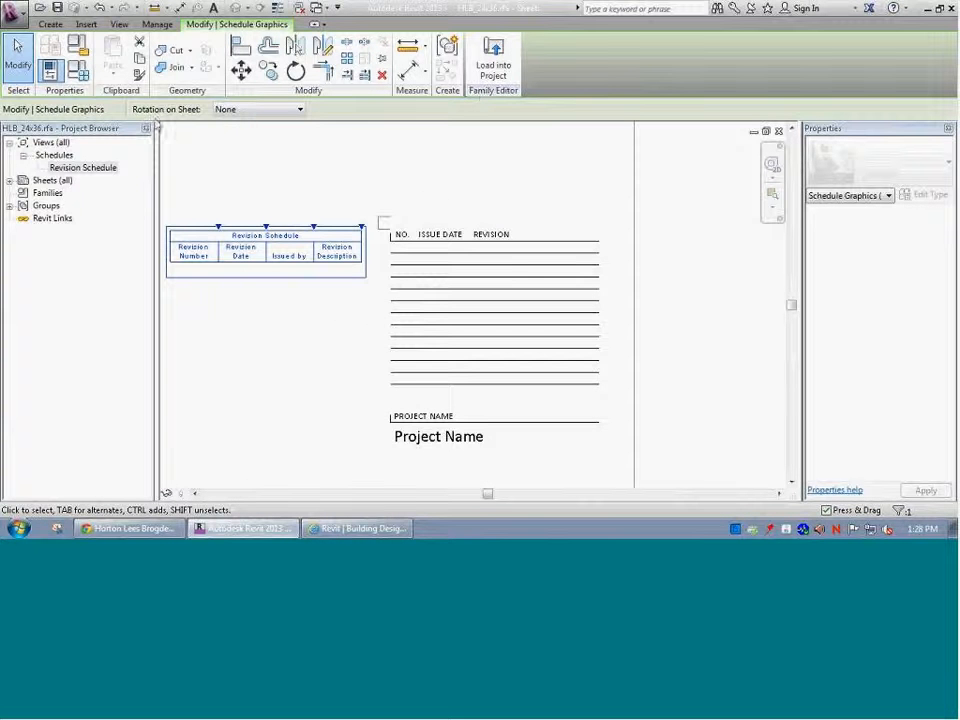
right_click(298, 254)
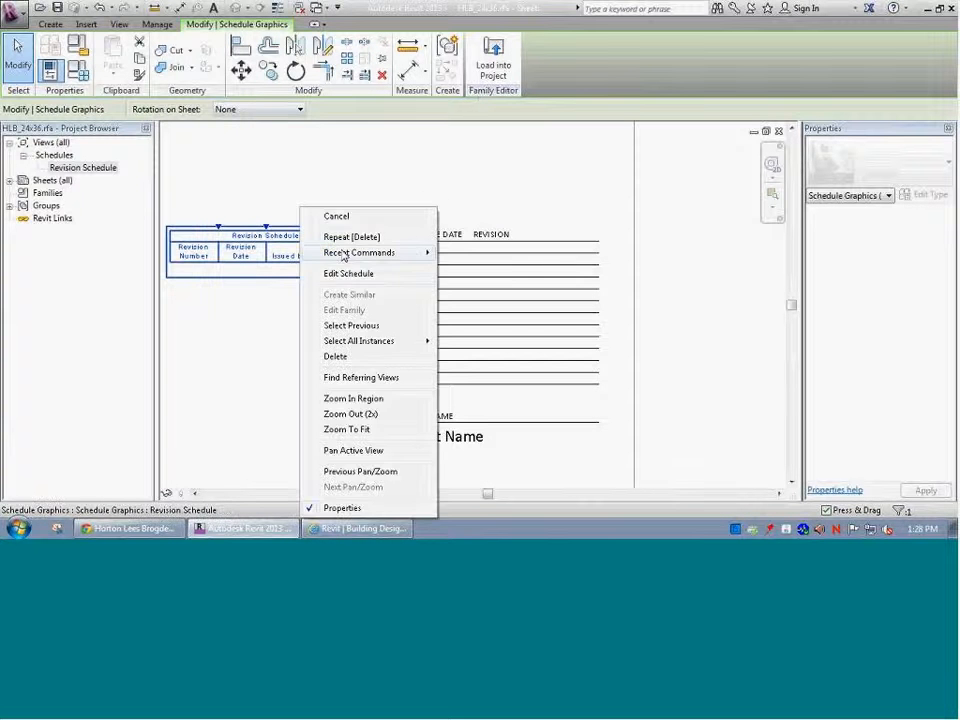
click(341, 275)
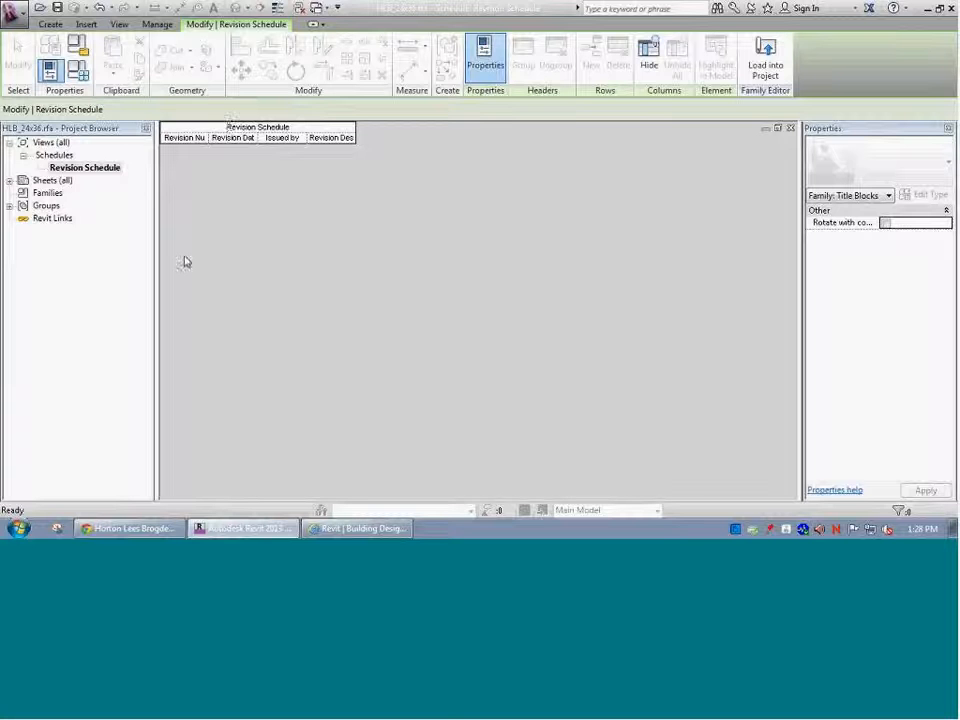
click(866, 198)
click(857, 208)
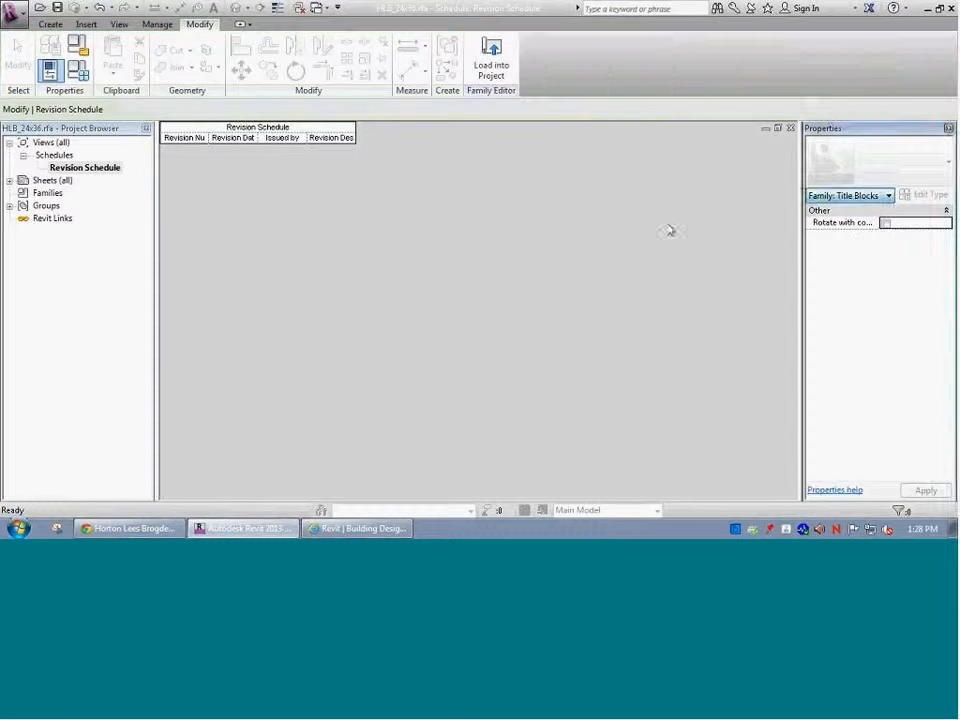
right_click(320, 193)
click(242, 184)
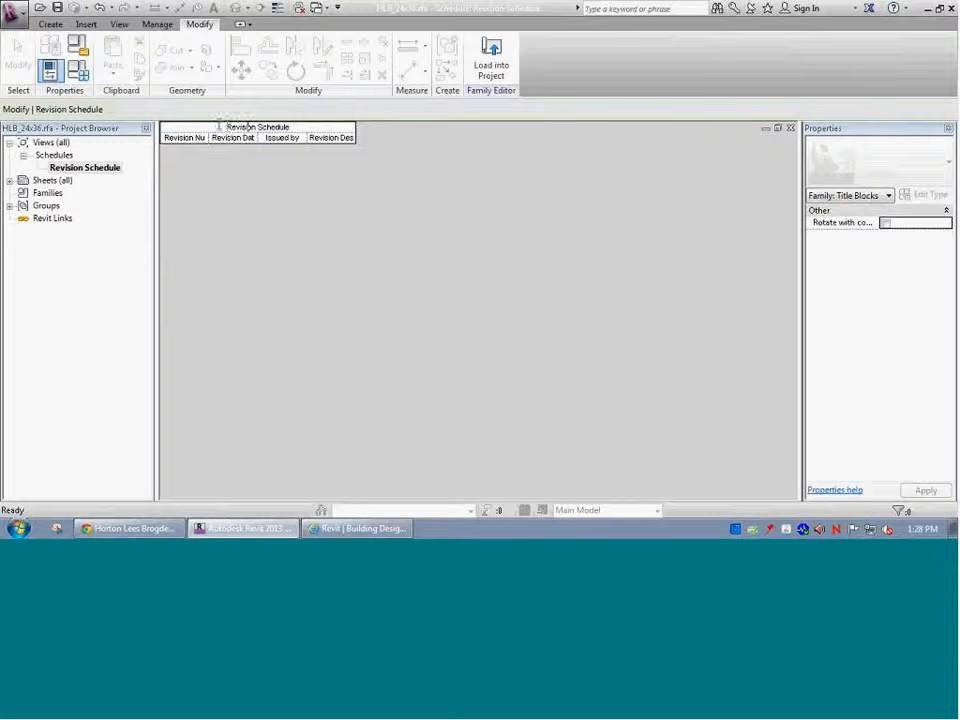
drag(220, 127, 306, 140)
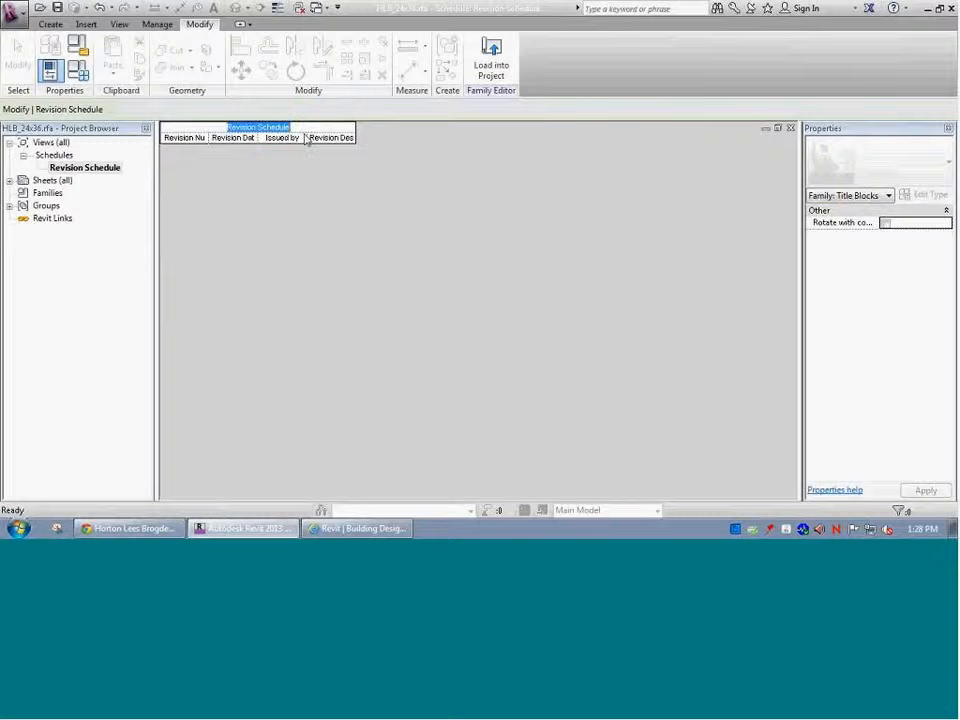
click(242, 25)
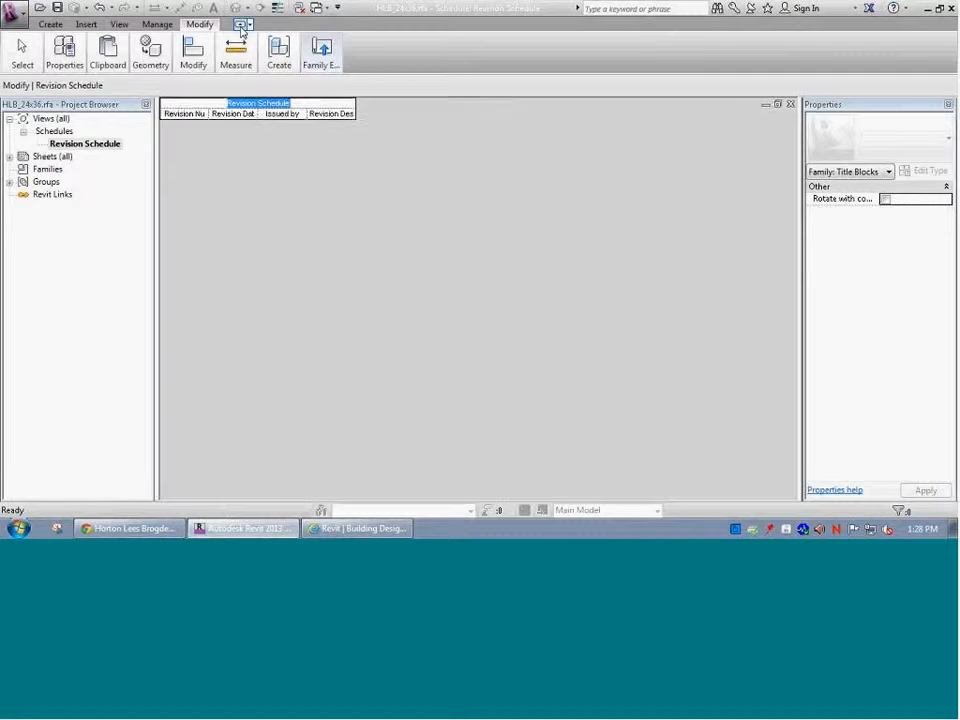
click(242, 26)
click(242, 26)
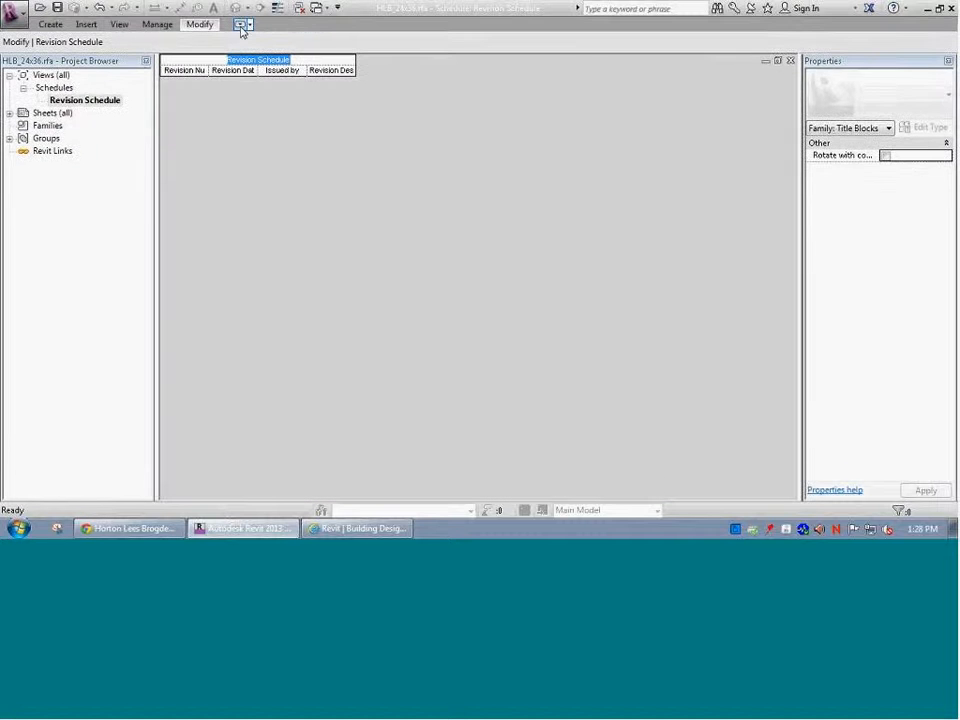
click(242, 26)
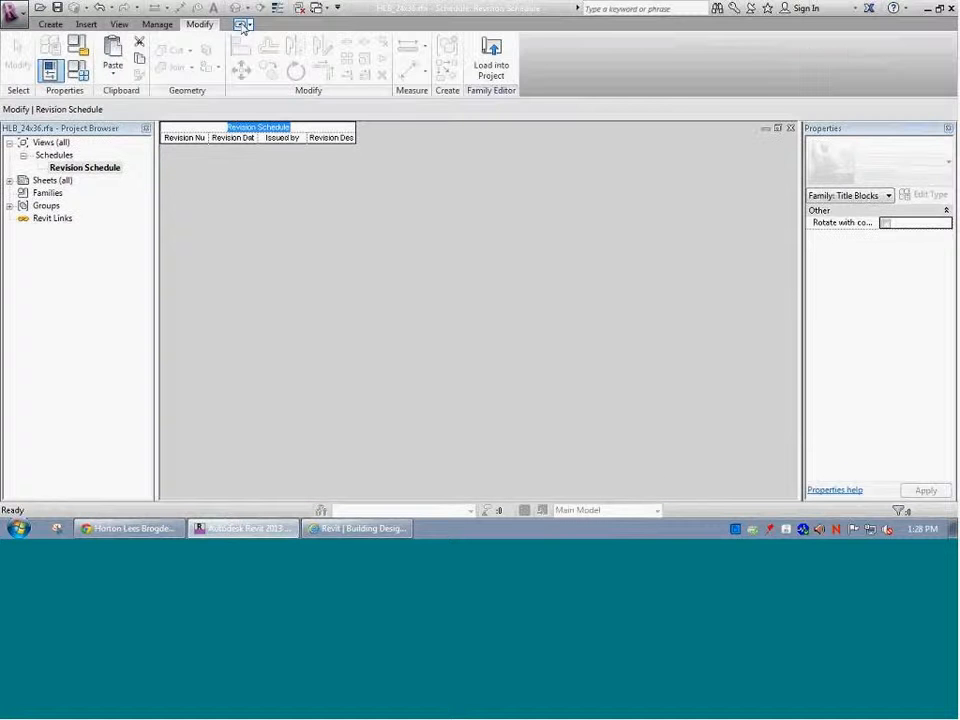
click(242, 26)
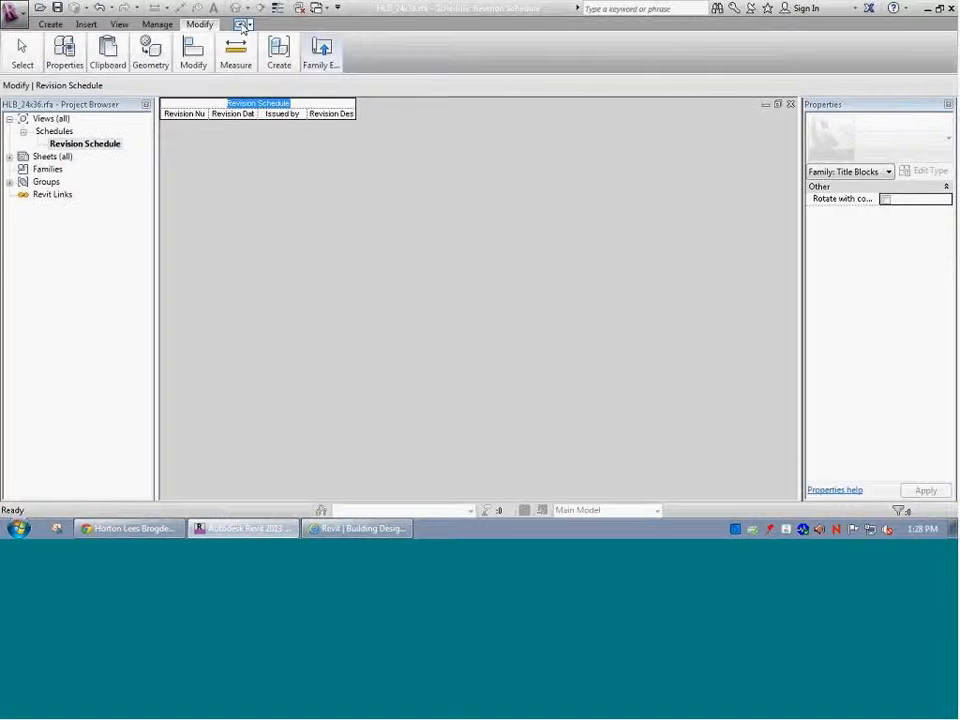
click(242, 26)
click(242, 26)
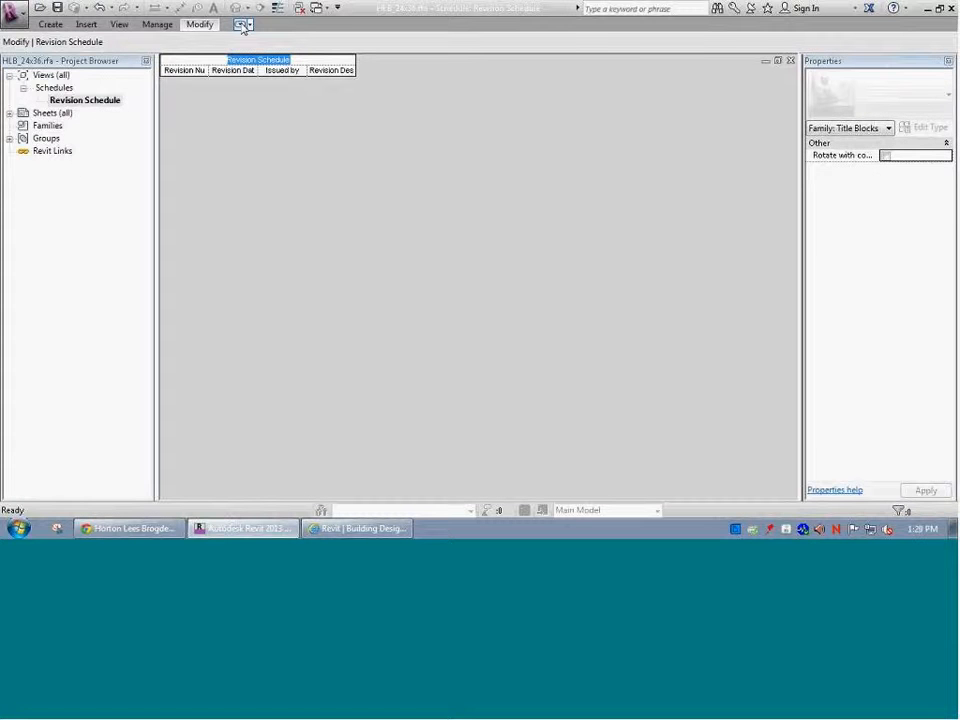
click(242, 26)
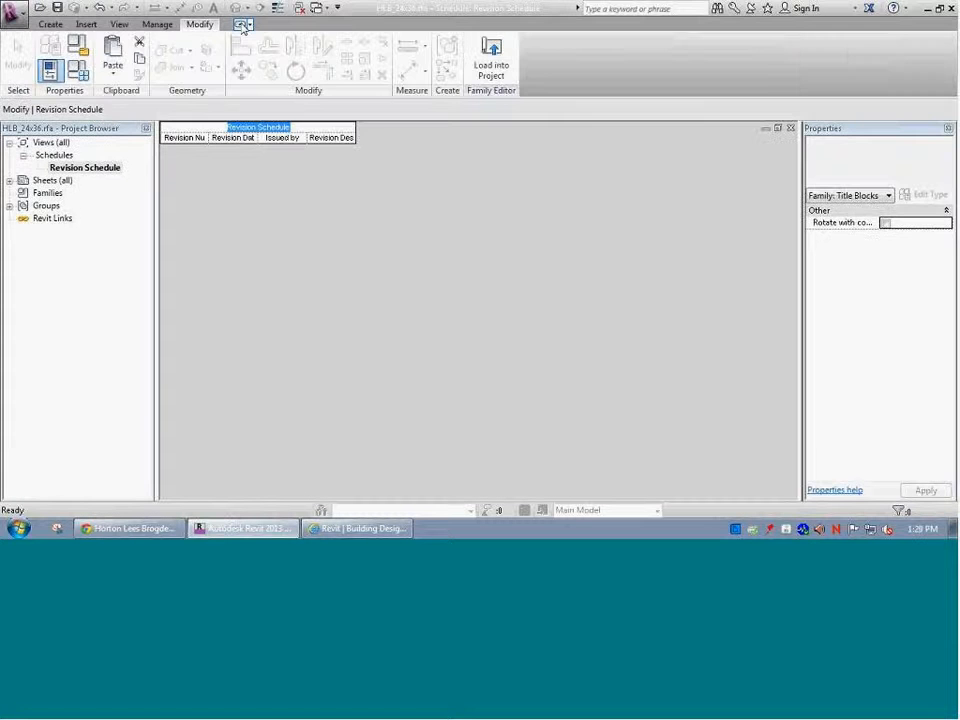
right_click(84, 170)
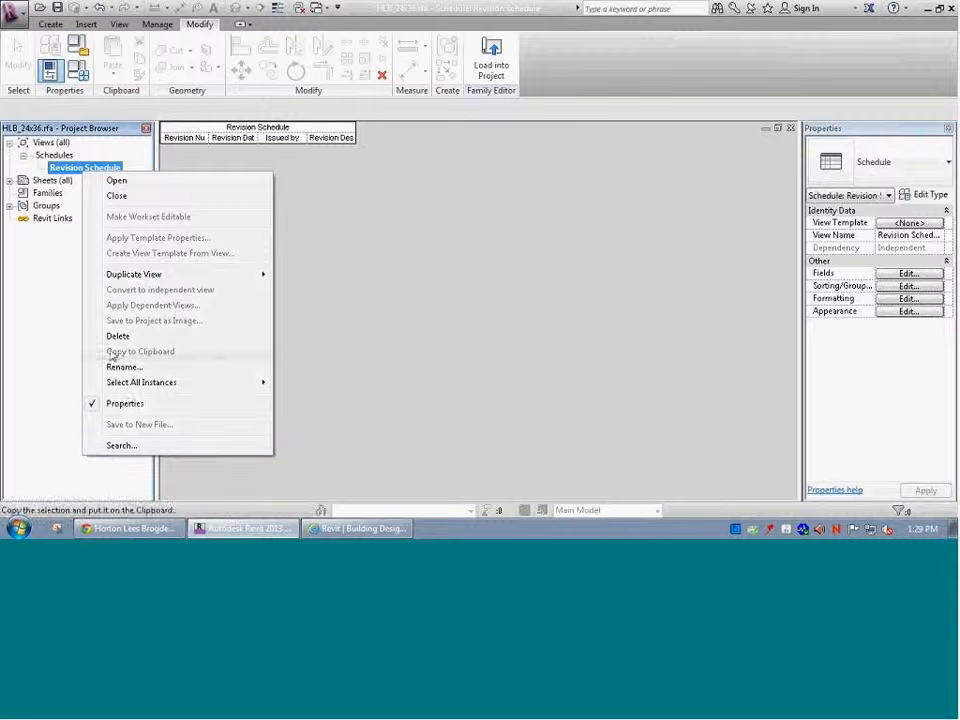
click(675, 276)
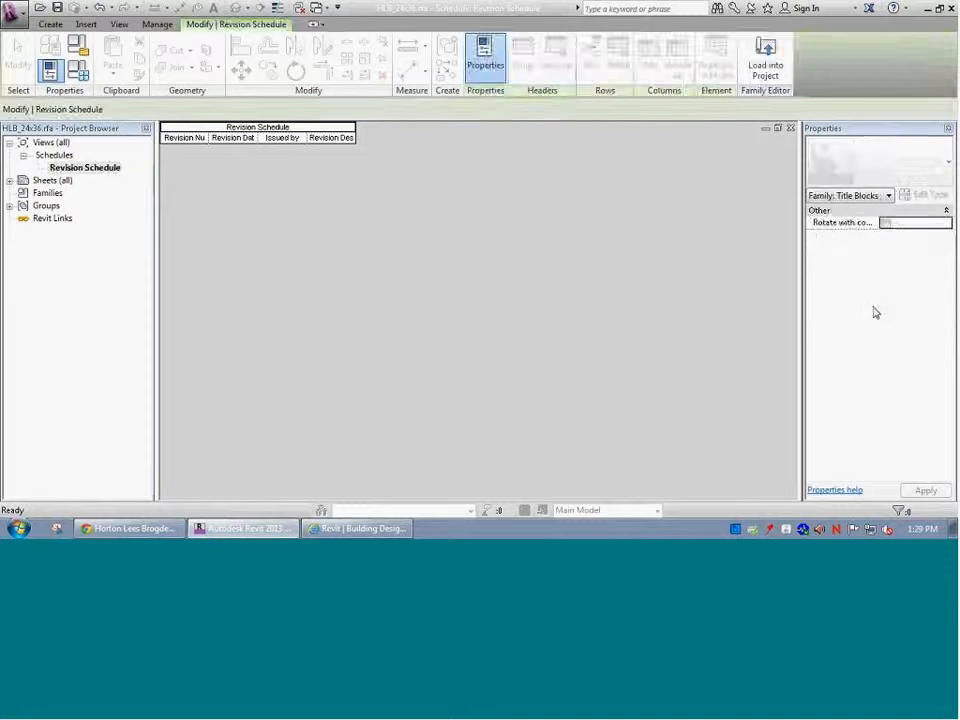
Turn off the title and headers in the appearance settings of the Revision Schedule
click(79, 169)
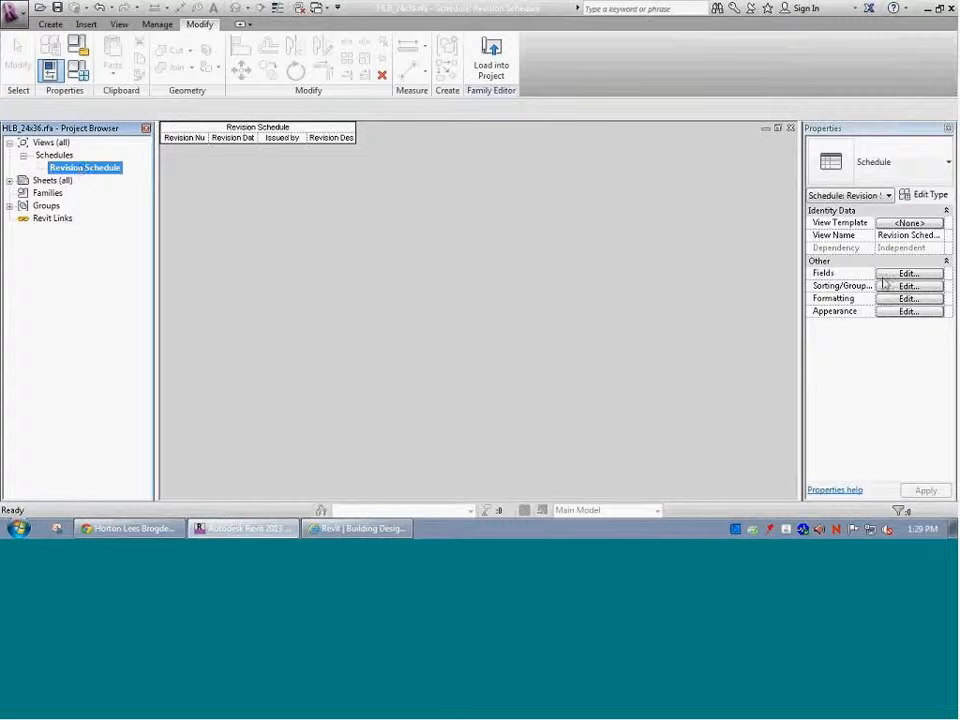
click(897, 313)
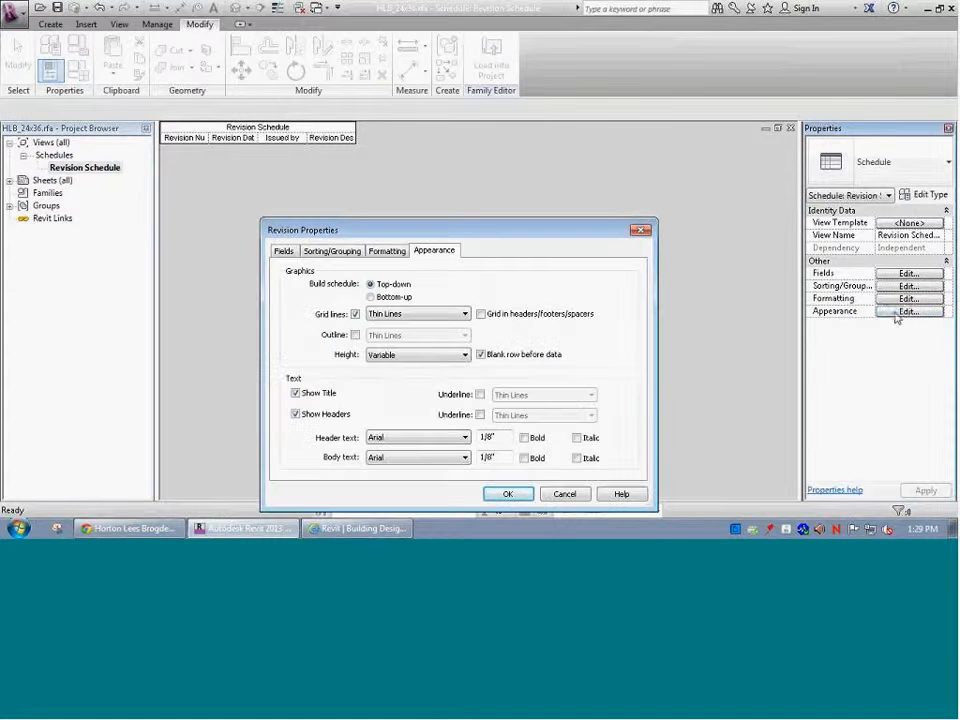
drag(468, 234, 448, 126)
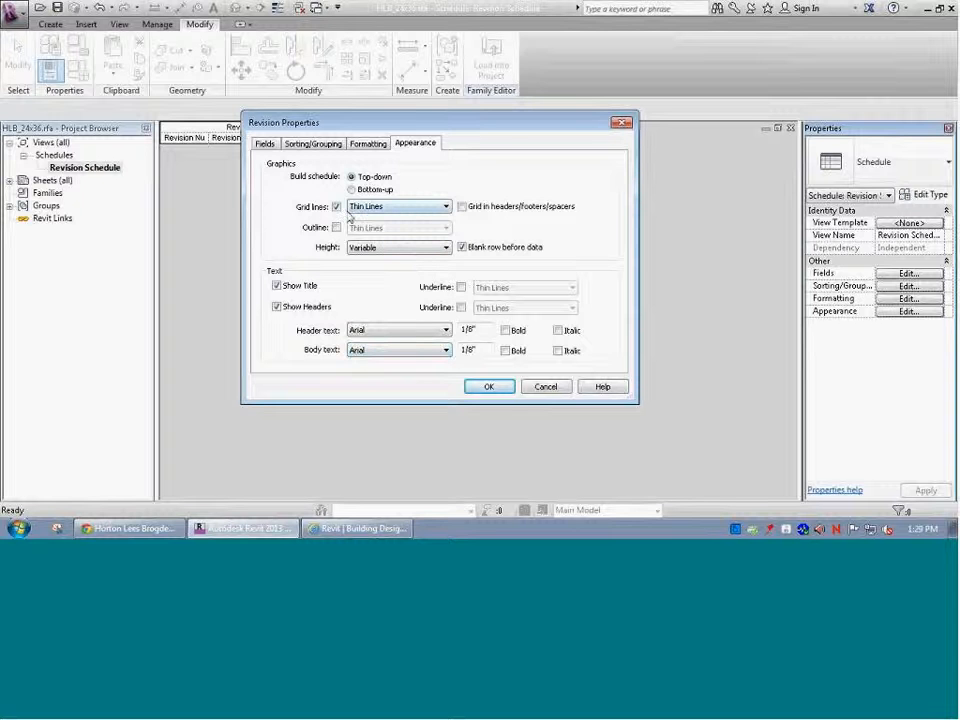
click(277, 286)
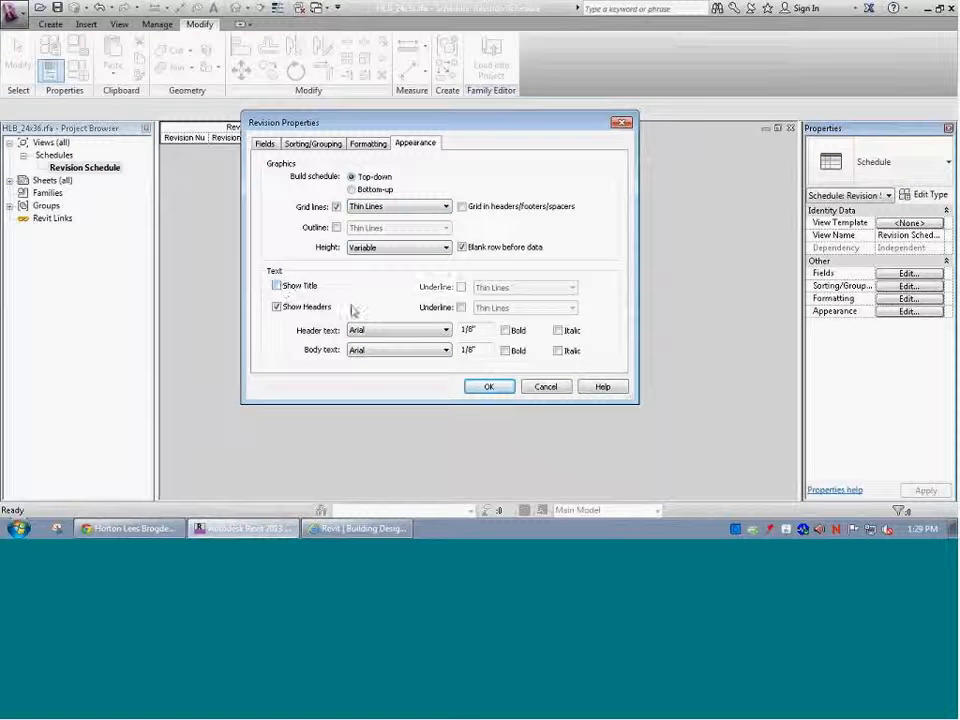
click(278, 308)
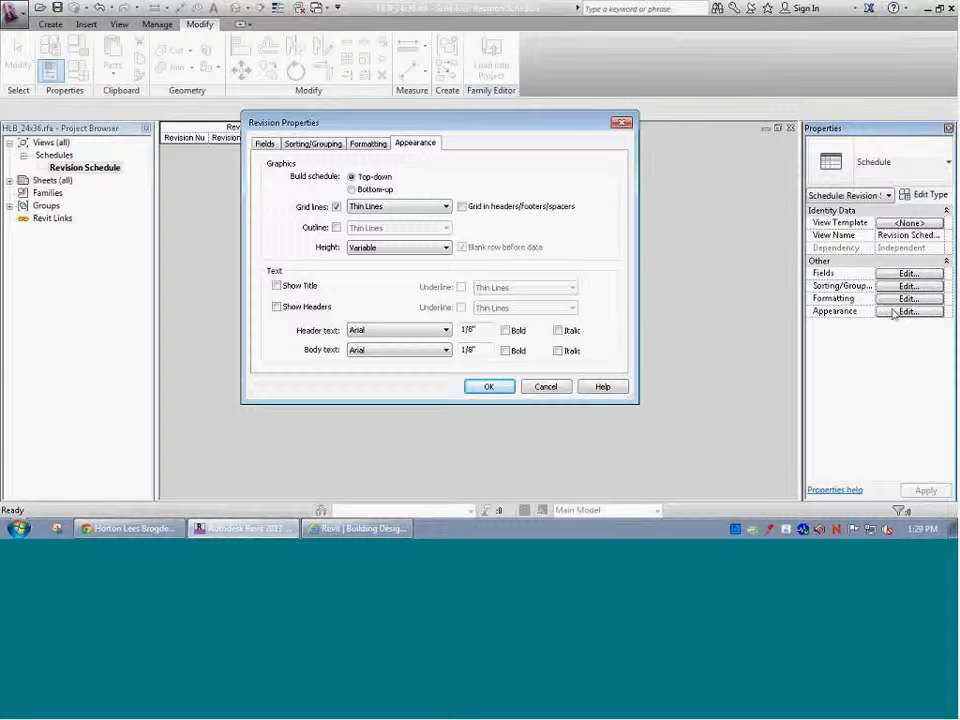
click(489, 387)
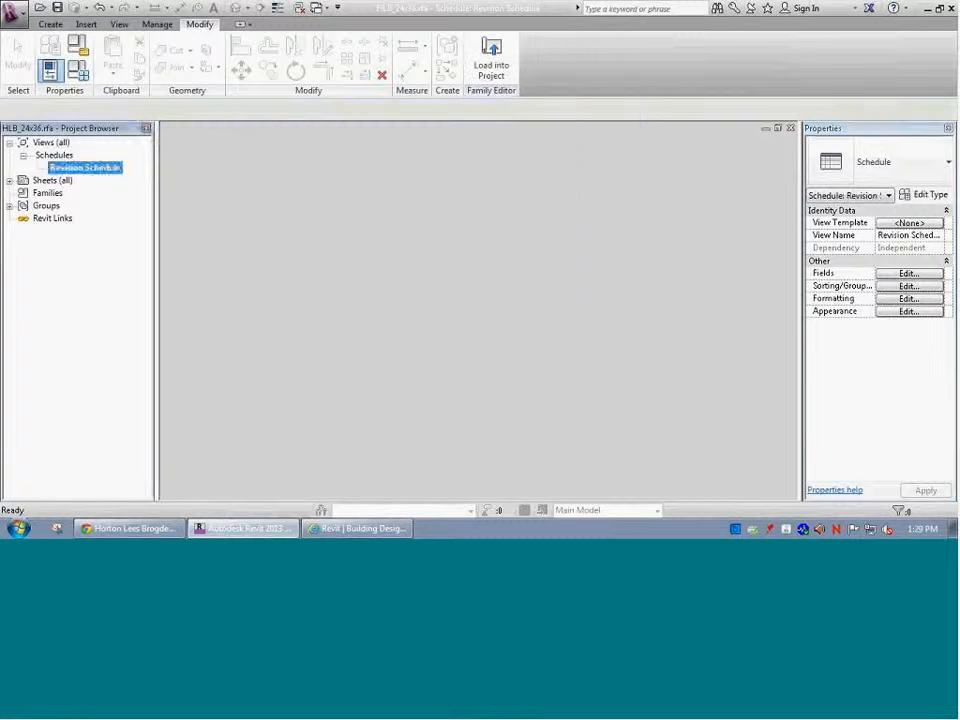
Return to the sheet view and move the revision schedule into the first row under the NO., ISSUE DATE and REVISION headings
click(283, 301)
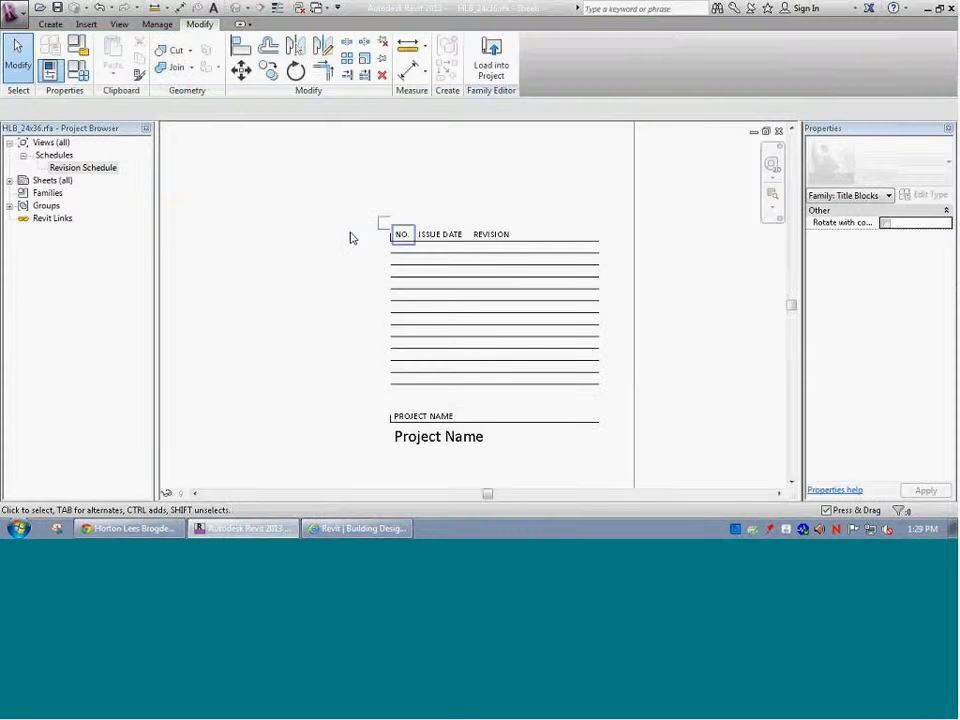
click(300, 231)
drag(291, 225, 510, 240)
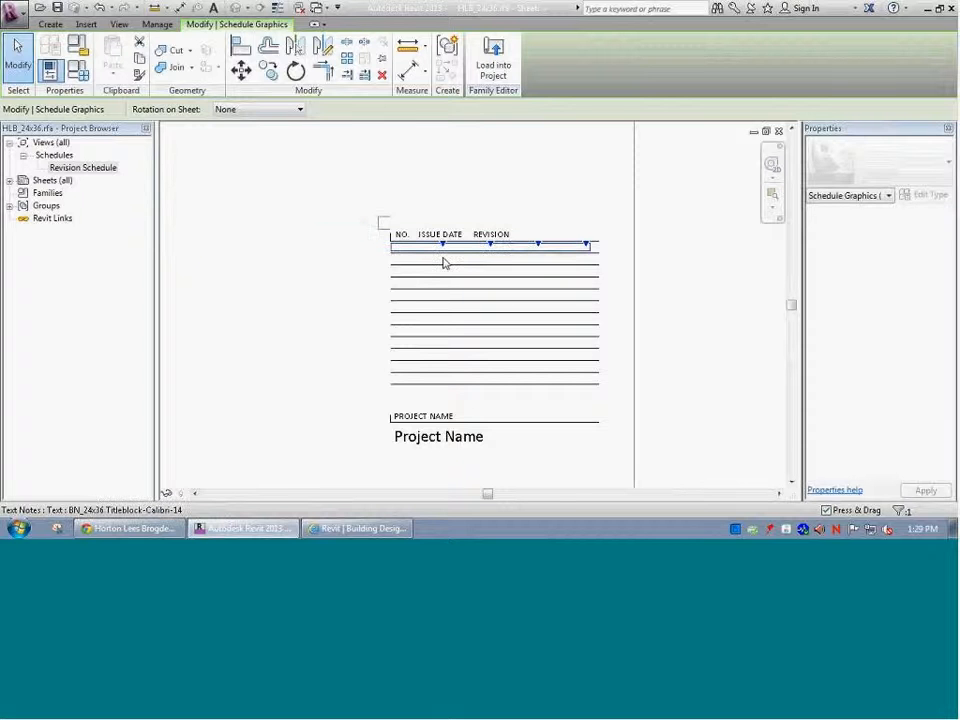
Resize the schedule's first two columns to line up with the NO. and ISSUE DATE headings
scroll(435, 261, up, 3)
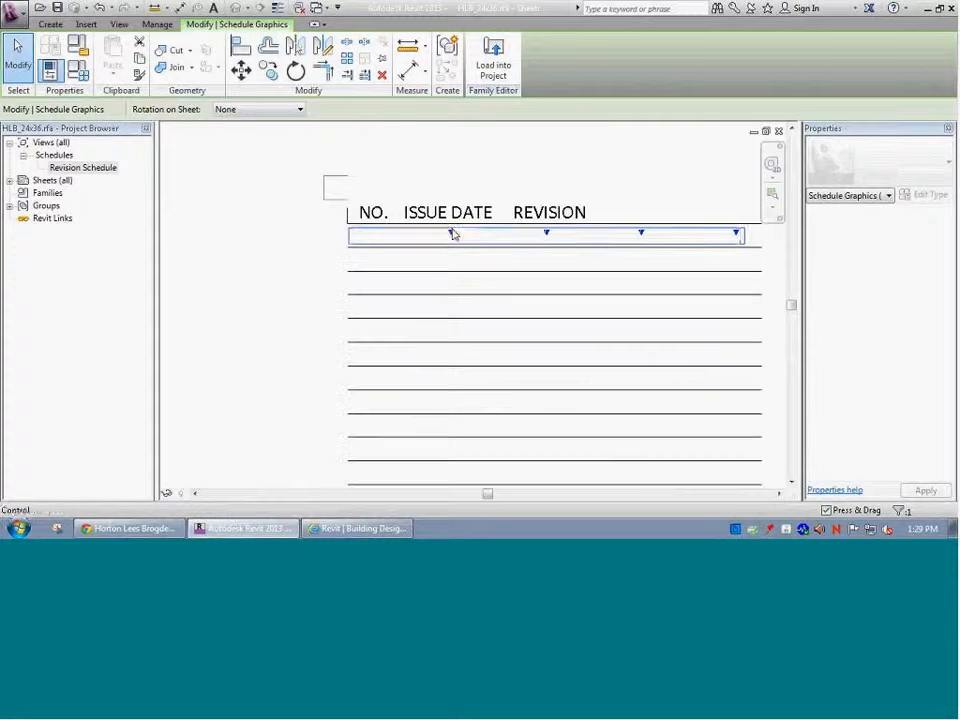
drag(452, 233, 397, 230)
drag(492, 237, 500, 236)
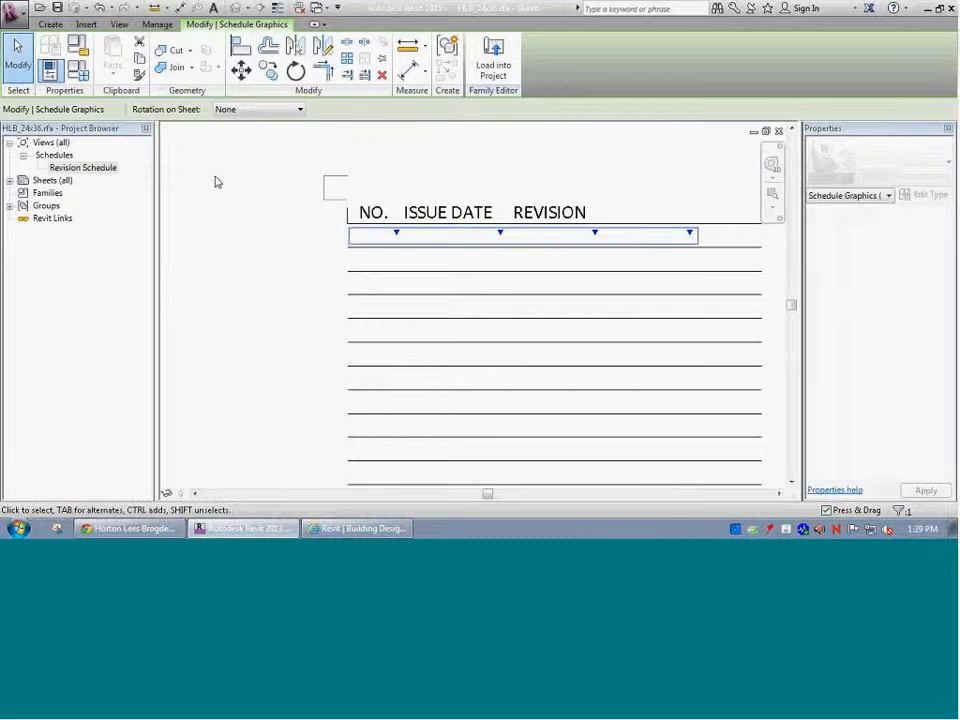
Remove Issued by from the Revision Schedule's scheduled fields and apply the change
click(88, 168)
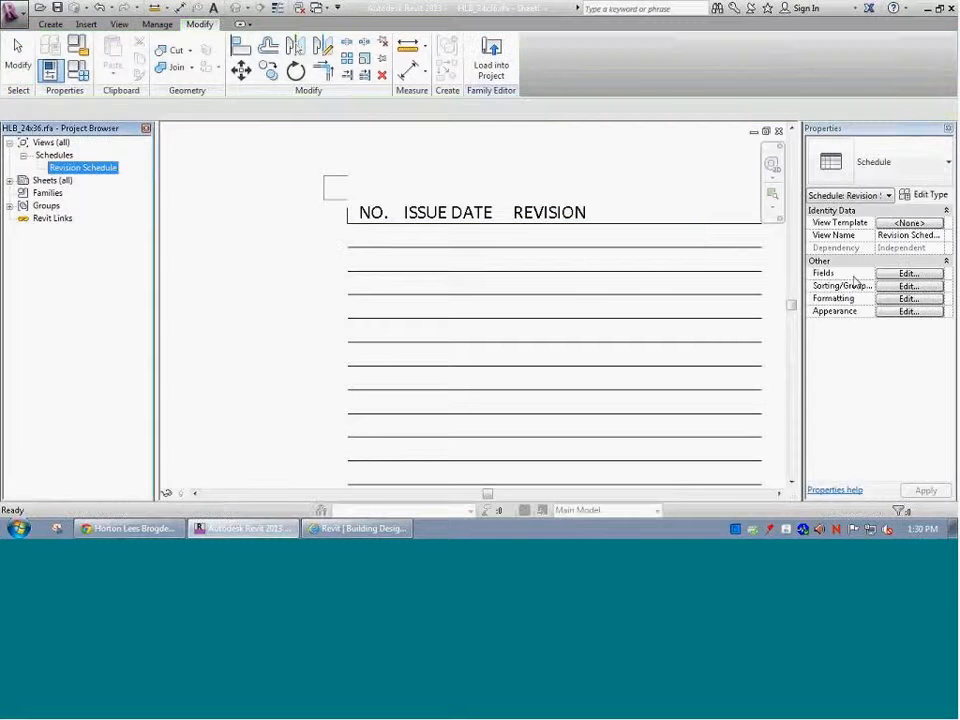
click(908, 274)
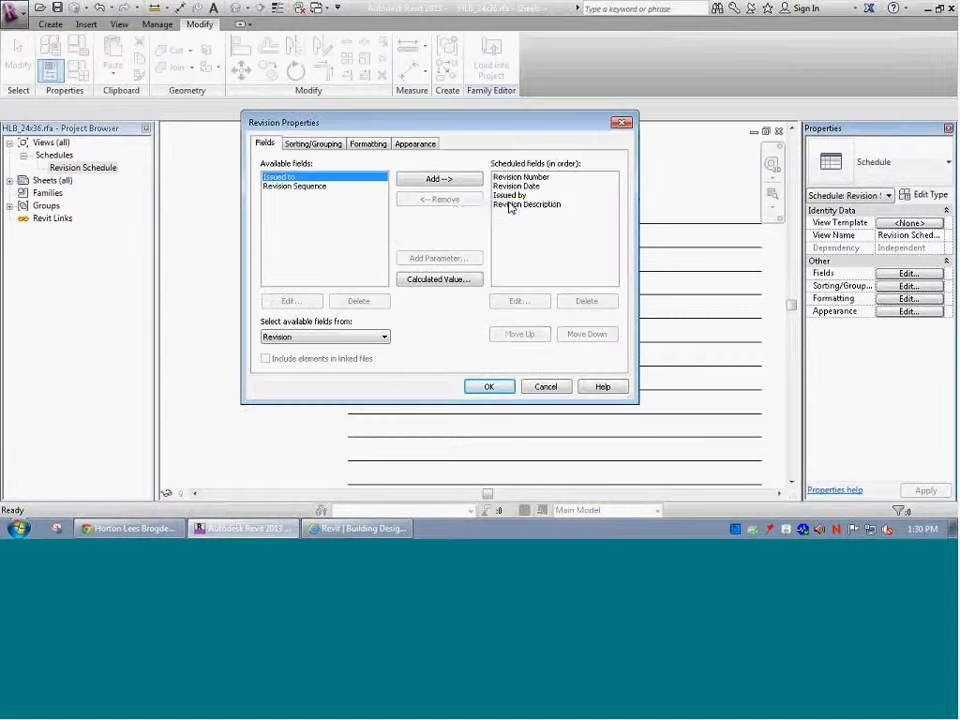
click(510, 205)
click(510, 195)
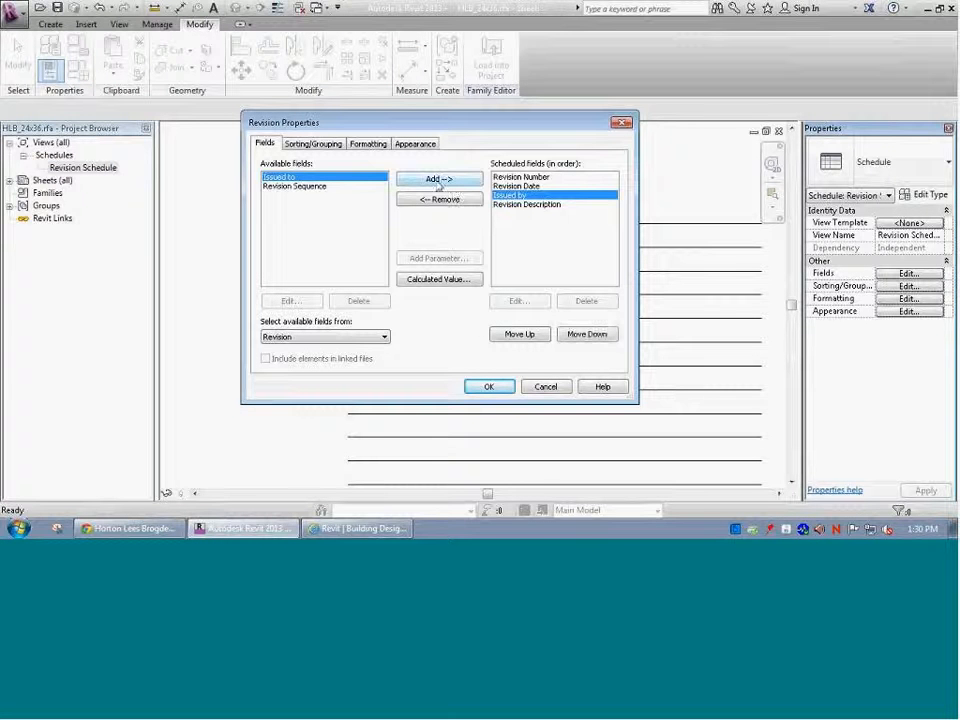
click(450, 200)
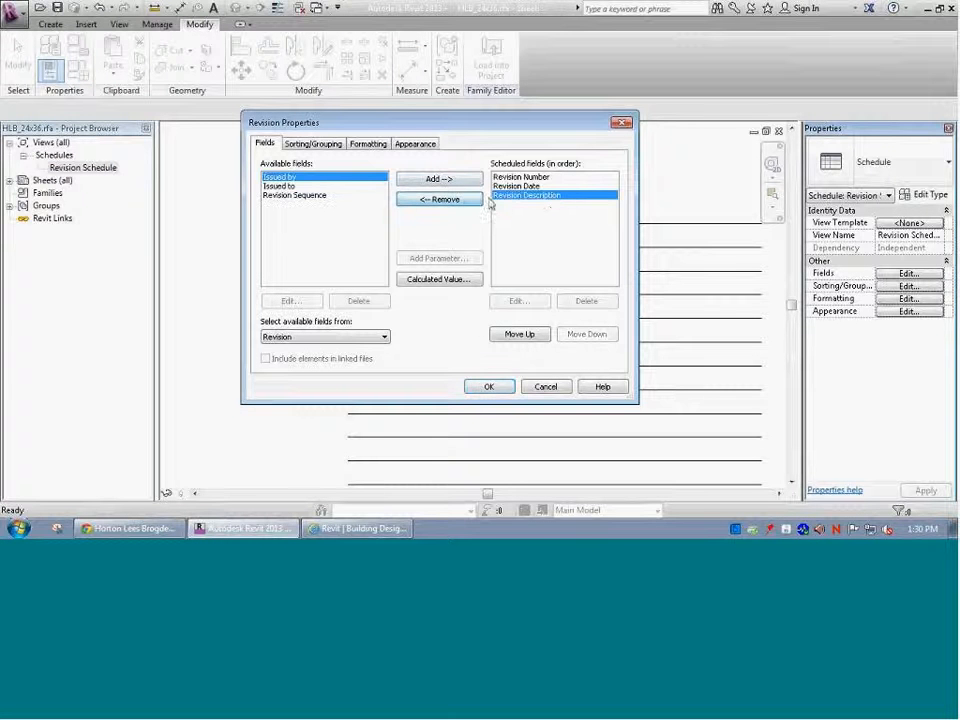
click(489, 386)
click(414, 249)
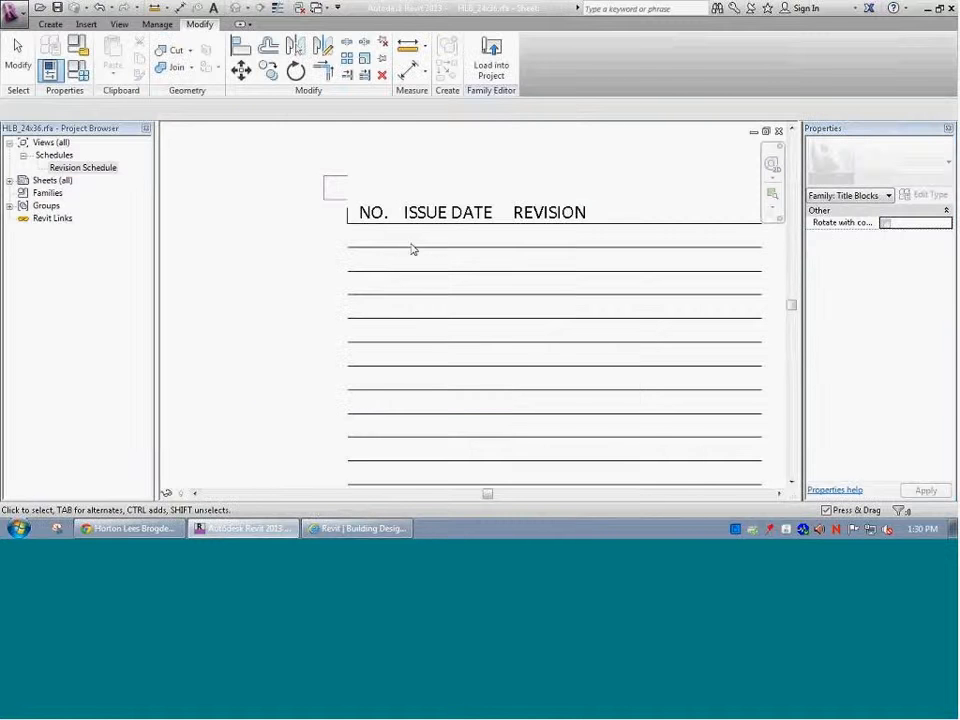
Widen the schedule's last column so the schedule ends at the far end of the revision table's row lines
click(414, 249)
scroll(598, 256, down, 4)
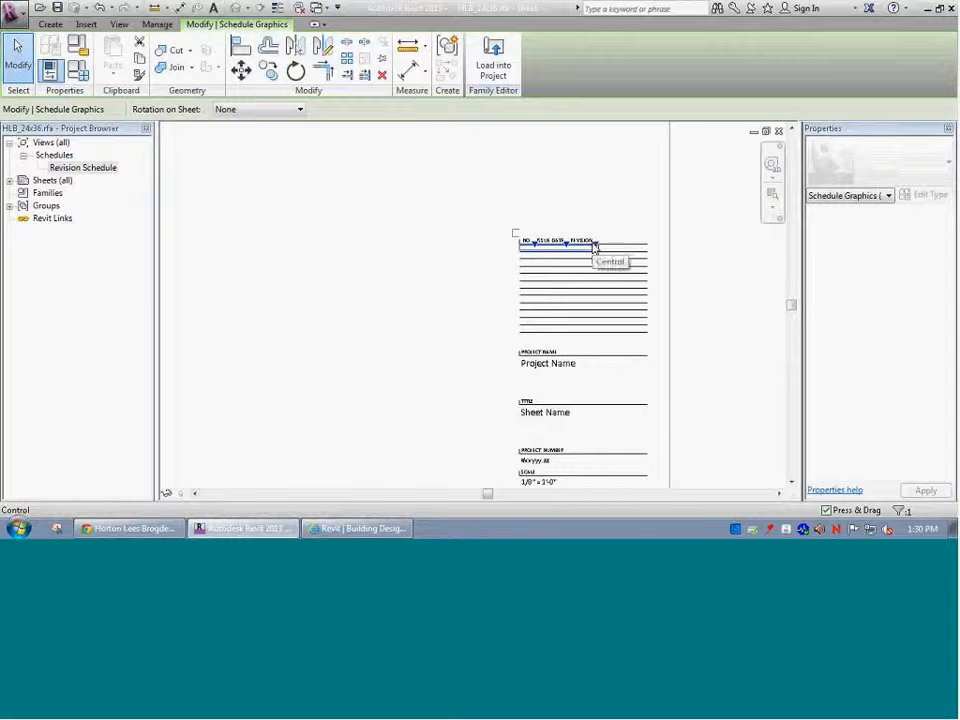
drag(597, 247, 646, 260)
scroll(604, 255, up, 4)
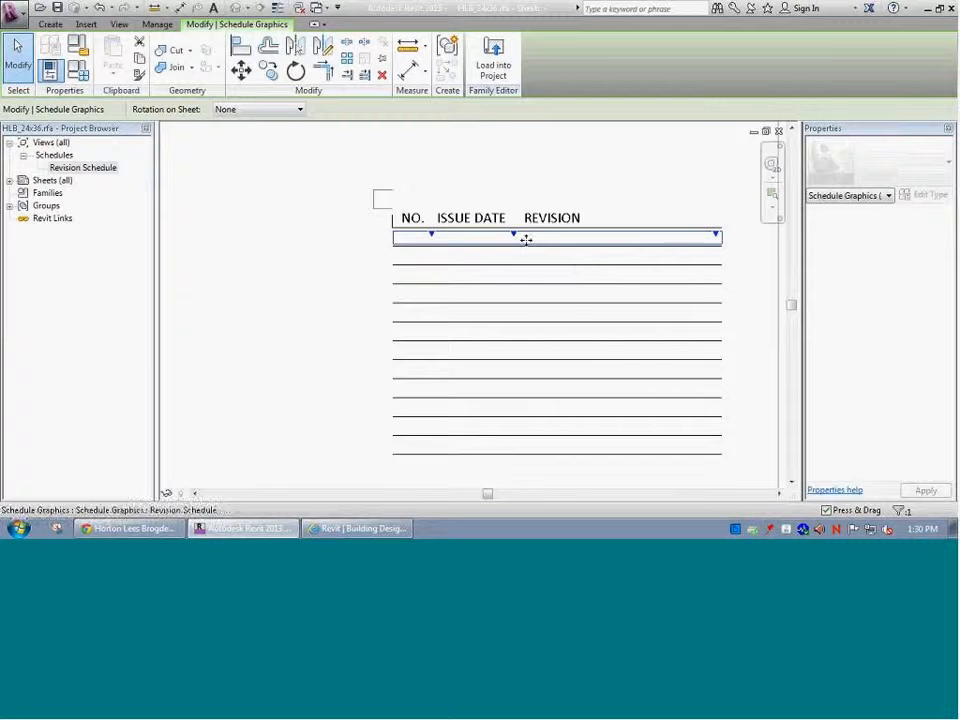
scroll(525, 268, up, 1)
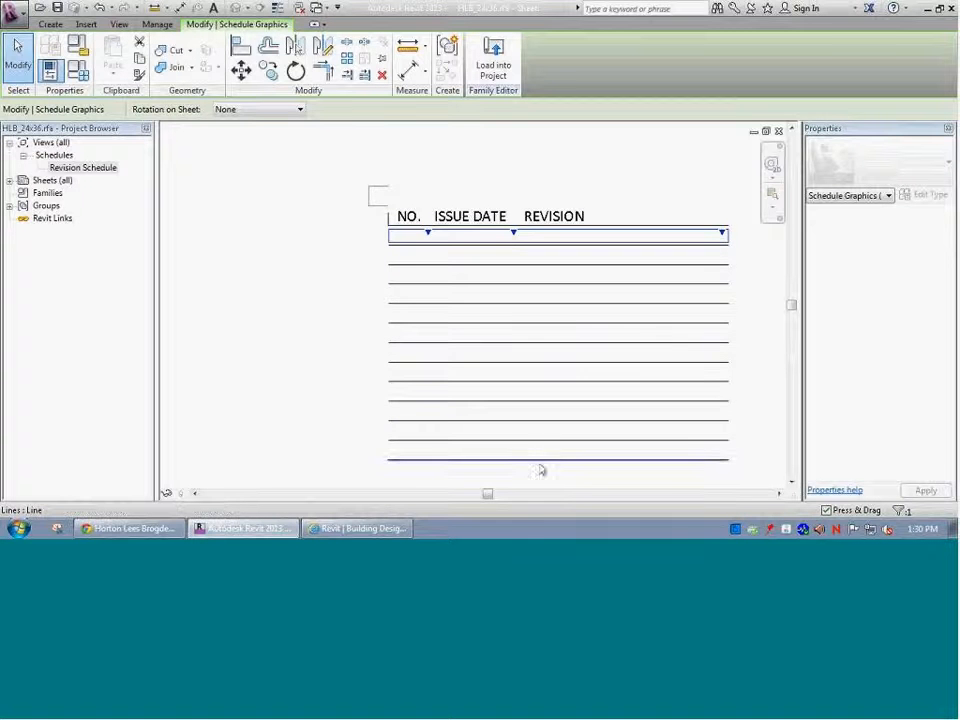
scroll(499, 266, up, 1)
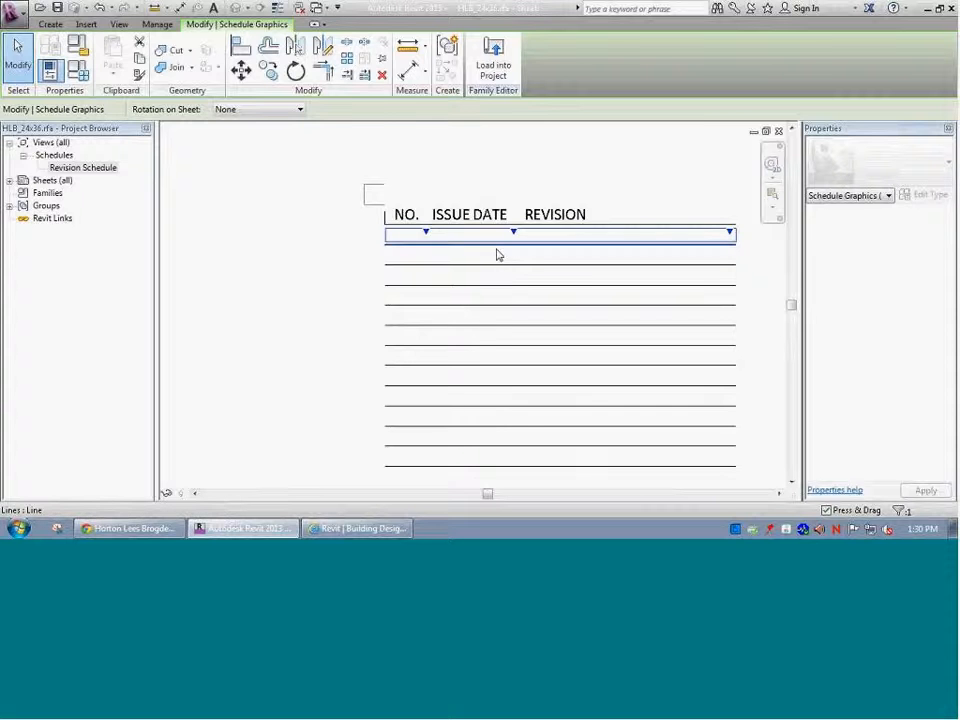
Delete the drawn row lines of the revision table, keeping the line under the headings and the bottommost line
click(497, 253)
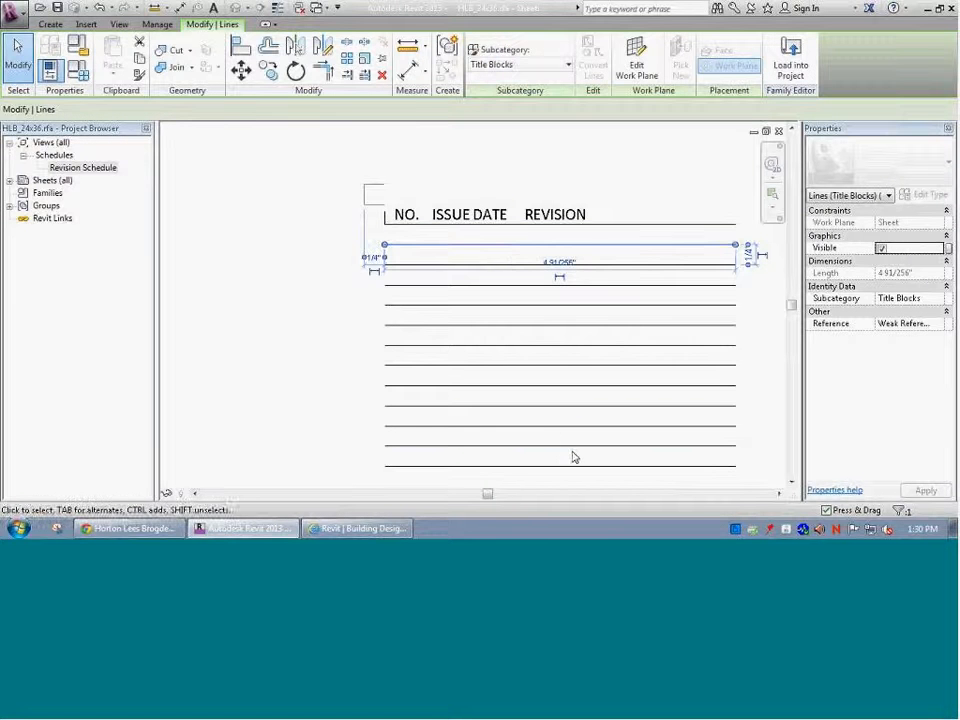
key(Escape)
drag(572, 455, 481, 279)
key(Escape)
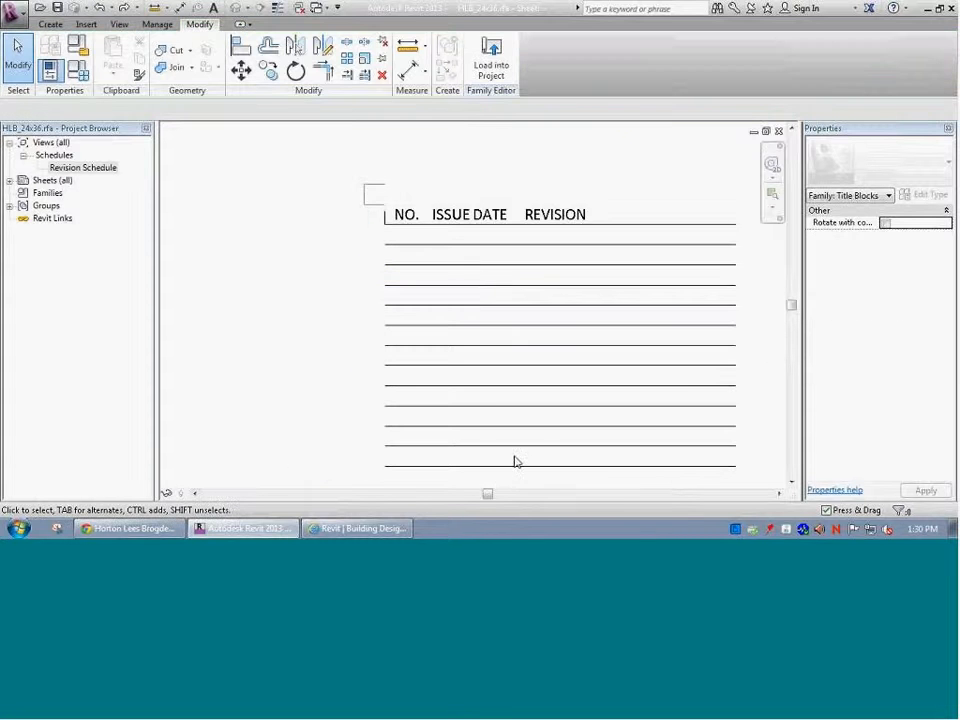
click(452, 252)
key(Delete)
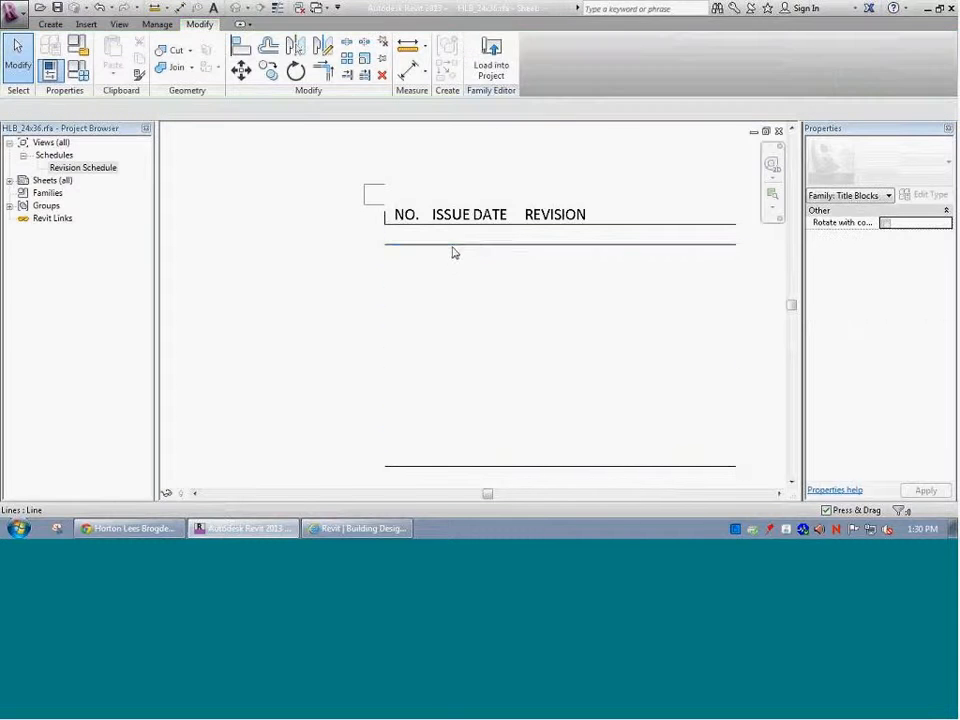
click(440, 246)
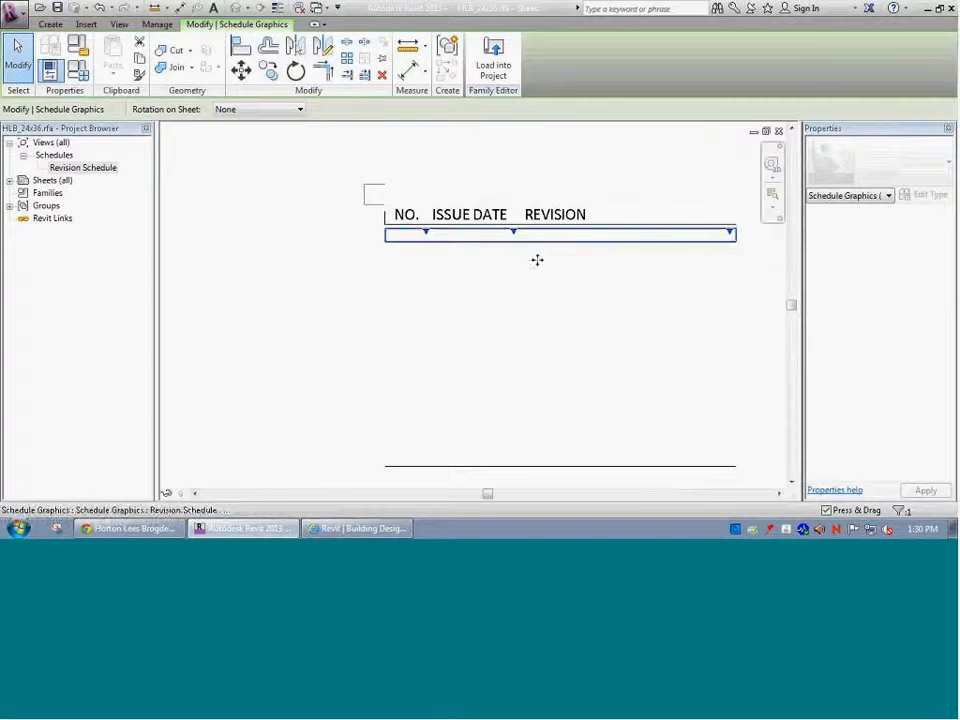
Set the Revision Schedule's header text and body text fonts to Calibri in its appearance settings
click(100, 167)
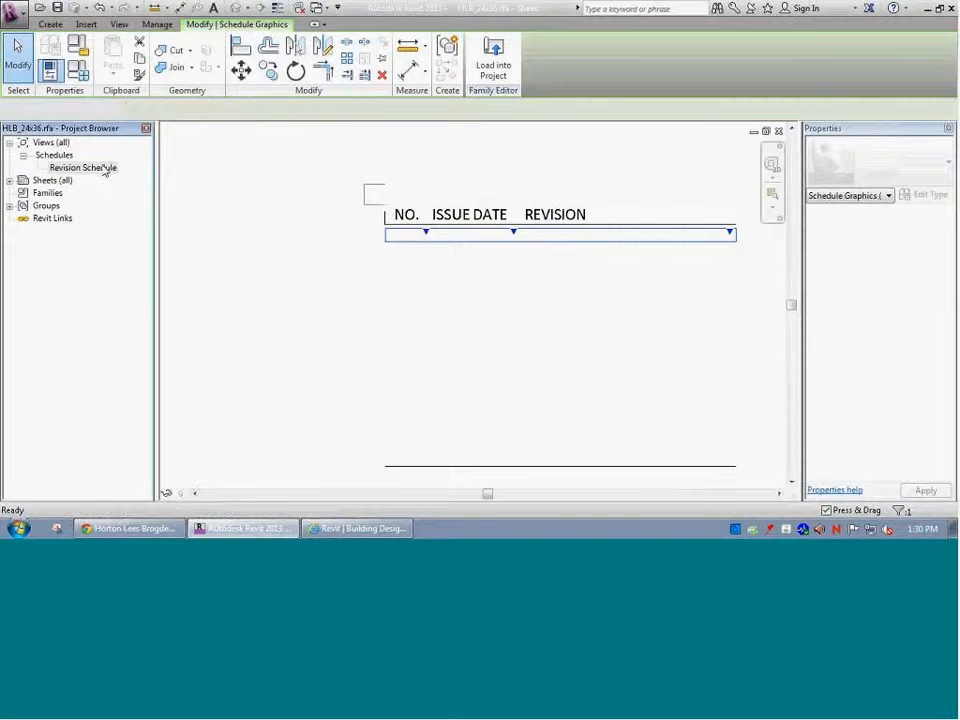
click(910, 312)
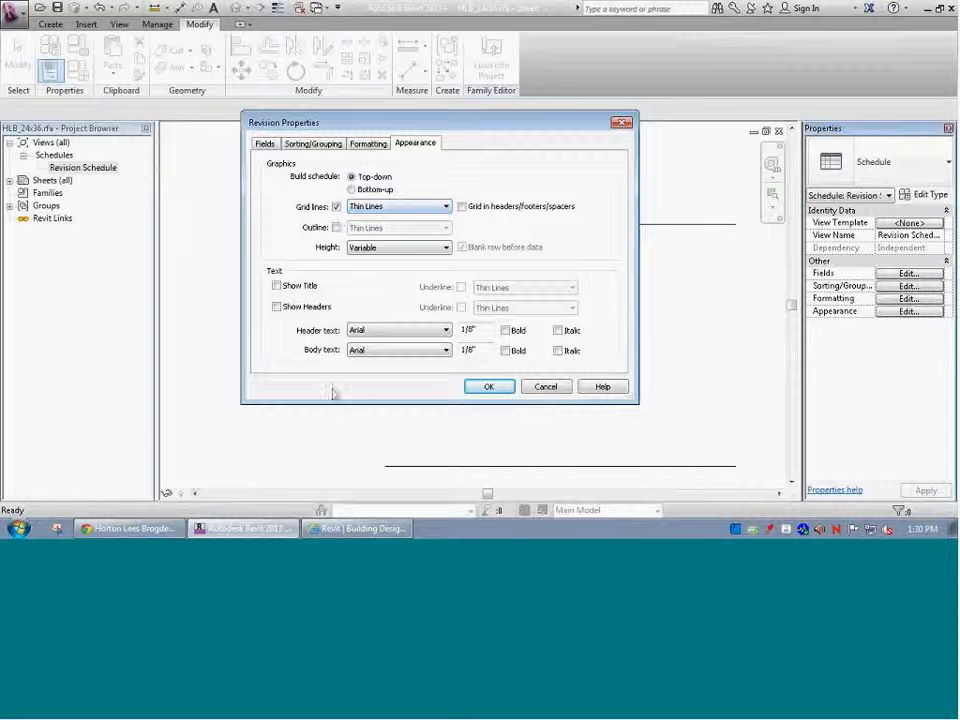
click(420, 331)
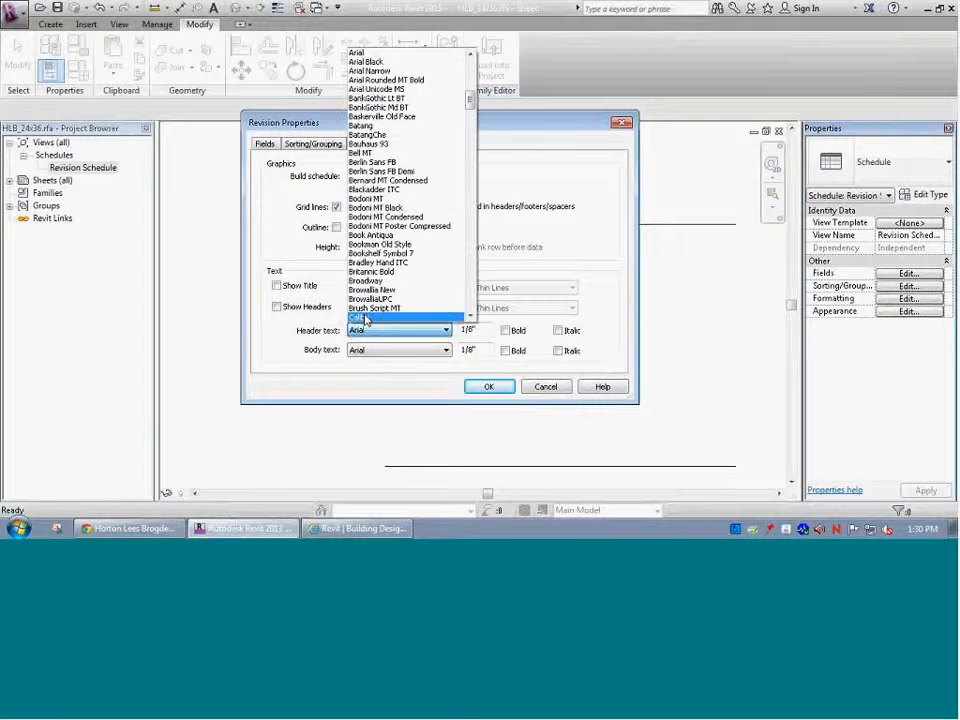
click(365, 319)
click(375, 350)
click(370, 339)
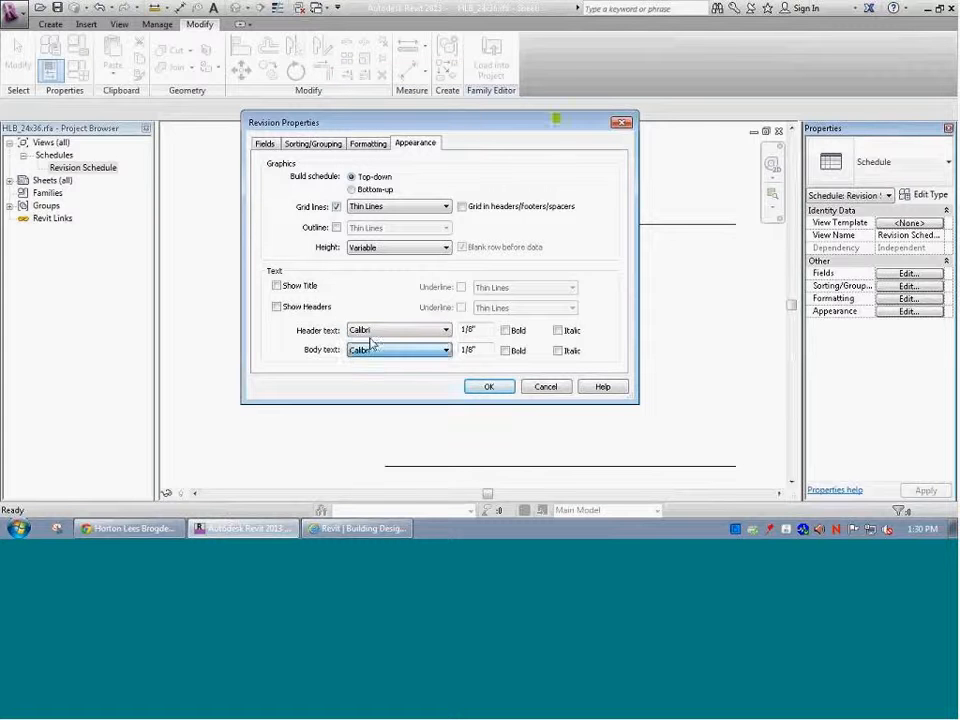
Set the header and body text sizes to 3/32" and apply the appearance settings
click(467, 330)
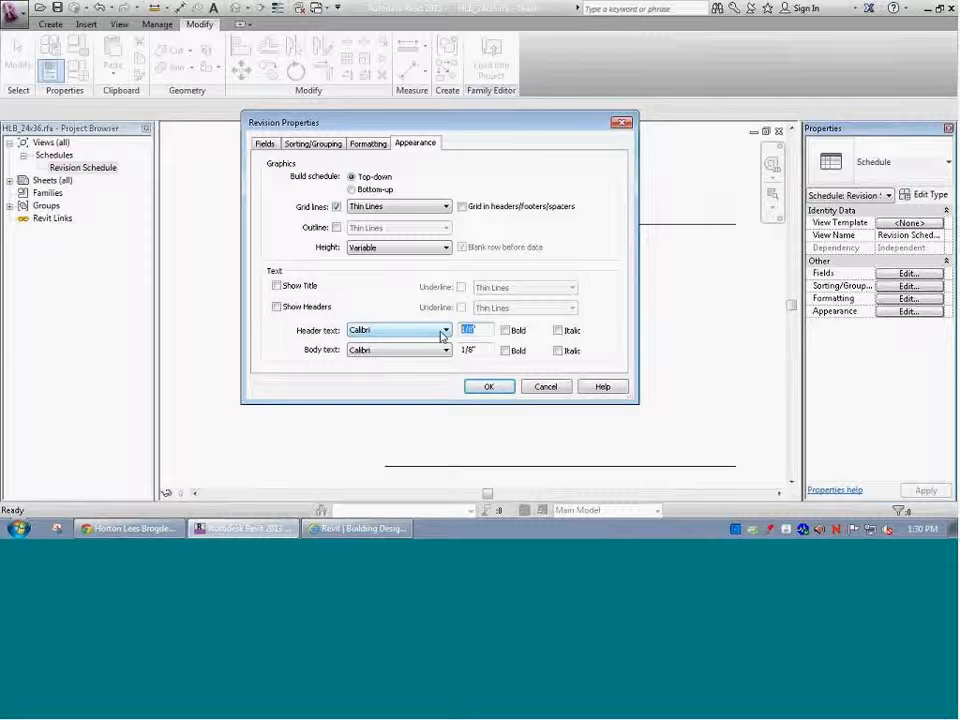
text(")
click(469, 349)
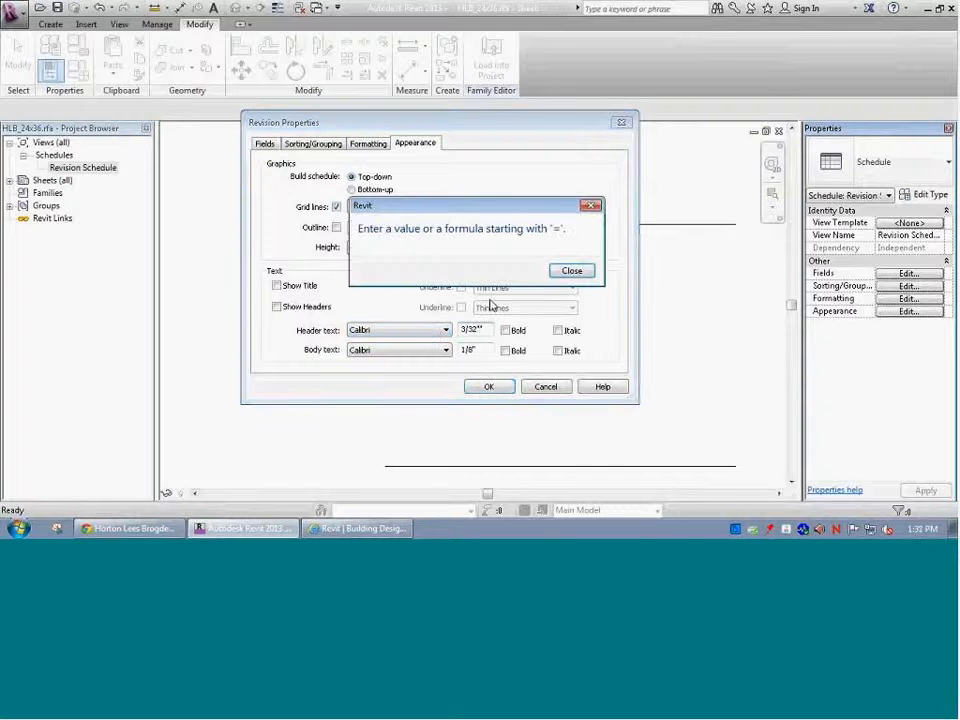
key(Return)
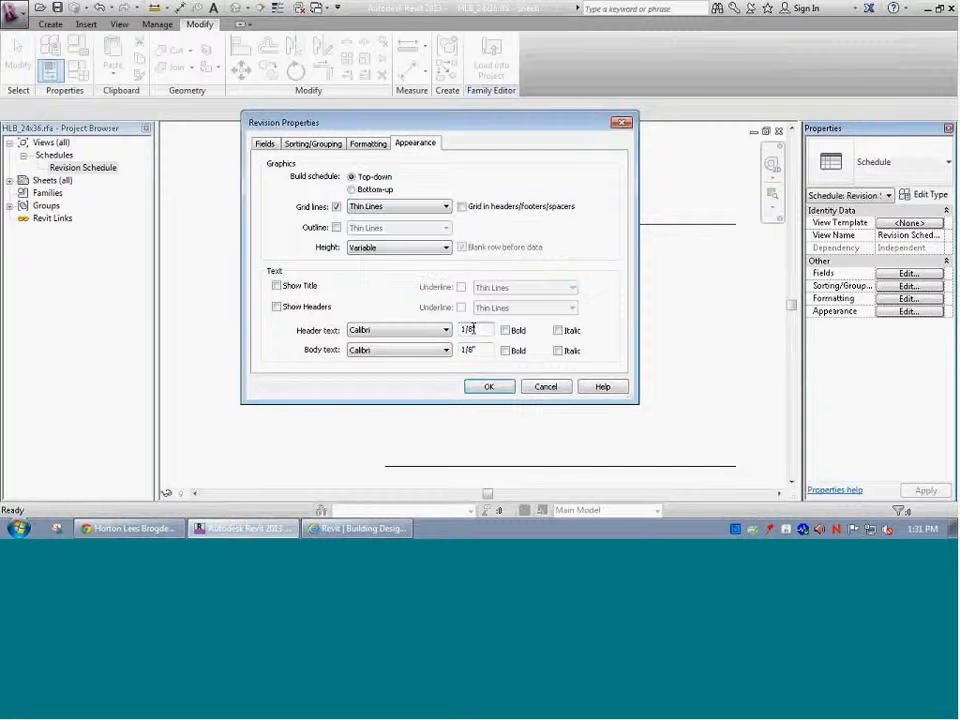
double_click(475, 330)
text(3/32")
drag(478, 346, 455, 340)
text(3/)
click(489, 386)
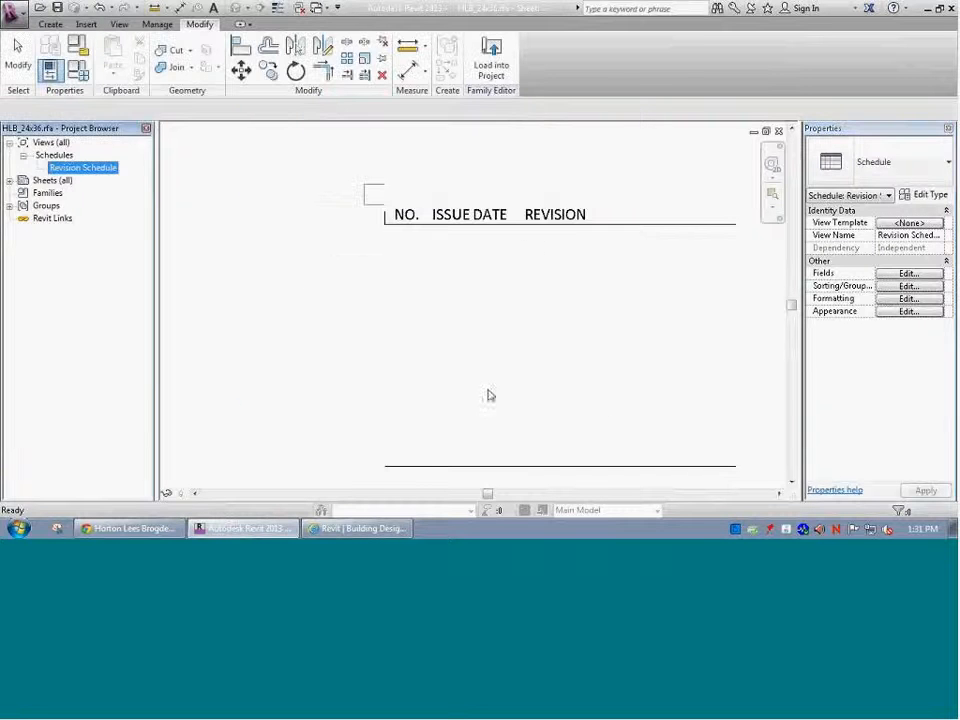
Turn on the Thin Lines outline and the grid in headers/footers/spacers for the Revision Schedule, and apply the change
click(460, 248)
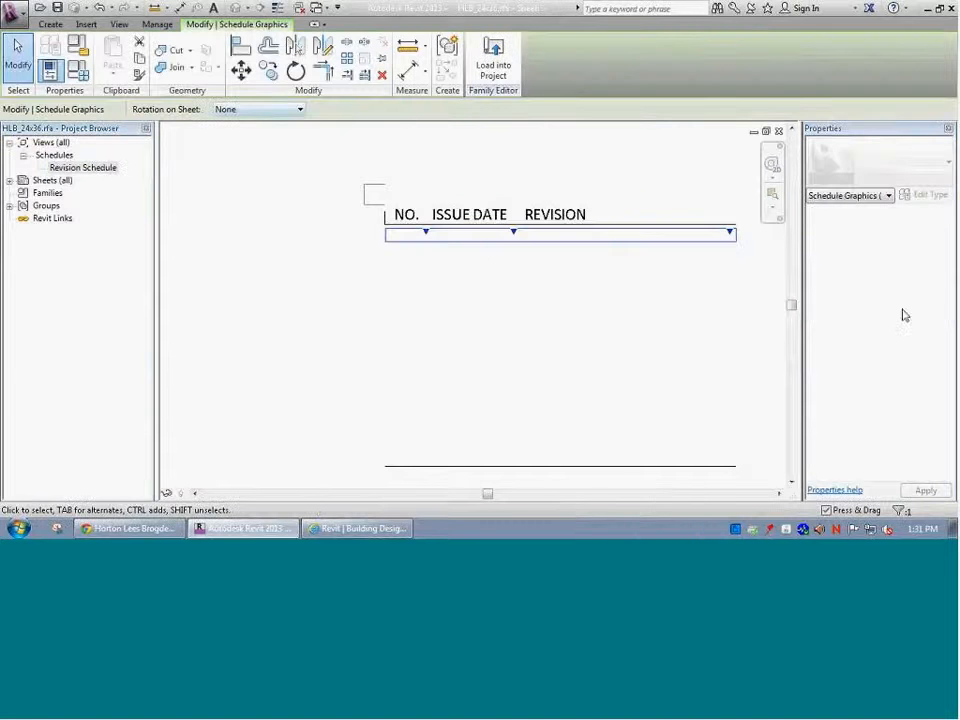
click(88, 168)
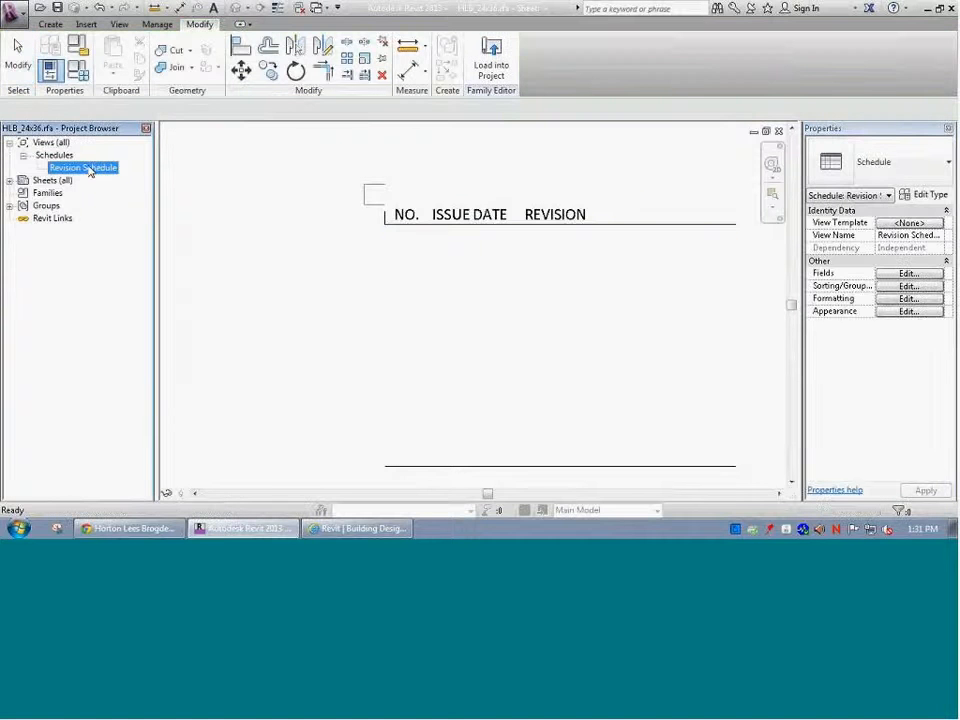
right_click(88, 168)
click(906, 312)
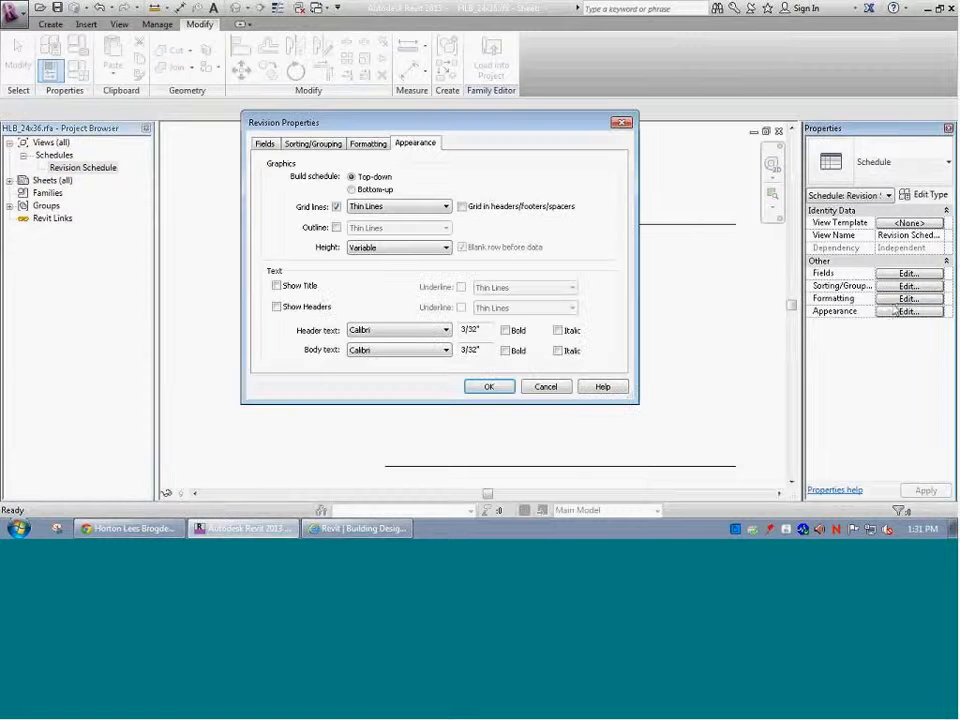
click(337, 228)
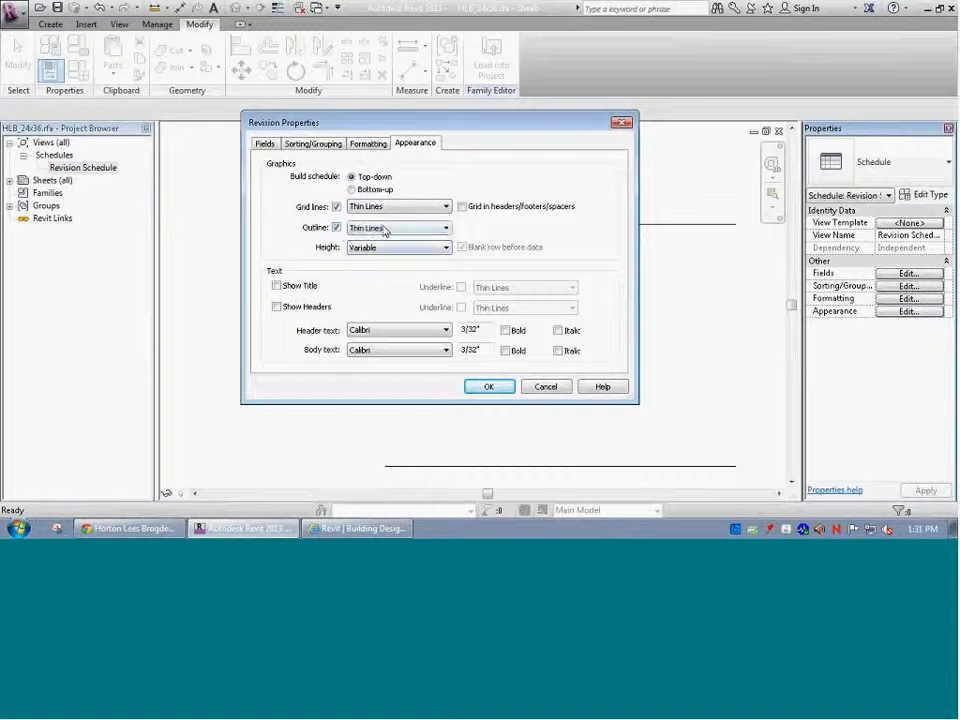
click(460, 206)
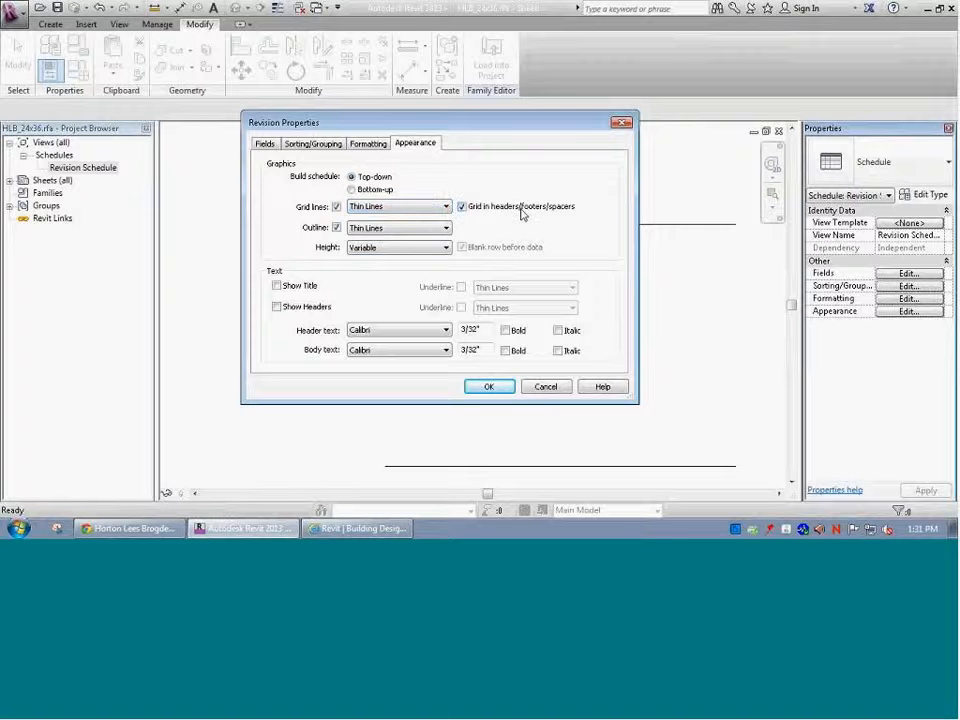
click(487, 387)
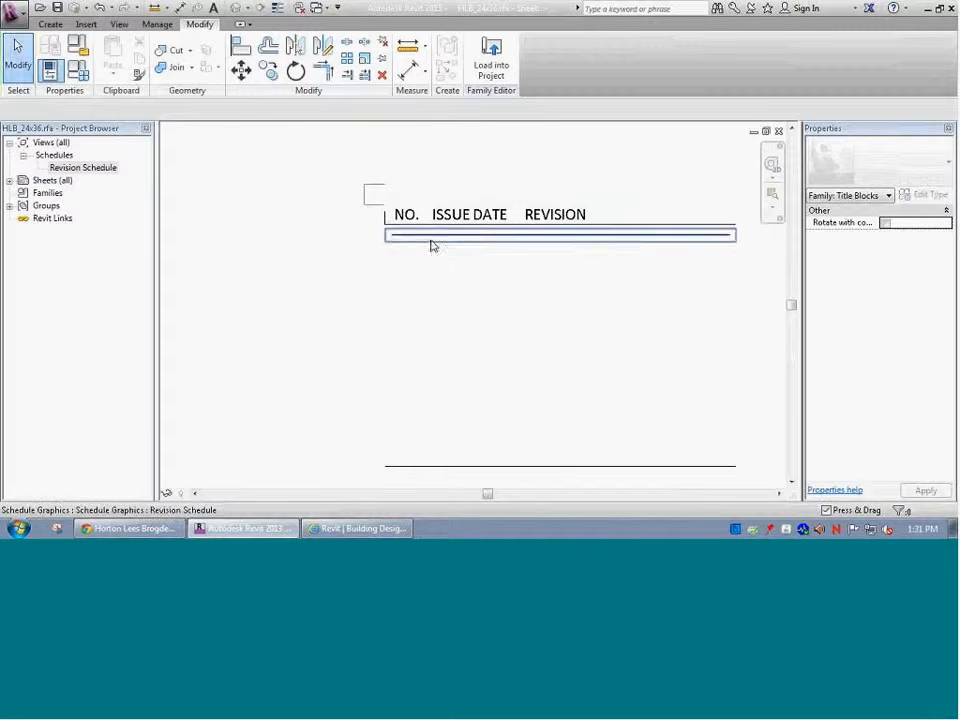
Set the Revision Schedule's height to User defined in its appearance settings and apply the change
click(431, 240)
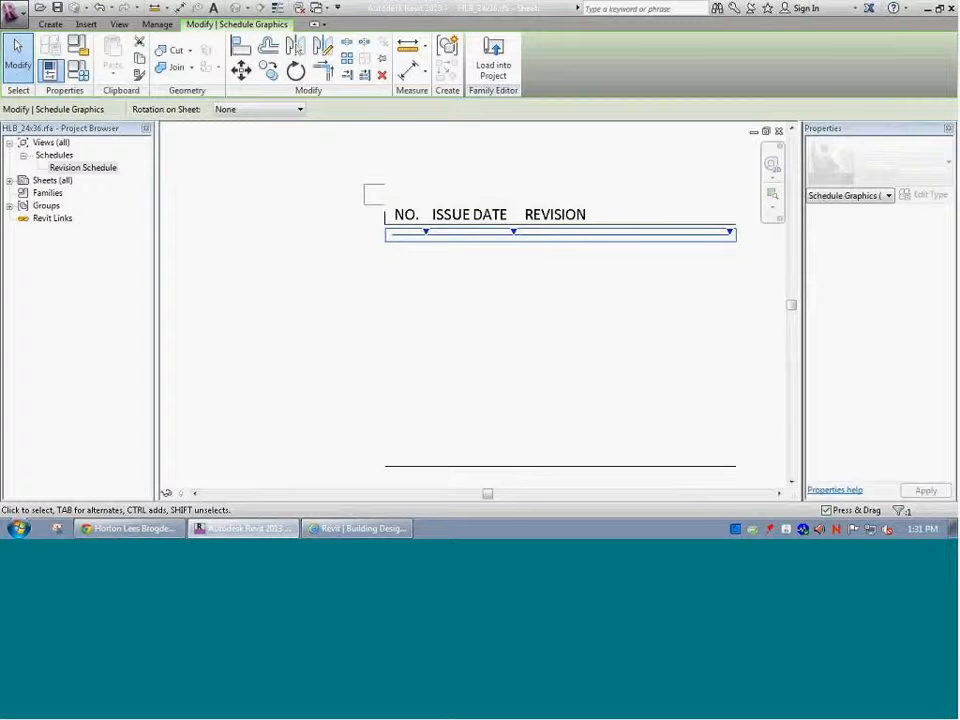
click(78, 168)
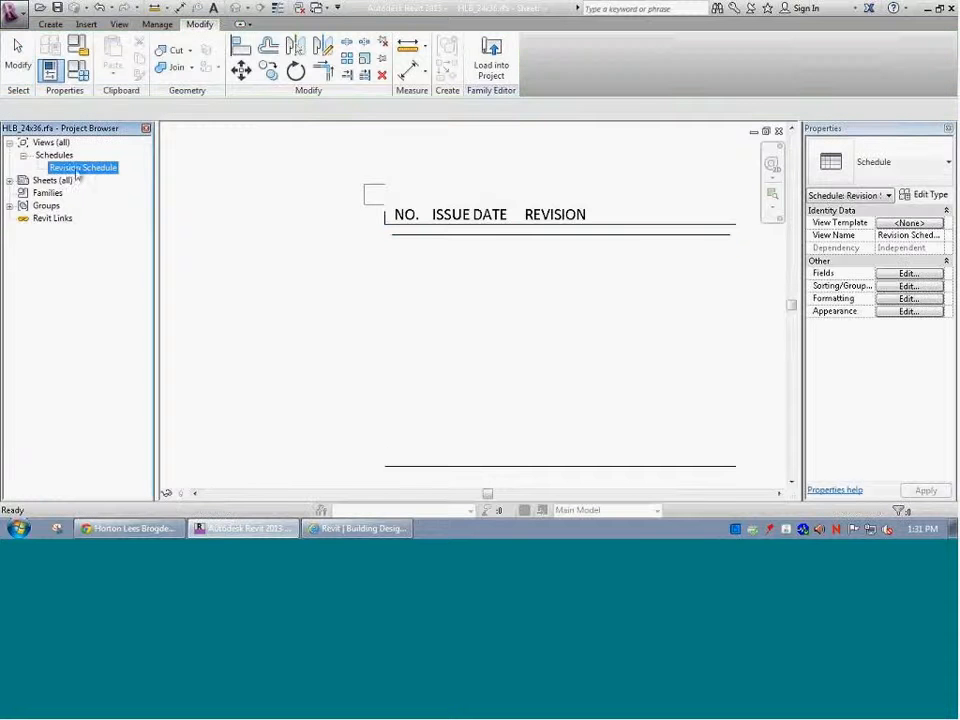
click(886, 275)
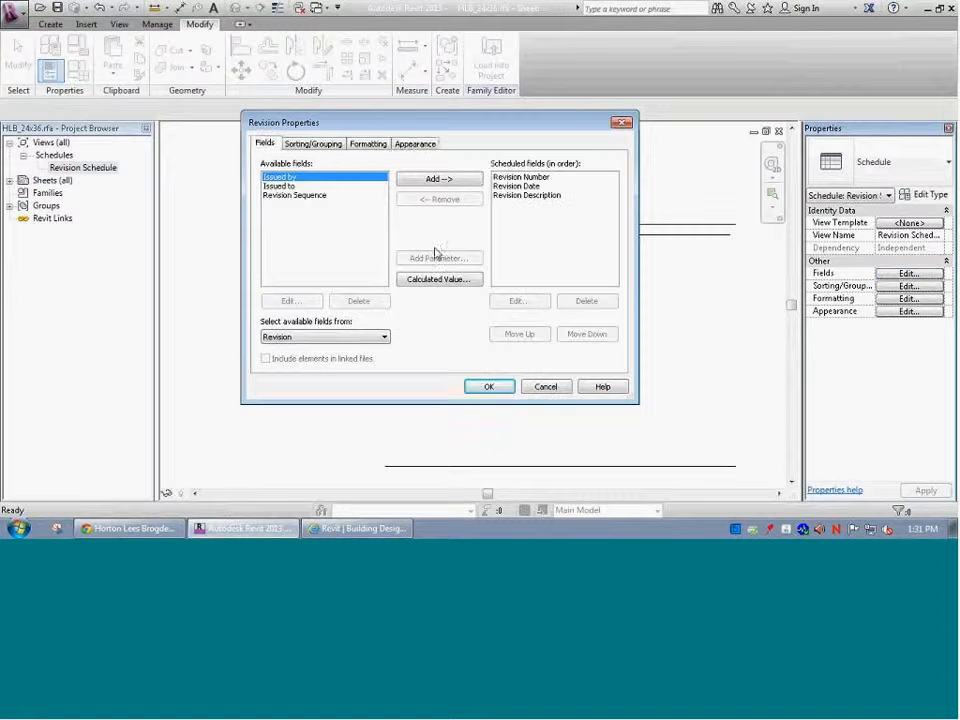
click(412, 144)
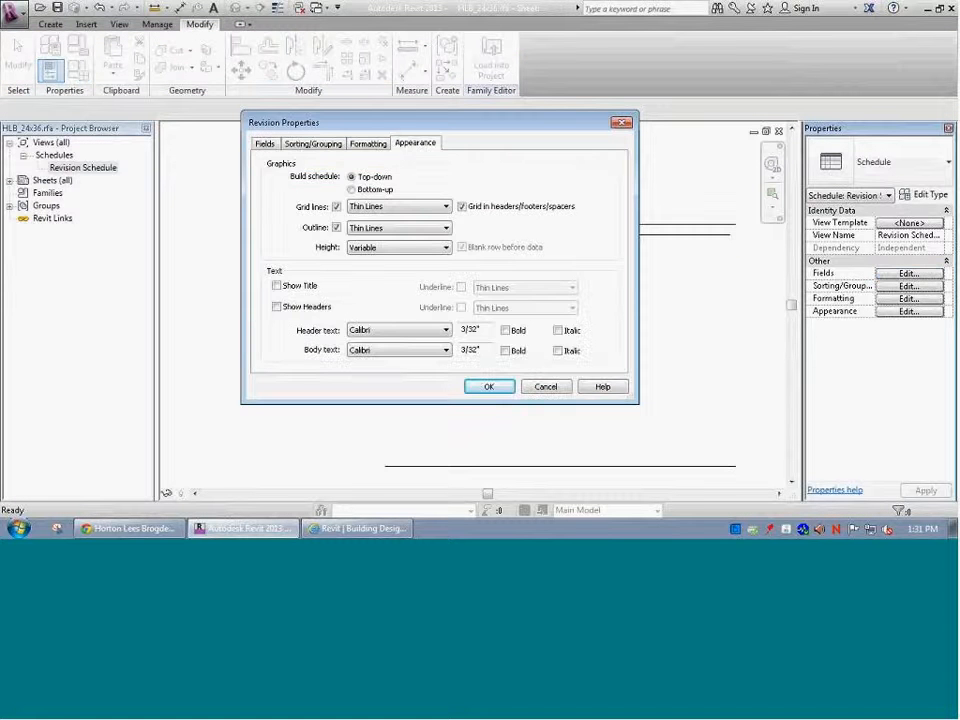
click(368, 248)
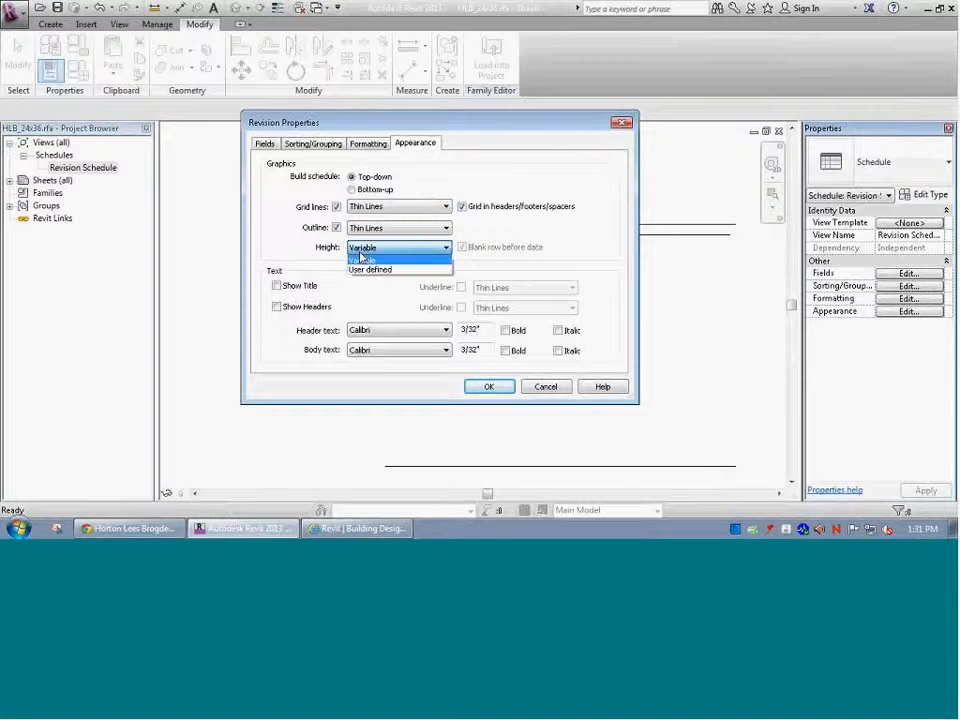
click(366, 269)
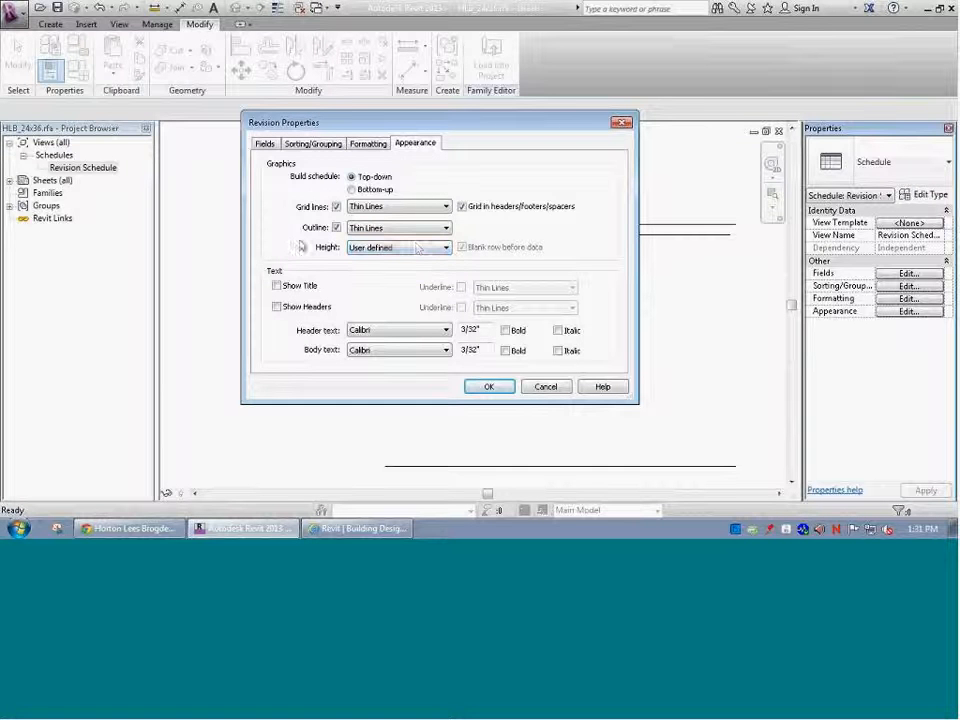
click(416, 248)
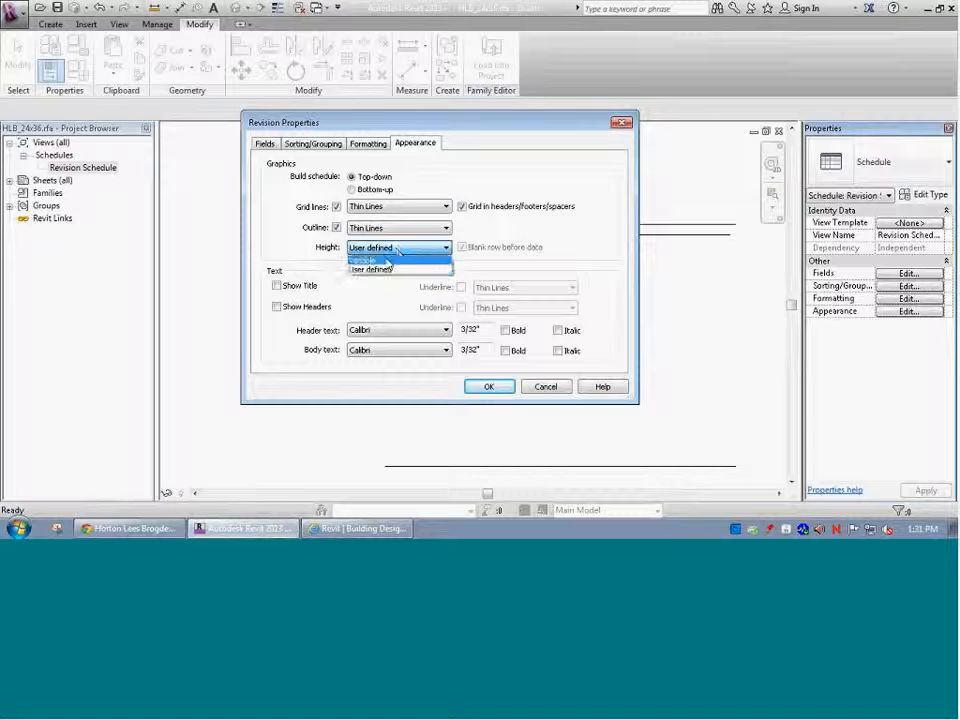
click(385, 260)
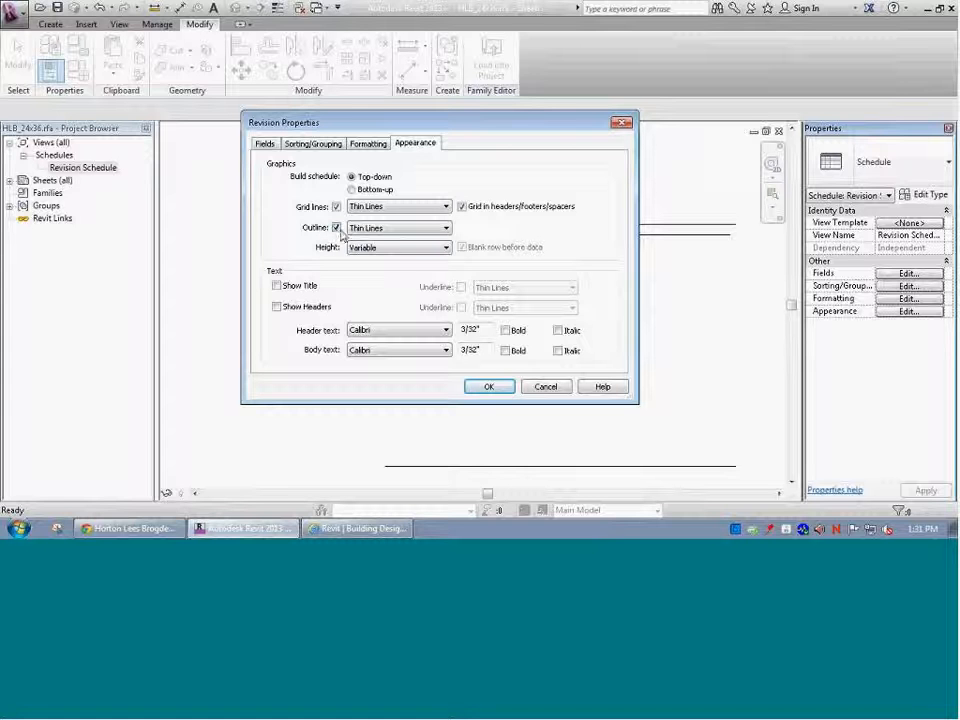
click(396, 250)
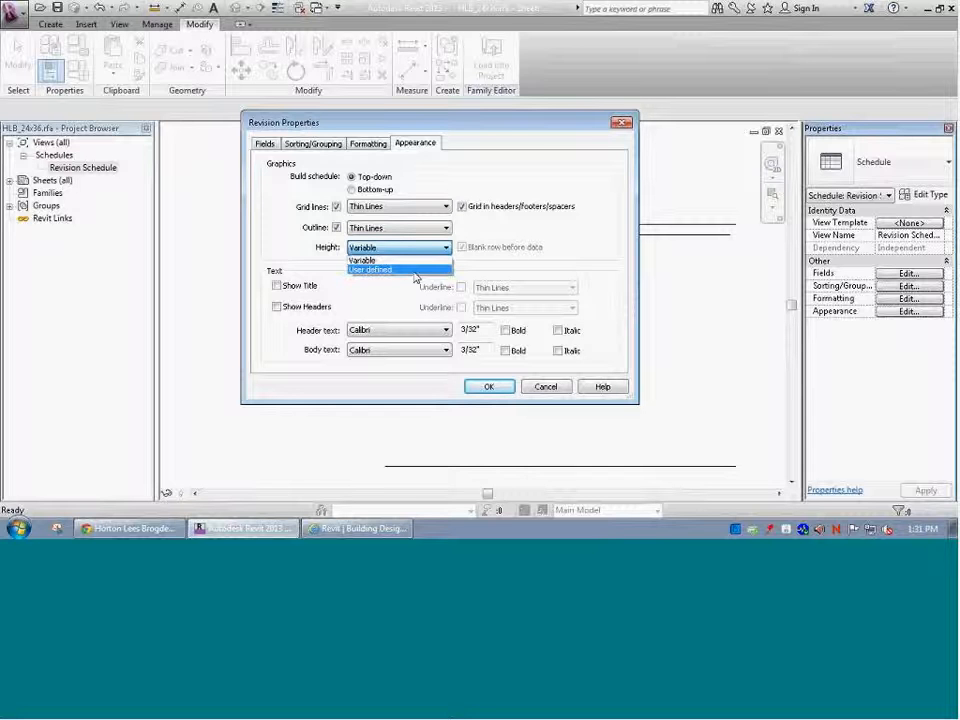
click(414, 271)
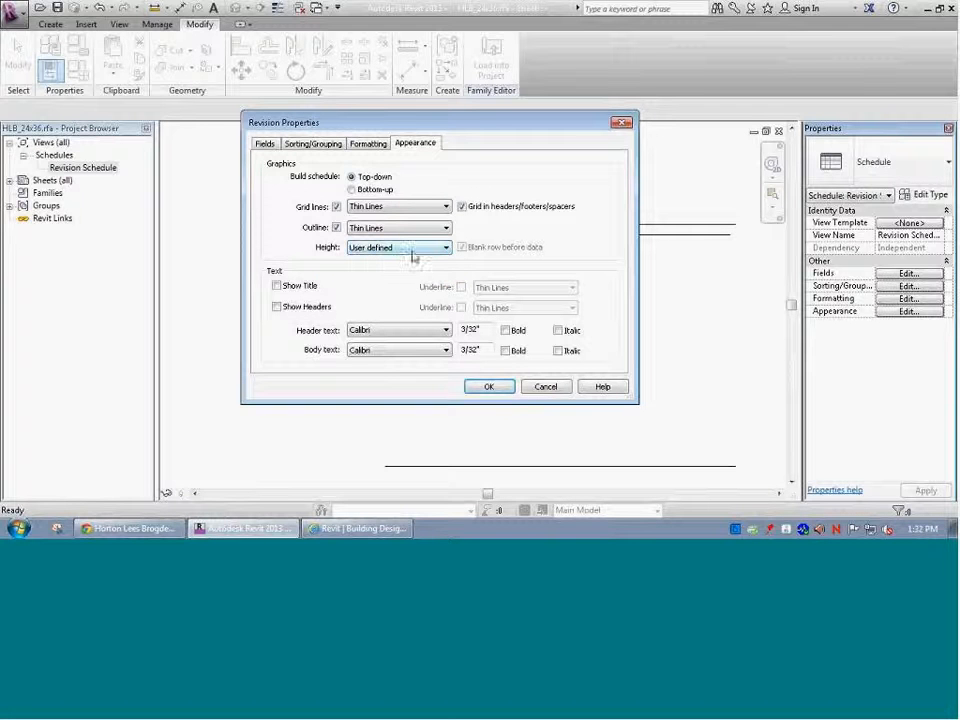
click(489, 386)
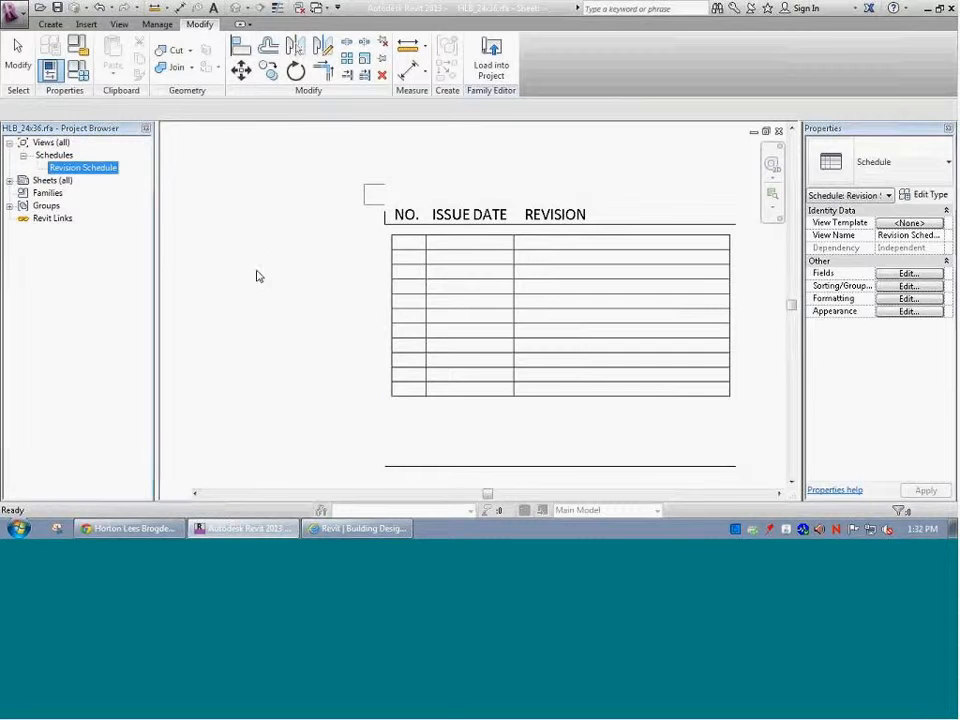
Stretch the revision schedule's height down to the remaining bottom line of the revision table and deselect it
click(444, 296)
drag(559, 404, 556, 466)
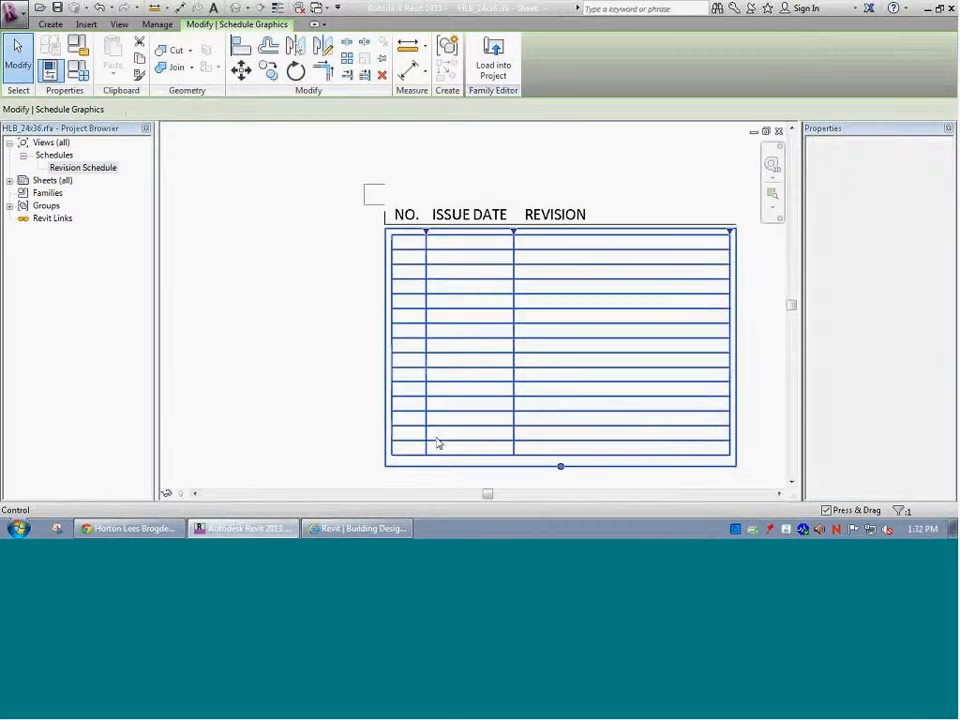
click(286, 379)
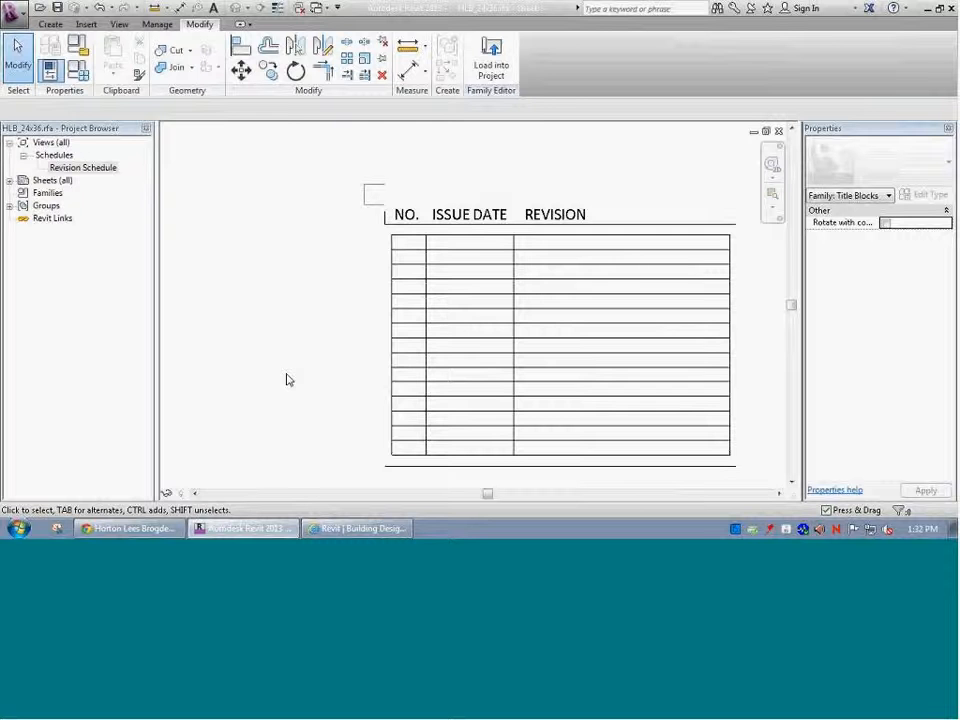
Turn off the outline in the Revision Schedule's appearance settings, apply the change and select the schedule on the sheet
scroll(291, 306, down, 3)
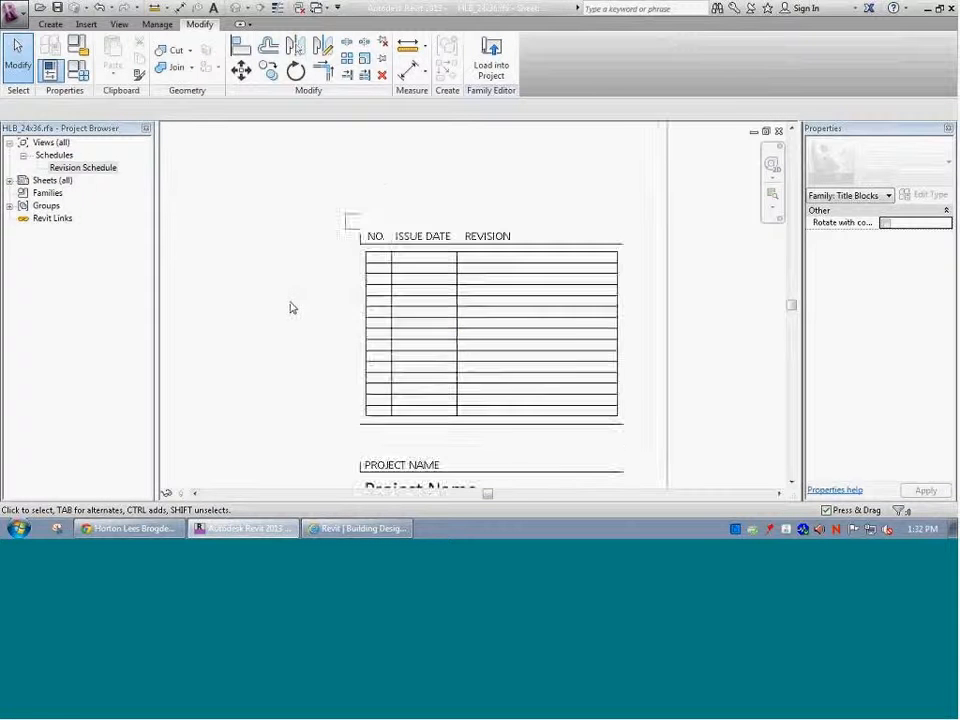
scroll(291, 306, down, 3)
scroll(332, 317, up, 5)
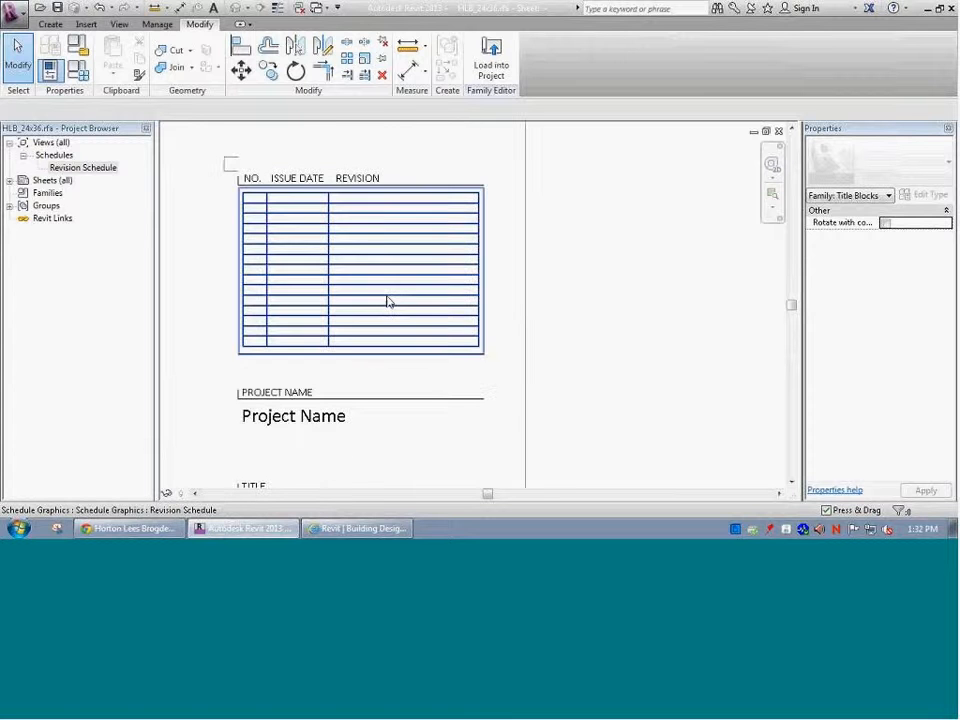
click(386, 255)
click(67, 168)
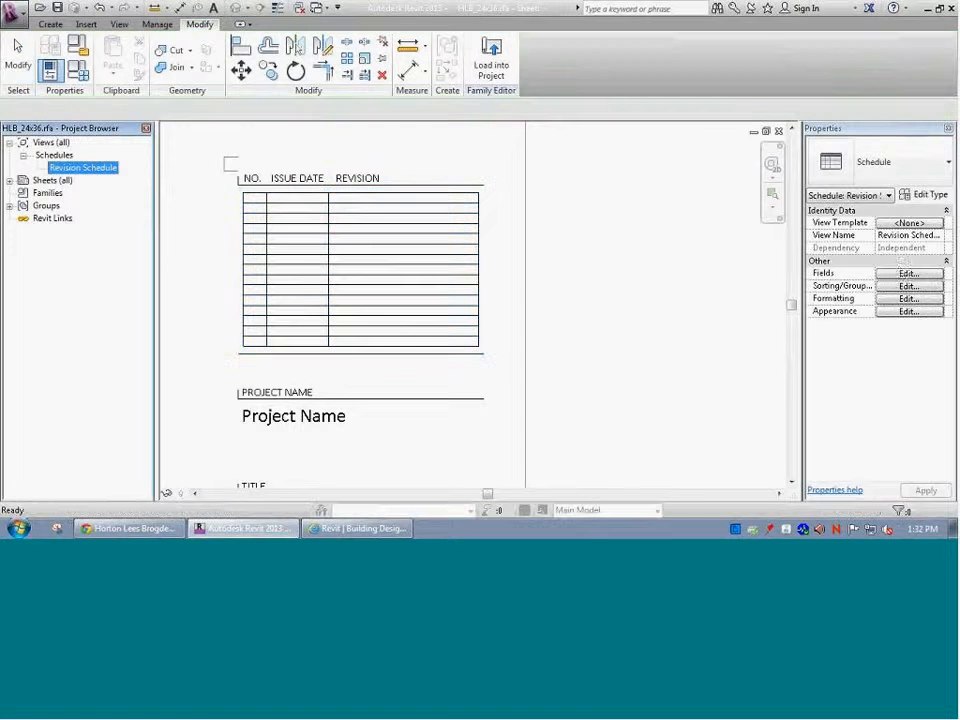
click(905, 311)
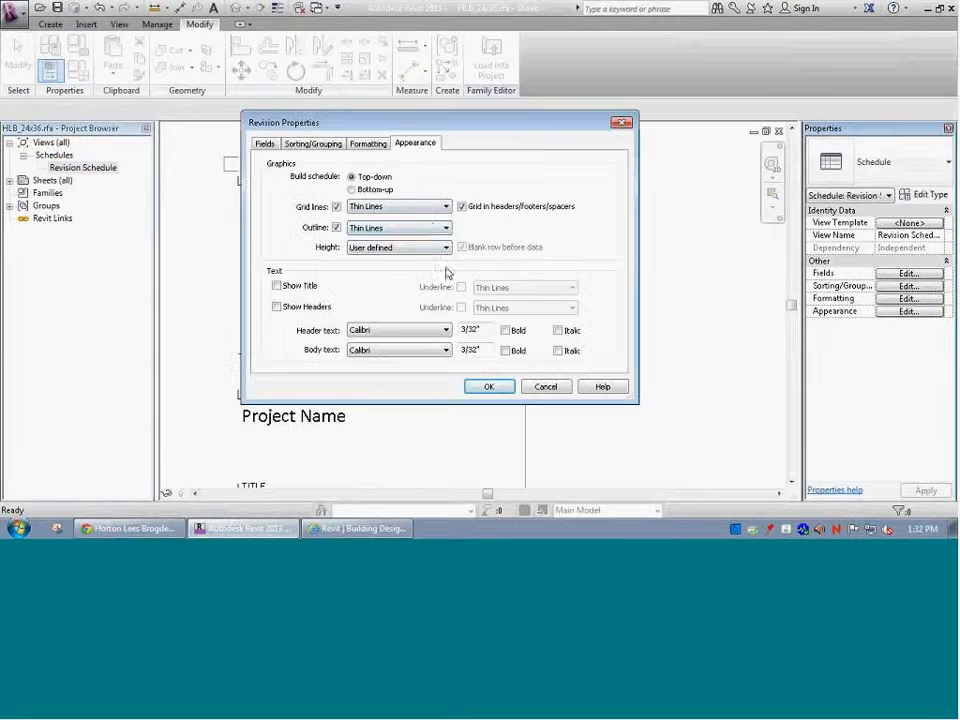
click(337, 228)
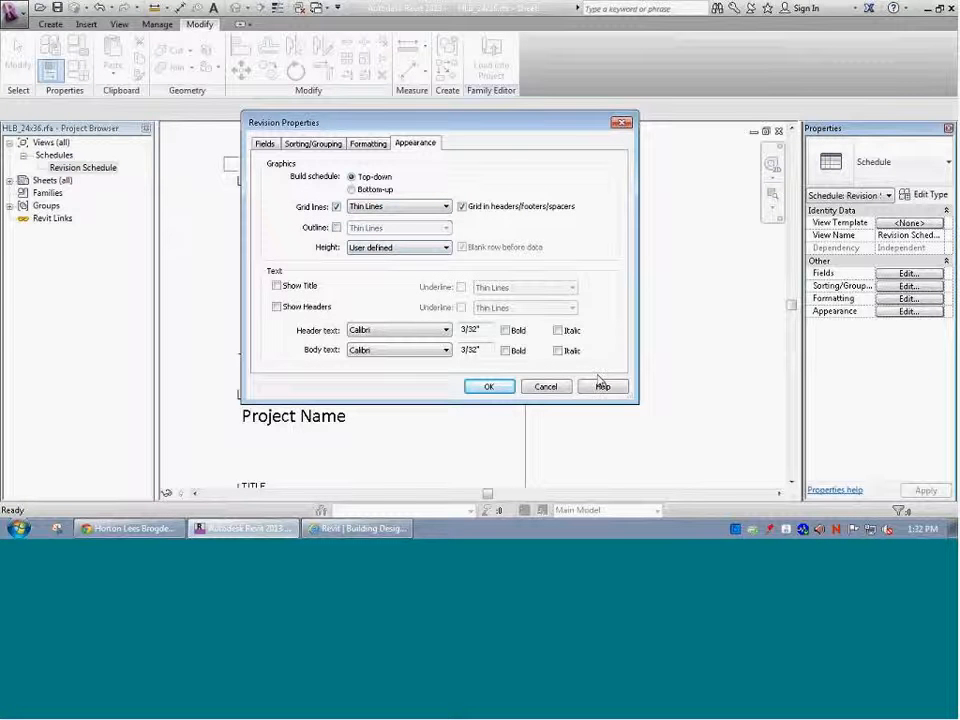
click(489, 386)
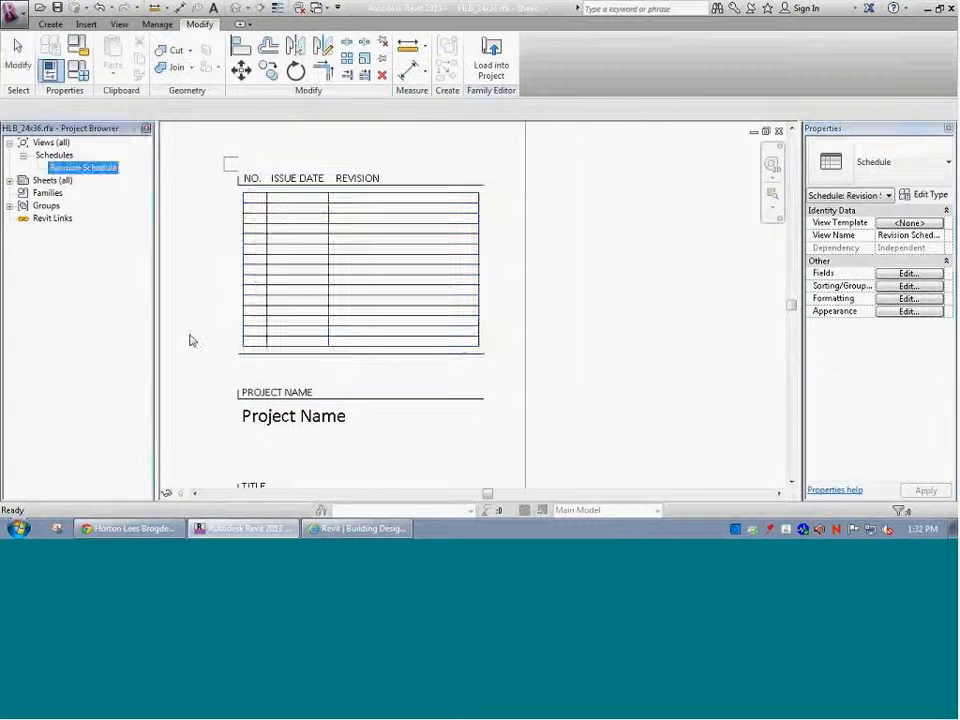
click(257, 288)
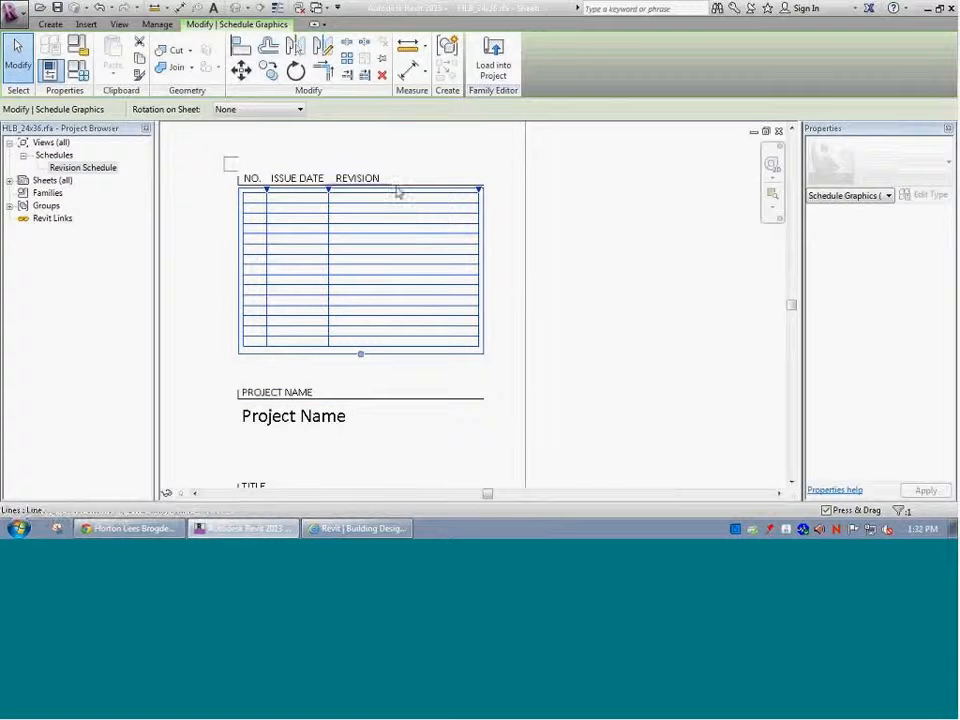
Turn off the grid lines in the Revision Schedule's appearance settings, apply the change and check the placed schedule
click(70, 167)
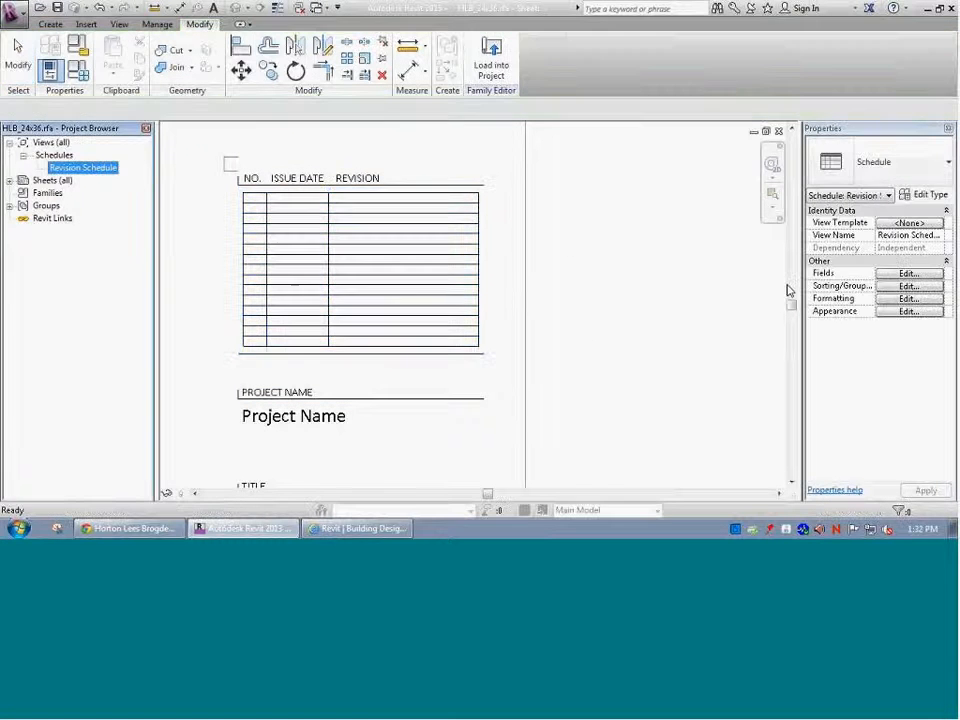
click(886, 313)
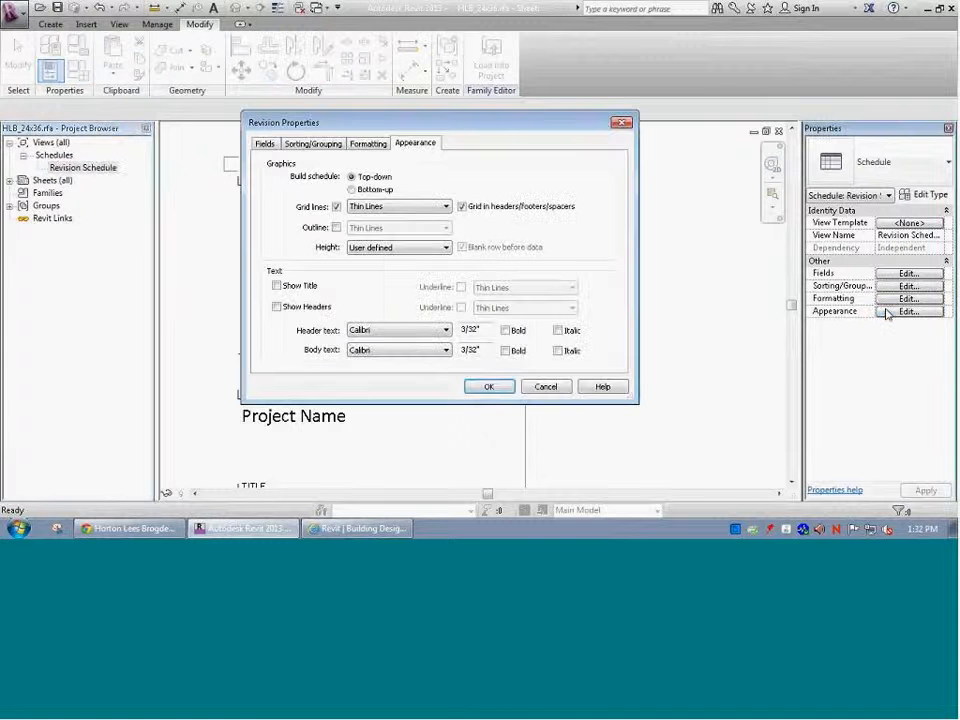
click(336, 206)
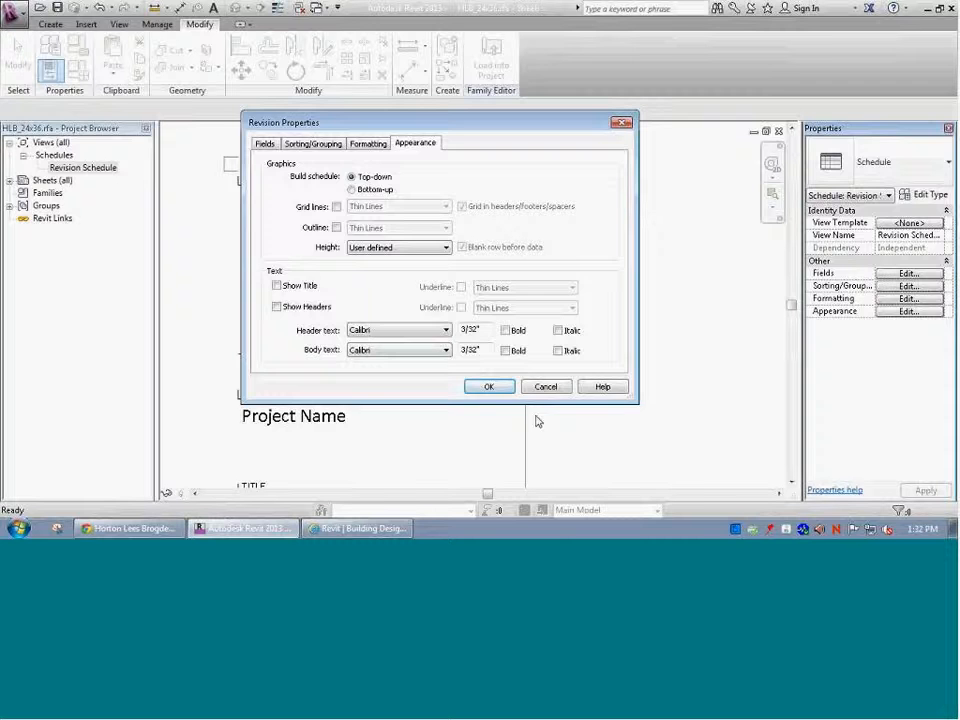
click(492, 387)
click(270, 280)
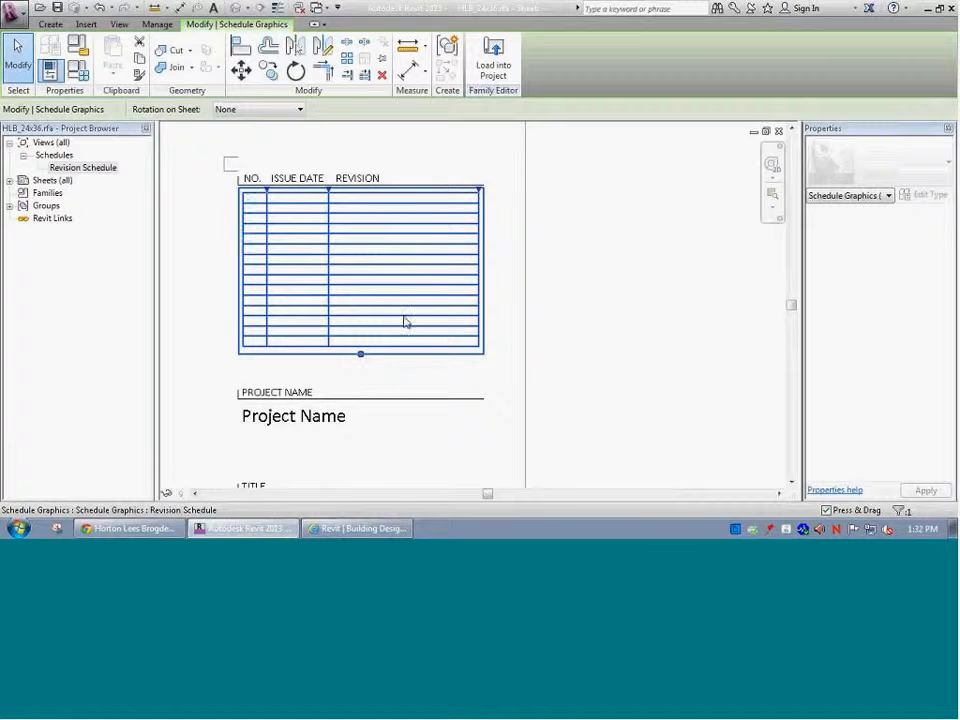
click(369, 384)
Copy the bottom line of the revision table up to just below the NO. / ISSUE DATE / REVISION header line
click(355, 355)
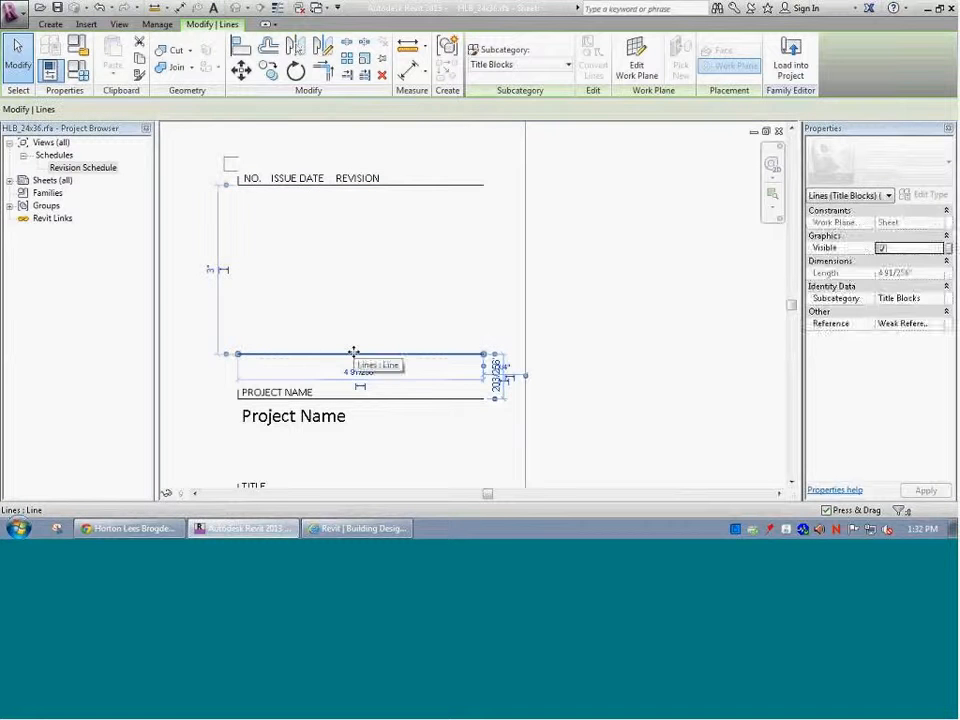
key(m)
key(v)
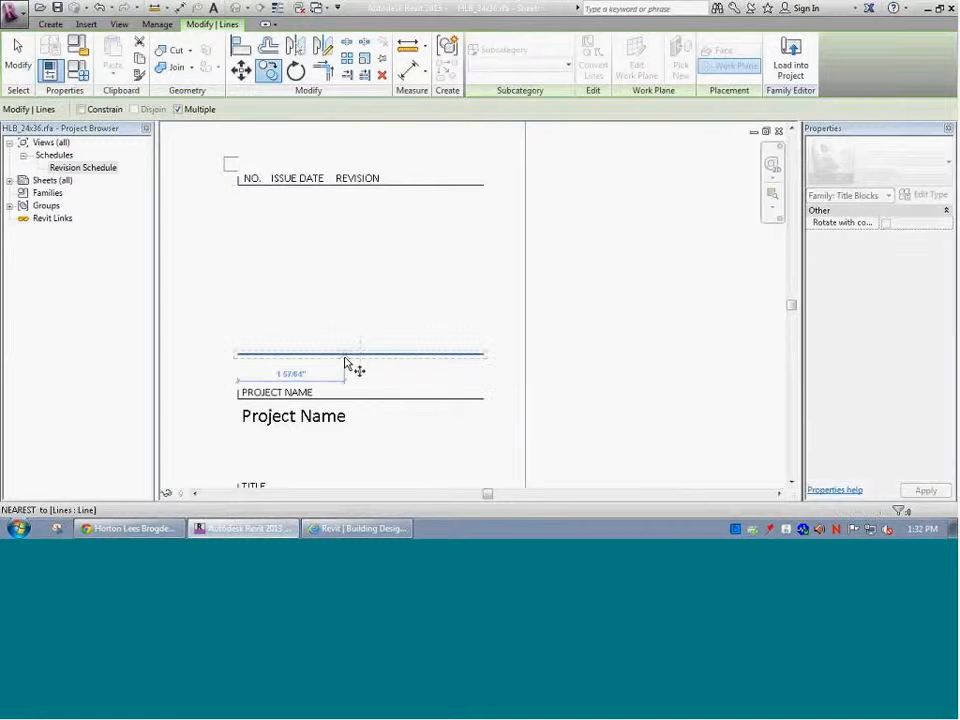
click(318, 354)
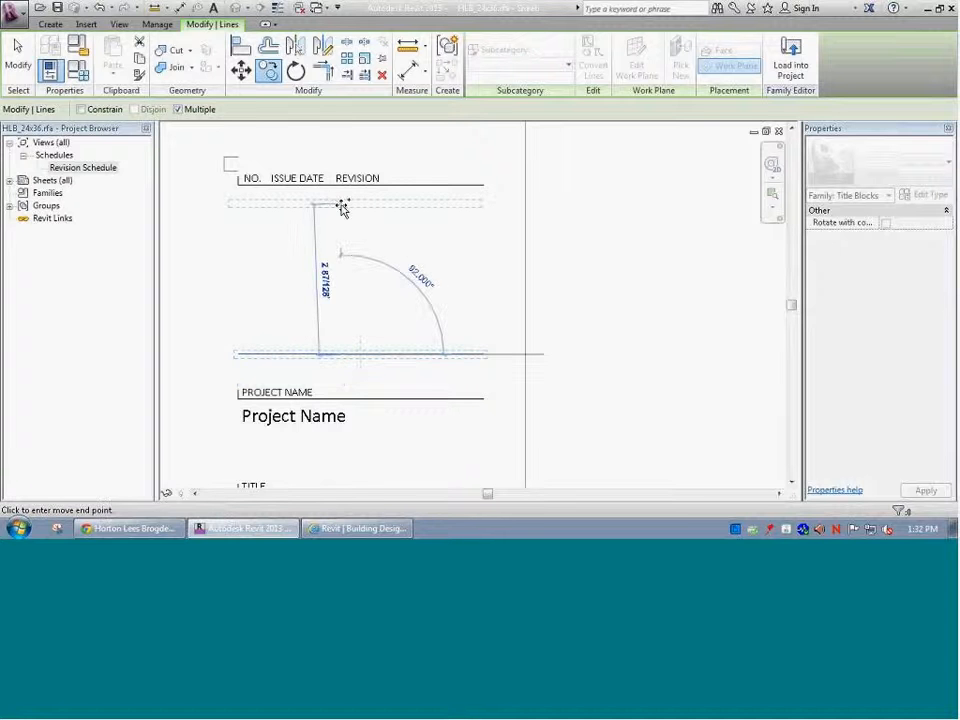
click(345, 200)
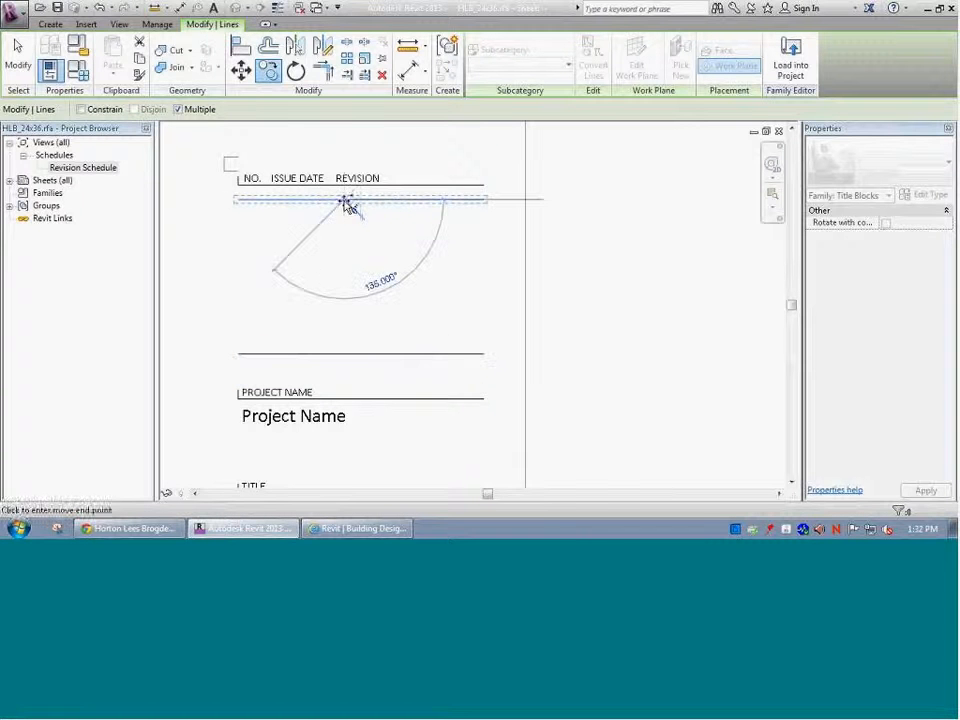
key(Escape)
key(Escape)
Nudge the copied line down to about 5/16" below the header line and check it against the schedule's first row line
click(300, 222)
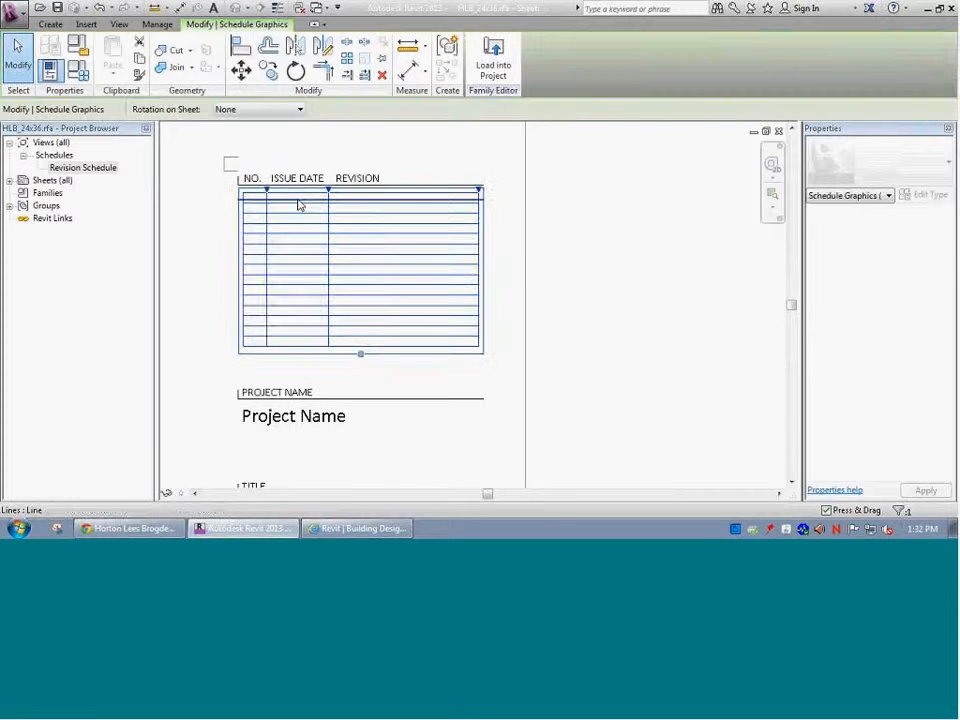
click(298, 201)
key(Down)
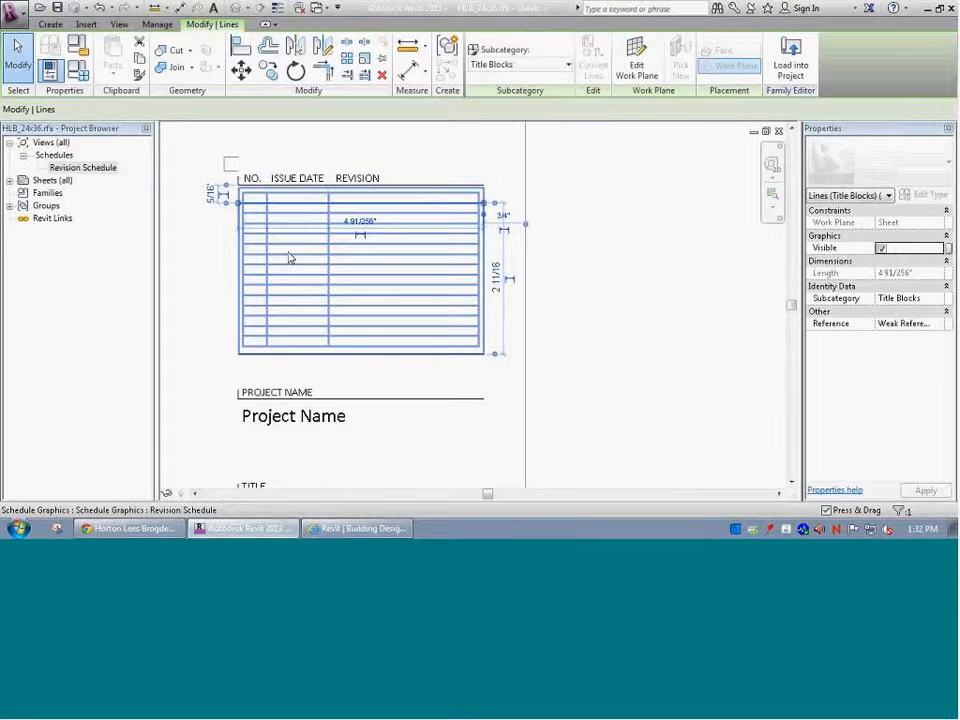
click(288, 258)
scroll(264, 197, up, 10)
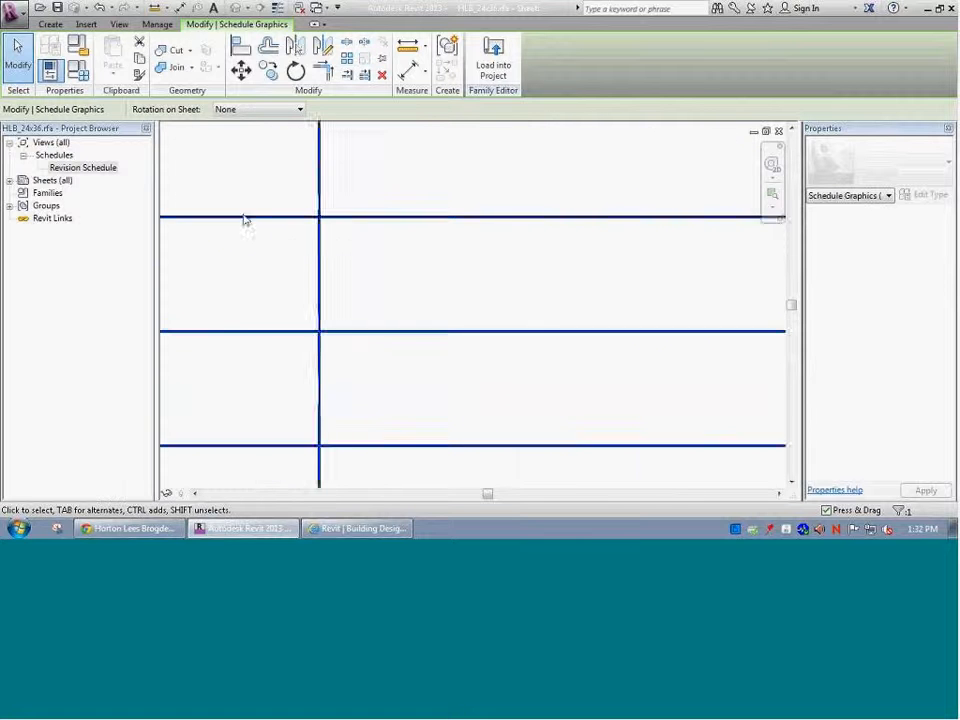
scroll(242, 215, down, 4)
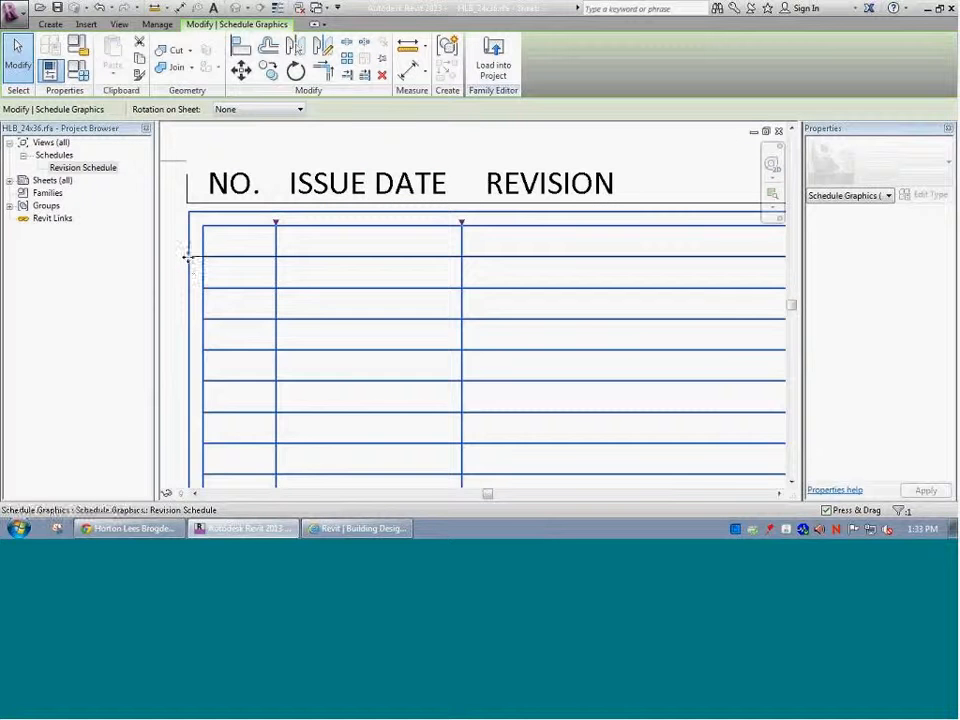
click(199, 262)
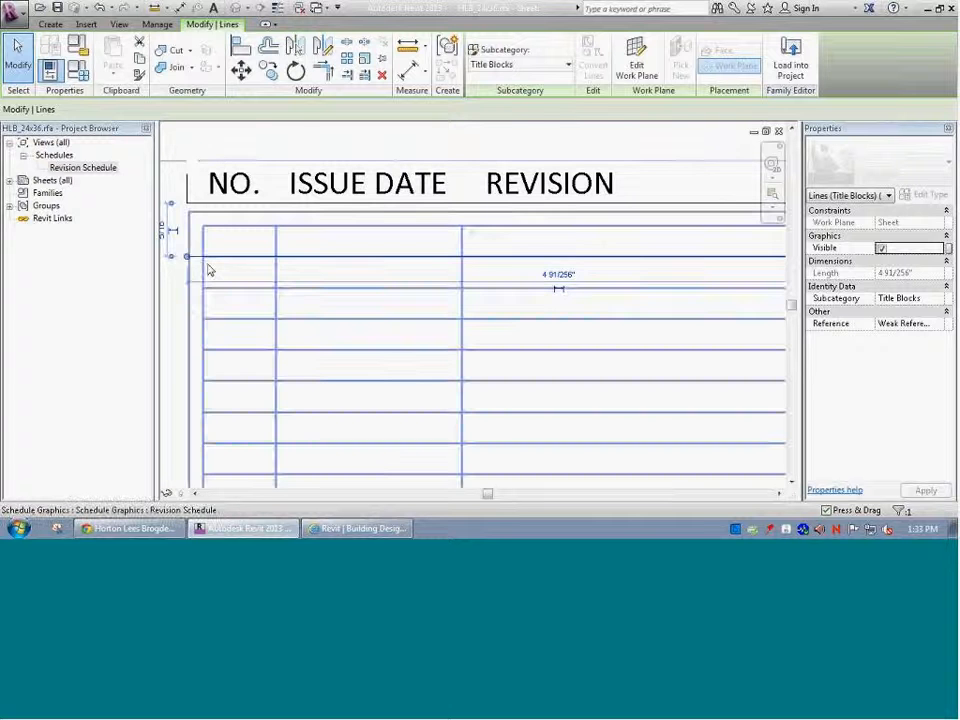
click(210, 268)
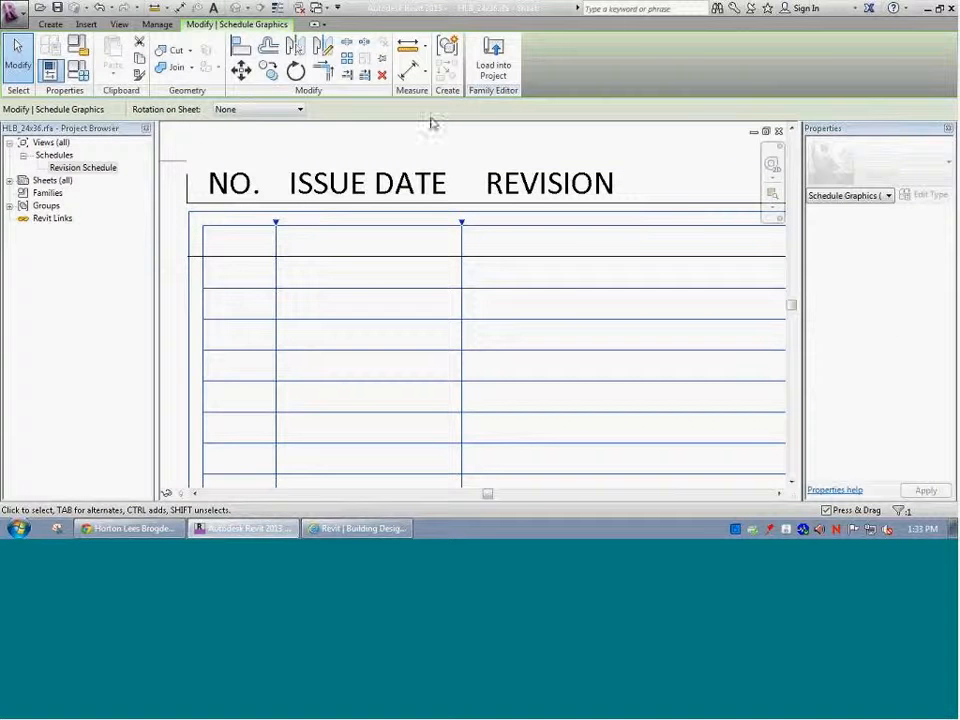
Review the Height options in the Revision Schedule's appearance settings, keeping User defined
click(70, 167)
right_click(62, 169)
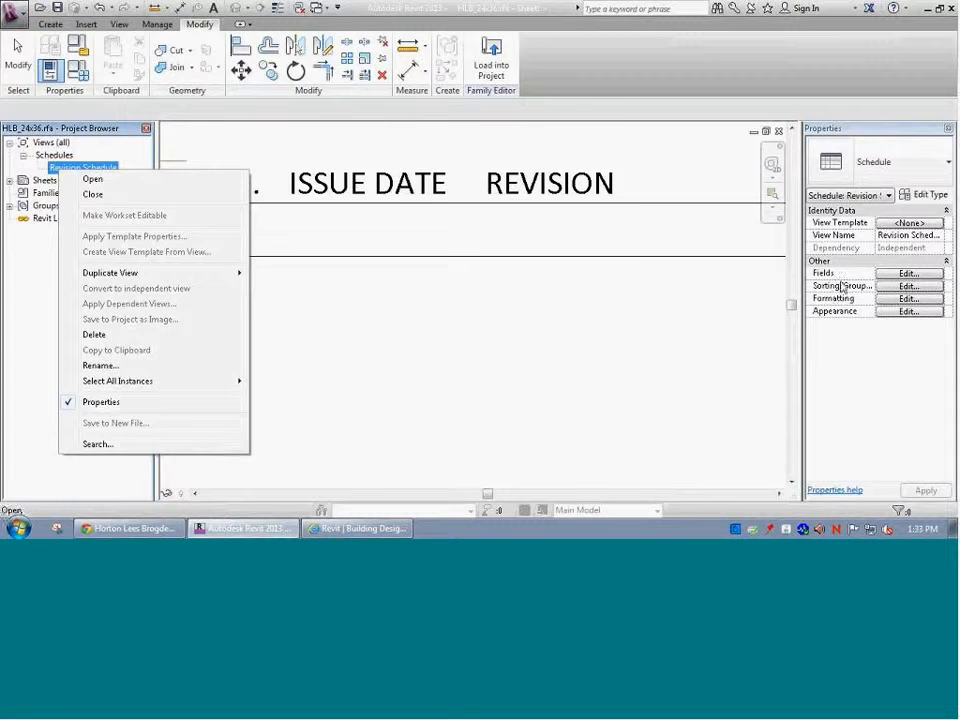
click(903, 311)
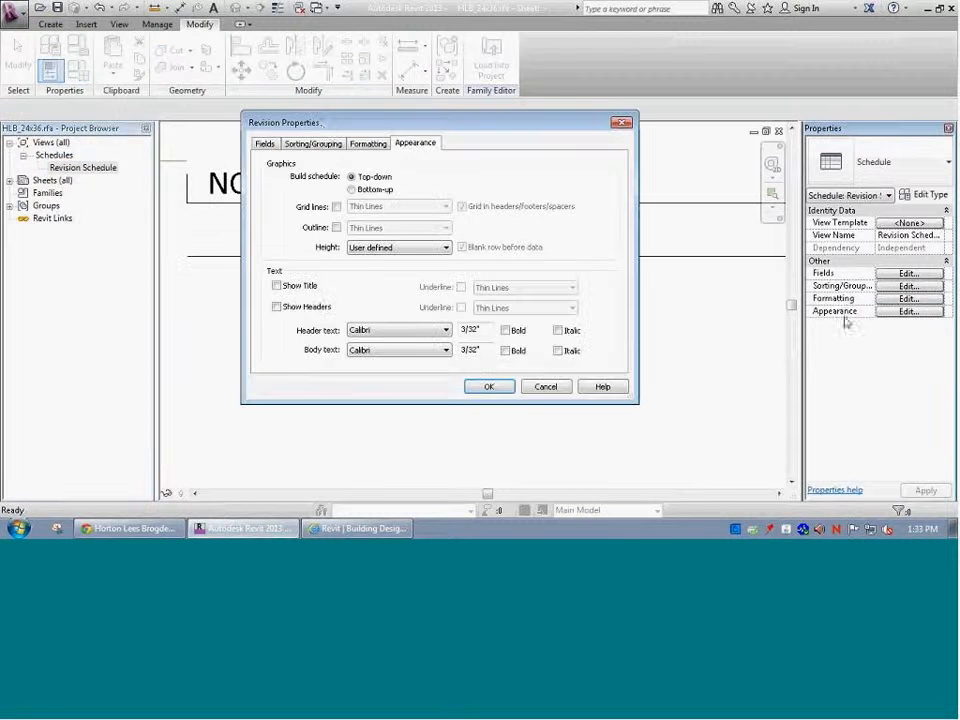
click(392, 247)
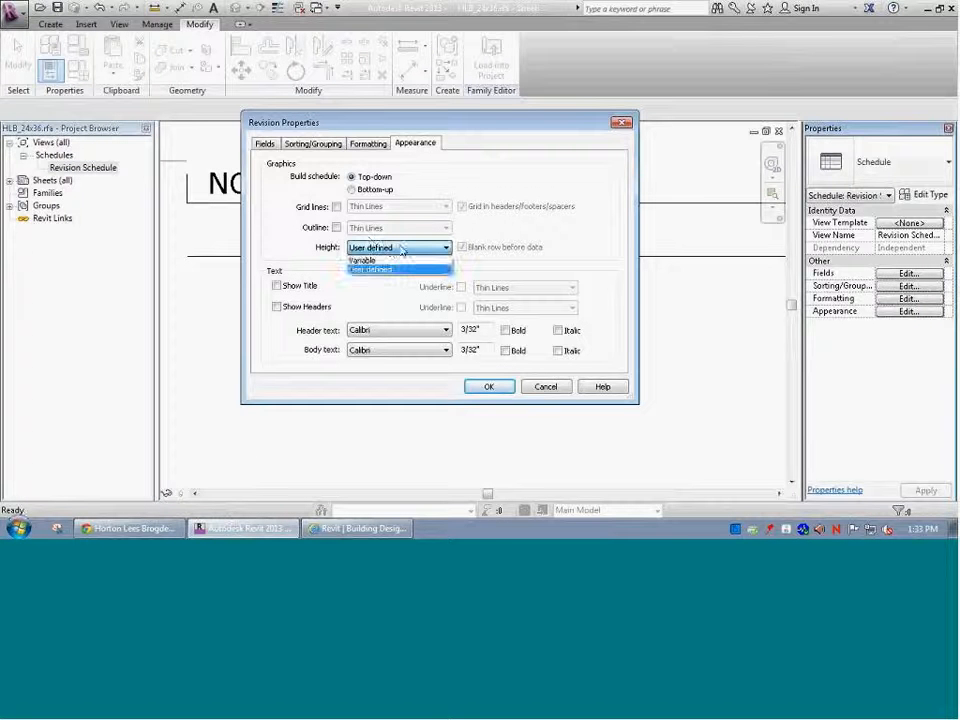
click(280, 248)
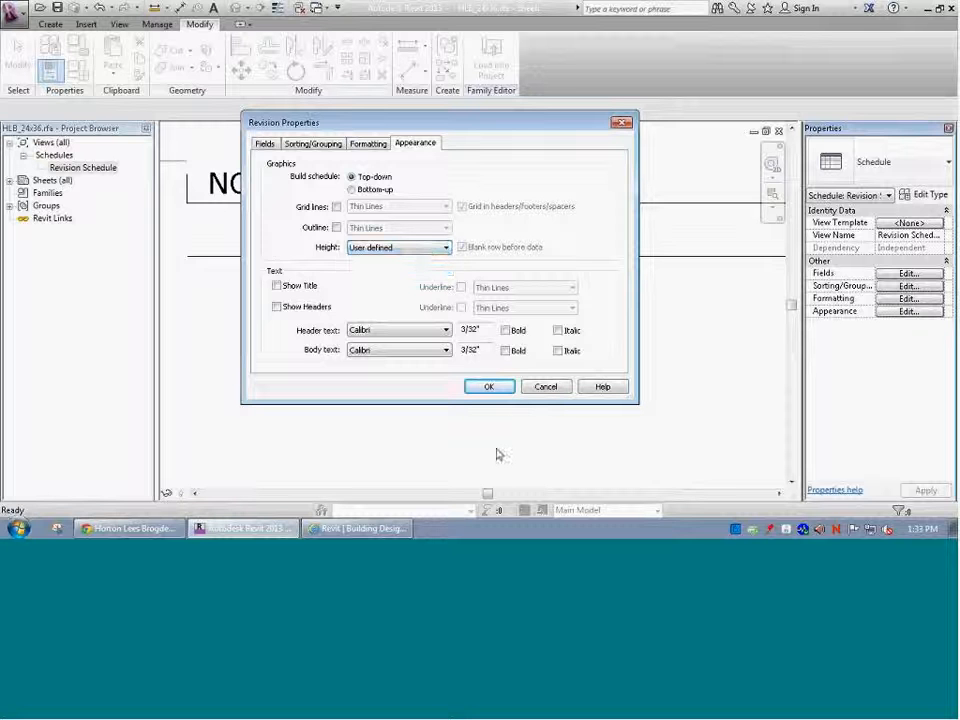
click(489, 386)
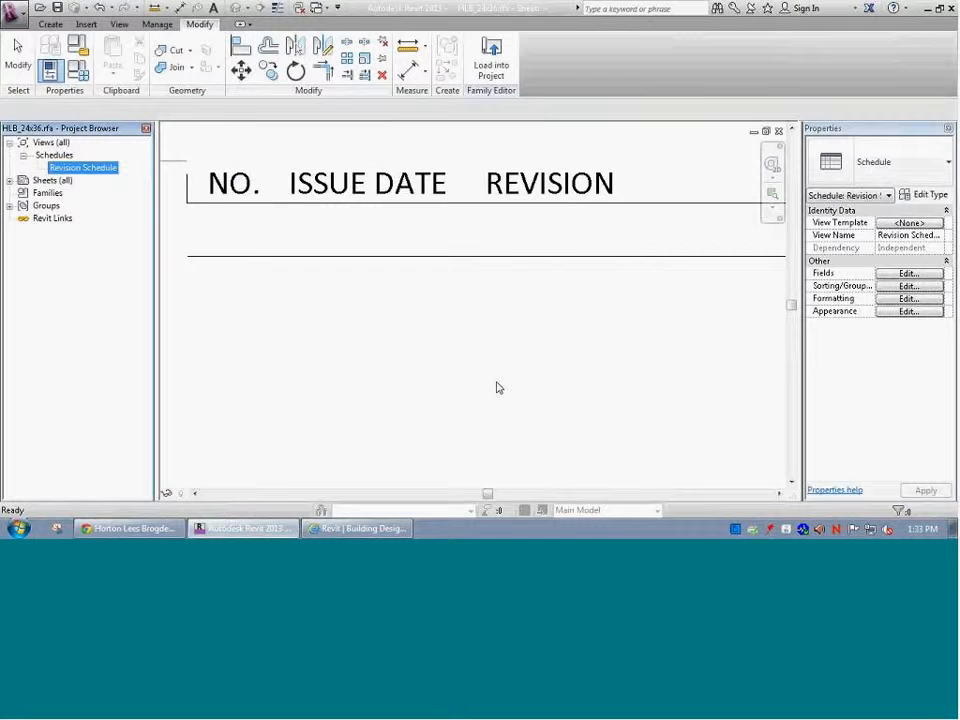
Copy the first row line of the revision table straight down by about 7/32"
click(312, 303)
scroll(312, 303, down, 5)
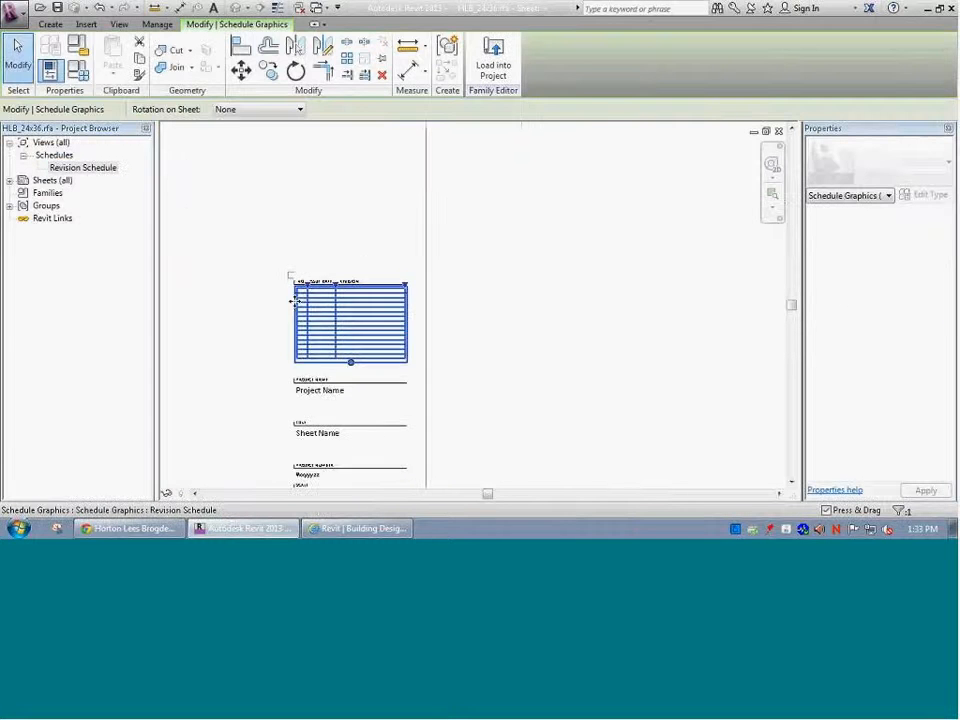
scroll(296, 300, up, 5)
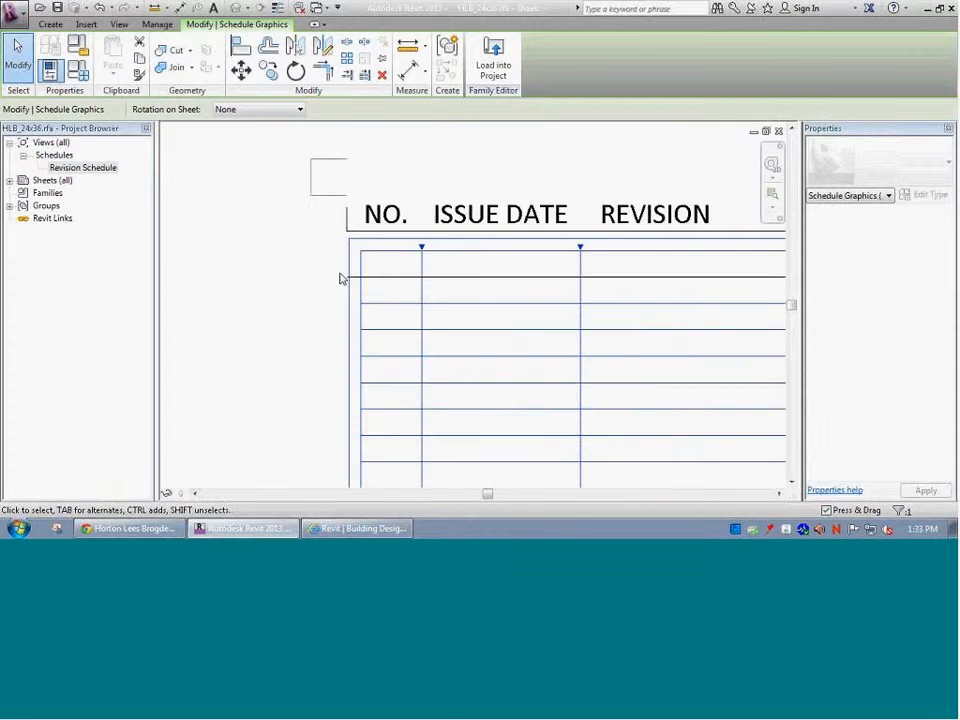
scroll(340, 279, up, 2)
click(362, 287)
key(c)
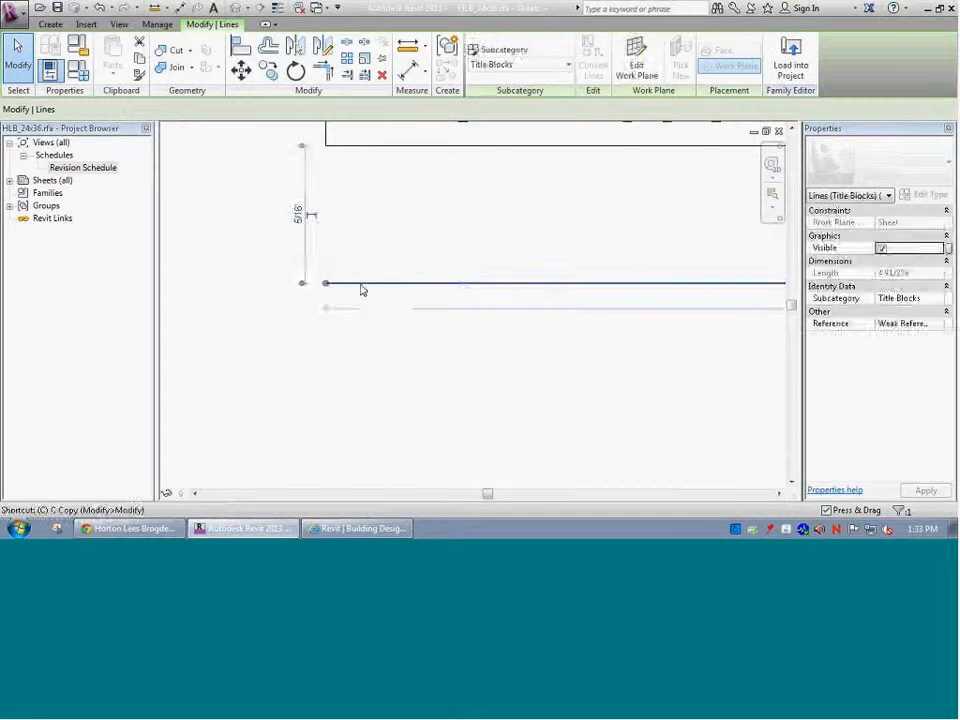
key(o)
click(360, 285)
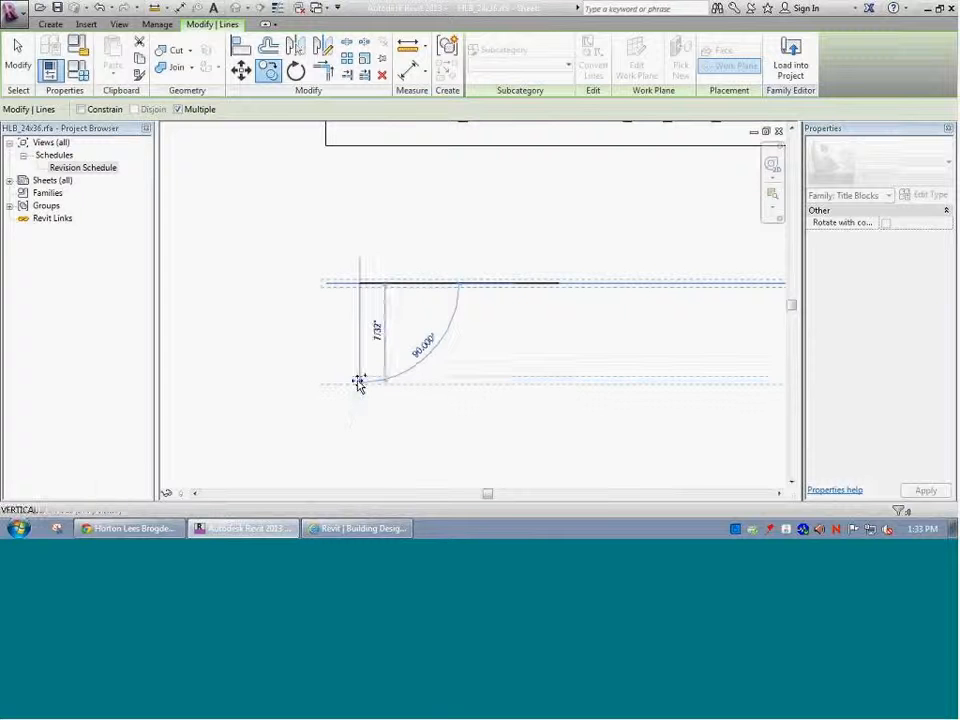
click(359, 383)
key(Escape)
key(Escape)
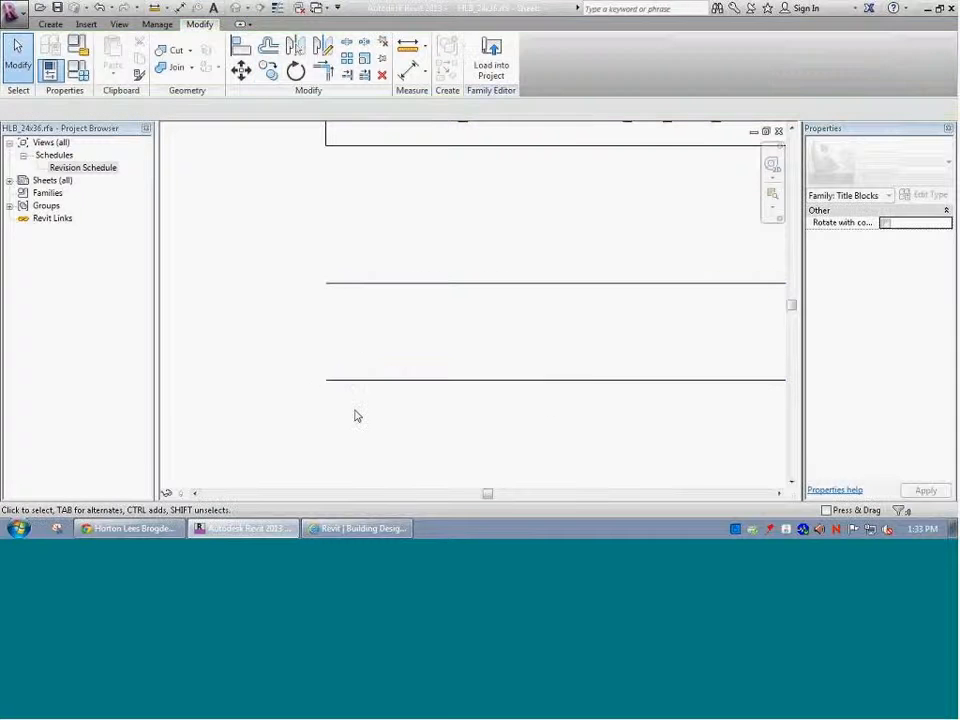
Nudge the copied second row line down toward the revision schedule's second row line and compare their positions
scroll(337, 427, down, 1)
click(340, 415)
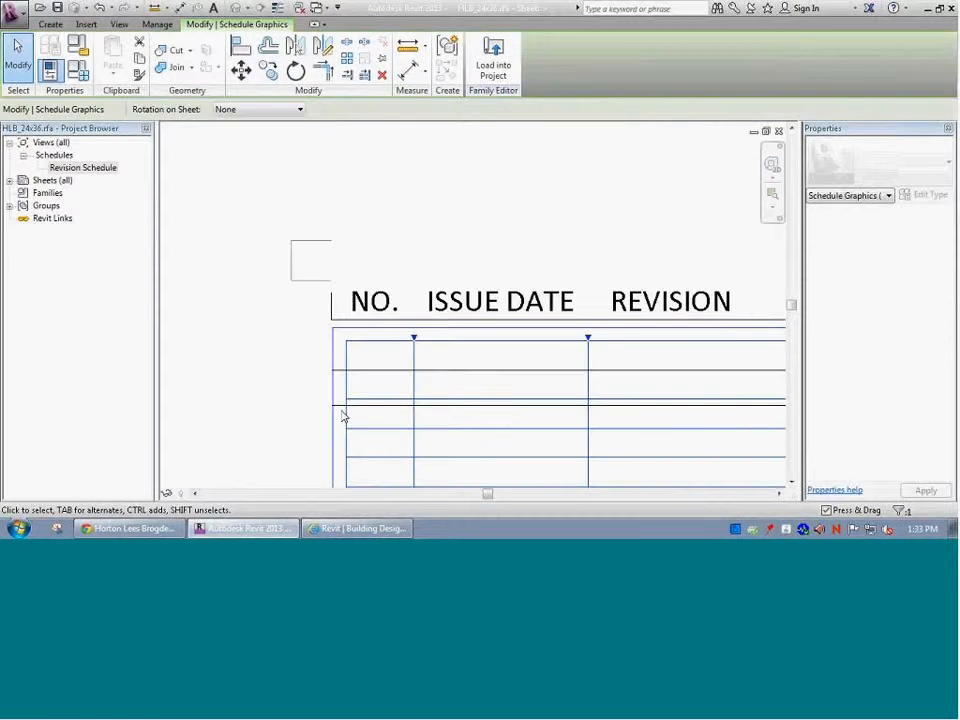
click(342, 405)
scroll(340, 410, up, 2)
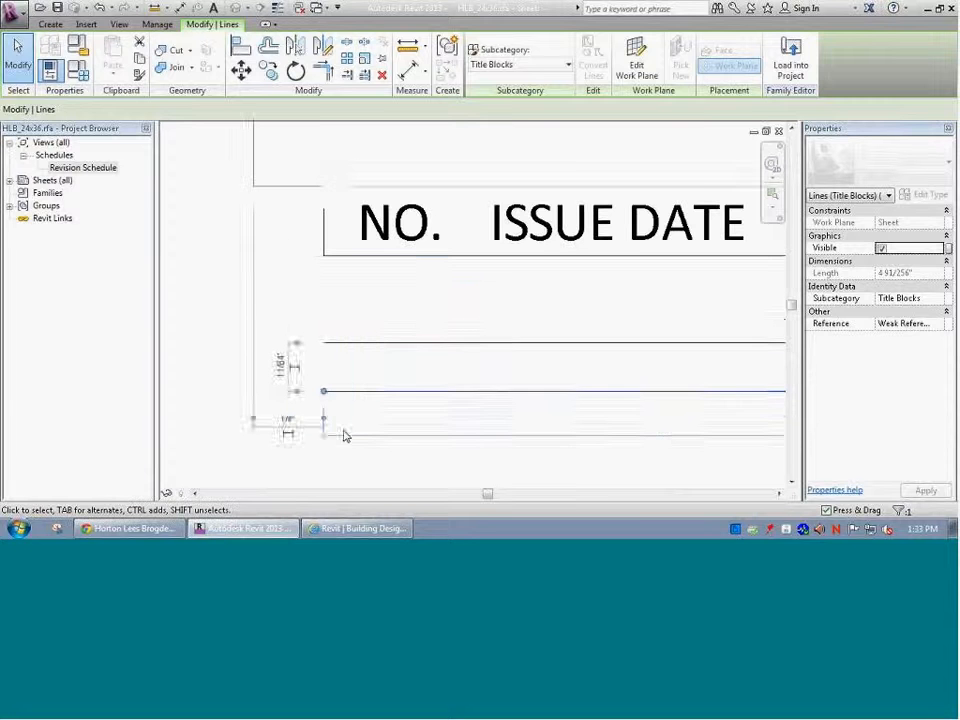
key(Escape)
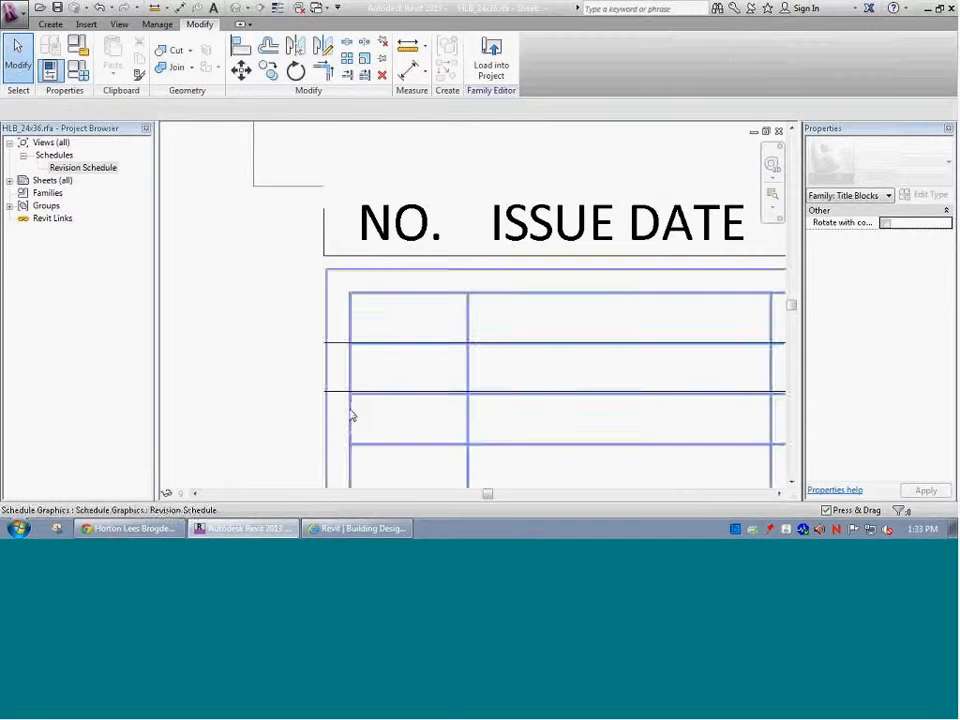
click(350, 414)
scroll(347, 392, up, 2)
scroll(345, 390, up, 3)
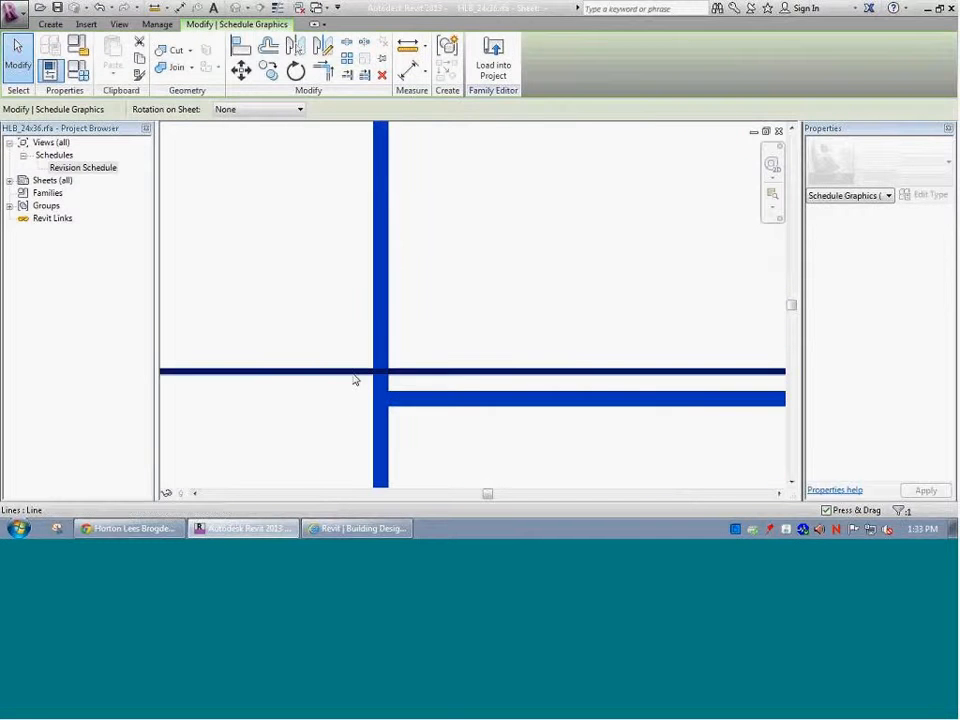
click(358, 372)
key(Down)
key(Down)
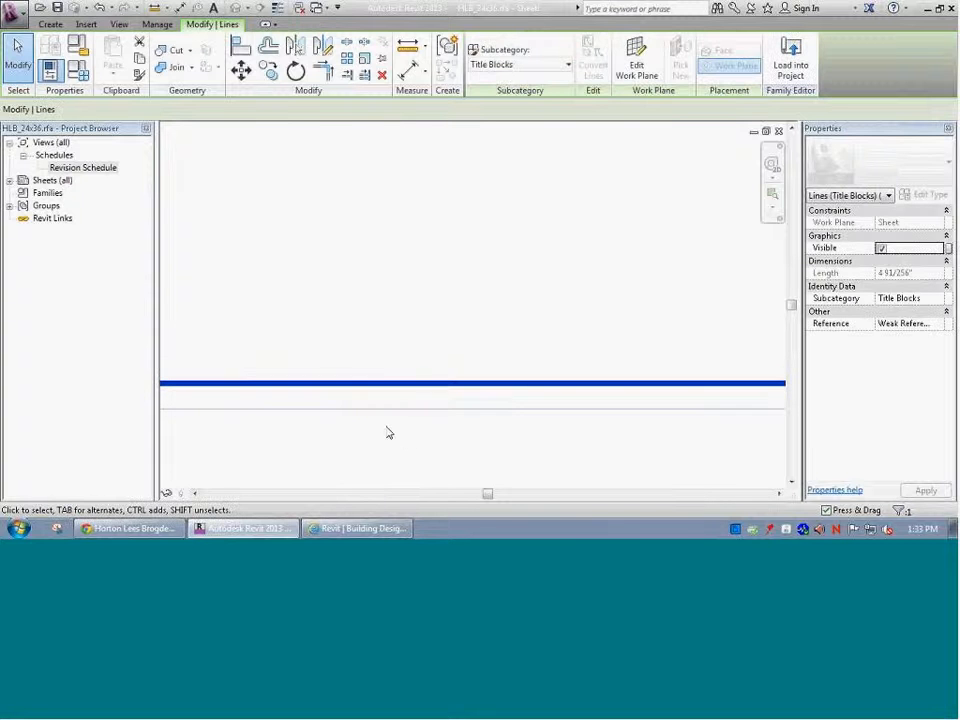
click(379, 432)
Nudge the second row line farther down onto the schedule's row line and check the first row line's alignment
click(357, 383)
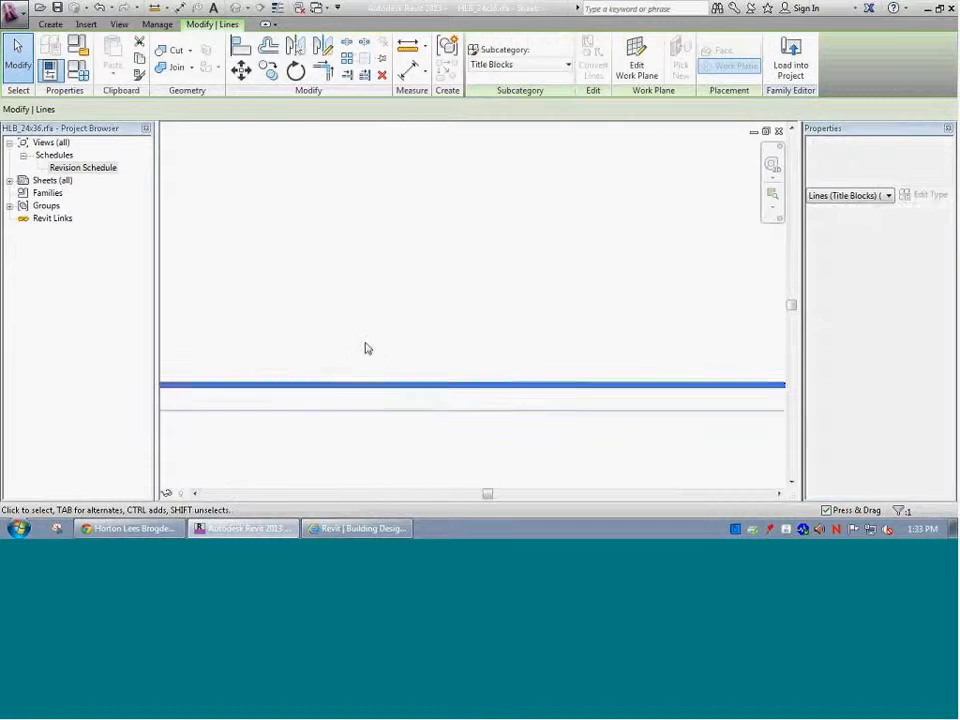
key(Down)
key(Down)
key(Down)
click(378, 443)
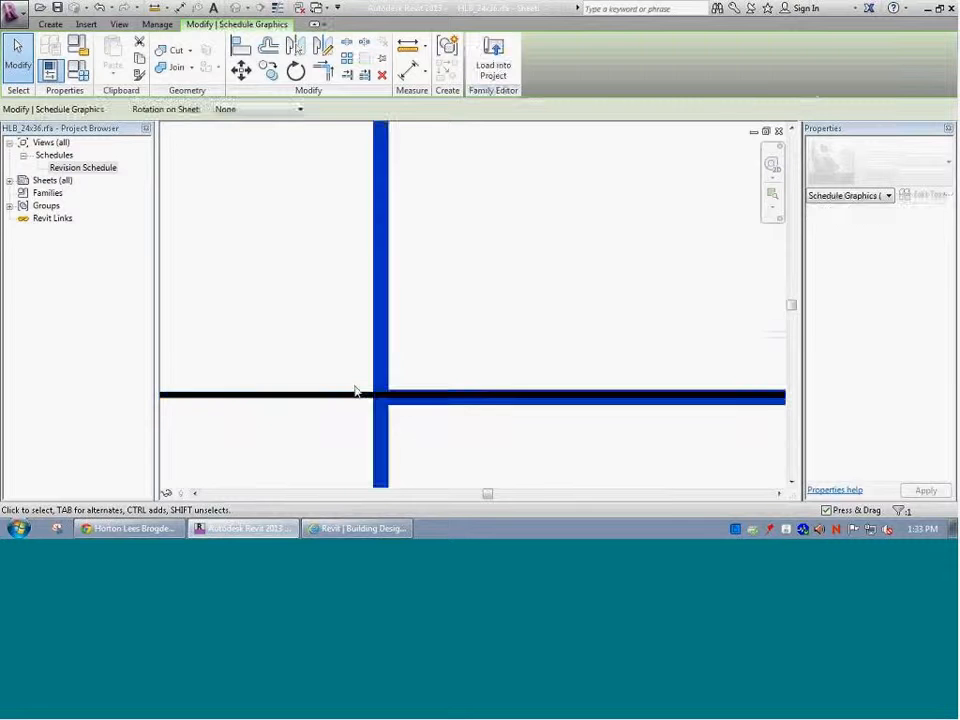
click(356, 397)
click(360, 365)
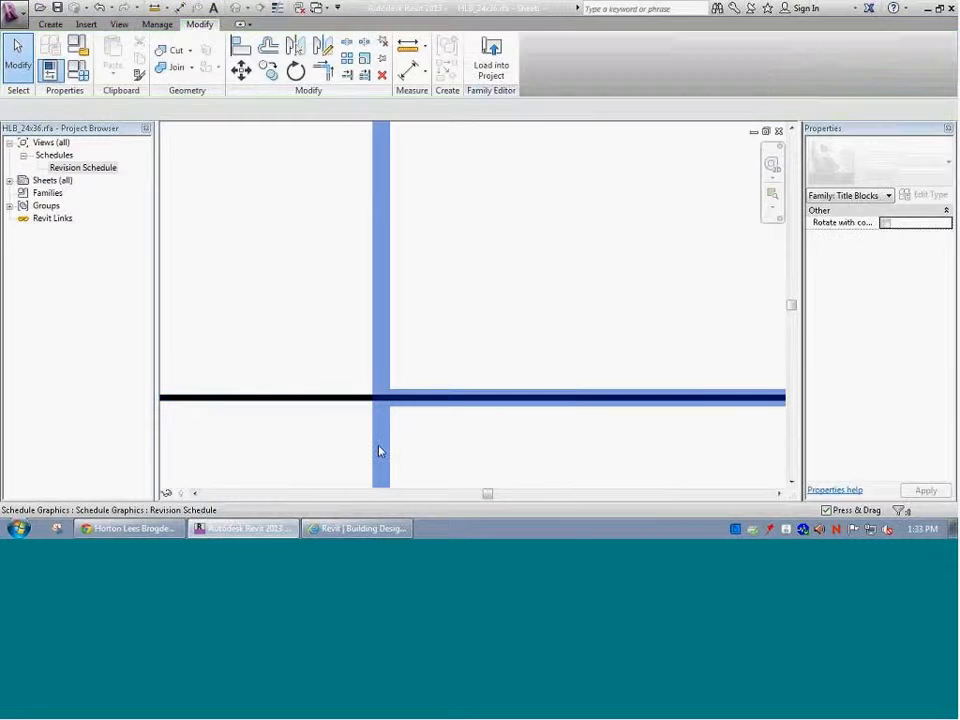
click(379, 450)
scroll(365, 369, down, 3)
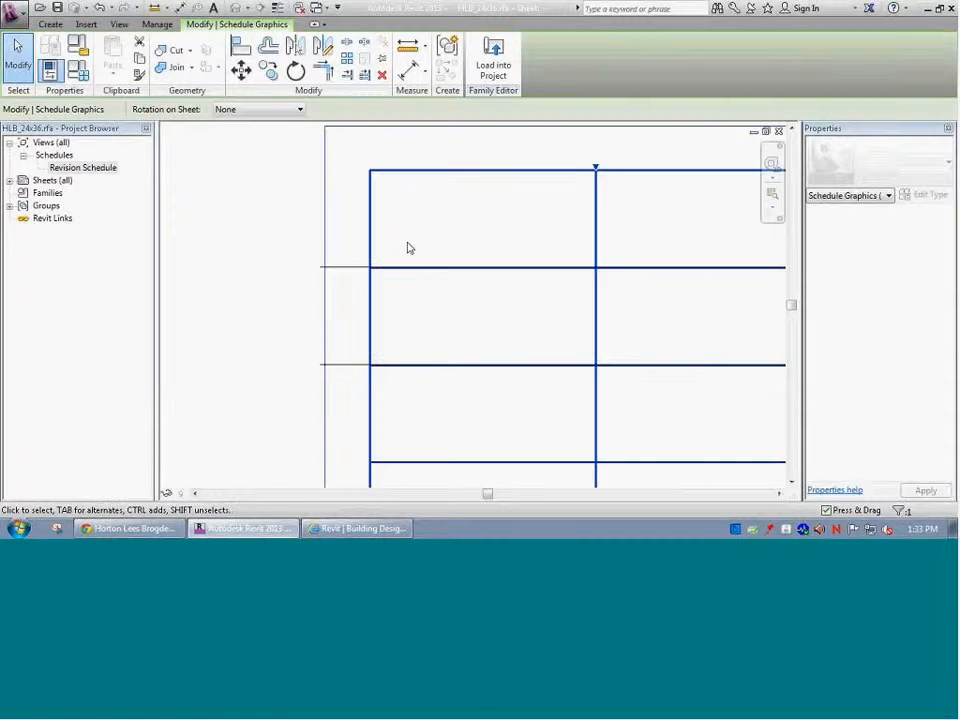
scroll(379, 264, up, 4)
click(382, 268)
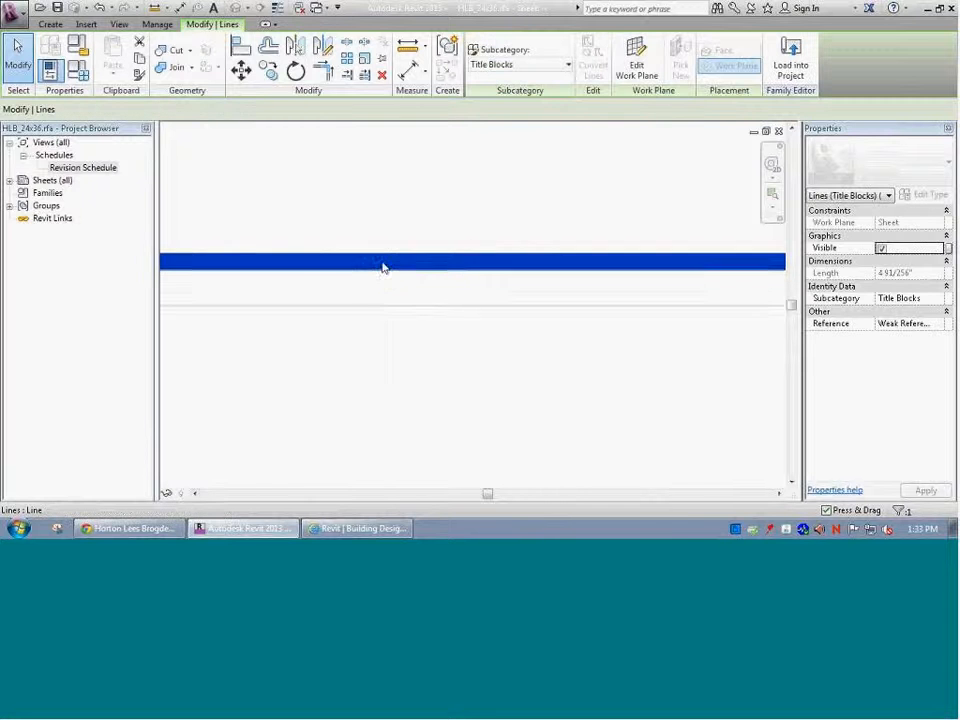
scroll(396, 254, down, 5)
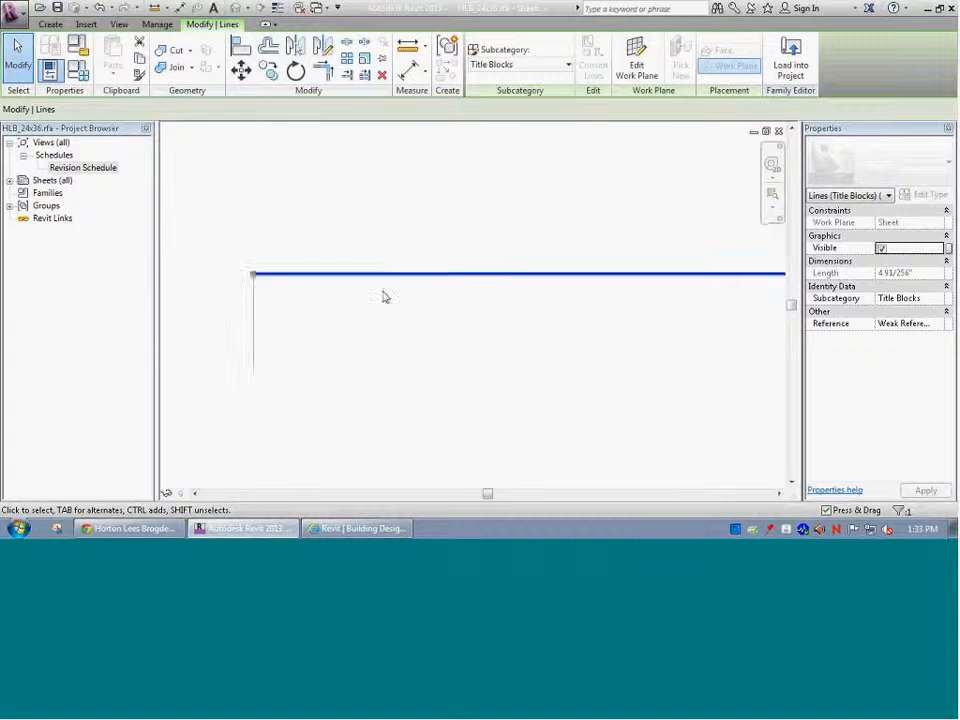
Copy the second row line straight down seven times at a spacing of 47/256"
click(360, 375)
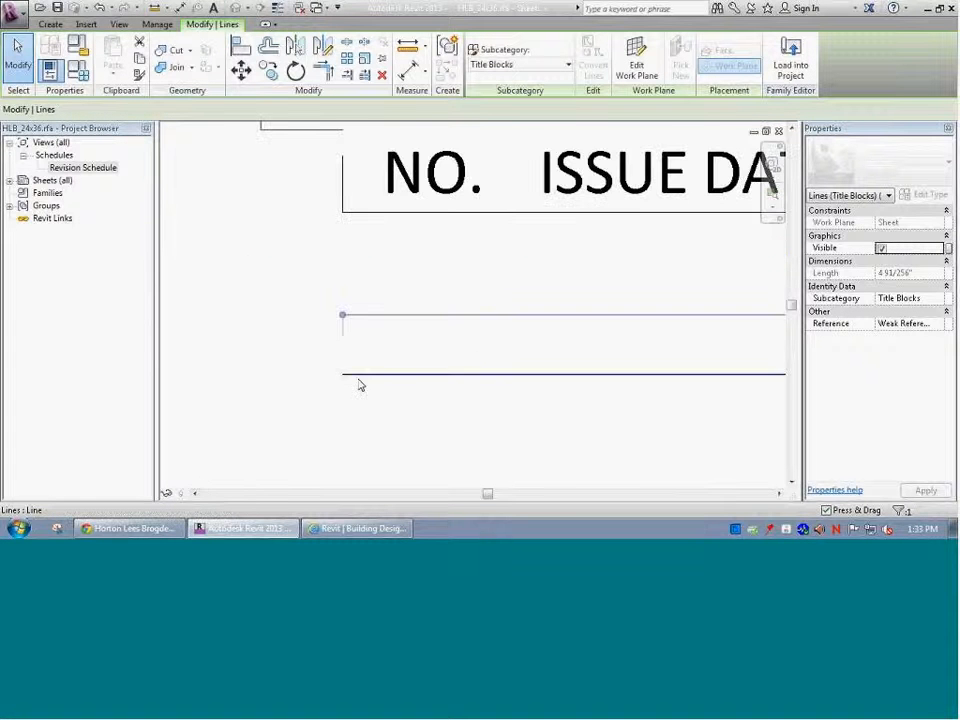
key(c)
key(o)
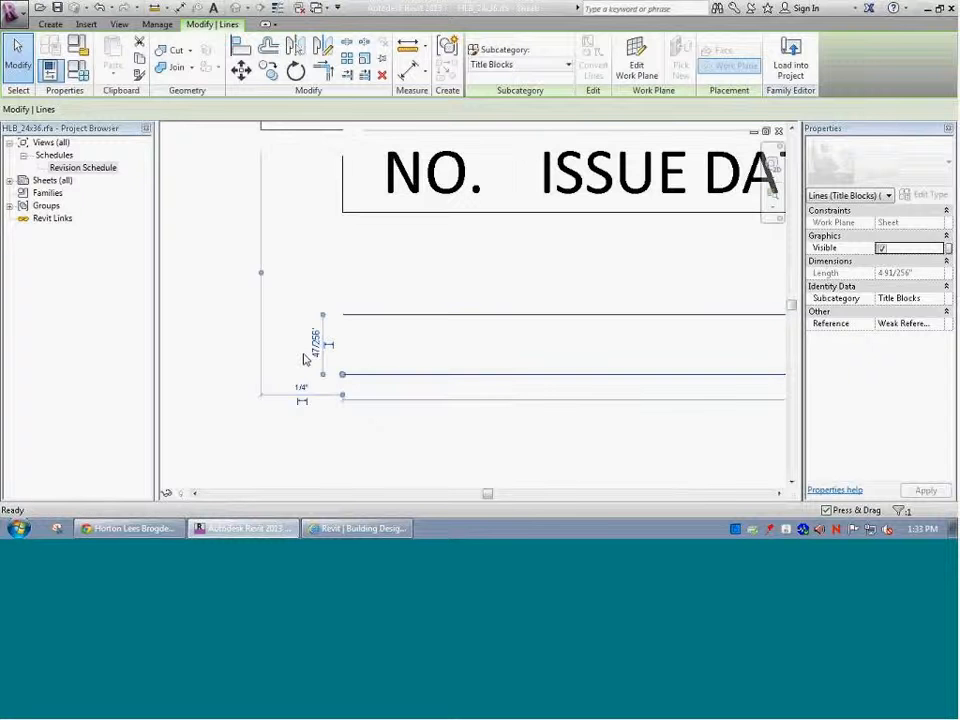
click(343, 315)
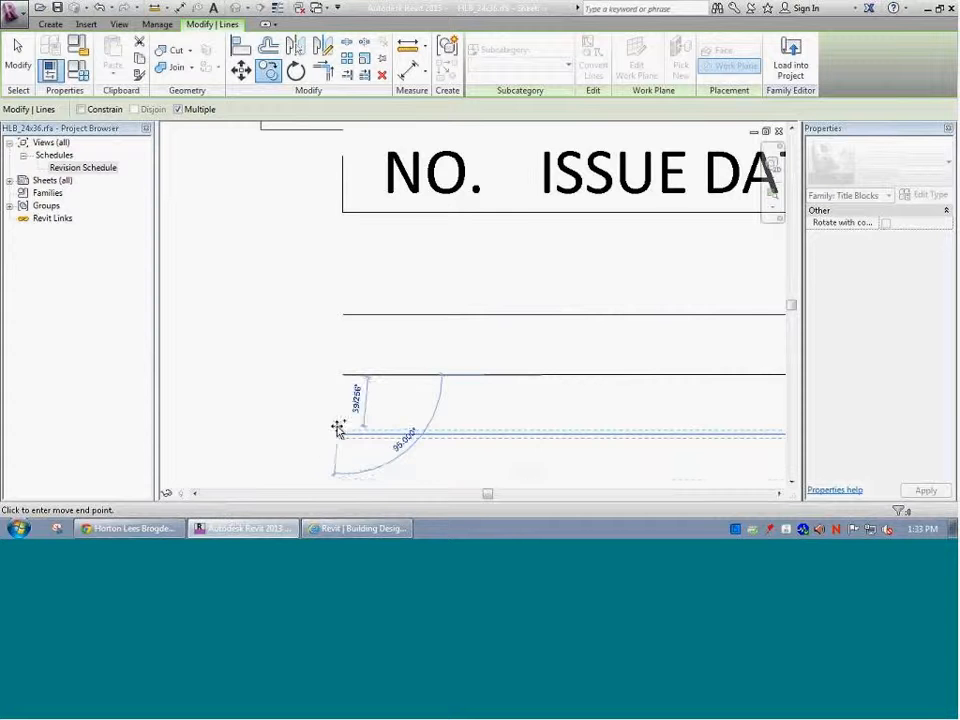
click(343, 375)
scroll(332, 430, down, 2)
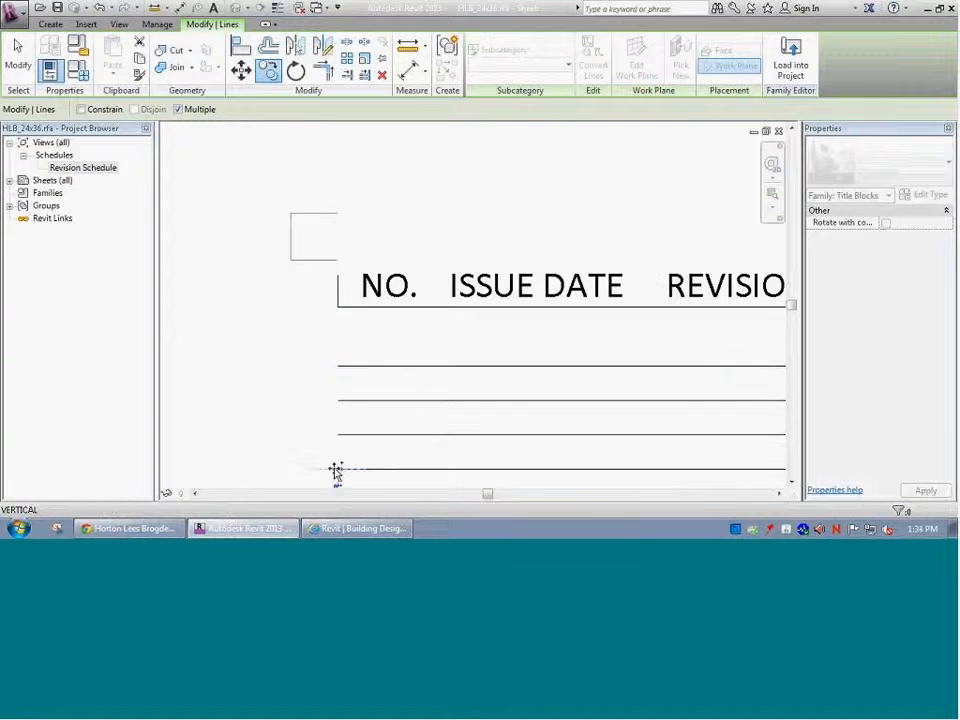
scroll(332, 463, down, 5)
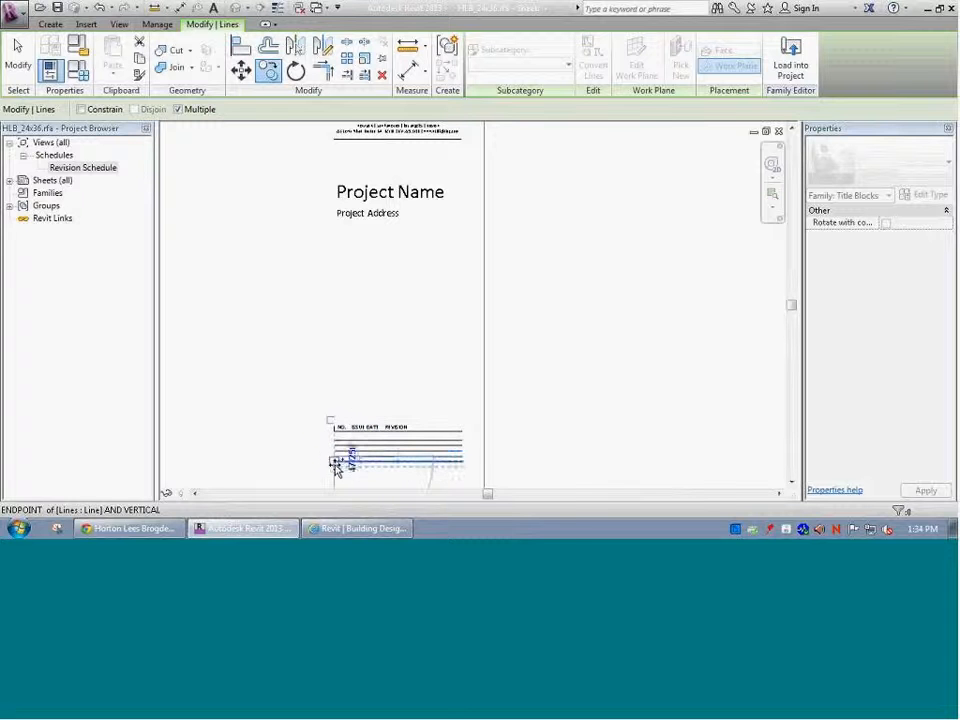
click(335, 463)
click(336, 470)
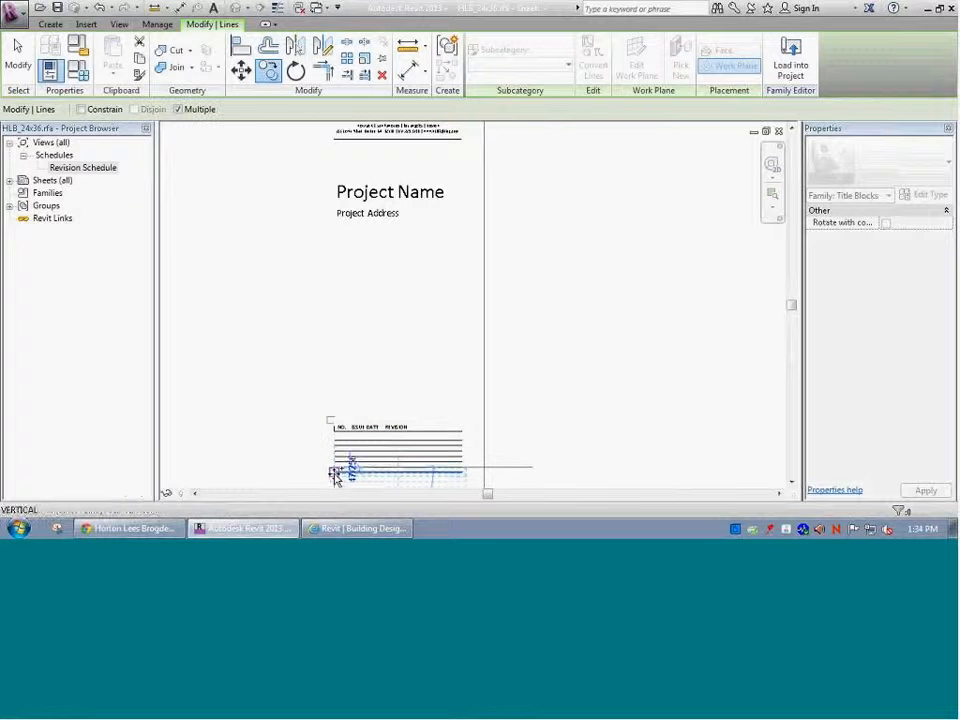
click(335, 479)
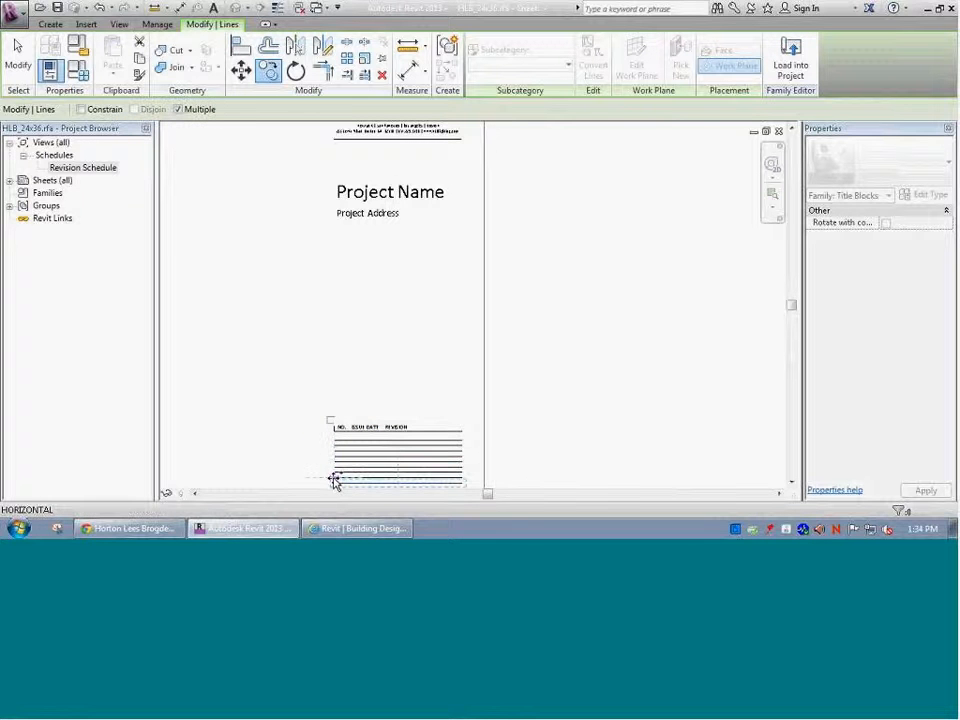
key(Escape)
key(Escape)
Examine how the copied row lines align with the rows of the revision schedule
middle_click(287, 436)
middle_click(287, 436)
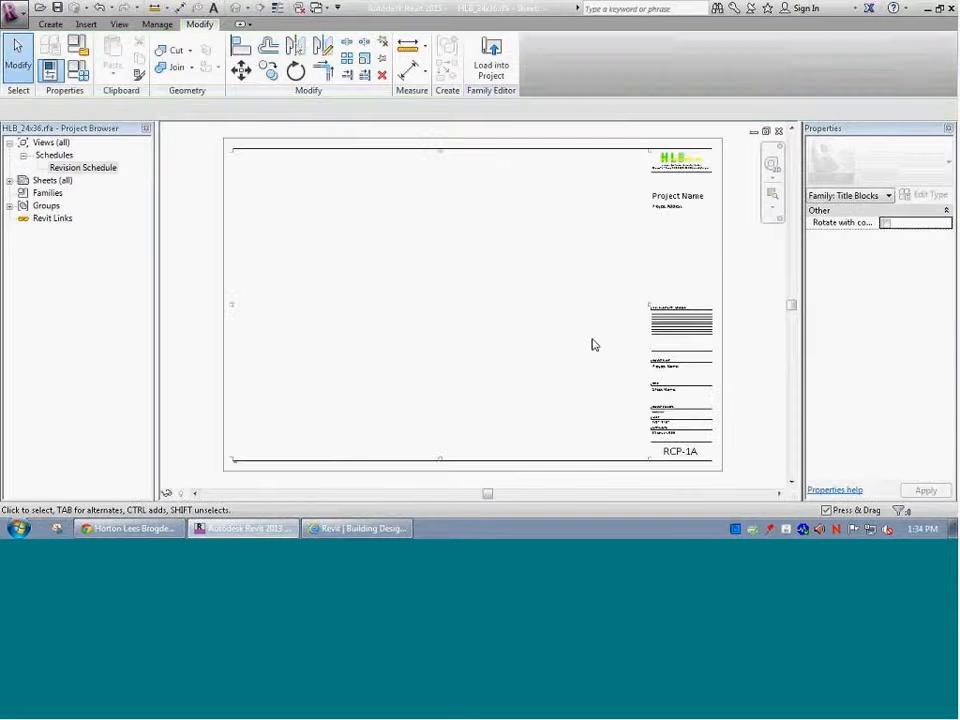
scroll(694, 336, up, 5)
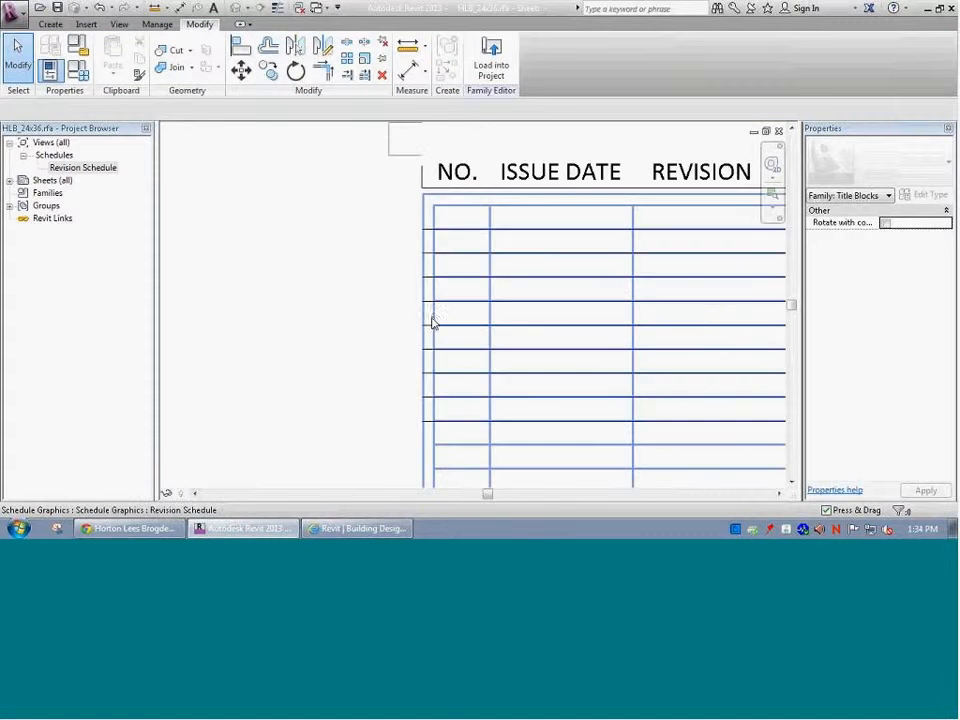
scroll(432, 322, up, 1)
click(473, 347)
scroll(475, 351, up, 2)
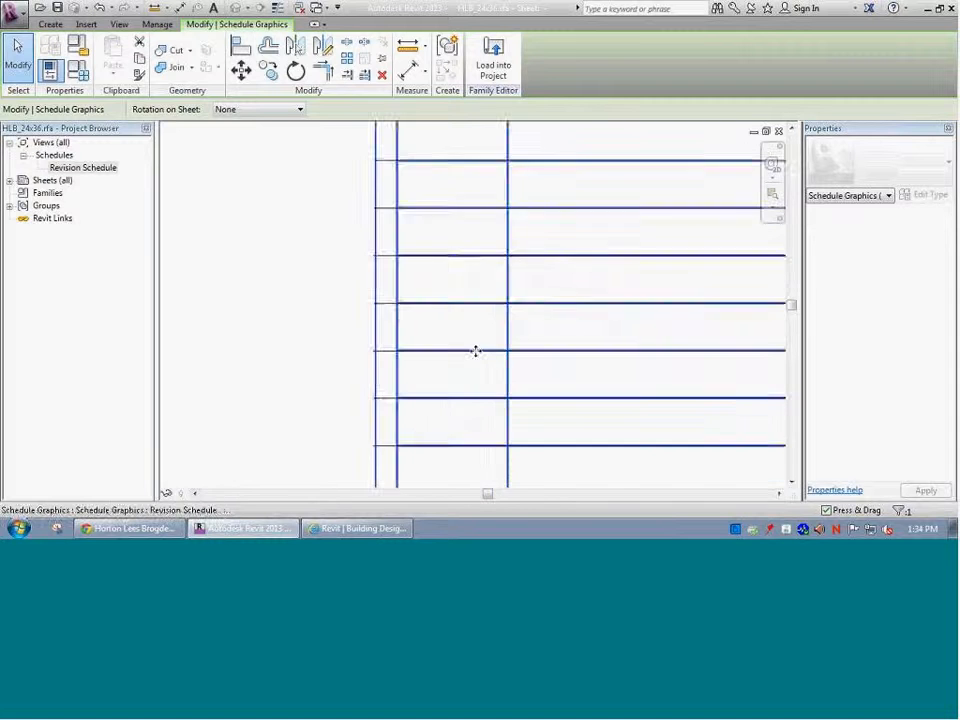
scroll(480, 360, down, 4)
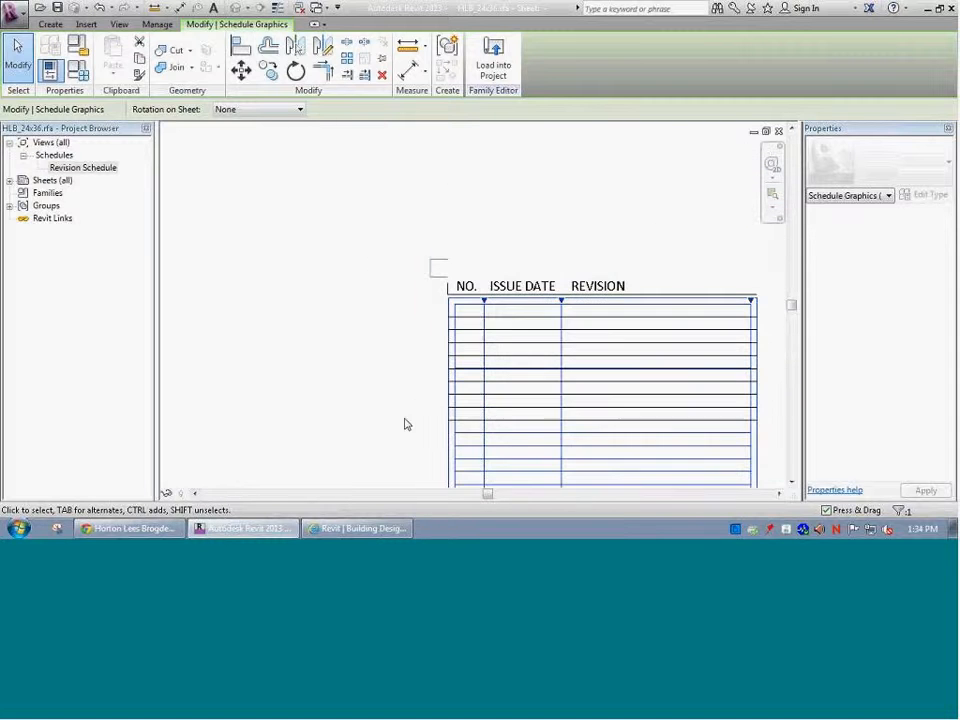
click(405, 424)
Copy the lowest of the new row lines straight down five more times at 47/256" spacing
click(447, 422)
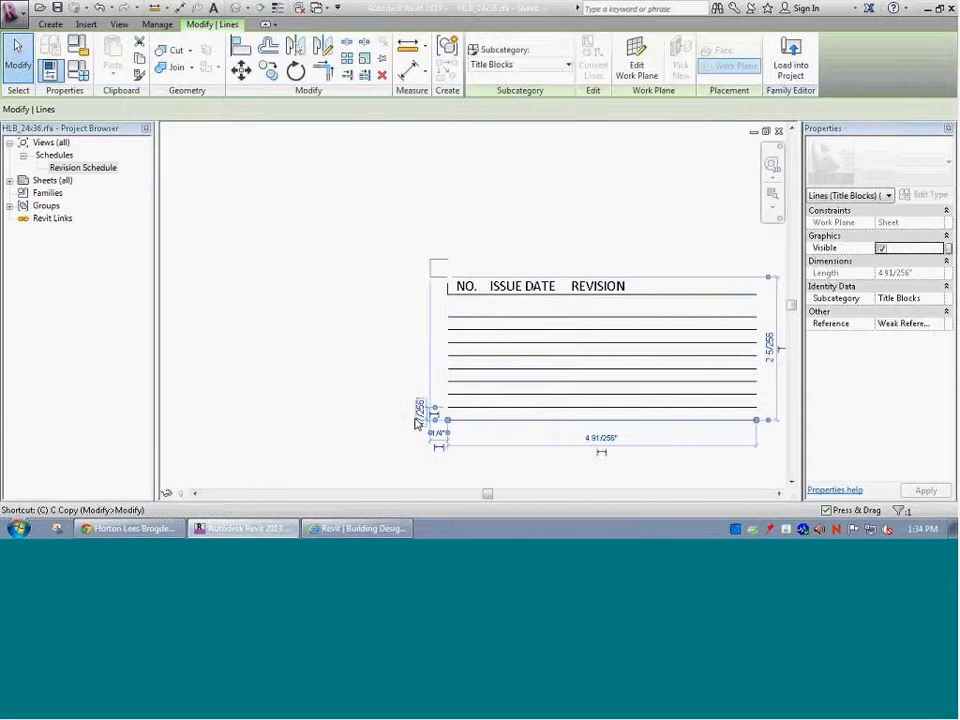
key(c)
click(448, 420)
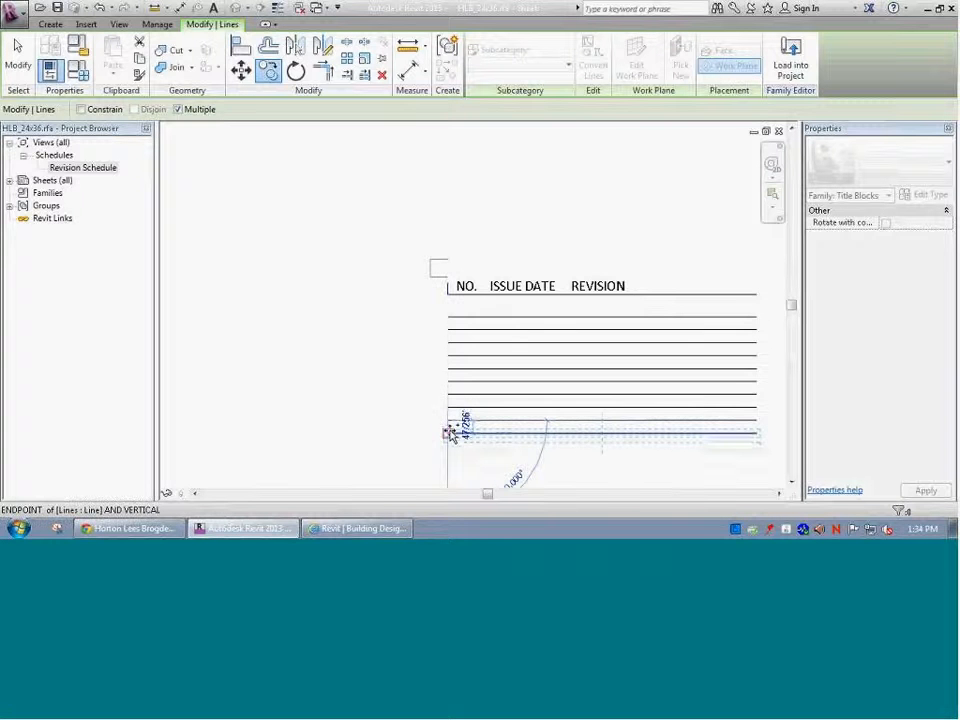
click(448, 433)
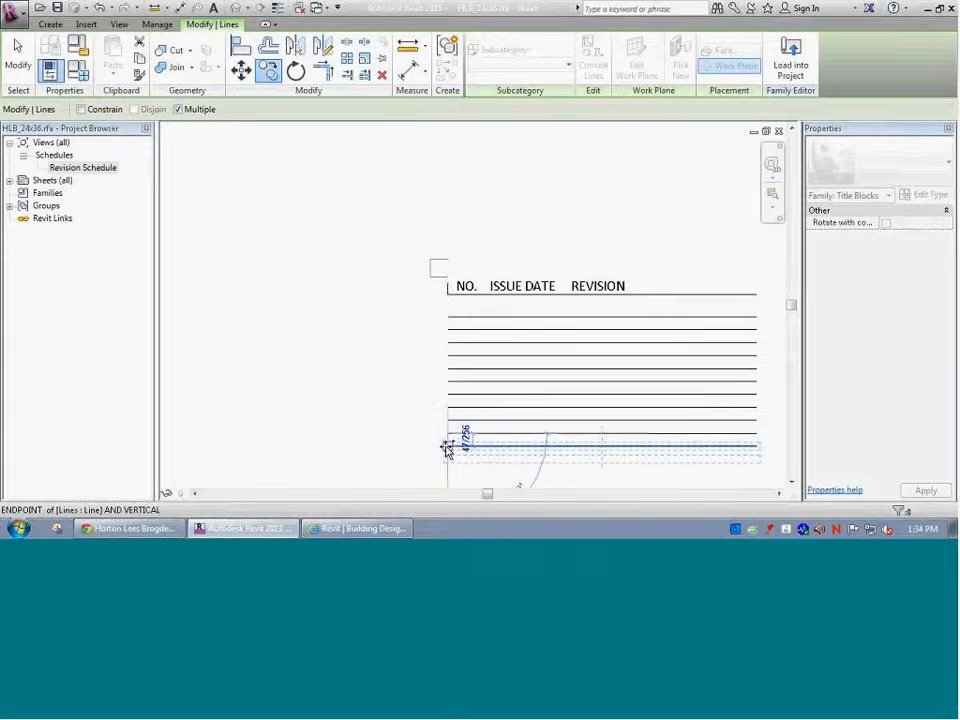
click(448, 446)
scroll(446, 460, down, 2)
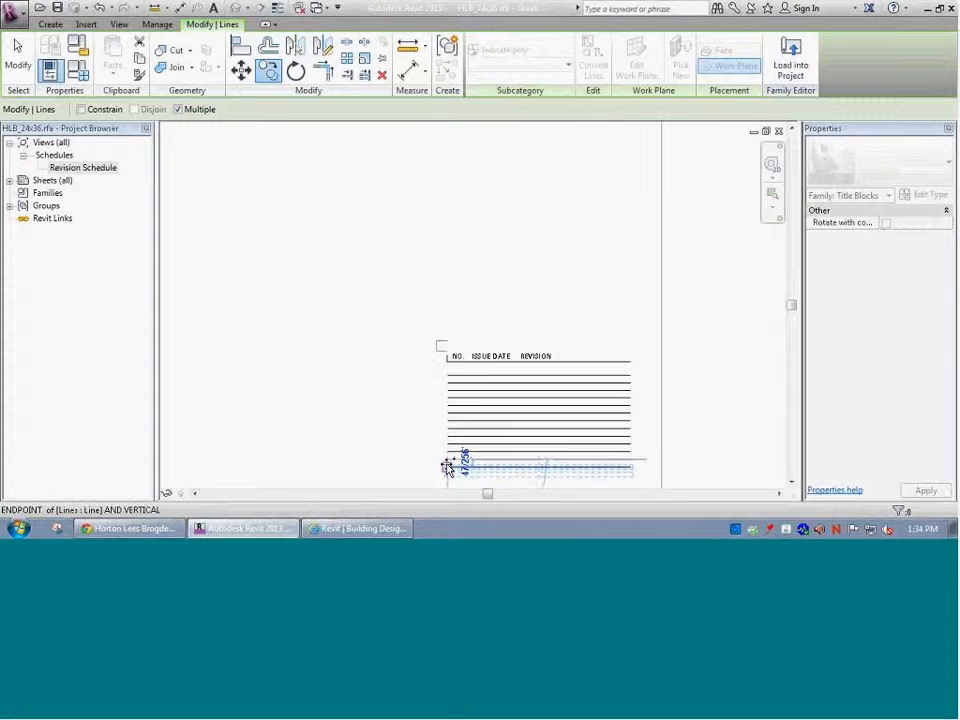
scroll(446, 469, down, 2)
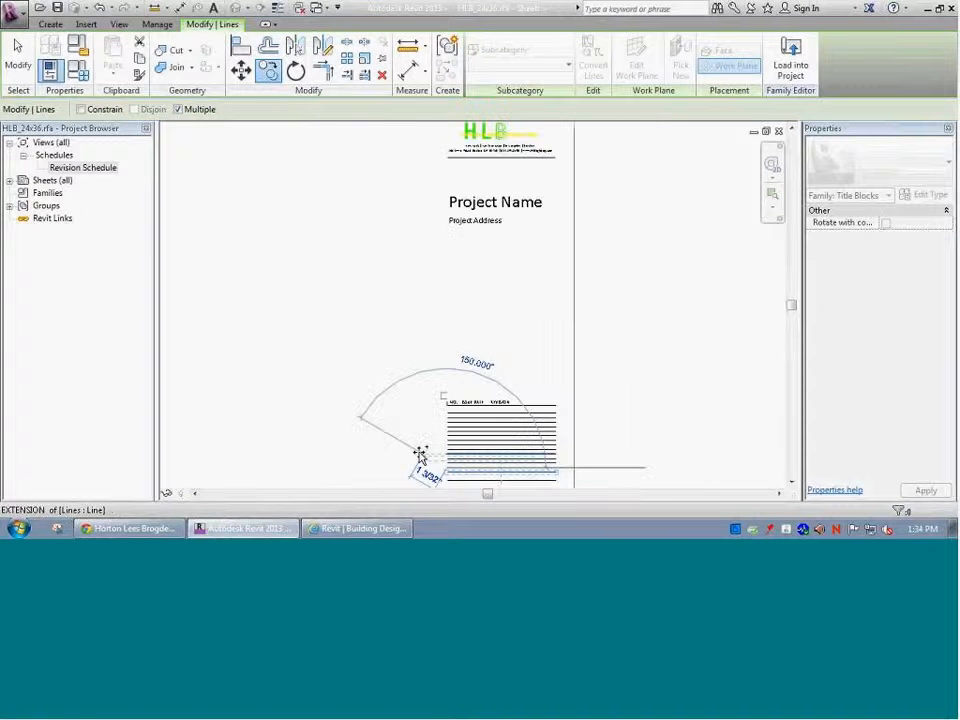
key(Escape)
key(Escape)
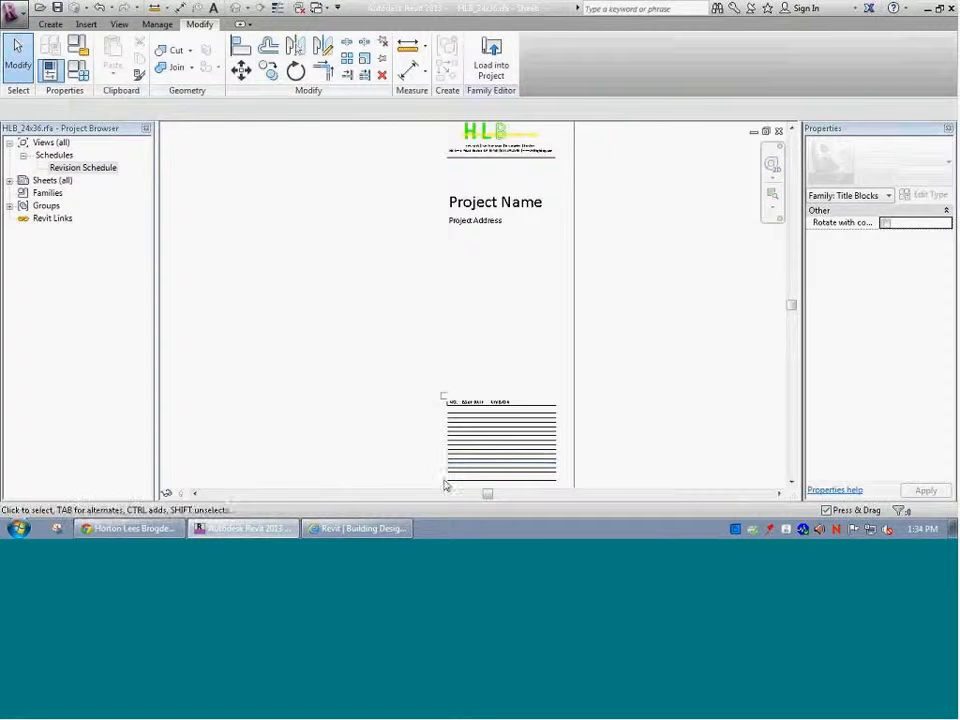
Compare the lowest row lines with the last rows of the revision schedule and review the whole sheet
scroll(450, 480, up, 5)
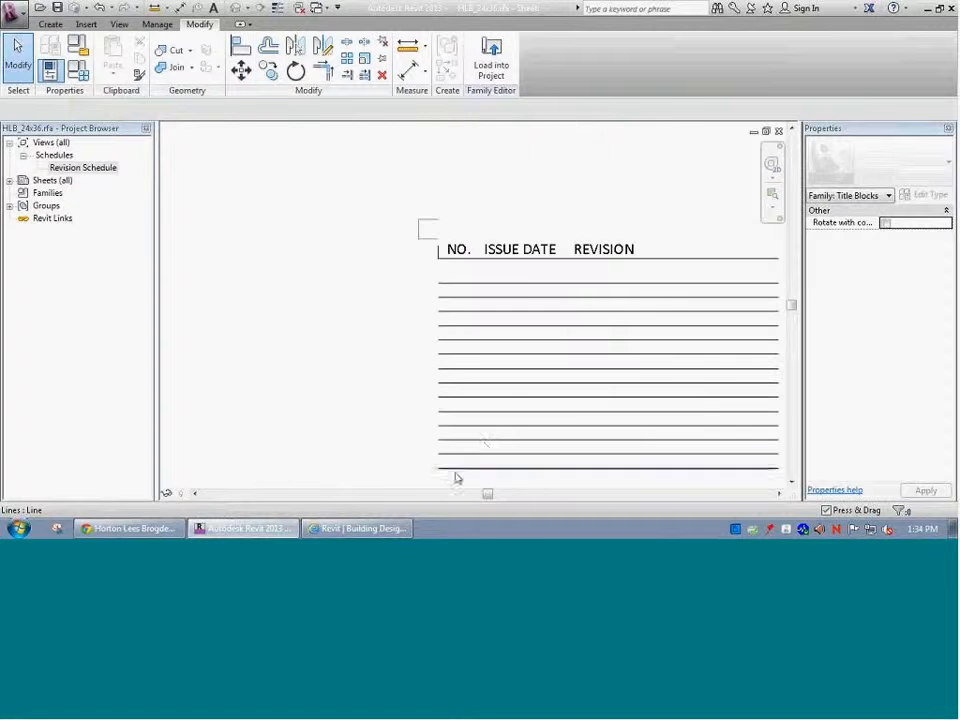
click(519, 276)
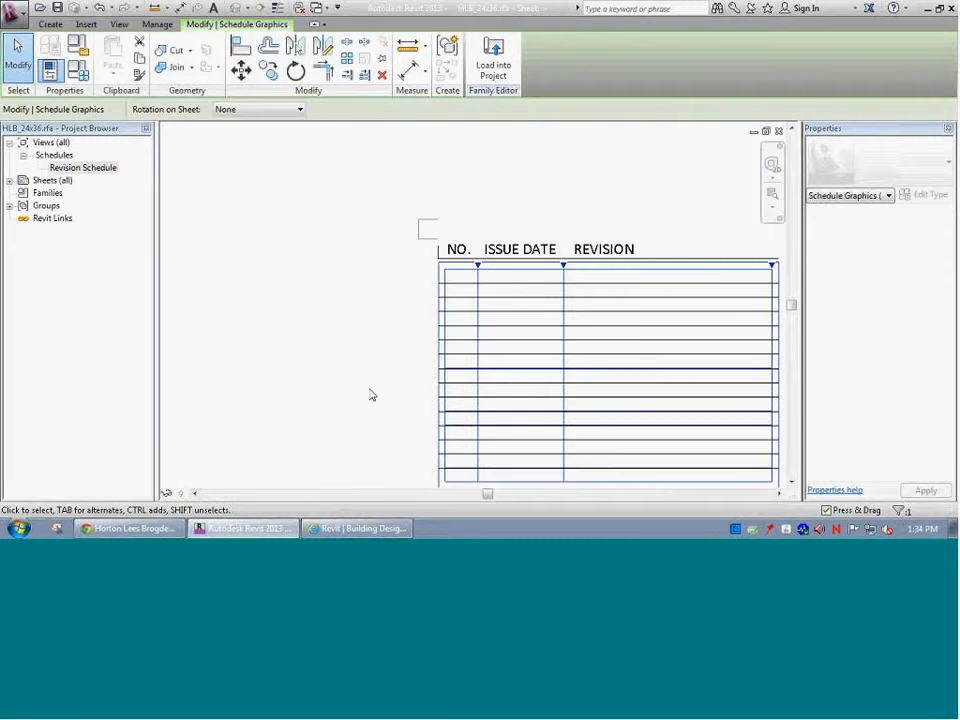
scroll(391, 466, down, 3)
scroll(435, 450, up, 6)
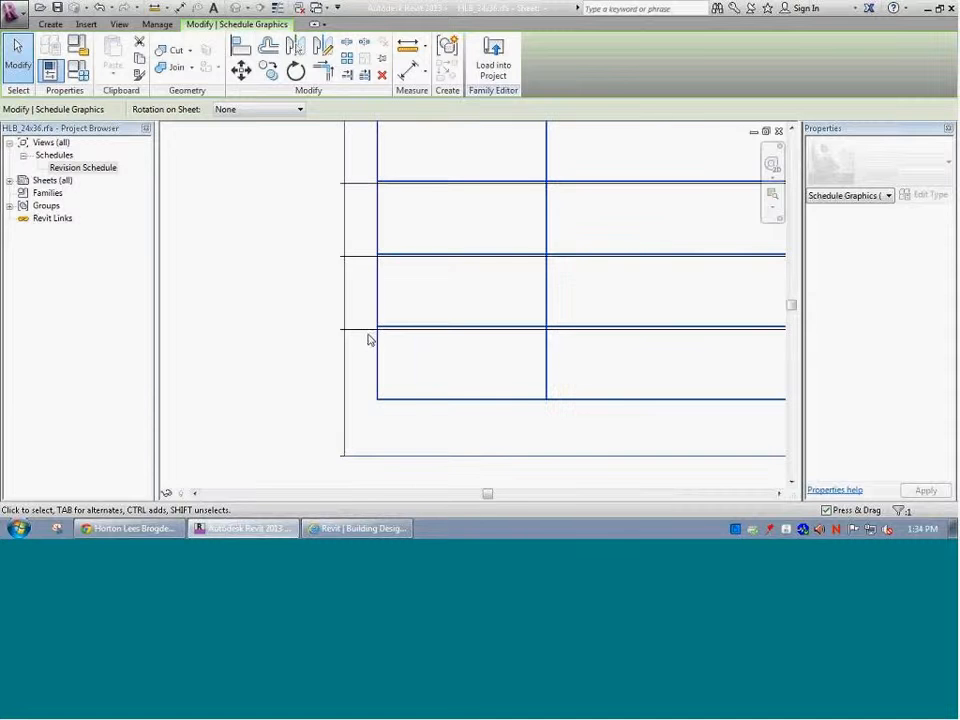
scroll(377, 313, down, 3)
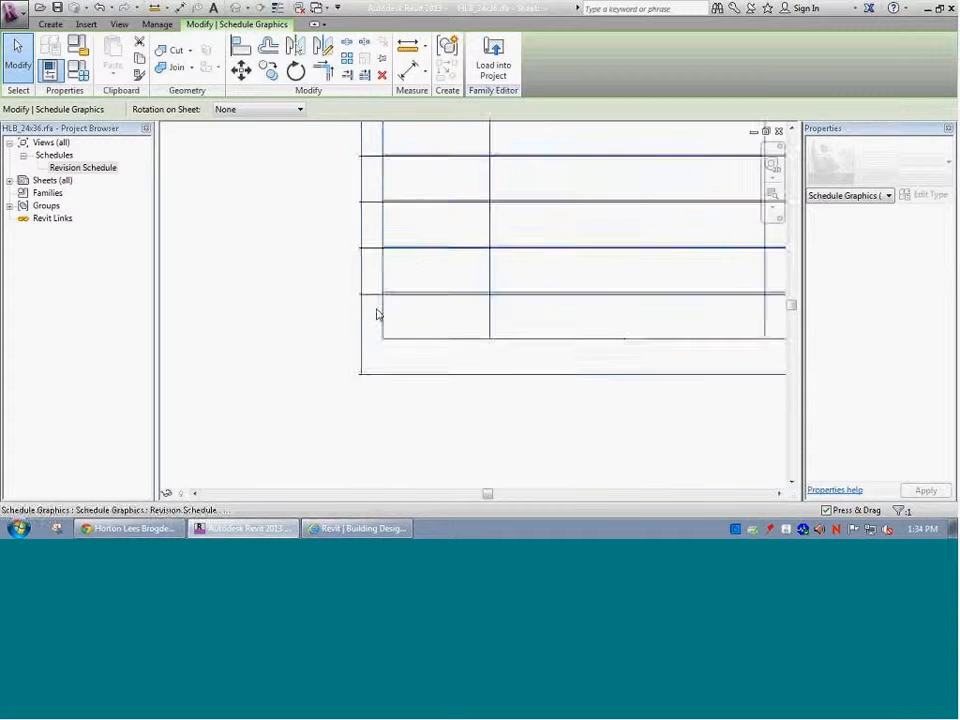
click(313, 305)
scroll(313, 305, down, 2)
key(z)
key(a)
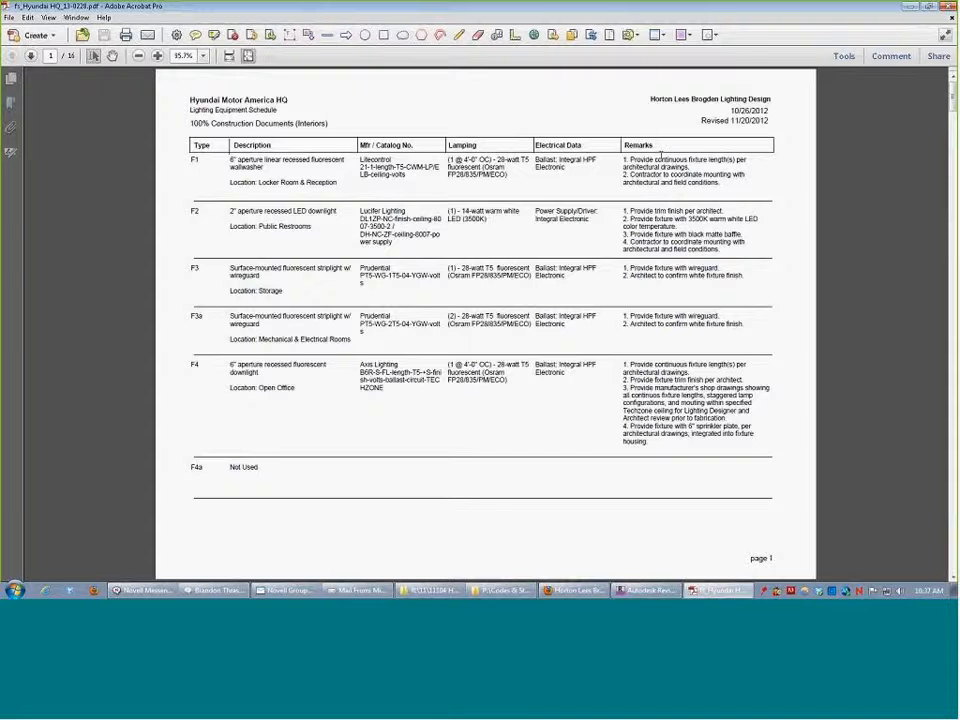
Draw a rectangle around the Remarks column of the lighting equipment schedule PDF and switch to the desktop
click(383, 34)
drag(611, 120, 789, 519)
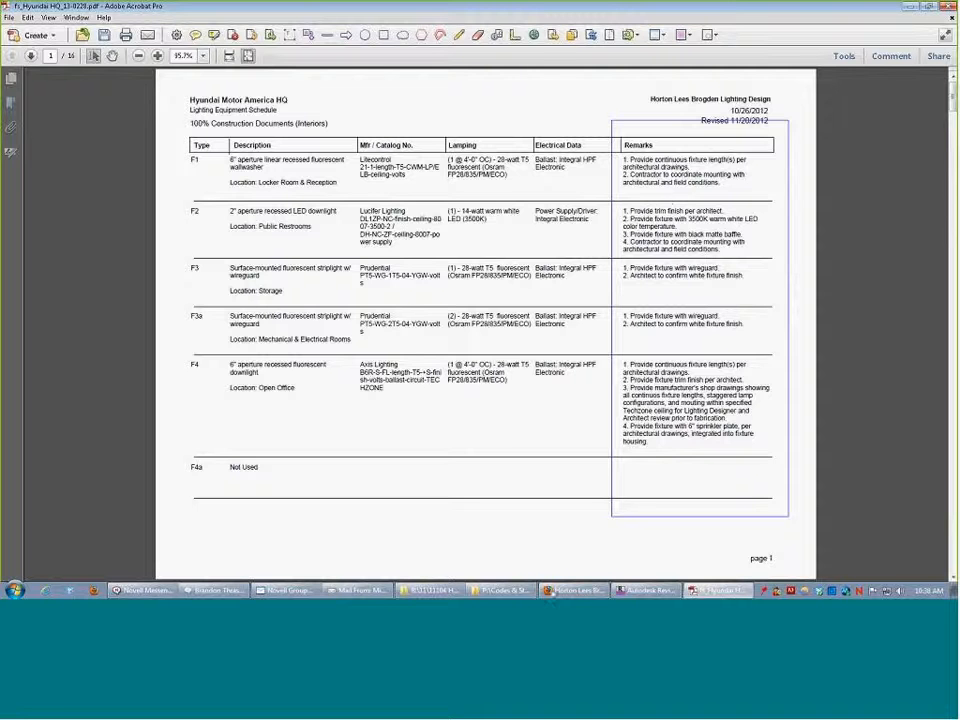
click(500, 590)
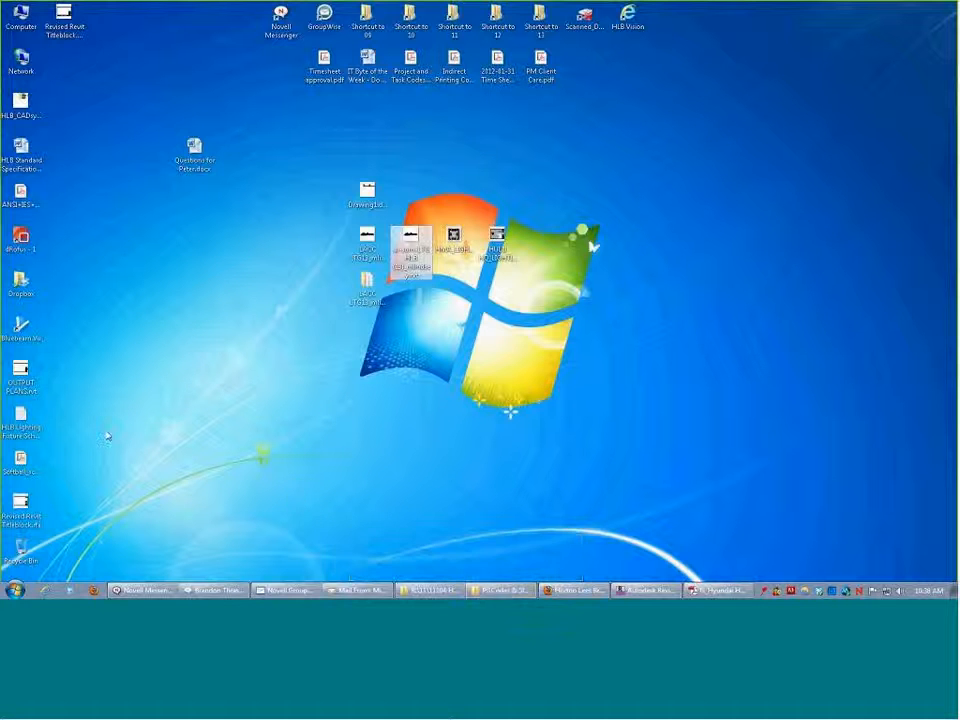
key(alt+Tab)
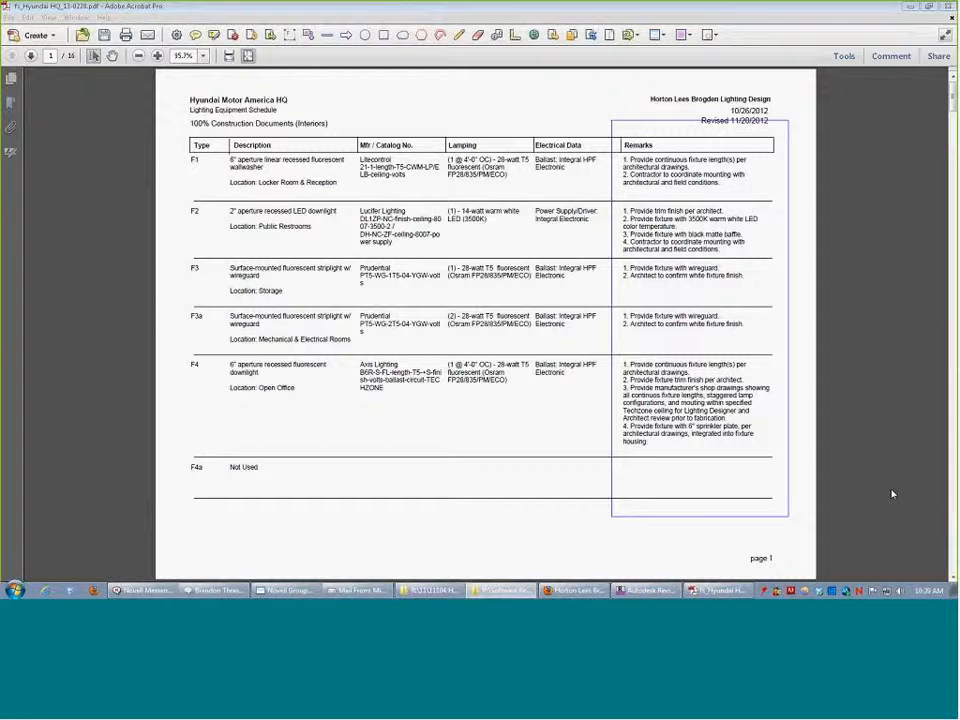
key(alt+Tab)
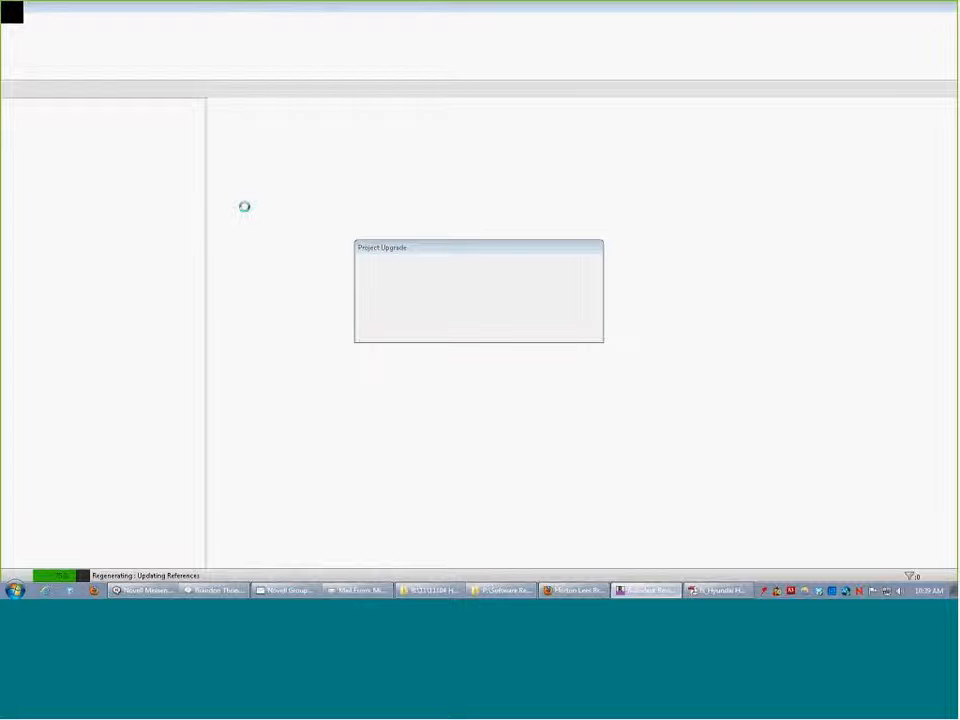
click(505, 590)
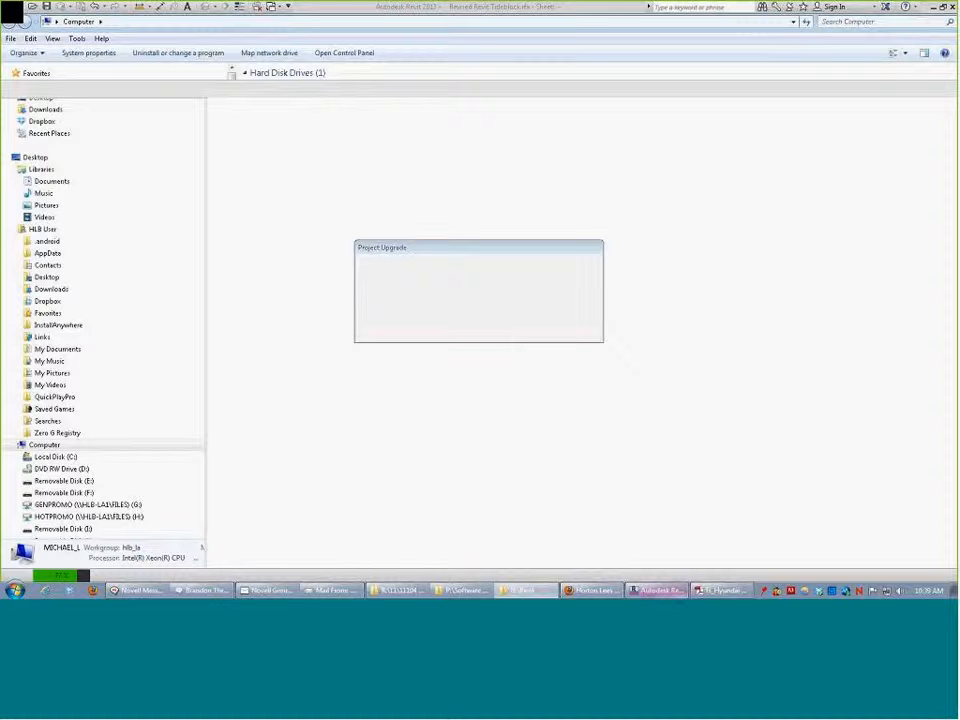
click(592, 590)
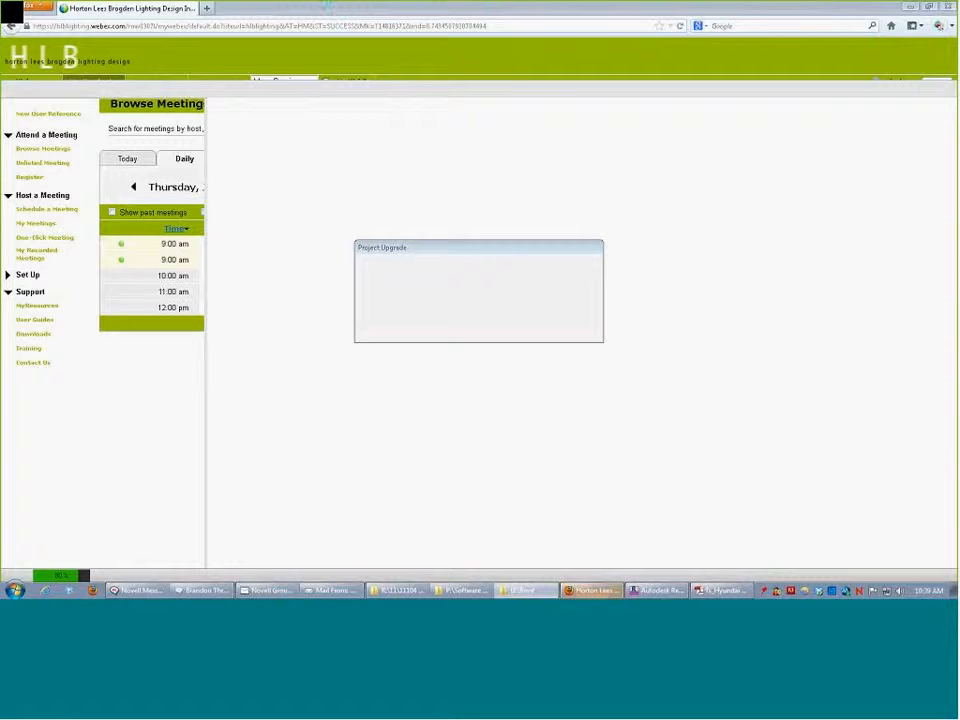
click(579, 591)
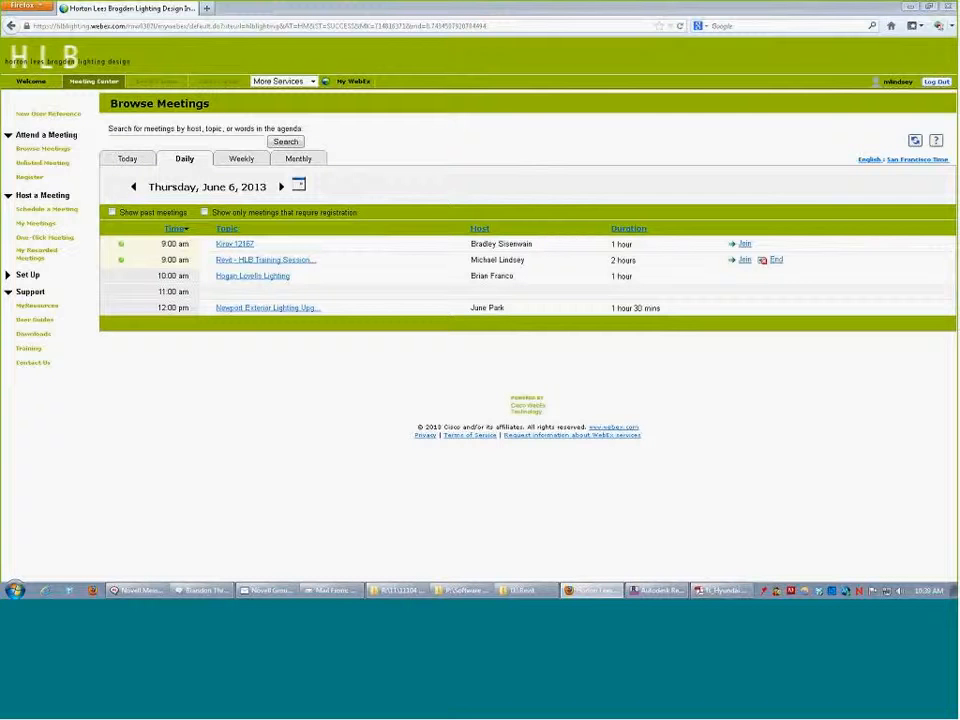
Switch to Revit and open the HLB Lighting Fixture Schedule's properties, checking the appearance settings before returning to the fields
mouse_move(718, 590)
click(909, 7)
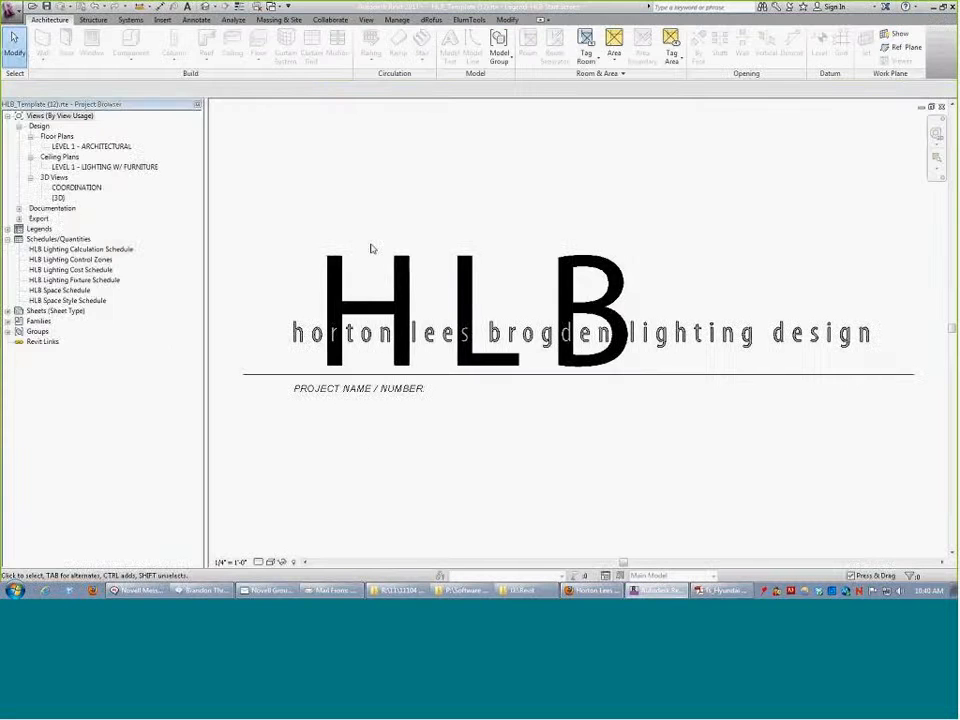
double_click(90, 281)
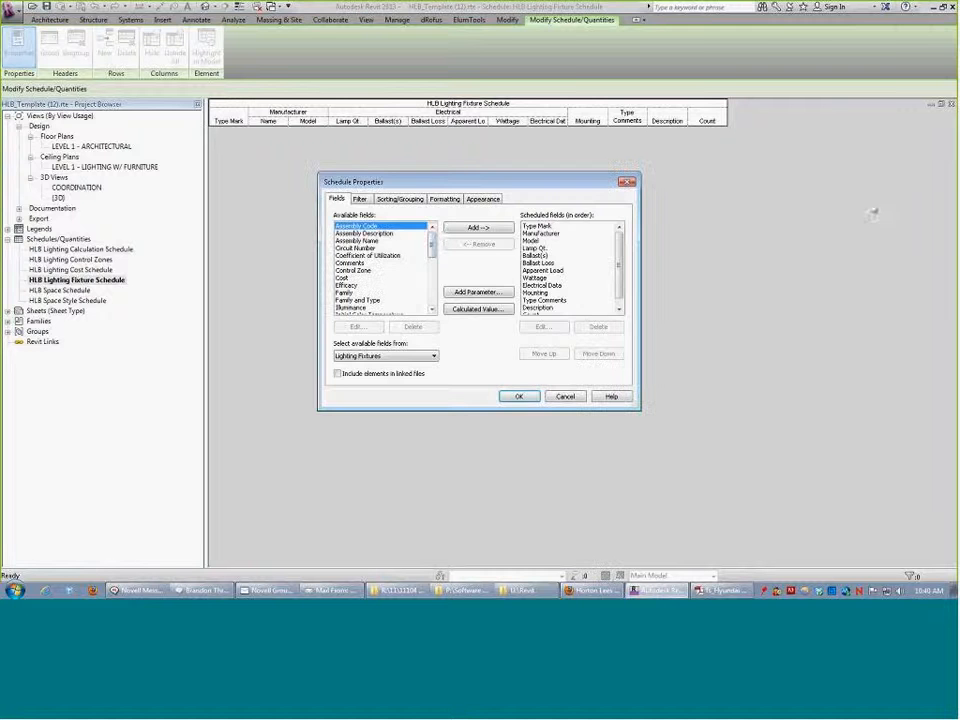
click(481, 199)
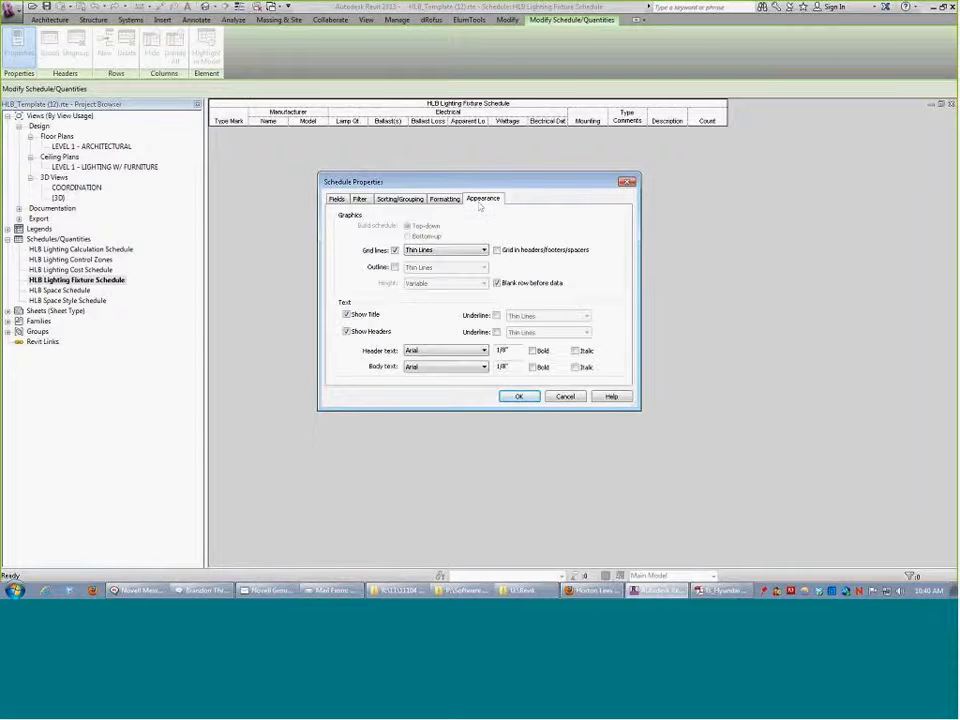
click(338, 199)
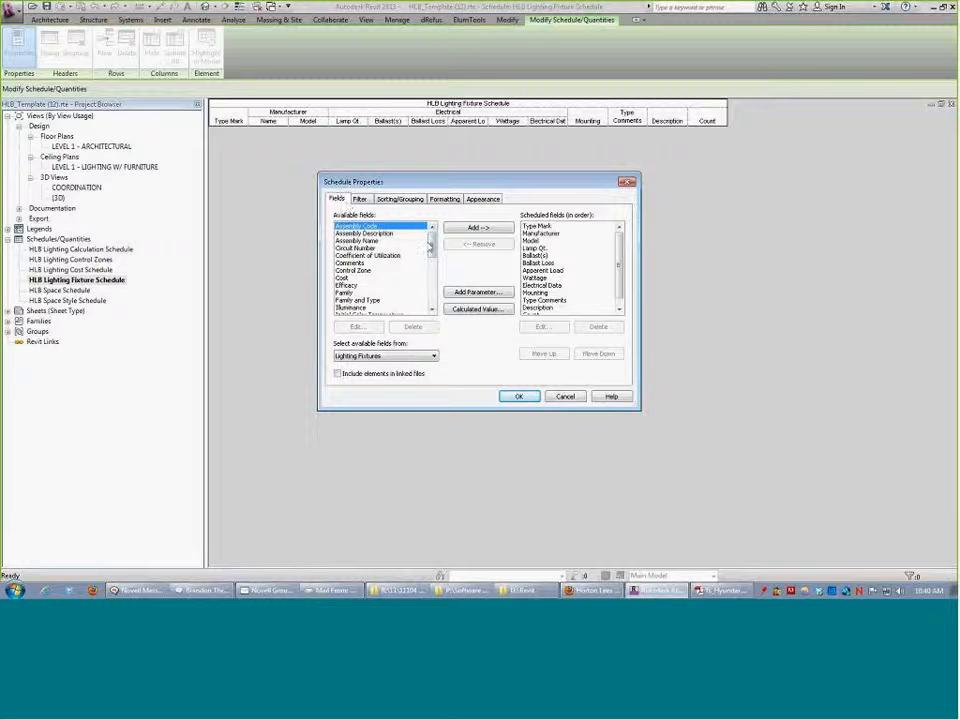
Add a project parameter named Remarks to the schedule as a type parameter, with discipline Common and parameter type Text
click(470, 292)
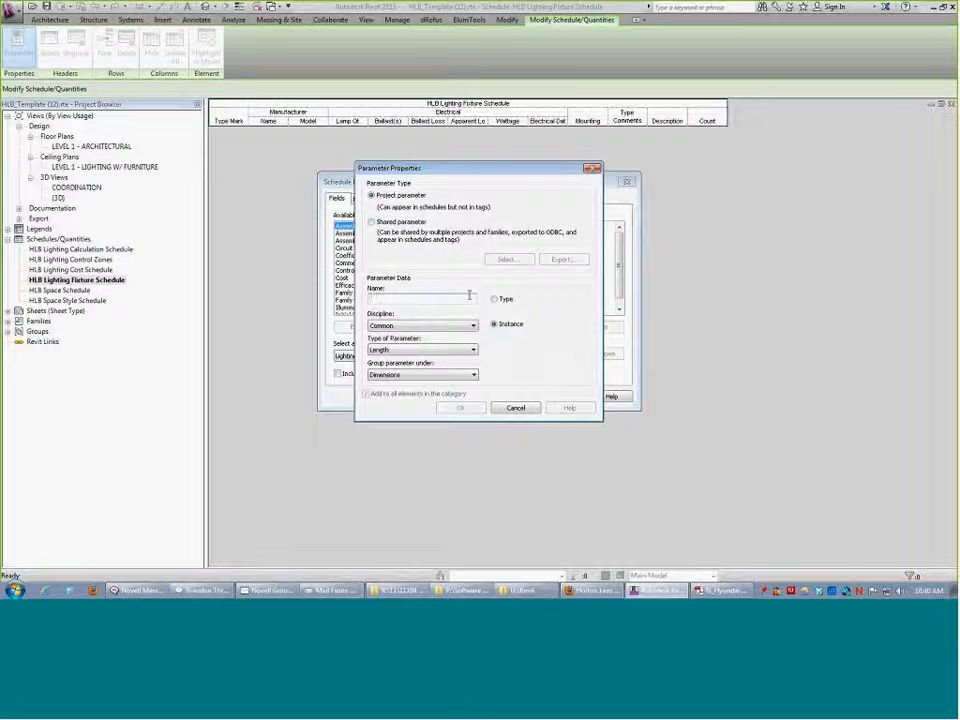
text(B)
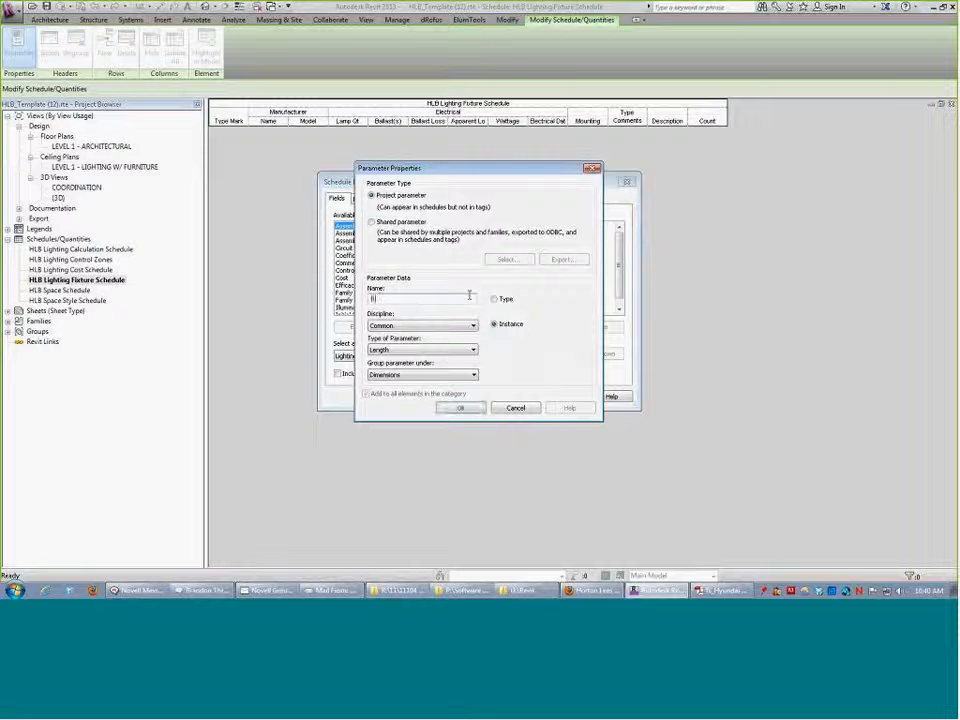
text(emot)
text(ks)
click(445, 327)
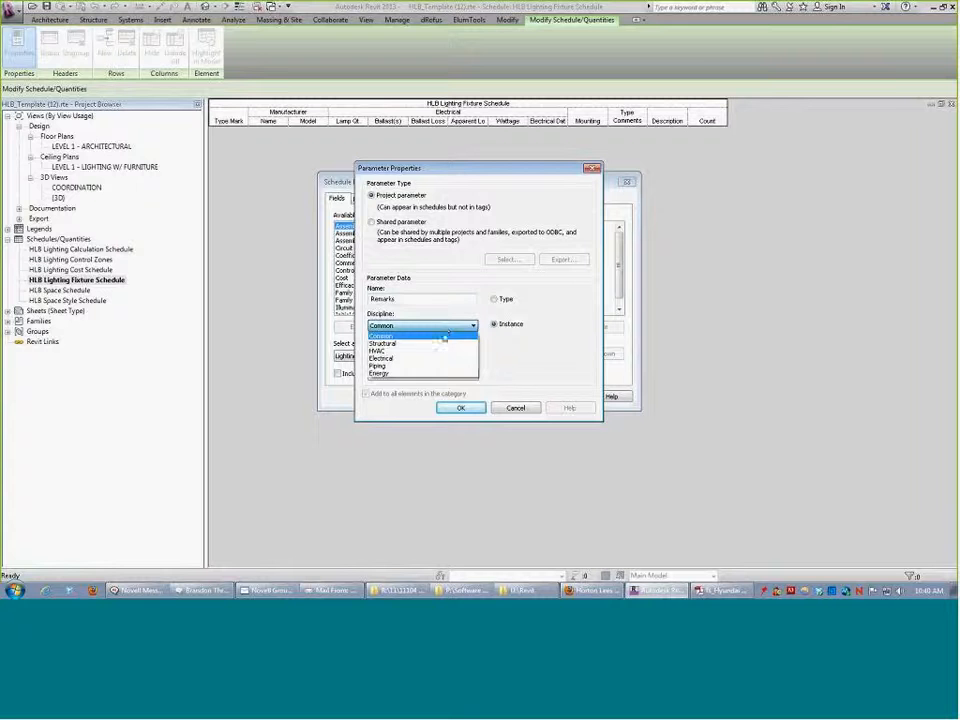
click(445, 336)
click(443, 349)
click(441, 358)
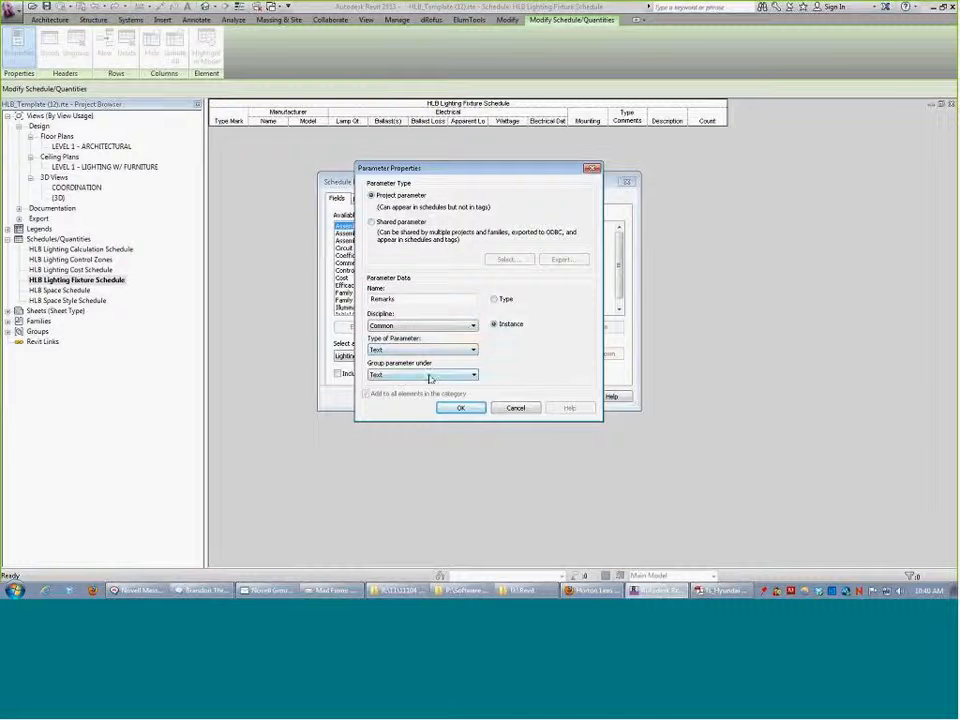
click(494, 299)
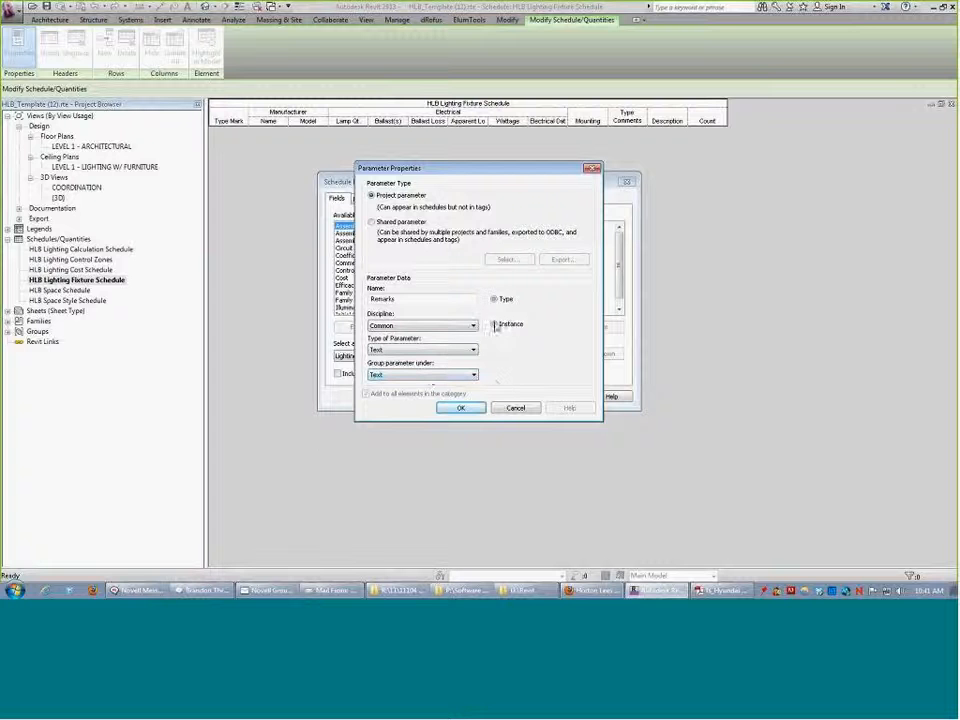
click(459, 408)
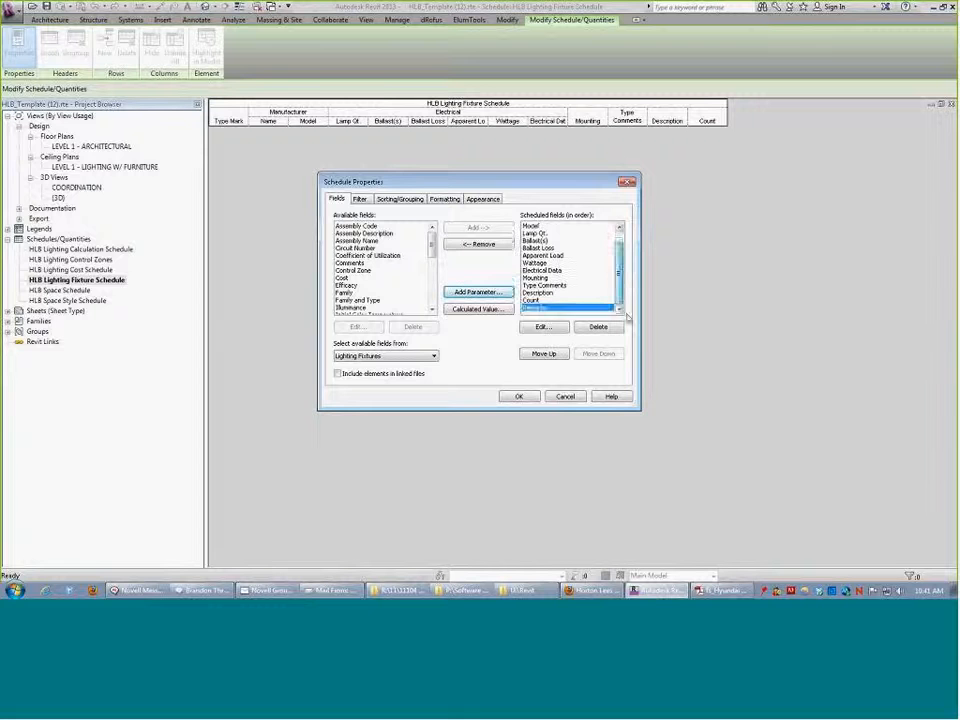
Apply the schedule properties and widen the Remarks column to several times the width of the other columns
click(533, 396)
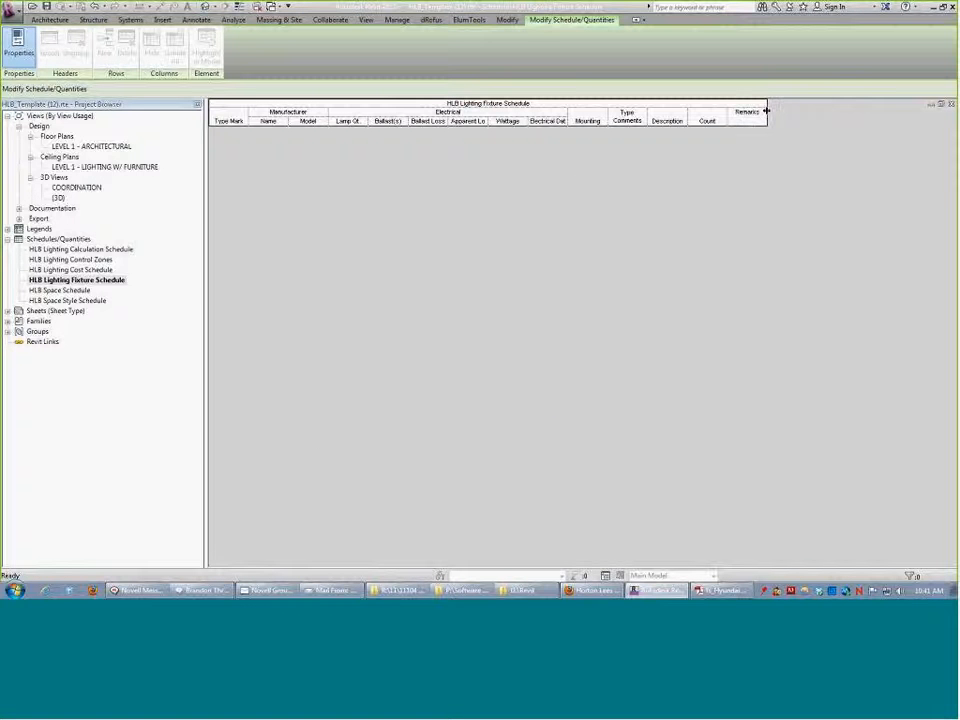
drag(767, 112, 916, 110)
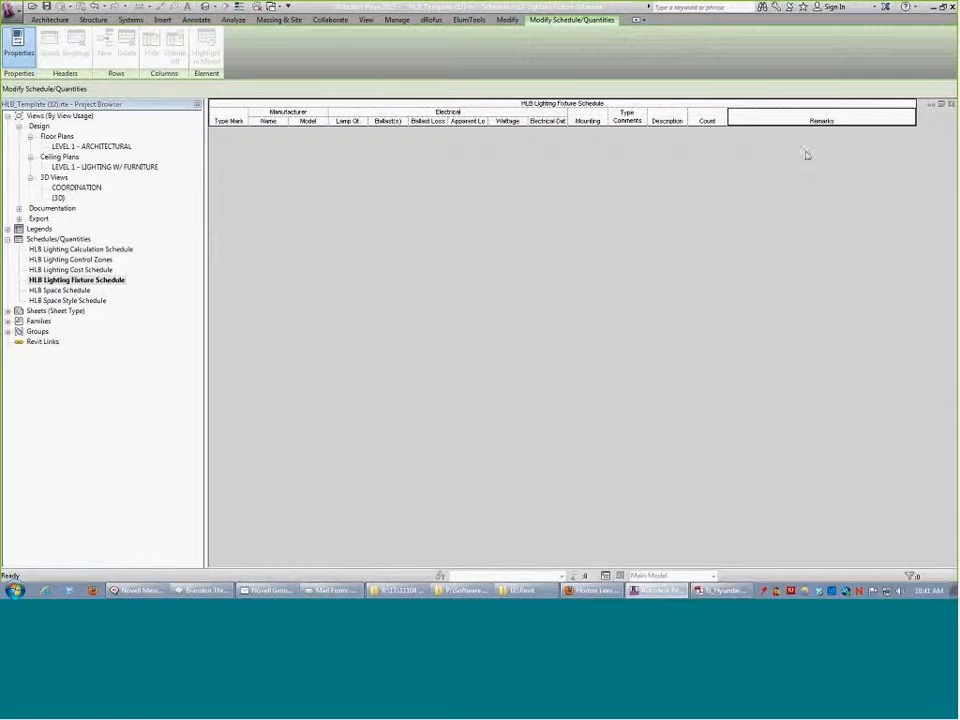
click(804, 119)
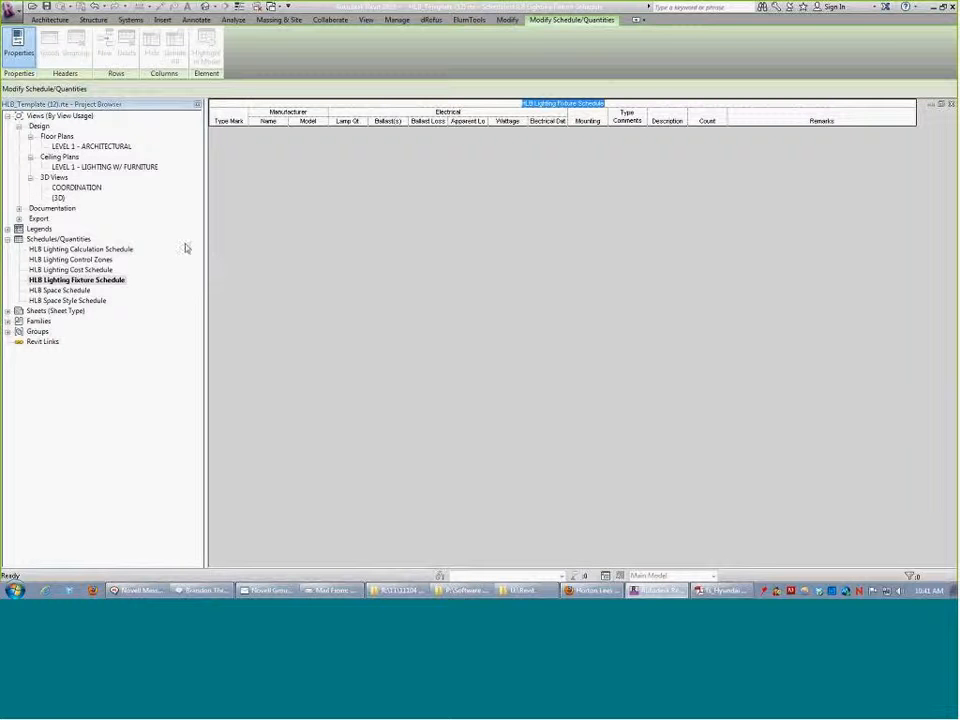
Expand the Lighting Fixtures families in the project and open the LEVEL 1 - ARCHITECTURAL floor plan
click(122, 280)
click(8, 321)
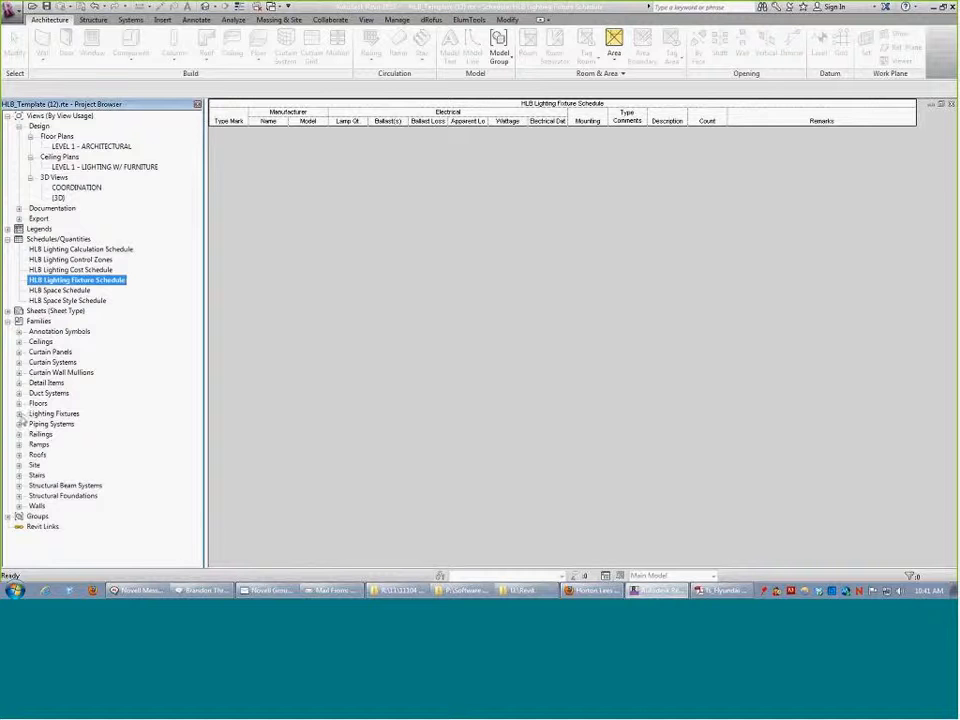
click(18, 413)
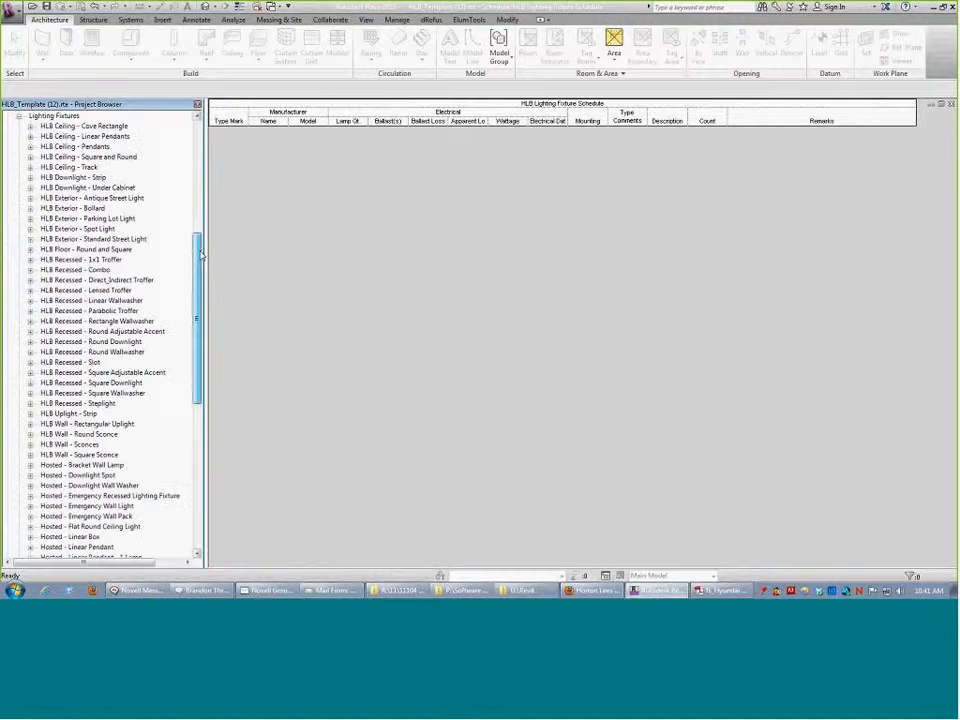
scroll(200, 254, up, 9)
click(82, 126)
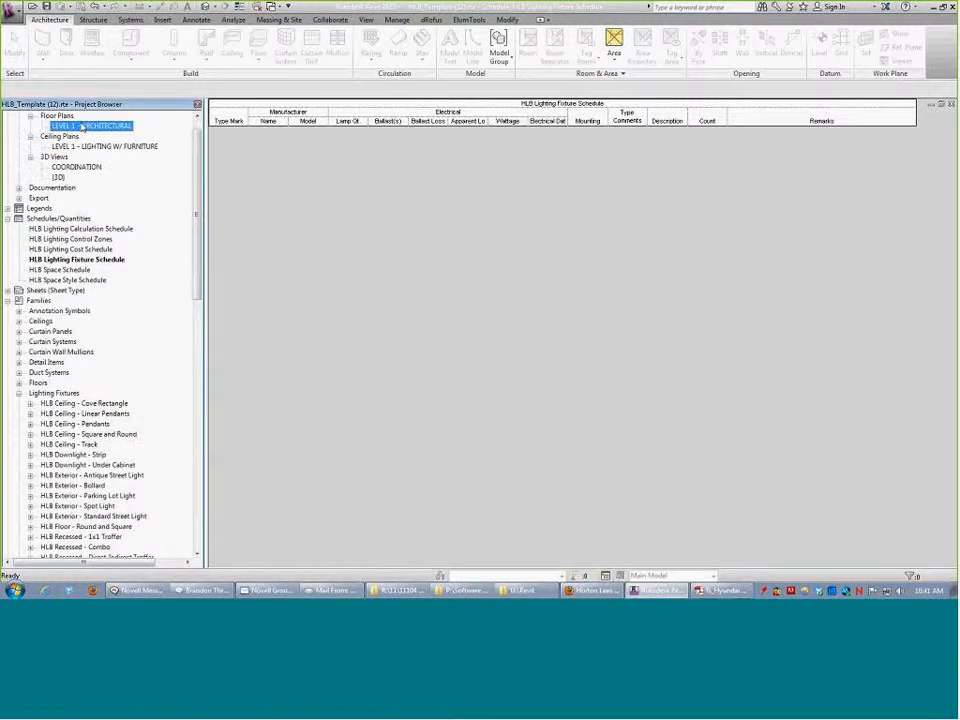
double_click(82, 126)
Place one 3" HLB Recessed - Round Downlight near the middle of the floor plan
scroll(140, 354, down, 8)
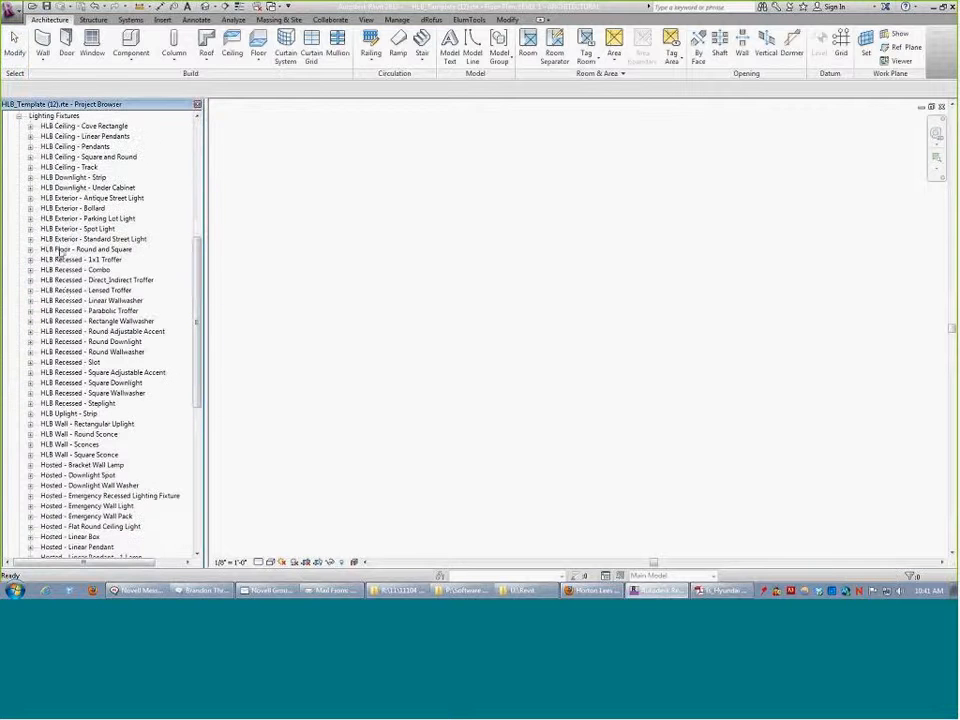
click(30, 341)
click(55, 362)
drag(55, 368, 519, 291)
click(519, 291)
key(Escape)
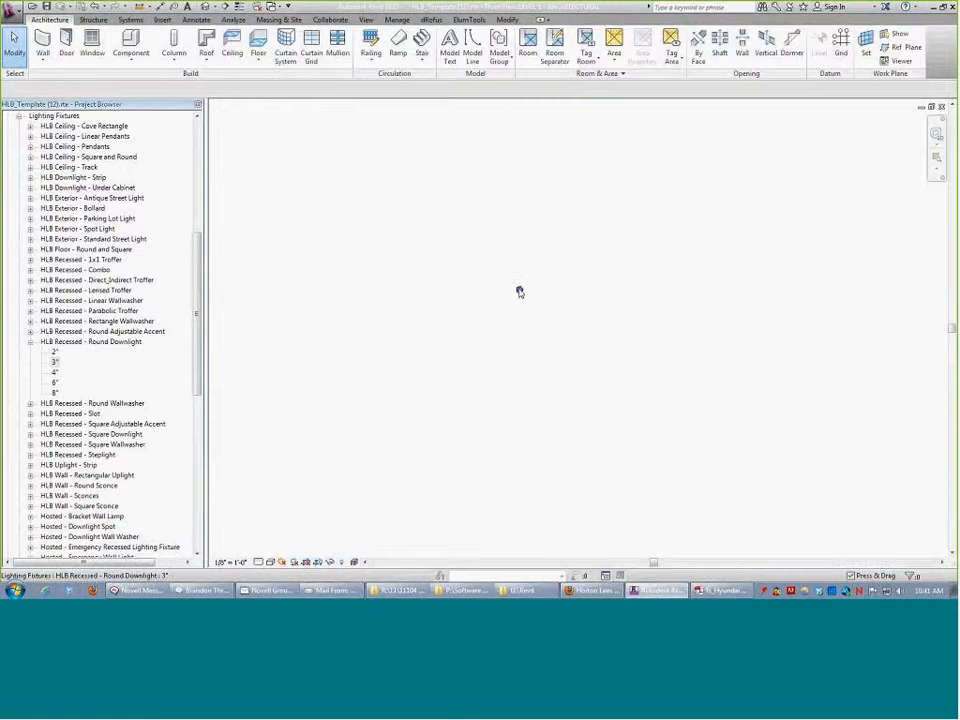
Enter "1. This is a test" as the Remarks value in the placed downlight's type properties
click(518, 290)
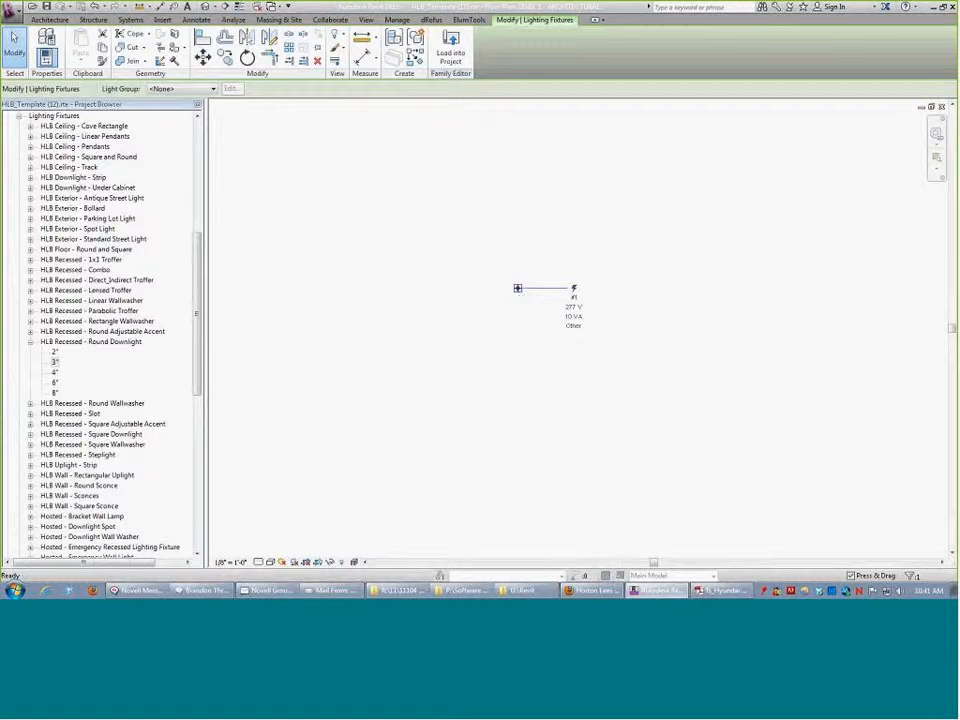
mouse_move(755, 321)
mouse_down()
mouse_move(756, 408)
mouse_move(742, 320)
mouse_up()
click(571, 298)
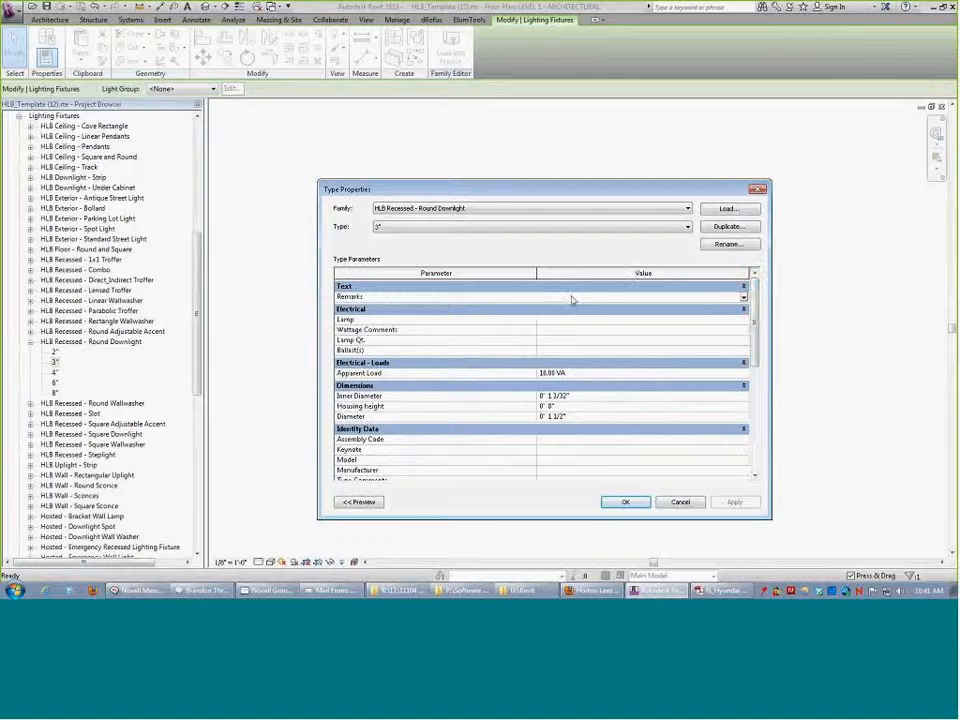
text(1. Tri)
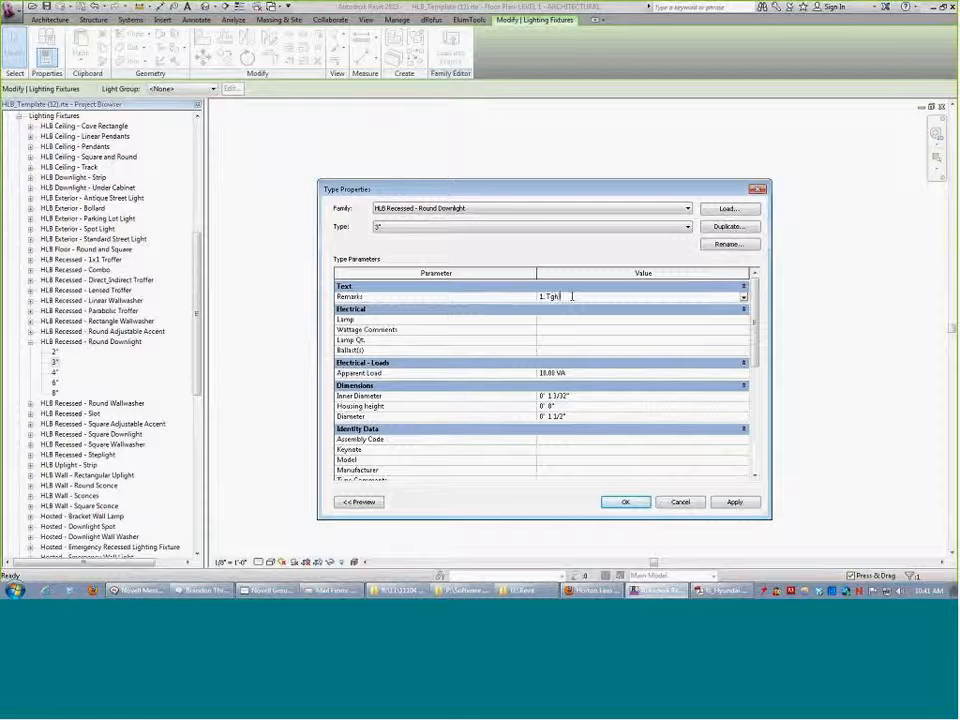
text(s is a test)
click(601, 296)
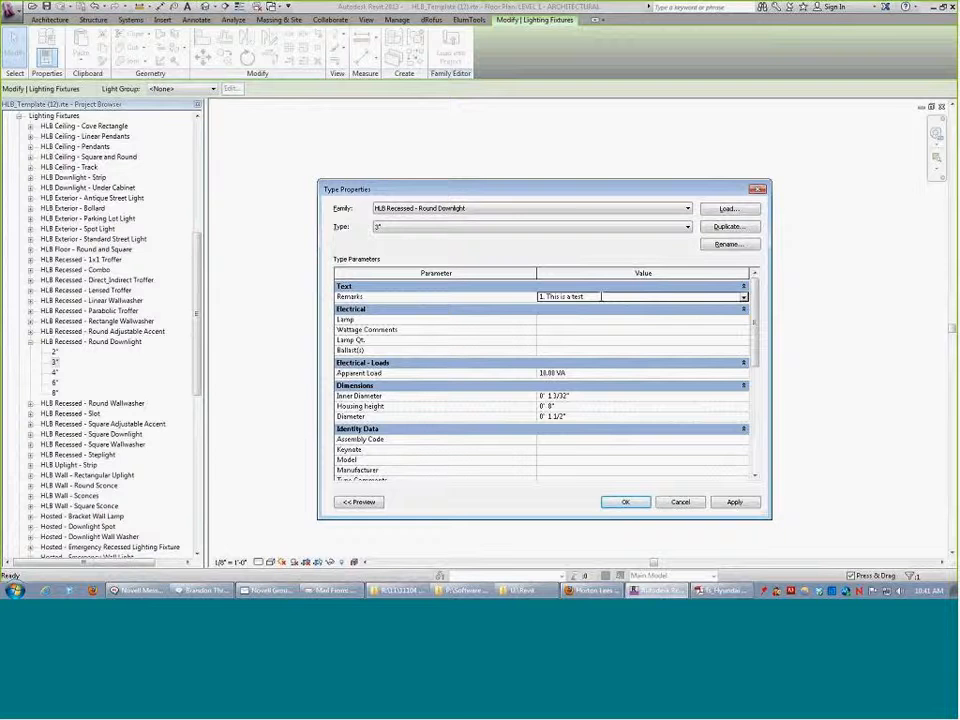
click(601, 296)
click(601, 296)
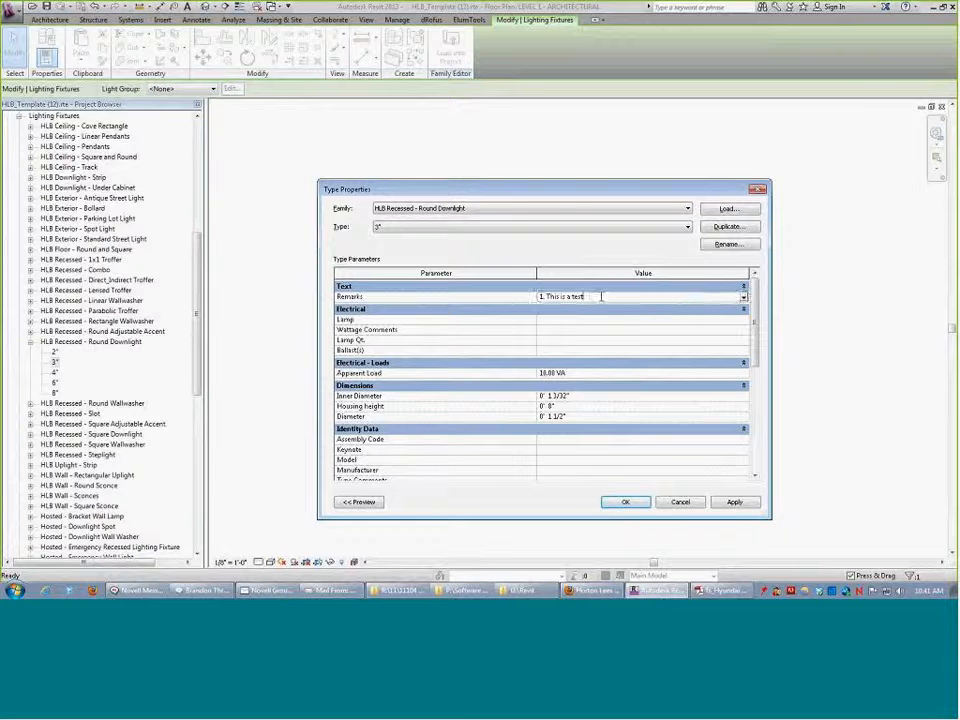
click(601, 296)
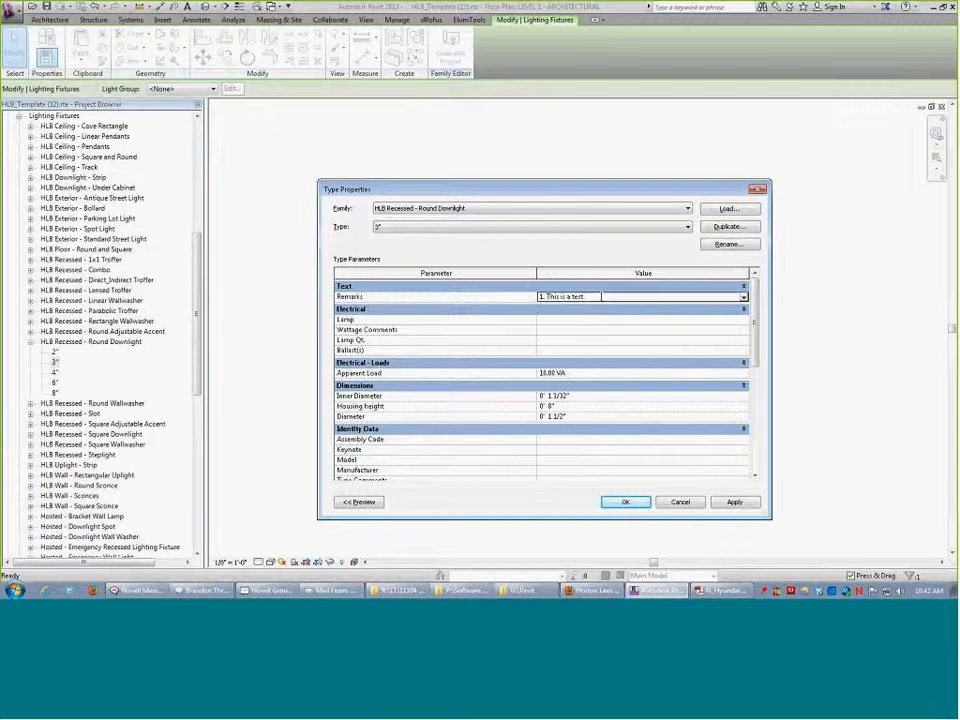
Try to add a second line "2. Testin 2" to the Remarks value, and cancel the type property changes
key(ctrl+Return)
text(2)
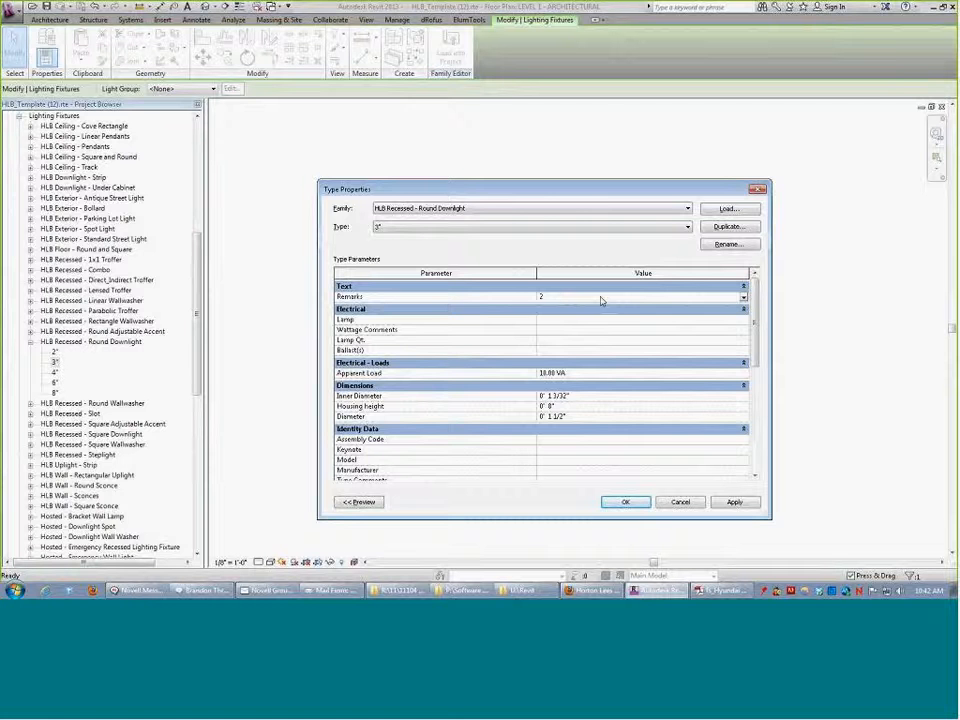
text(. Testing 2)
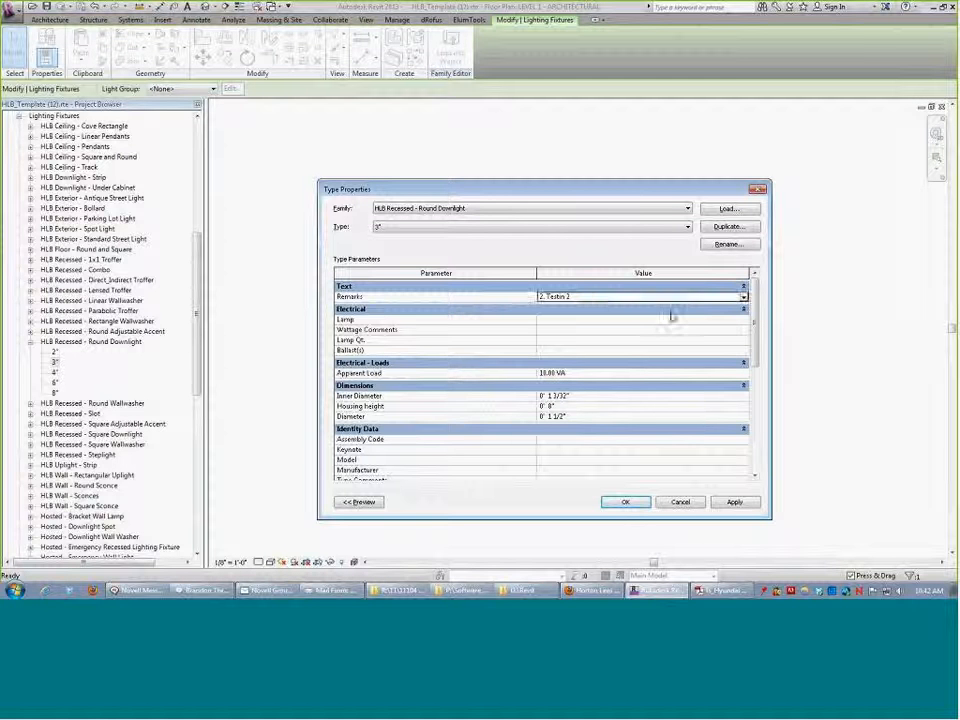
click(743, 297)
click(743, 297)
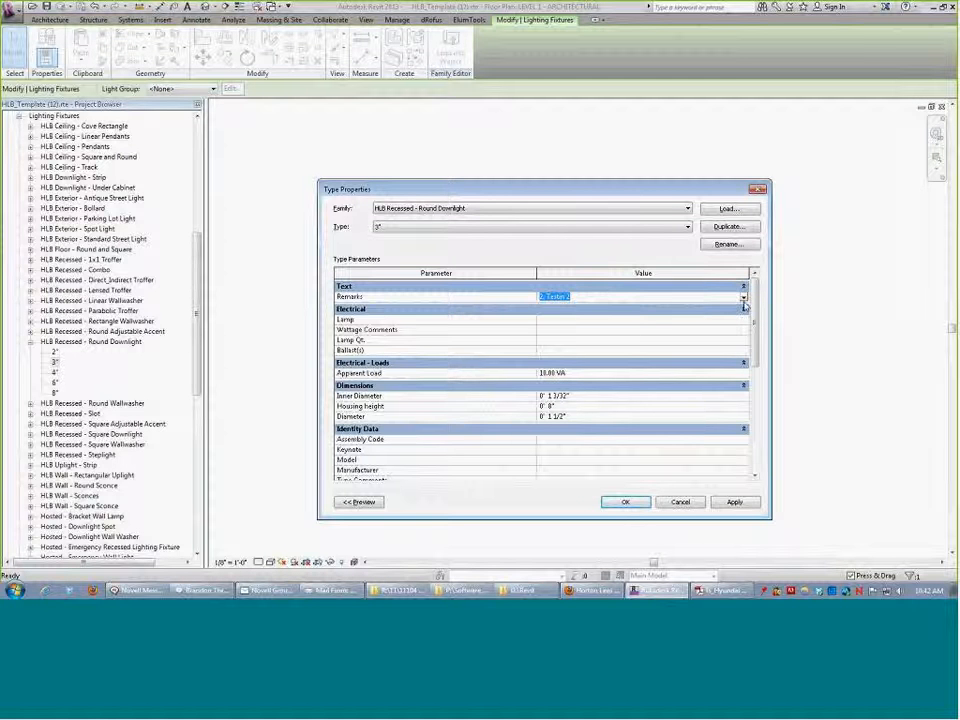
click(682, 504)
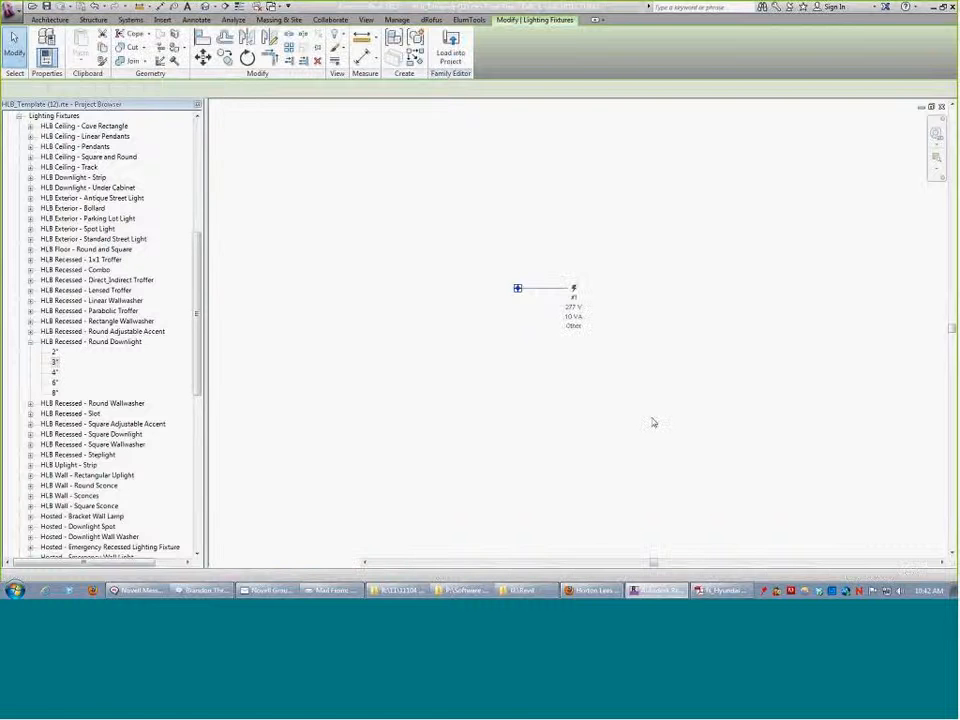
Reopen the HLB Lighting Fixture Schedule and enter "1. Test" in the Remarks cell of the downlight's row
click(654, 422)
drag(197, 318, 222, 180)
double_click(110, 239)
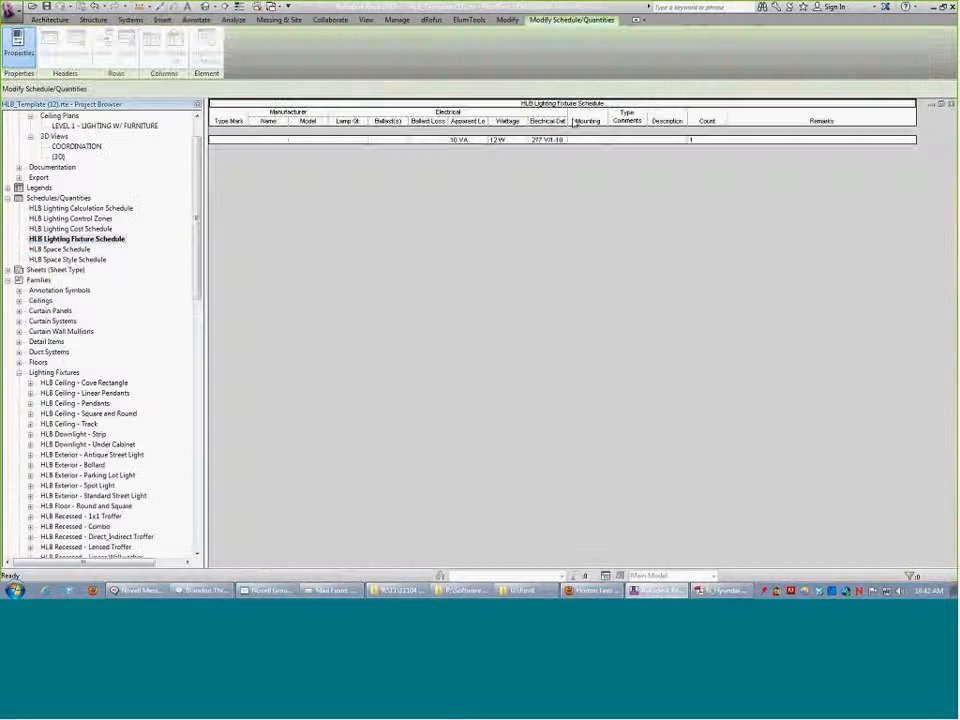
click(735, 140)
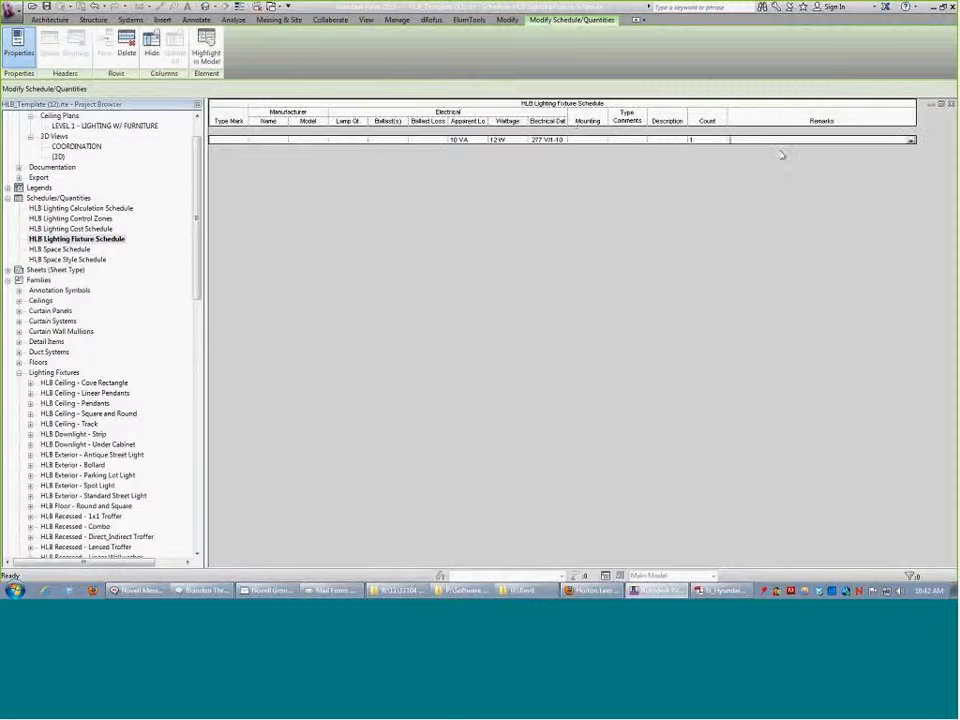
text(Test)
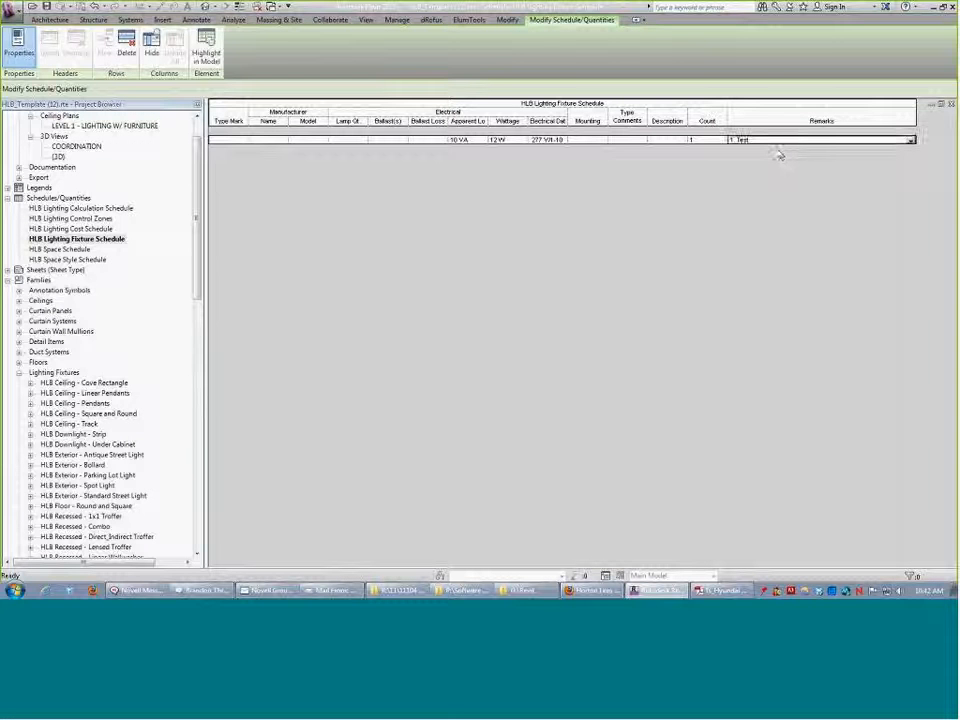
click(910, 141)
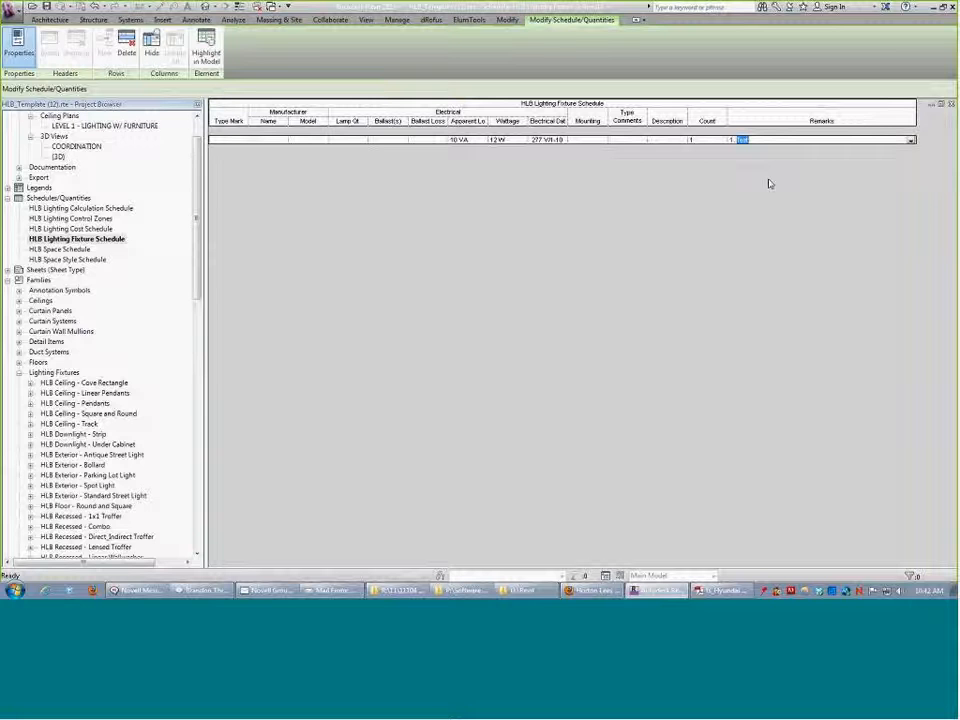
click(762, 139)
click(797, 123)
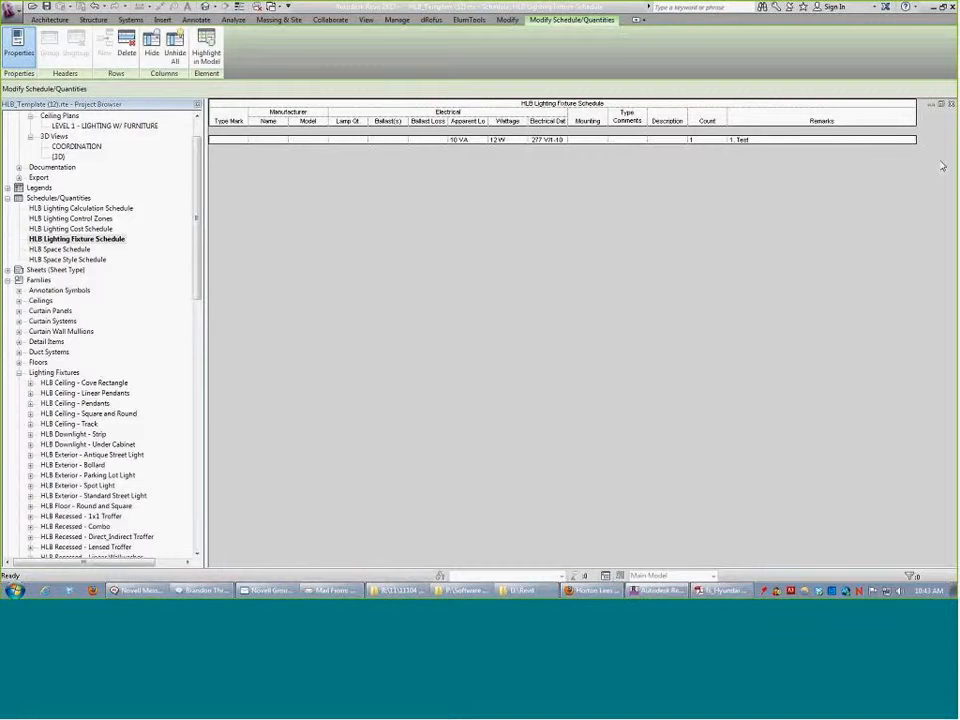